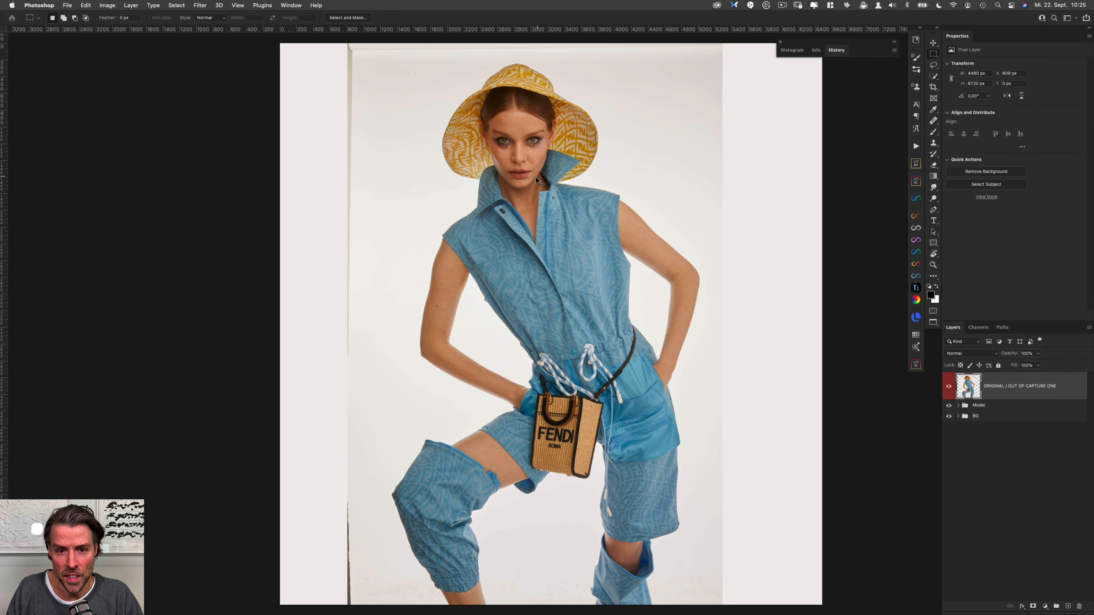
Examine the original photo of the model up close and as a whole, from the hat and face to the bag.
left_click_drag(564, 445, 582, 447)
left_click_drag(621, 506, 584, 306)
scroll(612, 275, "up", 10)
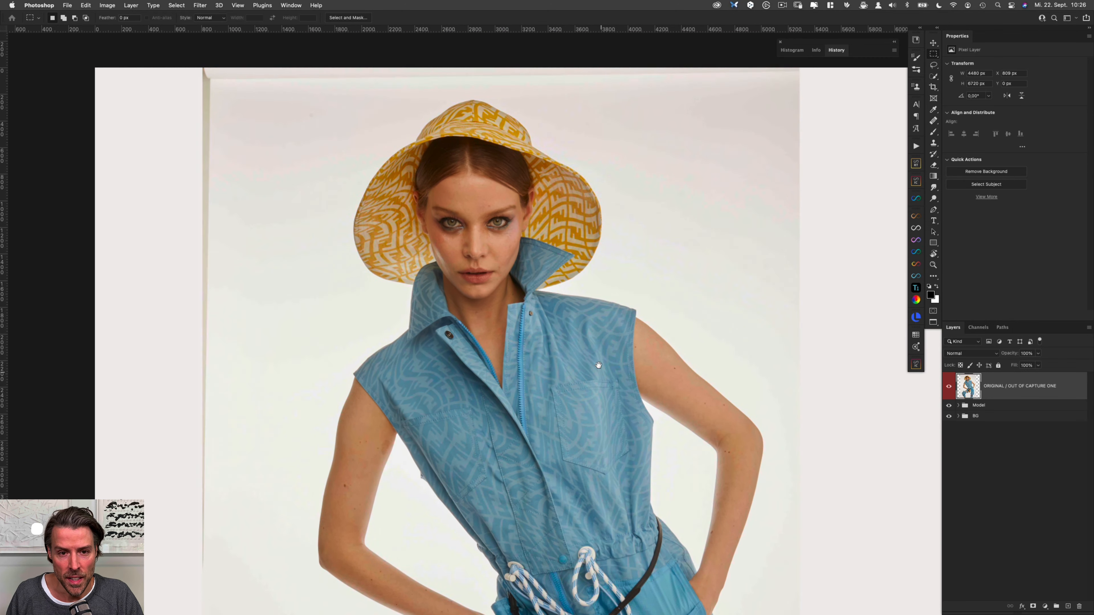
left_click_drag(599, 365, 589, 404)
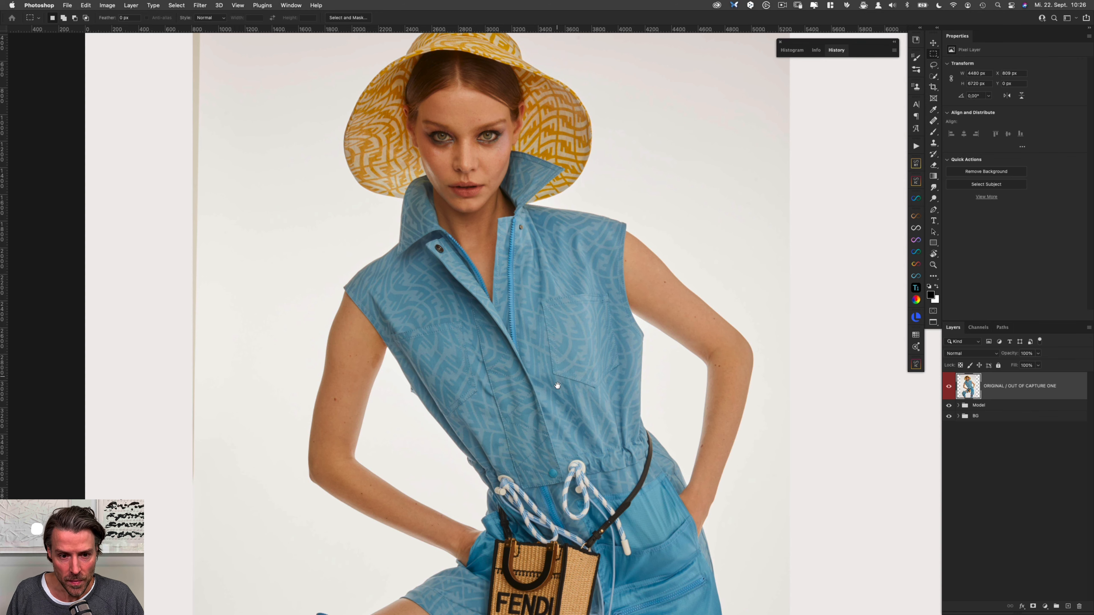
scroll(558, 385, "down", 5)
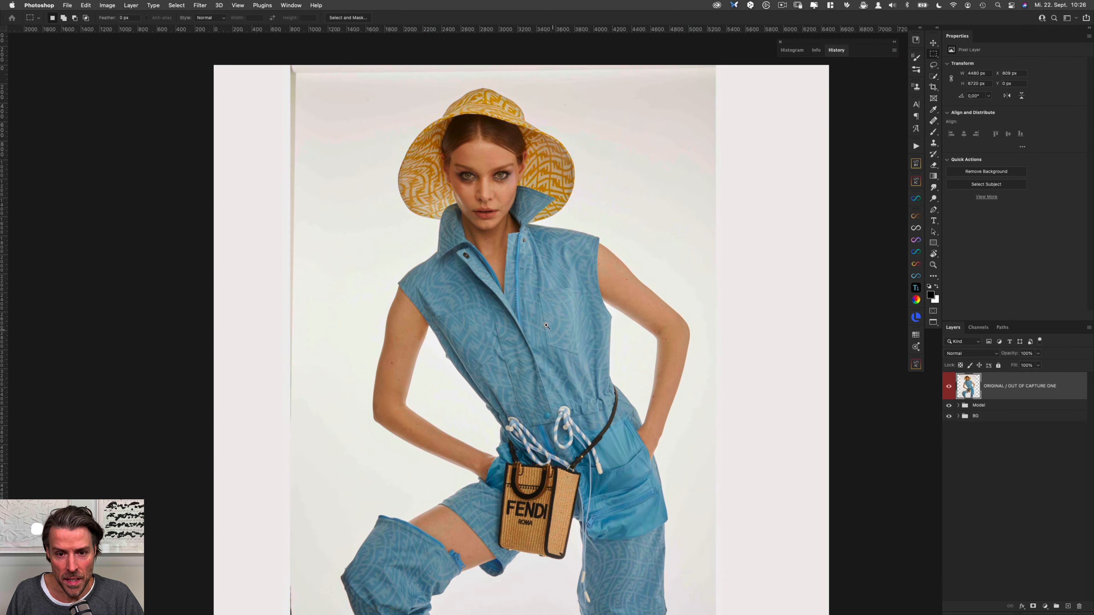
scroll(546, 325, "down", 2)
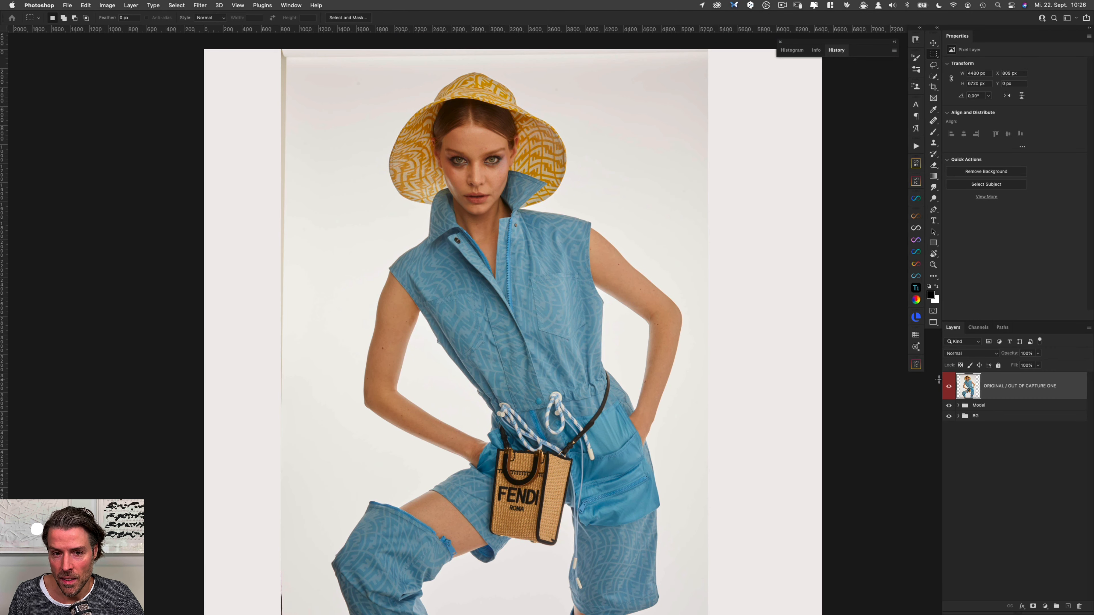
scroll(481, 141, "up", 4)
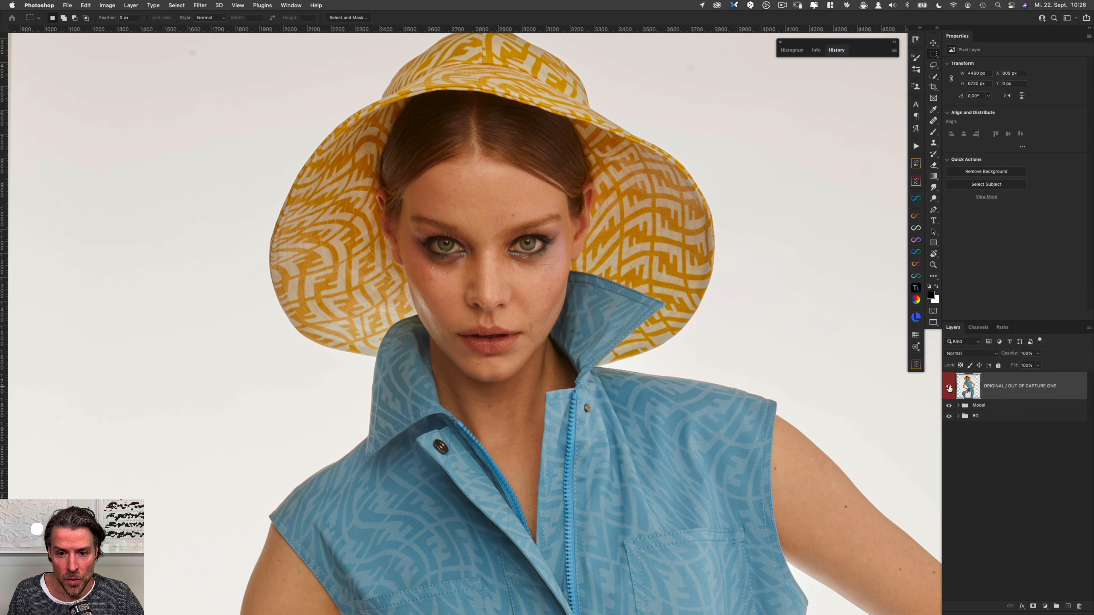
Hide the ORIGINAL | OUT OF CAPTURE ONE layer and compare the original with the retouched version underneath.
left_click(950, 389)
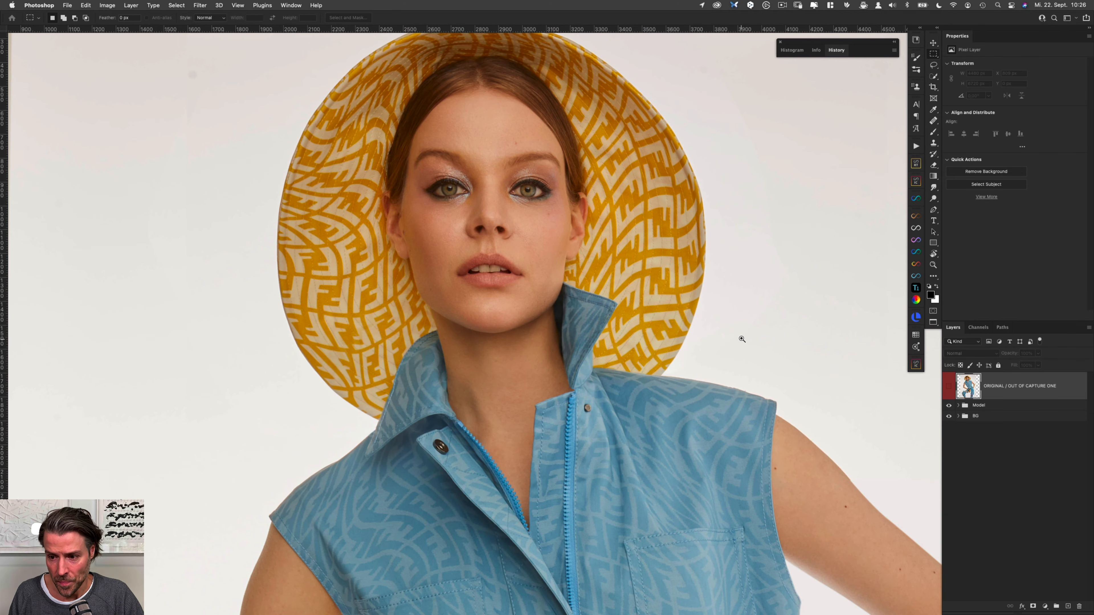
scroll(732, 339, "down", 3)
left_click_drag(709, 389, 639, 351)
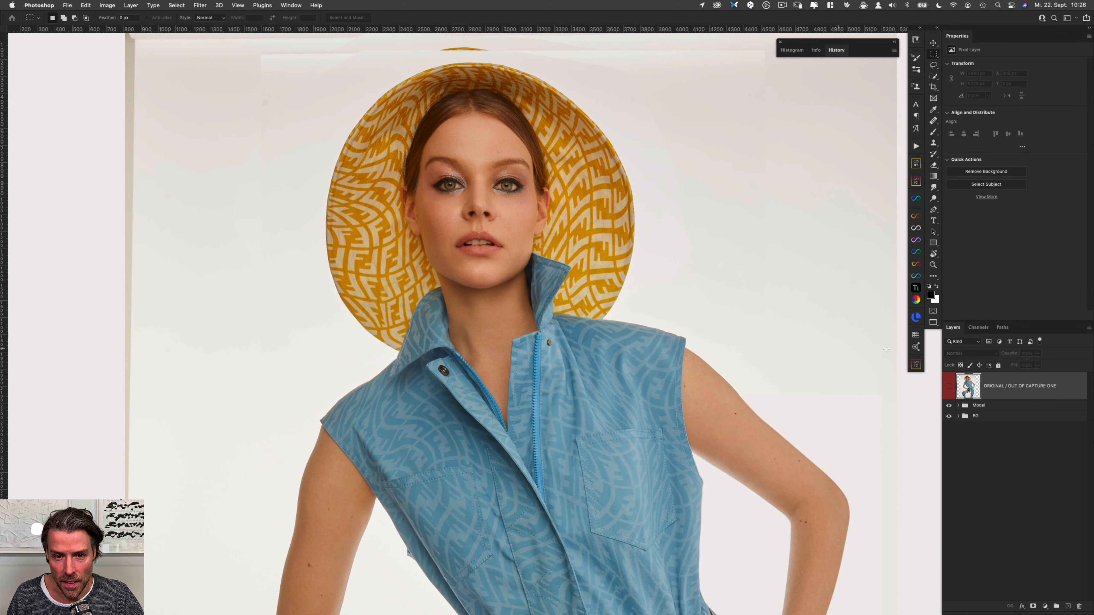
left_click(950, 389)
left_click(951, 388)
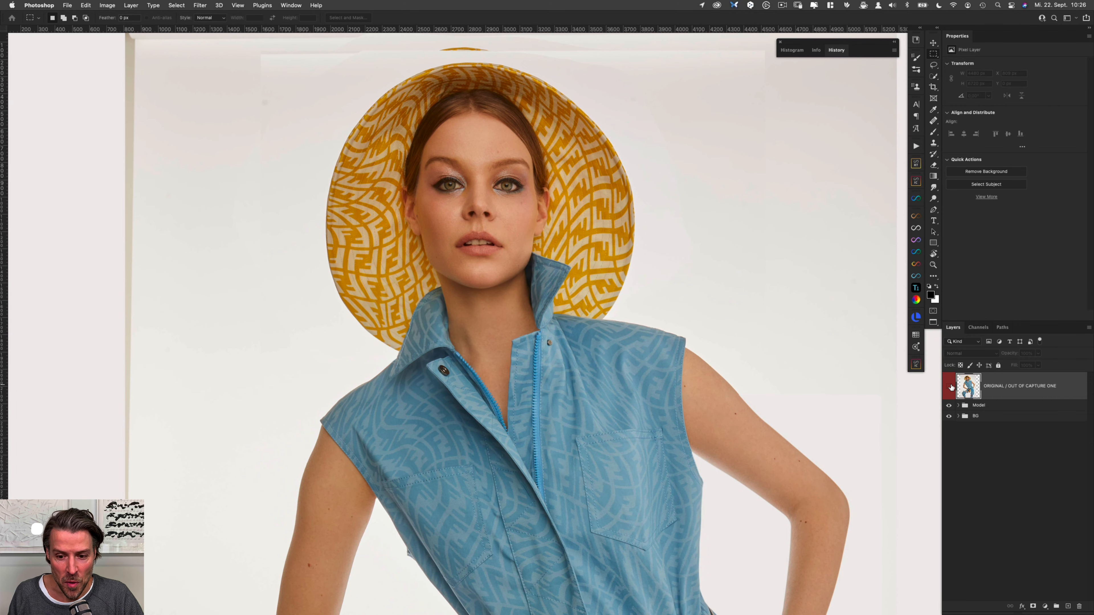
Expand the Model and Base Model groups, hide the ret group and everything in Base Model except Layer 0, and select Layer 0.
left_click(958, 406)
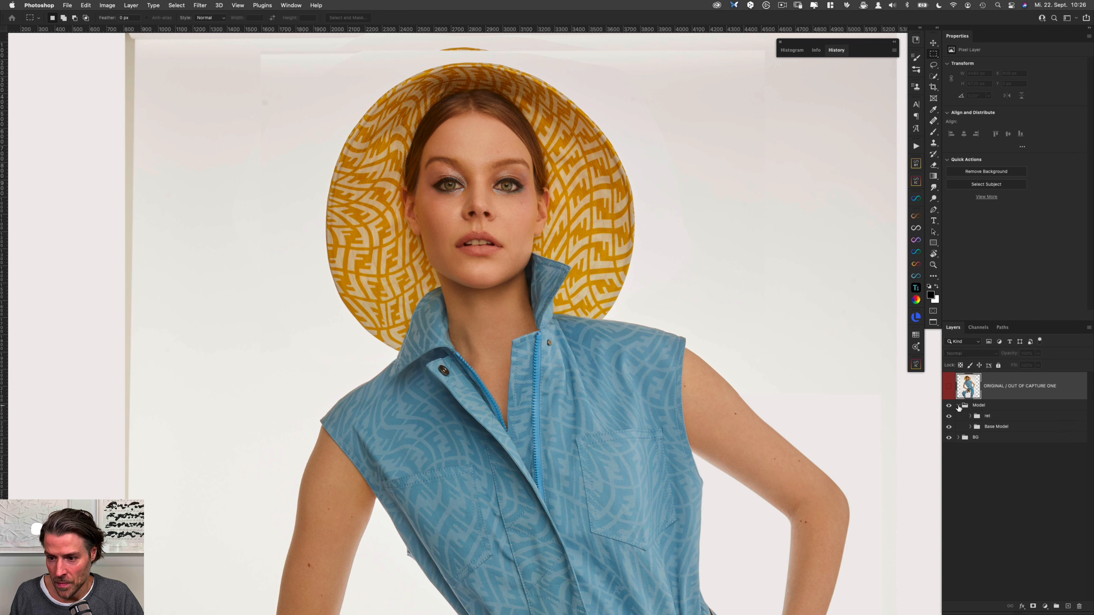
left_click(949, 417)
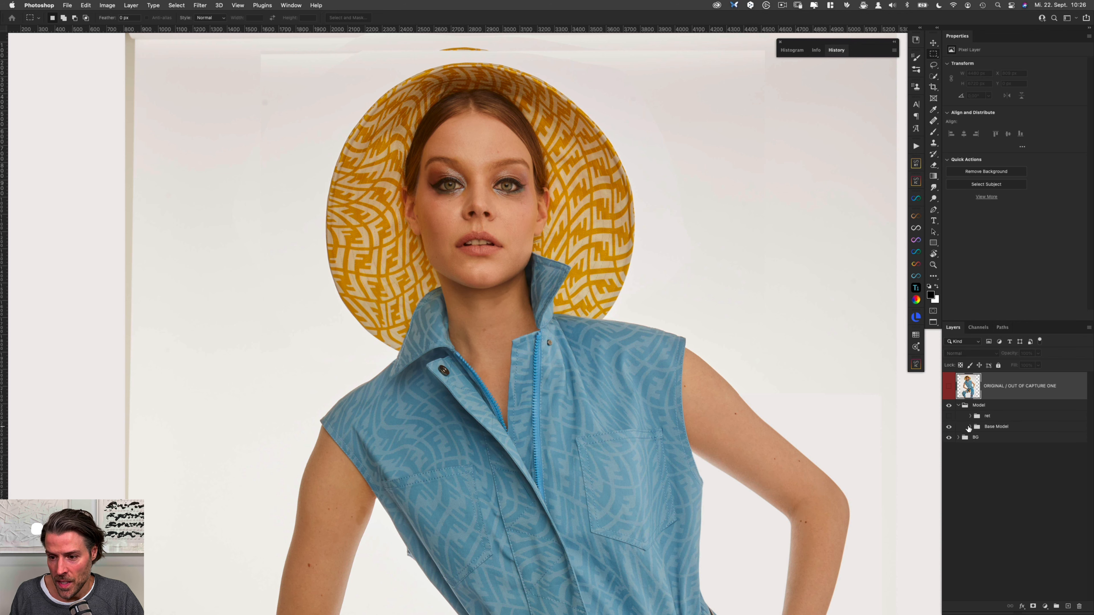
left_click(971, 427)
left_click_drag(949, 450, 949, 519)
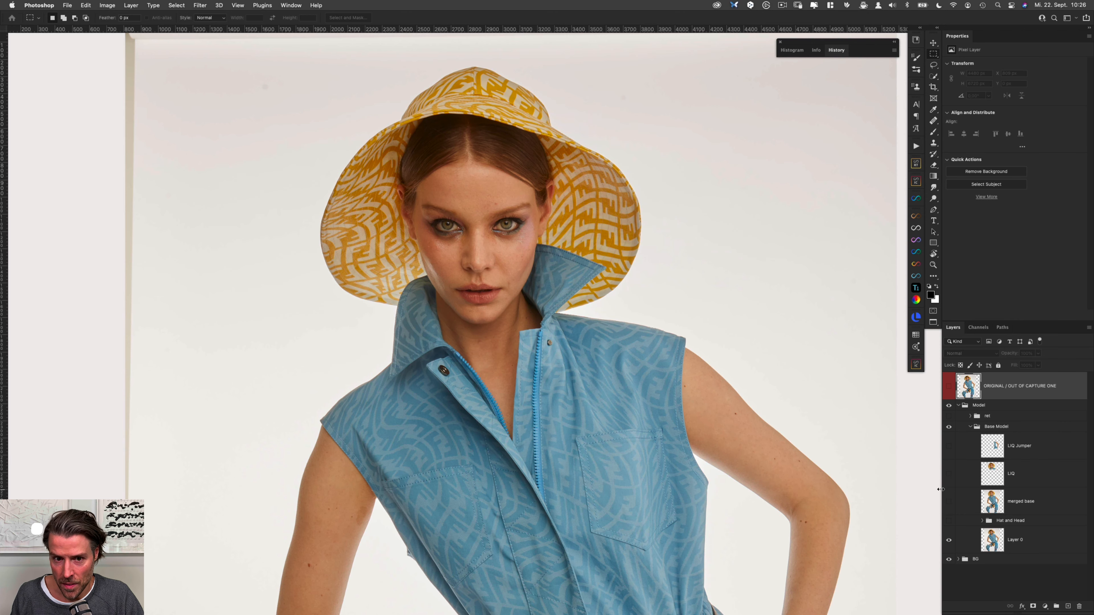
left_click(1016, 546)
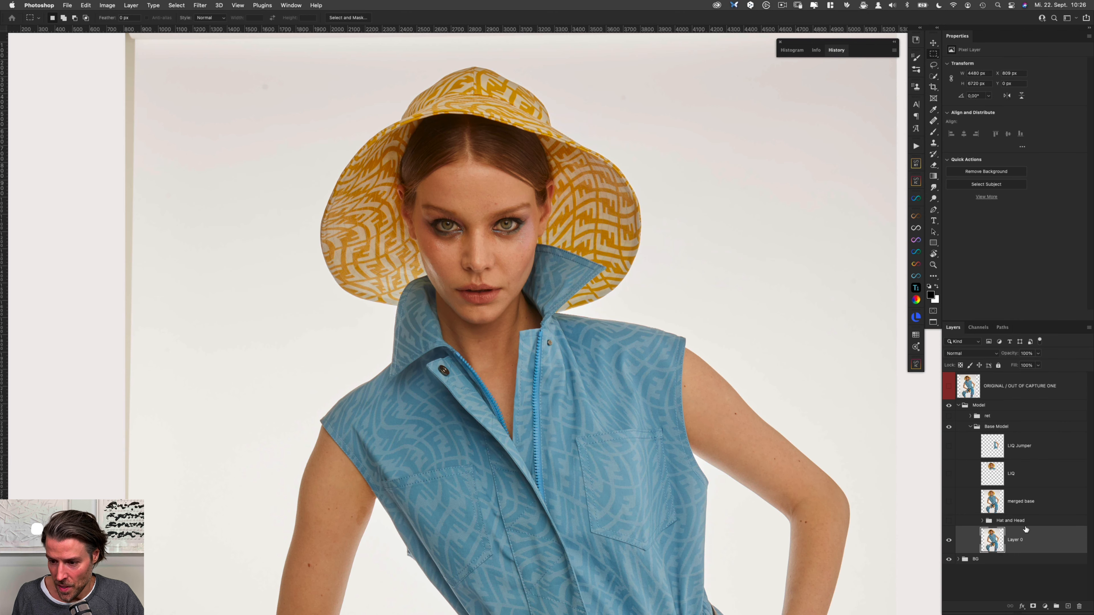
Expand and show the Hat and Head group, hiding all of its layers except Layer 2 with the replacement head.
scroll(912, 459, "down", 3)
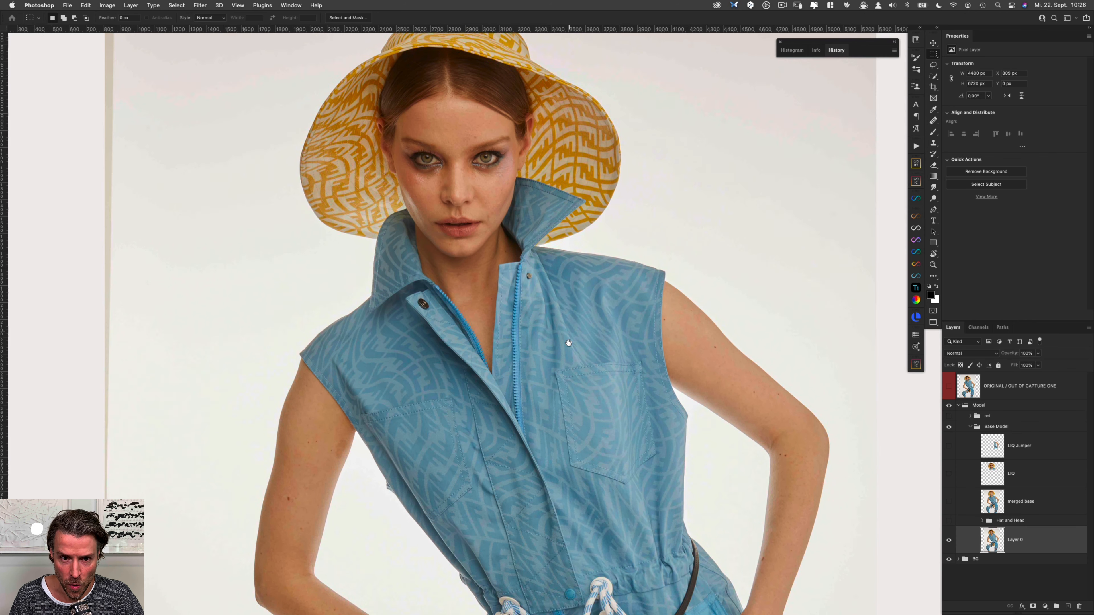
left_click(982, 521)
scroll(1015, 479, "down", 2)
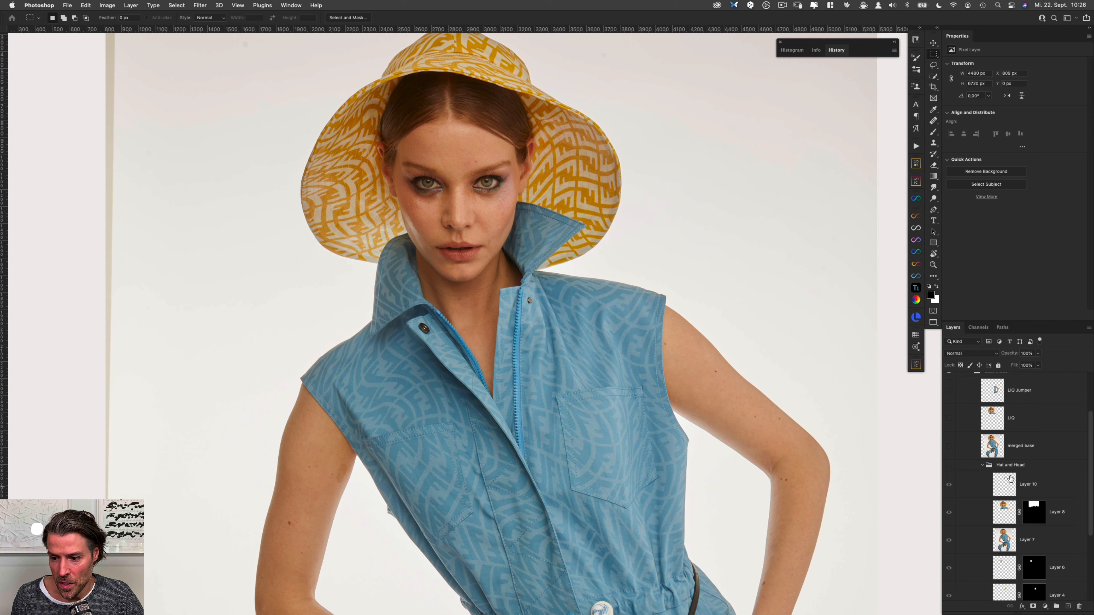
left_click(950, 465)
left_click_drag(950, 511, 948, 567)
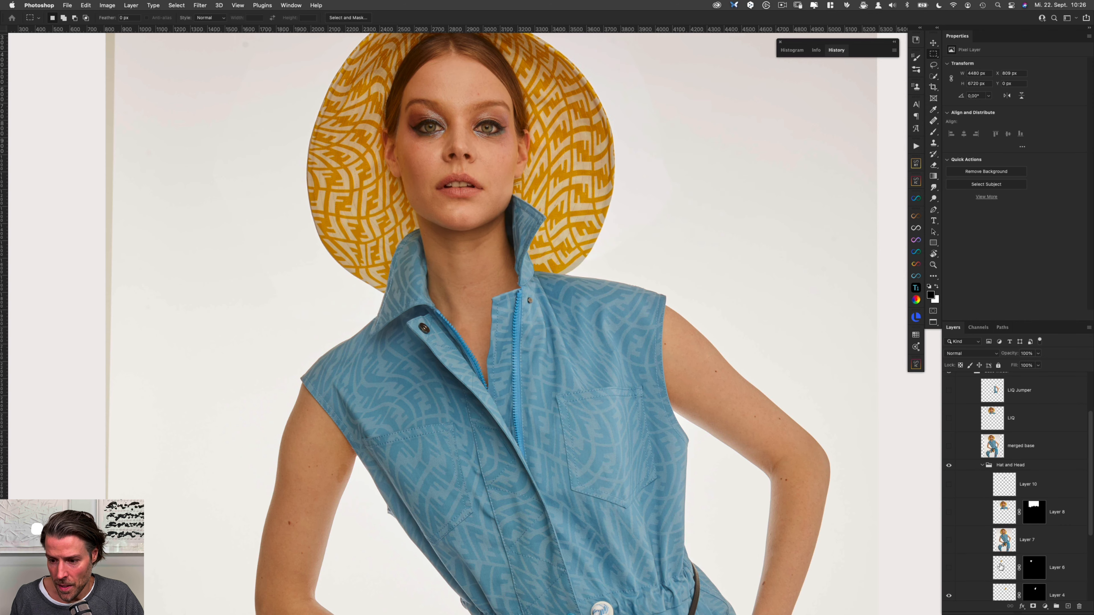
scroll(1089, 503, "down", 3)
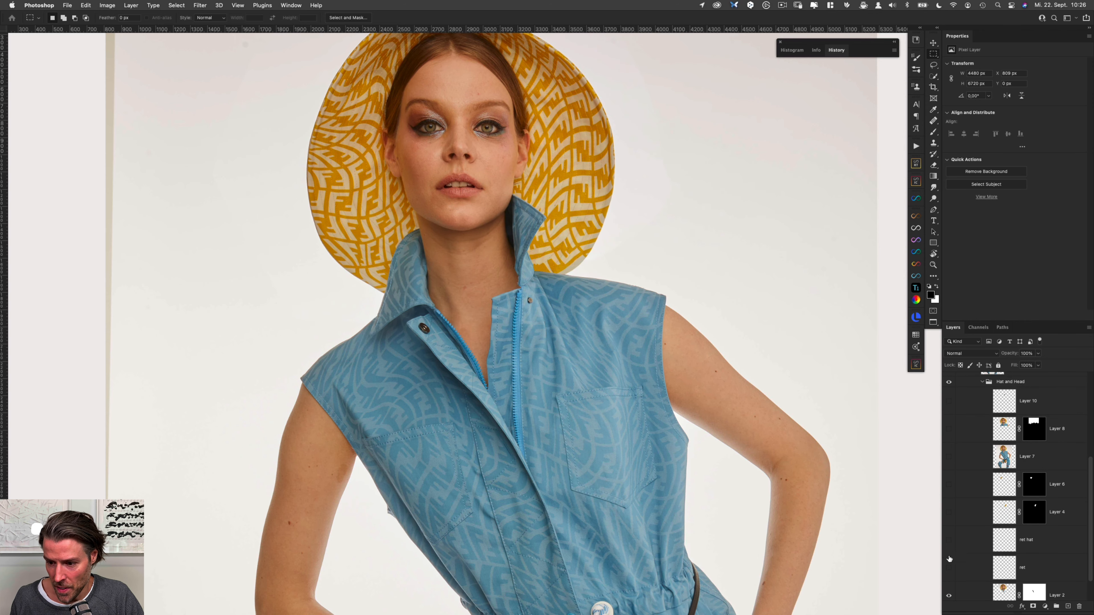
left_click(949, 512)
scroll(1091, 525, "down", 2)
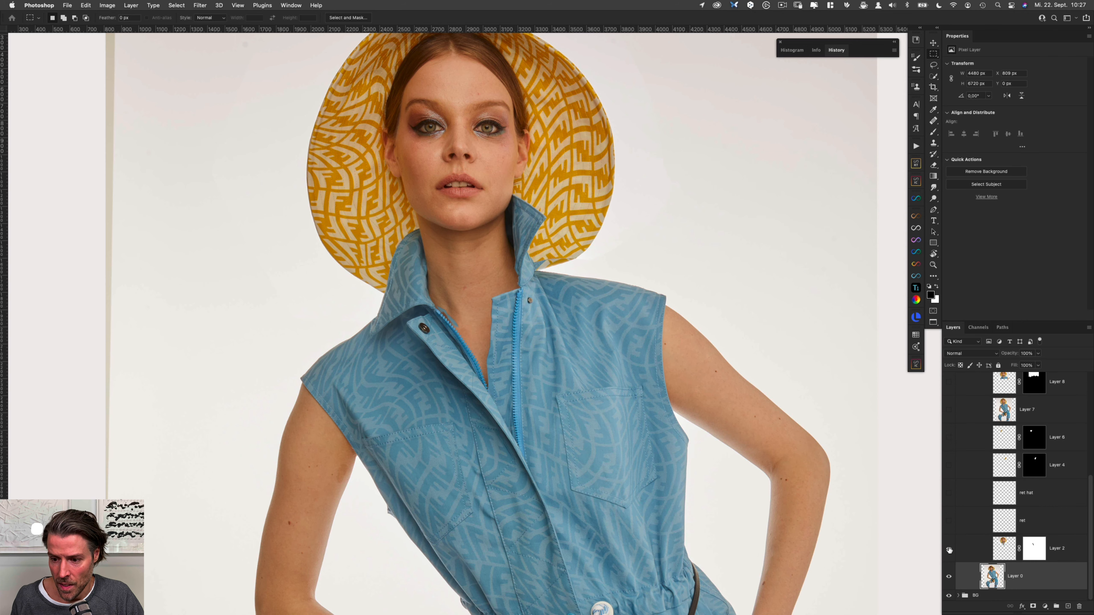
Compare the image with Layer 2 shown and hidden, and with its layer mask enabled and disabled.
left_click(949, 549)
left_click(949, 550)
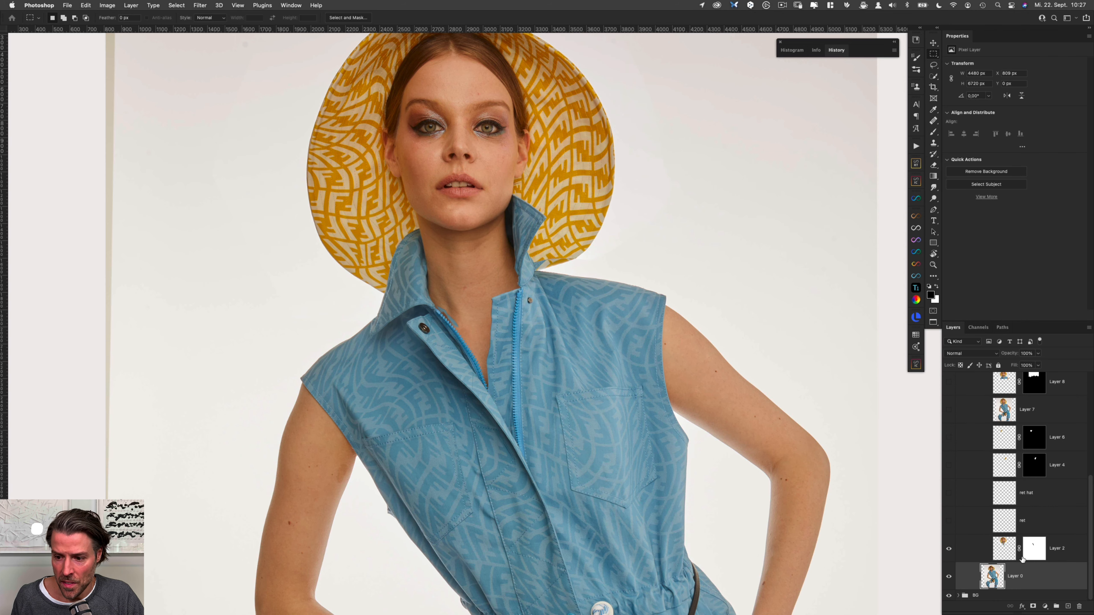
left_click(1033, 549, "shift")
left_click(1032, 548, "shift")
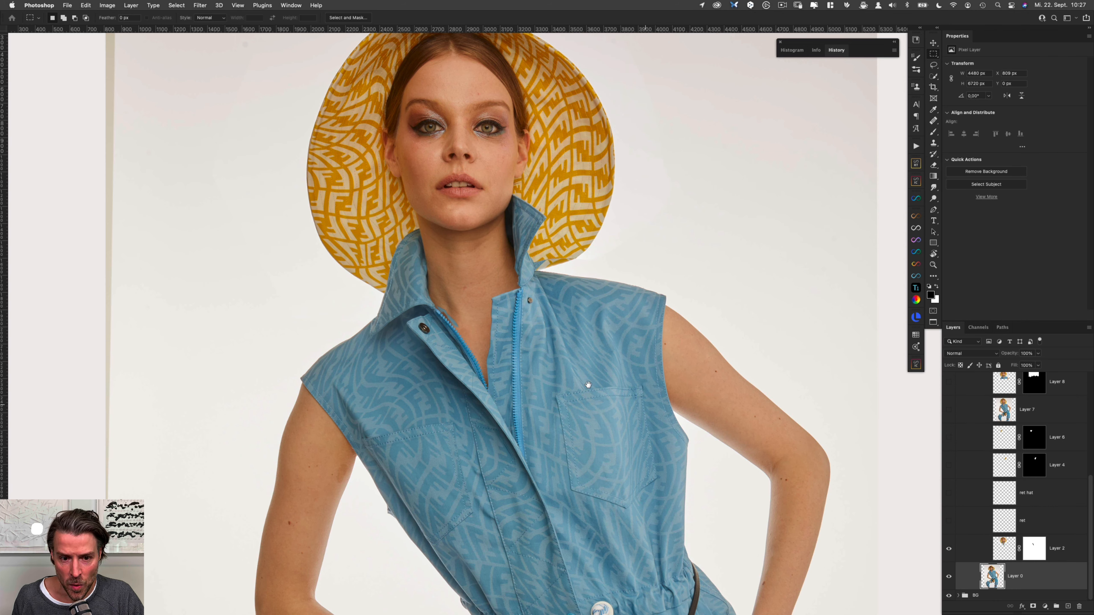
Inspect the collar and zipper up close with Layer 2's mask disabled and enabled, leaving the mask enabled.
left_click_drag(459, 333, 496, 337)
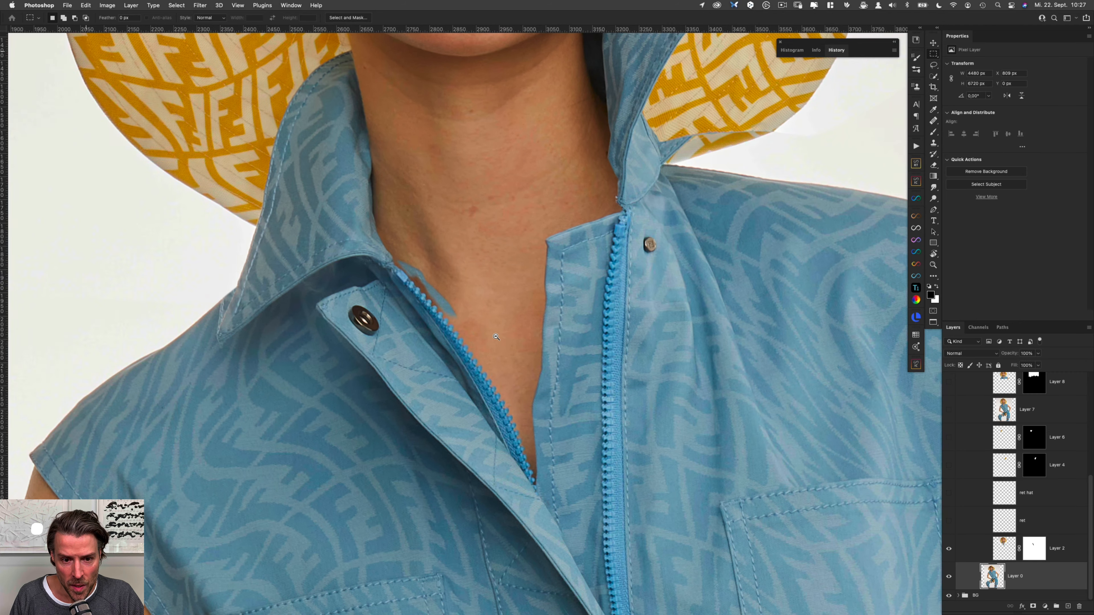
left_click(1033, 549, "shift")
left_click(1034, 548, "shift")
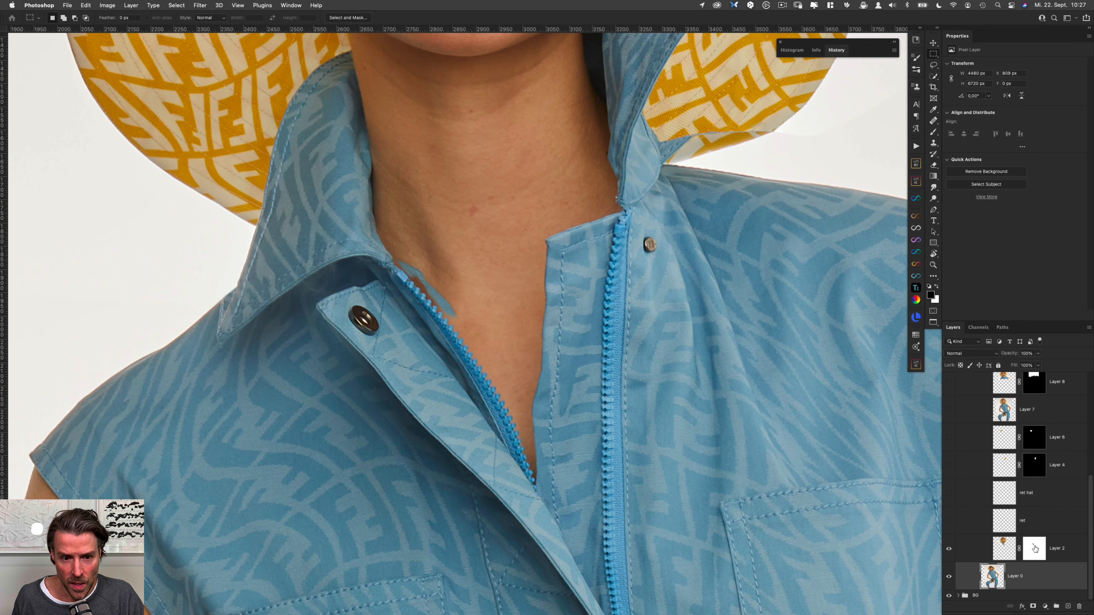
left_click(1035, 549, "shift")
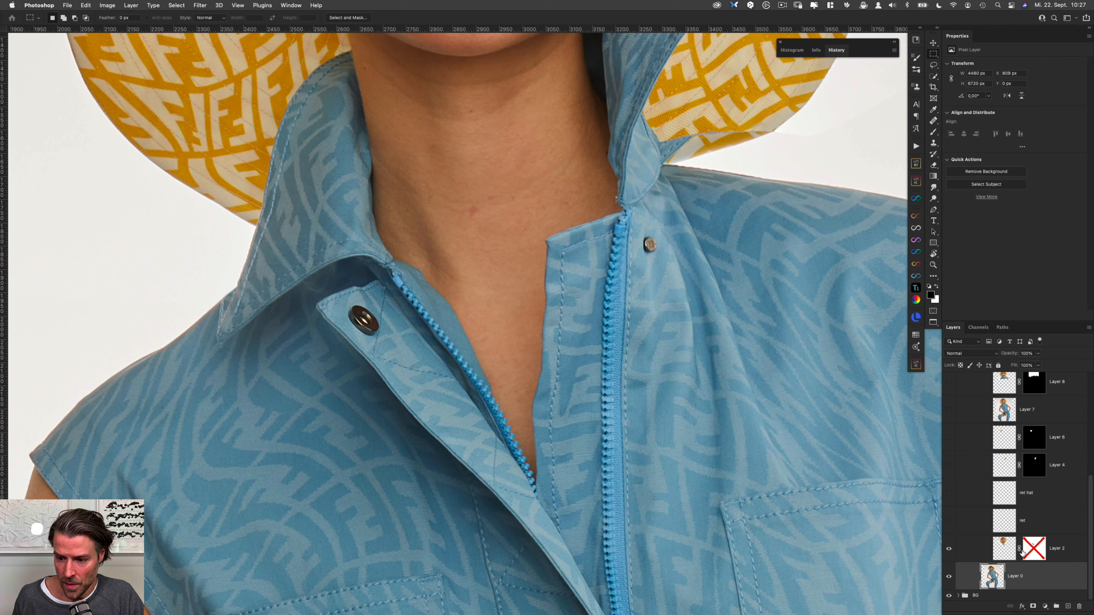
left_click(1028, 551, "shift")
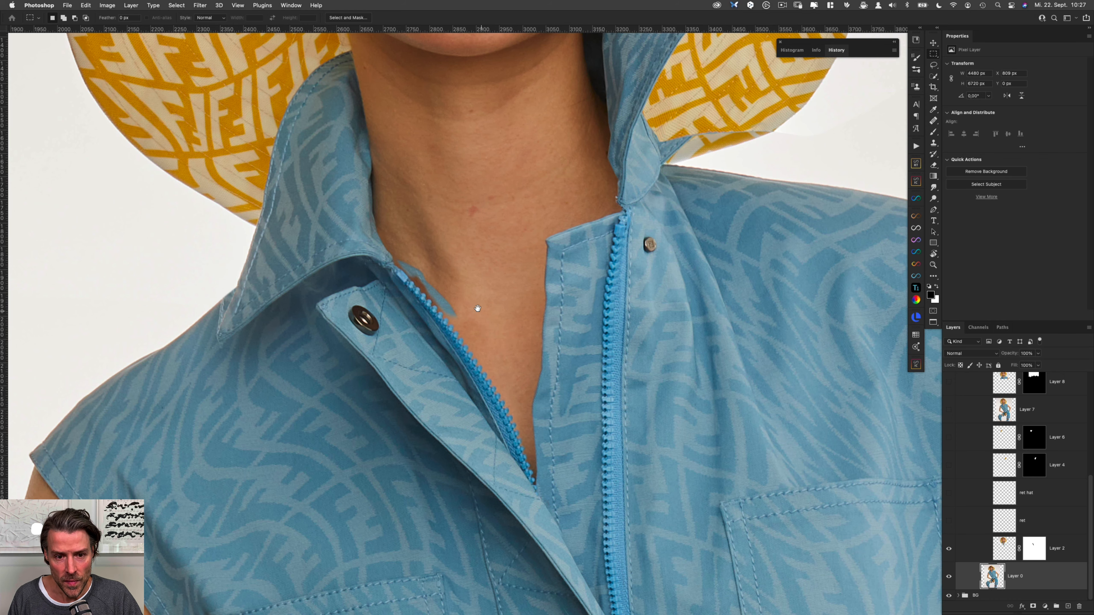
left_click_drag(442, 296, 434, 358)
left_click_drag(450, 322, 466, 412)
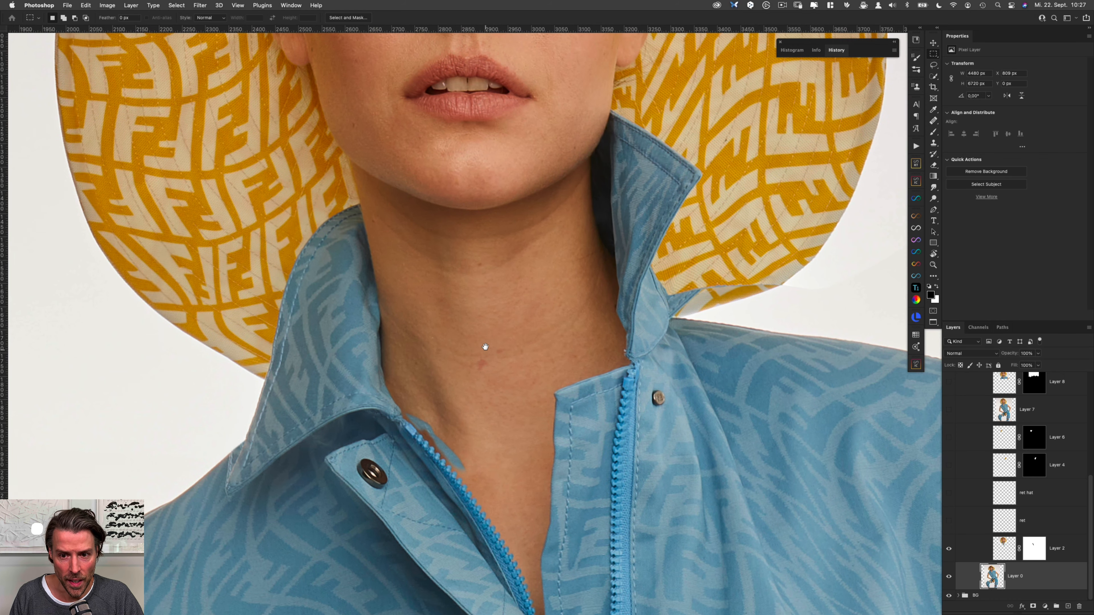
Show the ret layer above Layer 2, compare it on and off, and view its neckline retouching in isolation.
left_click_drag(561, 314, 505, 336)
left_click(956, 525)
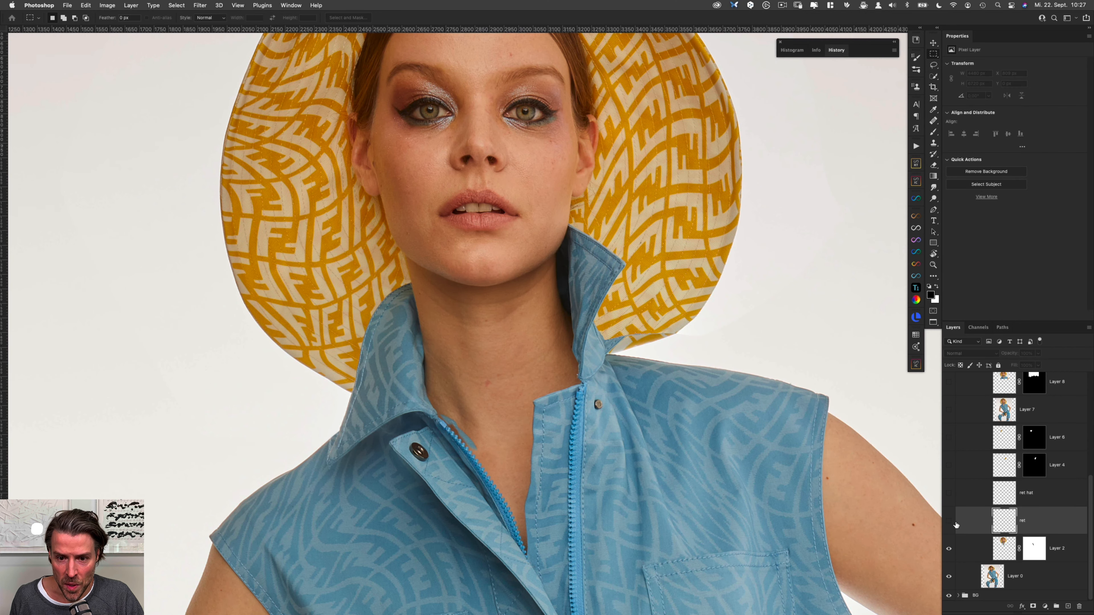
left_click(949, 522)
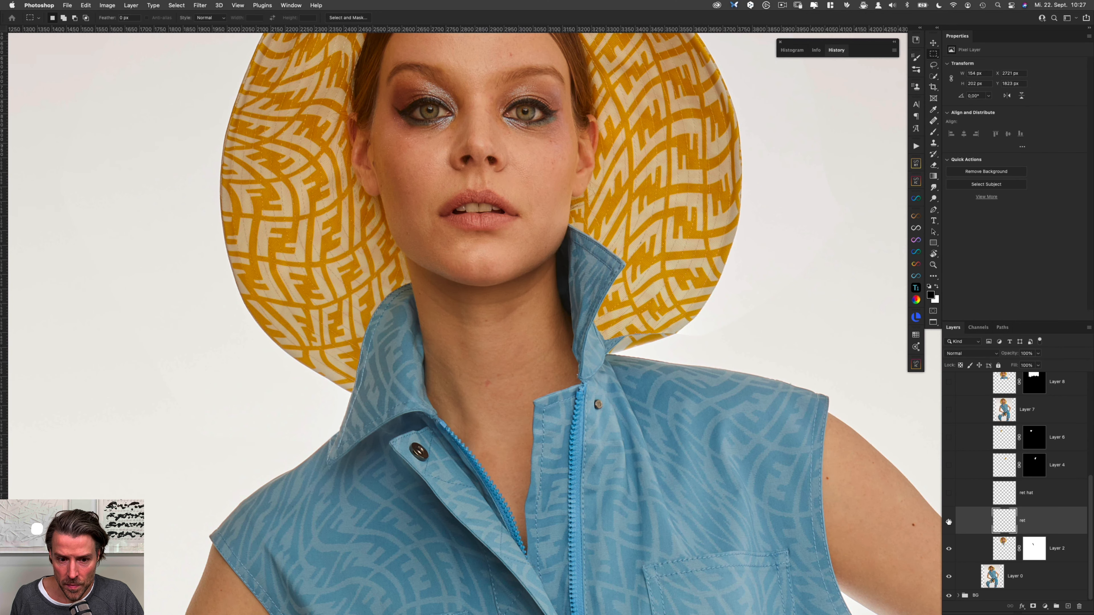
left_click(949, 522)
left_click(949, 522)
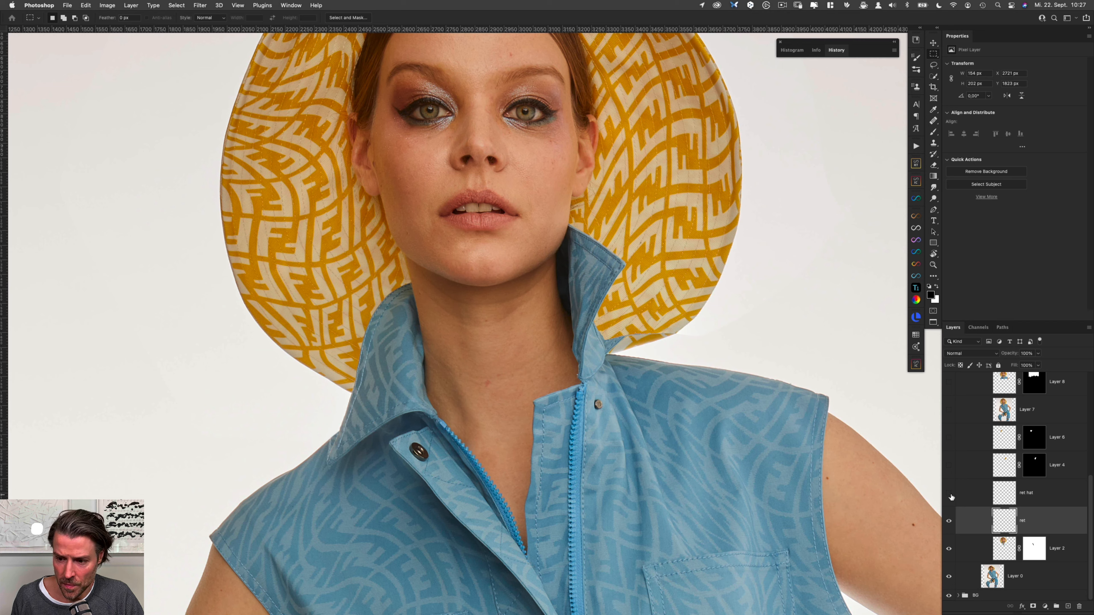
left_click(948, 522, "alt")
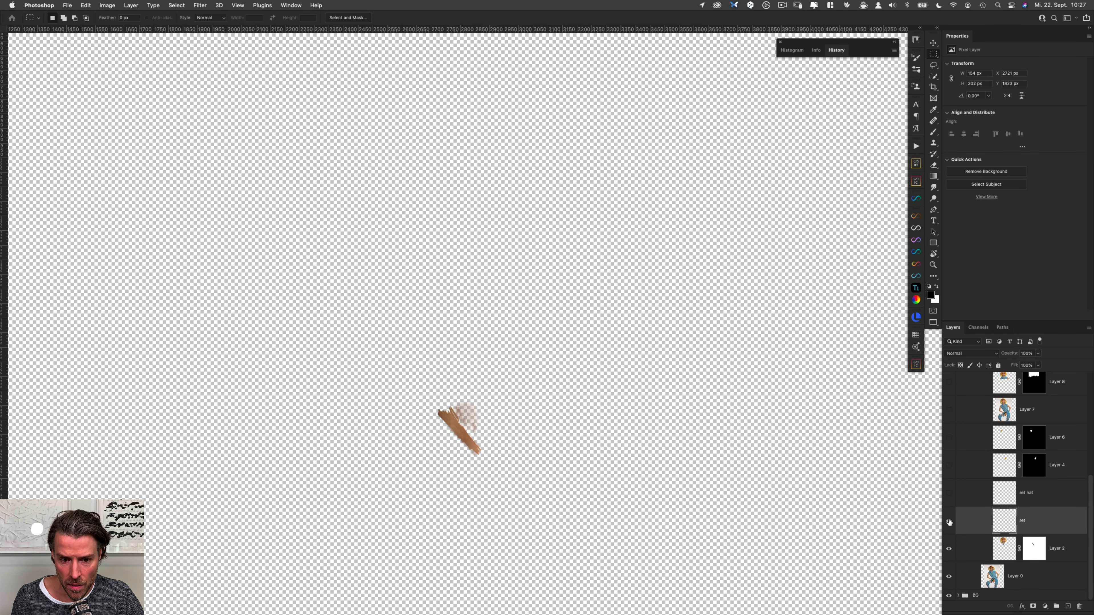
left_click(948, 522, "alt")
Show the ret hat layer, view its painted patches in isolation, and compare the hat brim with and without it.
left_click(997, 499)
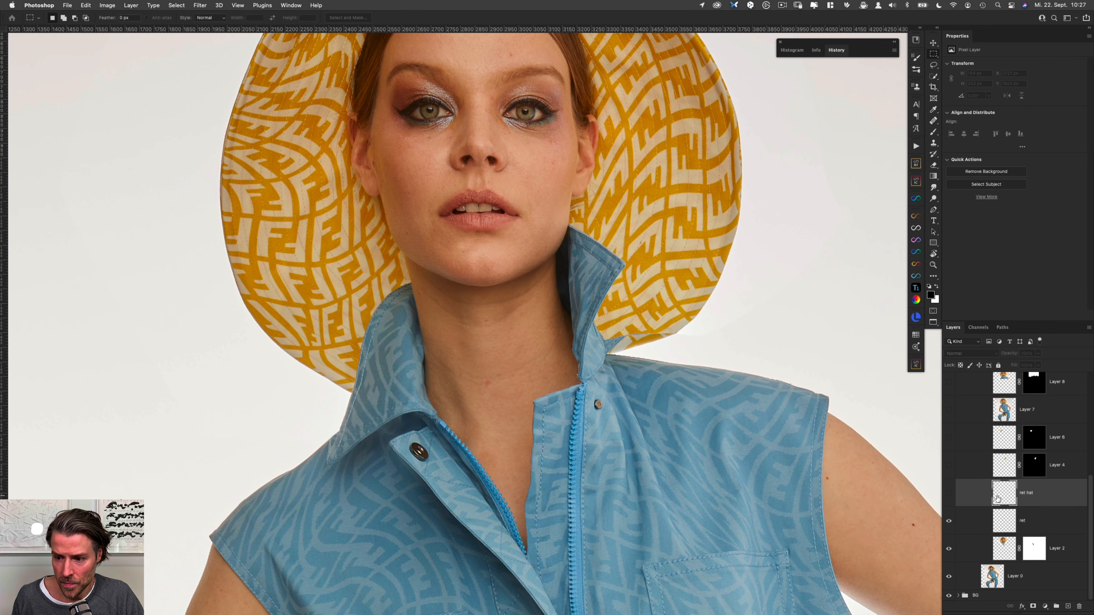
left_click(949, 494, "alt")
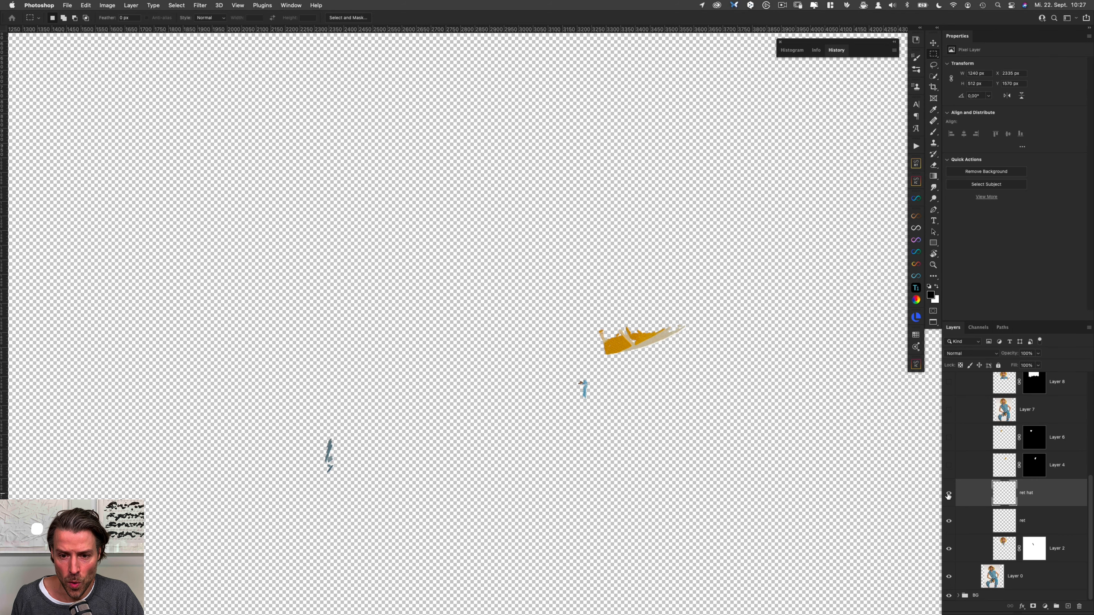
left_click(949, 495, "alt")
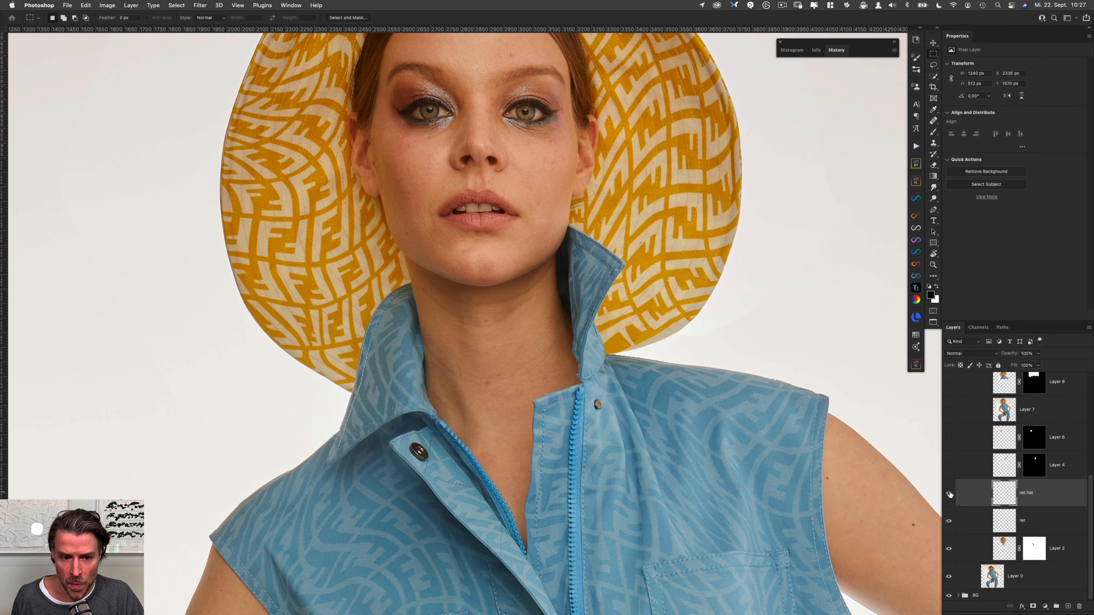
left_click(950, 495)
left_click(949, 494)
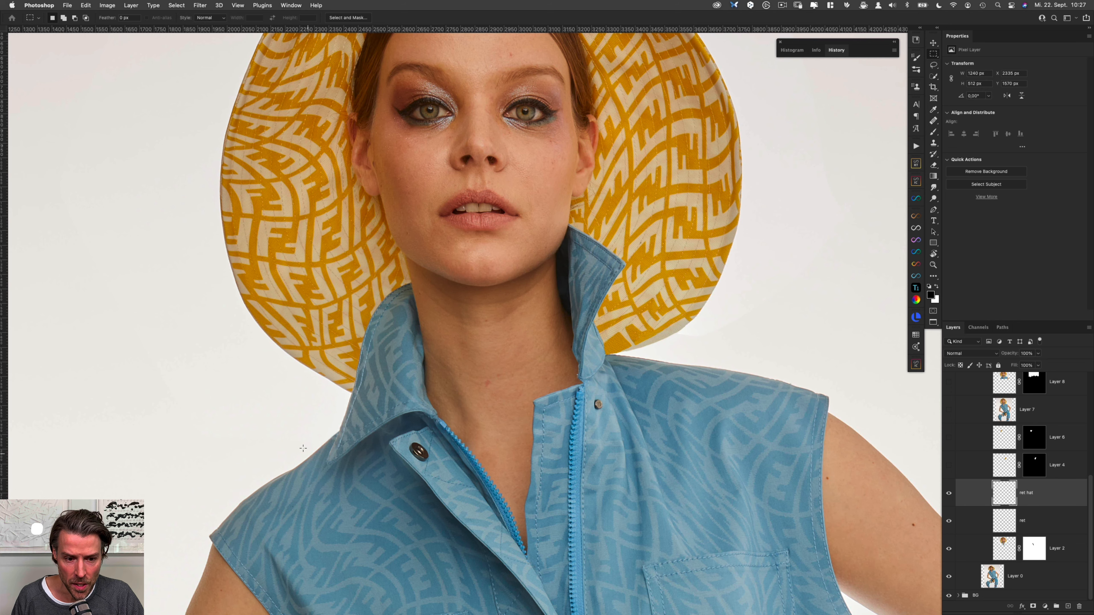
Compare the lower hat brim beside the collar with Layer 4 shown and hidden.
left_click(949, 467)
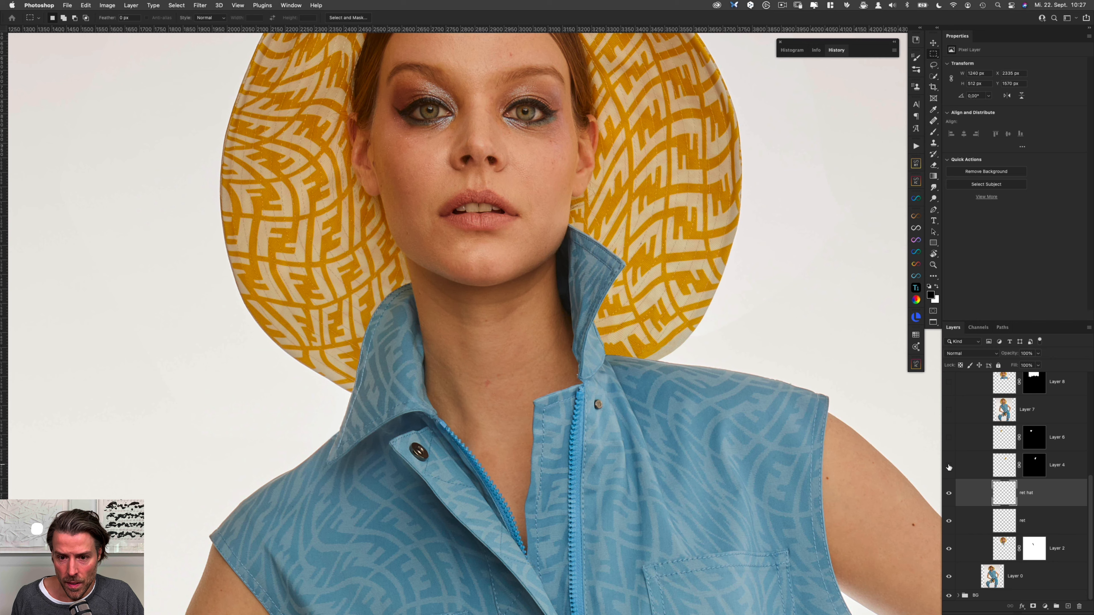
left_click(949, 466)
left_click(656, 328, "alt")
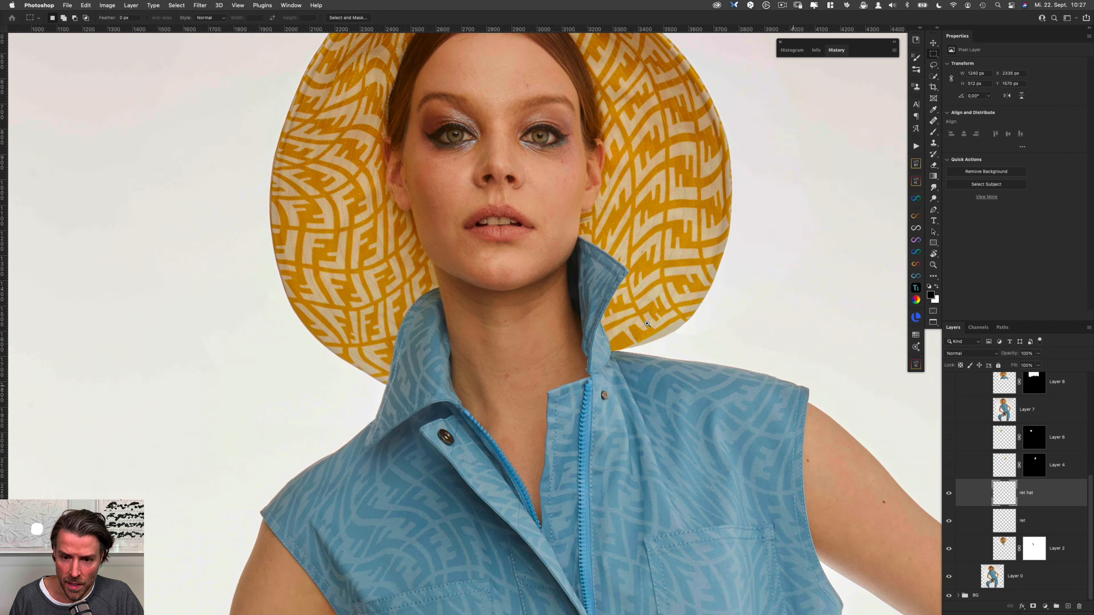
left_click_drag(643, 327, 630, 375)
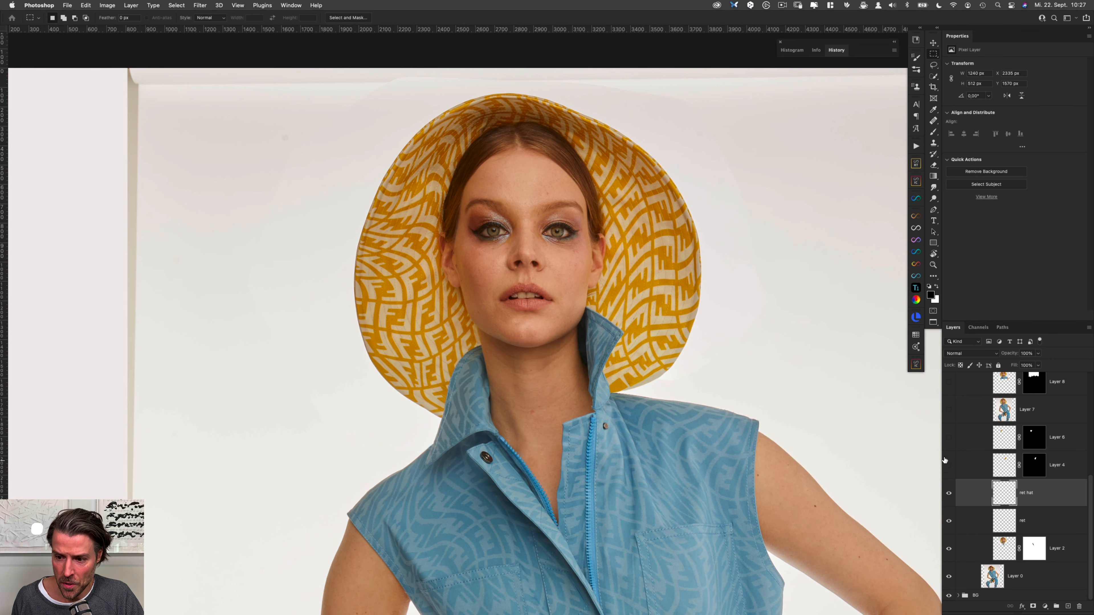
Show Layer 4 and Layer 6, then view each layer's patch in isolation and restore the other layers.
left_click(948, 466)
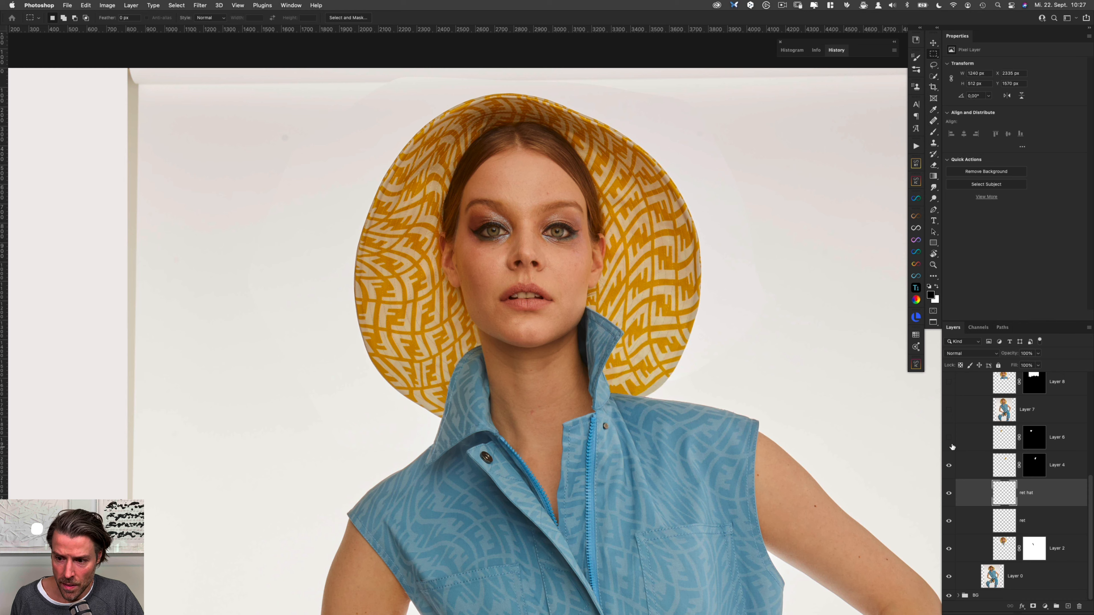
left_click(950, 438)
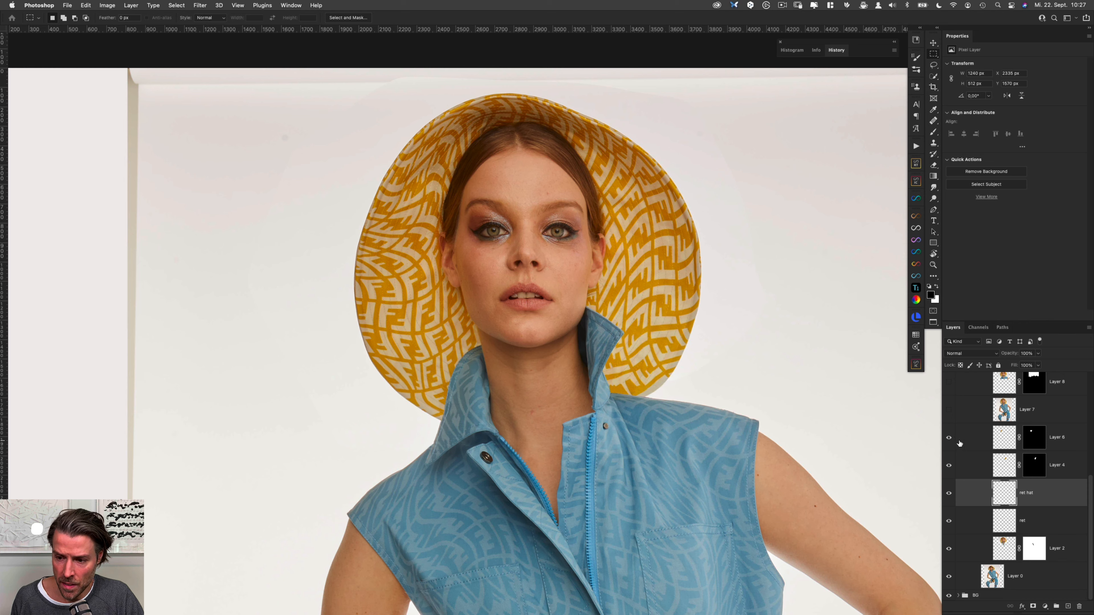
left_click(948, 438, "alt")
left_click(948, 438, "alt")
left_click(948, 466, "alt")
left_click(949, 465, "alt")
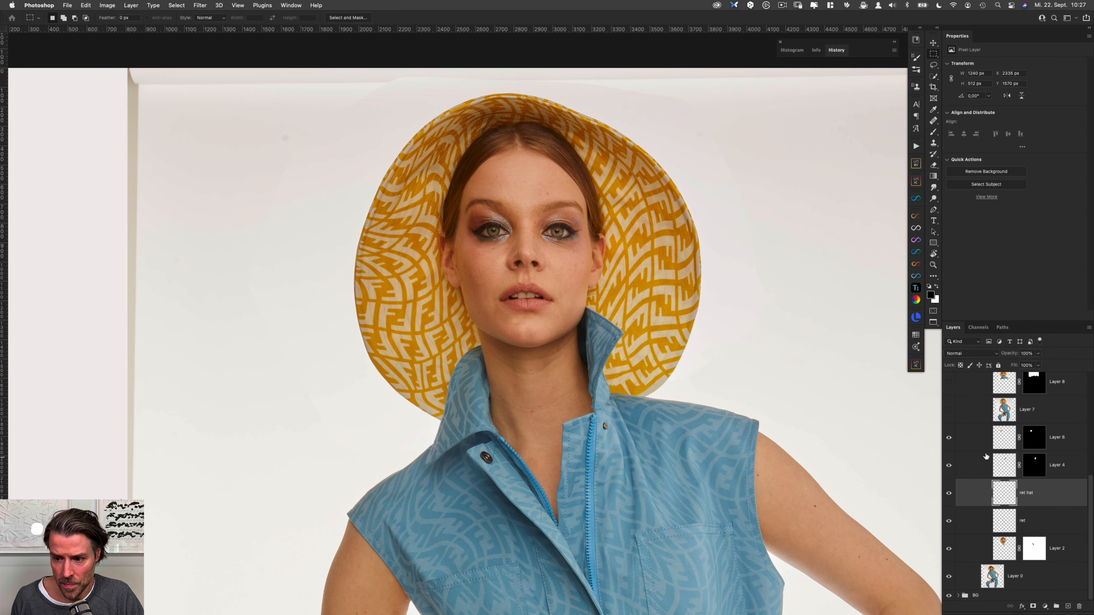
Select Layer 6 and Layer 4 together and compare the lower hat brim with both hidden and shown.
left_click(1065, 441)
left_click(1069, 459, "shift")
key("super+comma")
key("super+comma")
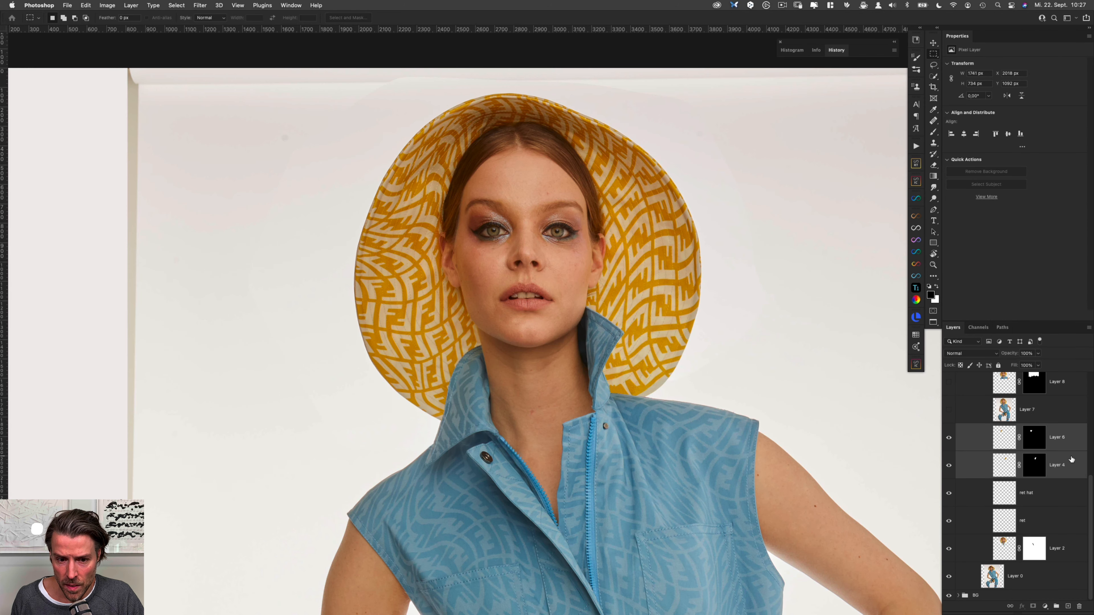
key("super+comma")
key("super+comma")
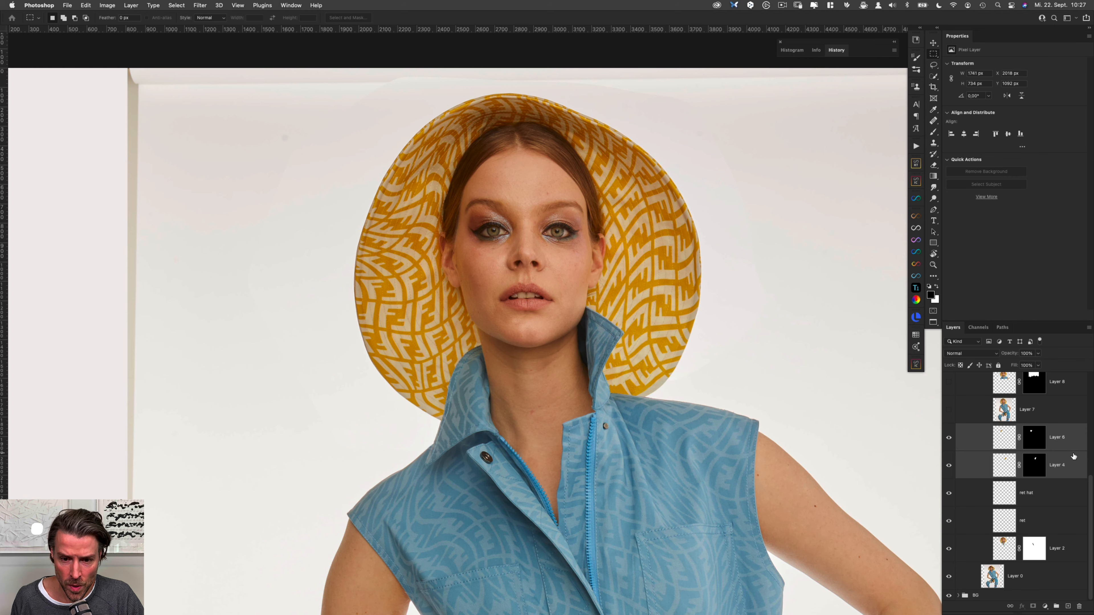
key("super+comma")
key("super+comma")
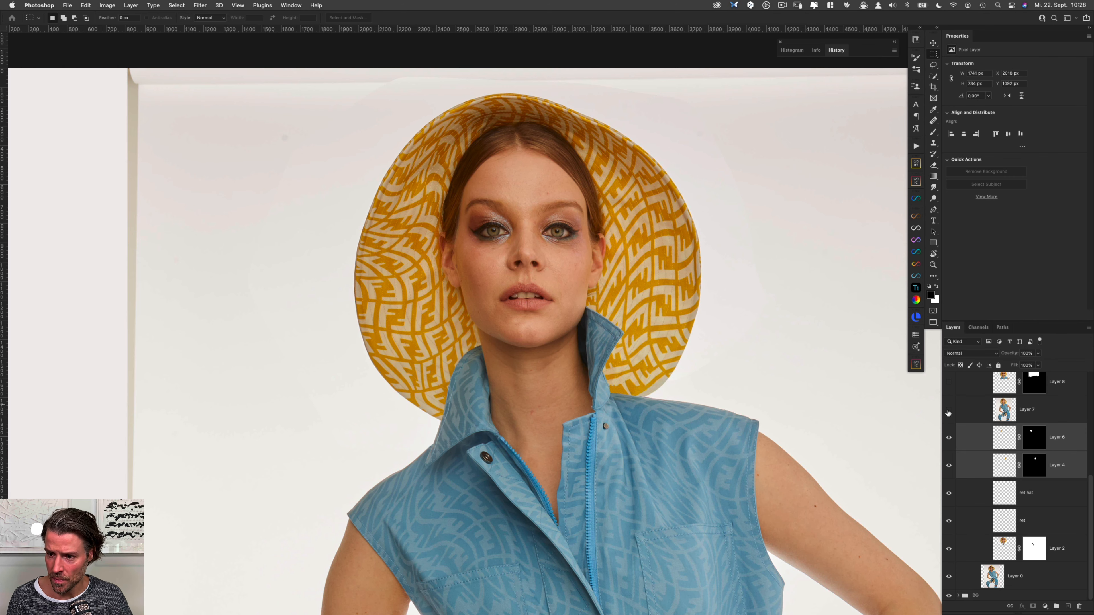
Show Layer 7 above Layer 6 and compare the head, collar and shoulders with and without it.
left_click(1048, 413)
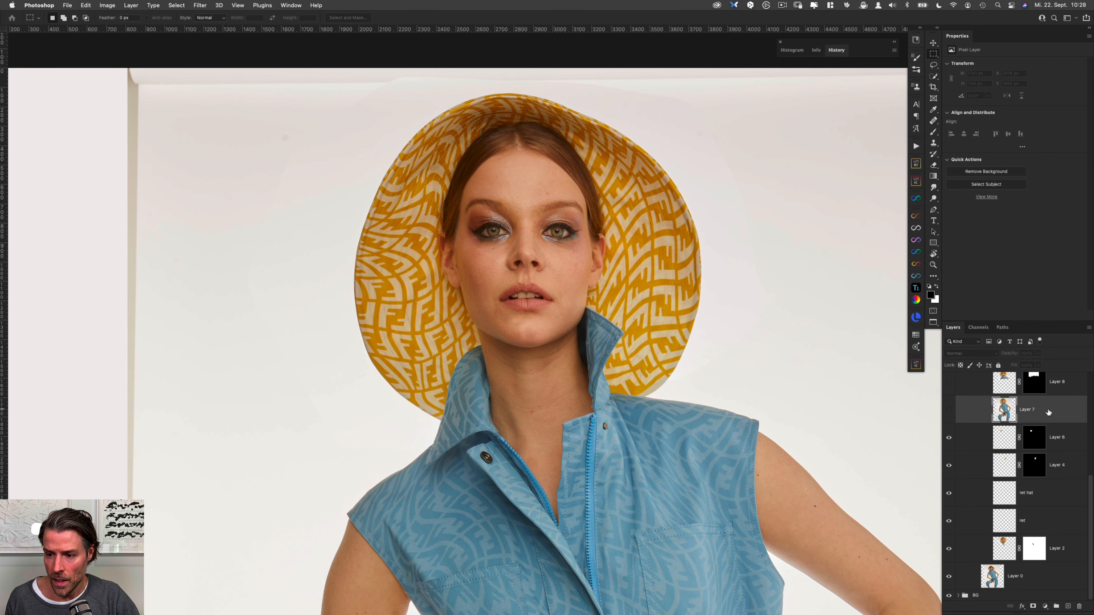
left_click(949, 412)
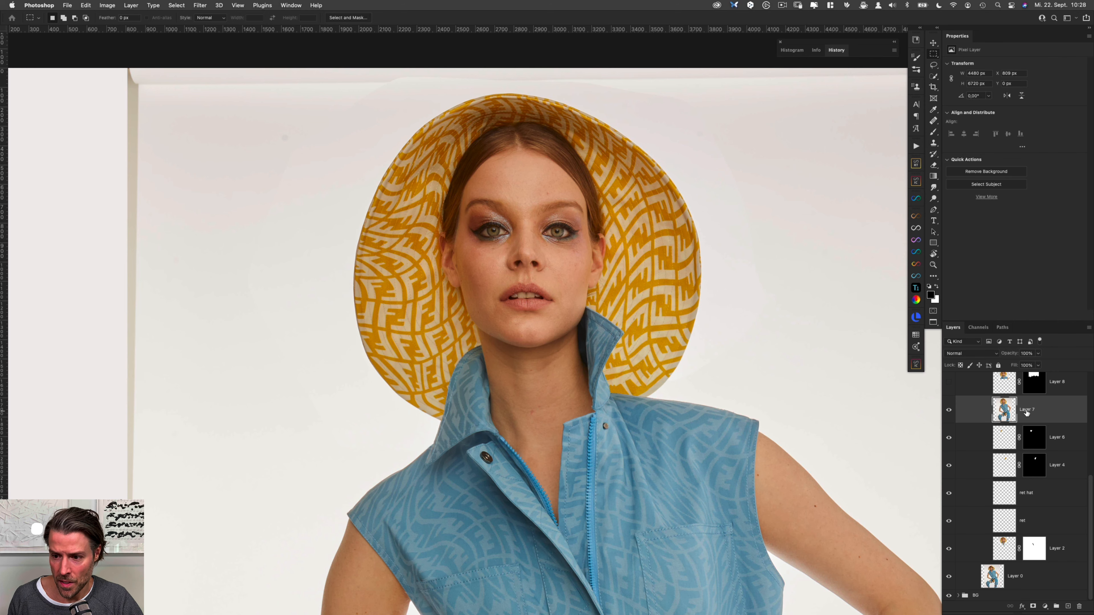
left_click_drag(596, 403, 530, 331)
left_click_drag(540, 376, 532, 353)
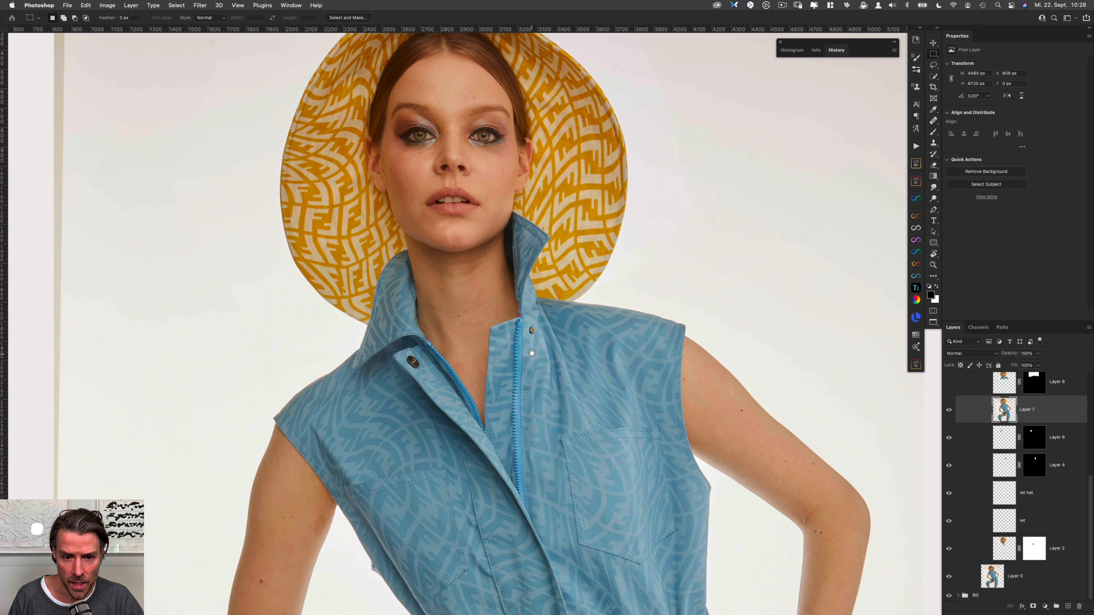
key("super+comma")
key("super+comma")
key("super+comma")
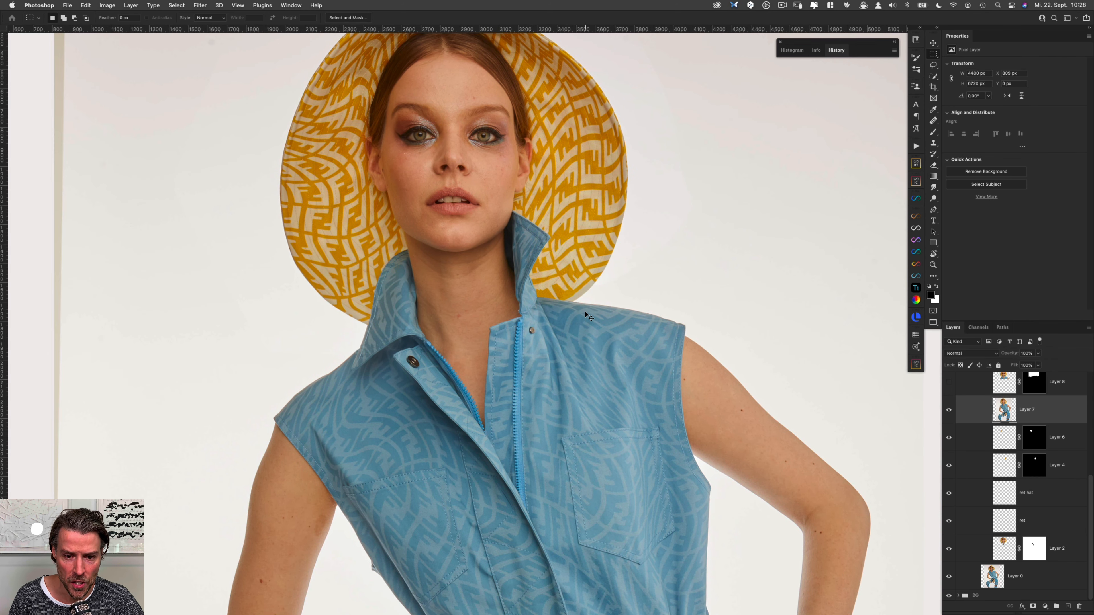
key("super+comma")
key("super+comma")
key("super+comma")
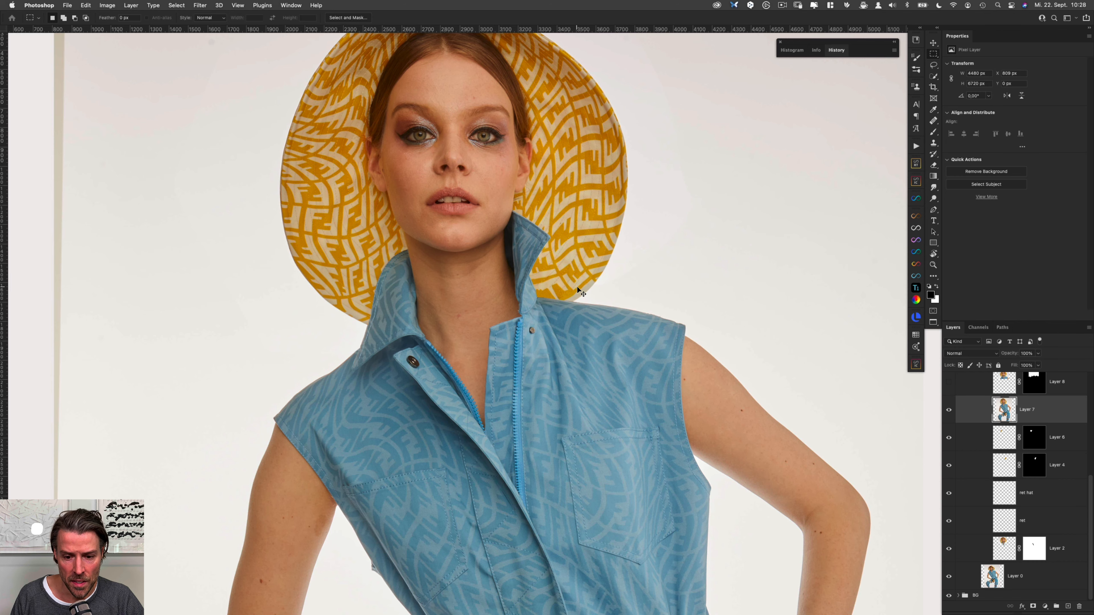
Compare the whole hat and its background with Layer 7 hidden and shown.
key("super+comma")
scroll(624, 264, "up", 3)
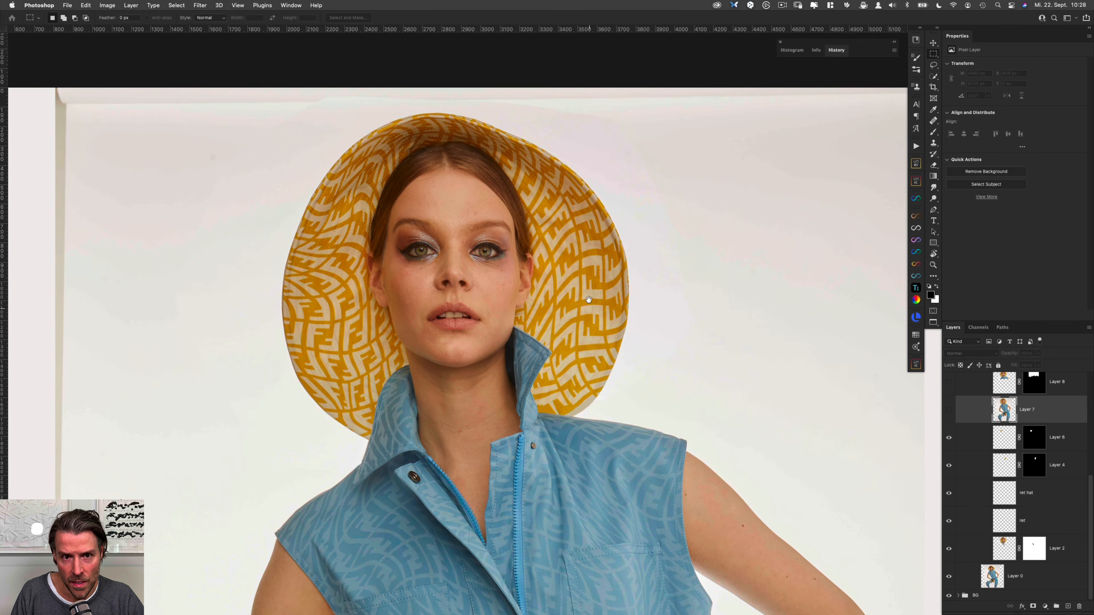
key("super+comma")
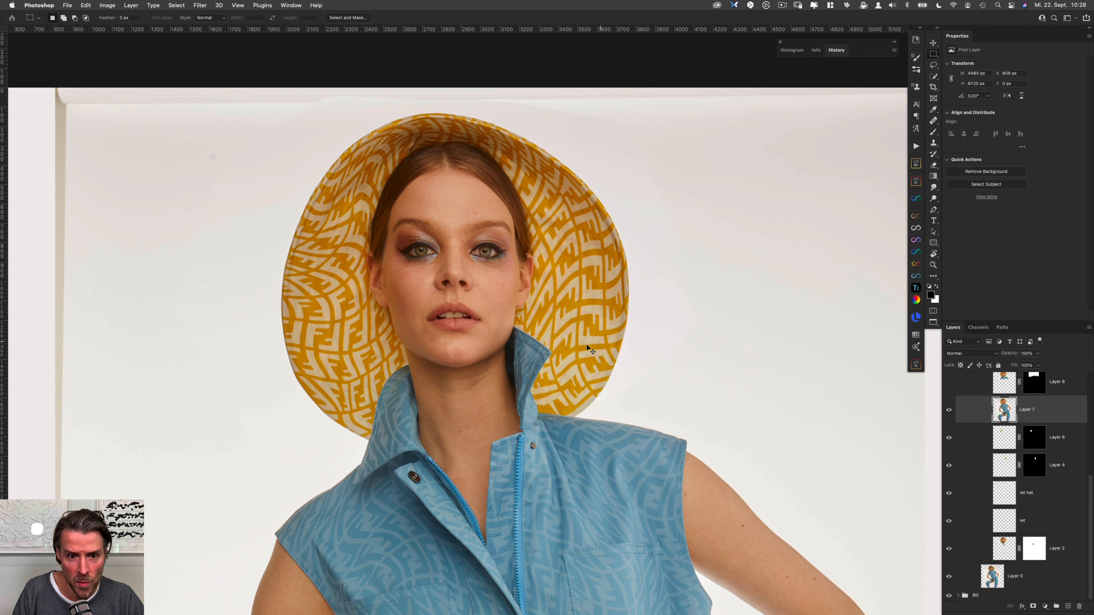
key("super+comma")
key("super+comma")
Compare the jumper's torso and arms with Layer 7 hidden and shown, leaving the layer visible.
scroll(431, 431, "down", 4)
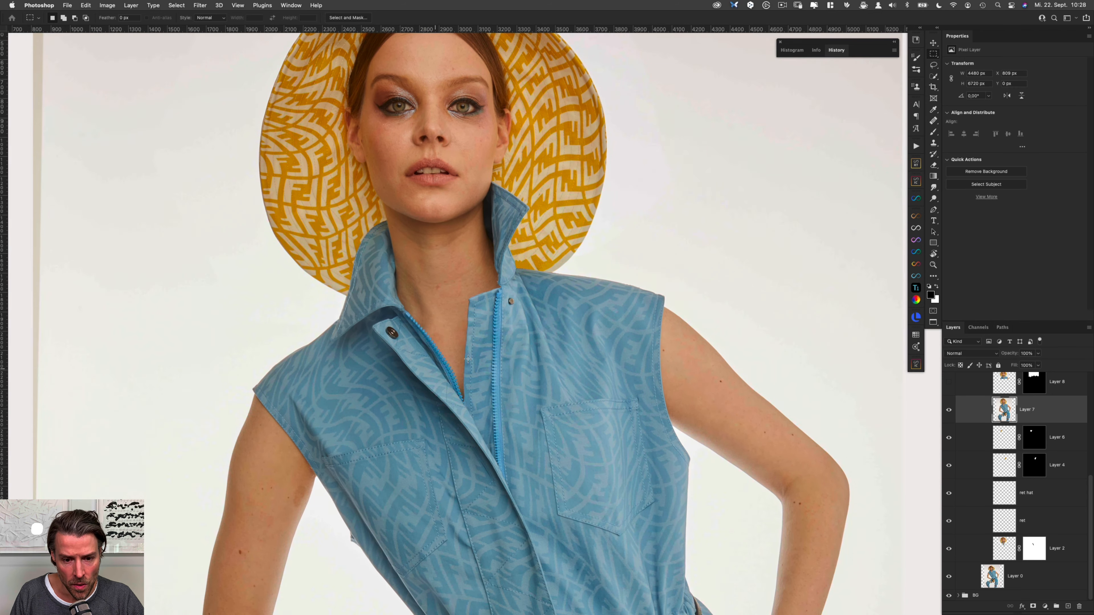
key("super+comma")
key("super+comma")
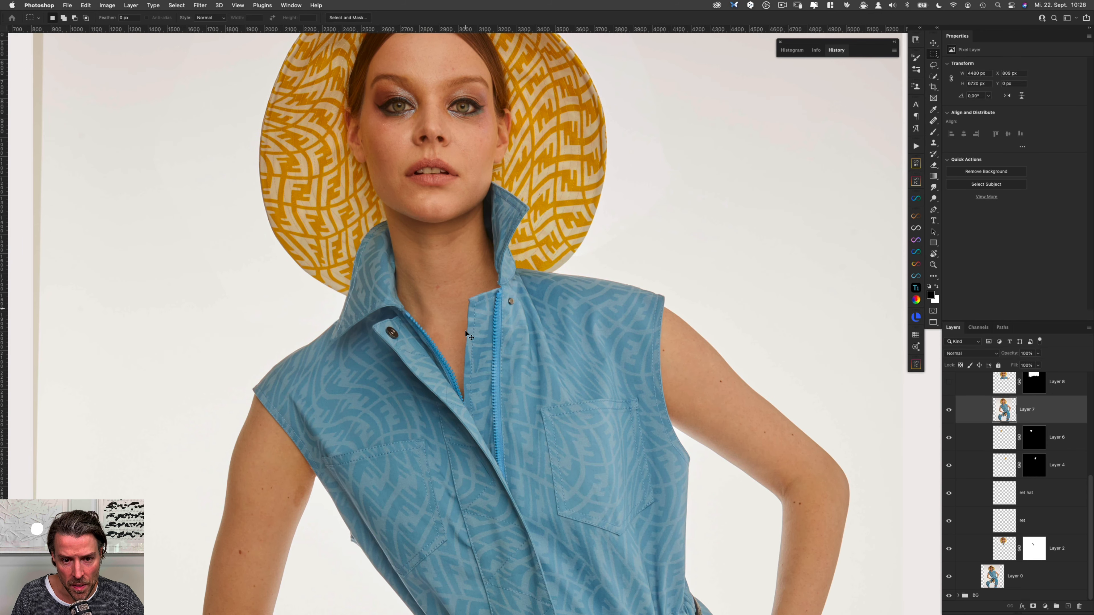
key("super+comma")
key("super+comma")
scroll(509, 302, "down", 5)
key("super+comma")
key("super+comma")
scroll(523, 295, "up", 7)
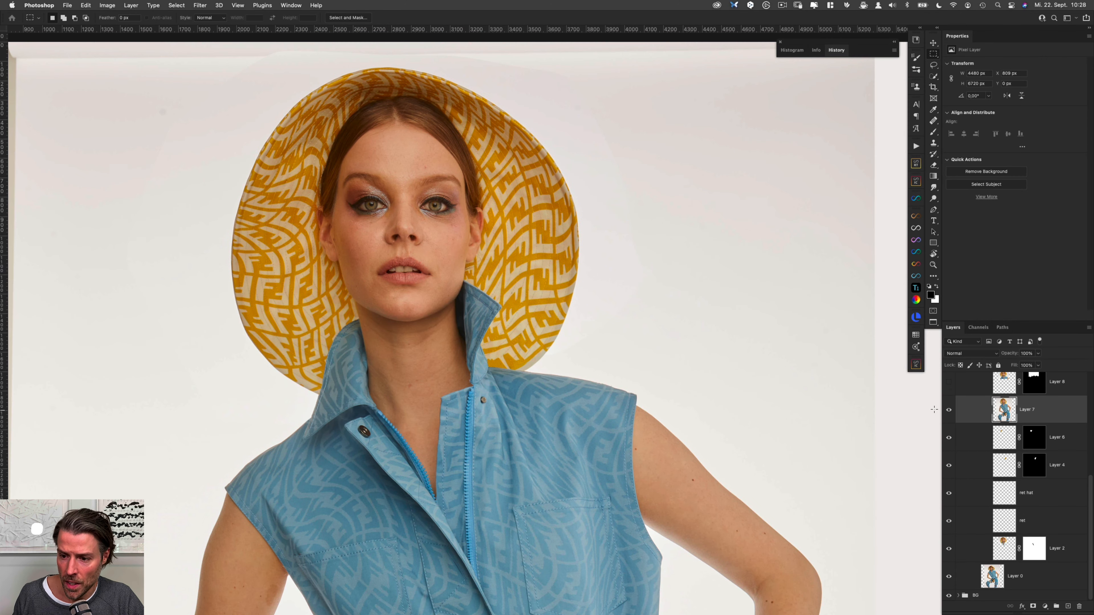
Show Layer 8 in the Hat and Head group and compare the head and hat position with and without it.
left_click_drag(1089, 496, 1092, 457)
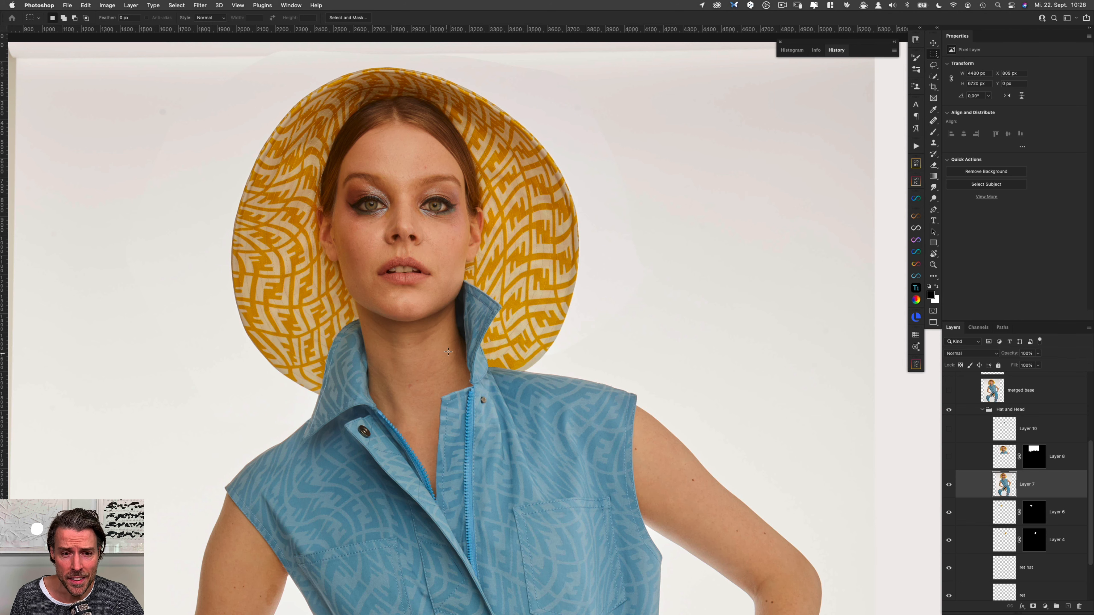
left_click(1009, 457)
left_click(948, 456)
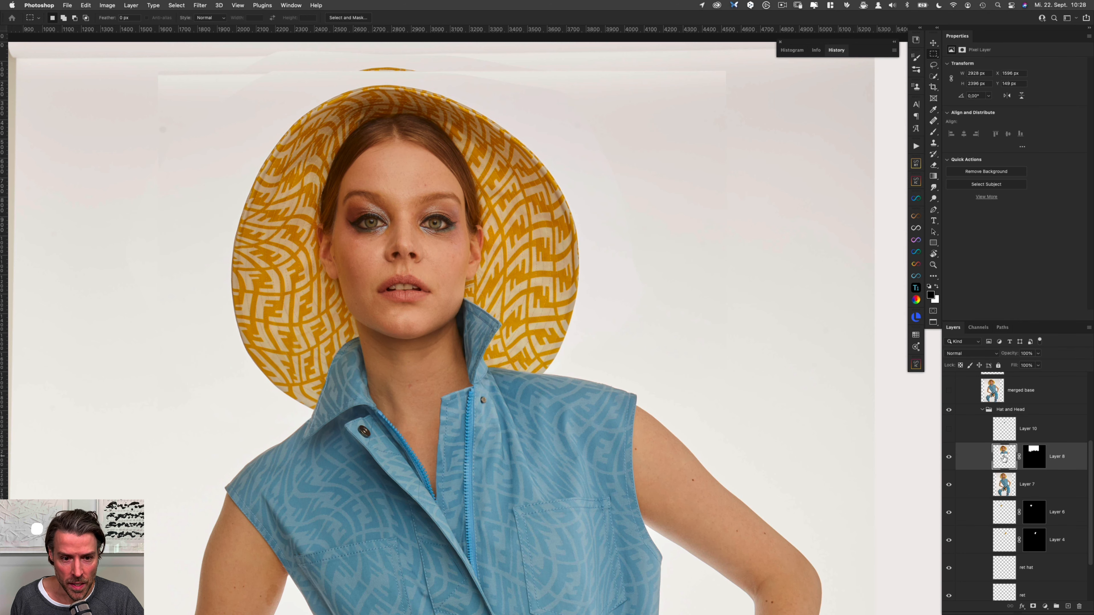
key("super+comma")
key("super+comma")
key("super+comma")
key("super+comma")
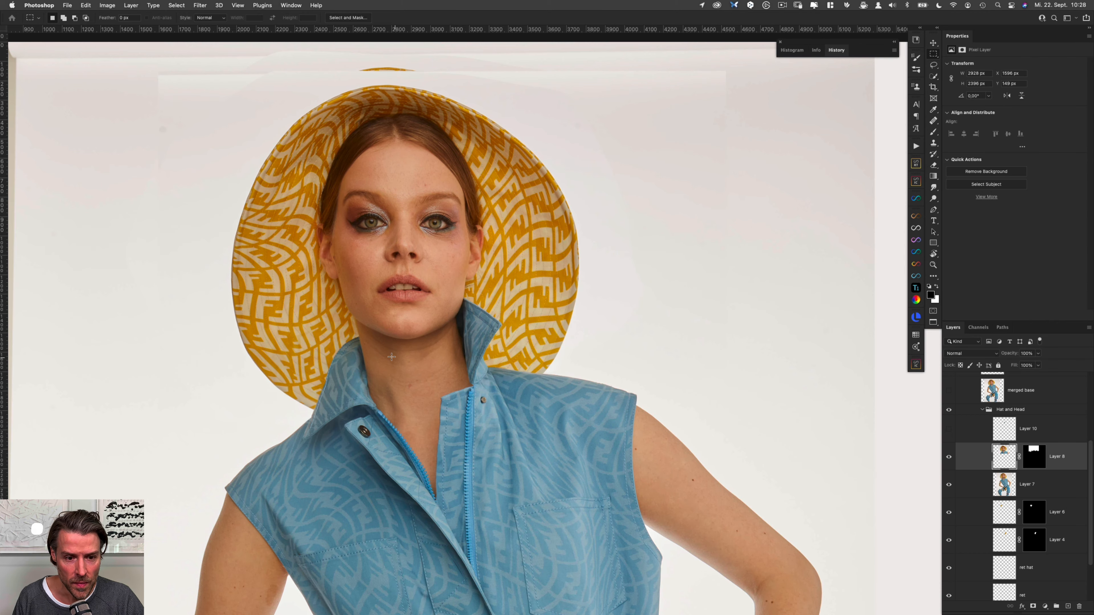
Inspect the collar and neck up close with Layer 8 hidden and shown, leaving it visible.
scroll(396, 357, "up", 5)
key("super+comma")
key("super+comma")
key("super+comma")
key("super+comma")
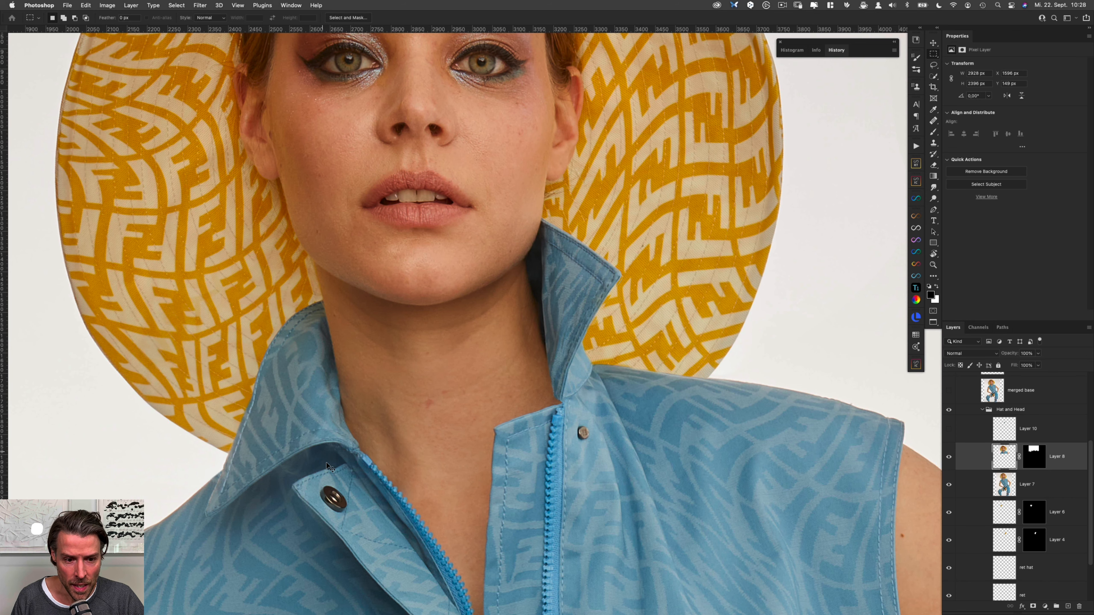
key("super+comma")
key("super+comma")
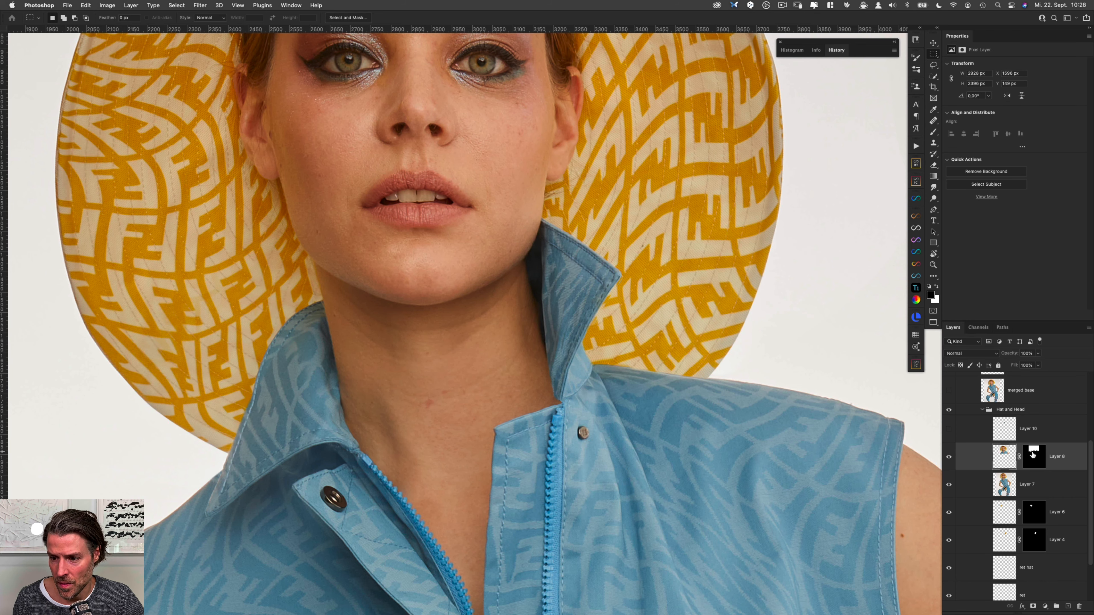
Compare Layer 8 with its mask disabled and enabled, and view the mask on its own before returning to the image.
left_click(1036, 455, "shift")
left_click(1037, 454, "shift")
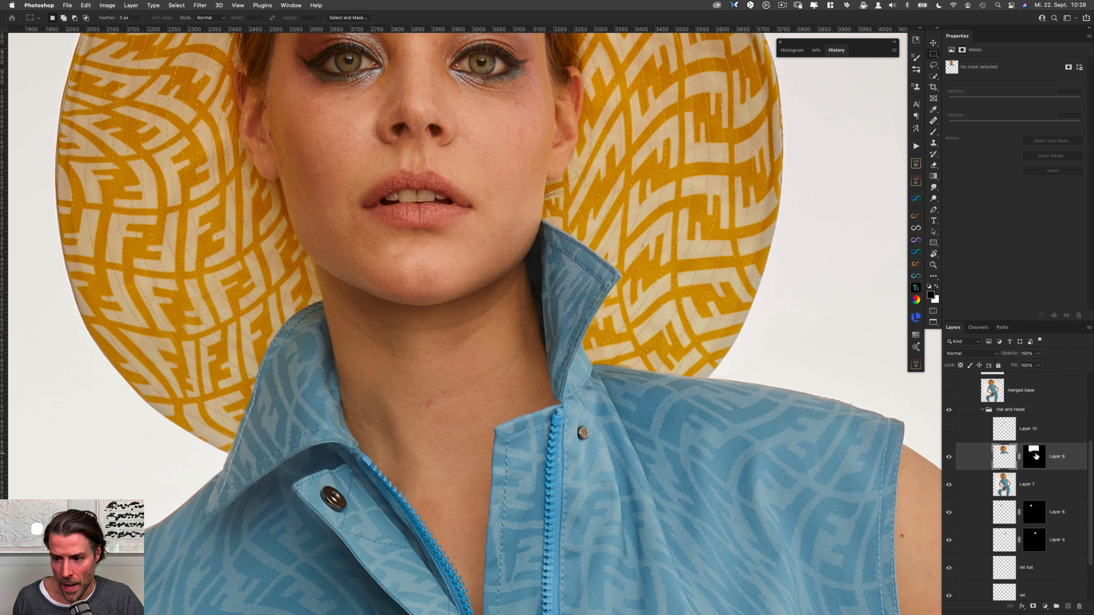
left_click(1035, 454, "alt")
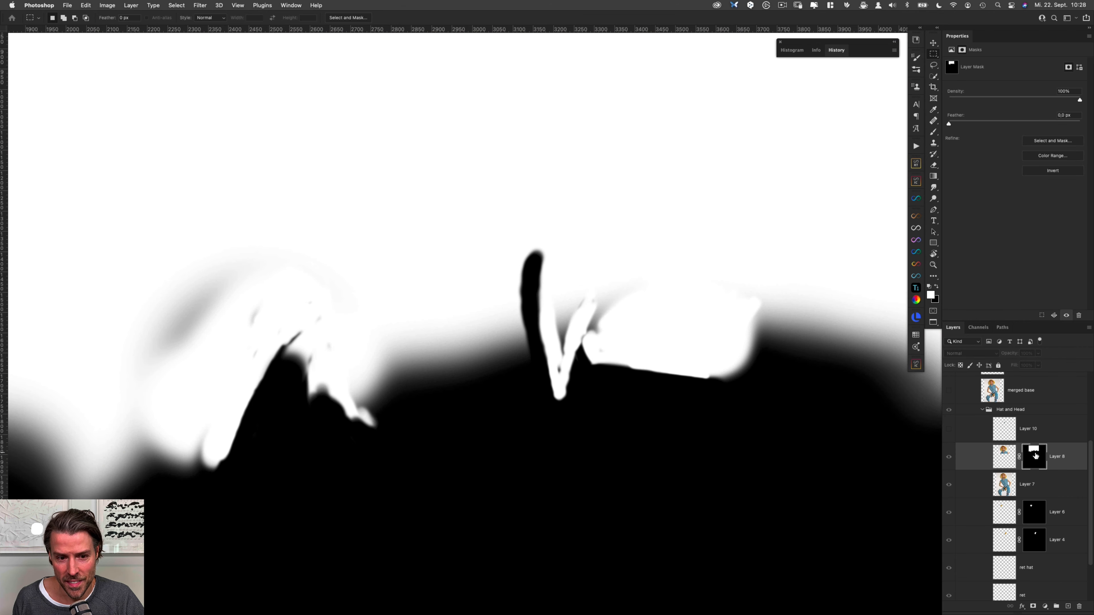
left_click(1035, 455, "alt")
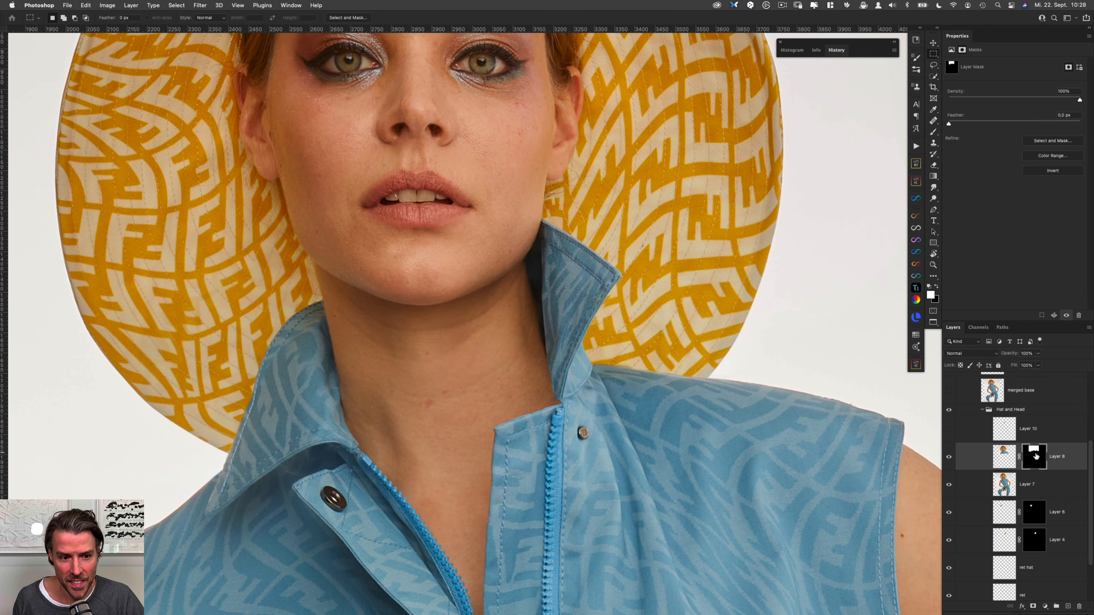
Show Layer 10 at the top of the Hat and Head group and compare the collar and hat with and without it.
left_click(1033, 429)
scroll(628, 328, "down", 3)
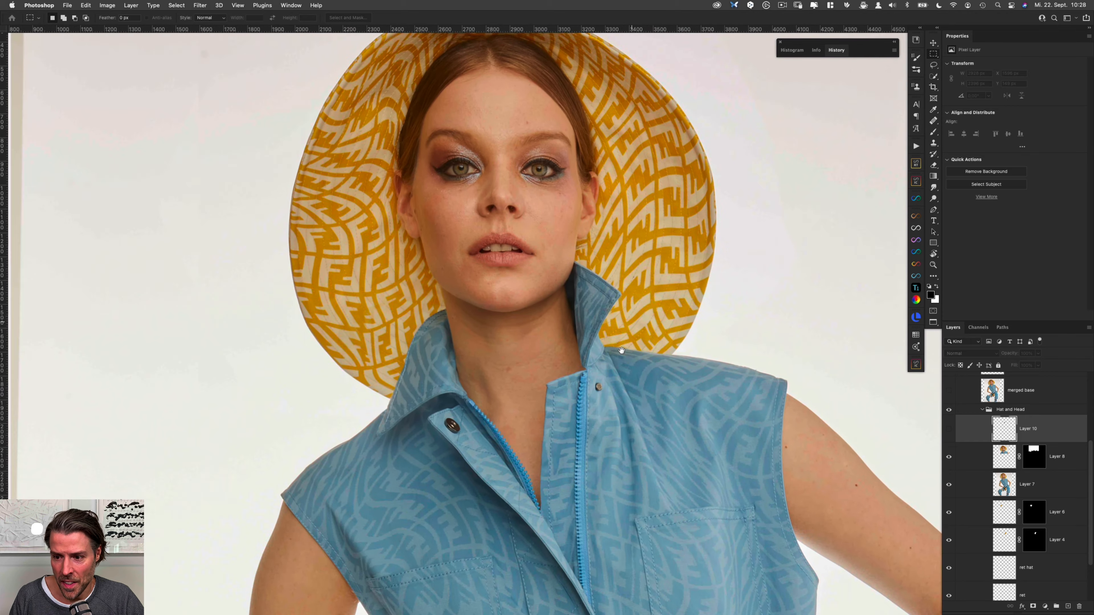
scroll(629, 328, "up", 3)
left_click(949, 428)
left_click(949, 429)
left_click(949, 428)
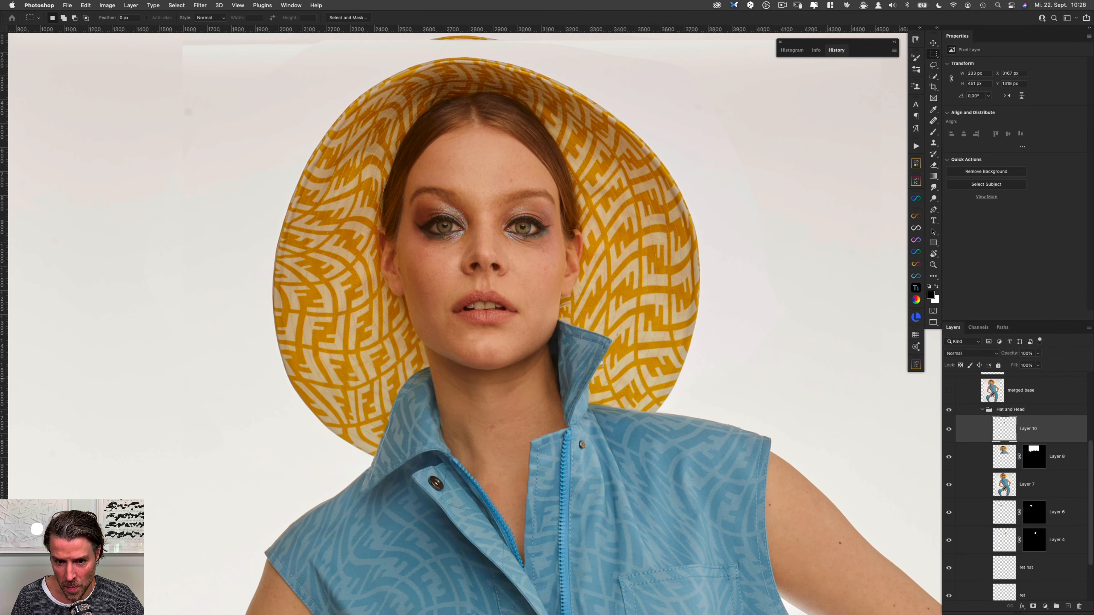
left_click(948, 429)
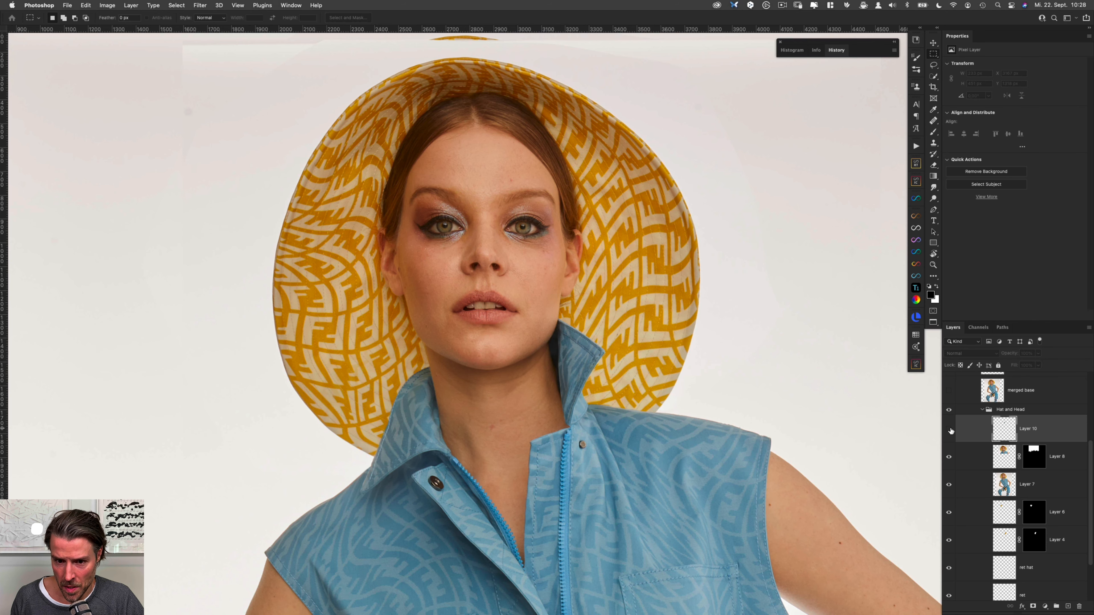
left_click(949, 429)
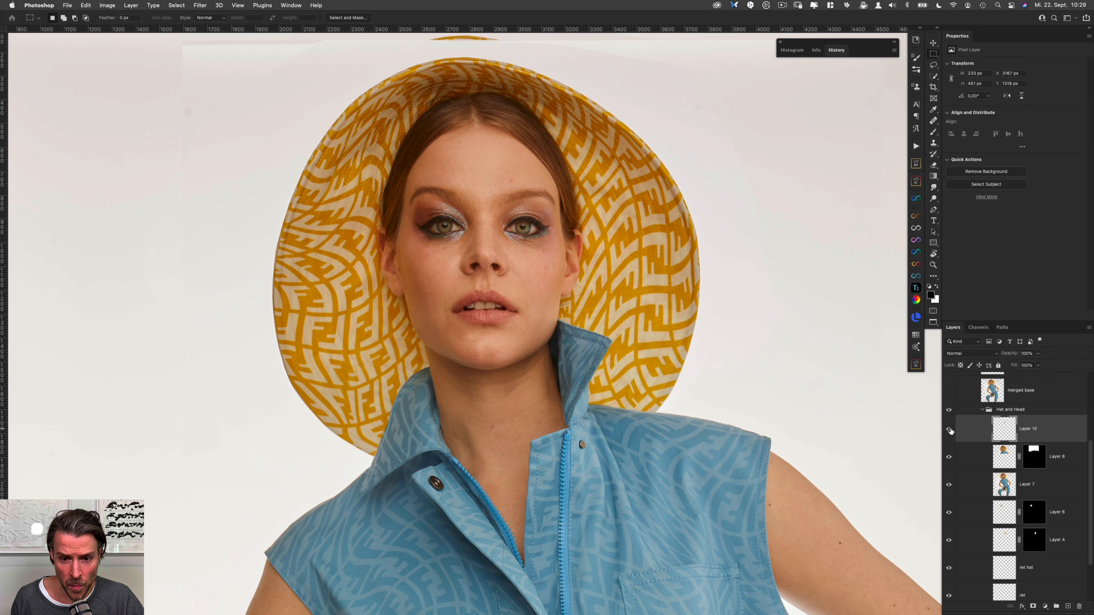
Collapse the Hat and Head group and show the merged base and LIQ layers above it.
left_click(982, 410)
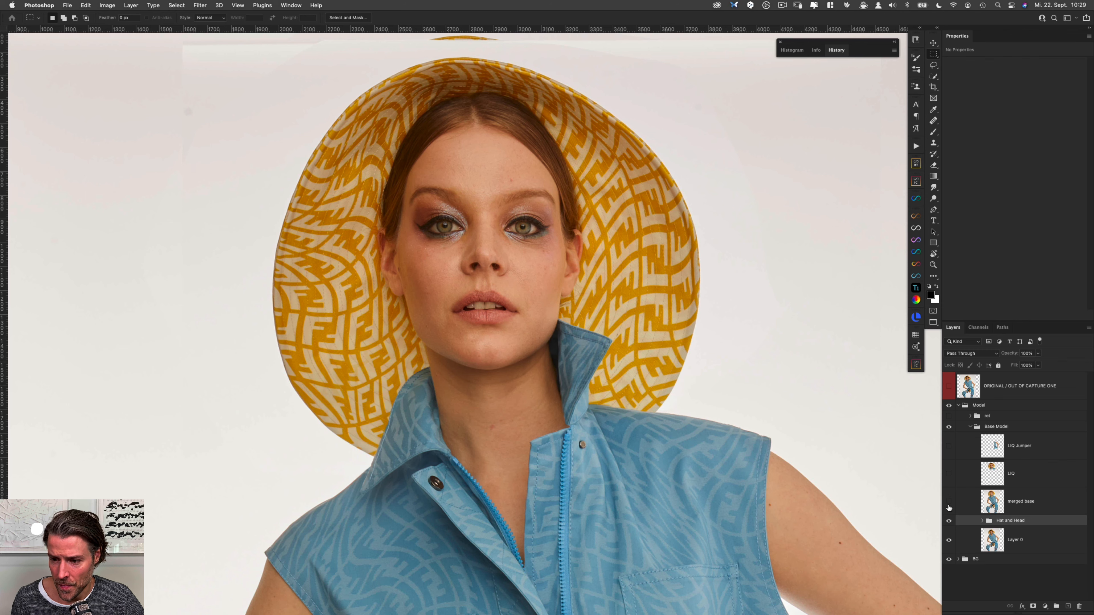
left_click(1024, 502)
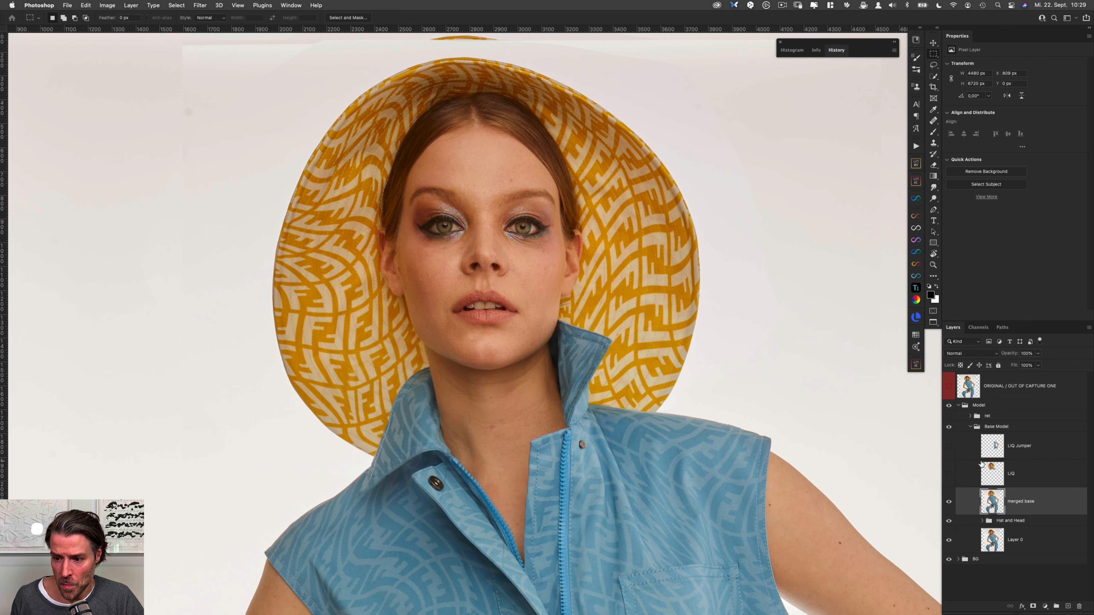
left_click(950, 474)
left_click(949, 474)
left_click(949, 474)
Select the LIQ layer and compare the shape of the hat and head with and without it, leaving it visible.
left_click(993, 473)
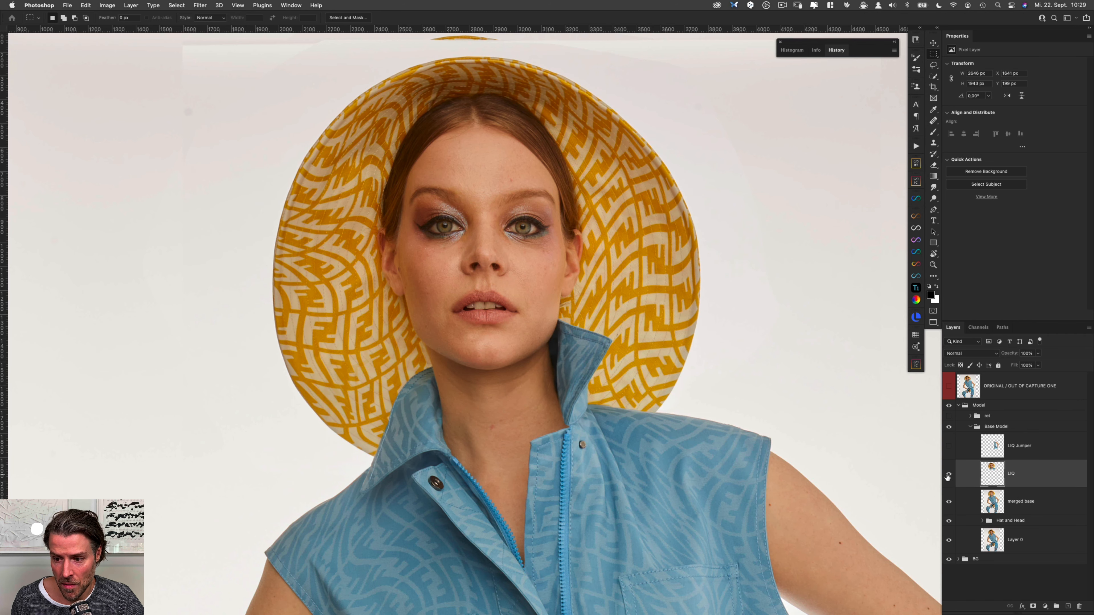
left_click(949, 475)
left_click(949, 475)
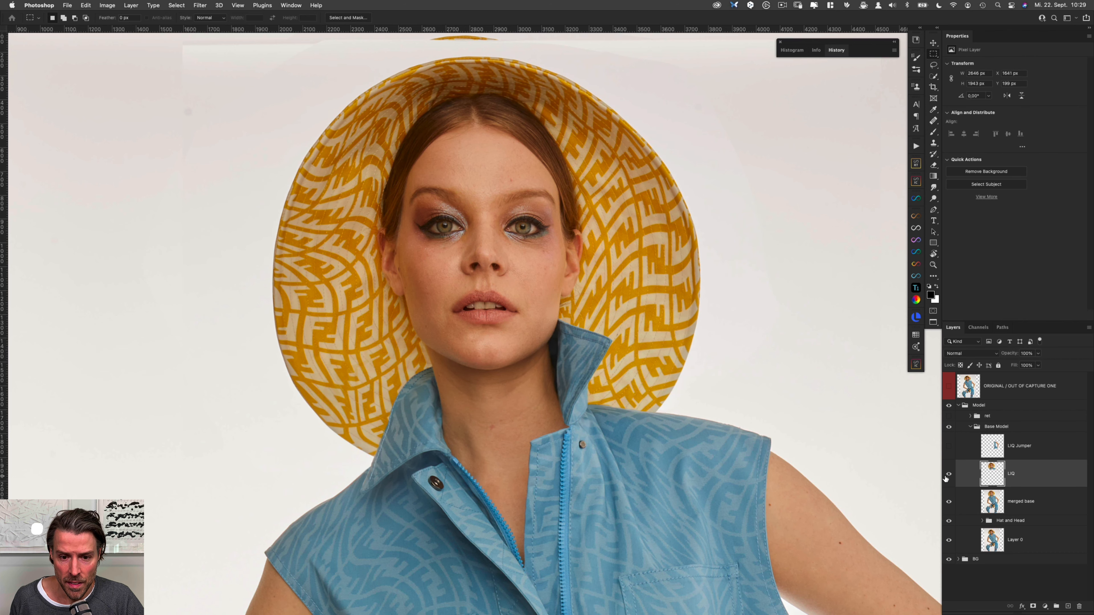
left_click(948, 475)
left_click(947, 475)
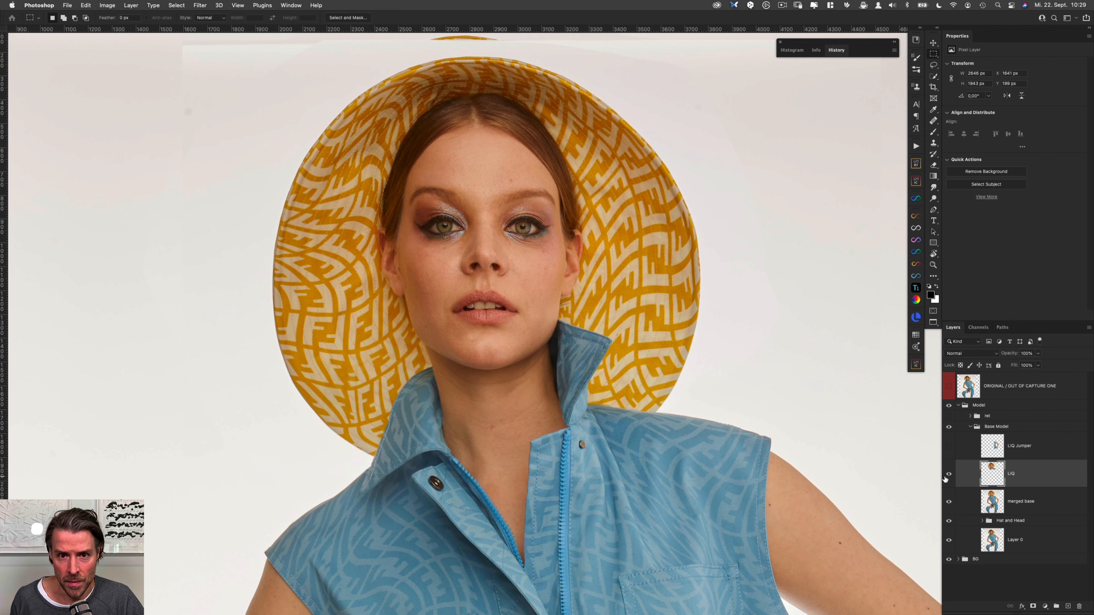
Select the LIQ Jumper layer and compare the jumper's waist with and without it, leaving the layer visible.
scroll(757, 447, "down", 5)
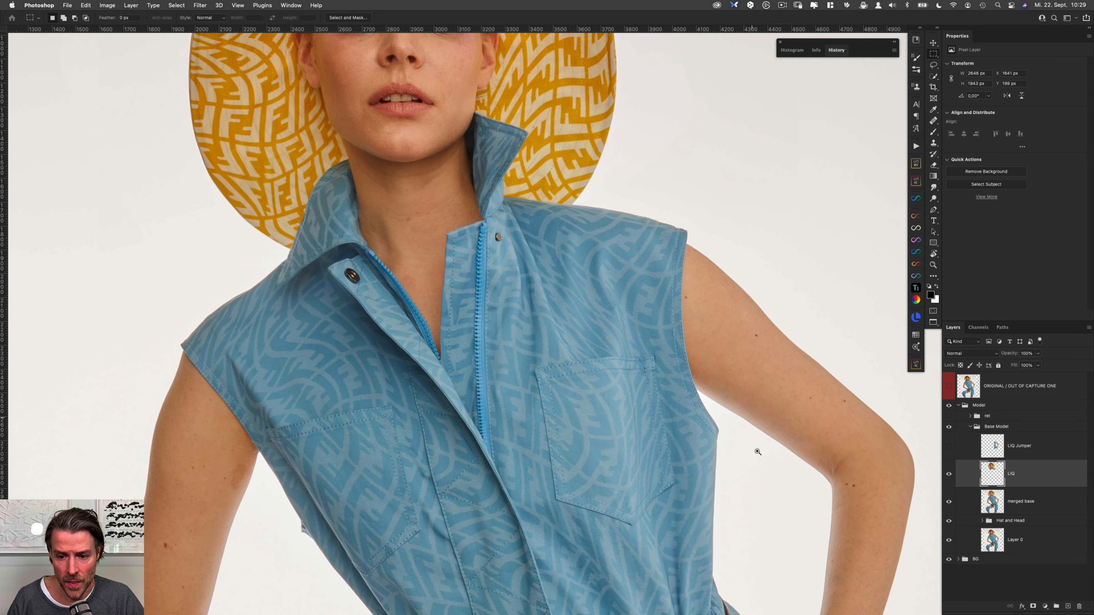
scroll(746, 451, "down", 2)
left_click_drag(747, 451, 652, 325)
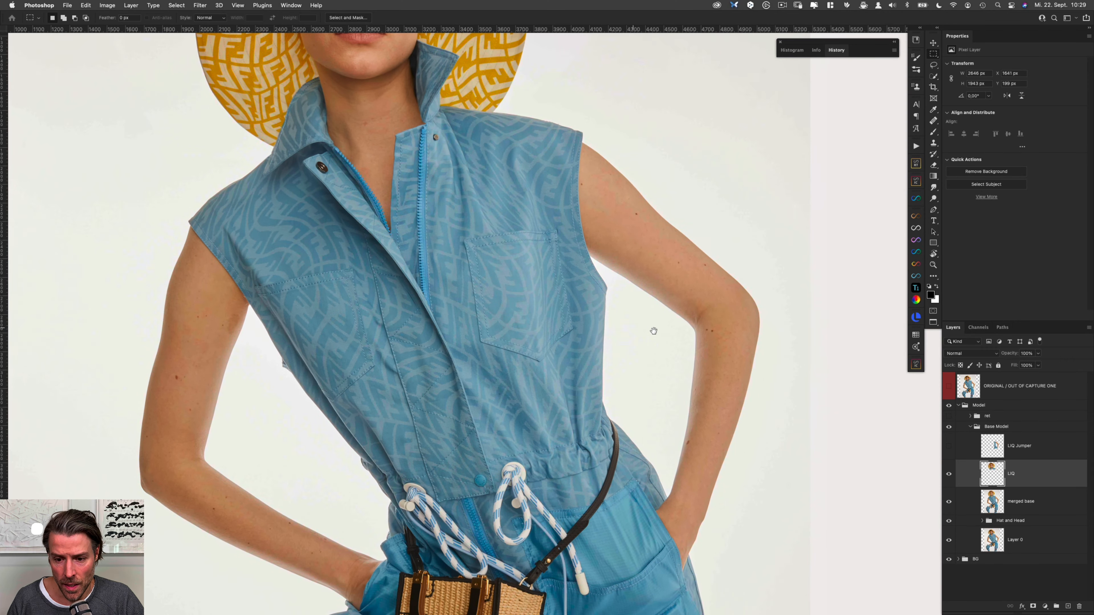
left_click(995, 449)
left_click(947, 448)
left_click(947, 448)
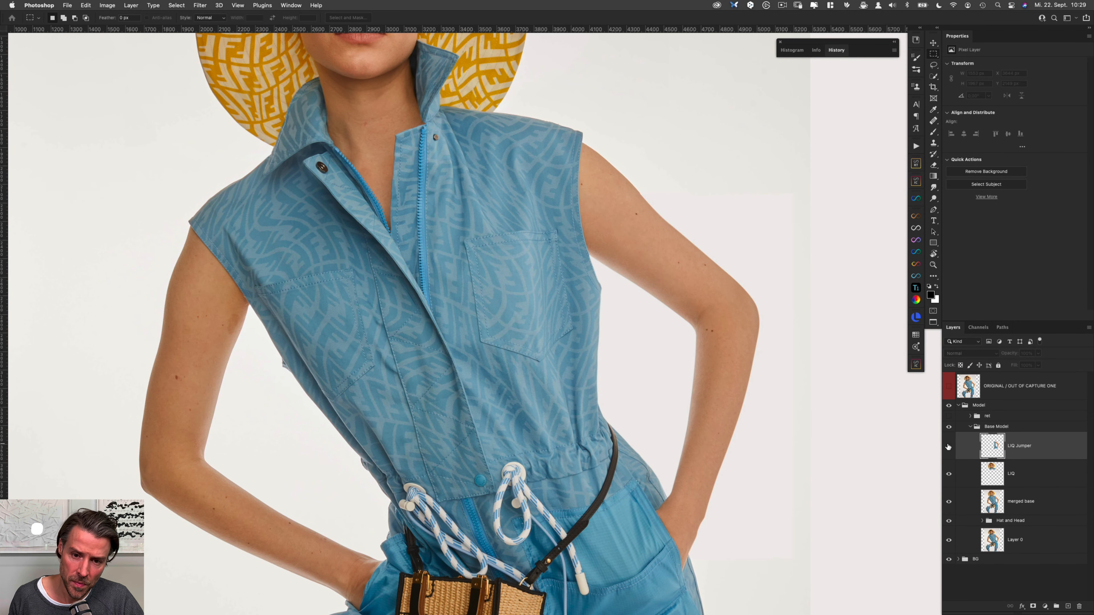
left_click(947, 448)
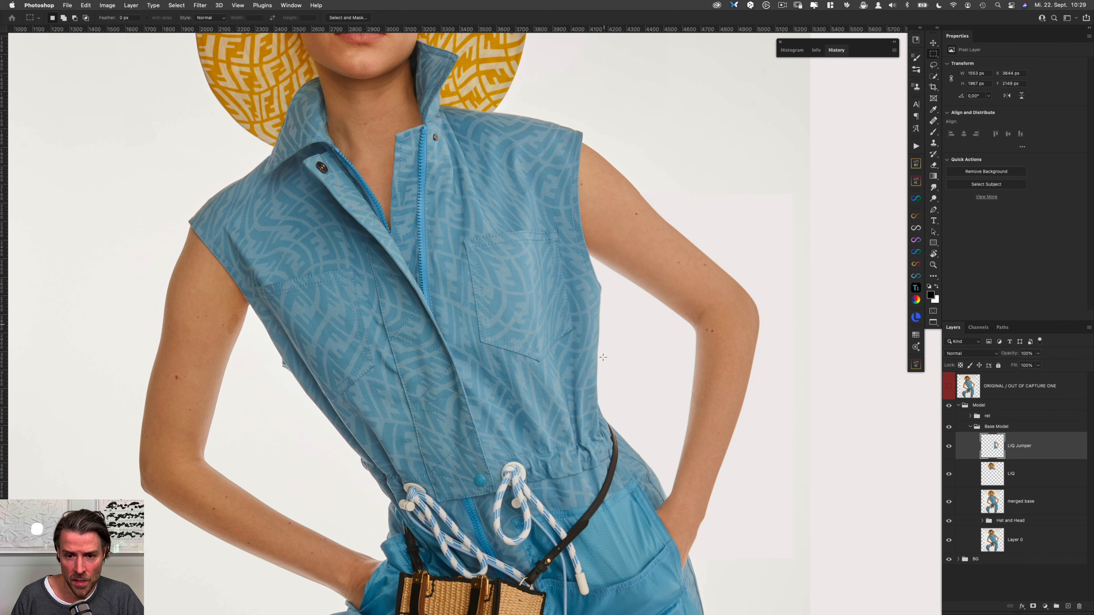
left_click(949, 448)
left_click(949, 448)
left_click(949, 448)
left_click(949, 448)
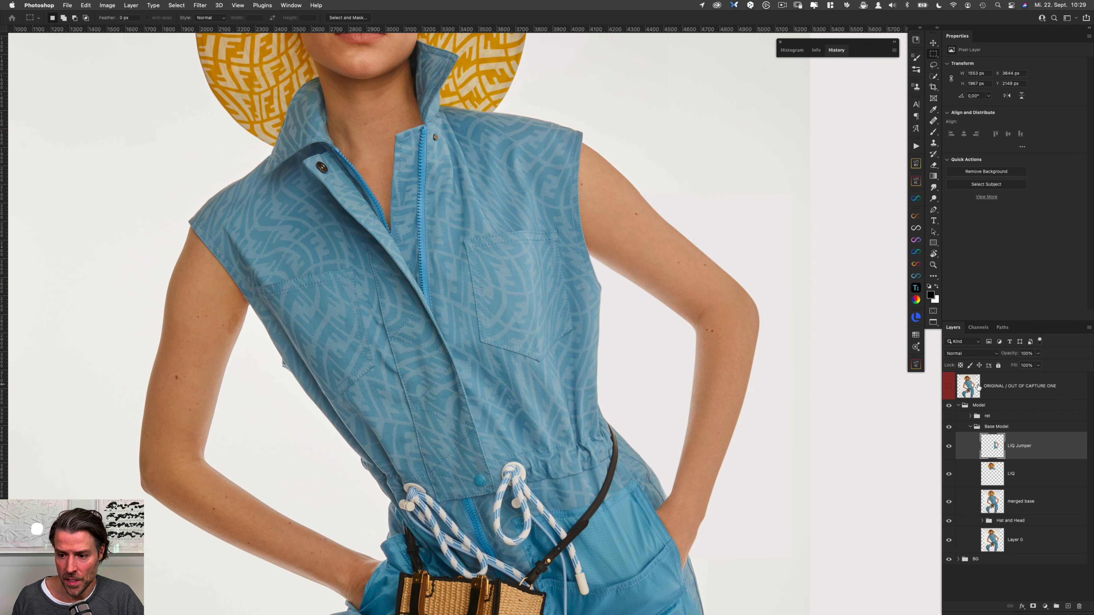
Collapse the Base Model group, then expand and show the ret group with all of its sublayers and subgroups hidden.
left_click(971, 427)
left_click(970, 417)
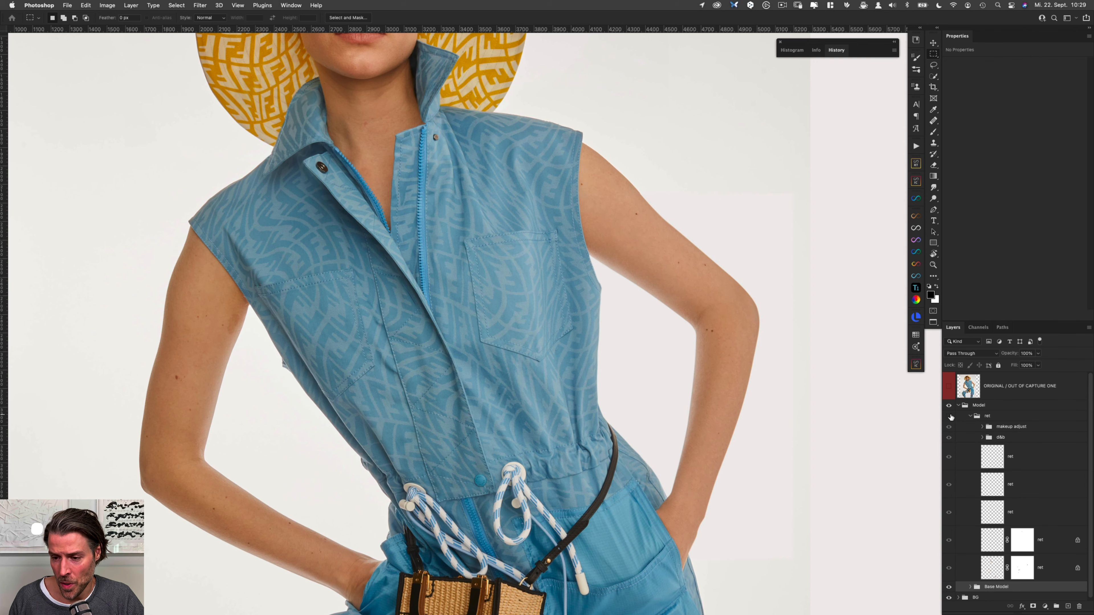
left_click_drag(949, 427, 952, 563)
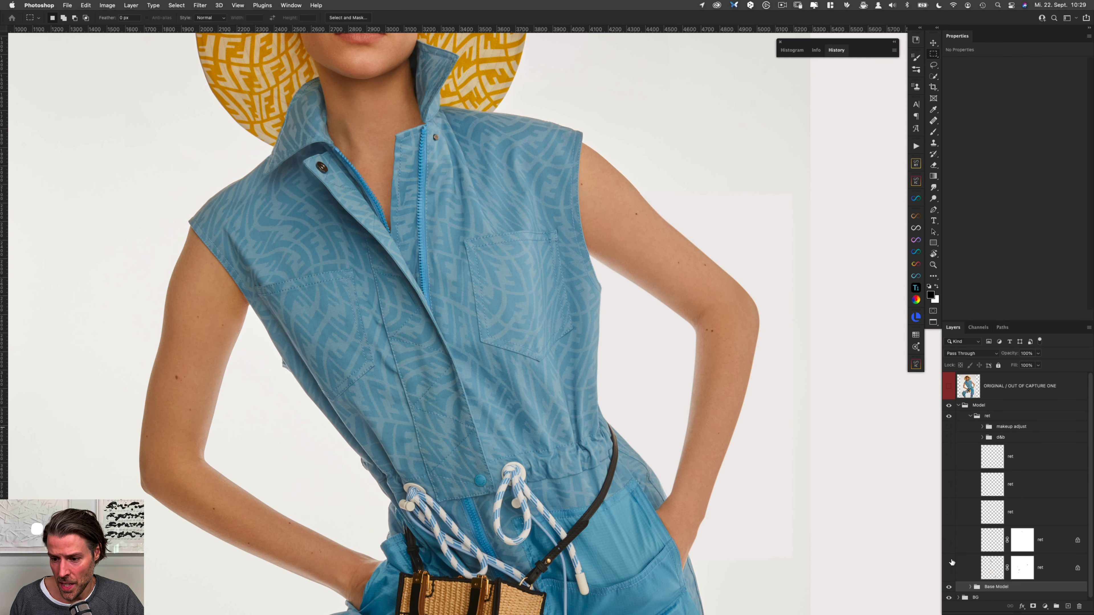
Select the lowest masked ret layer, directly above Base Model, and compare the face with and without it.
left_click(986, 568)
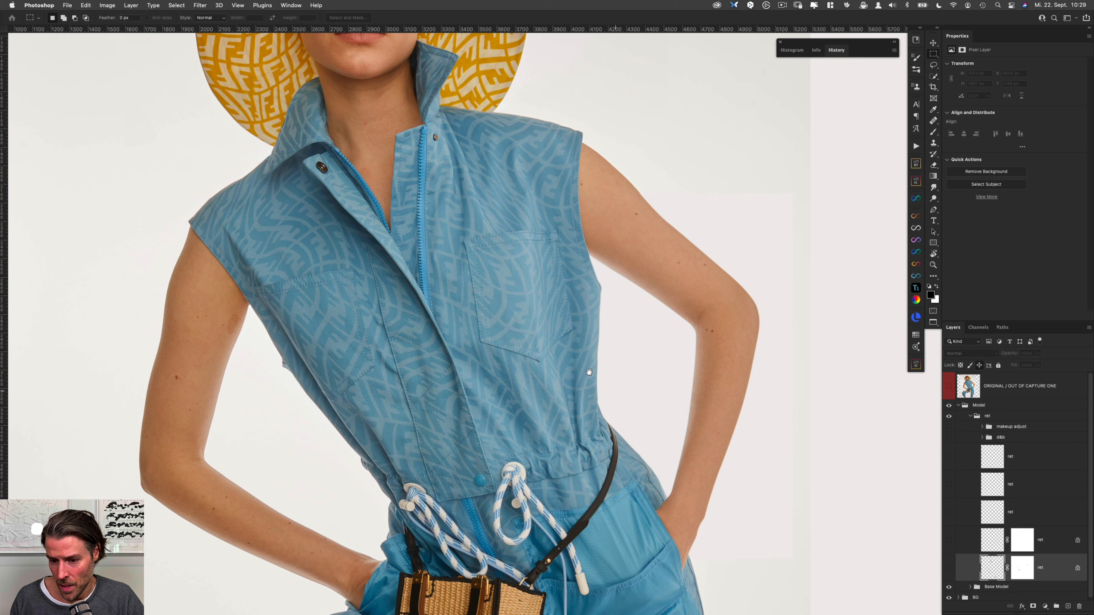
scroll(574, 369, "up", 5)
left_click_drag(442, 224, 463, 227)
left_click_drag(463, 227, 503, 246)
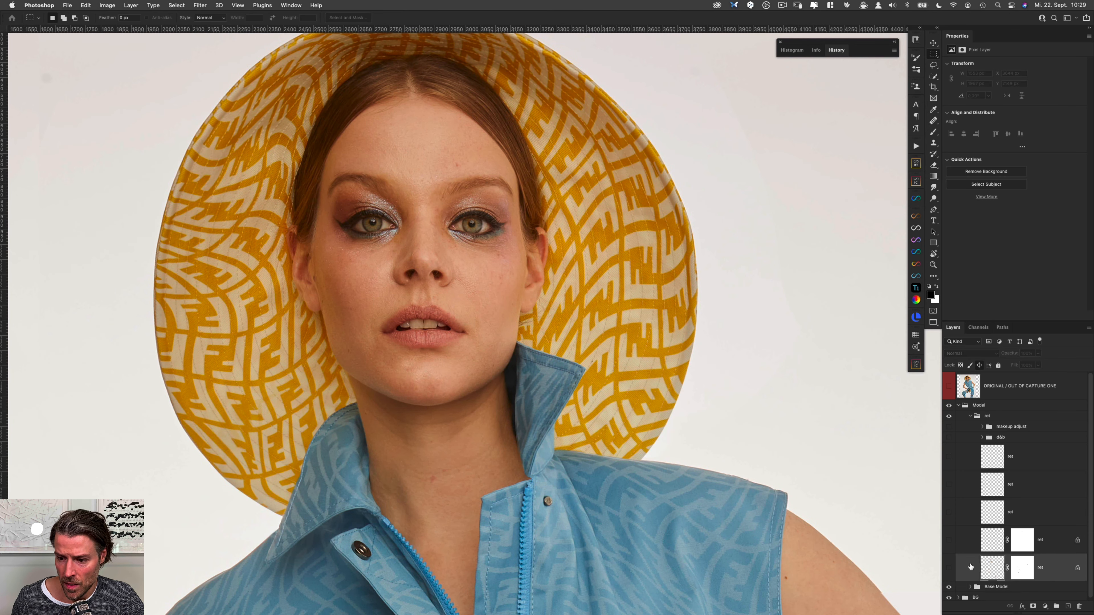
left_click(949, 570)
left_click(948, 569)
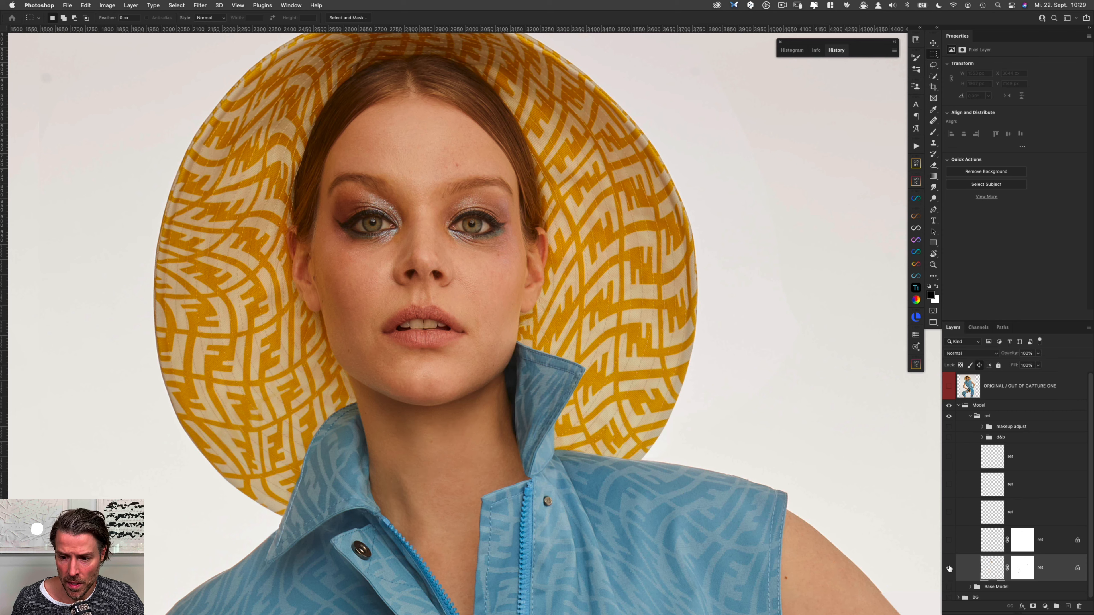
Isolate the lowest ret layer to inspect its retouching strokes alone, then return to the full image of the face.
left_click(949, 570, "alt")
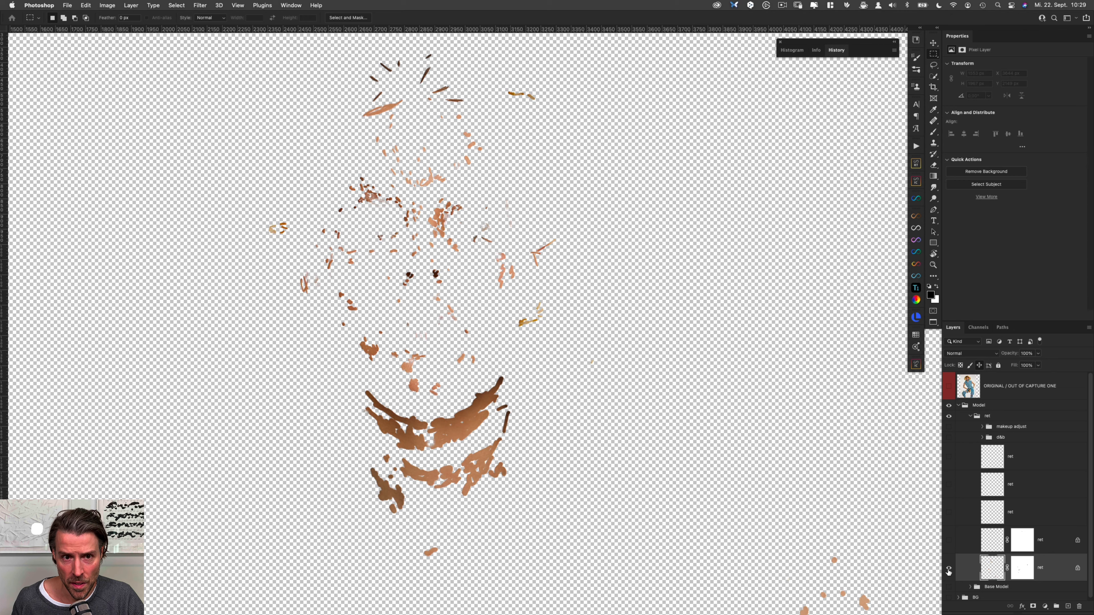
left_click(948, 570, "alt")
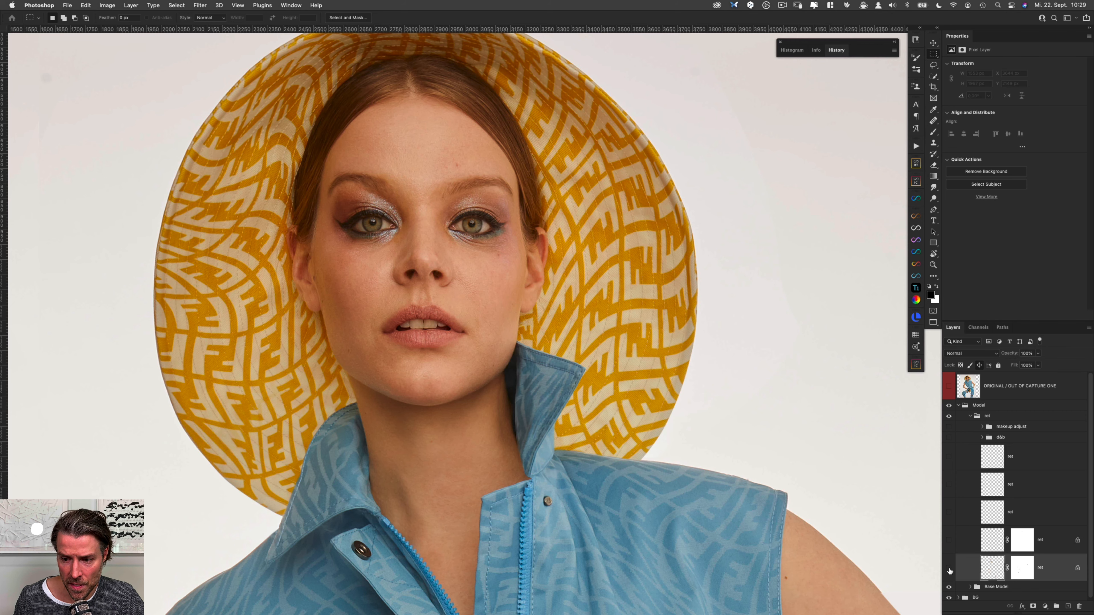
key("h")
left_click_drag(488, 337, 542, 353)
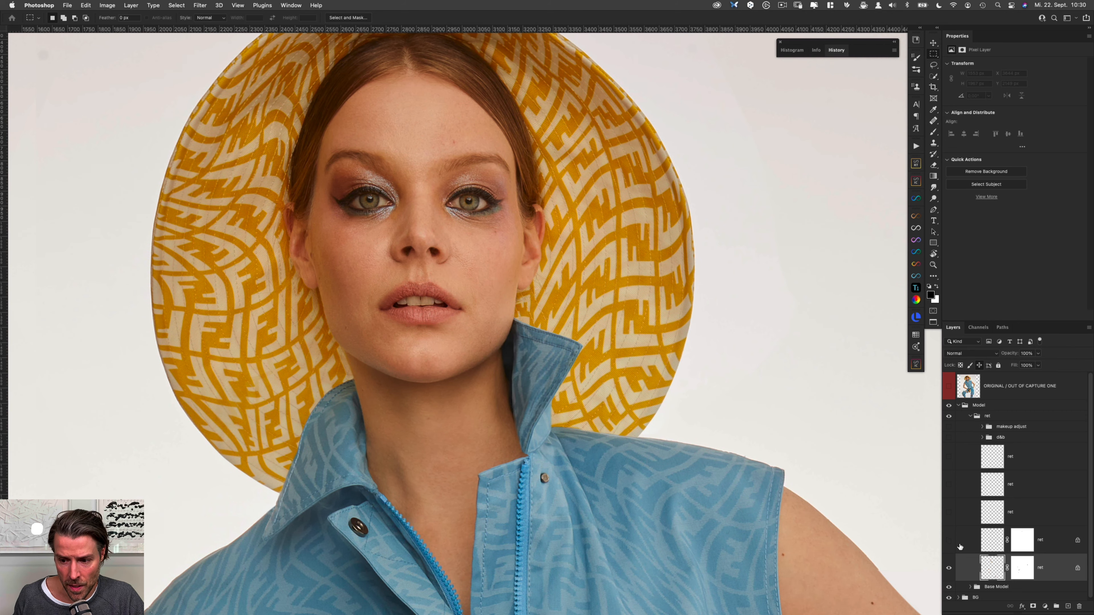
Show and select the second masked ret layer and compare the face with and without it, leaving it visible.
left_click(949, 540)
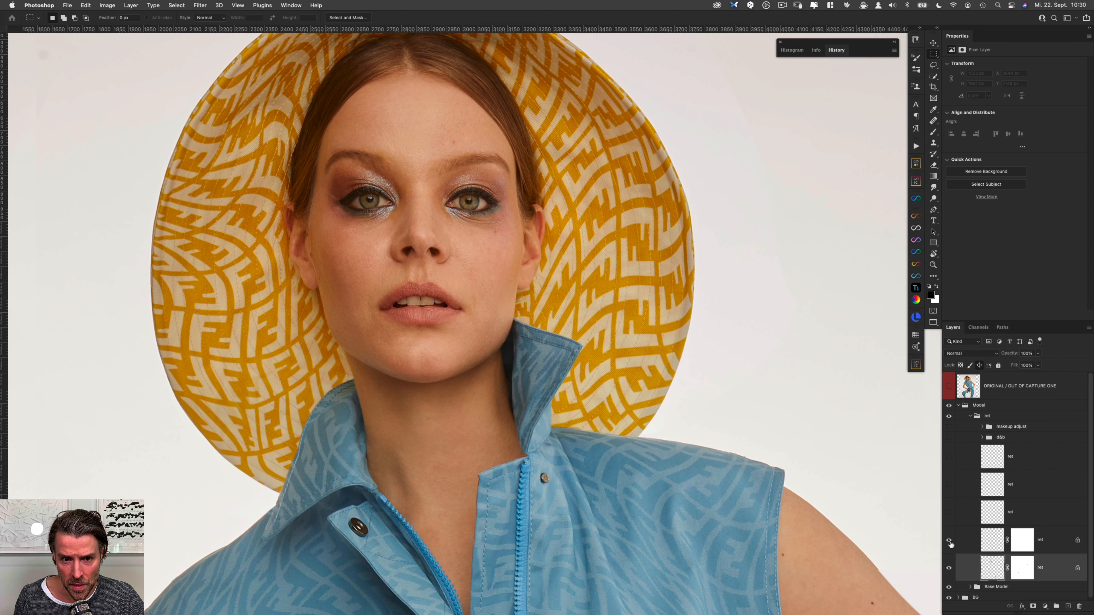
left_click(986, 543)
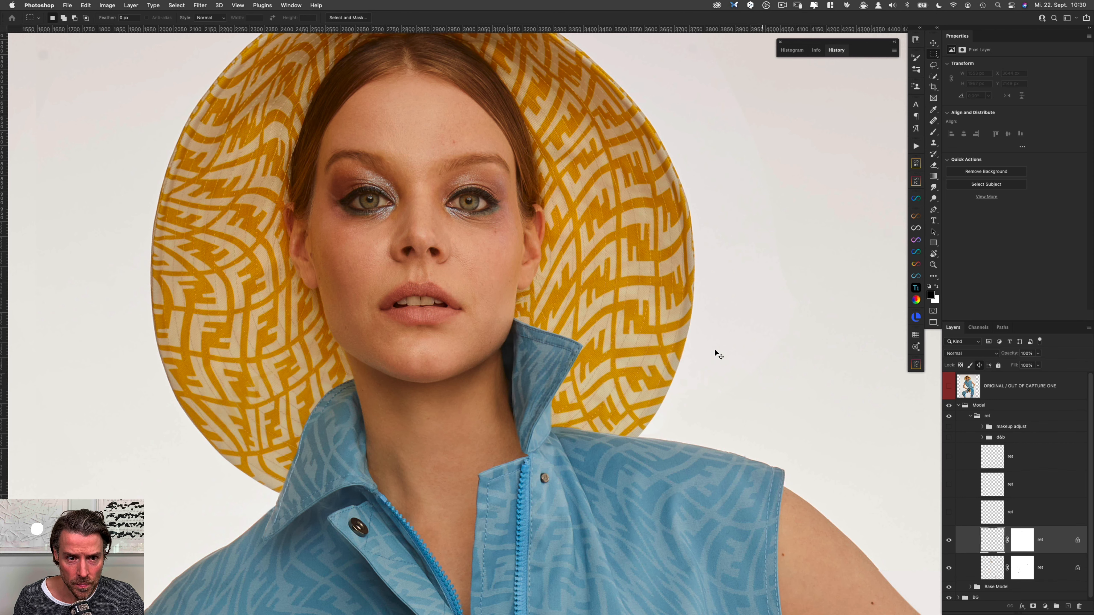
key("super+comma")
key("super+comma")
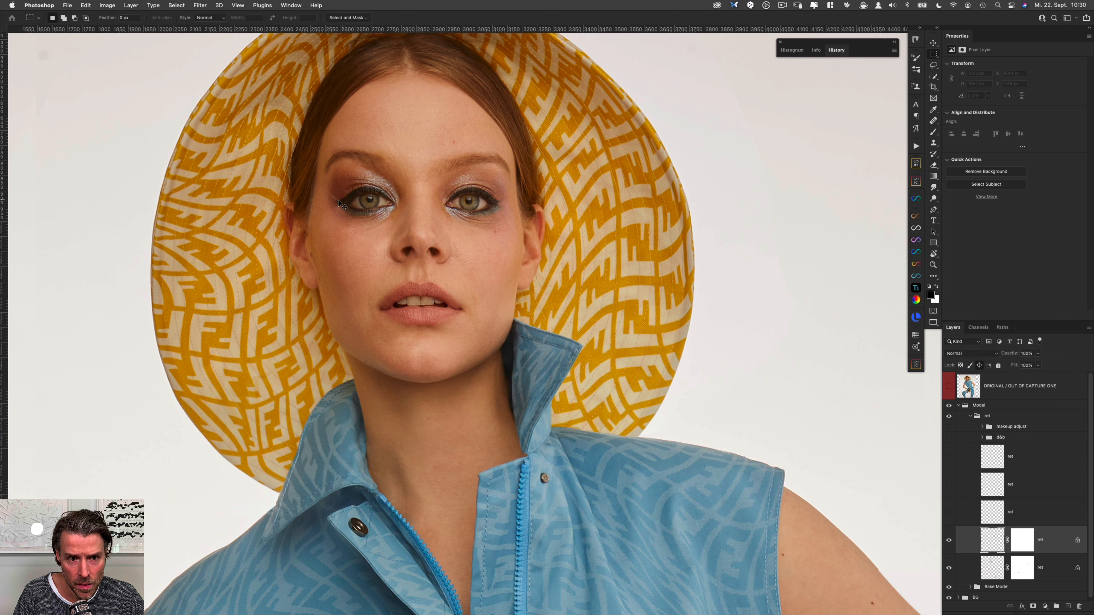
Show the three unmasked ret layers one after another, comparing the face with and without the middle one.
left_click(949, 512)
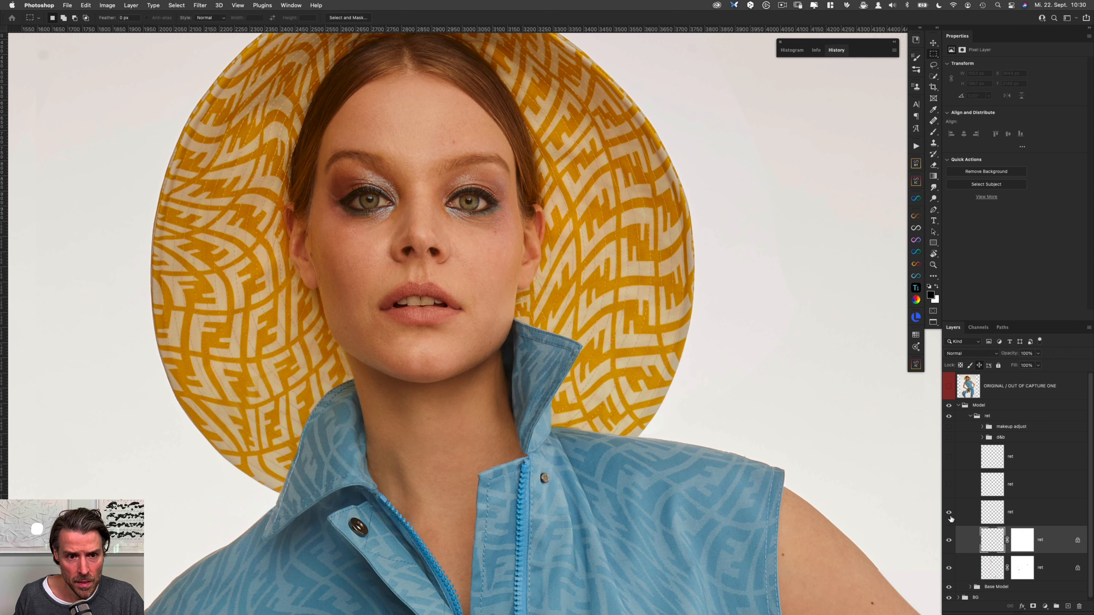
left_click(950, 515)
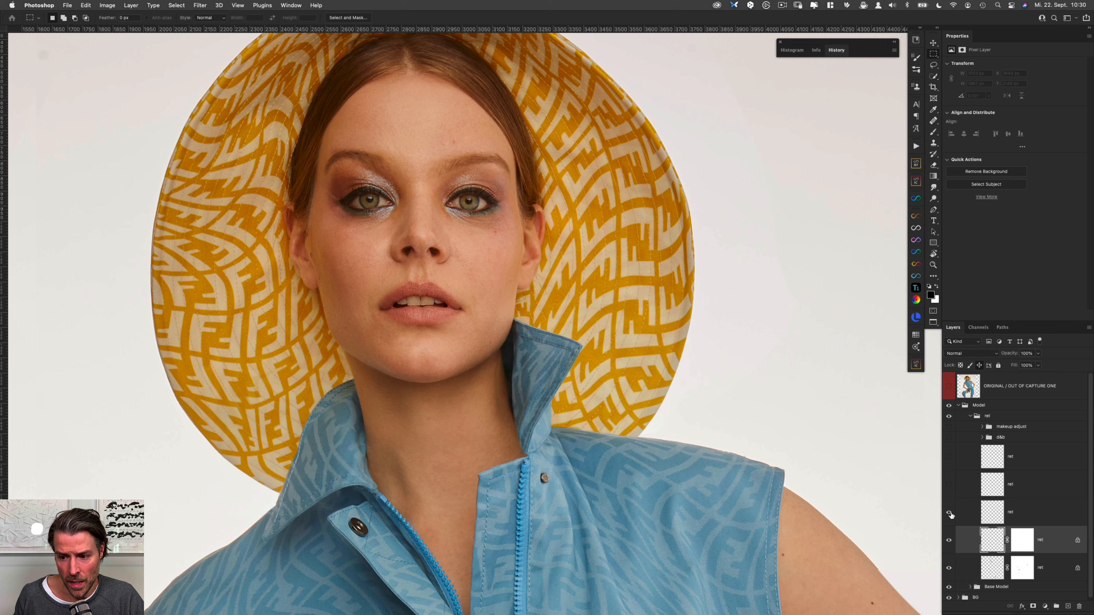
left_click(948, 486)
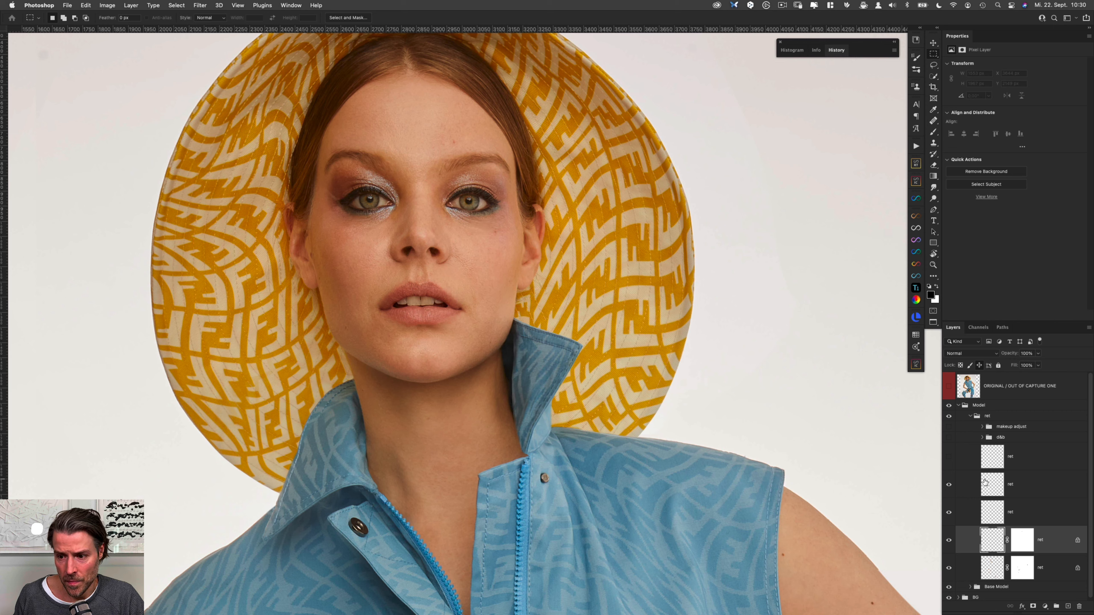
left_click(949, 486)
left_click(948, 486)
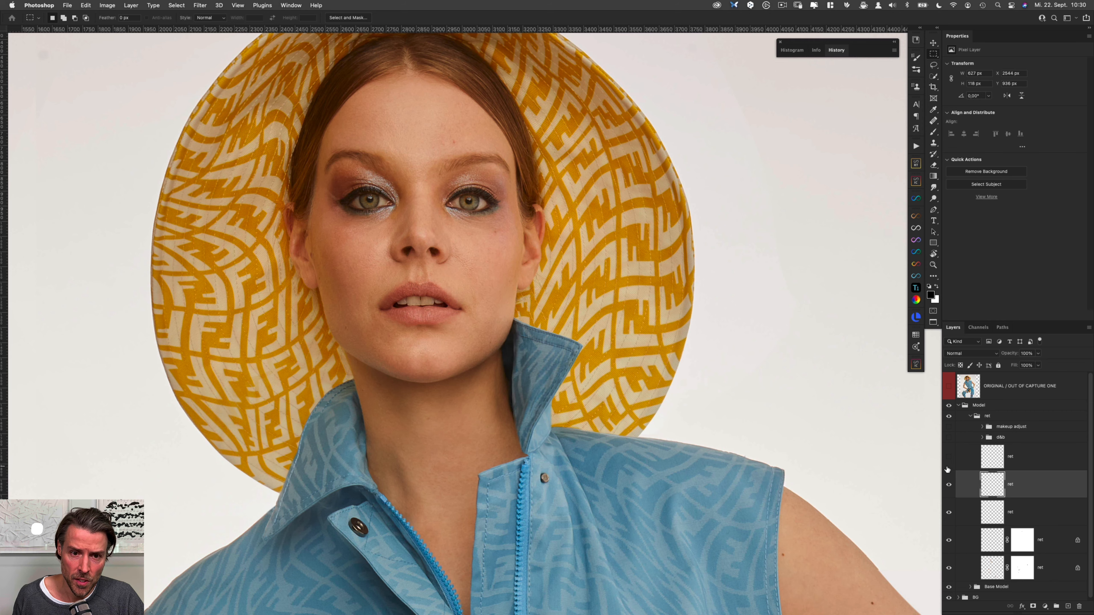
left_click(949, 485)
left_click(949, 485)
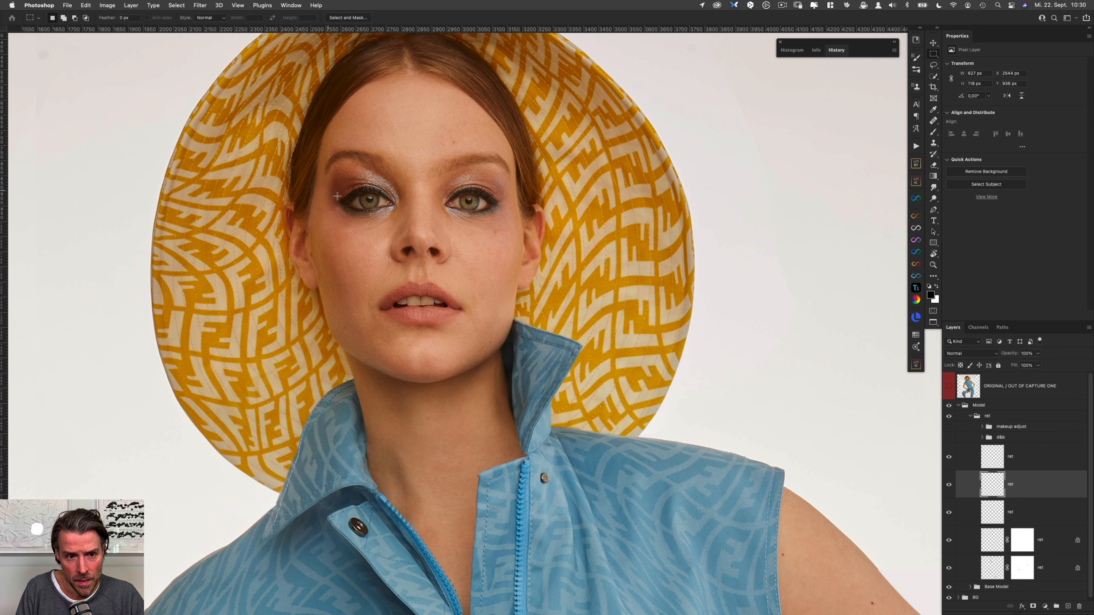
Show and expand the d&b group and select its four curves layers from Burn b to Dodge (a).
left_click(1008, 438)
left_click(949, 438)
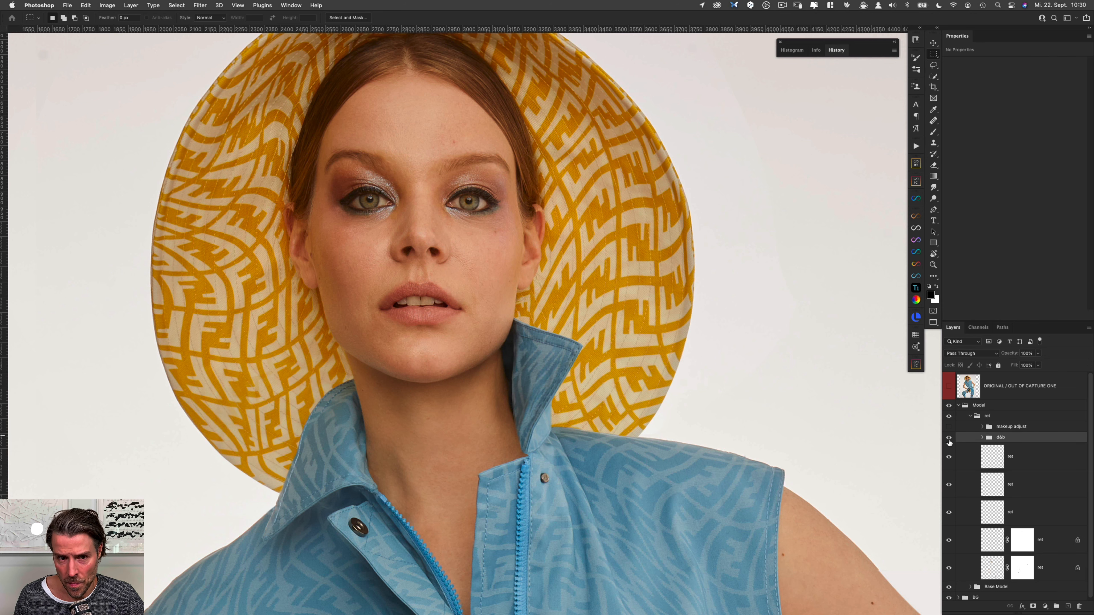
left_click(982, 438)
left_click(1064, 460)
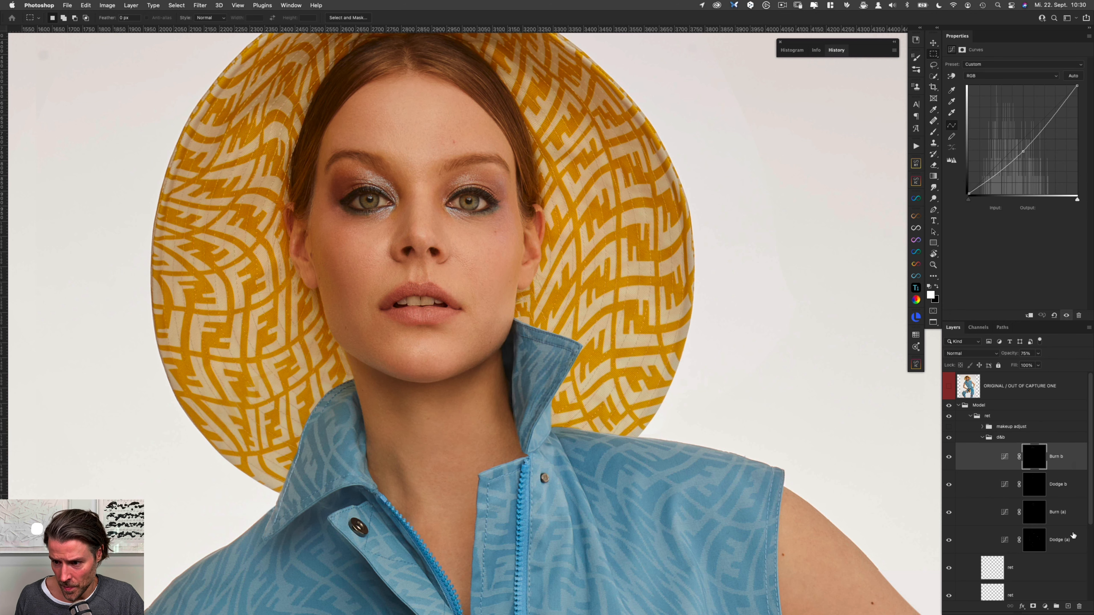
left_click(1072, 538, "shift")
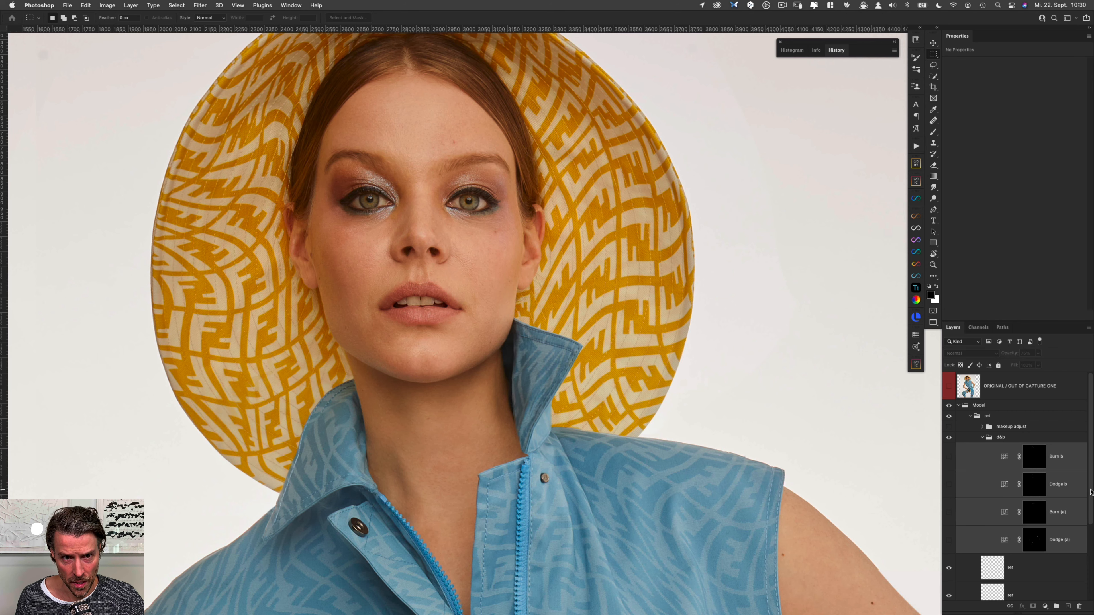
Compare the face repeatedly with and without the four selected dodge and burn layers.
key("super+comma")
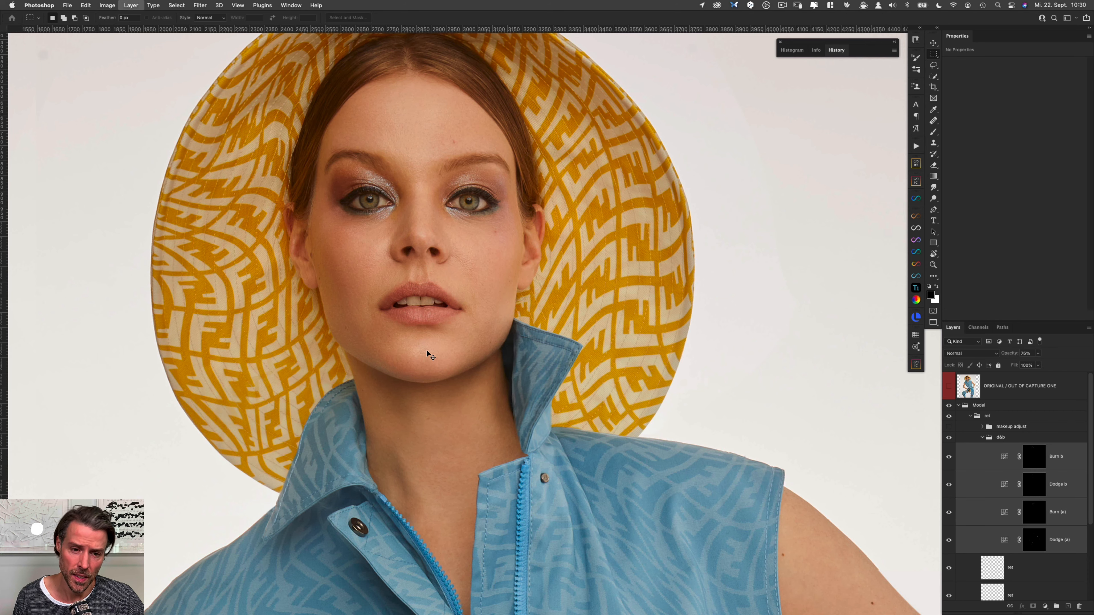
key("super+comma")
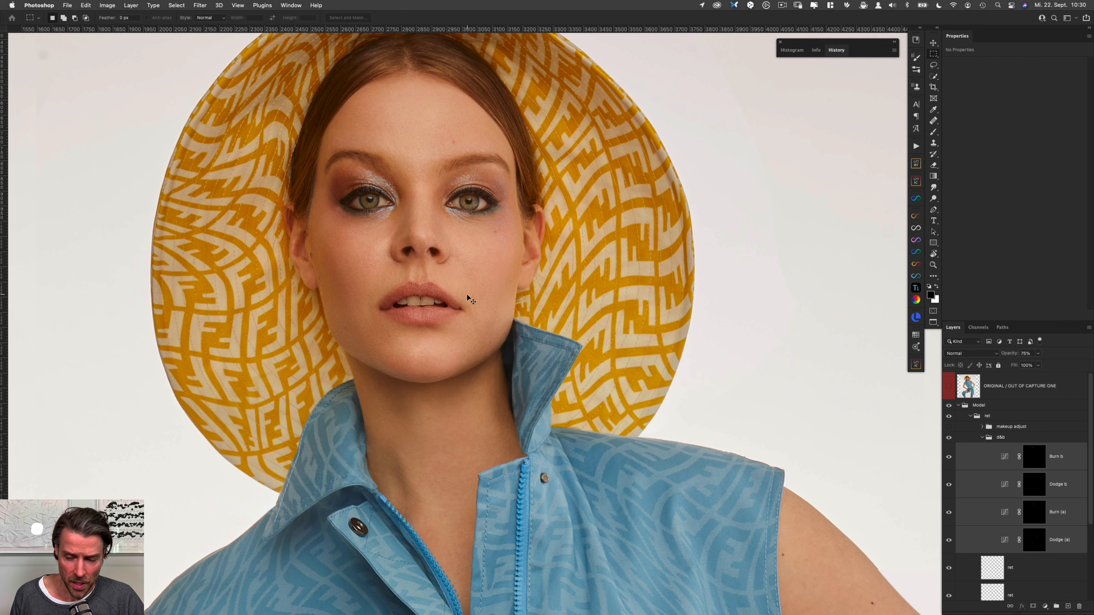
key("super+comma")
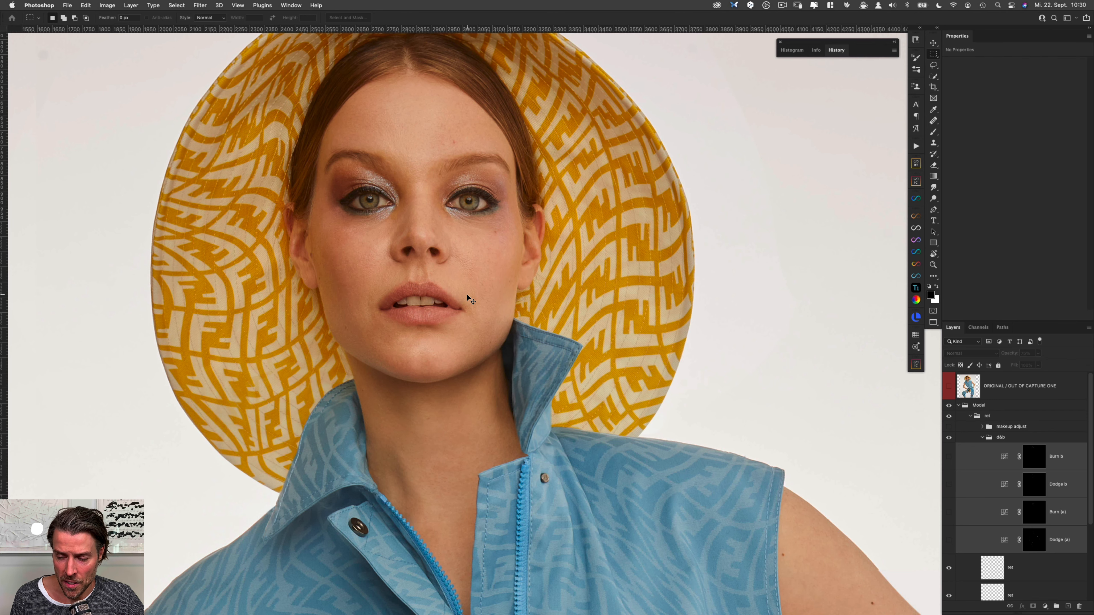
key("super+comma")
key("super+comma")
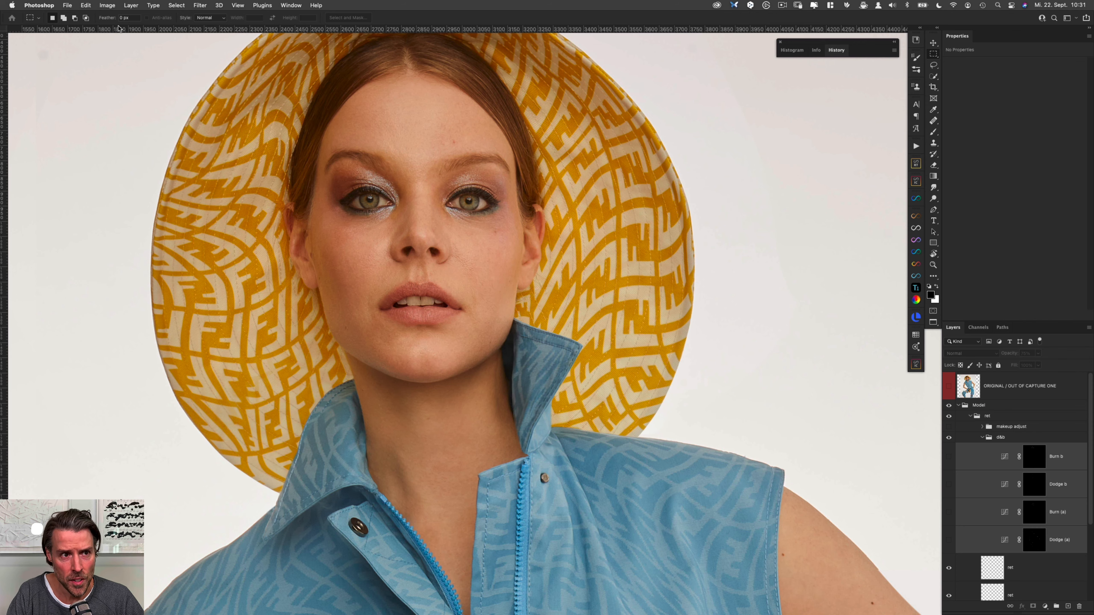
Look up the shortcut for Show Layers among the Layer commands in the keyboard shortcut settings, closing them without changes.
left_click(87, 5)
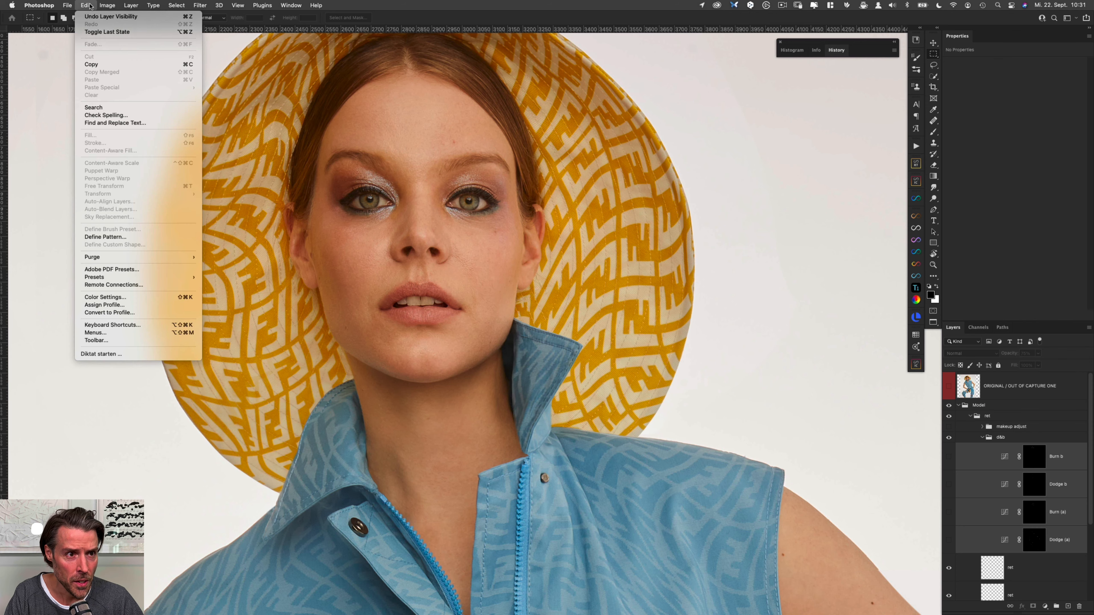
left_click(145, 326)
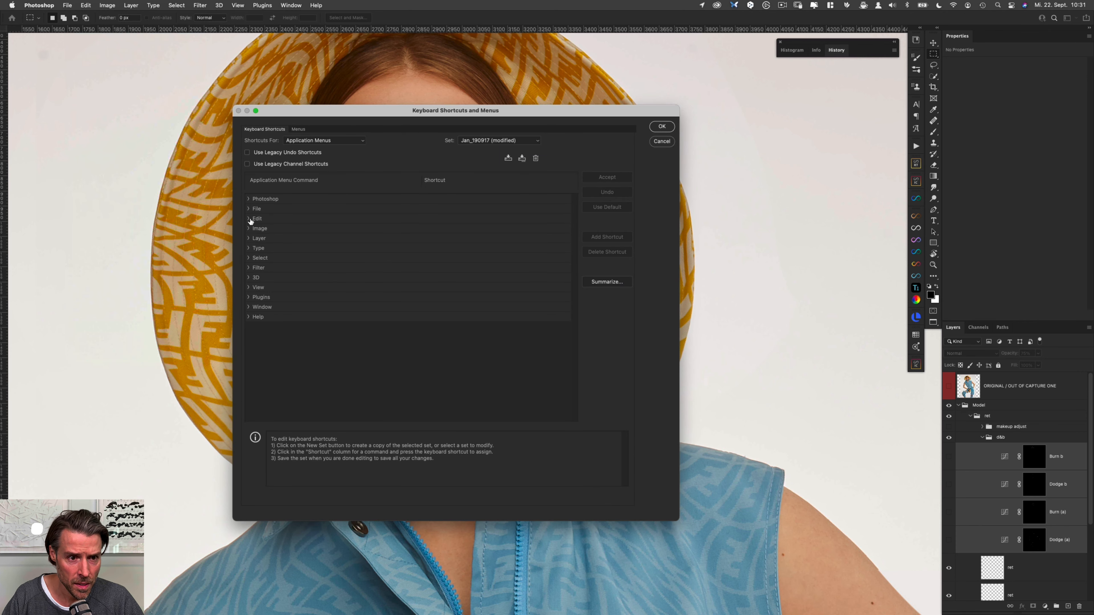
left_click(249, 239)
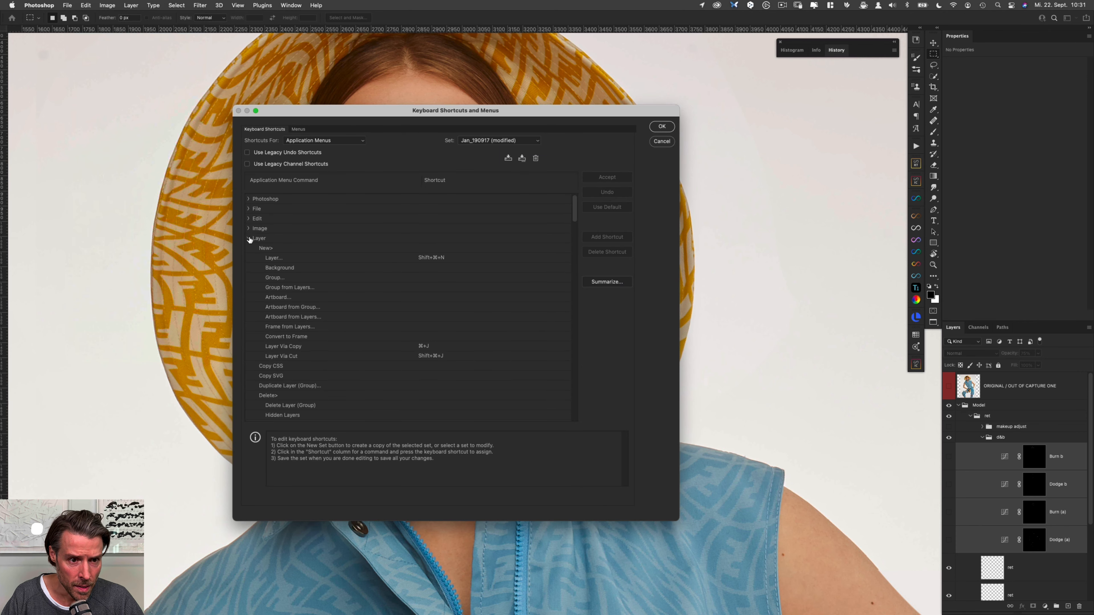
scroll(575, 211, "down", 1)
left_click_drag(575, 211, 573, 373)
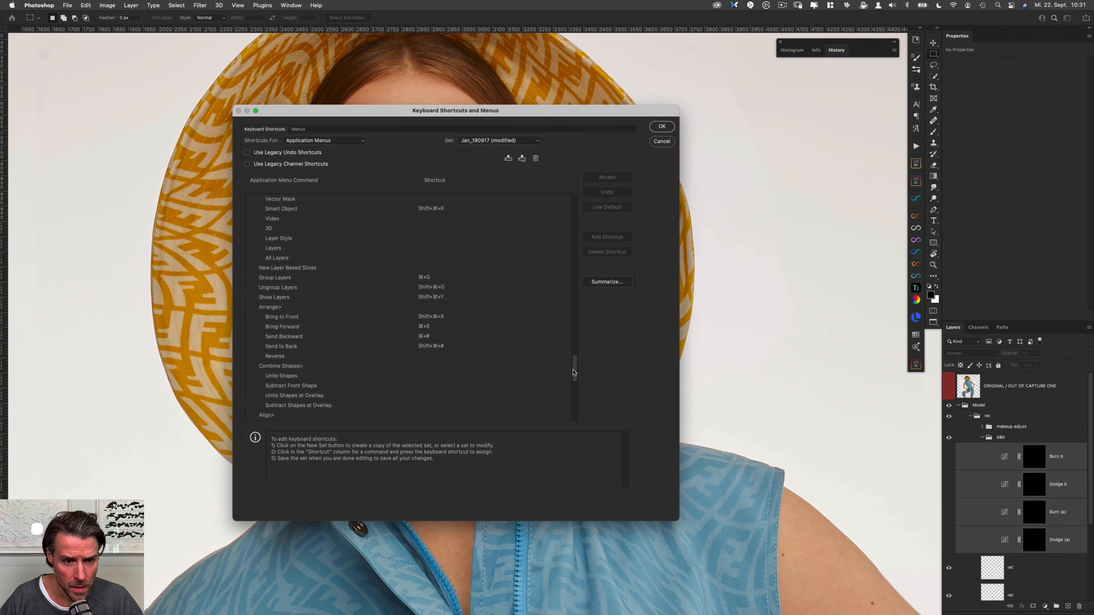
left_click_drag(573, 372, 574, 374)
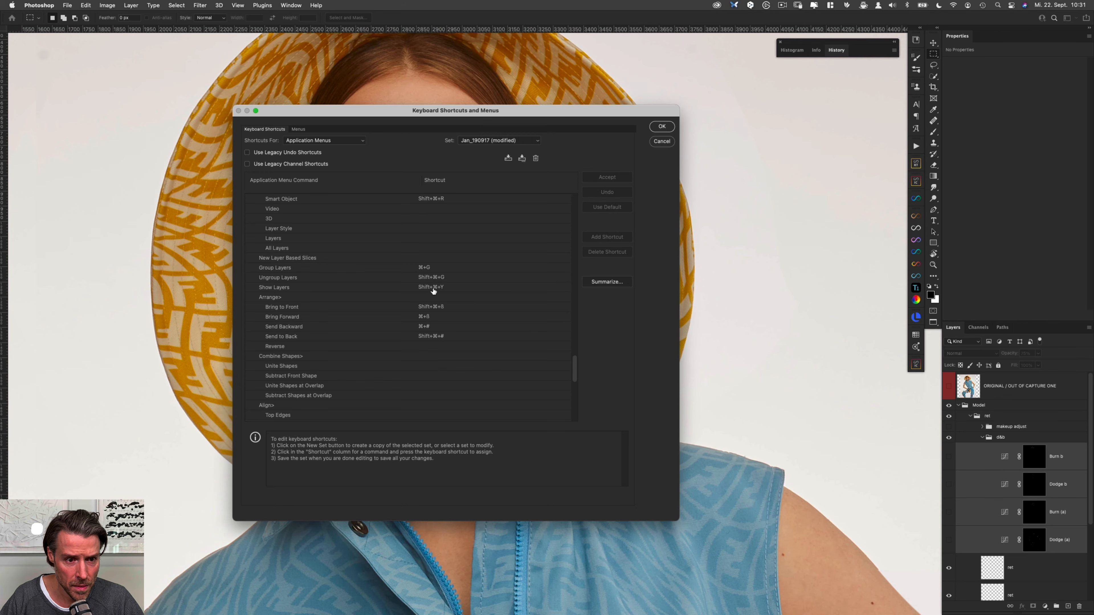
left_click(662, 141)
left_click_drag(664, 144, 617, 172)
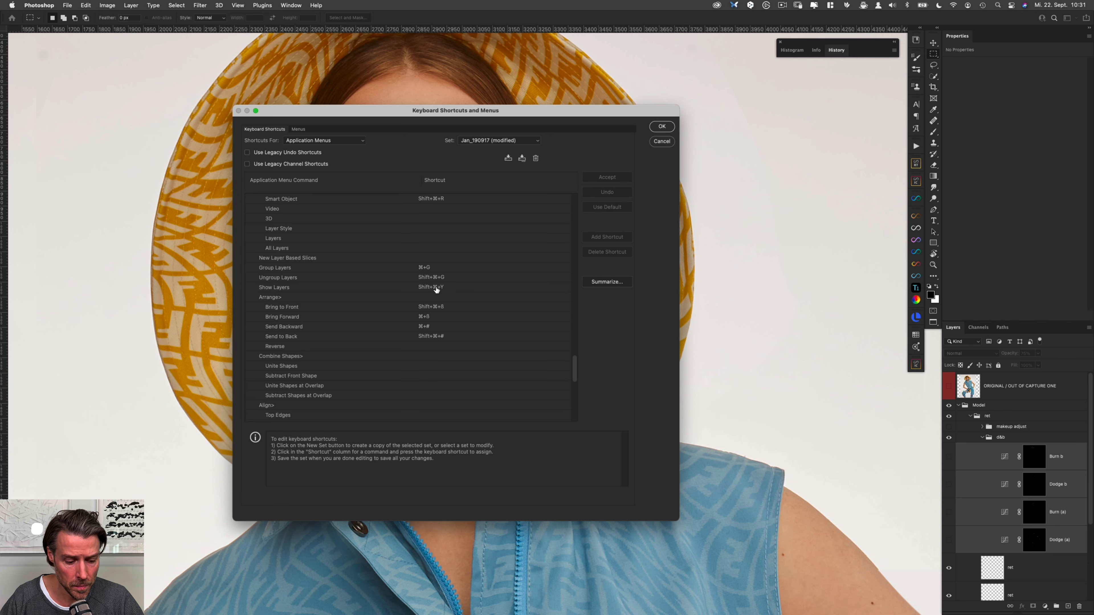
left_click(664, 141)
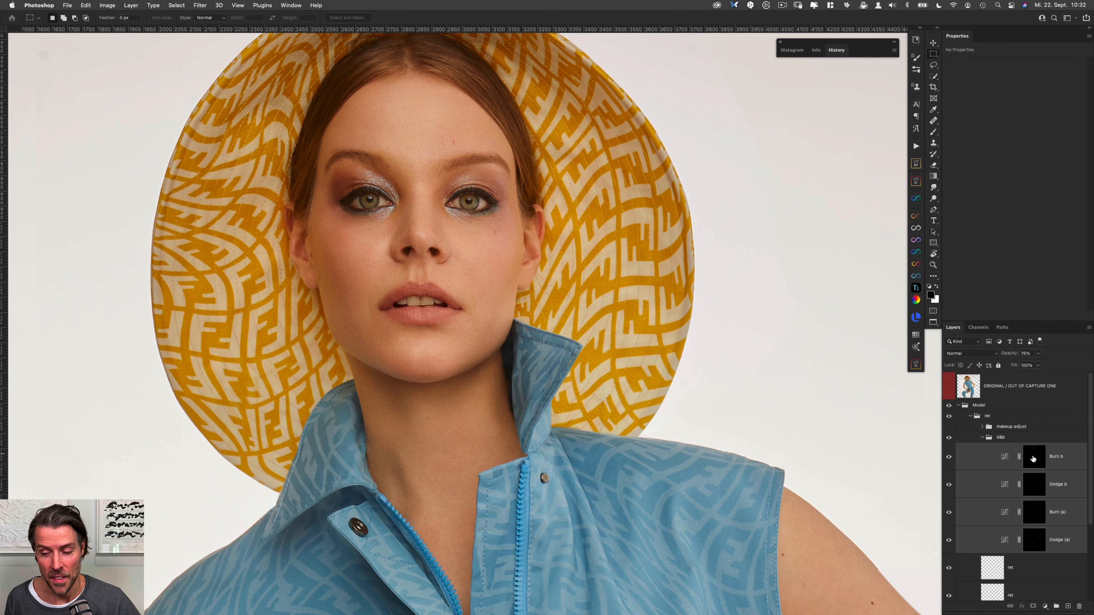
Toggle the four selected dodge and burn curves layers repeatedly to compare the skin, leaving them shown.
key("super+comma")
key("super+comma")
key("super+comma")
key("super+comma")
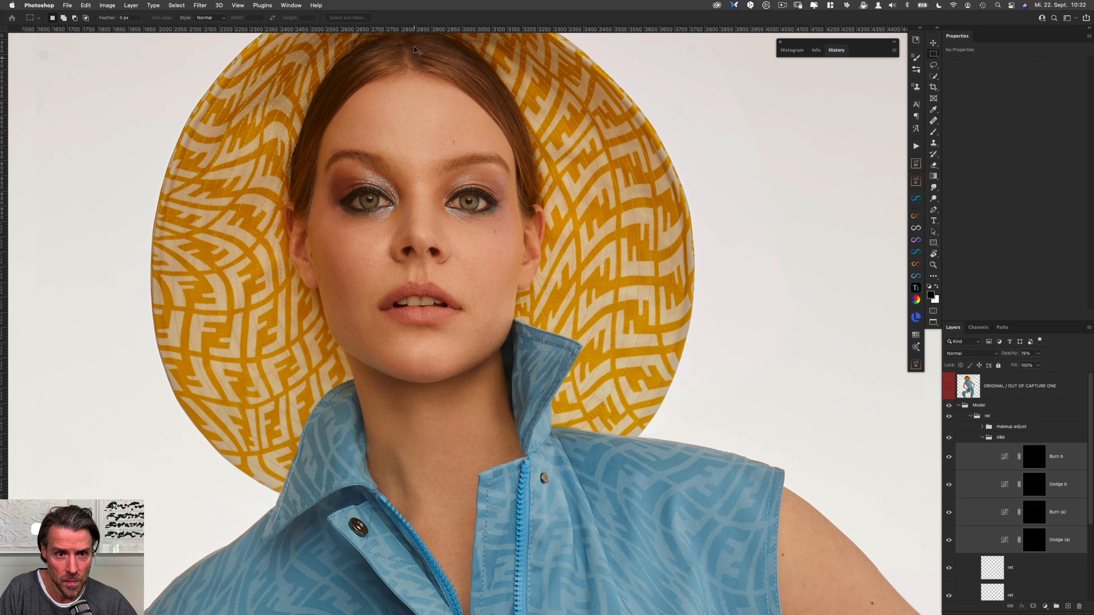
key("super+comma")
key("super+comma")
key("super+comma")
key("super+comma")
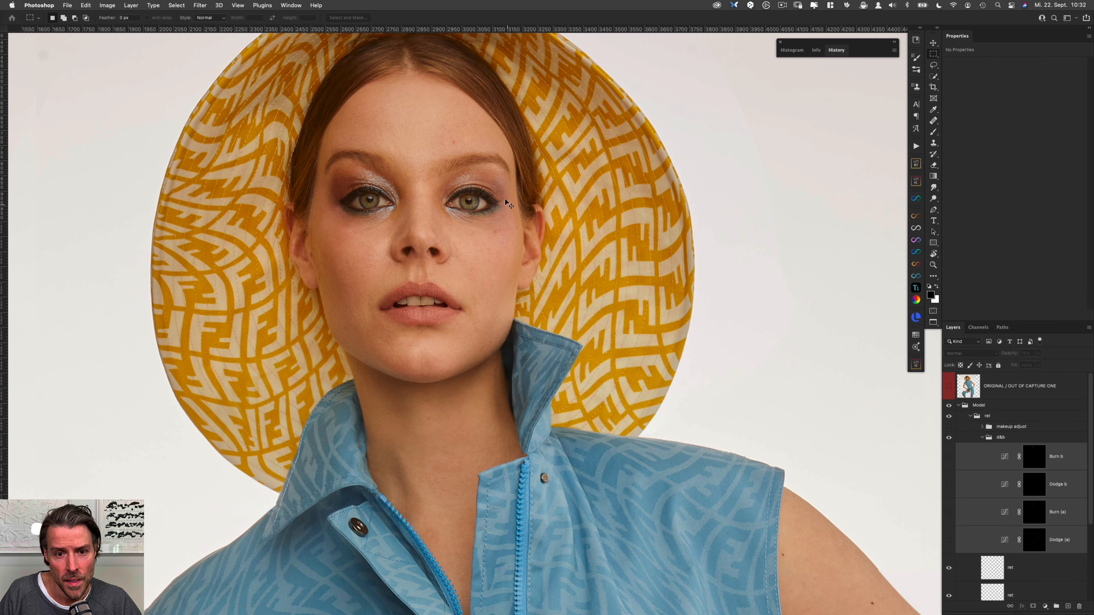
key("super+comma")
key("super+comma")
key("super+comma")
key("super+comma")
key("super+comma")
key("super+comma")
key("super+comma")
key("super+comma")
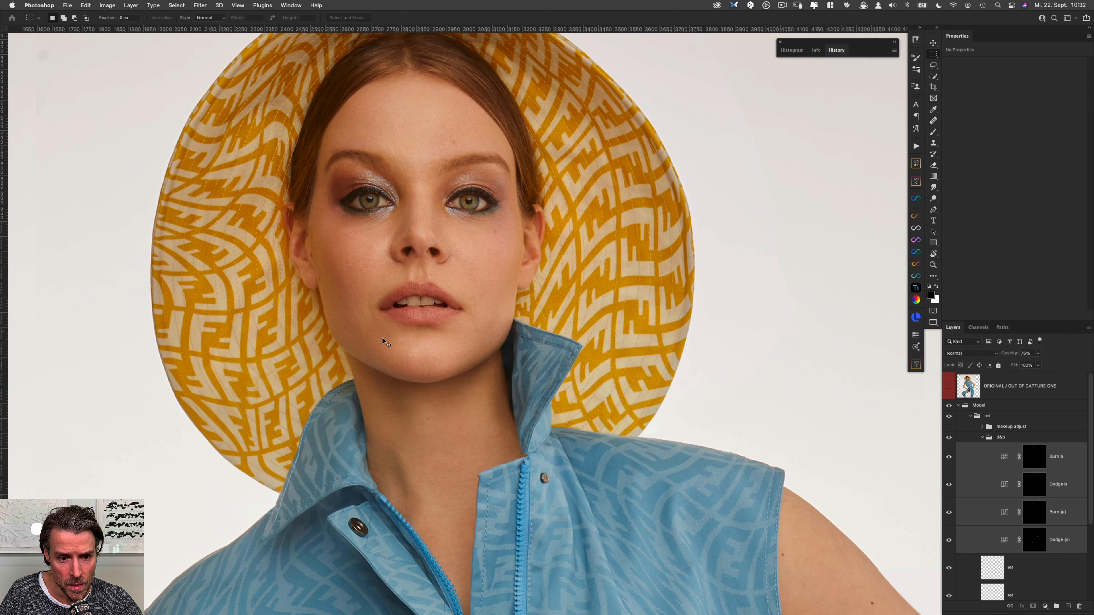
Collapse the d&b group, select the makeup adjust group and compare the enlarged face with and without it, leaving it shown.
left_click(982, 437)
left_click(1012, 428)
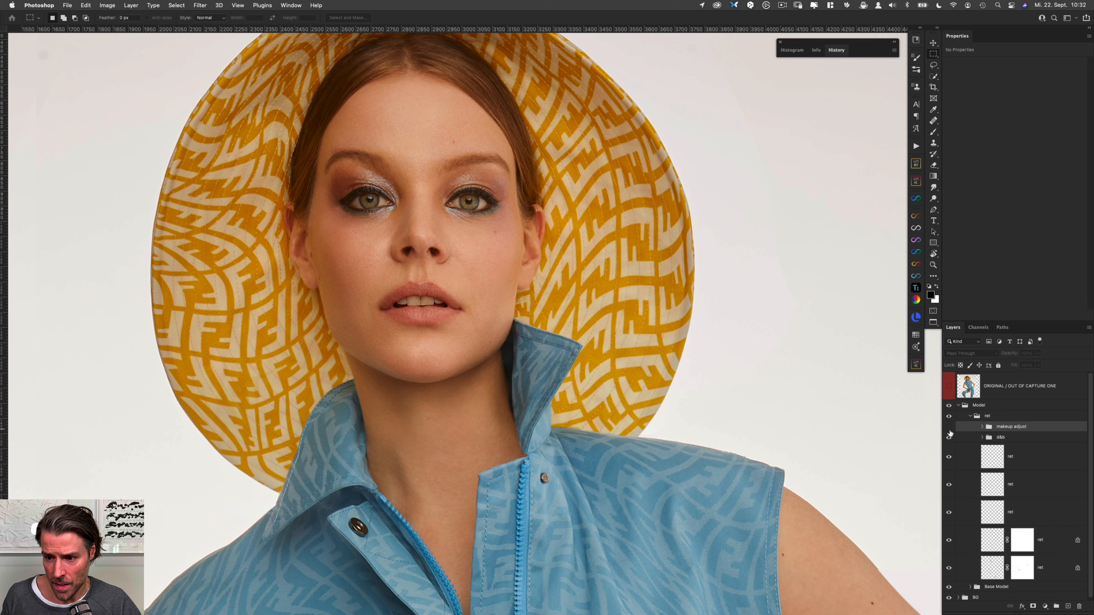
scroll(494, 266, "up", 3)
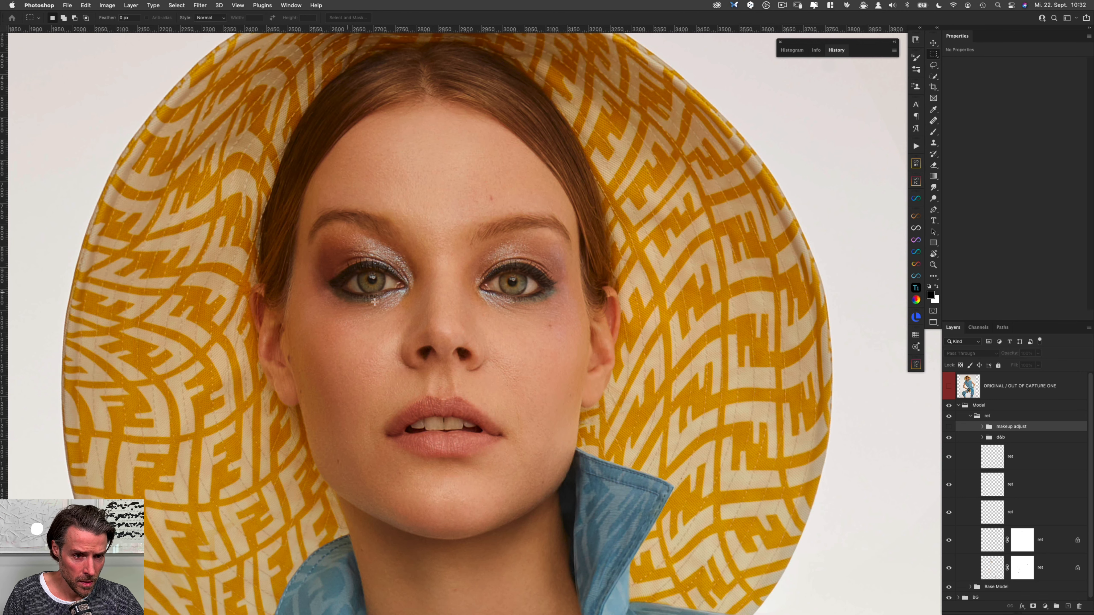
key("super+comma")
key("super+comma")
key("super+comma")
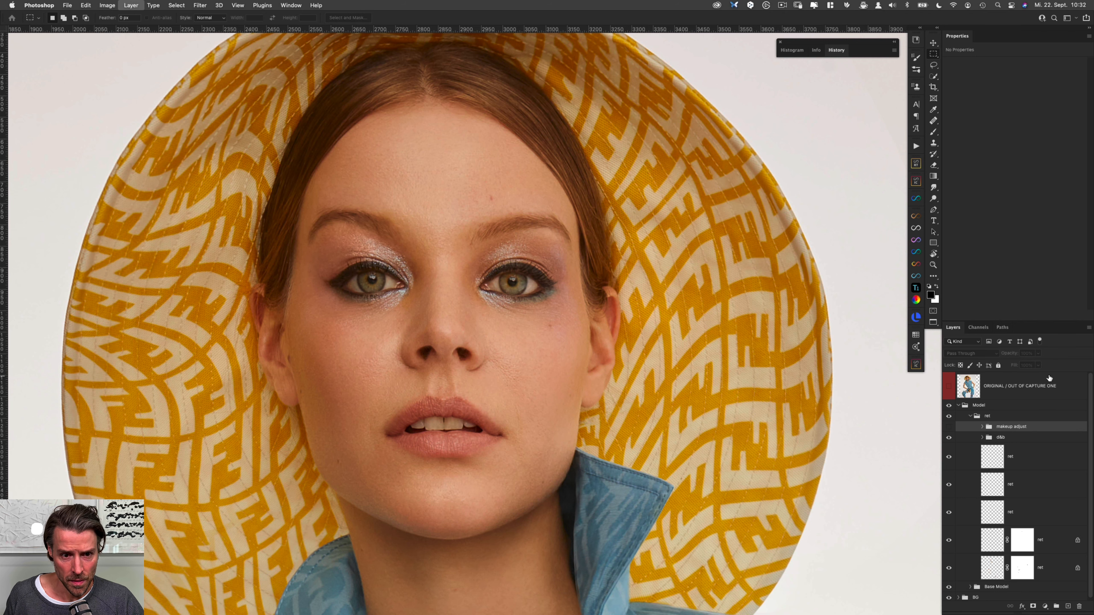
key("super+comma")
key("super+comma")
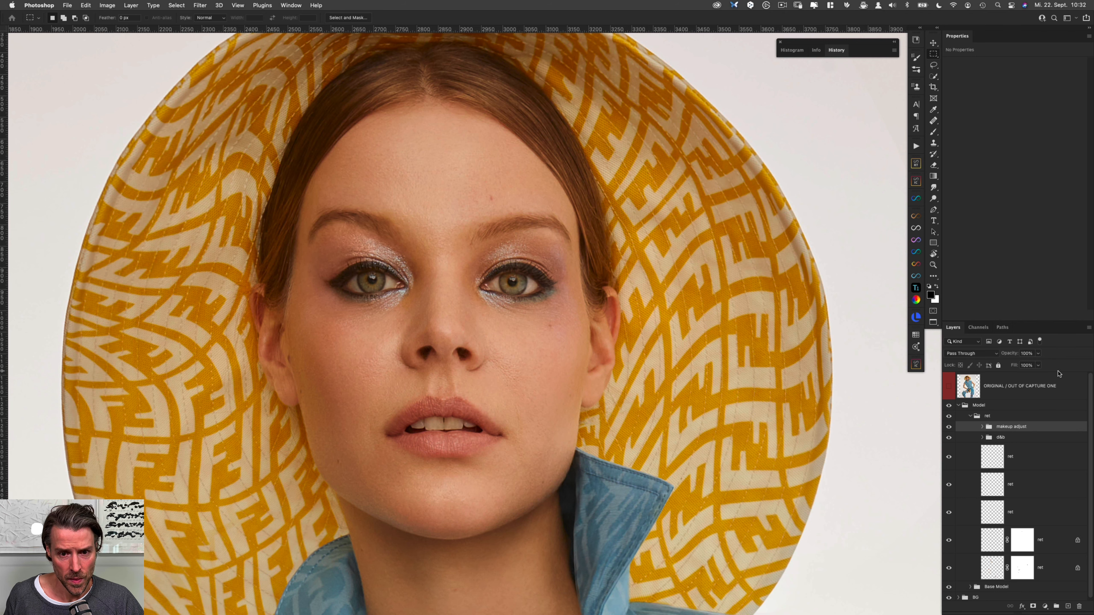
key("super+comma")
key("super+comma")
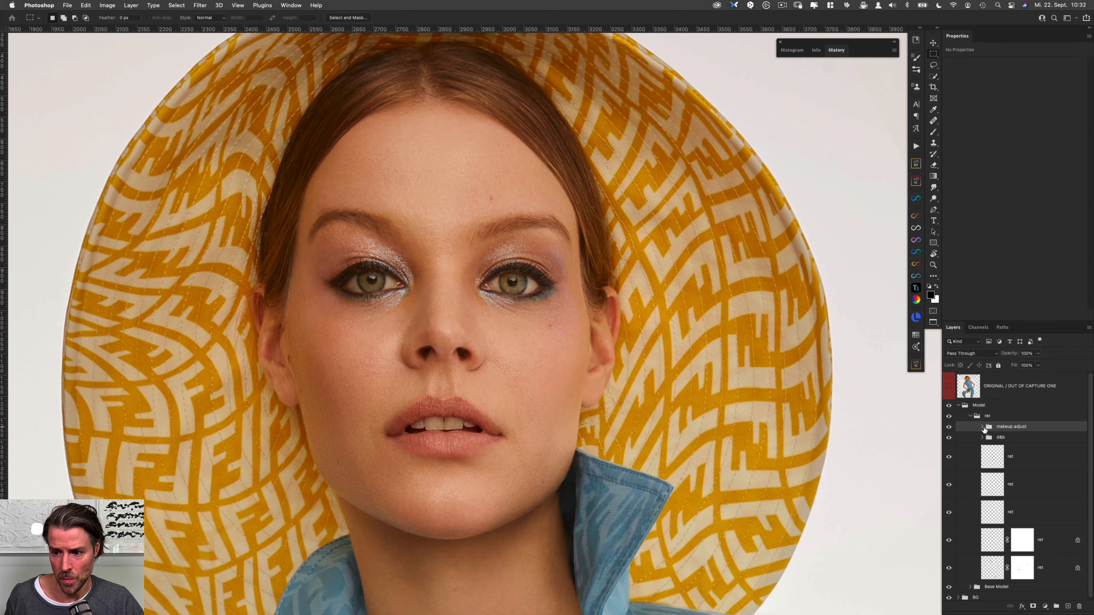
Expand the makeup adjust group, hide its five upper layers from ret to Hue/Saturation, and select the masked pixel layer beneath them.
left_click(982, 427)
left_click_drag(949, 446, 948, 558)
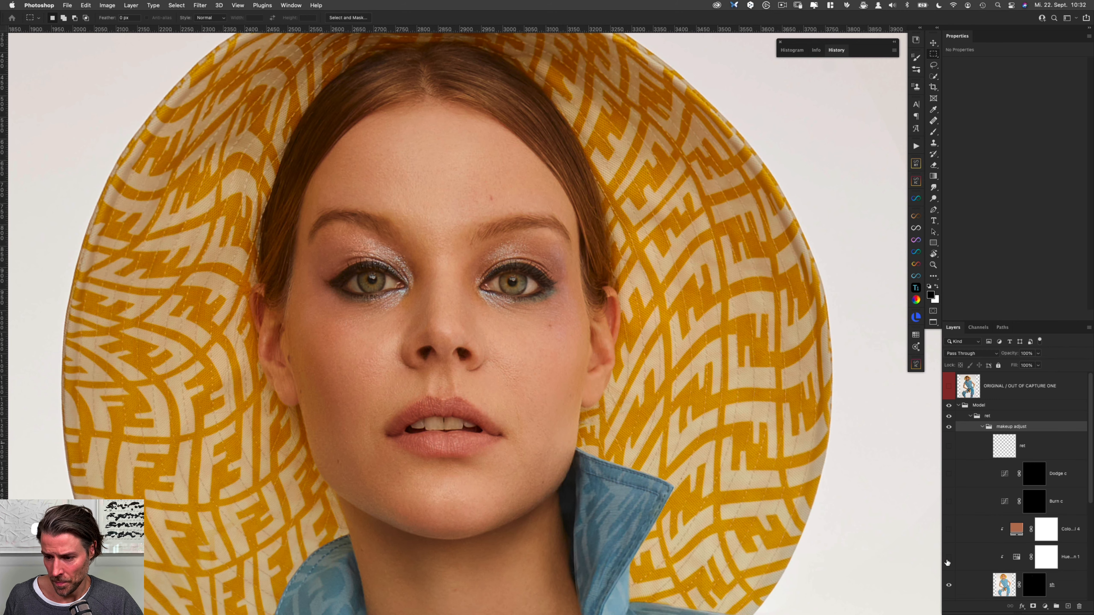
left_click(1008, 586)
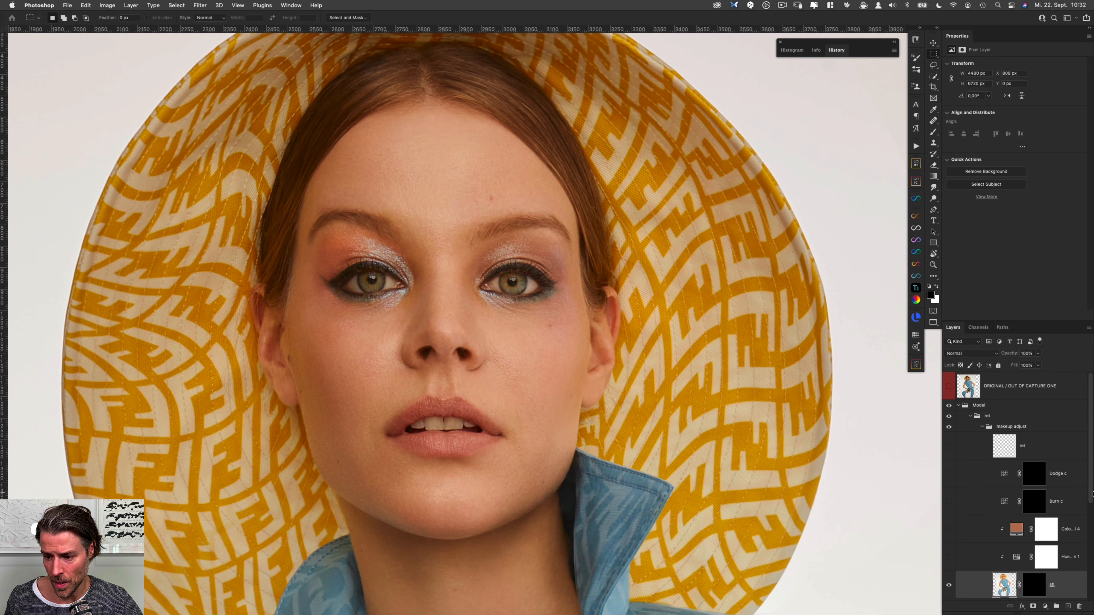
Examine the Shadows/Highlights adjustment options for the masked eye makeup layer.
scroll(1091, 490, "down", 3)
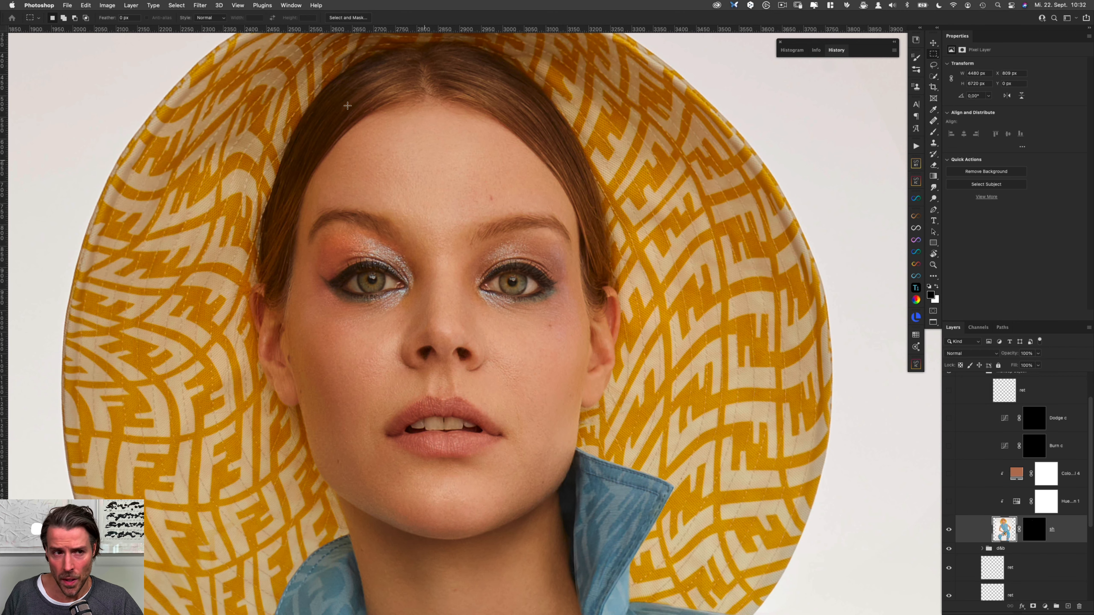
left_click(108, 6)
mouse_move(130, 29)
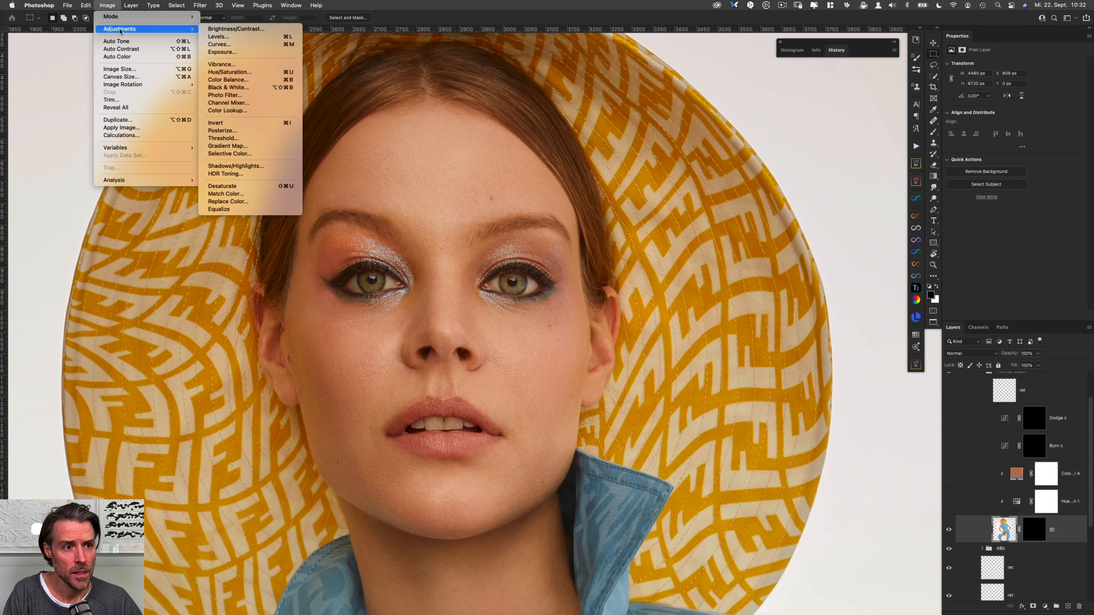
left_click(236, 166)
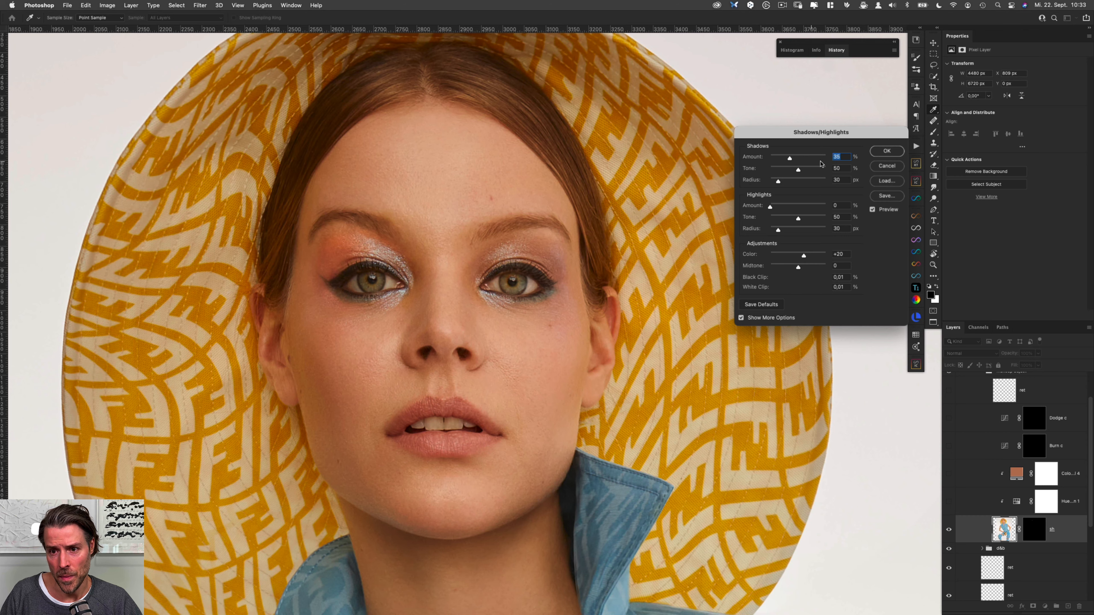
left_click(886, 155)
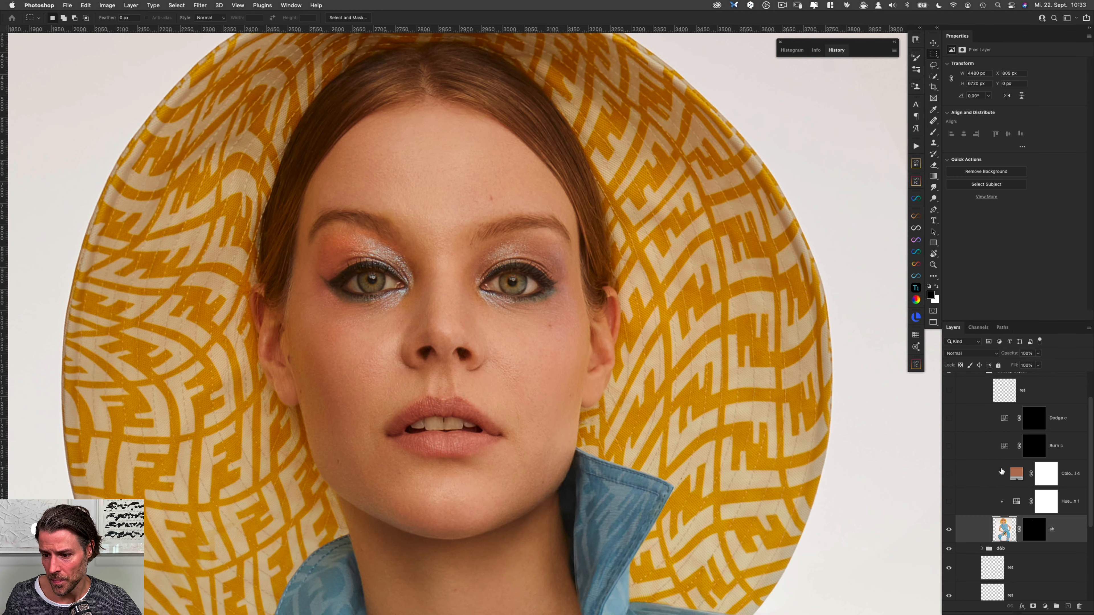
Select the eye makeup layer's mask and view the mask on its own before returning to the normal image view.
left_click(1038, 525)
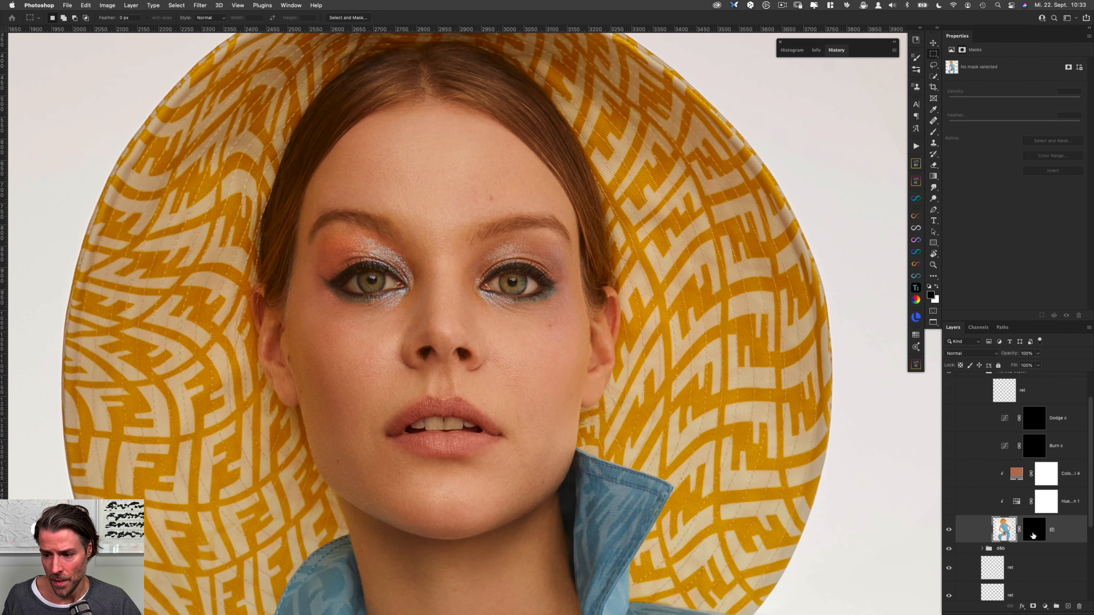
left_click(1034, 531, "alt")
left_click(1034, 531, "alt")
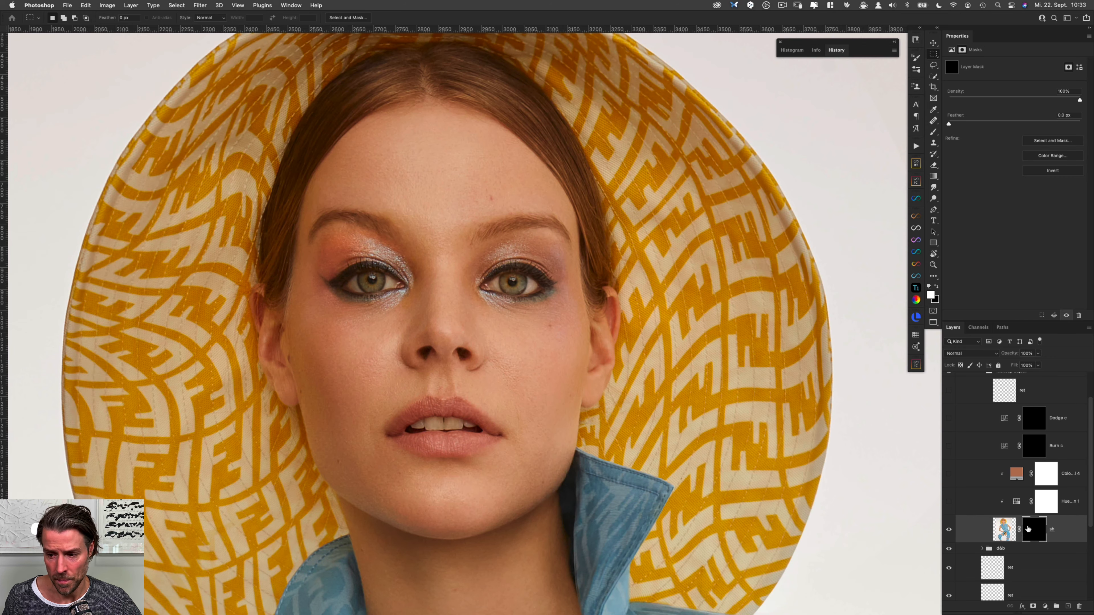
Show the clipped Hue/Saturation and Color Fill layers above the masked makeup layer and select the Color Fill layer.
left_click(949, 503)
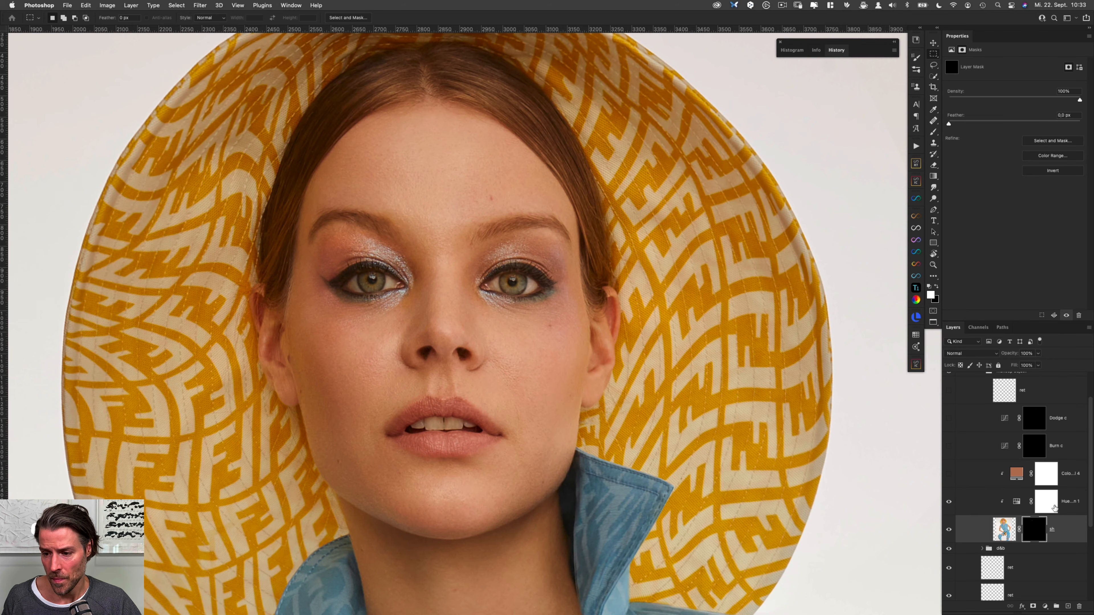
left_click(949, 475)
left_click(1015, 474)
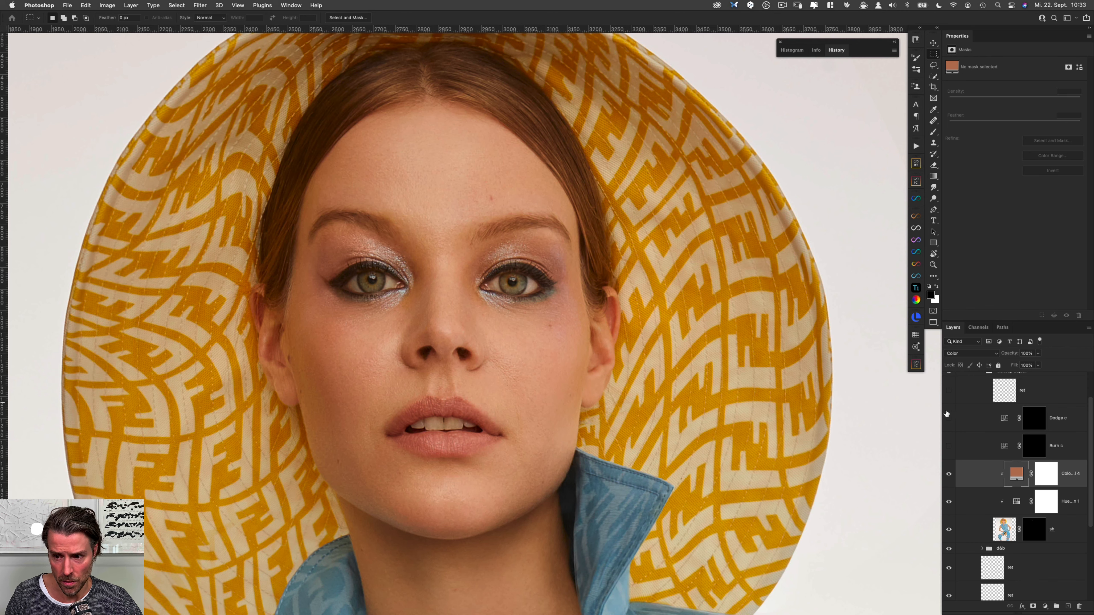
Show the Burn c and Dodge c curves layers and select both of them.
left_click(949, 446)
left_click(949, 418)
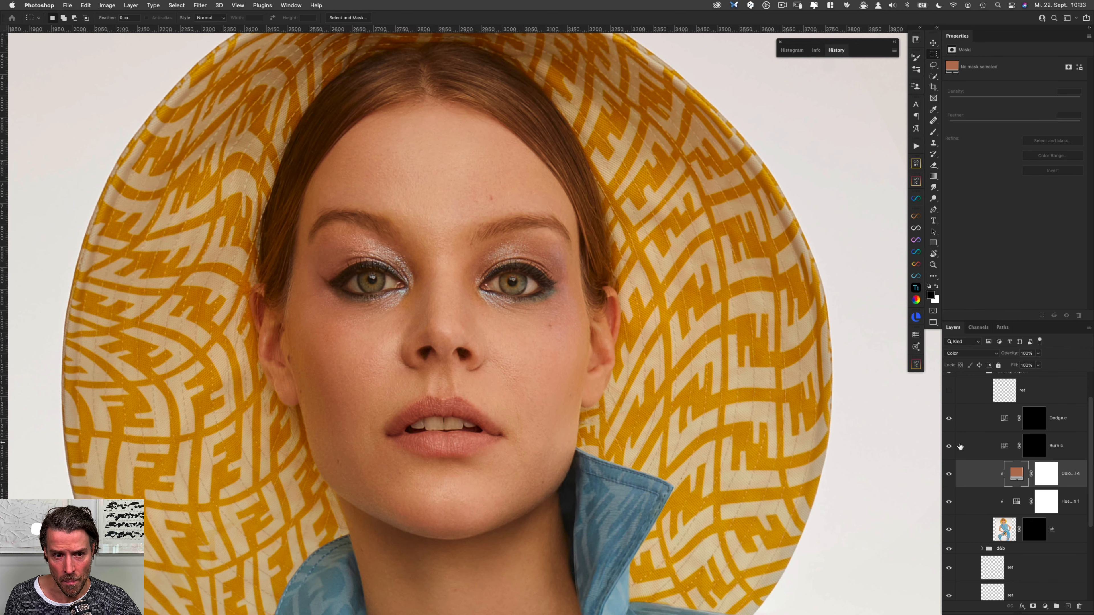
left_click(1064, 421)
left_click(1069, 453, "shift")
key("x")
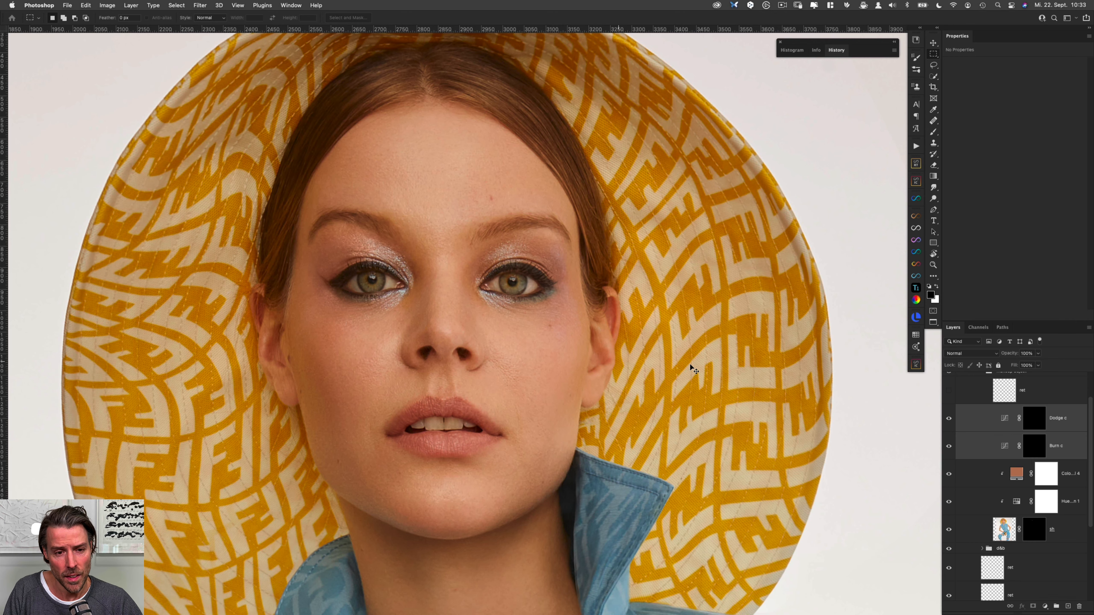
Select and show the ret layer at the top of the makeup adjust group.
scroll(1085, 401, "up", 3)
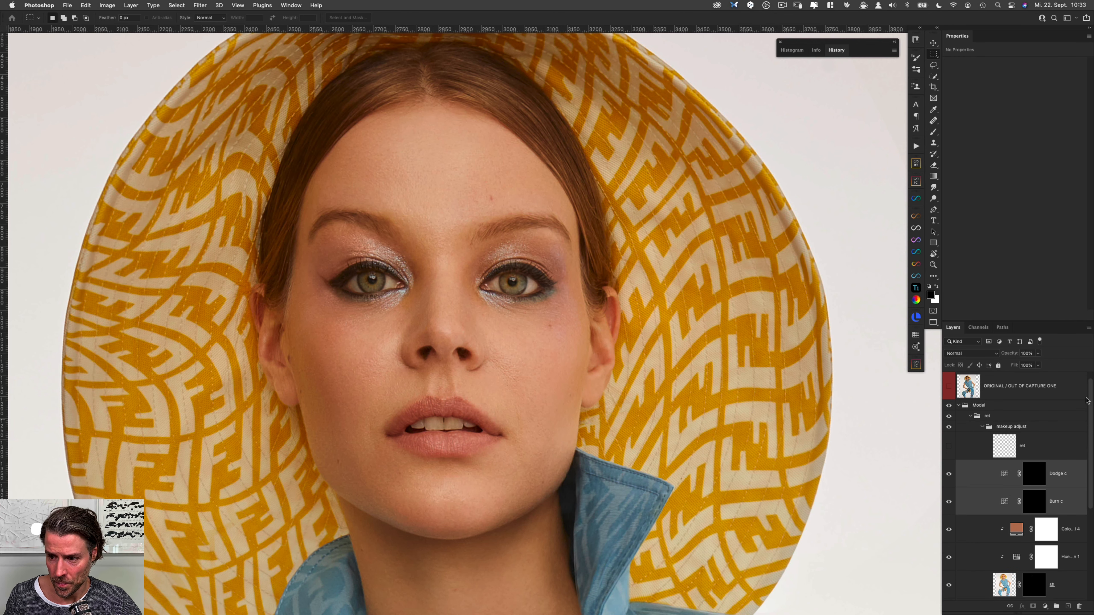
left_click(998, 445)
left_click(949, 444)
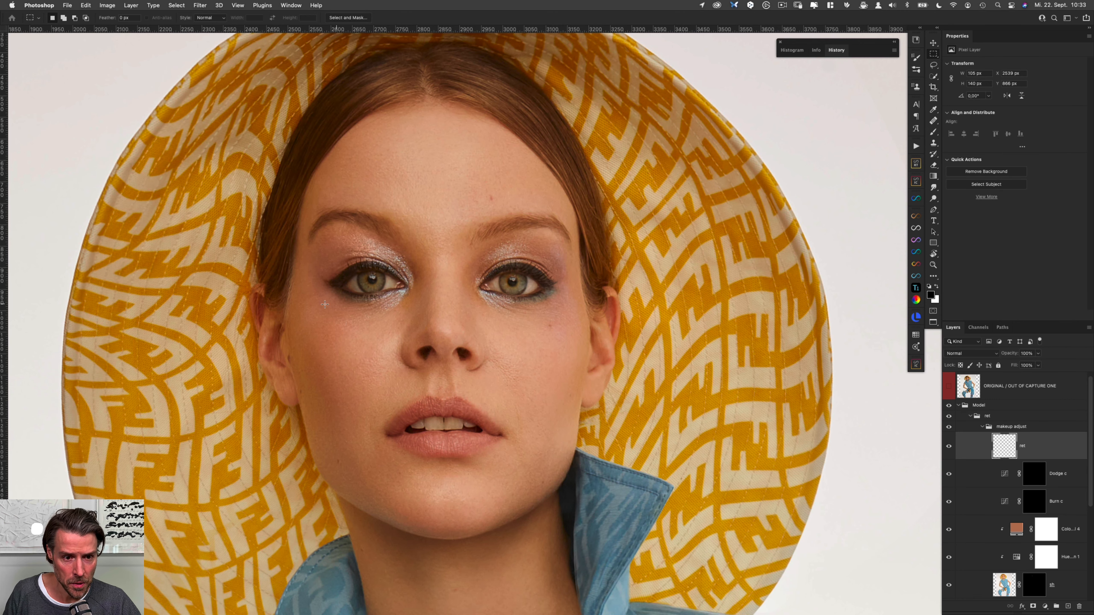
Collapse the ret group, fit the whole image in view and select the Model group.
left_click(970, 416)
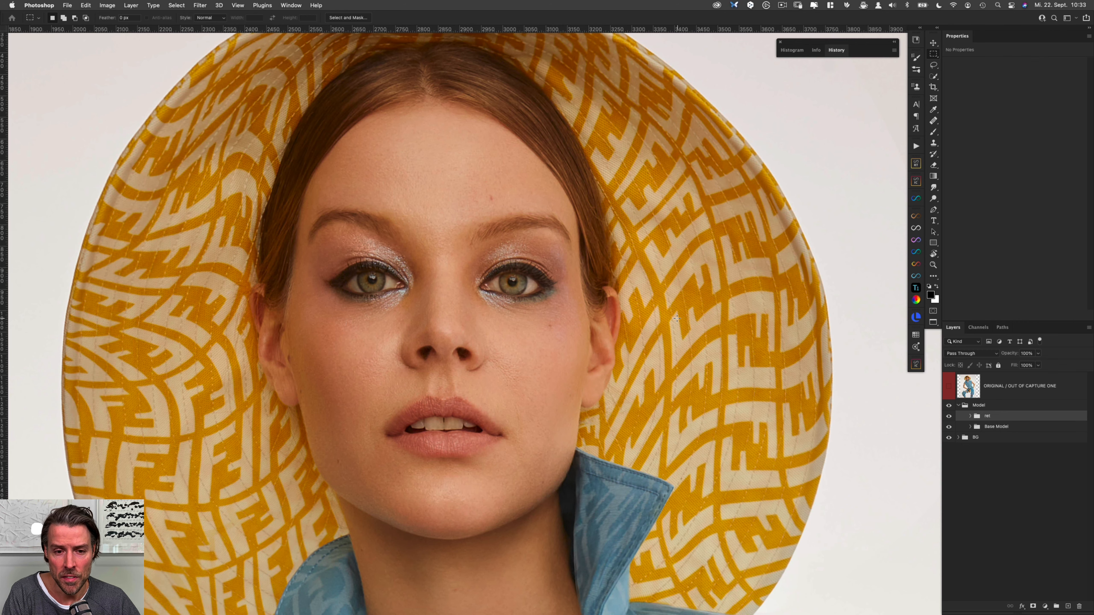
key("super+0")
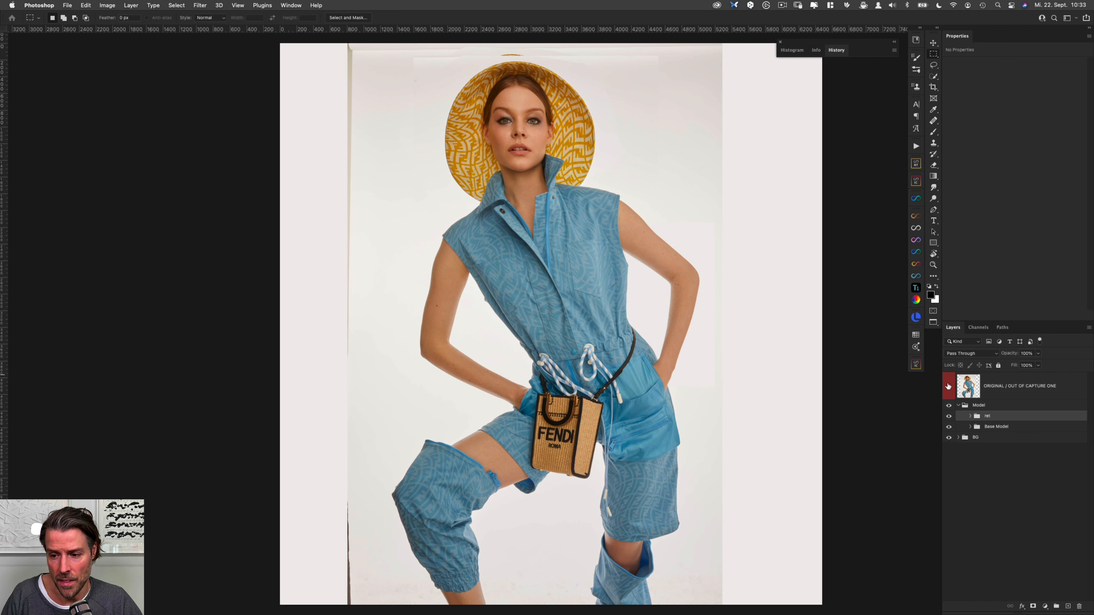
left_click(992, 406)
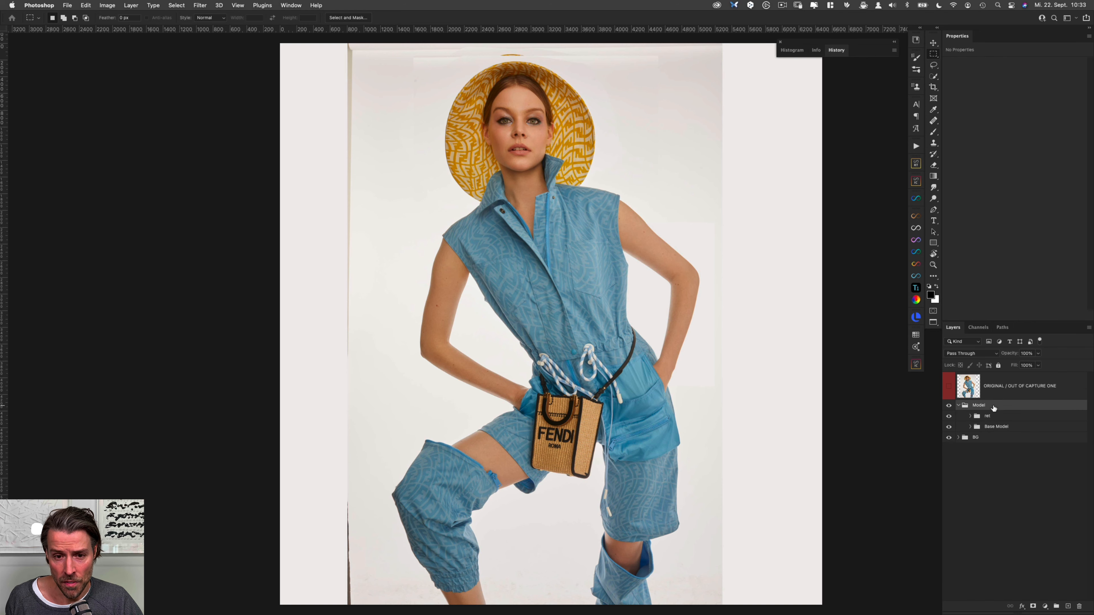
Start a Pen tool path below the image edge and trace the lower leg's outer edge up to the trouser cuff.
key("p")
left_click_drag(503, 576, 433, 580)
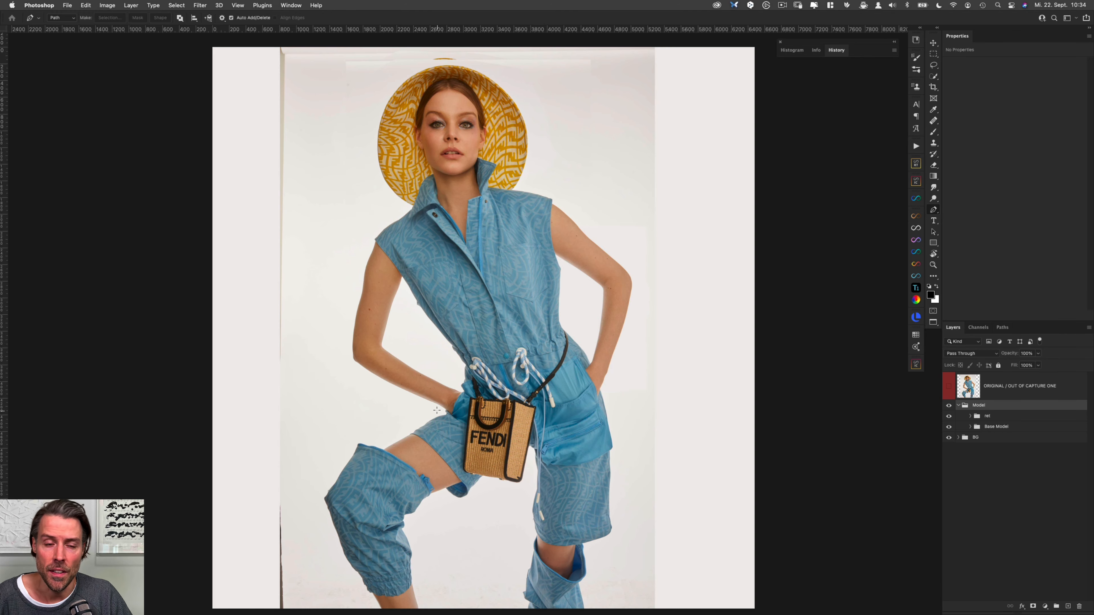
scroll(415, 474, "up", 5)
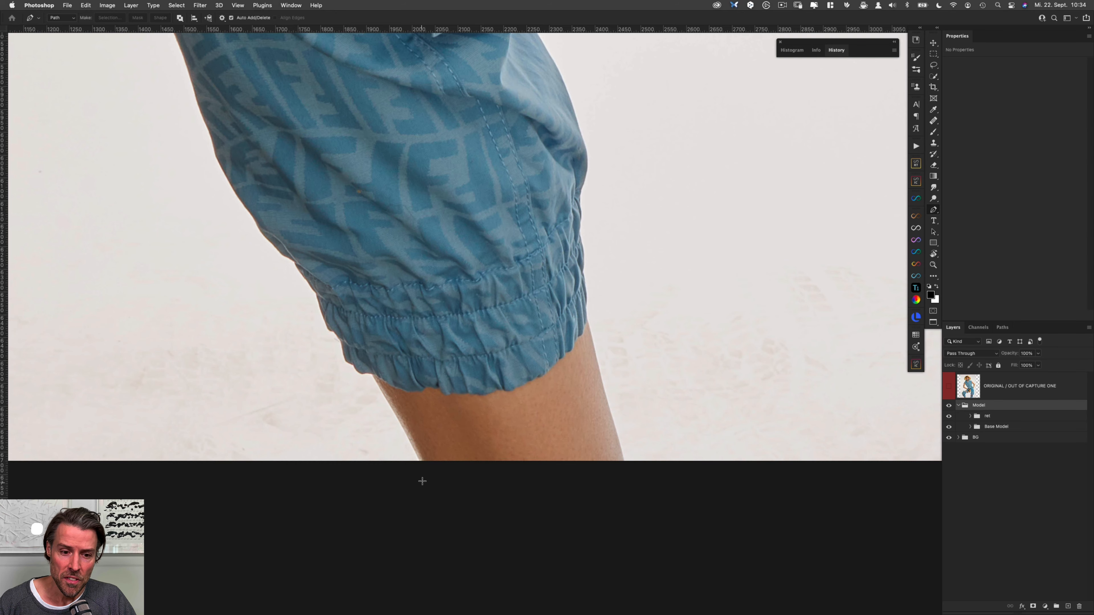
left_click_drag(433, 470, 445, 436)
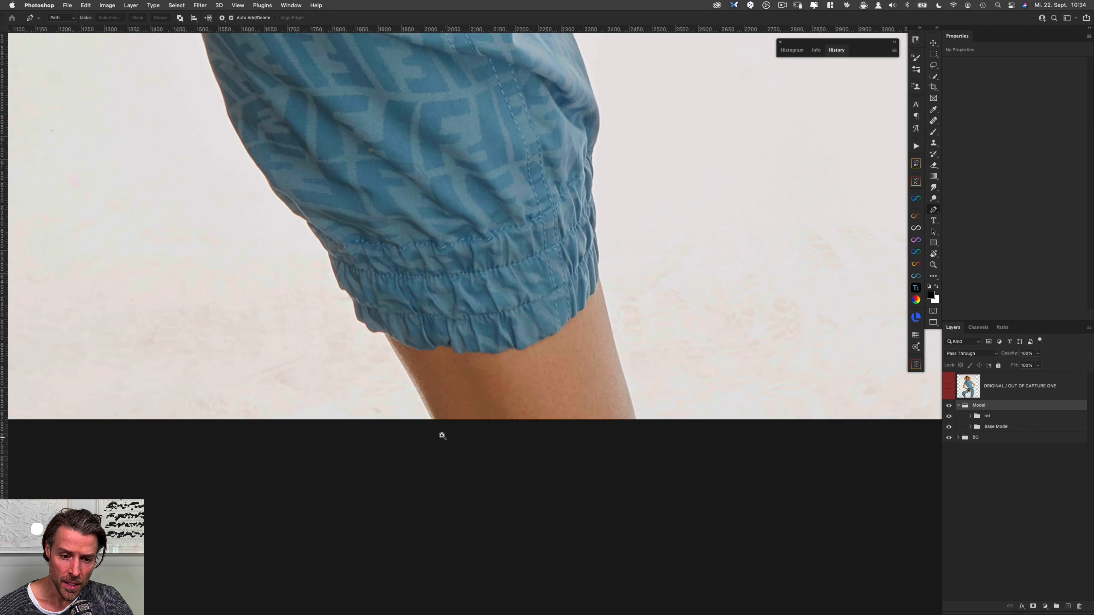
scroll(444, 436, "up", 2)
left_click(369, 307)
left_click(395, 355)
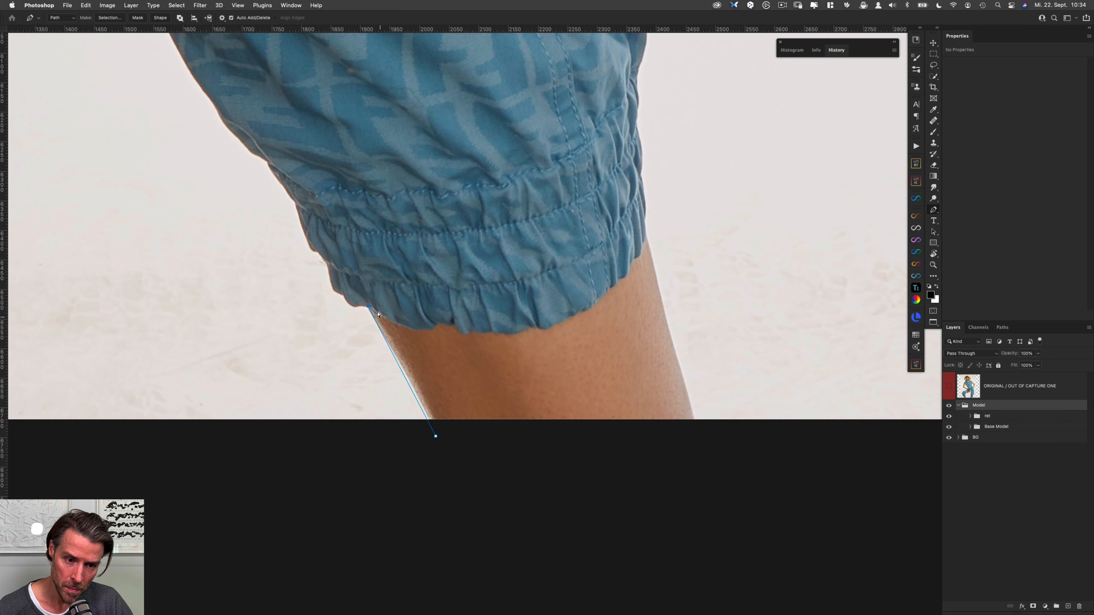
left_click(416, 393)
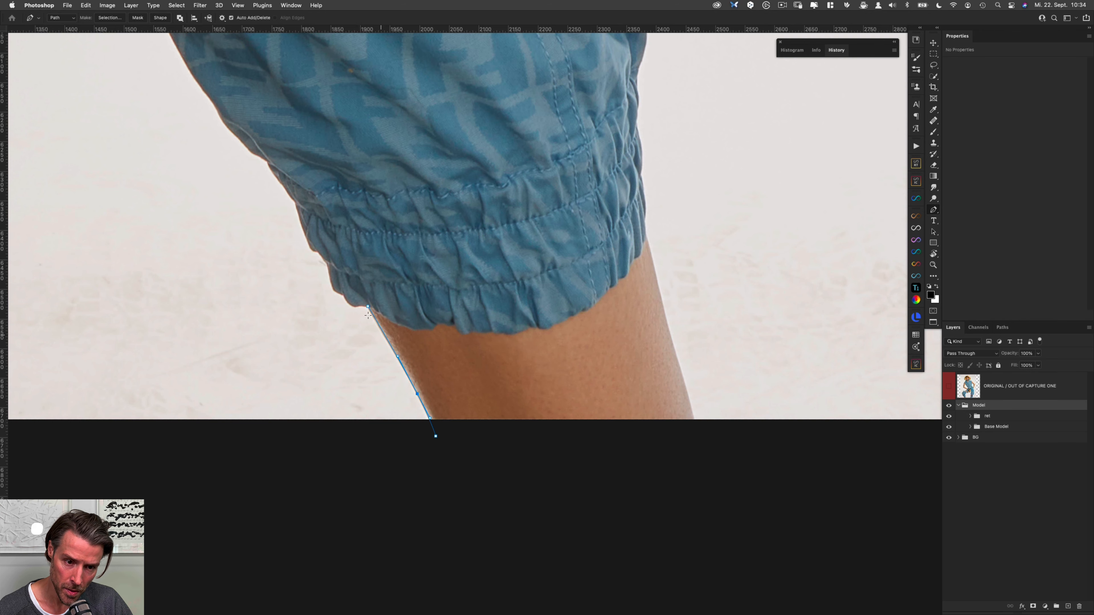
Continue the Pen path around the gathered trouser cuff's outer edge, from the leg up past the lower elastic bands.
scroll(361, 303, "up", 2)
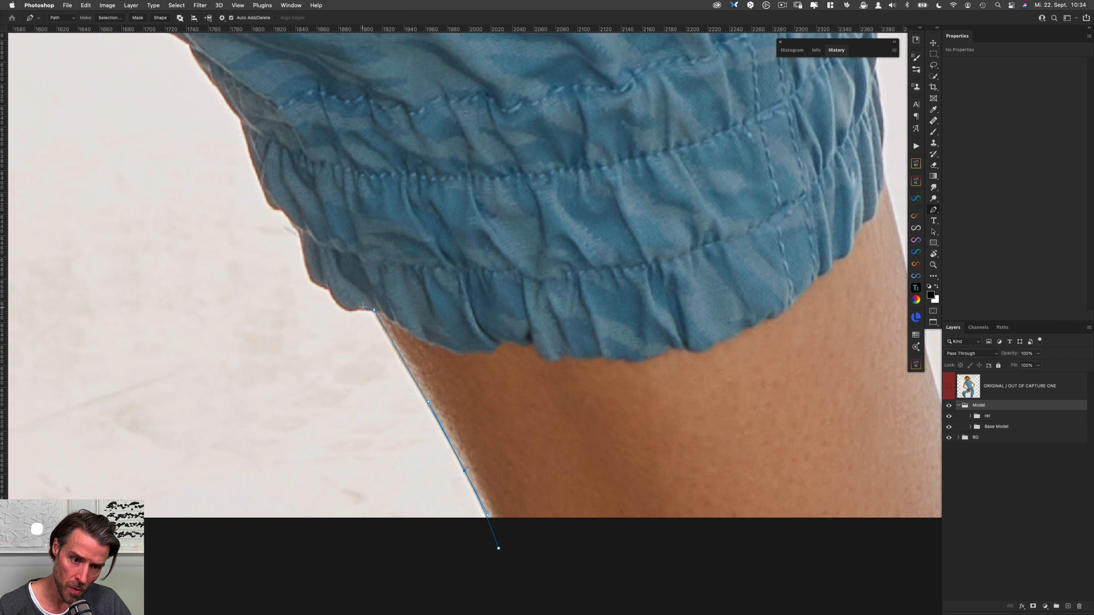
left_click_drag(362, 307, 344, 308)
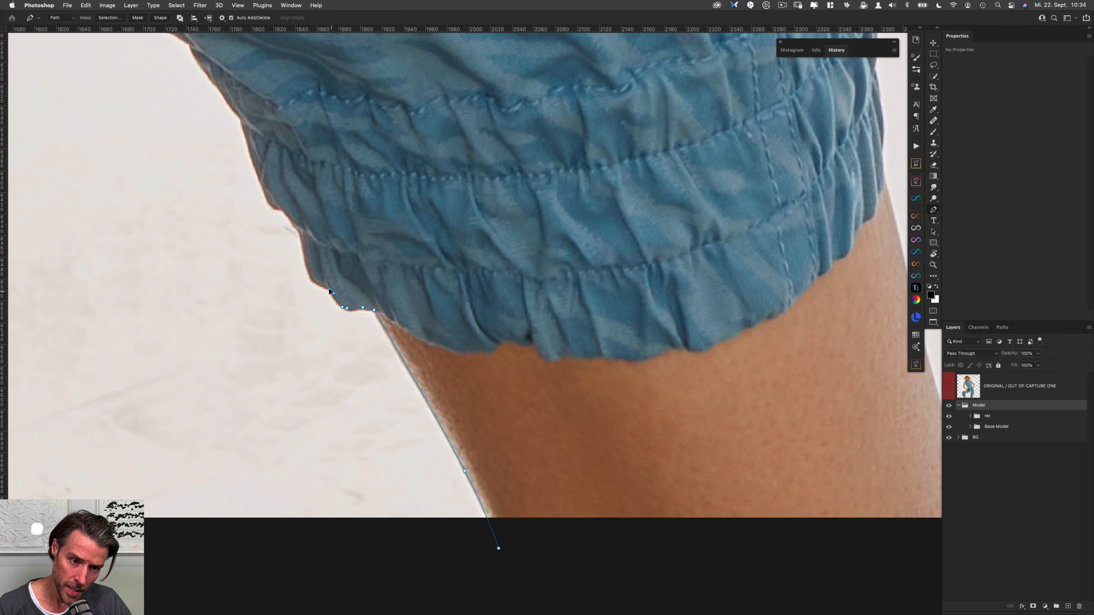
left_click(311, 274)
left_click(308, 269)
left_click(301, 234)
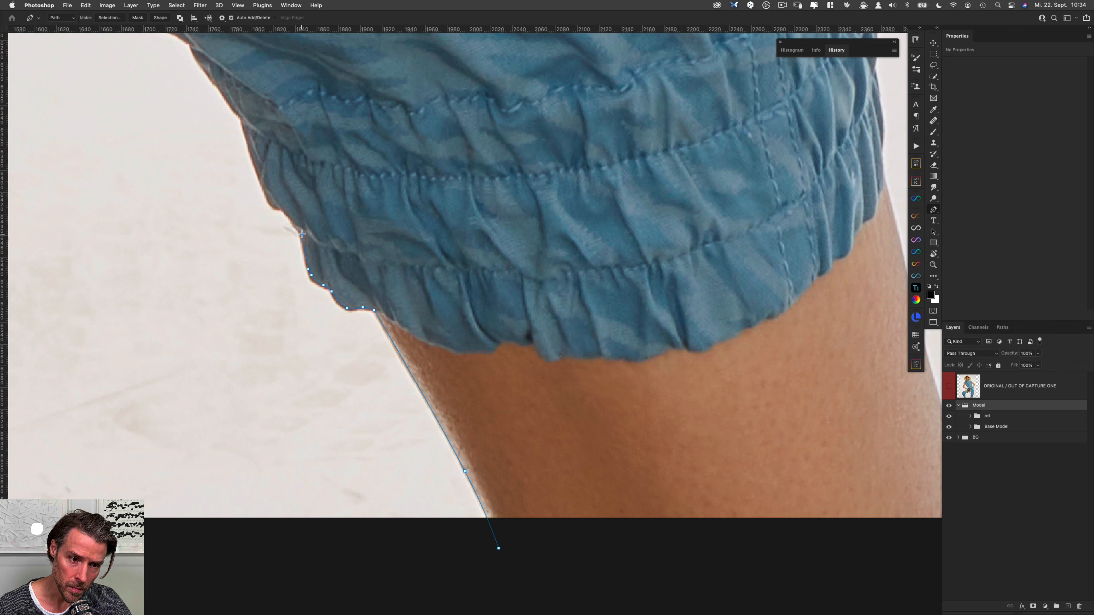
left_click(286, 213)
left_click(277, 208)
left_click(268, 202)
left_click(266, 196)
left_click(250, 138)
left_click(253, 161)
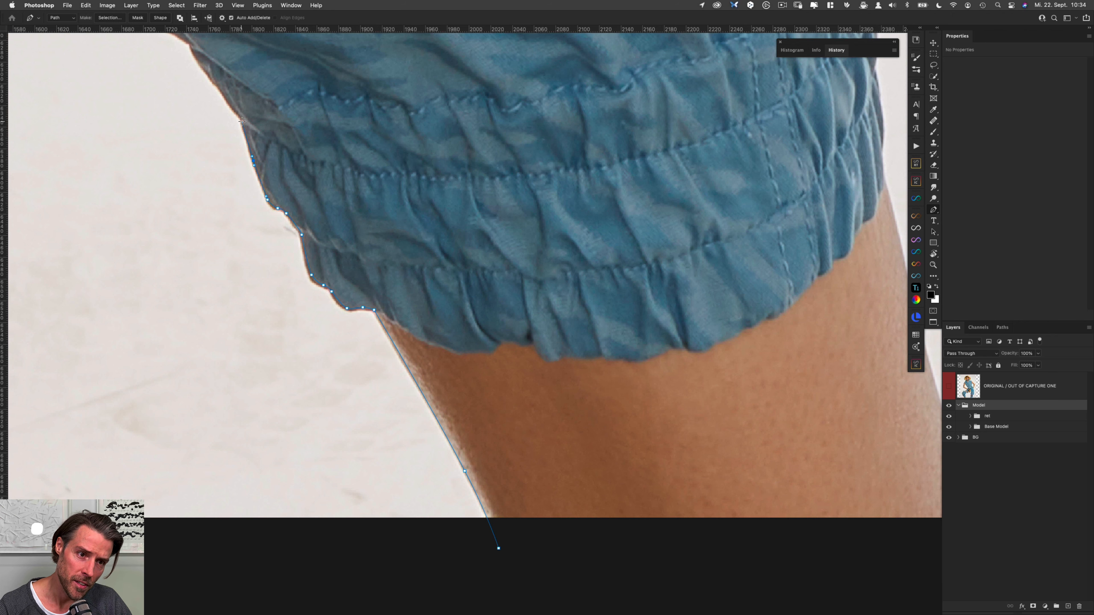
Trace the fabric edge from the upper elastic seam past the loose threads to the bulge above the cuff.
scroll(241, 121, "up", 3)
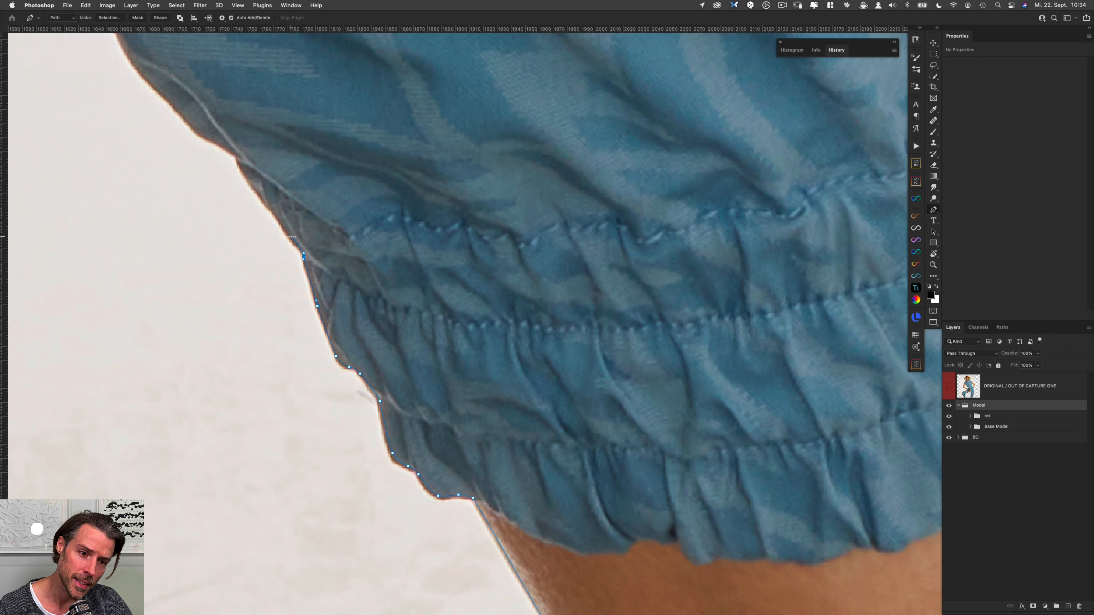
left_click(290, 237)
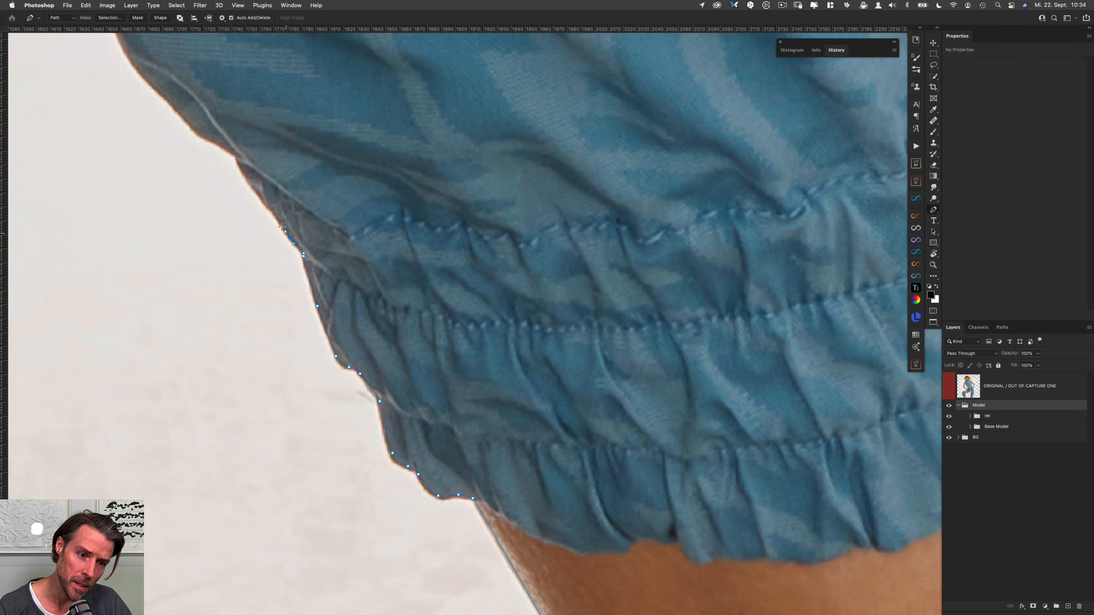
left_click(262, 201)
left_click(258, 197)
left_click_drag(237, 161, 238, 185)
left_click(320, 258)
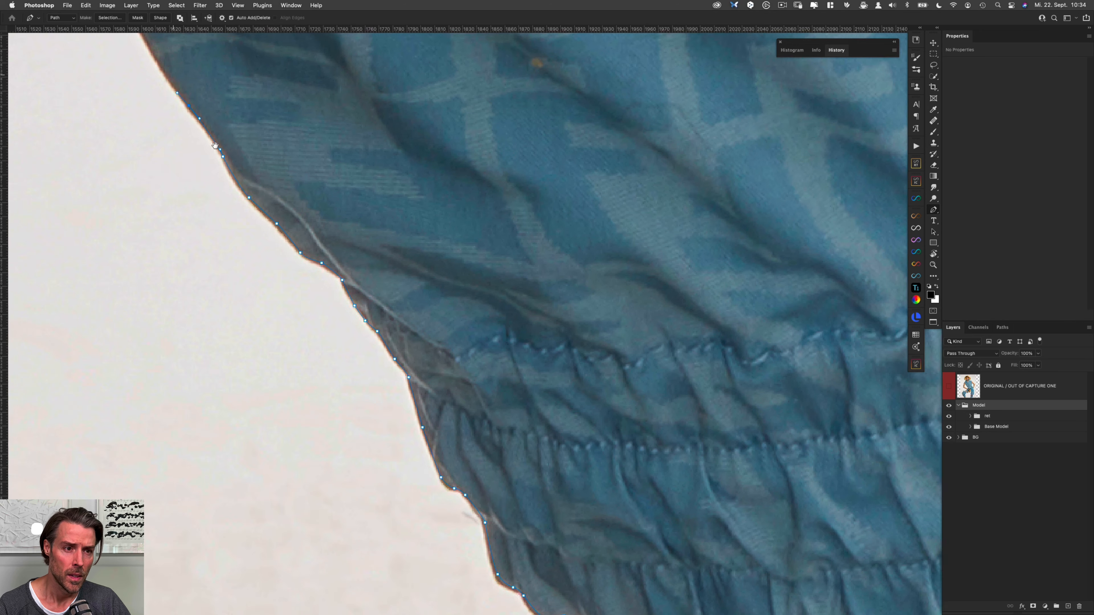
Extend the path up the trouser leg's outer edge above the cuff, following its gentle curves.
scroll(274, 230, "up", 5)
scroll(275, 230, "left", 3)
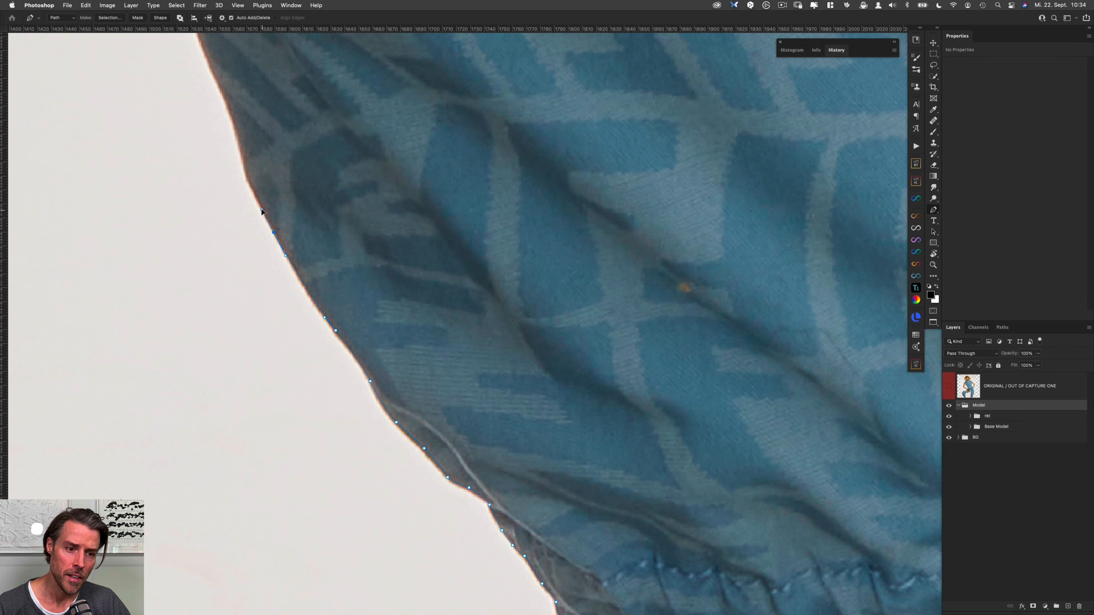
left_click_drag(264, 211, 275, 235)
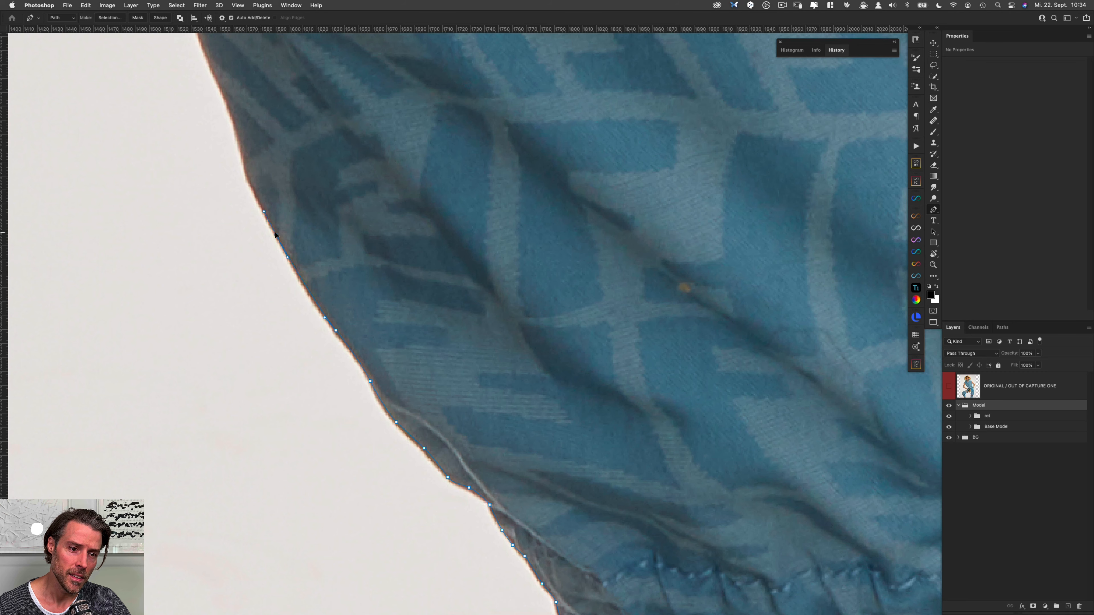
left_click(245, 173)
scroll(247, 151, "up", 3)
scroll(246, 151, "left", 2)
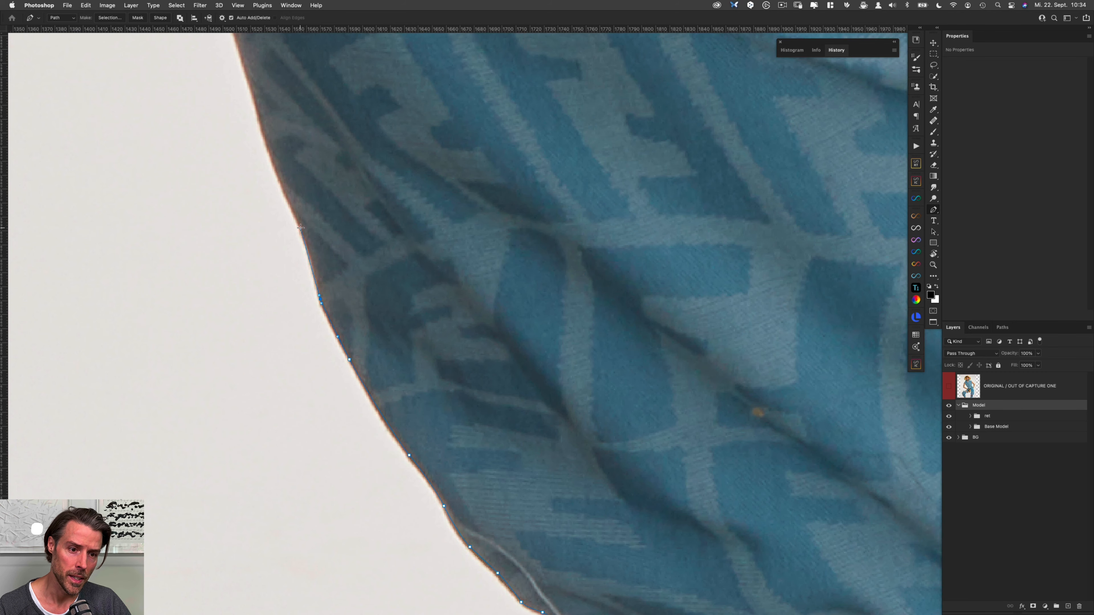
left_click(268, 147)
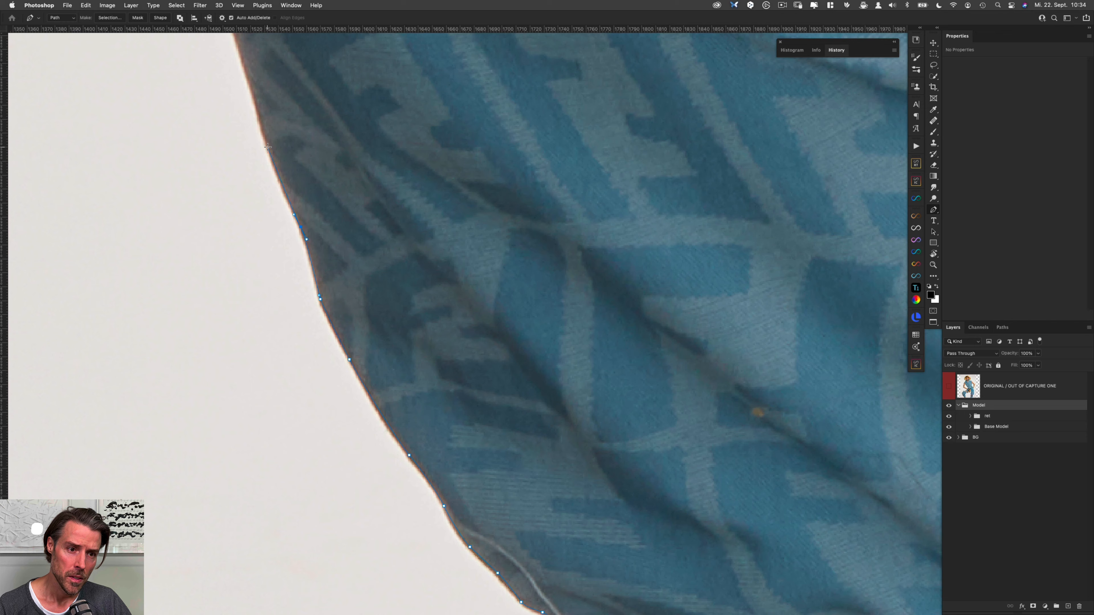
left_click(263, 133)
Trace the long patterned side of the trouser leg up to just below the small notch in the fabric.
scroll(301, 237, "up", 5)
scroll(302, 237, "left", 2)
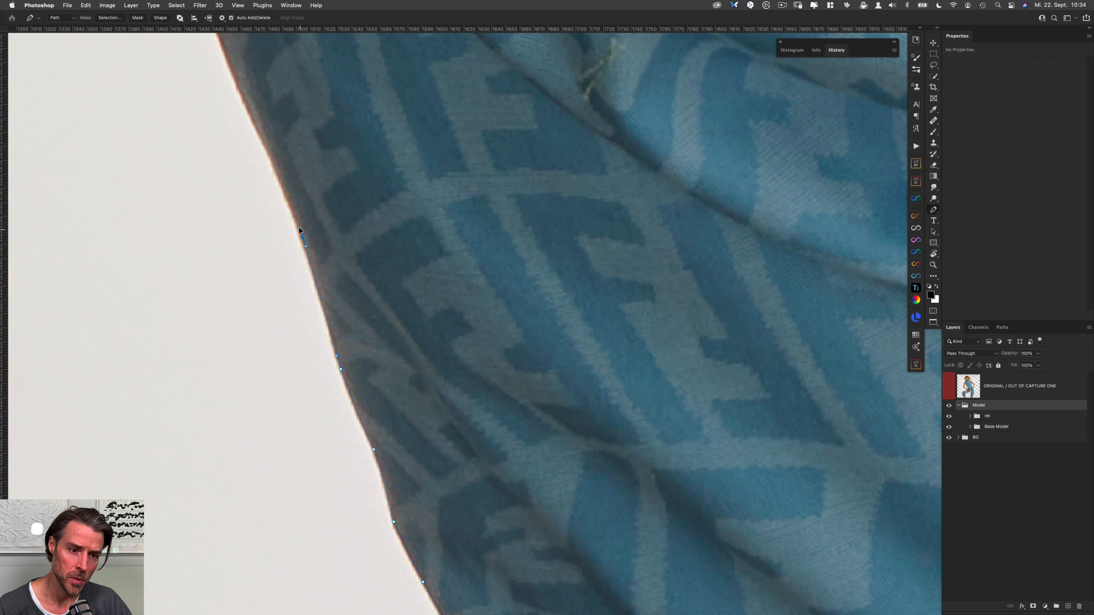
left_click(267, 149)
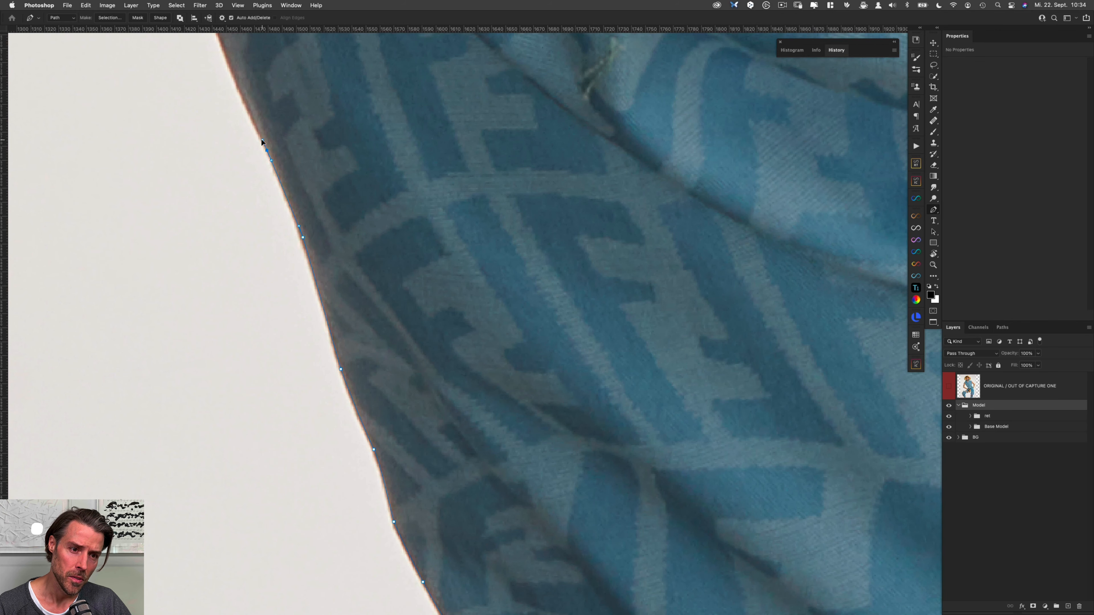
left_click_drag(258, 123, 304, 228)
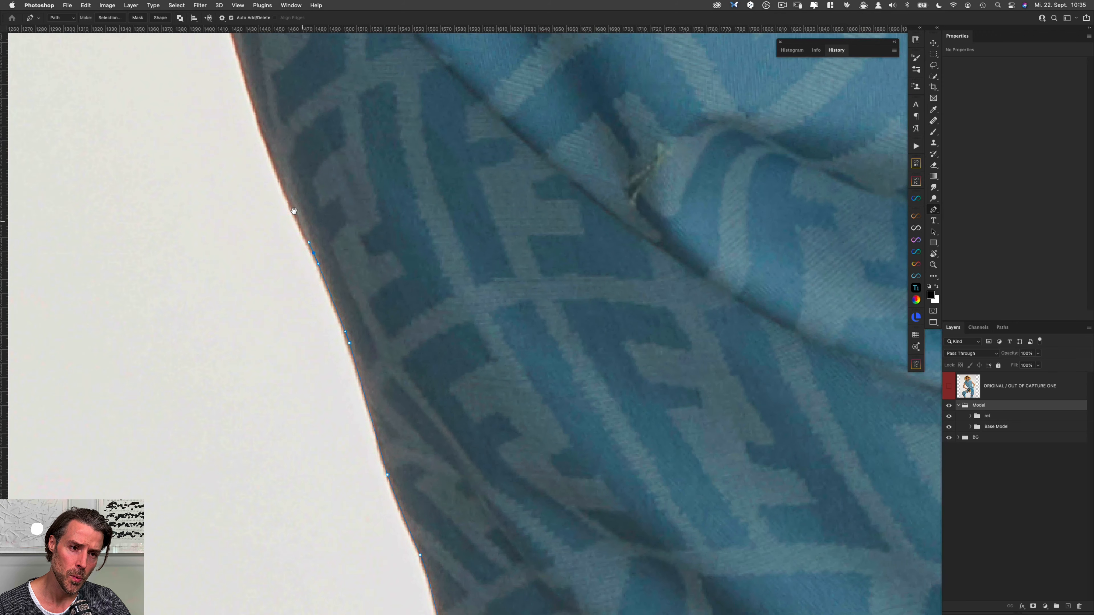
scroll(278, 174, "up", 5)
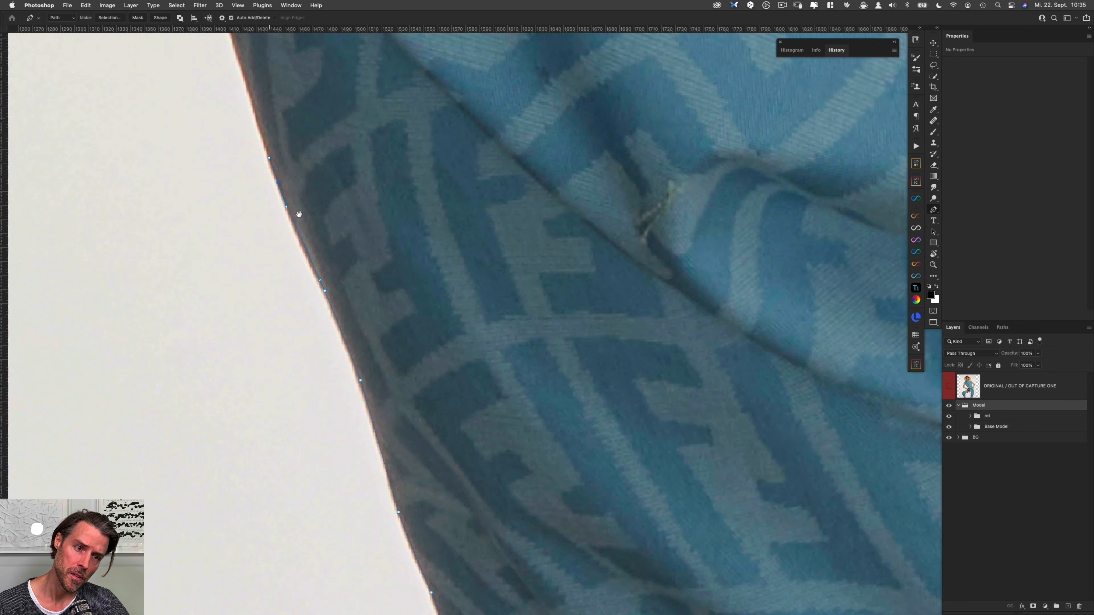
left_click(277, 175)
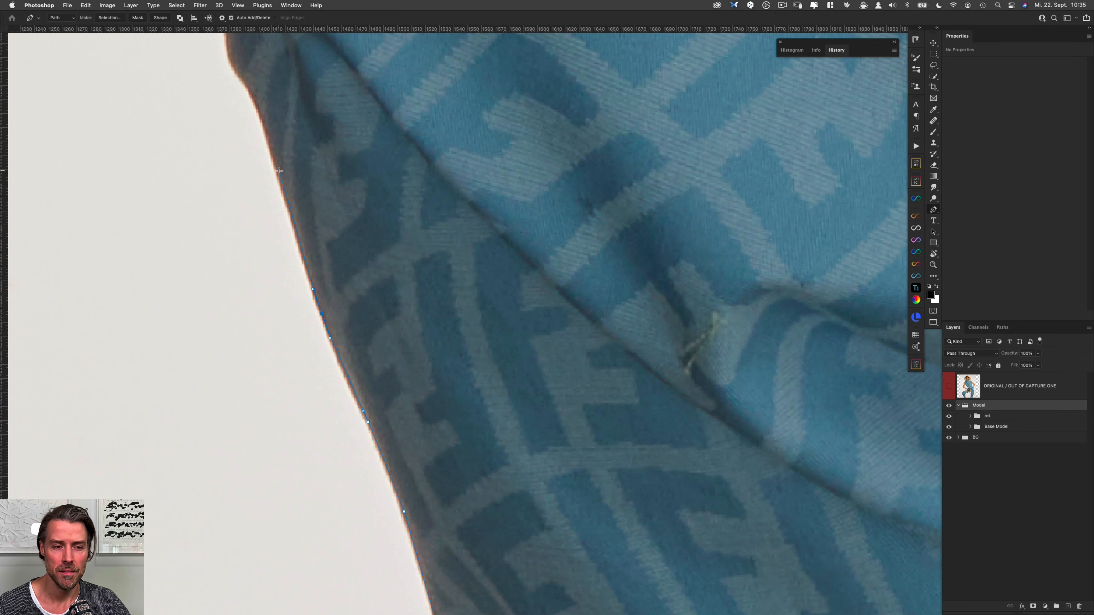
left_click(259, 110)
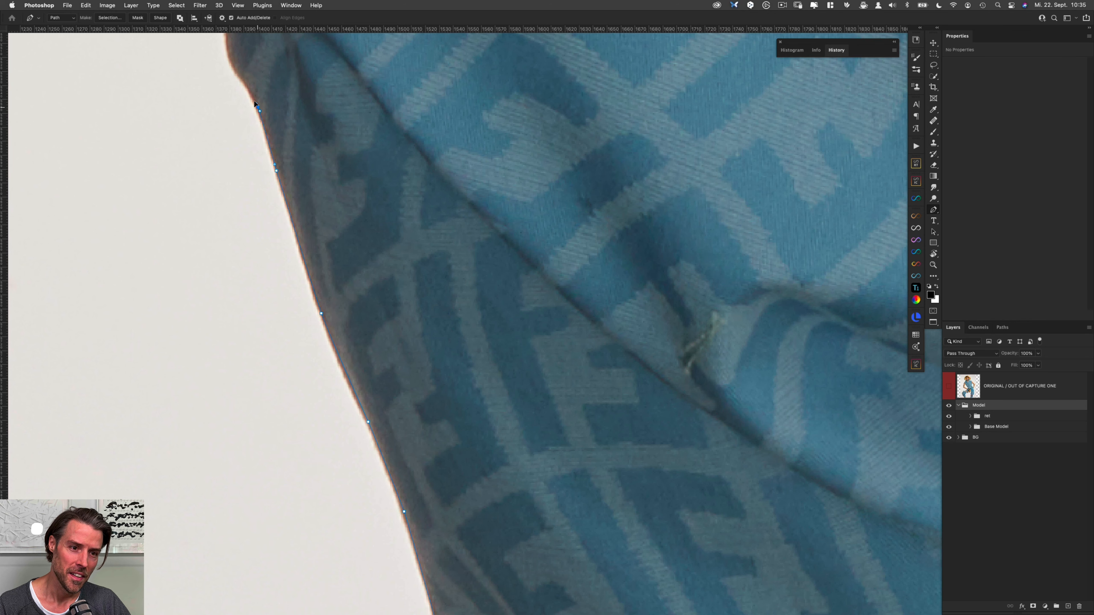
Follow the small notch in the trouser's outer edge and continue the path toward the protruding fabric corner.
scroll(276, 151, "up", 5)
left_click(300, 215)
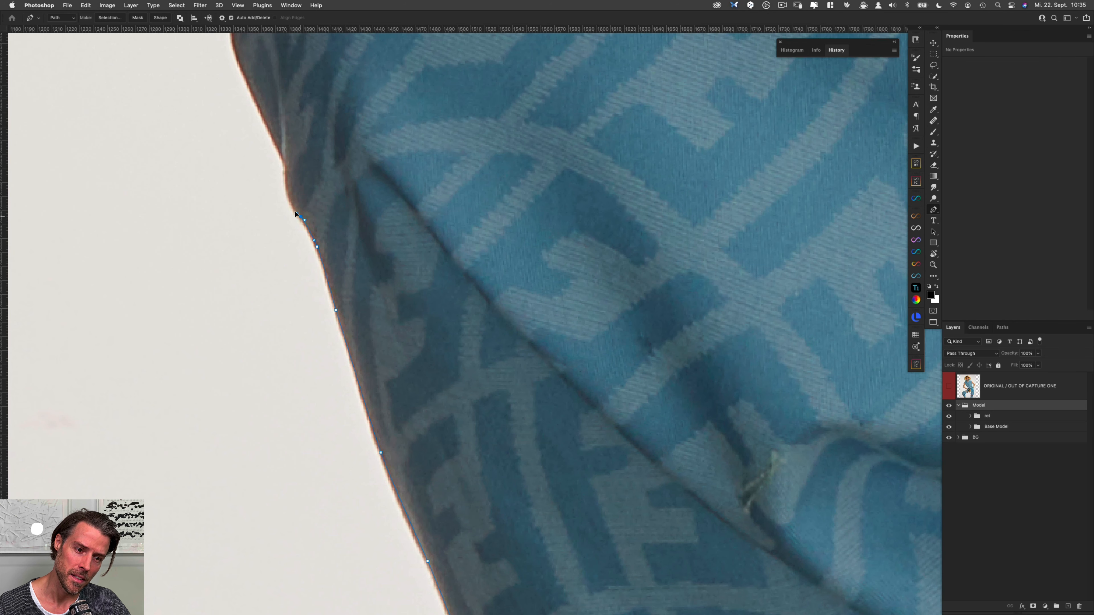
left_click(287, 192)
left_click(285, 162)
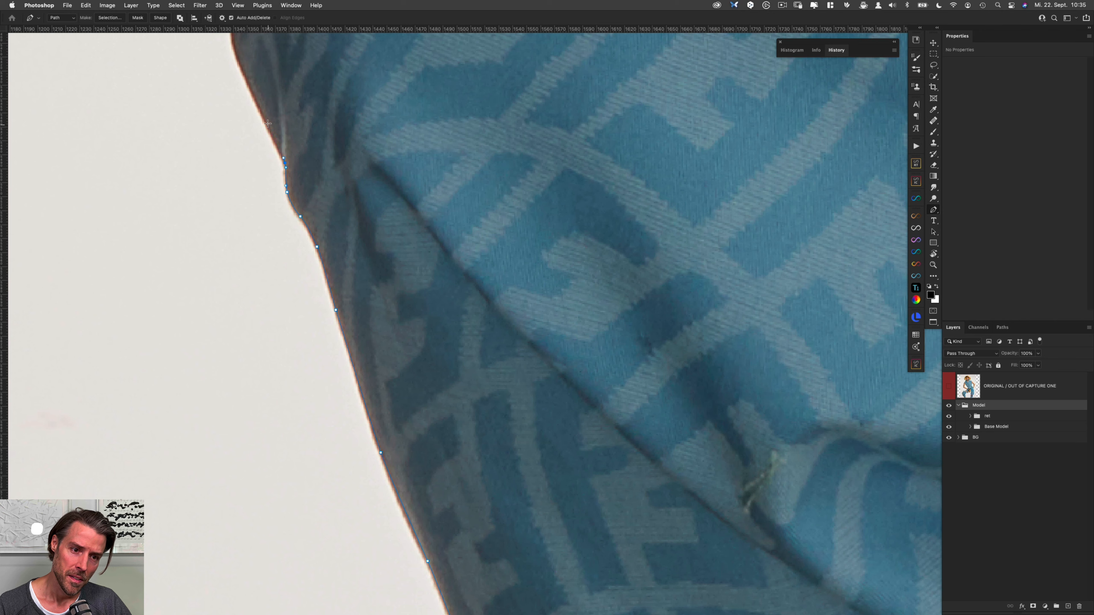
left_click(264, 117)
scroll(259, 99, "up", 5)
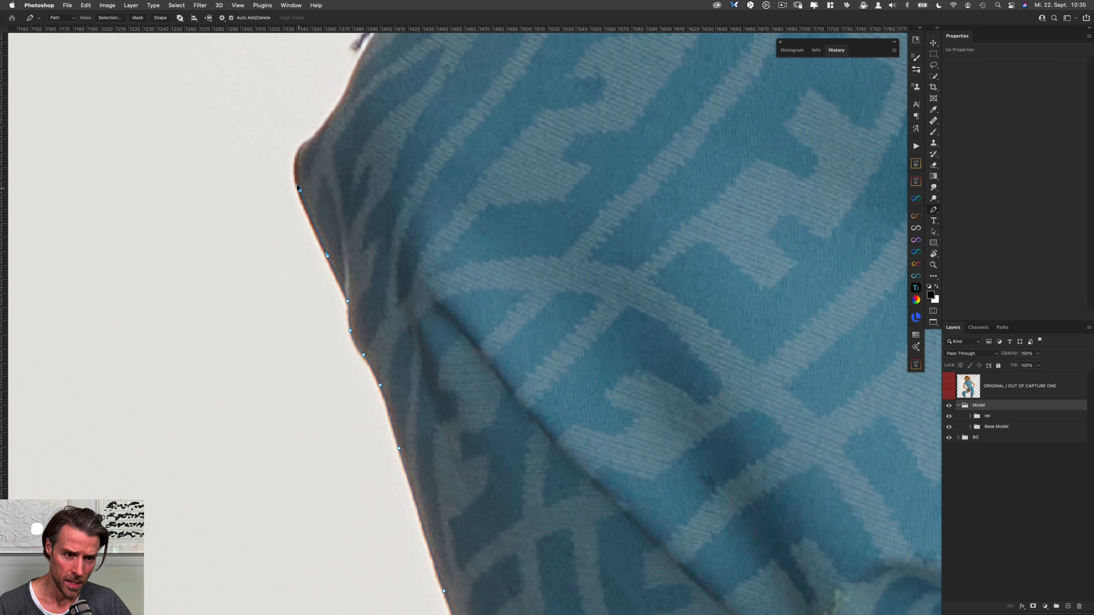
Trace around the protruding fabric corner and along the slope above it, leaving the loose thread outside the path.
left_click(296, 150)
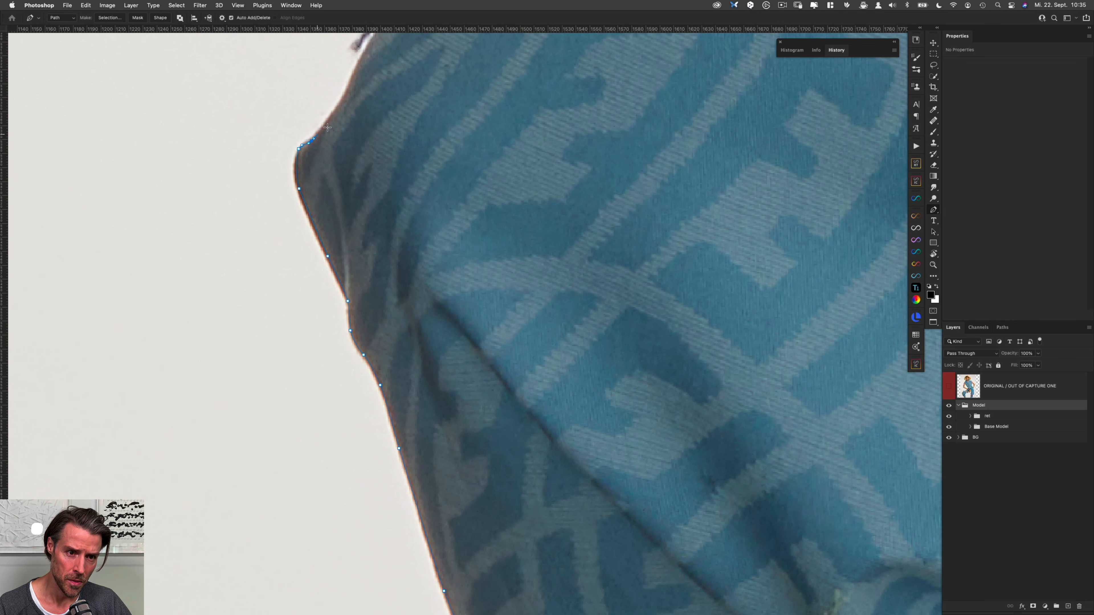
left_click(338, 106)
scroll(358, 66, "up", 5)
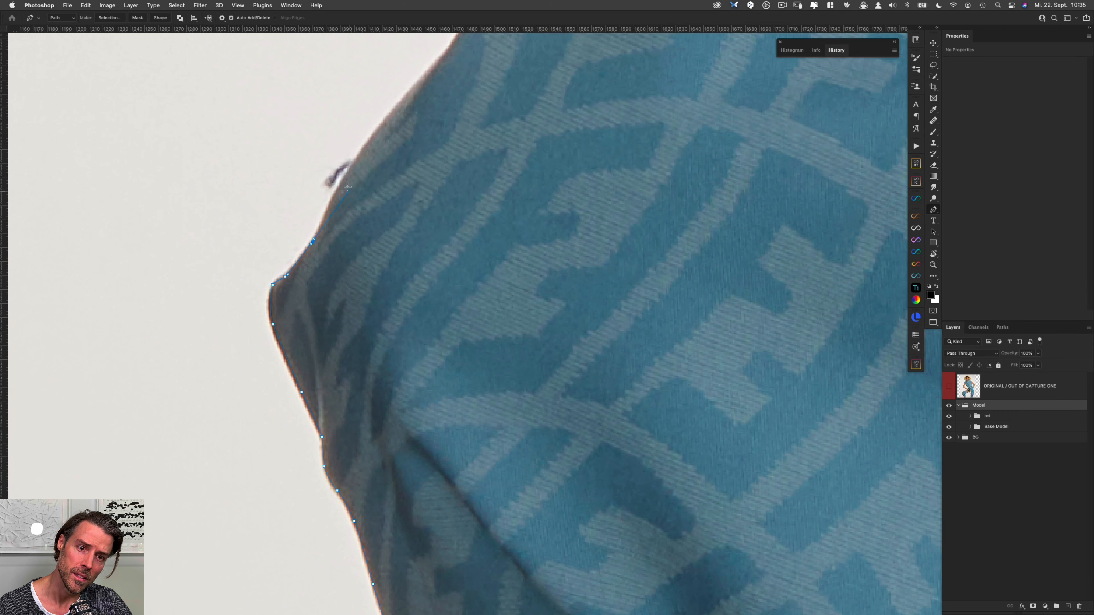
left_click(337, 185)
left_click(378, 126)
left_click(387, 114)
left_click(368, 141)
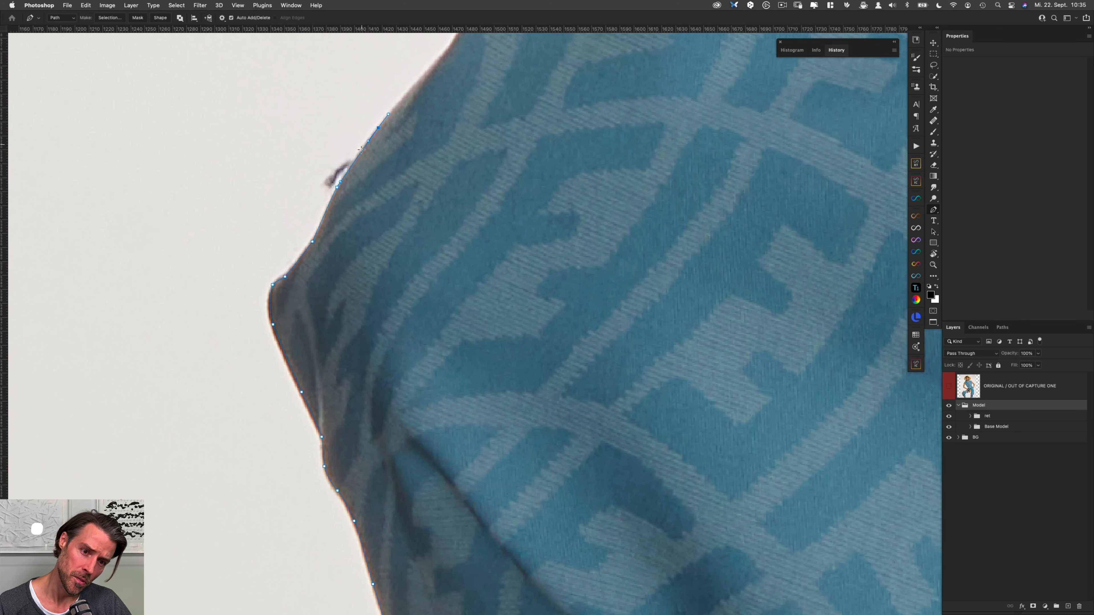
Extend the path up the fabric's diagonal edge to just below the stitched zipper hem.
scroll(358, 160, "down", 5)
left_click_drag(395, 202, 402, 194)
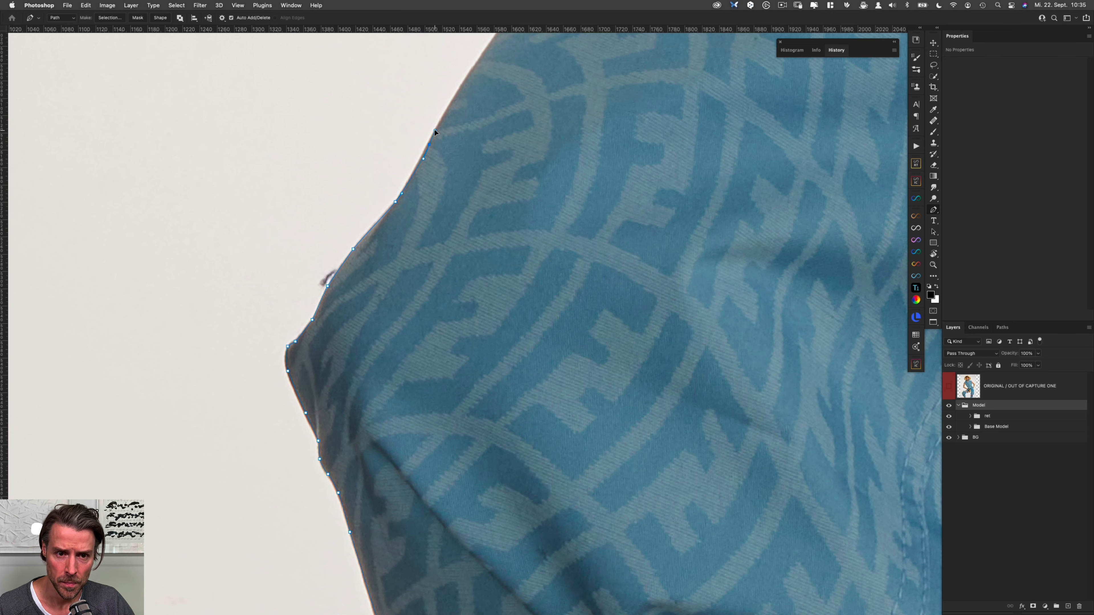
scroll(434, 131, "up", 5)
scroll(434, 131, "right", 3)
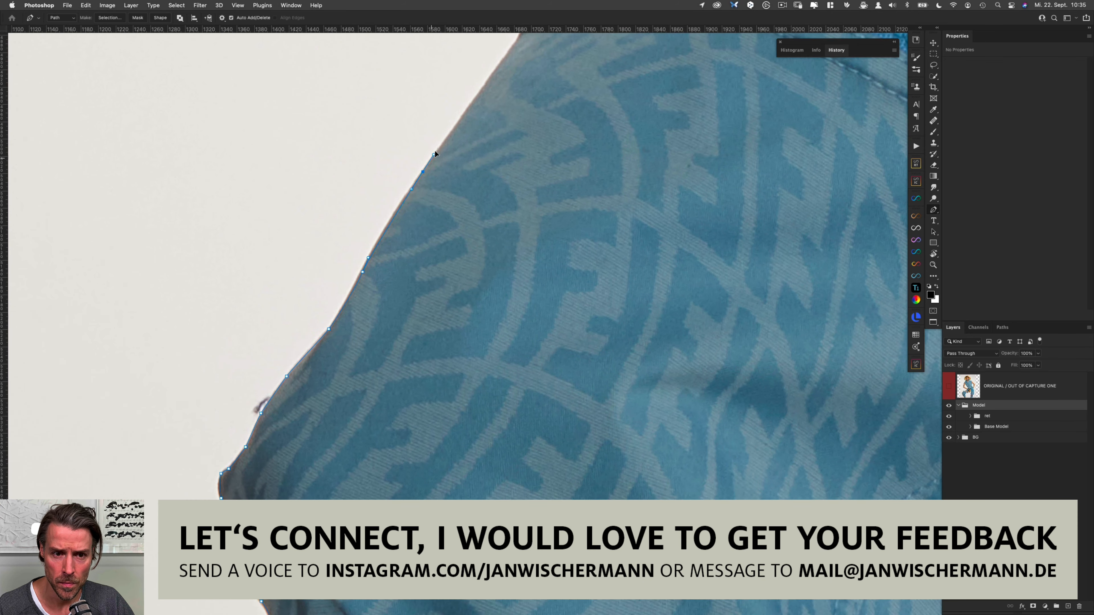
scroll(478, 95, "up", 3)
scroll(478, 95, "right", 2)
left_click(469, 126)
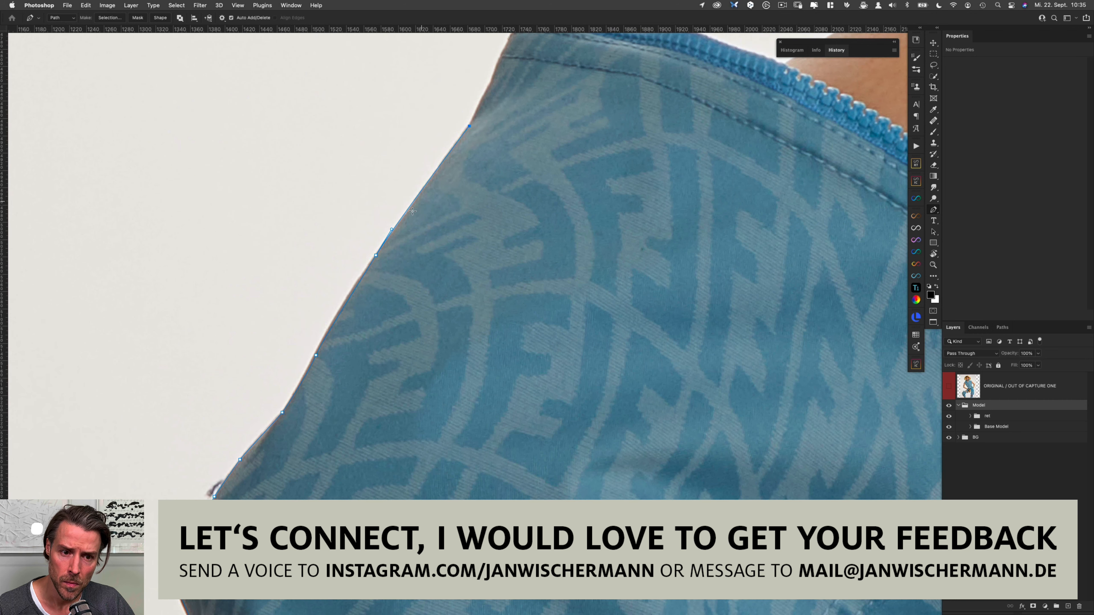
Refine the diagonal path segment below the zipper hem by repositioning its lower anchor and adding one midway along the edge.
left_click(375, 255)
left_click(383, 260)
left_click_drag(385, 263, 372, 263)
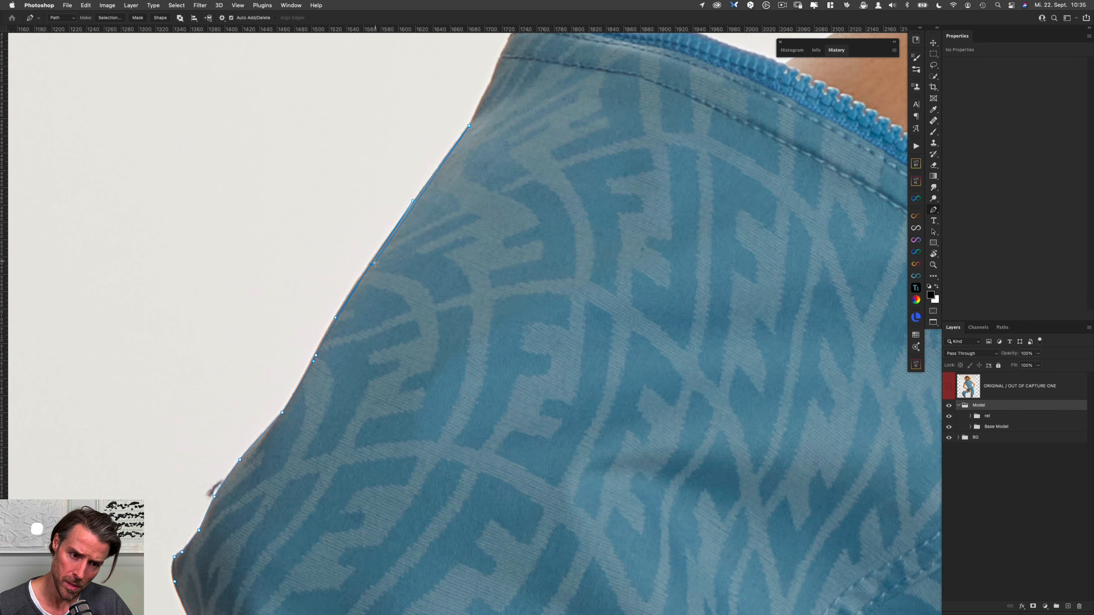
left_click(421, 192)
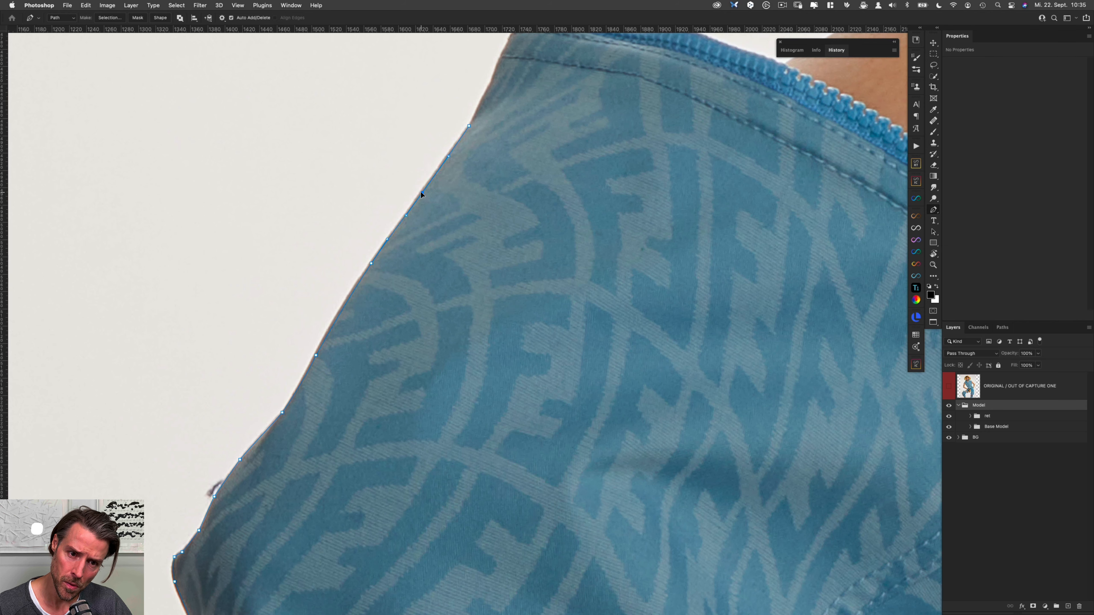
Trace the curved fabric edge up to the stitched seam below the zipper.
scroll(443, 185, "up", 3)
scroll(444, 186, "right", 2)
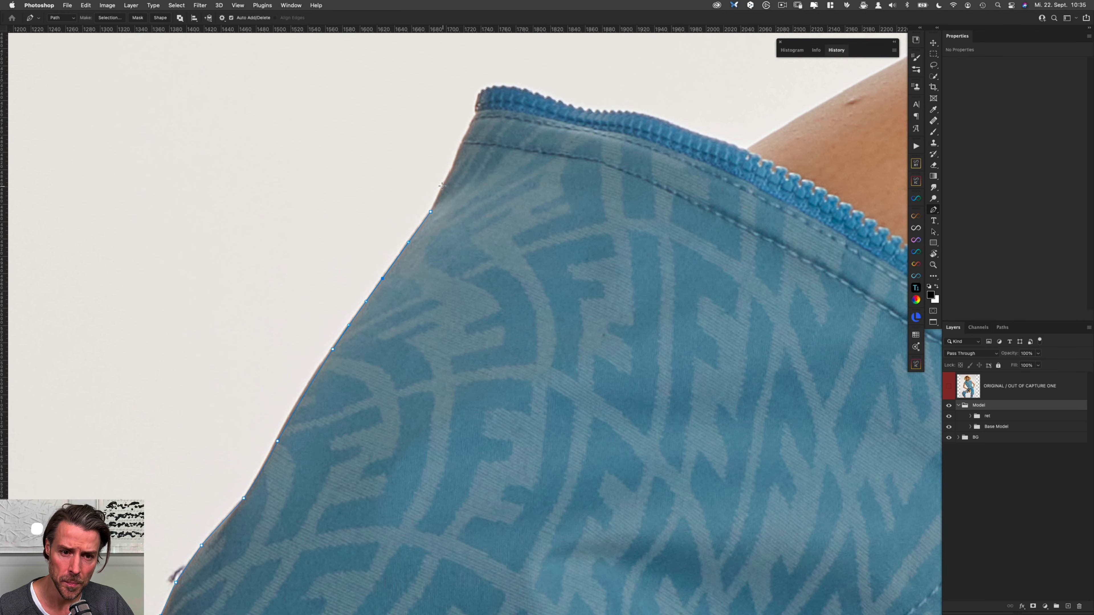
left_click(444, 185)
left_click(454, 166)
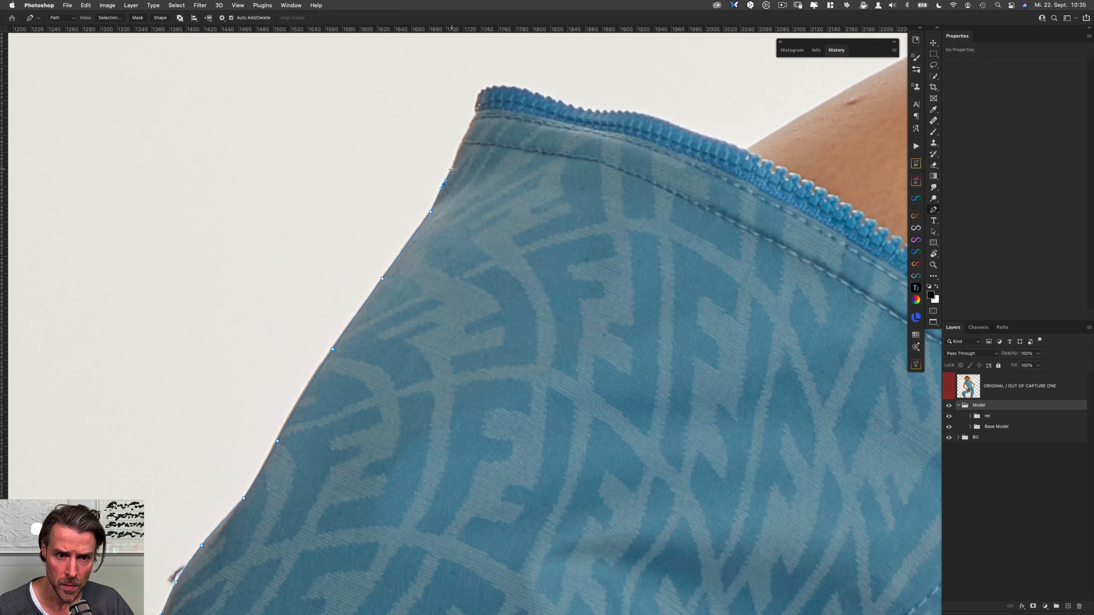
left_click(462, 143)
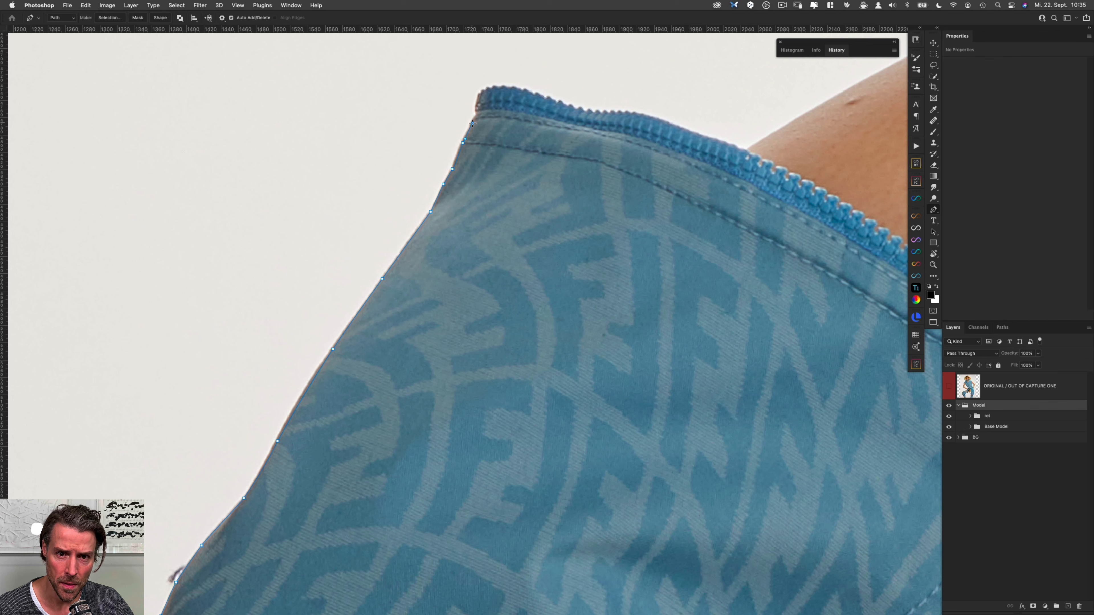
Trace the path around the zipper's outer end and over its rounded top edge.
left_click(478, 112)
left_click(477, 104)
left_click(482, 92)
left_click_drag(495, 87, 493, 88)
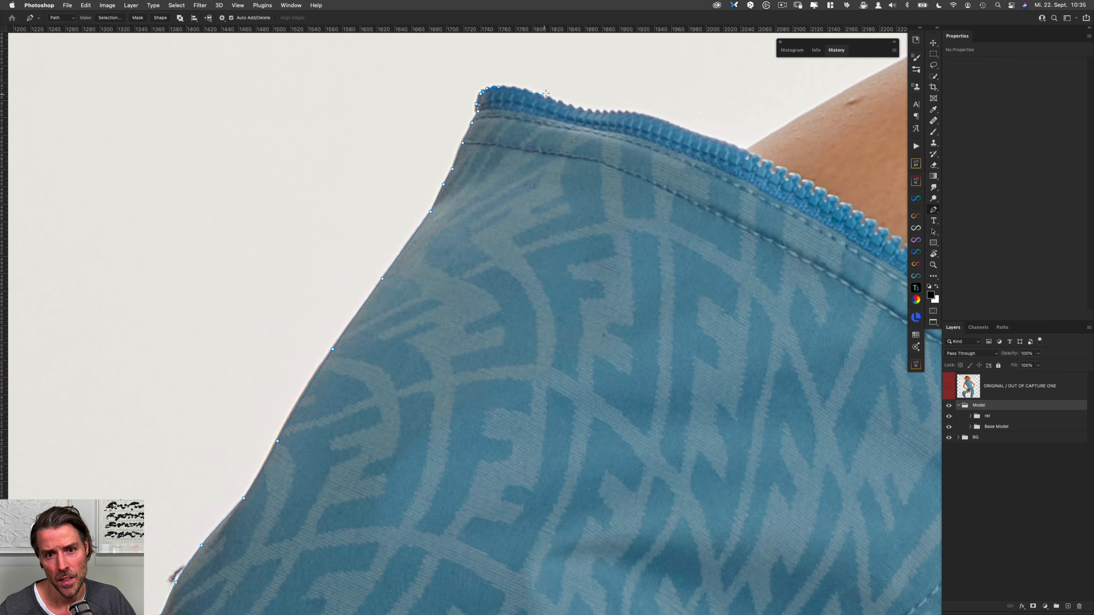
left_click_drag(518, 87, 516, 89)
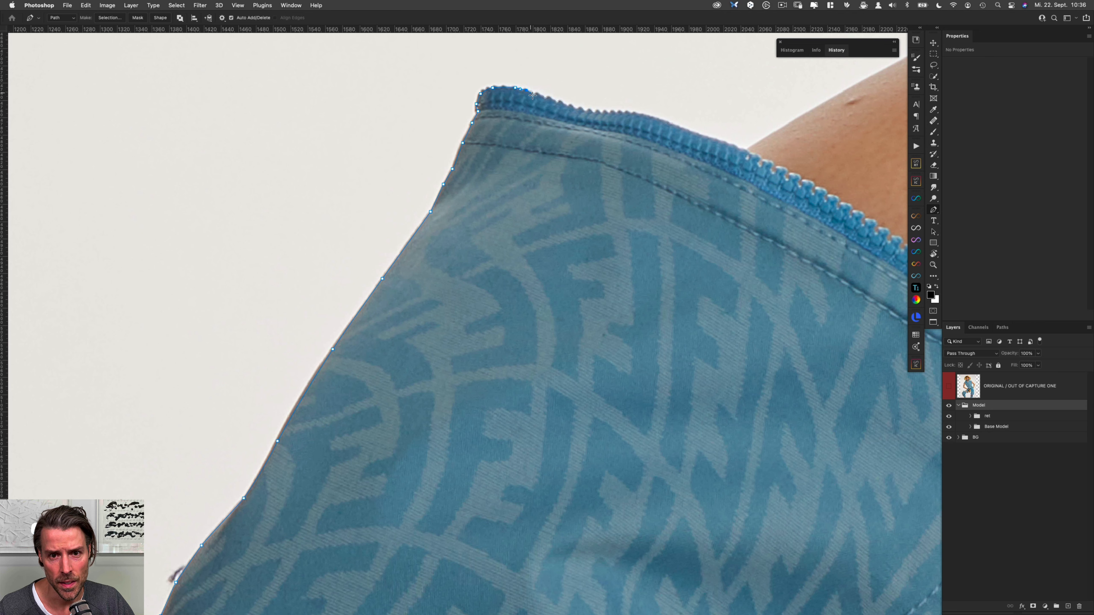
Trace the small zipper teeth down the slope from the rounded top to the dip in the zipper.
left_click(533, 94)
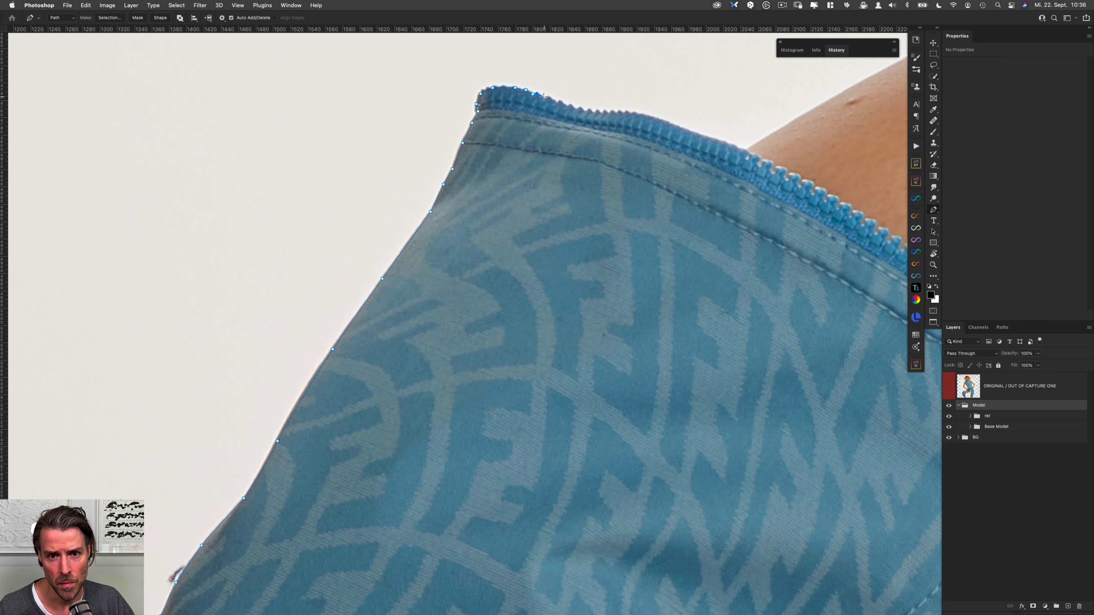
left_click(543, 97)
left_click(560, 101)
left_click(568, 105)
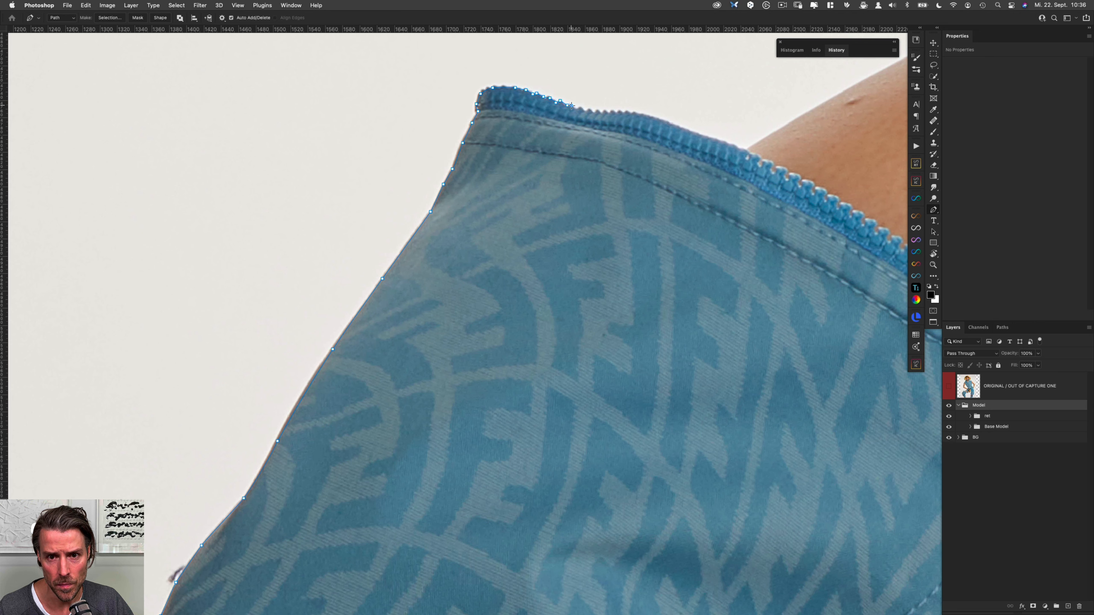
left_click(581, 110)
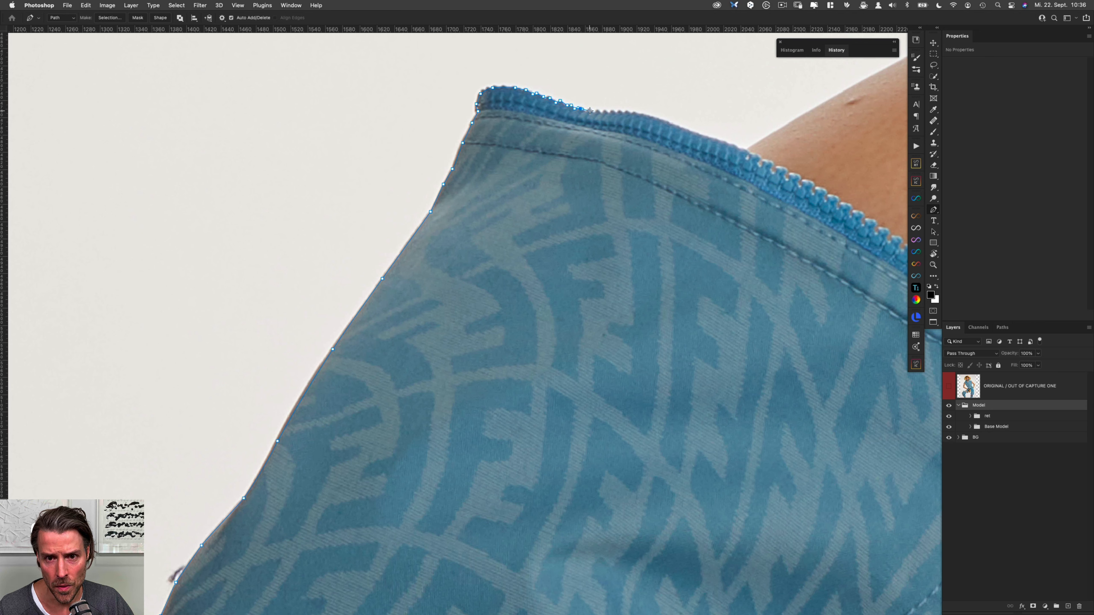
left_click(588, 111)
Correct the last anchor in the zipper's dip and follow the fine teeth along its flat section.
scroll(594, 112, "up", 3)
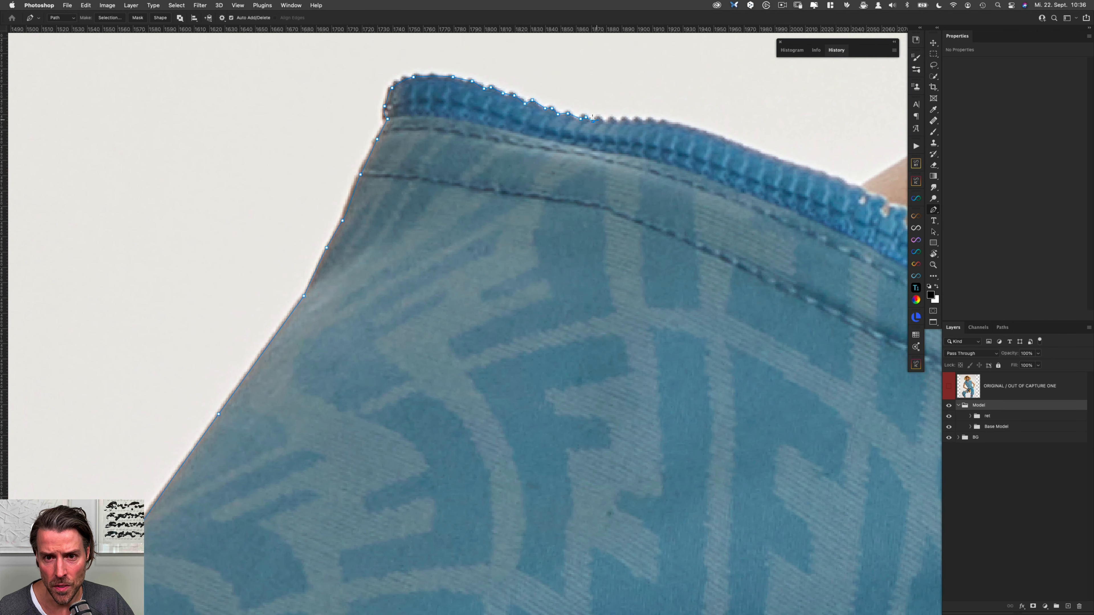
left_click_drag(581, 119, 577, 119)
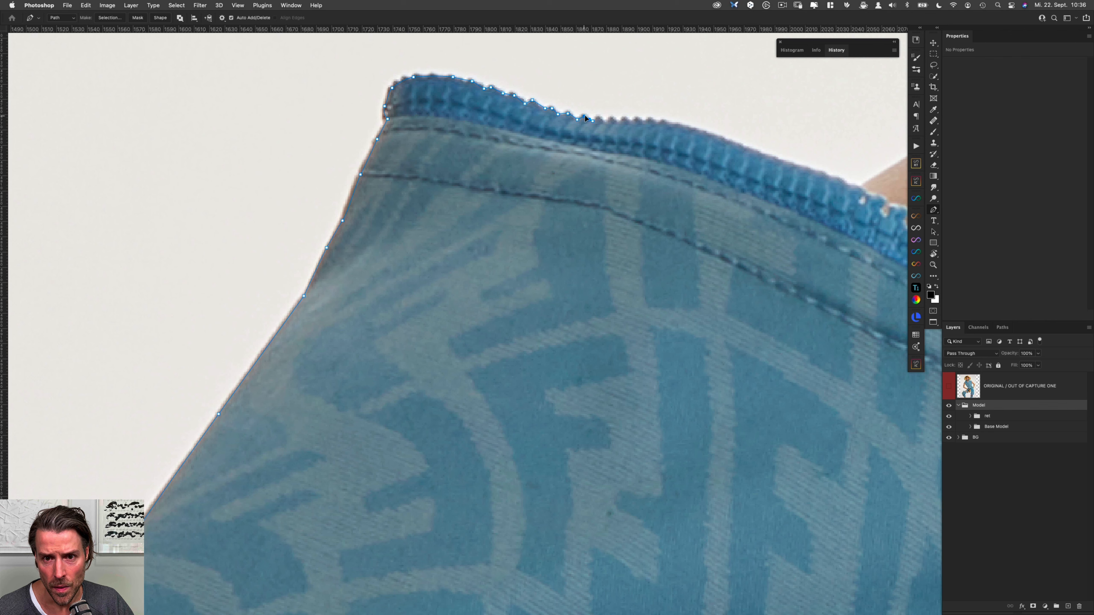
left_click(599, 118)
left_click(610, 120)
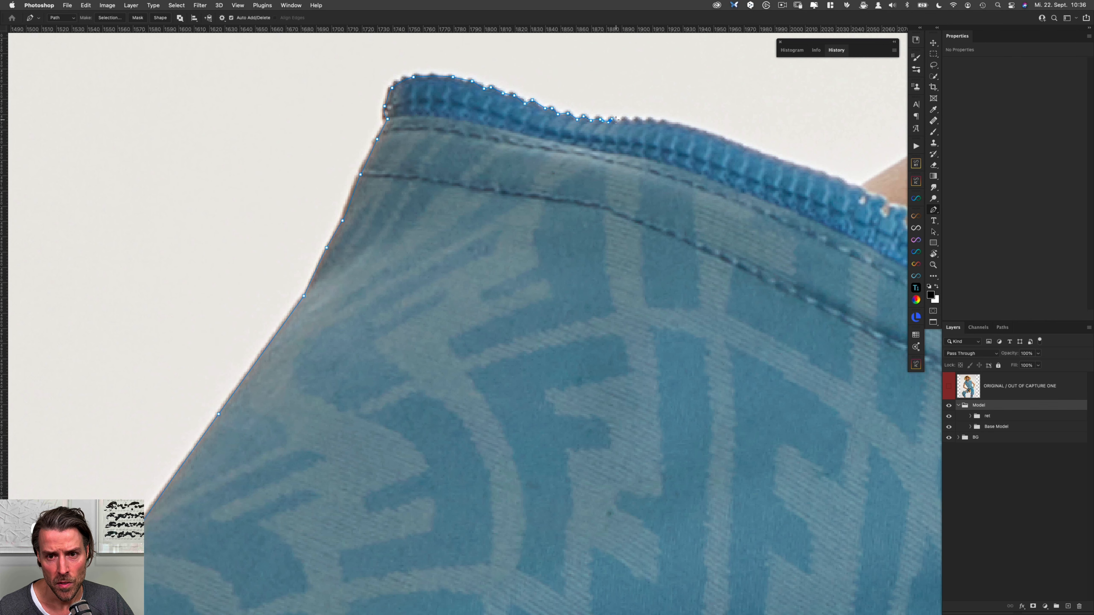
left_click(628, 119)
left_click_drag(638, 119, 640, 119)
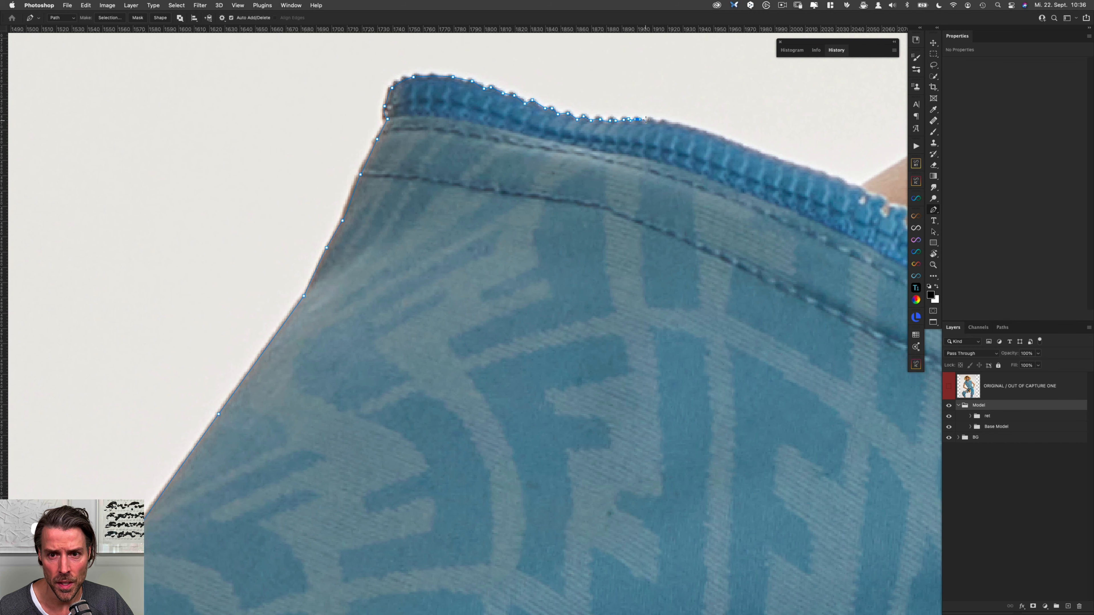
Extend the path down the zipper's smooth upper edge to where the bare skin meets it.
left_click_drag(701, 140, 387, 191)
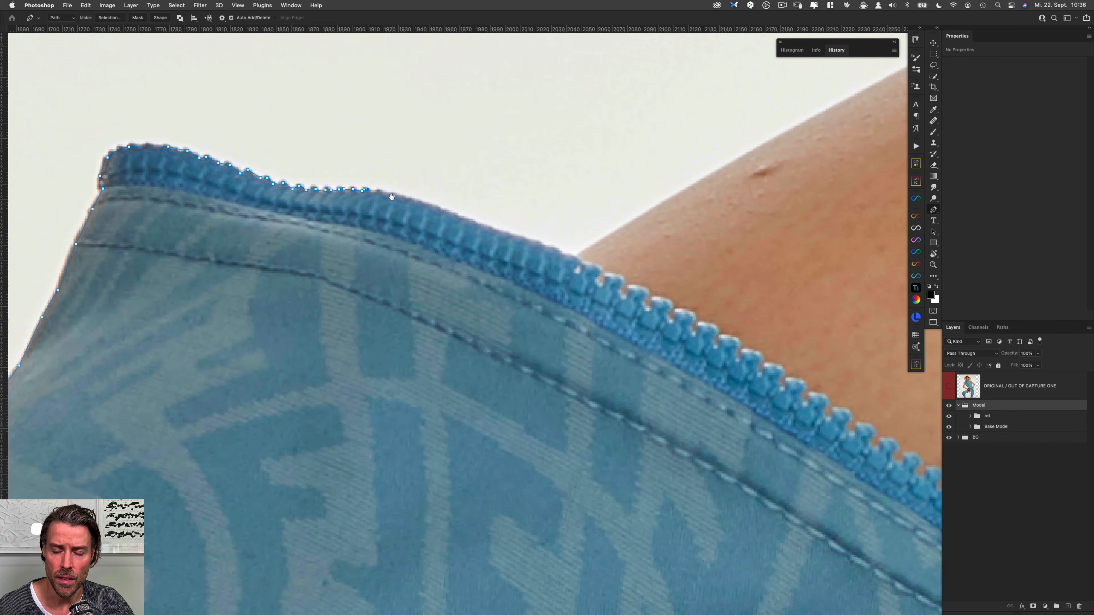
left_click(400, 196)
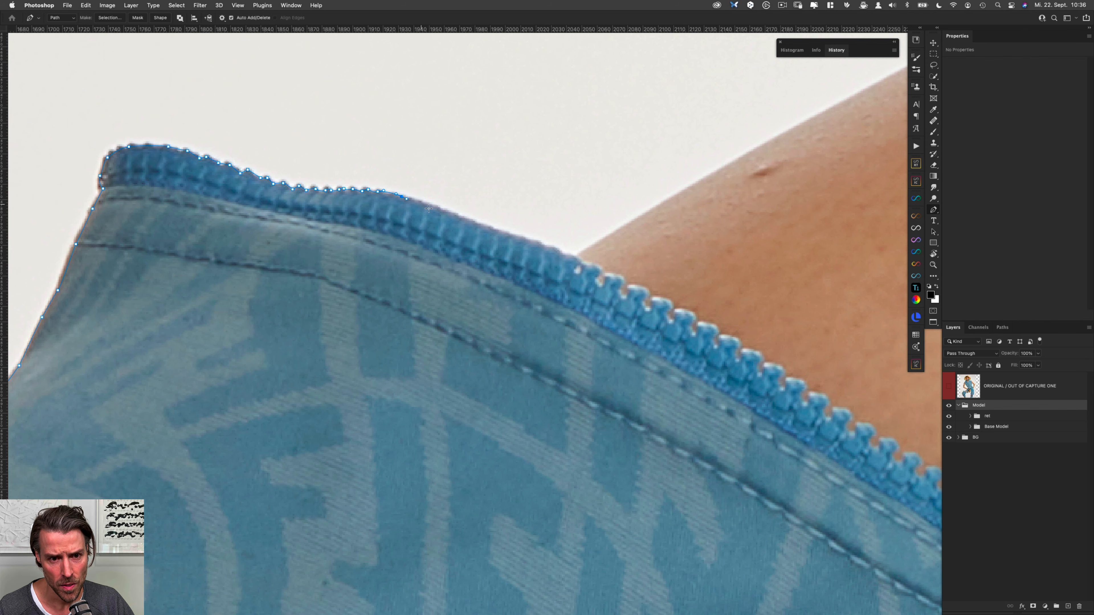
left_click(439, 208)
left_click(447, 212)
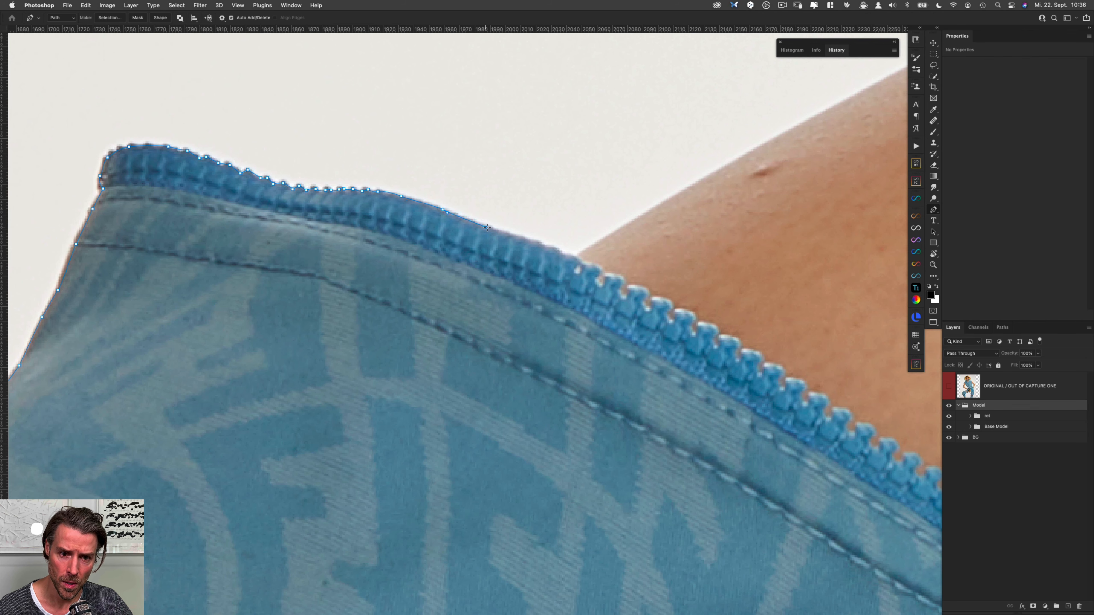
left_click(518, 236)
left_click(542, 244)
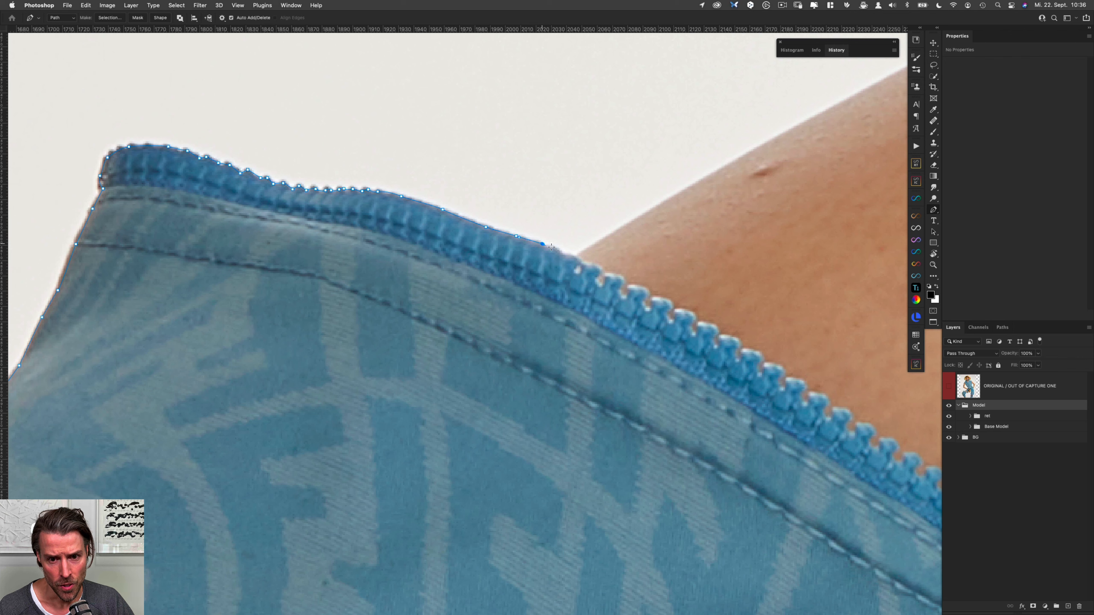
left_click(569, 256)
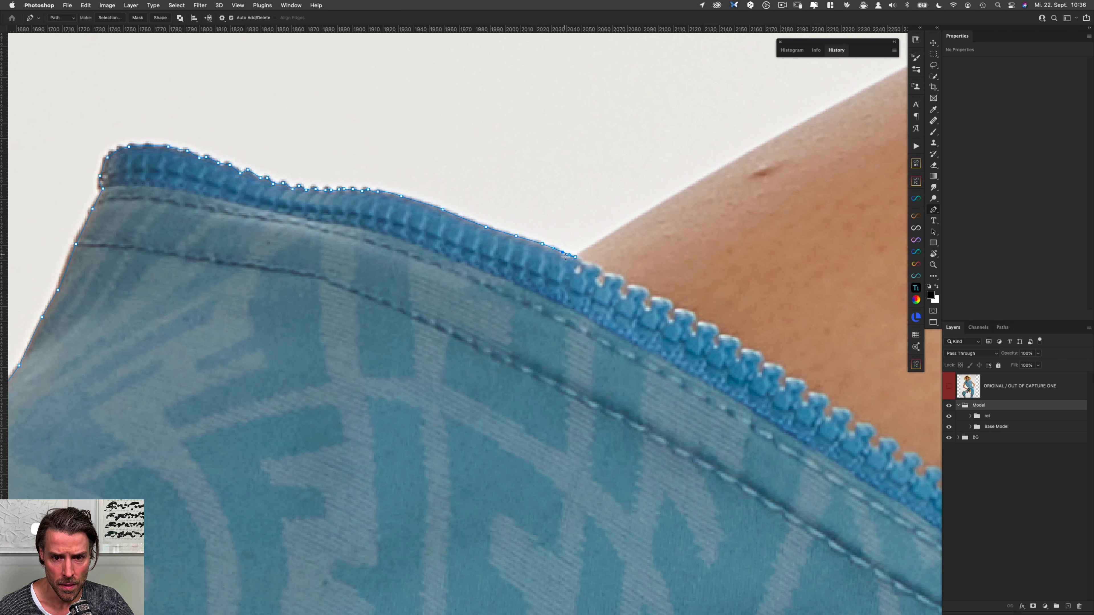
left_click(564, 254)
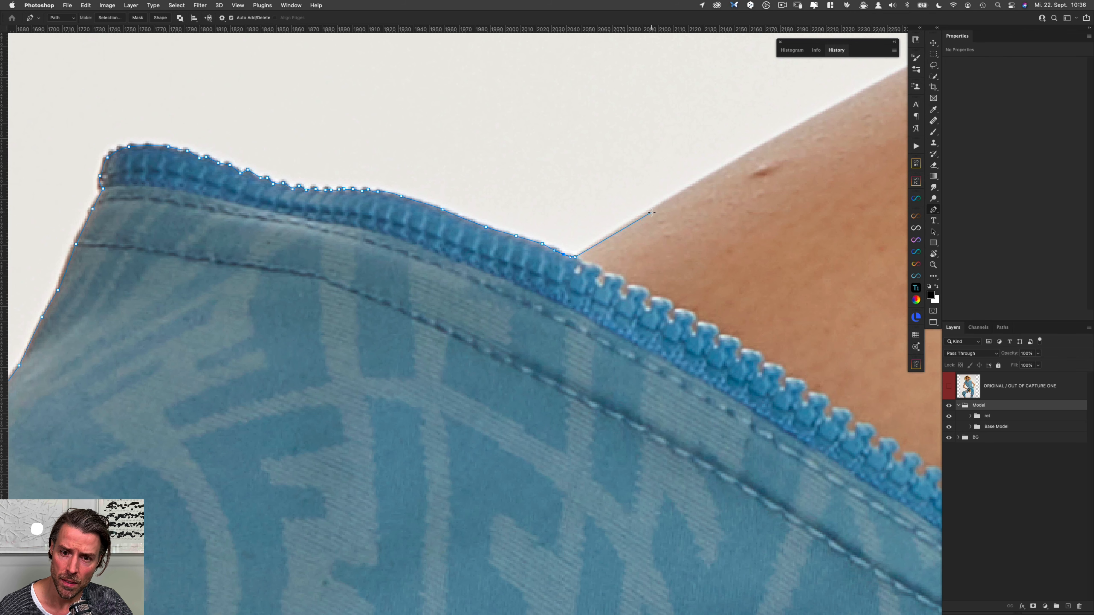
Trace the bare skin edge above the zipper, then follow the folded hem of the adjoining blue fabric past its stitched seam.
left_click_drag(654, 209, 443, 302)
scroll(664, 203, "down", 3)
left_click(684, 168)
left_click_drag(708, 151, 578, 207)
left_click(632, 180)
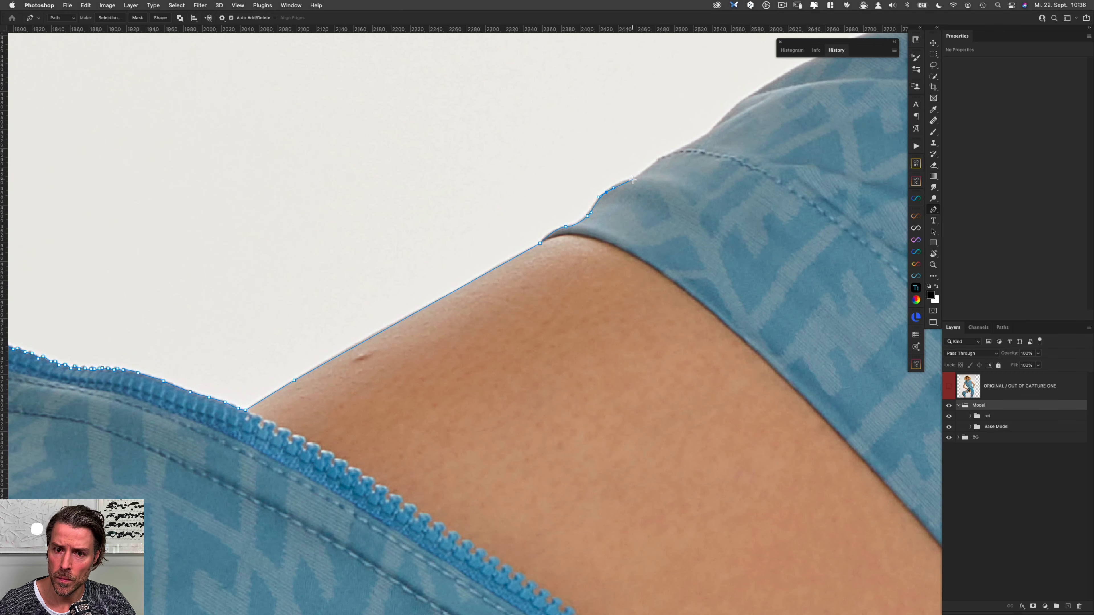
left_click_drag(633, 180, 663, 157)
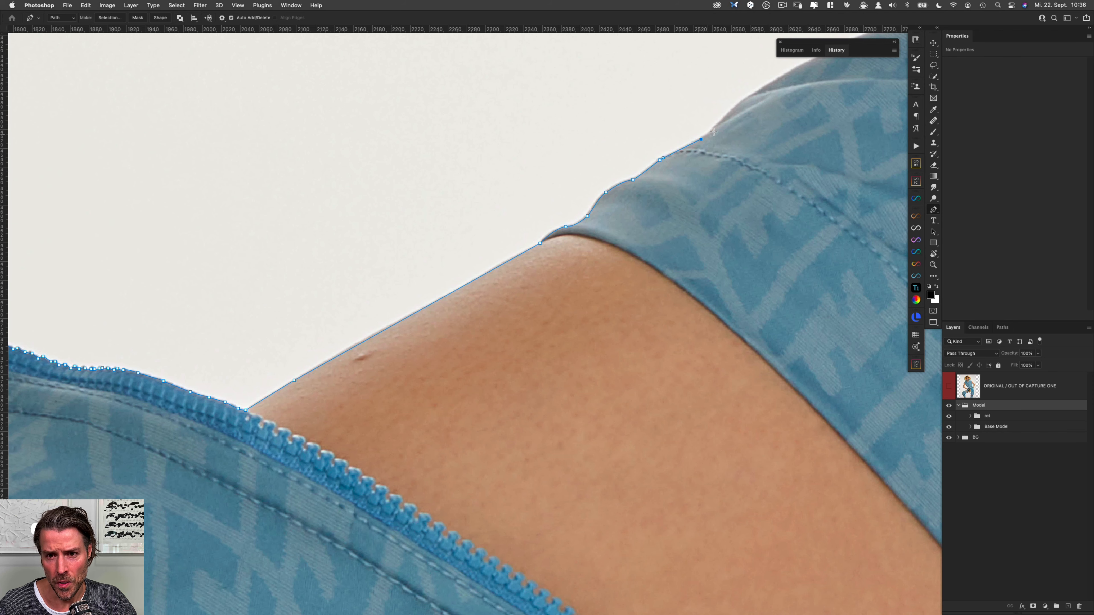
left_click(733, 110)
Trace the curved fabric edge from the stitched seam up to the small protruding fold, adding an anchor to fit the curve.
left_click_drag(755, 63, 593, 164)
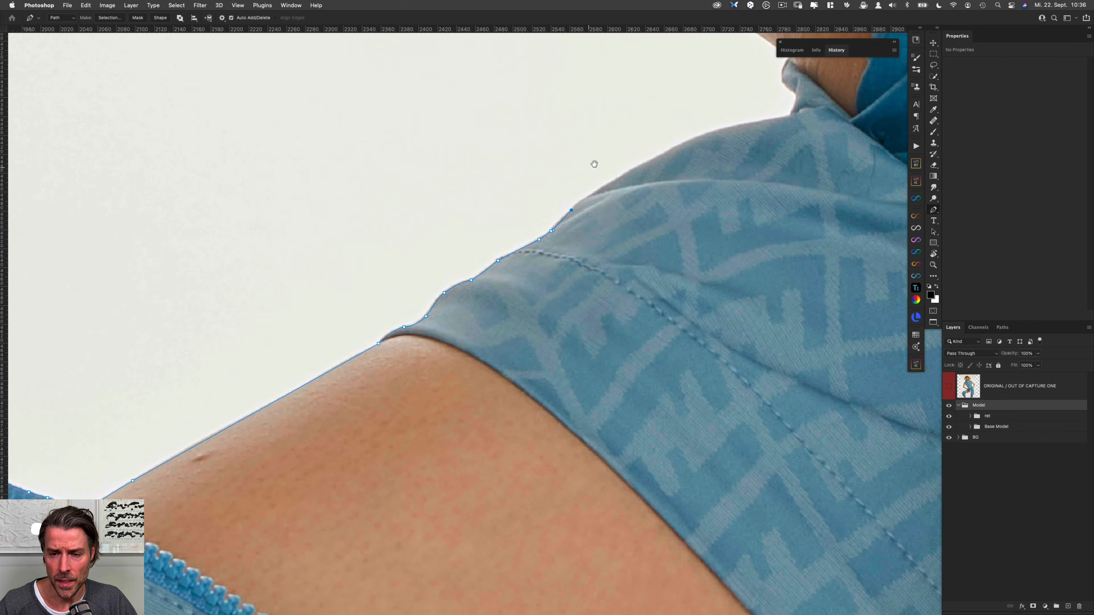
left_click(587, 196)
left_click(604, 187)
left_click(621, 176)
left_click_drag(696, 138, 707, 134)
left_click(790, 116)
left_click(731, 132)
left_click_drag(732, 129, 731, 128)
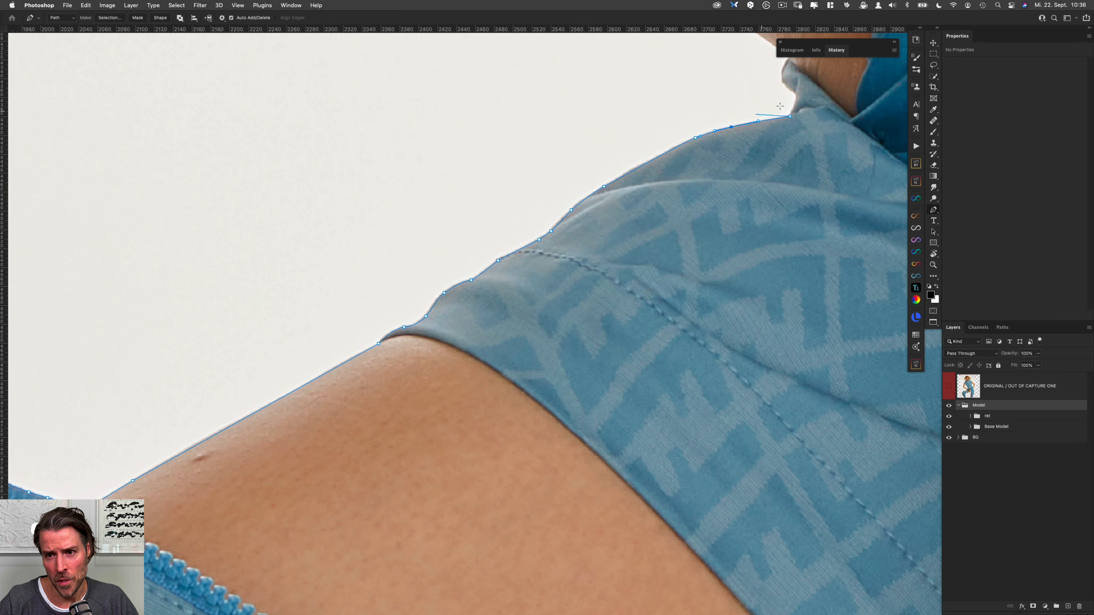
Outline the small protruding fabric fold and begin tracing the forearm's lower edge, adding an anchor to fit its curve.
left_click_drag(791, 81, 681, 335)
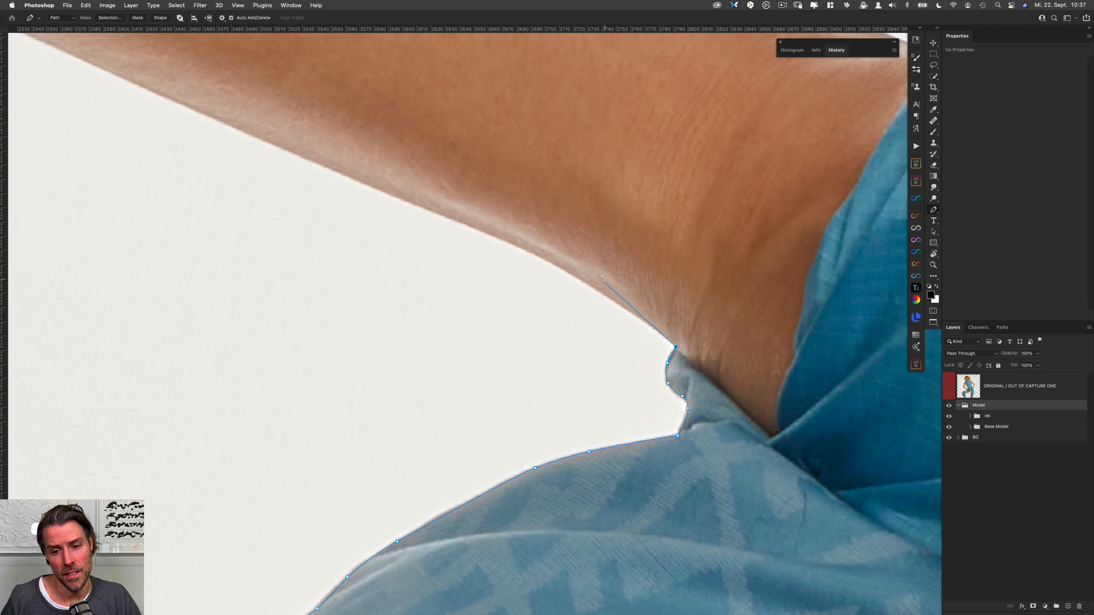
left_click(550, 262)
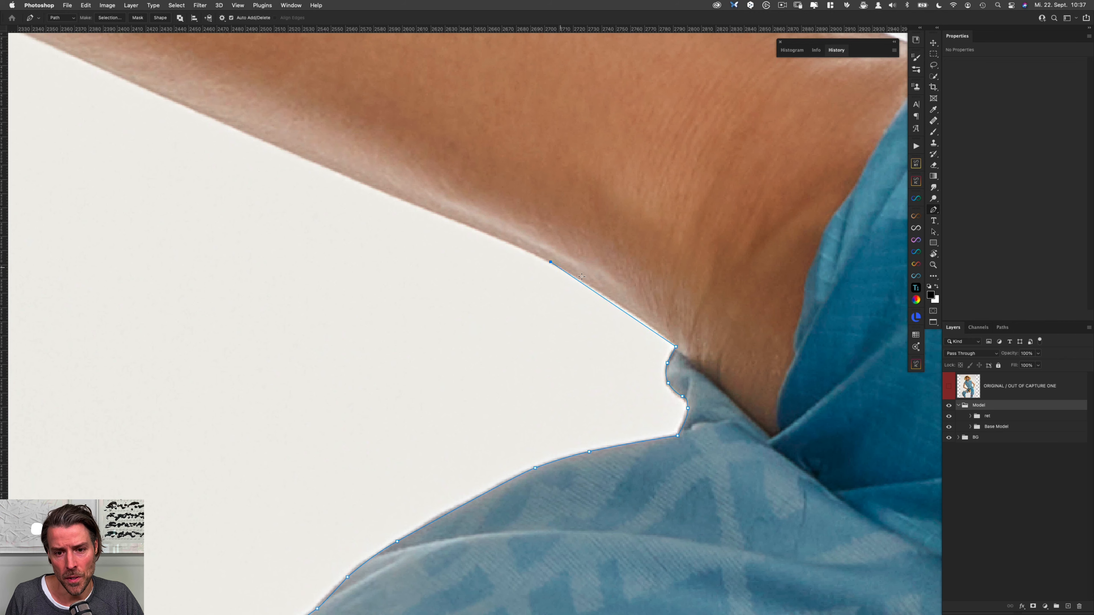
left_click(618, 304)
Extend the path along the forearm's lower edge and add an anchor to match the slight bend.
scroll(618, 305, "up", 5)
scroll(619, 305, "left", 6)
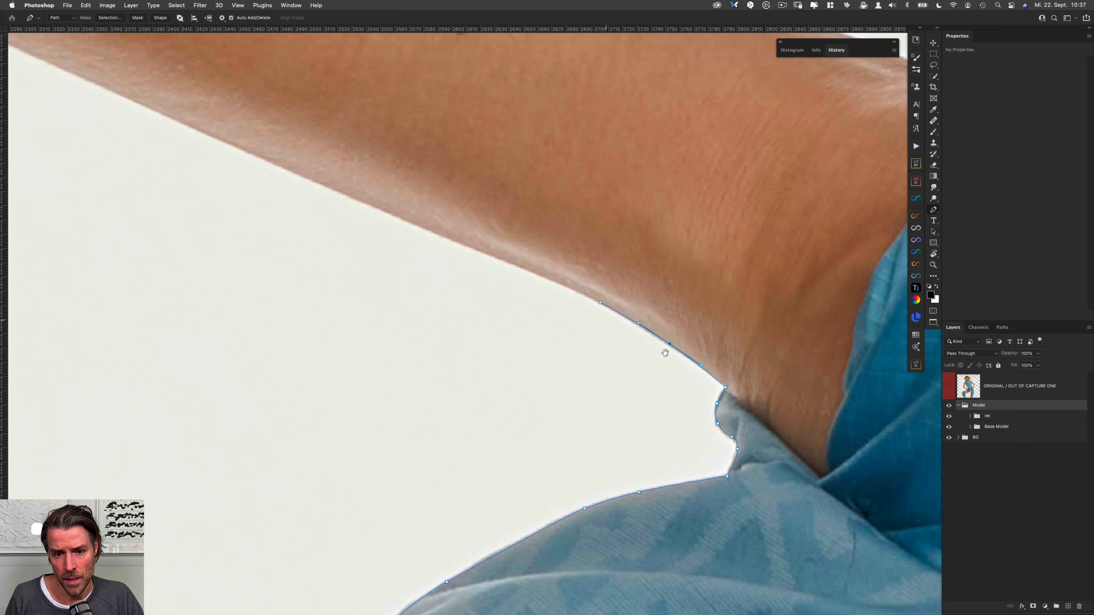
mouse_move(463, 275)
left_mouse_down()
mouse_move(445, 268)
mouse_move(461, 274)
left_mouse_up()
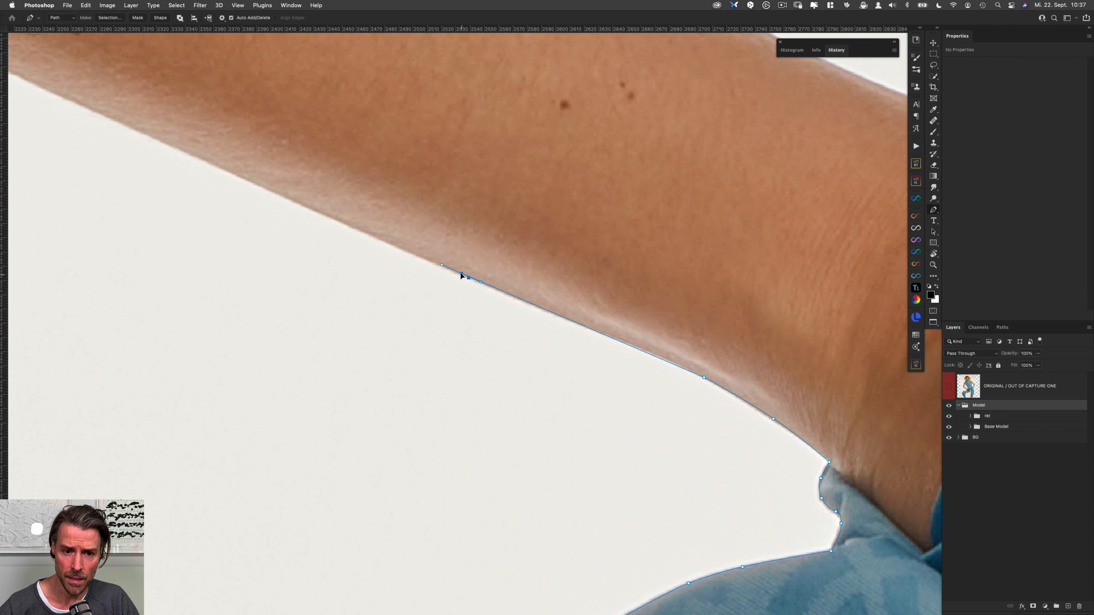
left_click(641, 351)
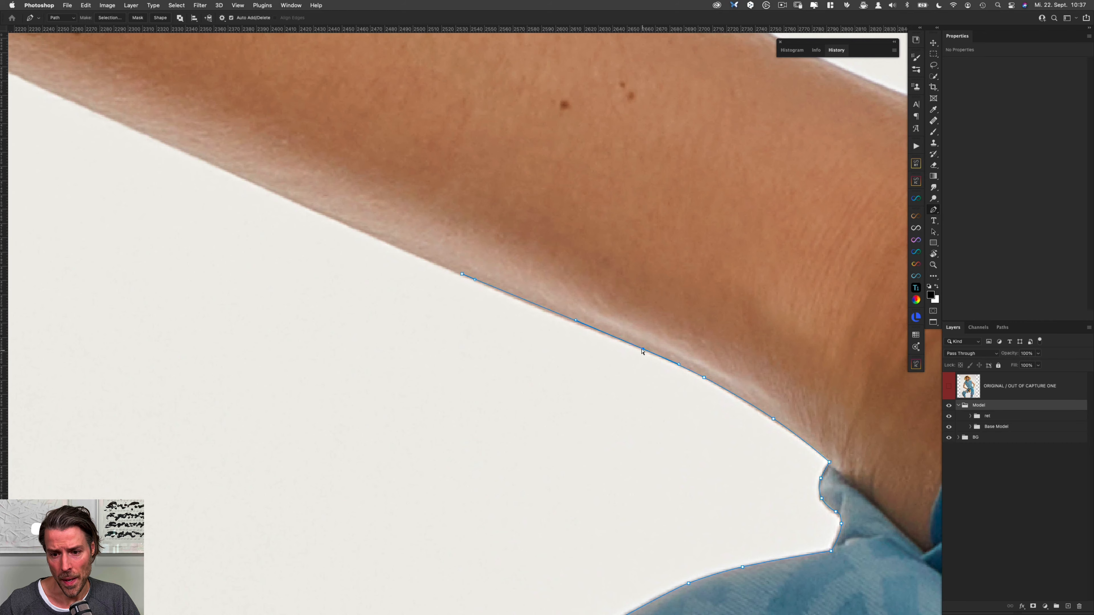
Continue the path along the long, nearly straight underside of the forearm past the single mole.
scroll(259, 190, "up", 4)
scroll(258, 189, "left", 7)
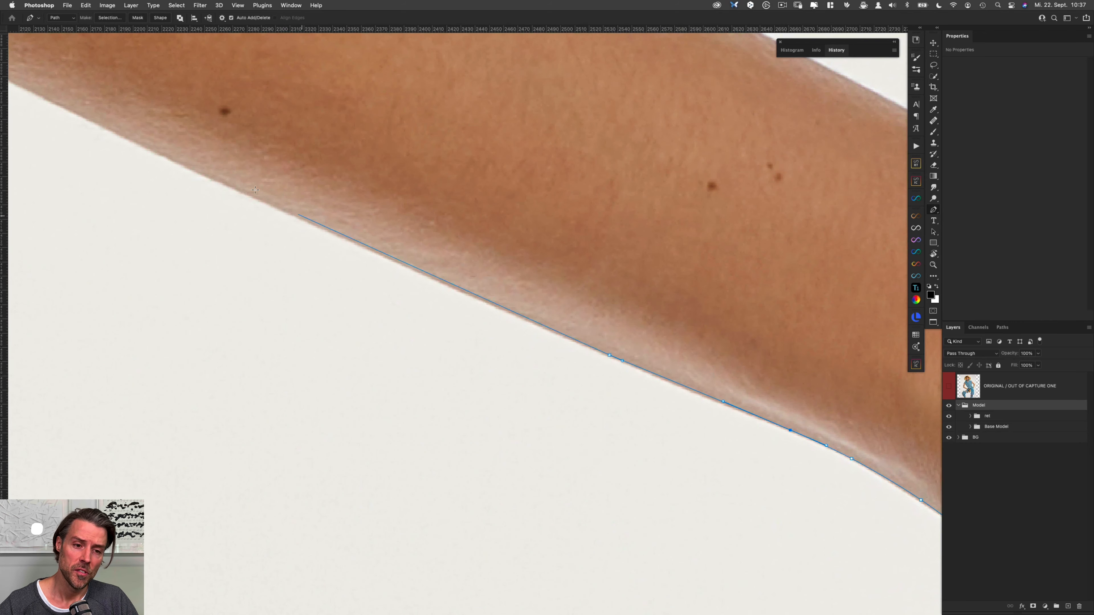
left_click(224, 182)
left_click_drag(252, 179, 496, 287)
left_click(239, 184)
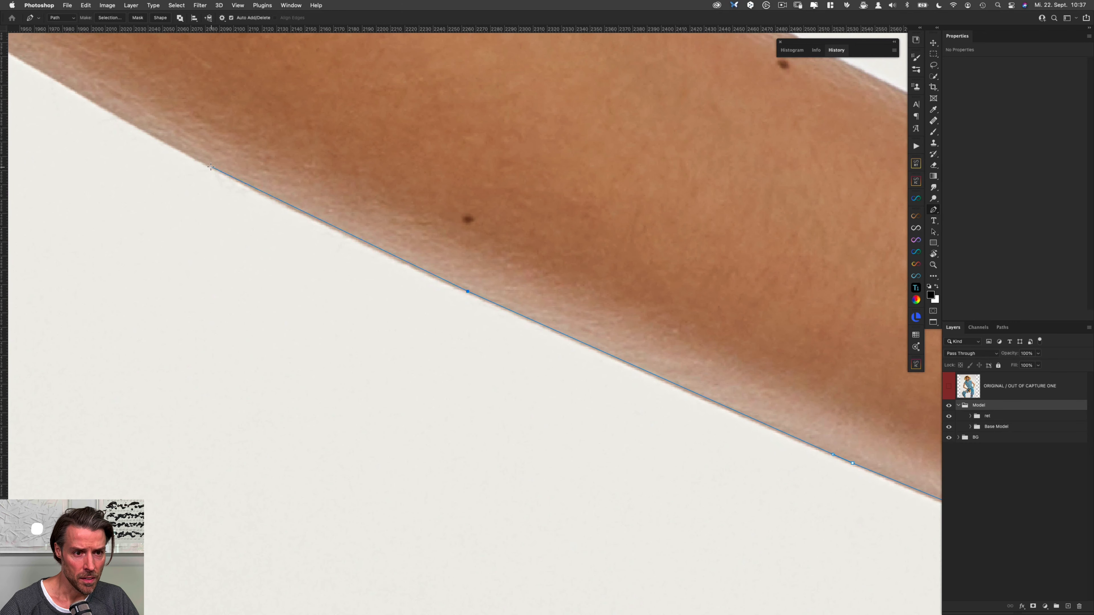
left_click(210, 166)
left_click(181, 149)
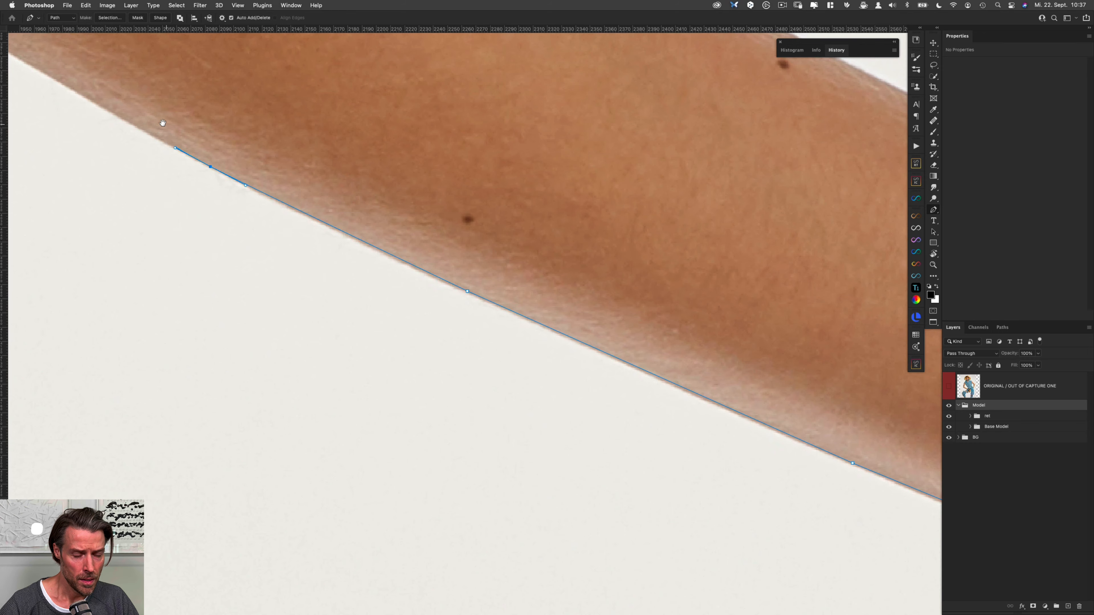
Trace the remaining forearm underside to the start of the elbow's curve.
scroll(241, 194, "up", 10)
scroll(241, 194, "left", 13)
left_click_drag(202, 204, 176, 192)
scroll(233, 210, "up", 9)
scroll(232, 210, "left", 12)
left_click(256, 251)
left_click_drag(257, 251, 184, 200)
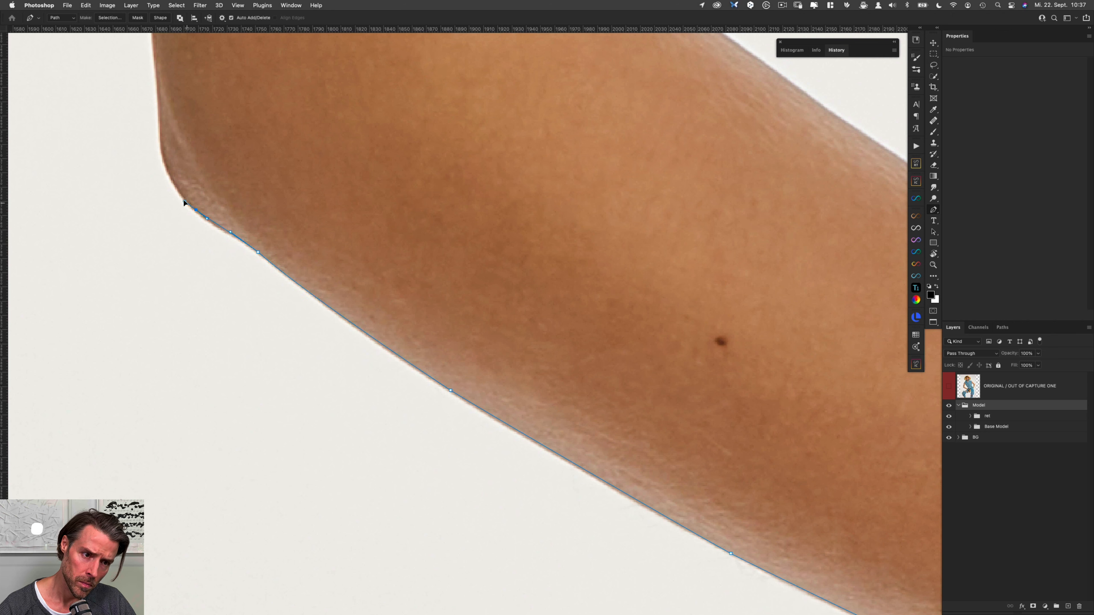
Curve the path around the elbow and fit an added anchor to the edge just above it.
left_click_drag(156, 131, 162, 153)
left_click_drag(167, 75, 214, 236)
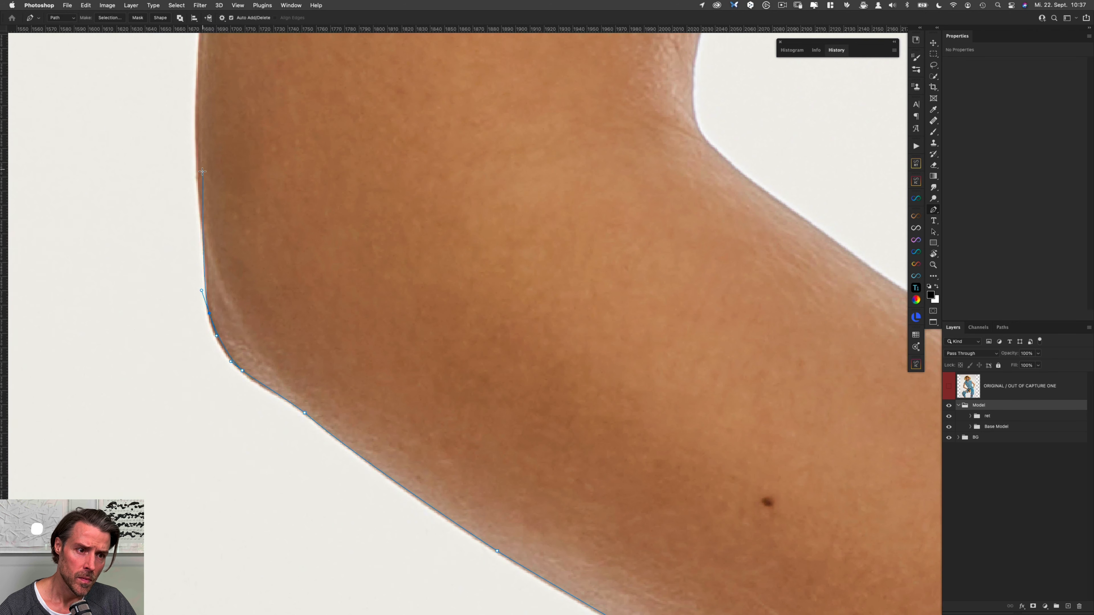
left_click_drag(198, 170, 196, 157)
left_click(202, 255)
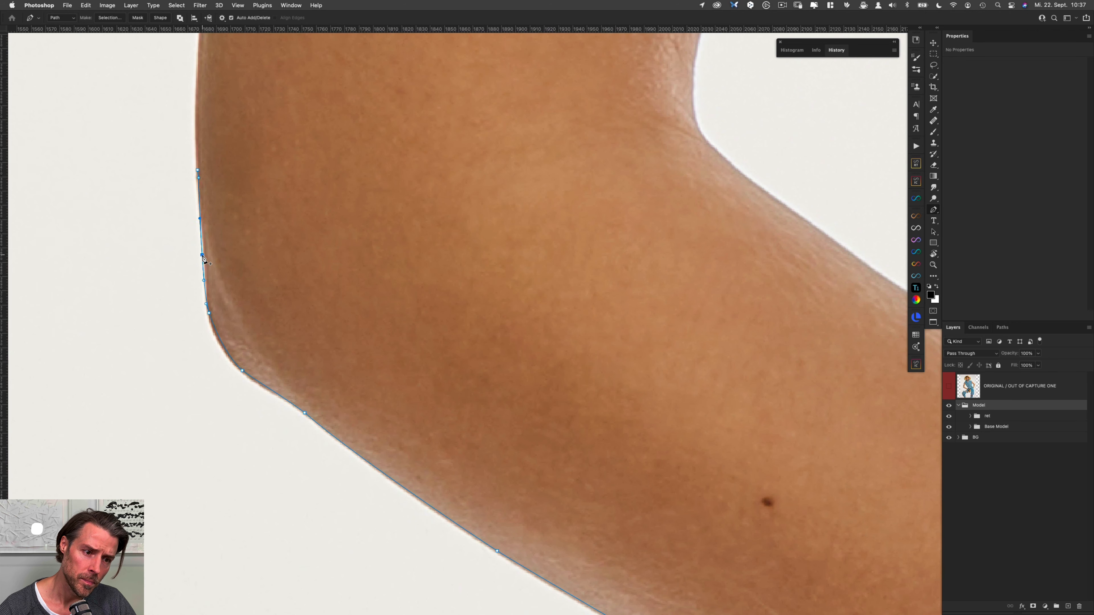
left_click_drag(201, 255, 204, 255)
Trace the outer edge of the arm above the elbow and add an anchor midway to follow its curve.
left_click_drag(218, 143, 256, 313)
left_click_drag(238, 220, 239, 183)
left_click_drag(278, 135, 254, 363)
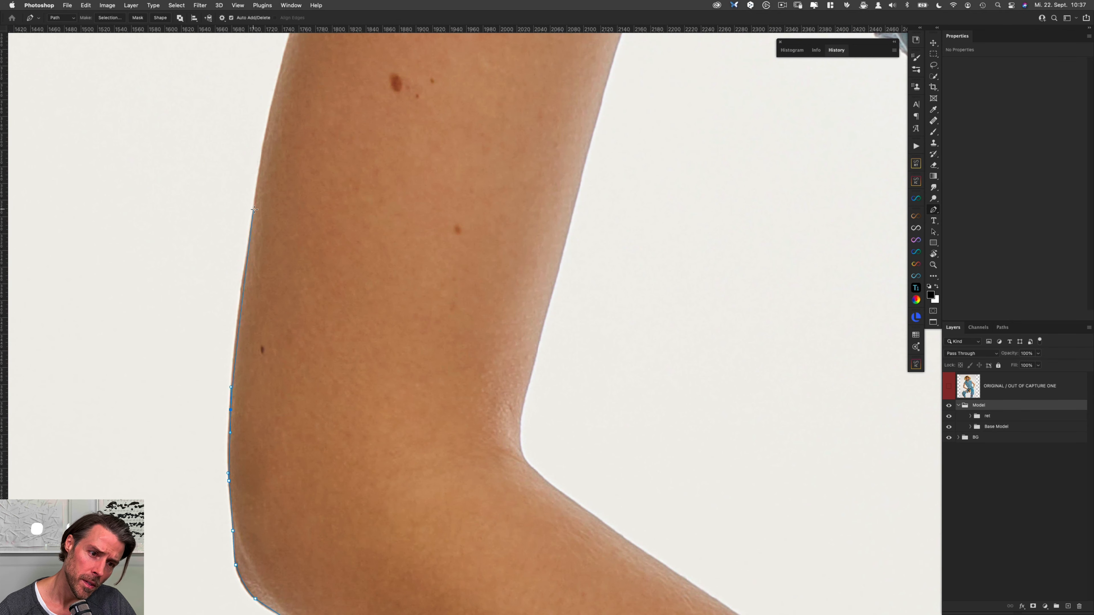
left_click(242, 301)
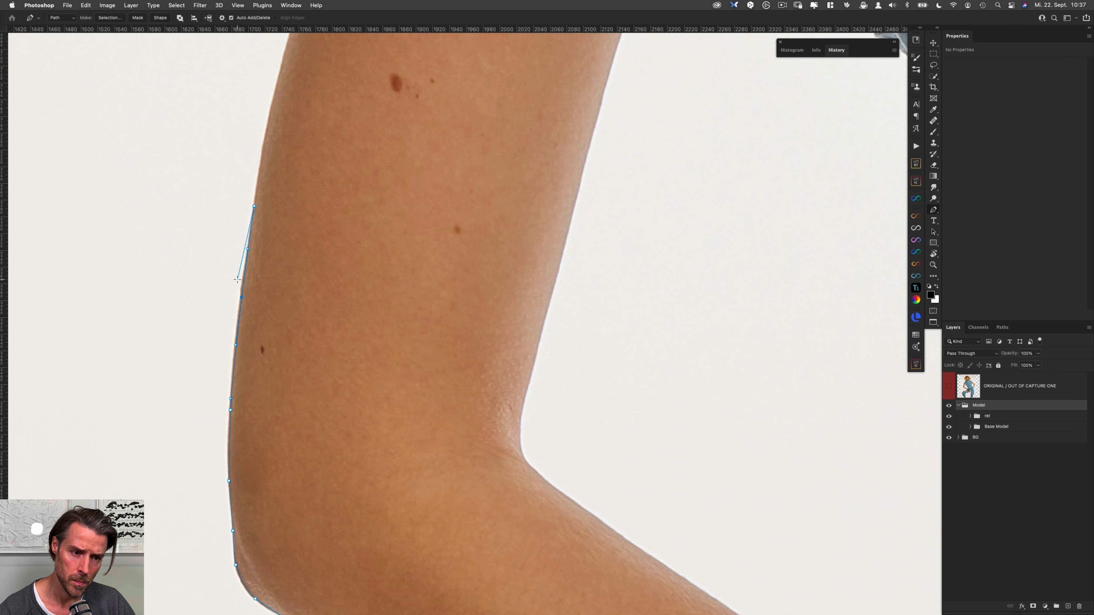
Extend the path up the outer edge of the upper arm past the large mole, refining the anchor beside it.
left_click_drag(278, 142, 288, 236)
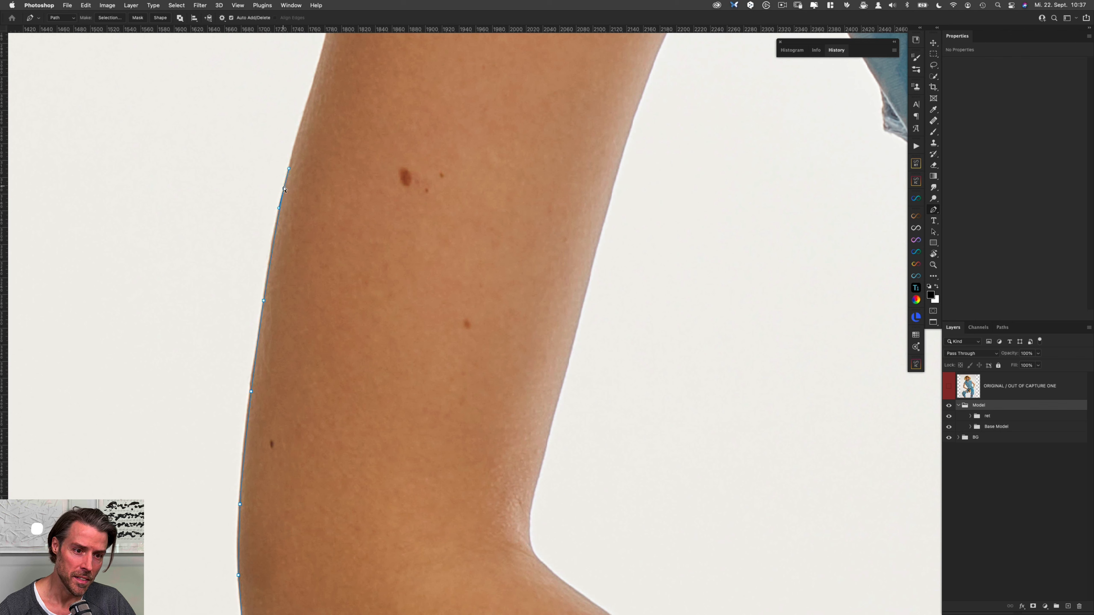
left_click_drag(282, 187, 283, 190)
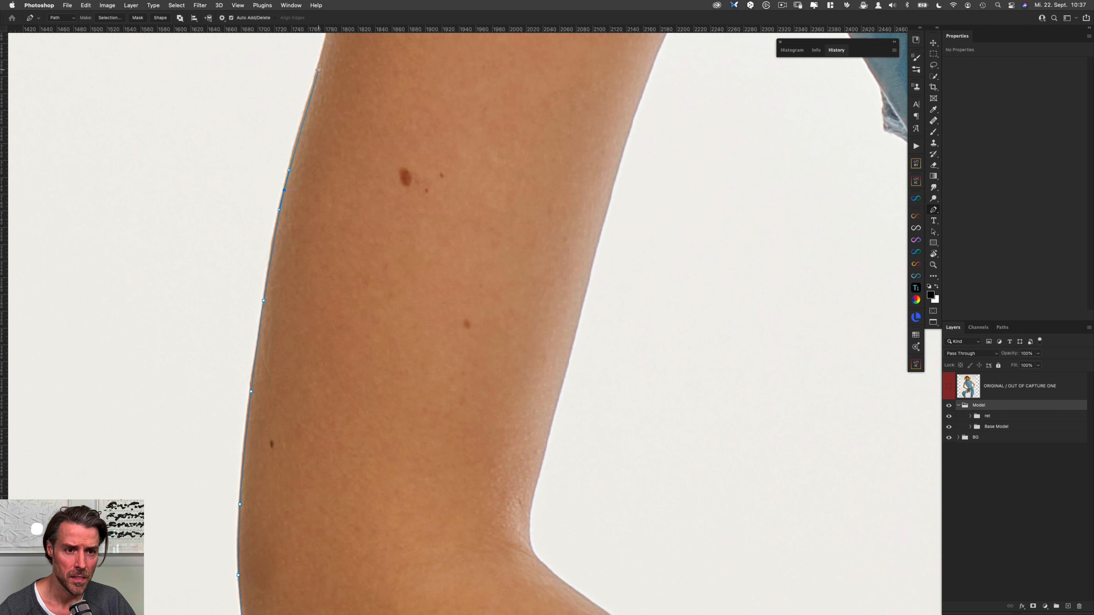
left_click_drag(328, 59, 286, 282)
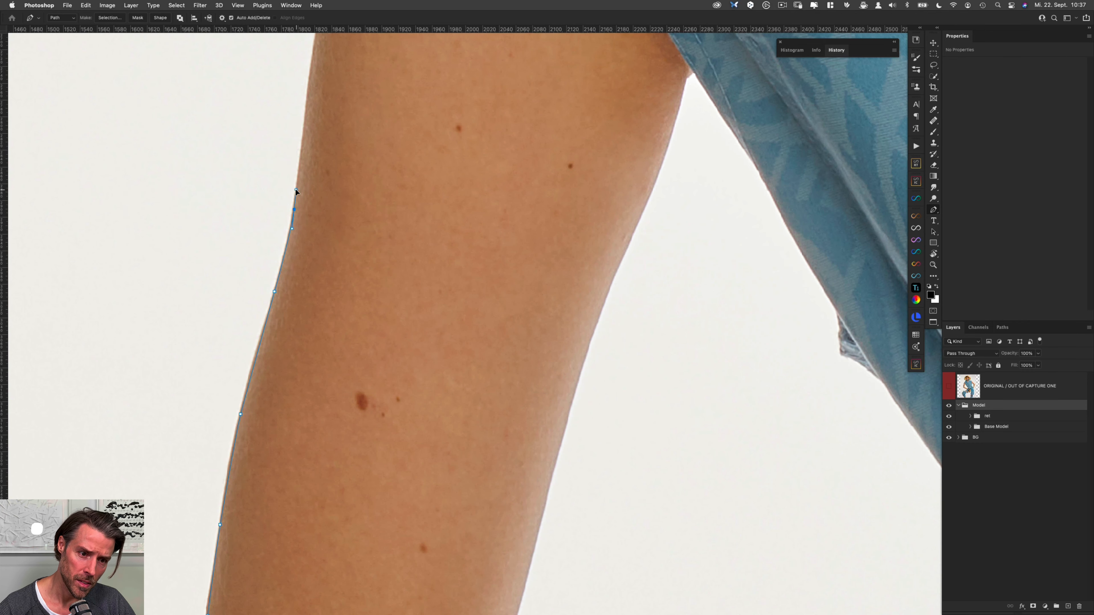
Trace the outer edge of the upper arm up to just below the sleeve hem with curved anchors.
scroll(302, 215, "up", 5)
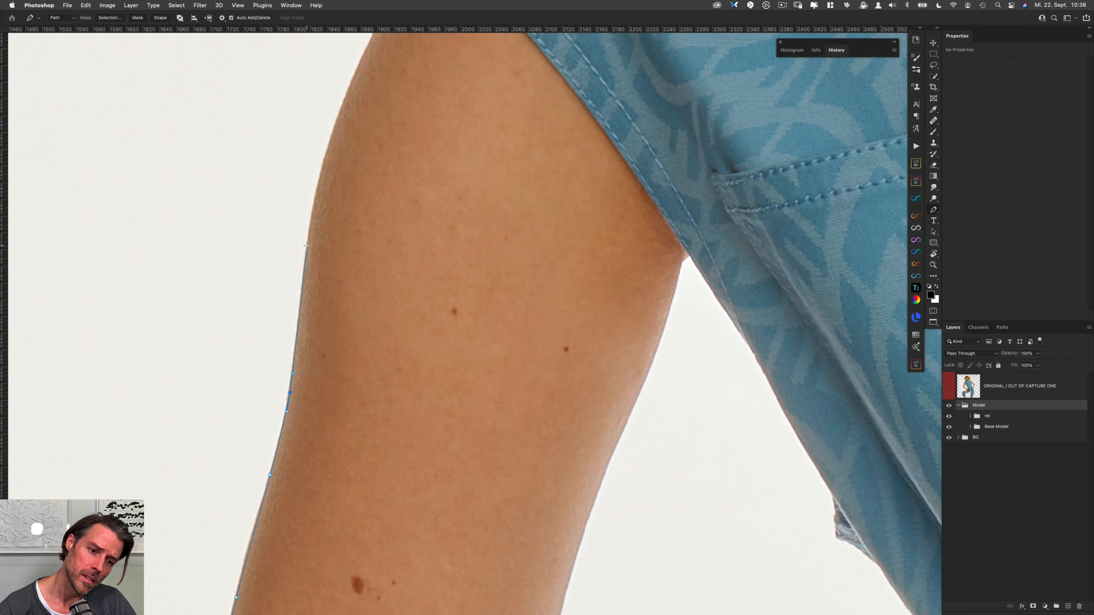
left_click_drag(307, 244, 307, 254)
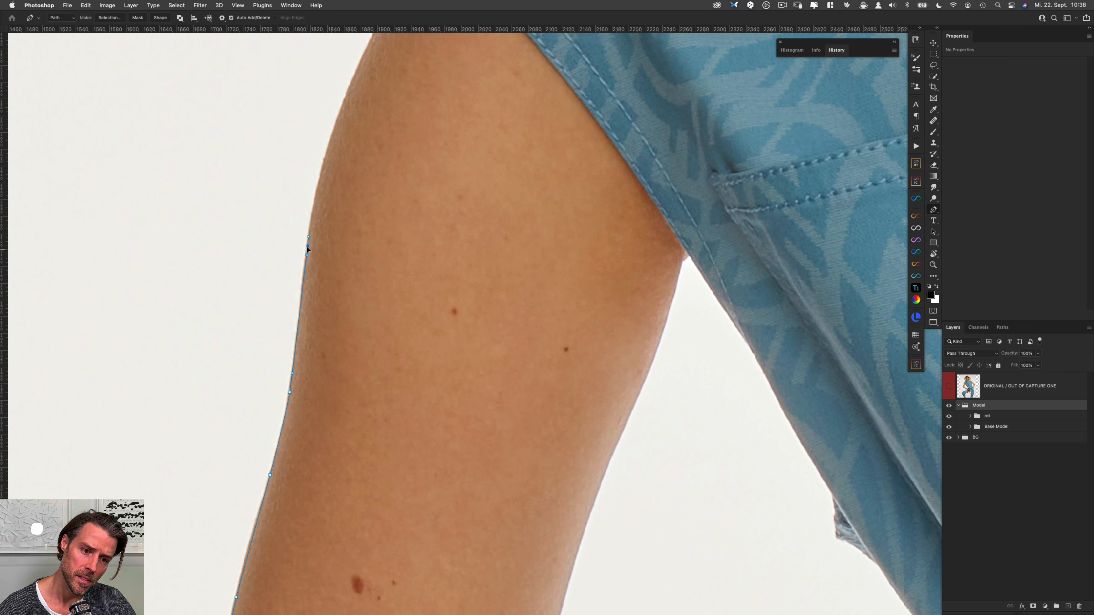
left_click_drag(336, 123, 354, 73)
scroll(353, 77, "up", 5)
scroll(353, 77, "right", 2)
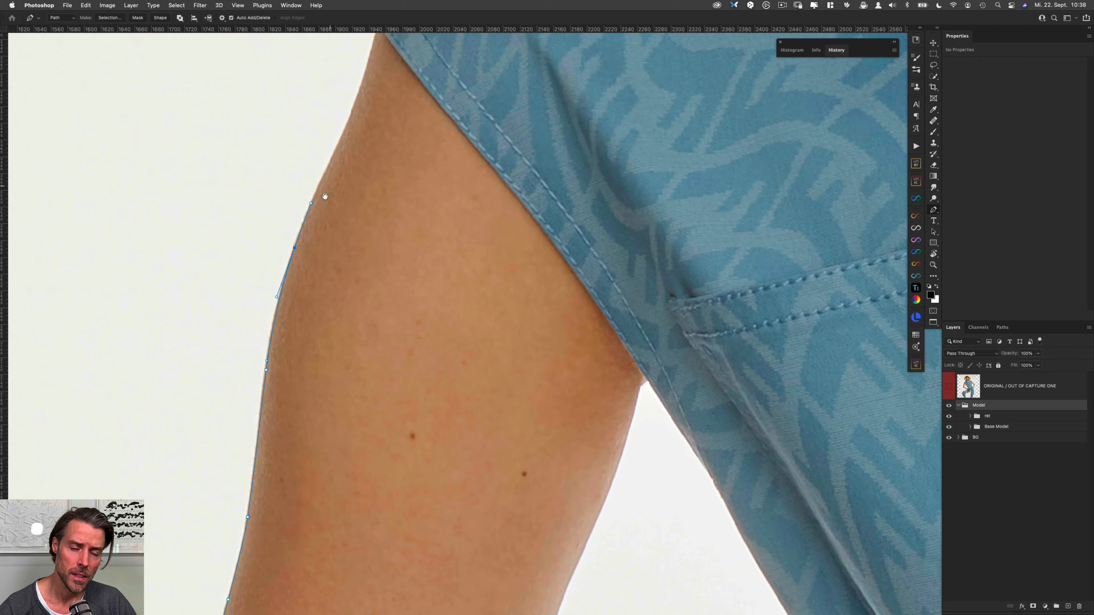
left_click_drag(335, 152, 338, 141)
left_click_drag(357, 95, 359, 88)
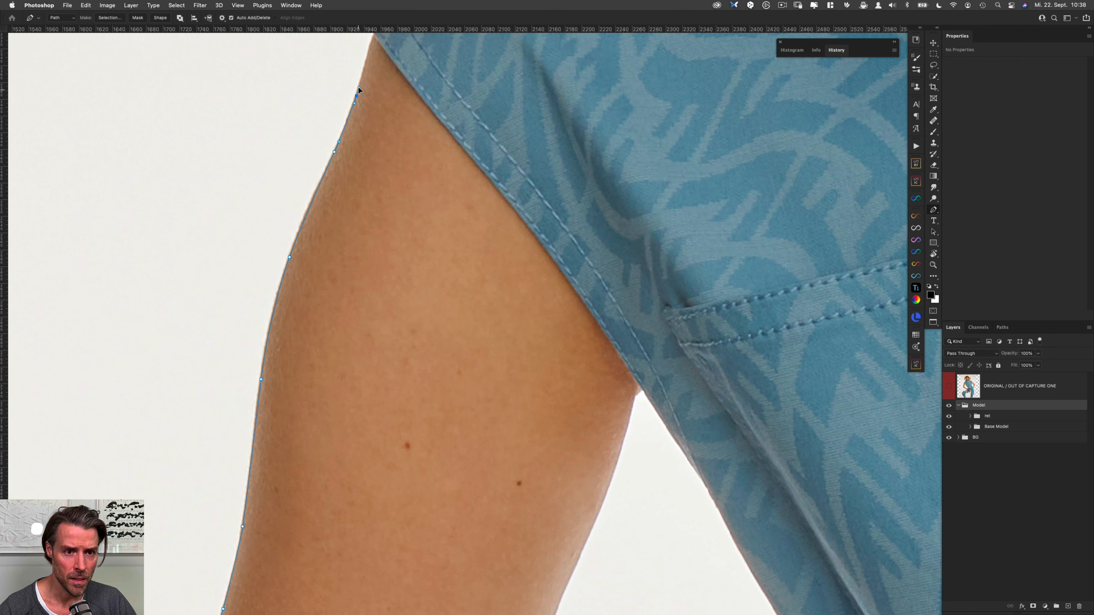
Extend the path around the corner of the sleeve hem and along the first part of the shoulder.
scroll(359, 108, "up", 3)
scroll(359, 108, "right", 1)
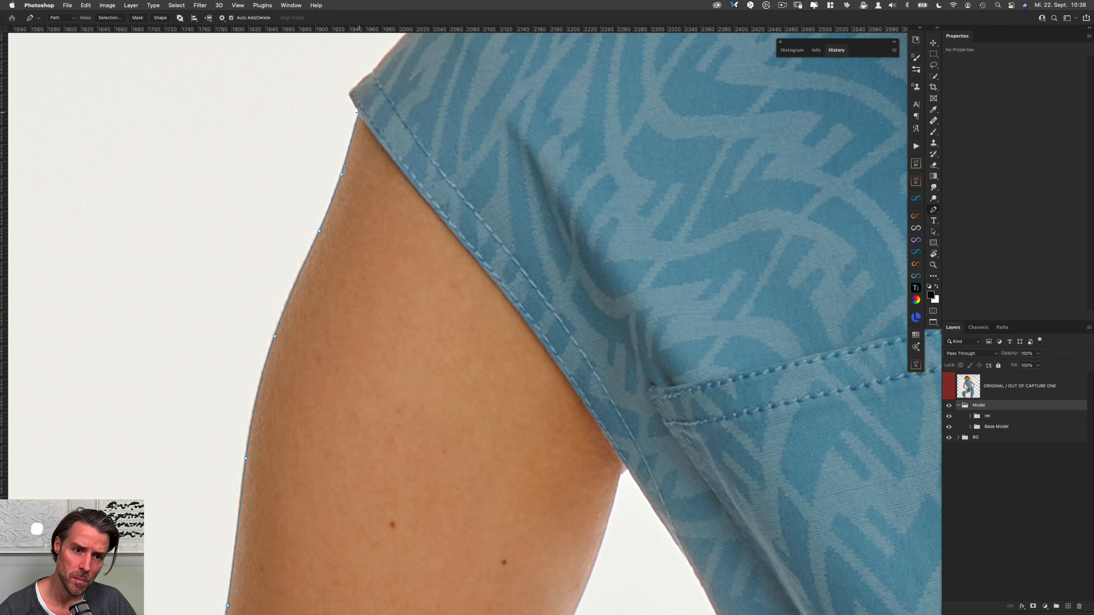
left_click_drag(351, 93, 373, 73)
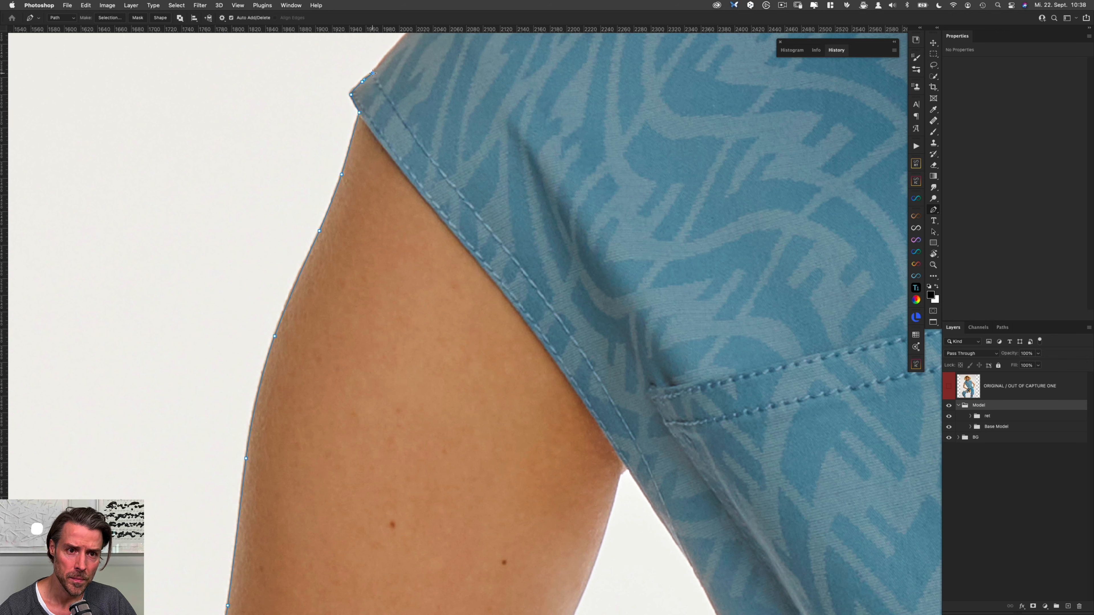
scroll(366, 129, "up", 6)
scroll(366, 129, "right", 3)
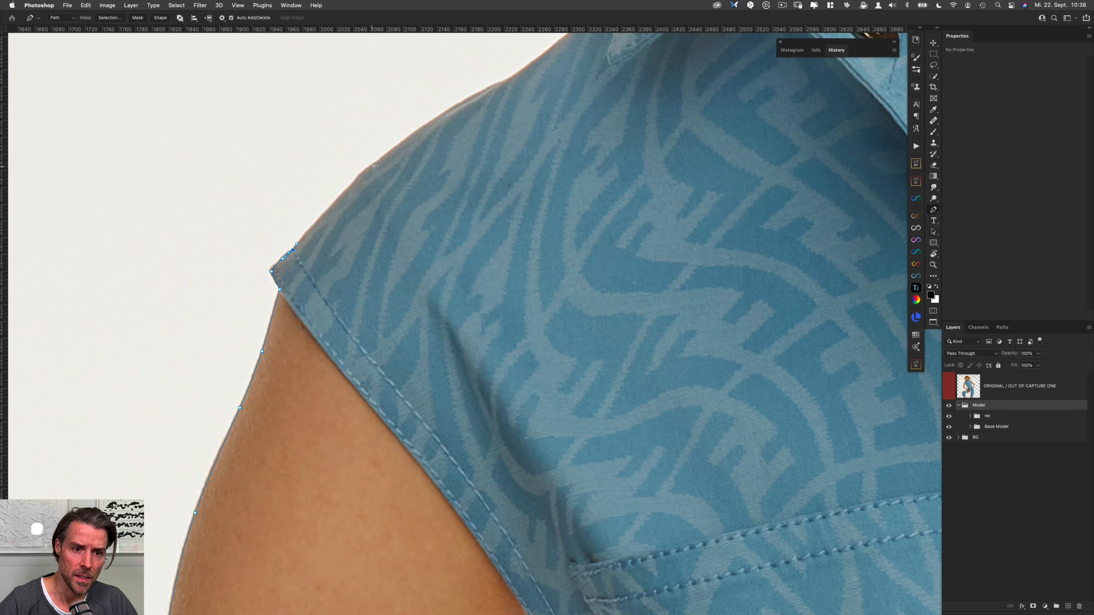
left_click(360, 177)
left_click_drag(405, 139, 409, 136)
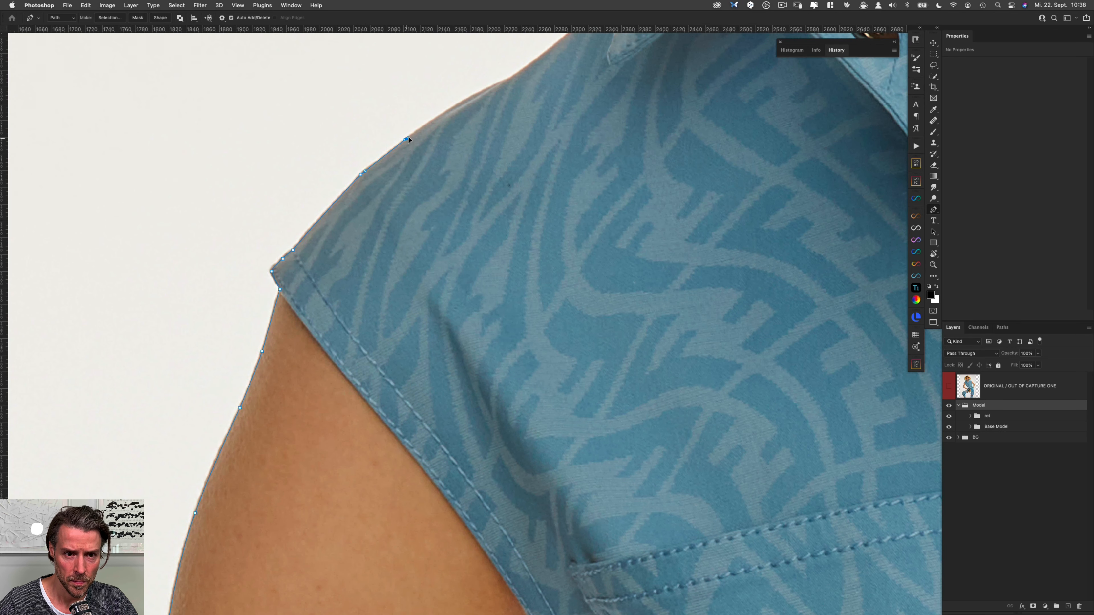
Trace the rest of the shoulder to the collar and follow the collar's edge up to the hat brim.
left_click(503, 81)
left_click_drag(514, 77, 421, 196)
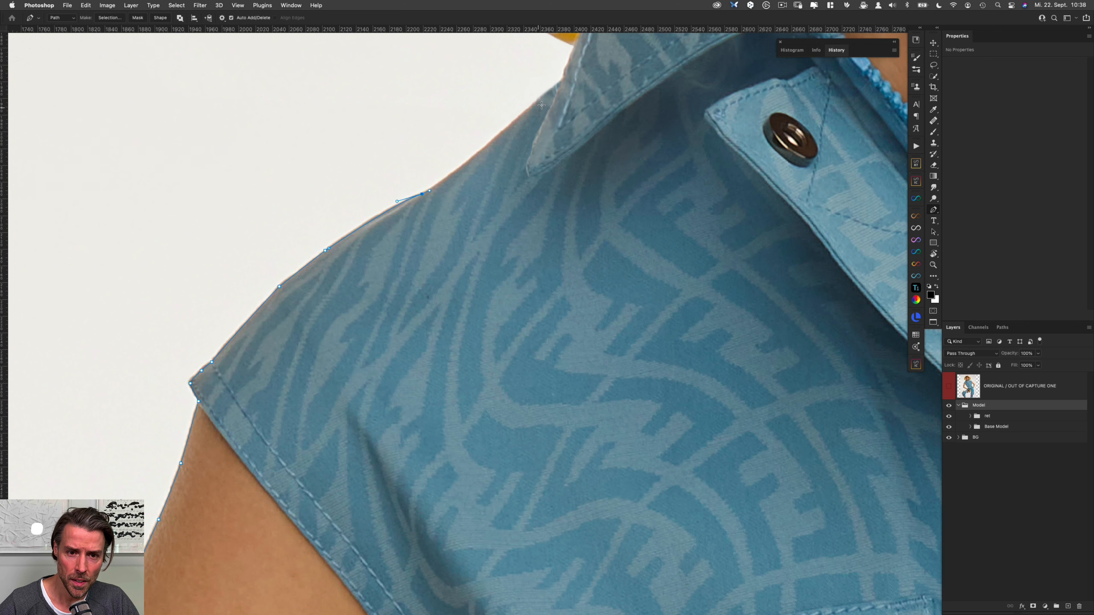
left_click_drag(487, 145, 520, 116)
left_click_drag(575, 70, 464, 229)
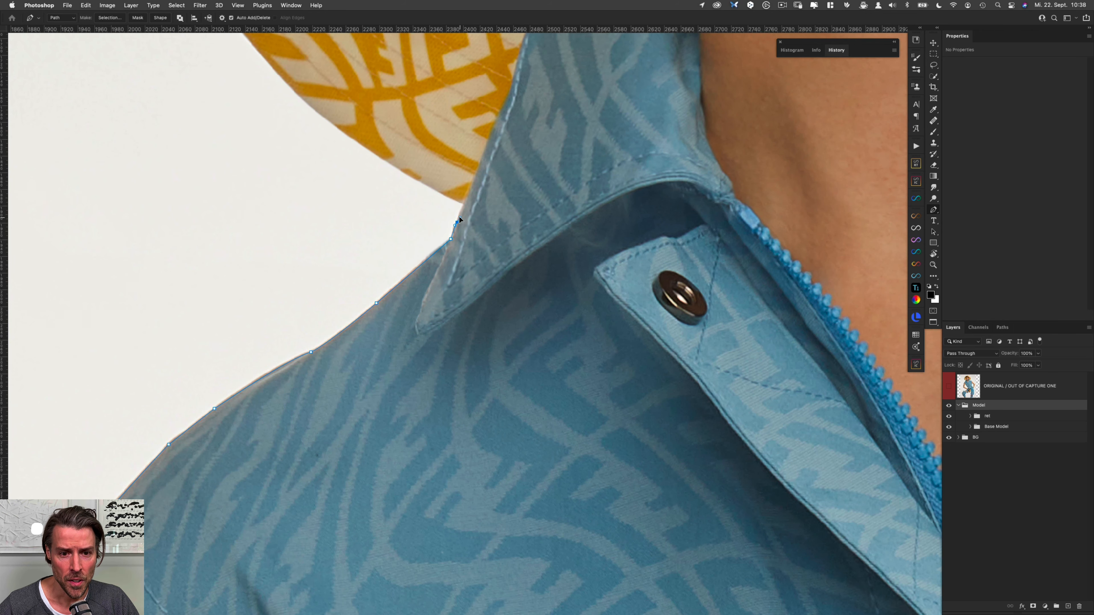
left_click(463, 203)
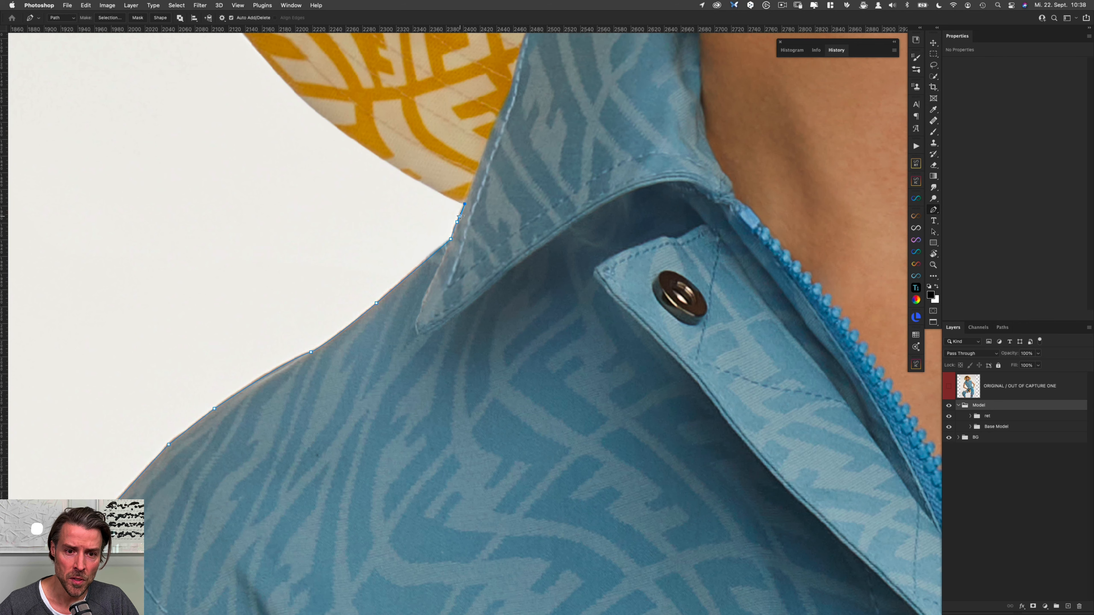
left_click(461, 213)
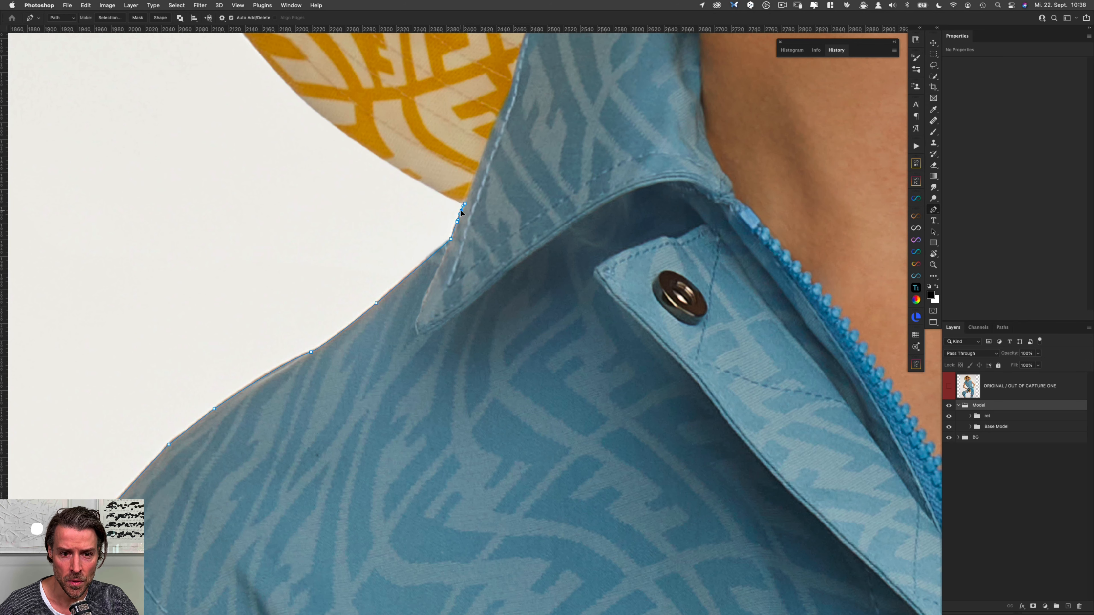
left_click_drag(461, 211, 447, 326)
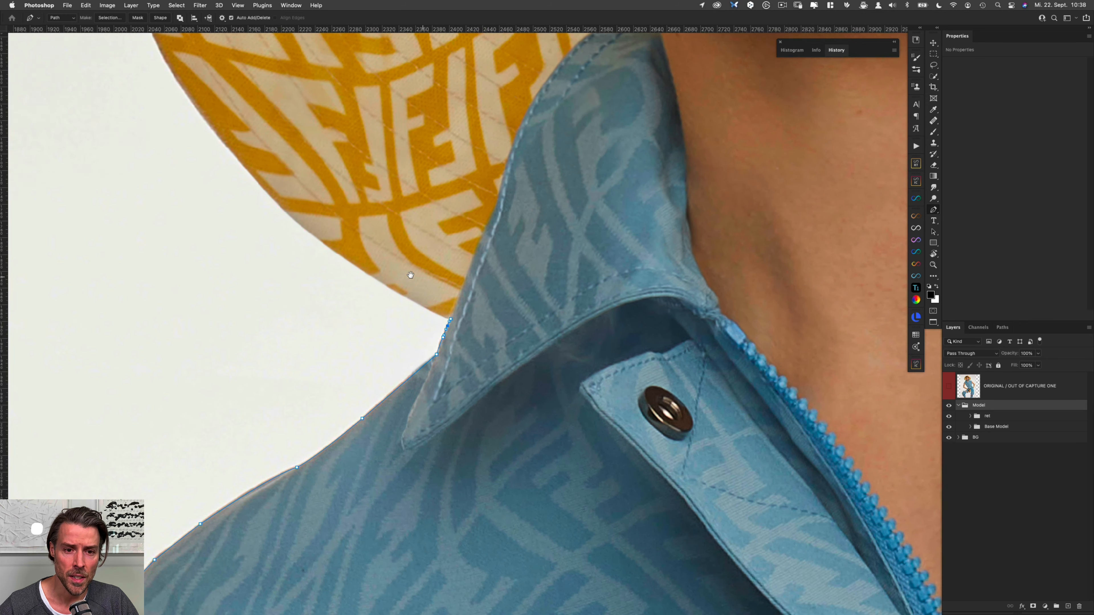
Trace the hat brim's lower curve outward from the collar, correcting the path with an added anchor near the collar.
left_click(350, 261)
left_click(387, 287)
left_click(314, 235)
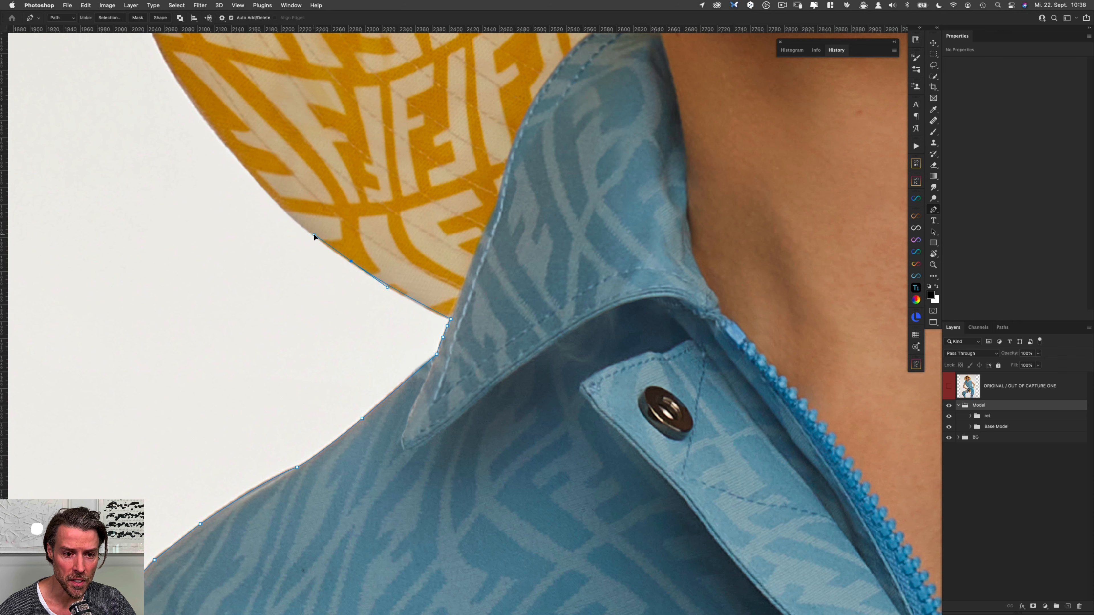
left_click(406, 295)
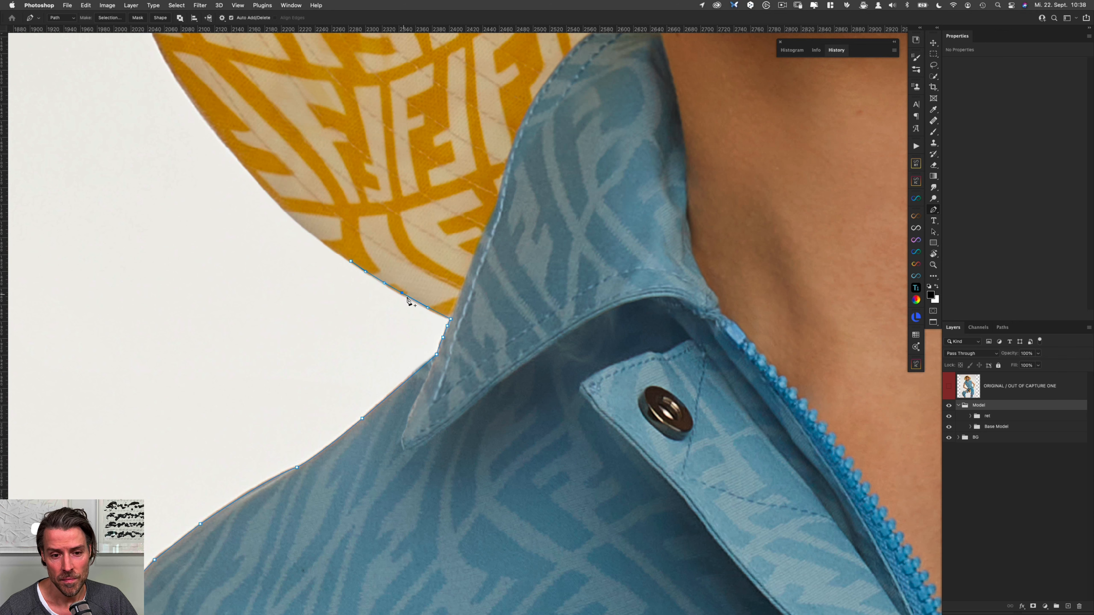
left_click_drag(406, 295, 400, 293)
left_click(314, 234)
left_click_drag(286, 211, 187, 97)
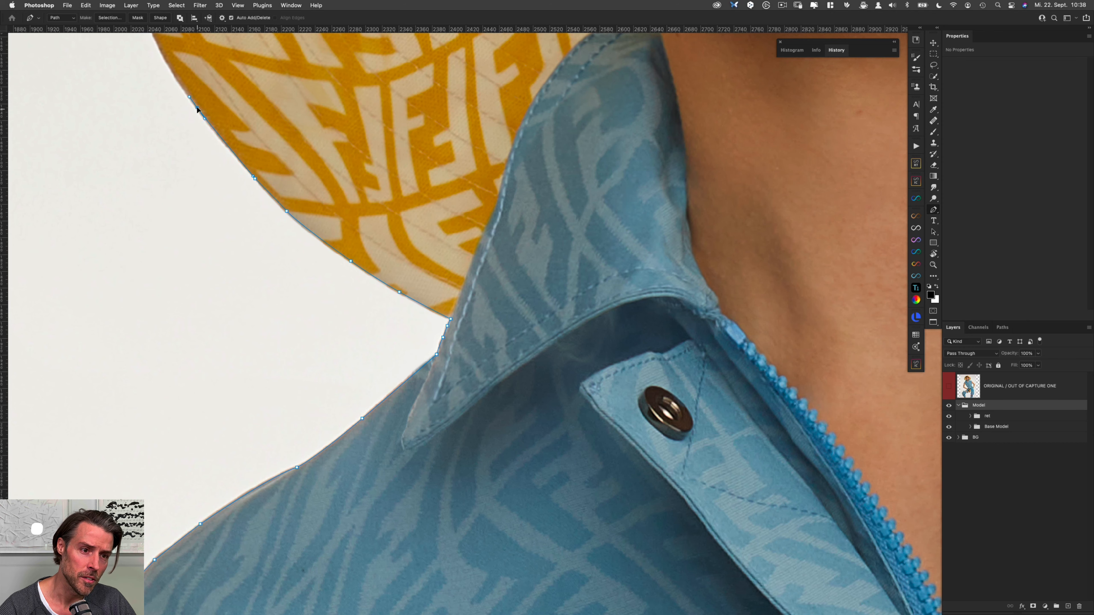
Continue the path up the lower outer side of the hat brim to the level of the mouth.
scroll(194, 69, "up", 10)
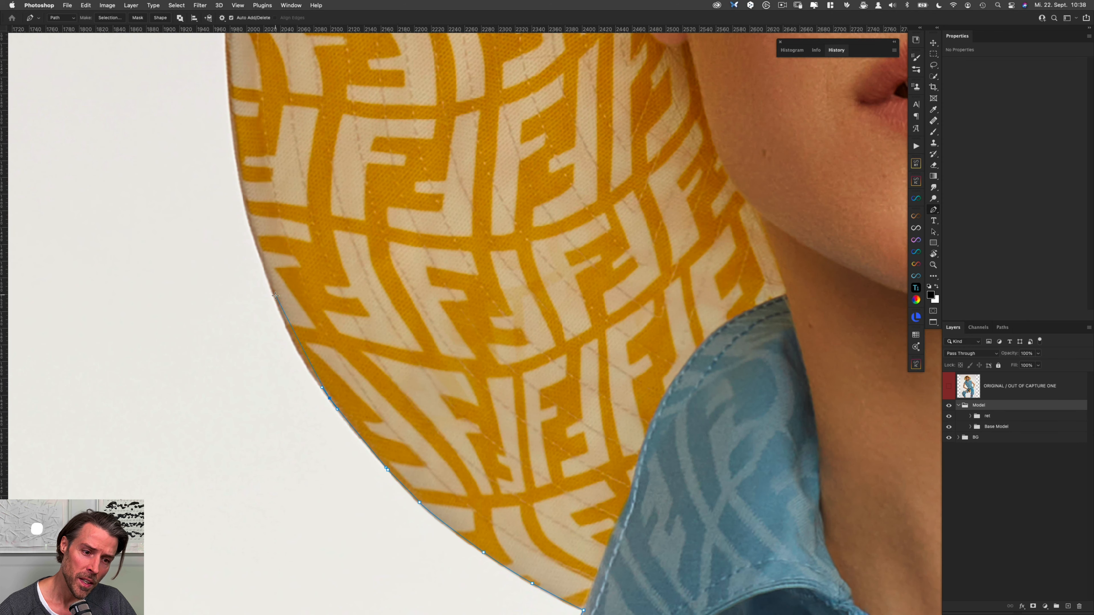
left_click_drag(272, 289, 261, 257)
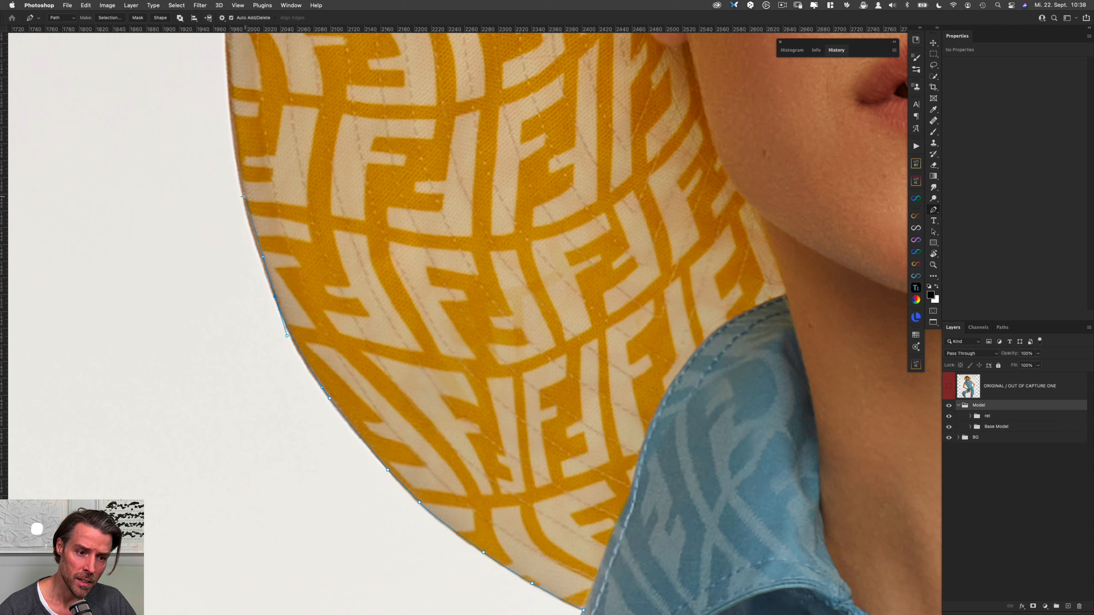
left_click_drag(243, 199, 241, 184)
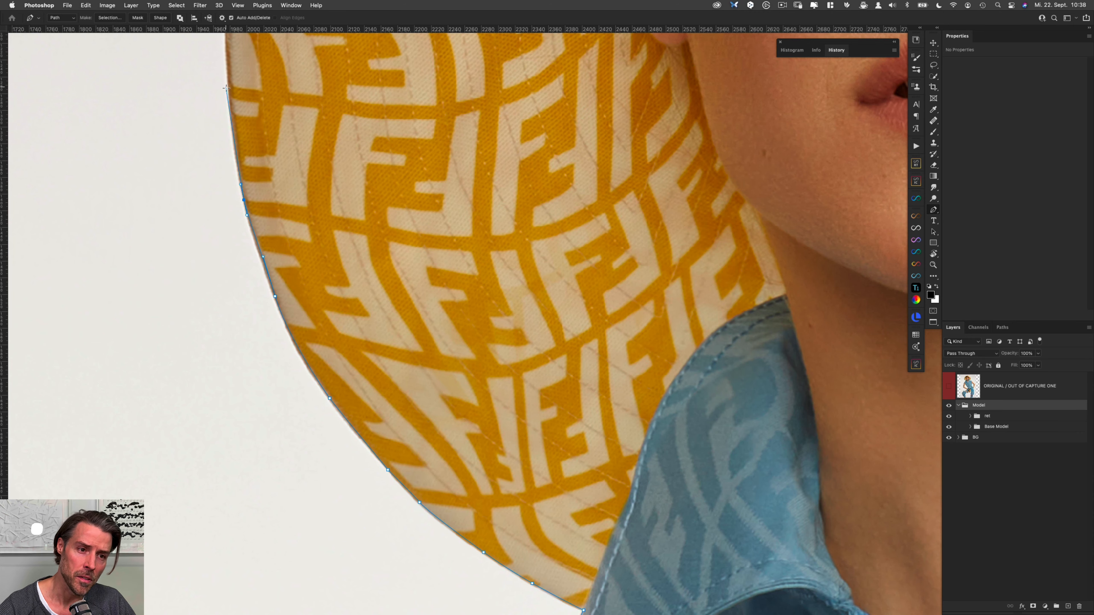
left_click(228, 63)
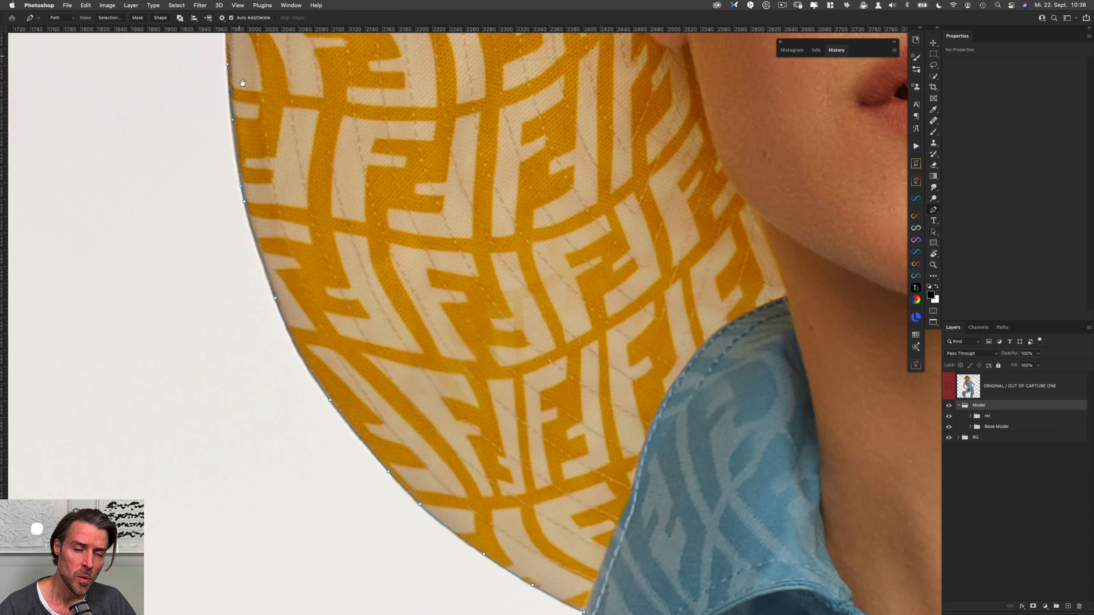
Trace the outer side of the hat brim upward alongside the ear with curved anchors.
scroll(228, 65, "up", 8)
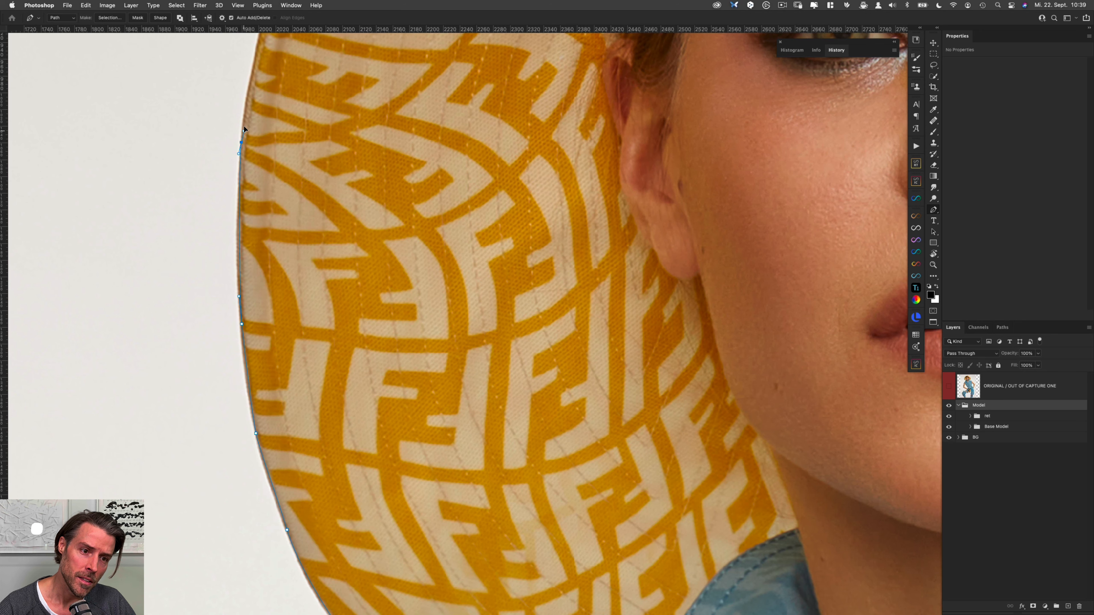
left_click_drag(244, 117, 246, 105)
scroll(248, 112, "up", 6)
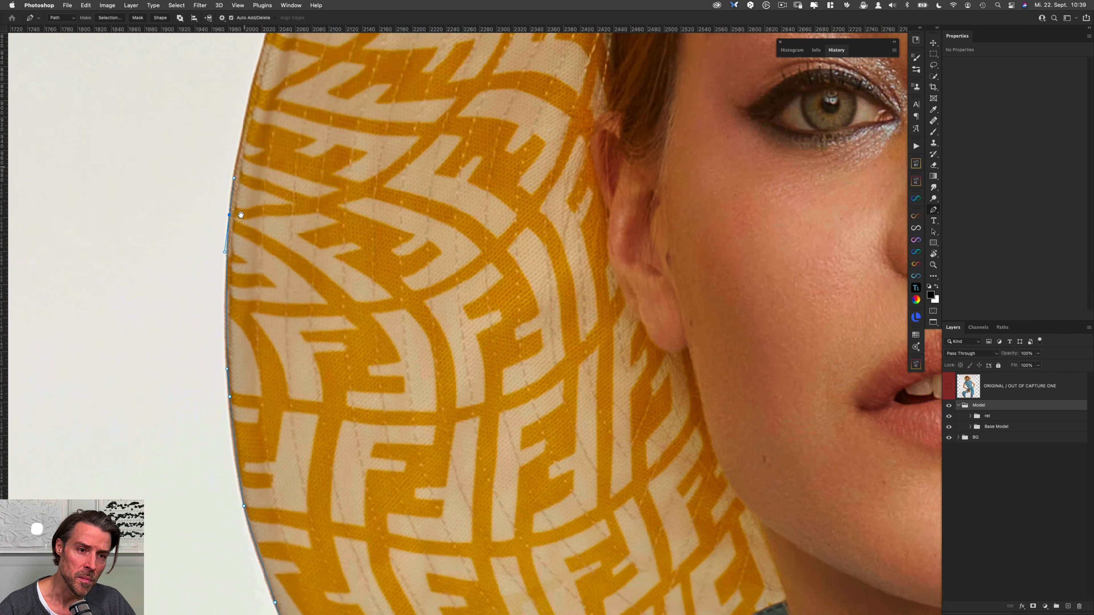
left_click_drag(255, 151, 260, 136)
scroll(288, 51, "up", 5)
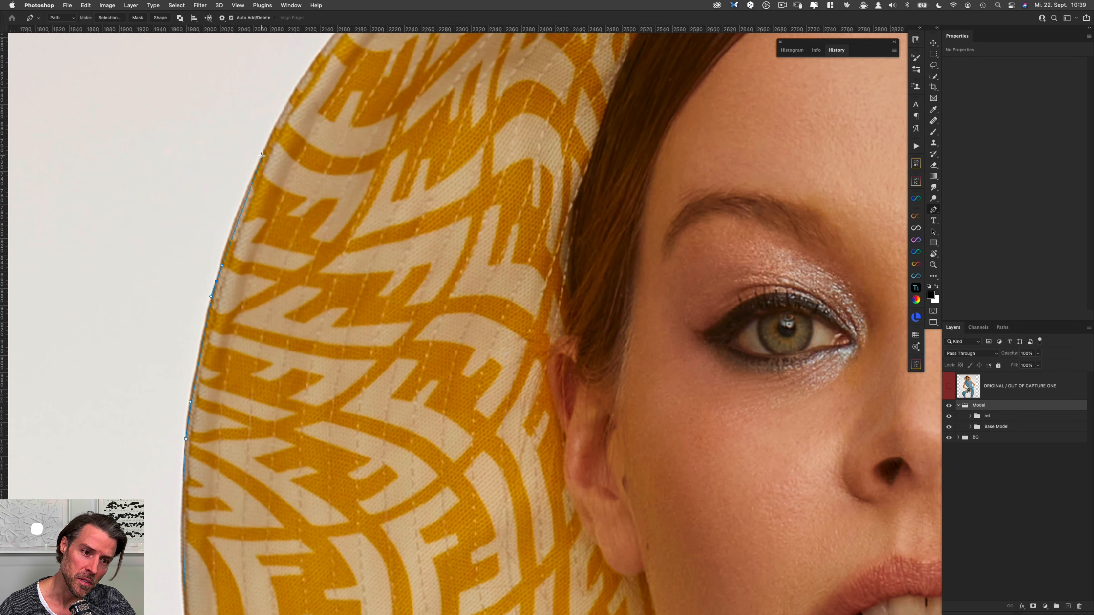
Follow the hat brim's upper curve from eye level to above the hairline with closely spaced curved anchors.
left_click_drag(275, 135, 235, 199)
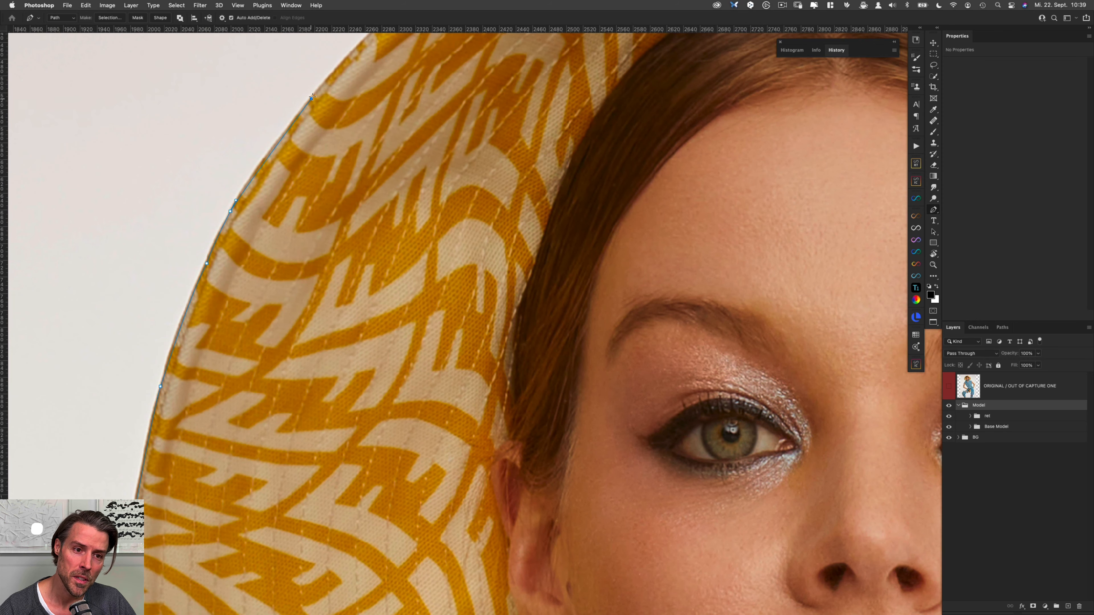
left_click_drag(311, 99, 243, 190)
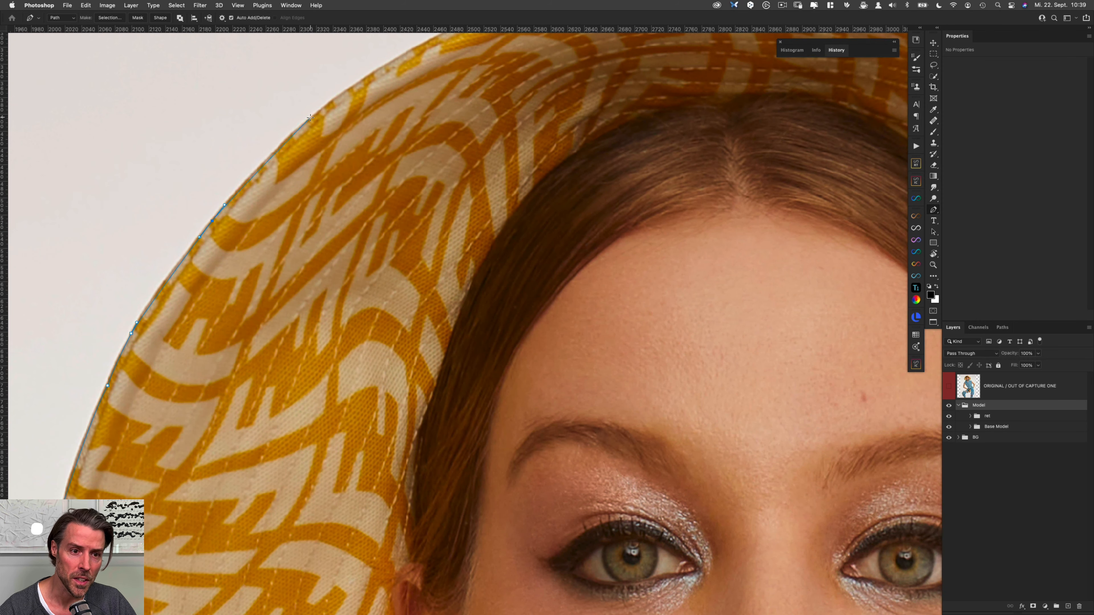
left_click_drag(293, 133, 308, 122)
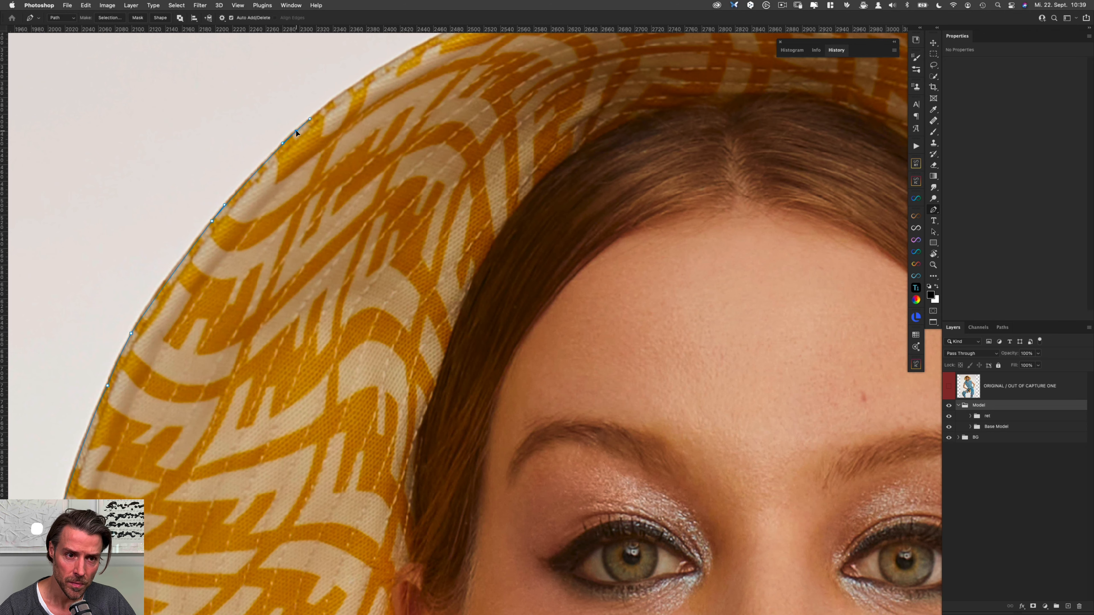
scroll(320, 112, "right", 3)
scroll(320, 112, "up", 2)
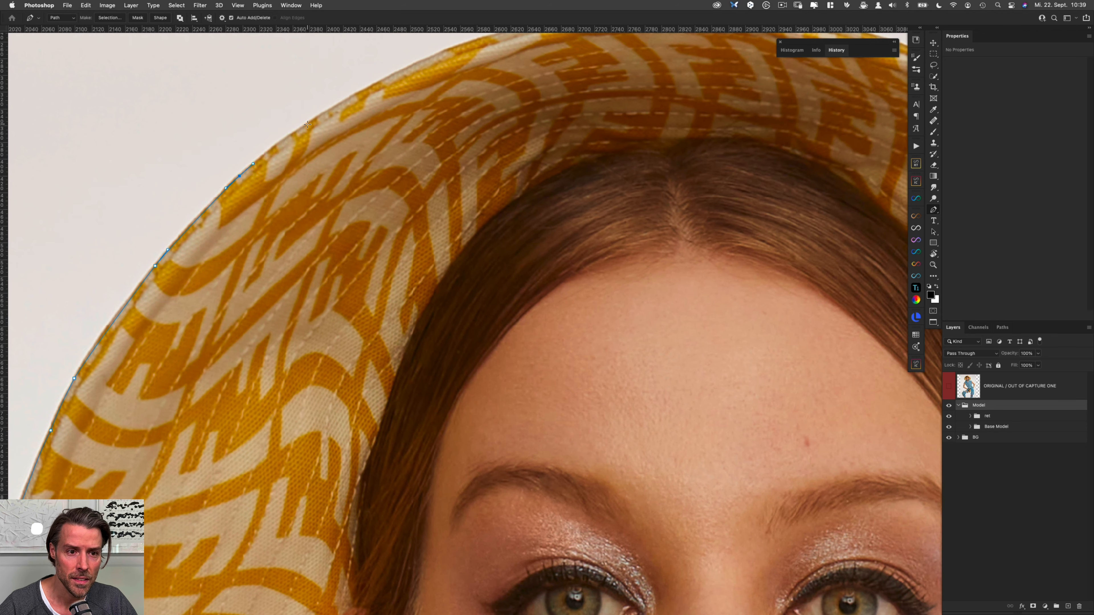
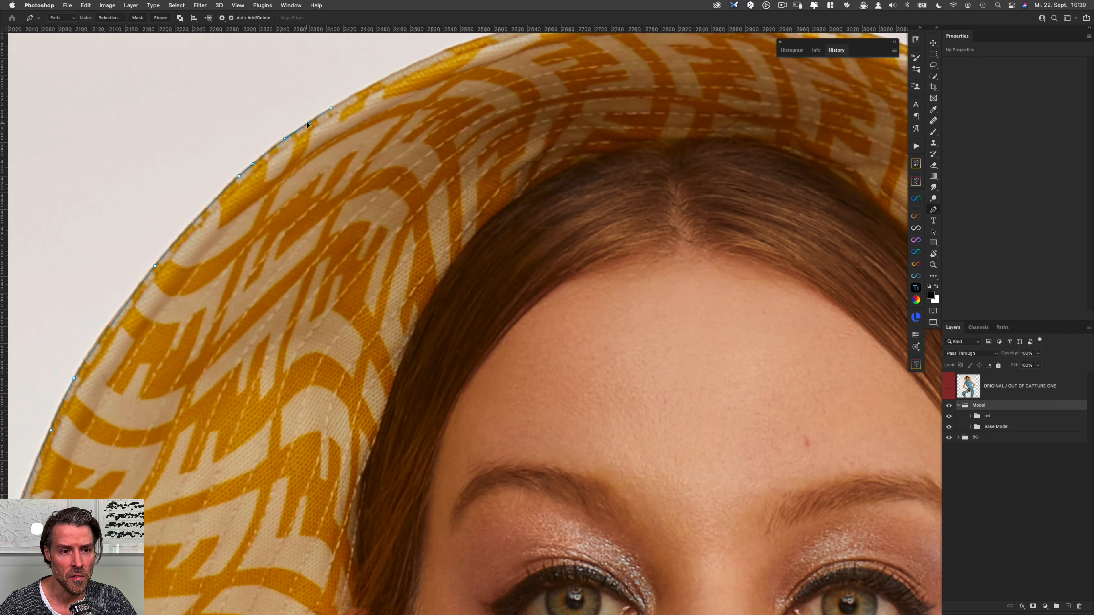
Trace the top edge of the hat brim to its highest point above the hair parting.
scroll(370, 83, "up", 3)
scroll(370, 83, "right", 1)
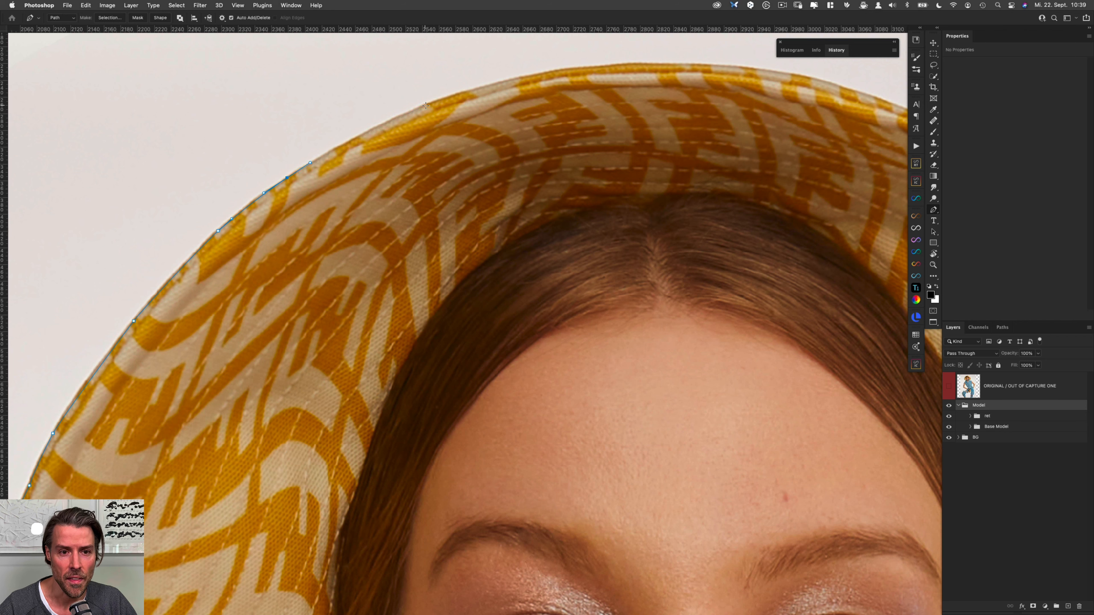
left_click_drag(426, 104, 457, 92)
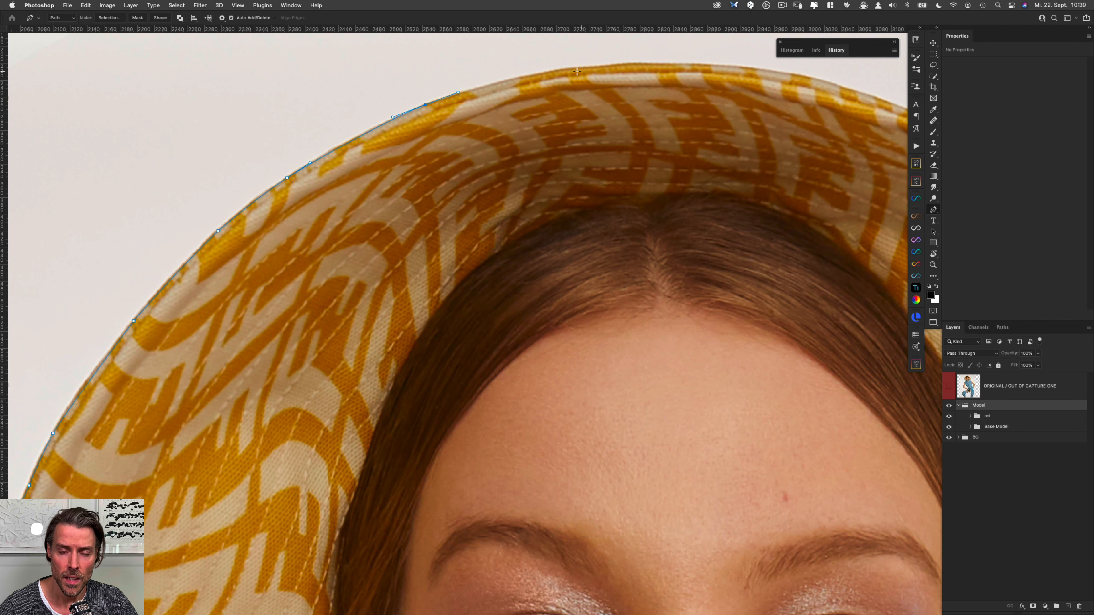
left_click_drag(568, 68, 651, 64)
scroll(664, 71, "right", 10)
scroll(663, 71, "up", 2)
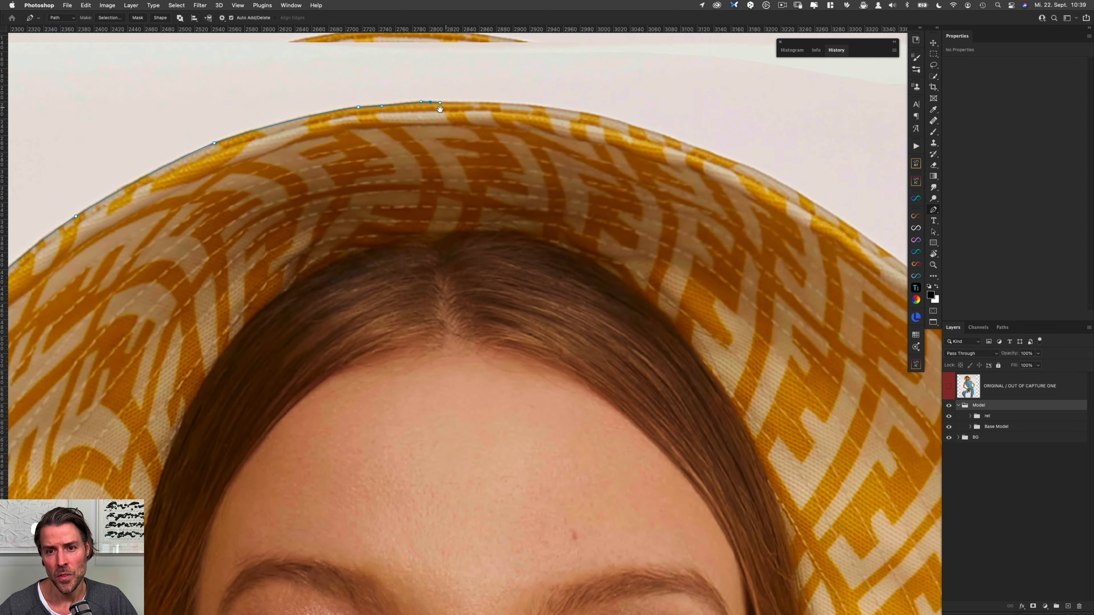
Continue the path from the brim's highest point down its opposite upper curve with curved anchors.
left_click_drag(534, 114, 585, 121)
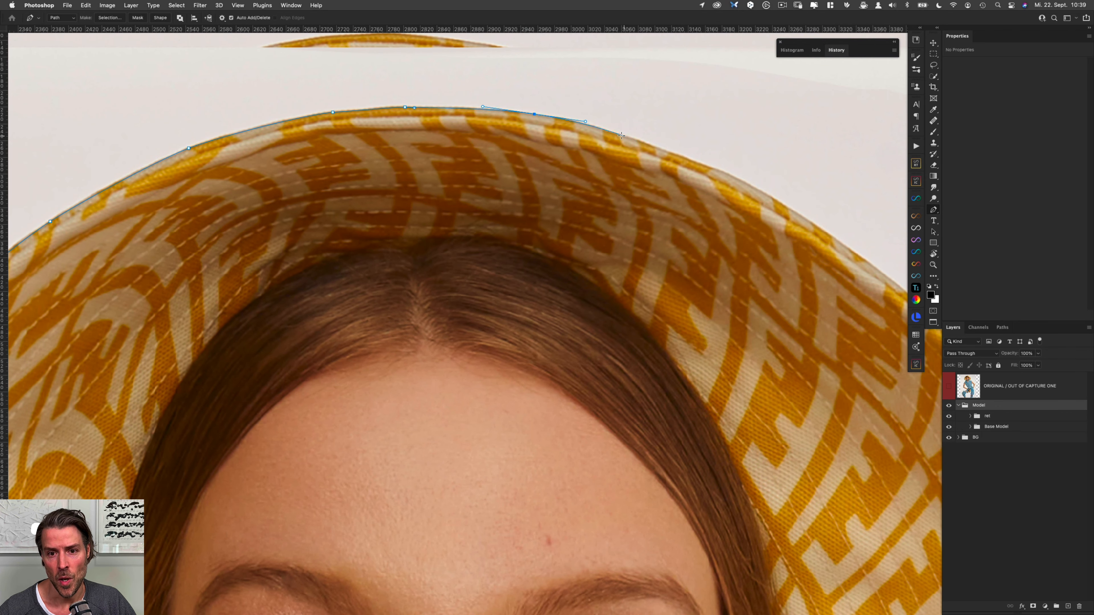
left_click_drag(468, 143, 484, 149)
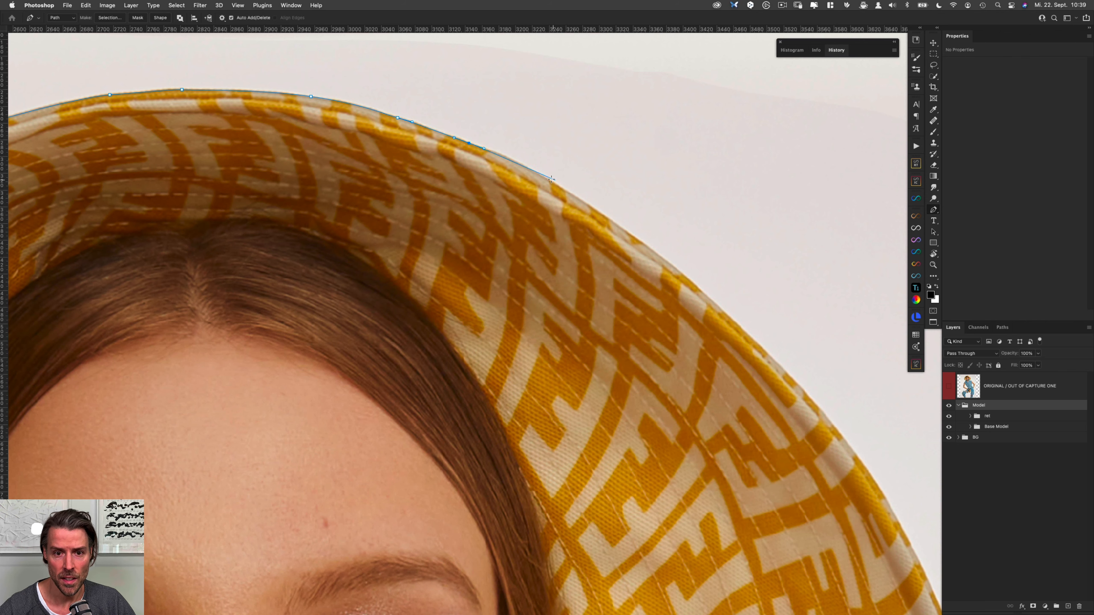
left_click_drag(535, 174, 558, 186)
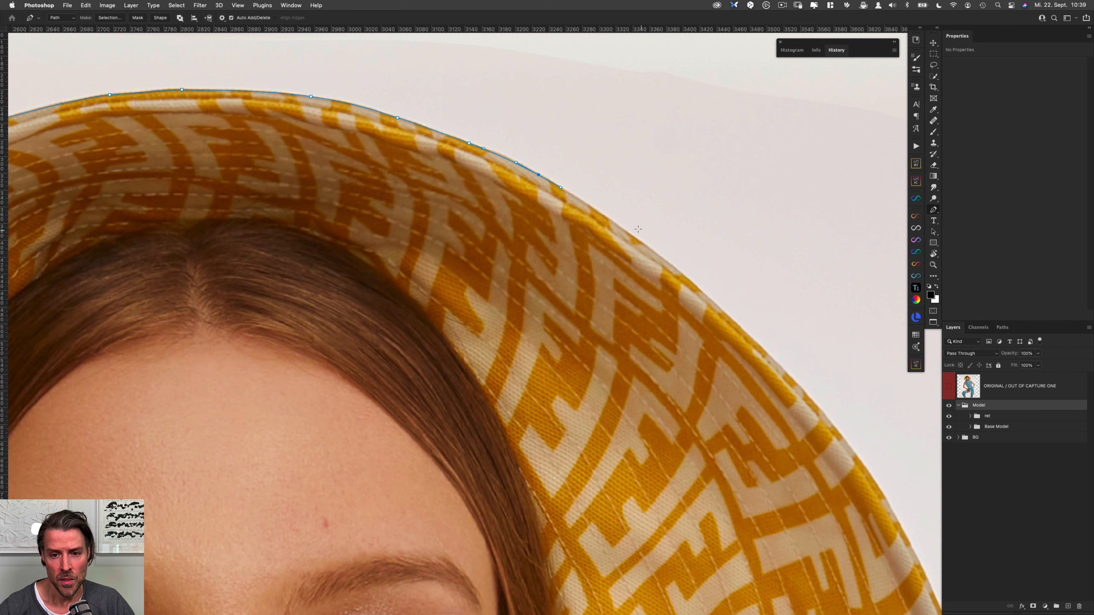
left_click(631, 237)
left_click_drag(632, 236, 635, 239)
left_click_drag(689, 301, 569, 244)
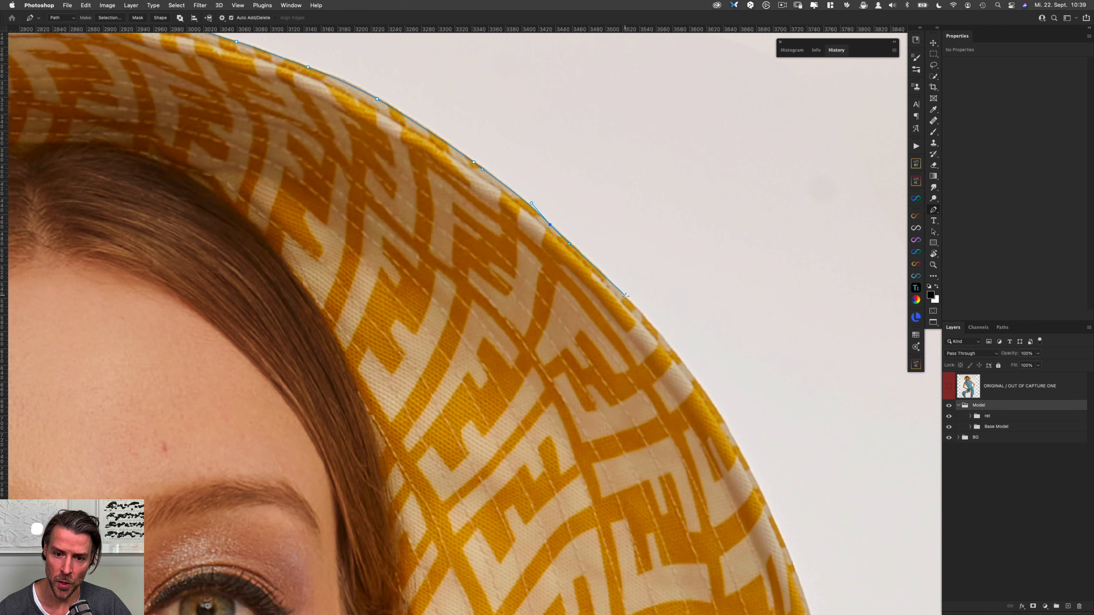
Continue the Pen path down the hat brim's outer curve from hairline height to ear level with curved anchors.
left_click_drag(625, 297, 635, 308)
scroll(594, 245, "down", 5)
scroll(593, 244, "right", 3)
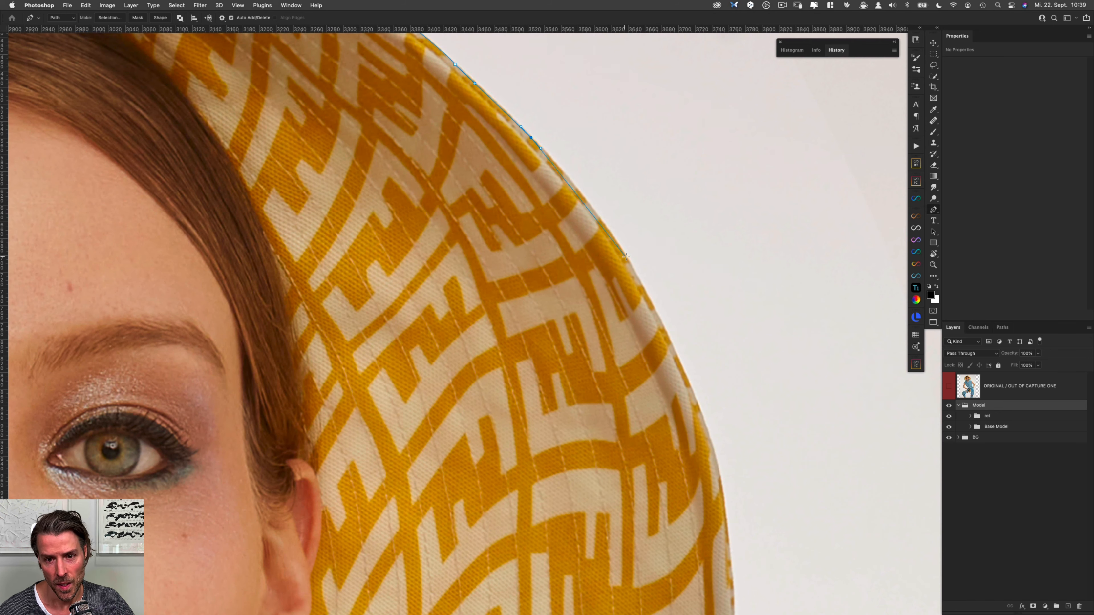
left_click_drag(629, 262, 656, 307)
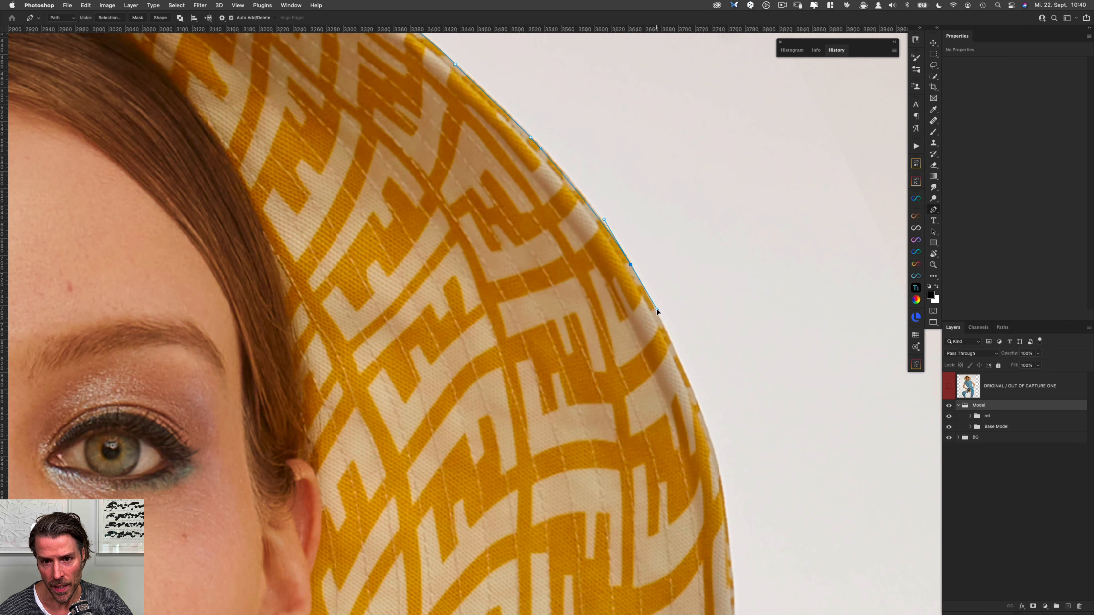
scroll(659, 310, "down", 5)
scroll(659, 310, "right", 2)
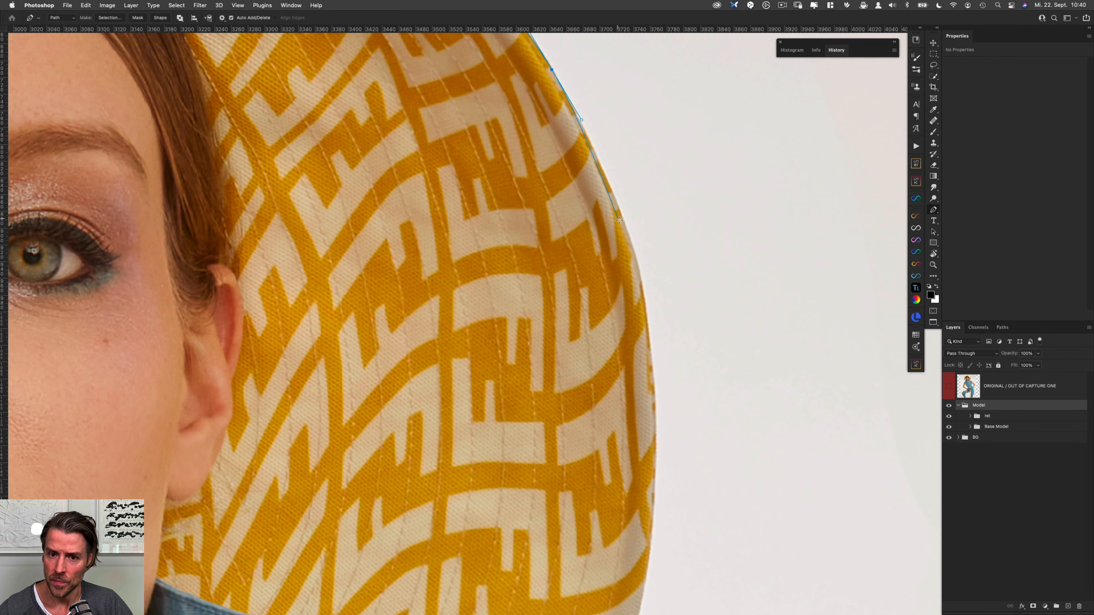
left_click_drag(626, 228, 642, 266)
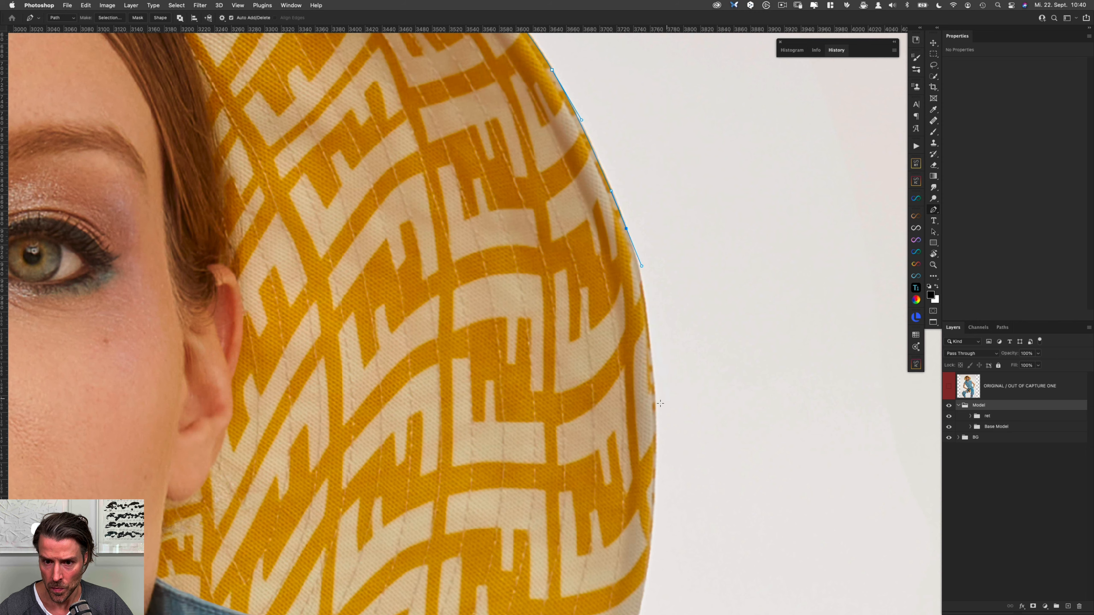
Trace the lower hat brim down to where it meets the shirt's shoulder, adding intermediate anchors to fit the curve.
left_click_drag(655, 404, 645, 233)
left_click_drag(639, 345, 662, 167)
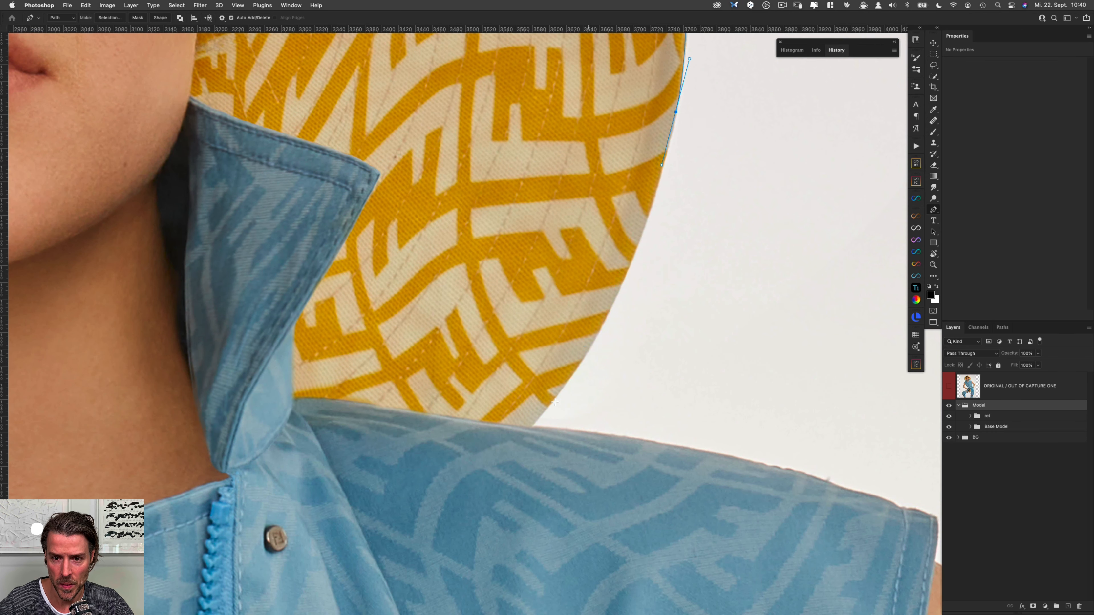
left_click(532, 427)
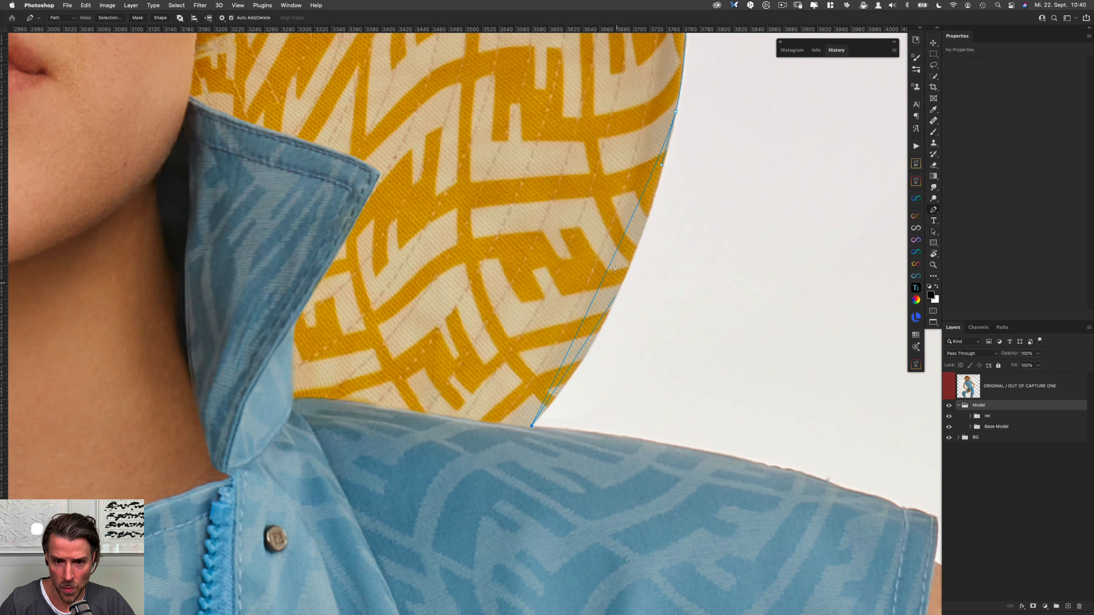
left_click(605, 289)
left_click_drag(605, 289, 618, 290)
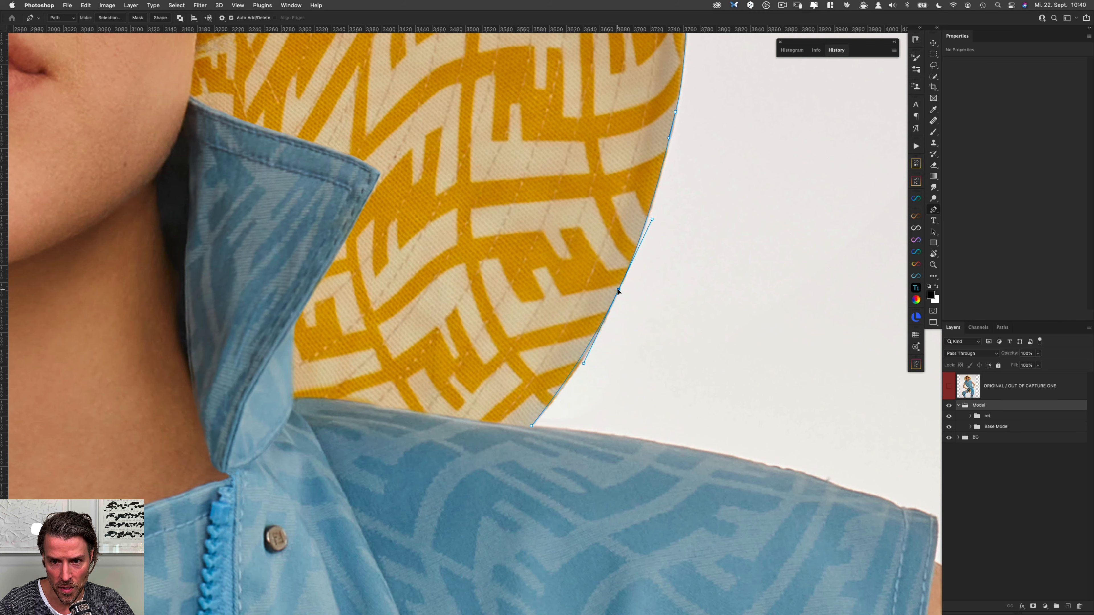
left_click(587, 348)
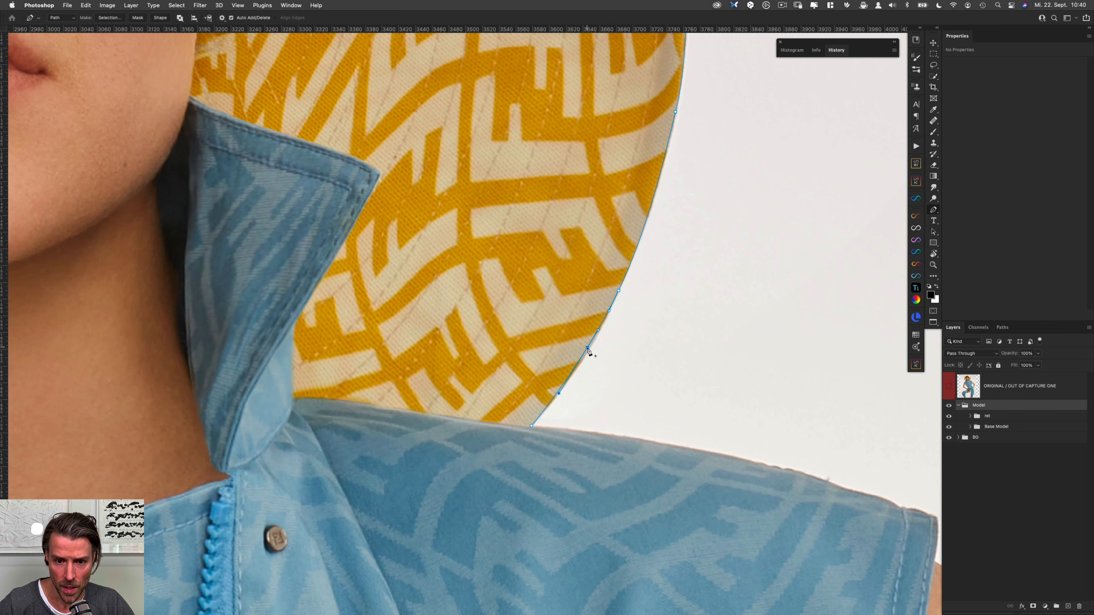
left_click_drag(588, 349, 588, 351)
Trace the shirt's shoulder edge from the hat brim to the sleeve corner and down the hem to the bare arm.
scroll(588, 349, "down", 5)
scroll(588, 349, "right", 5)
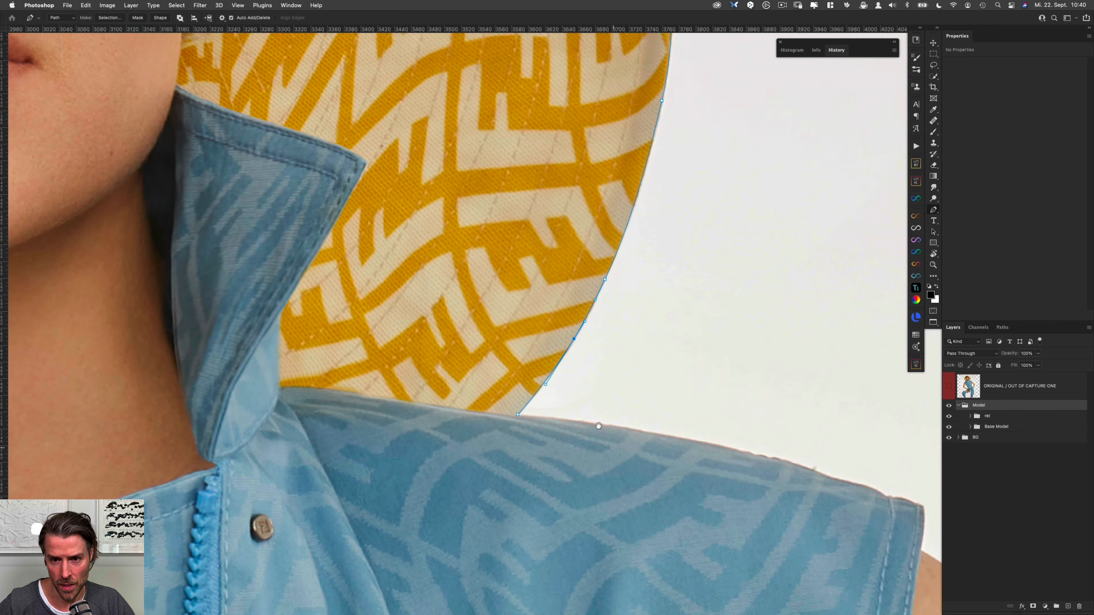
left_click_drag(450, 319, 467, 320)
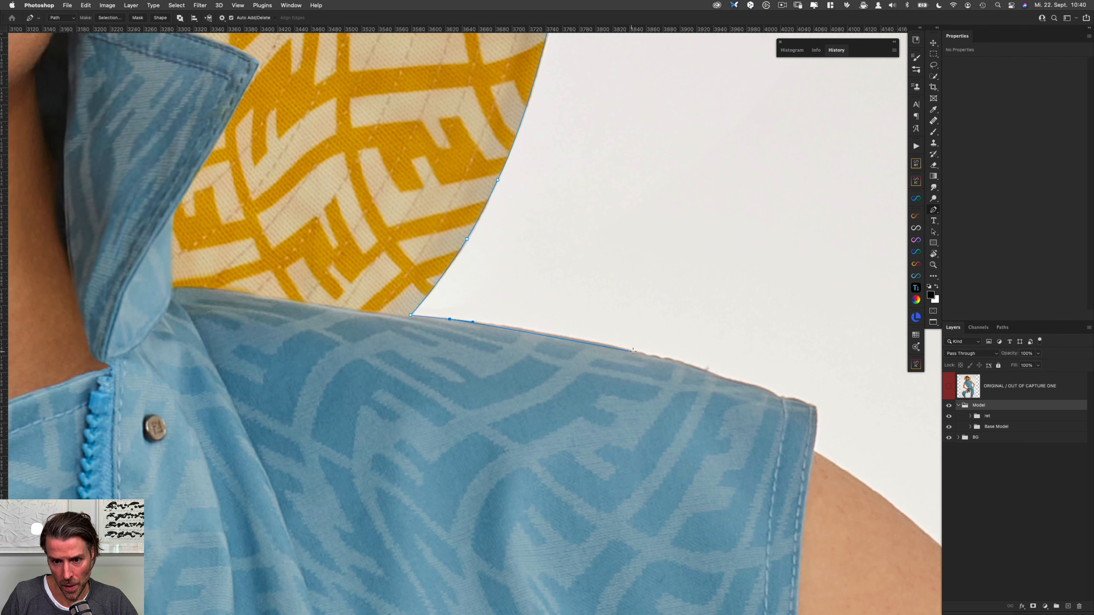
left_click_drag(550, 342, 547, 337)
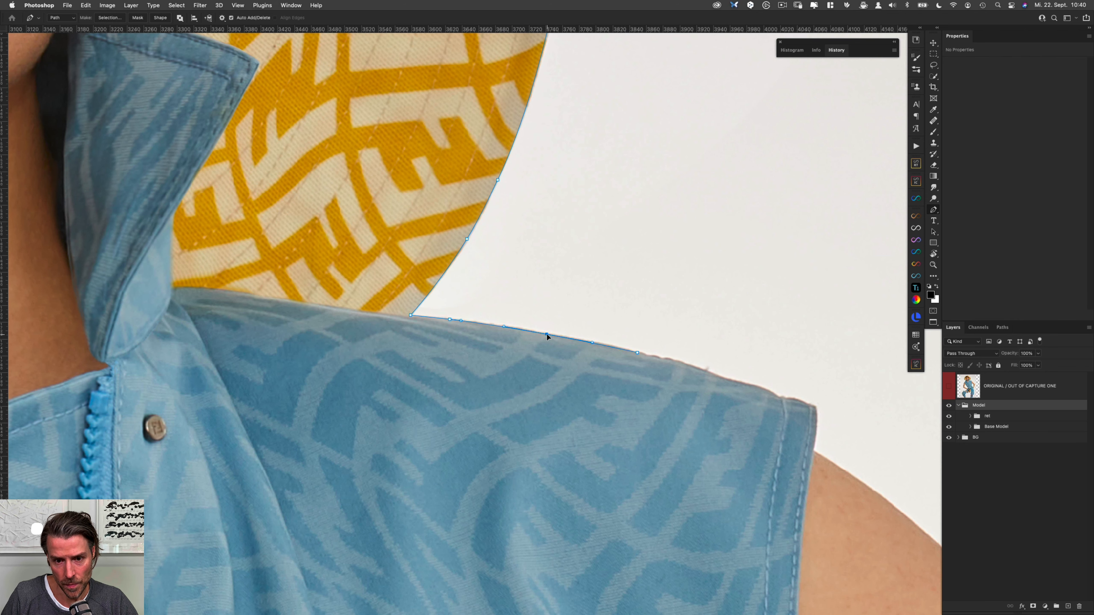
left_click_drag(689, 365, 695, 367)
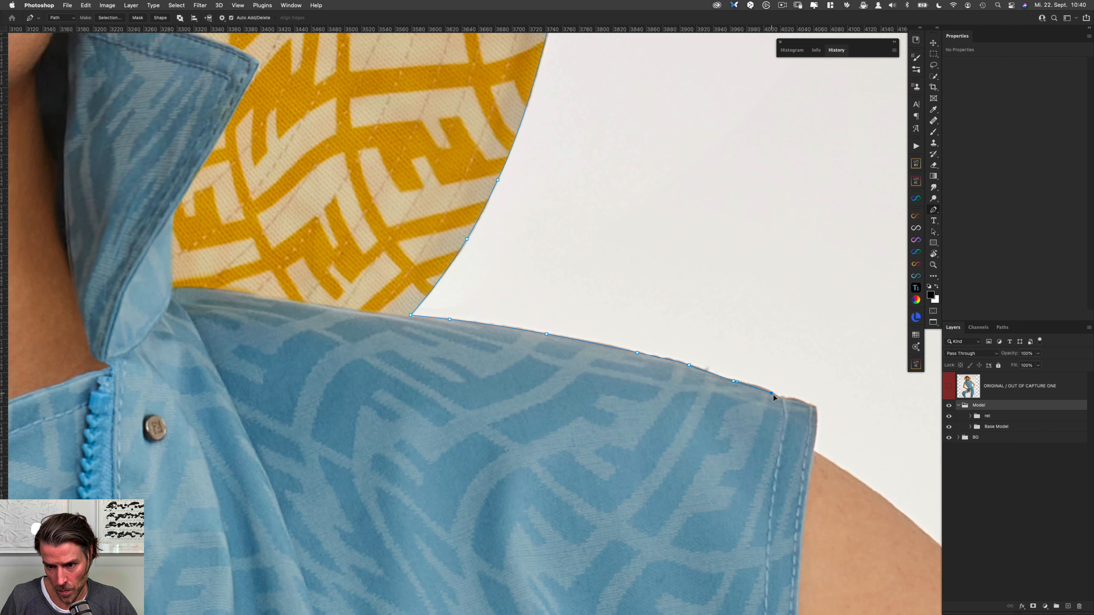
left_click_drag(792, 400, 801, 401)
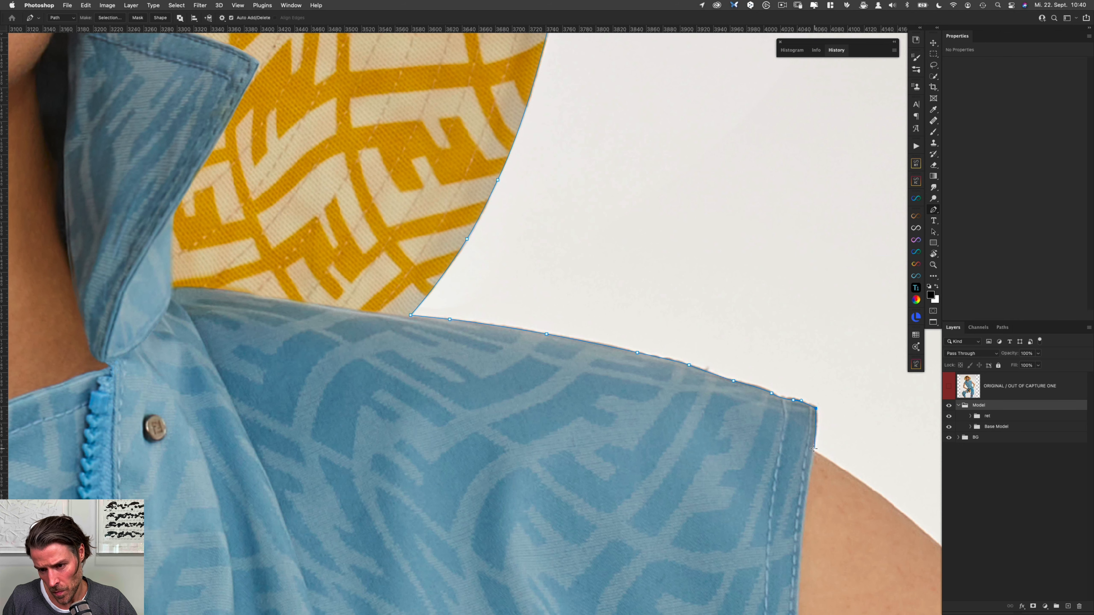
mouse_move(813, 448)
left_mouse_down()
mouse_move(811, 466)
mouse_move(812, 451)
left_mouse_up()
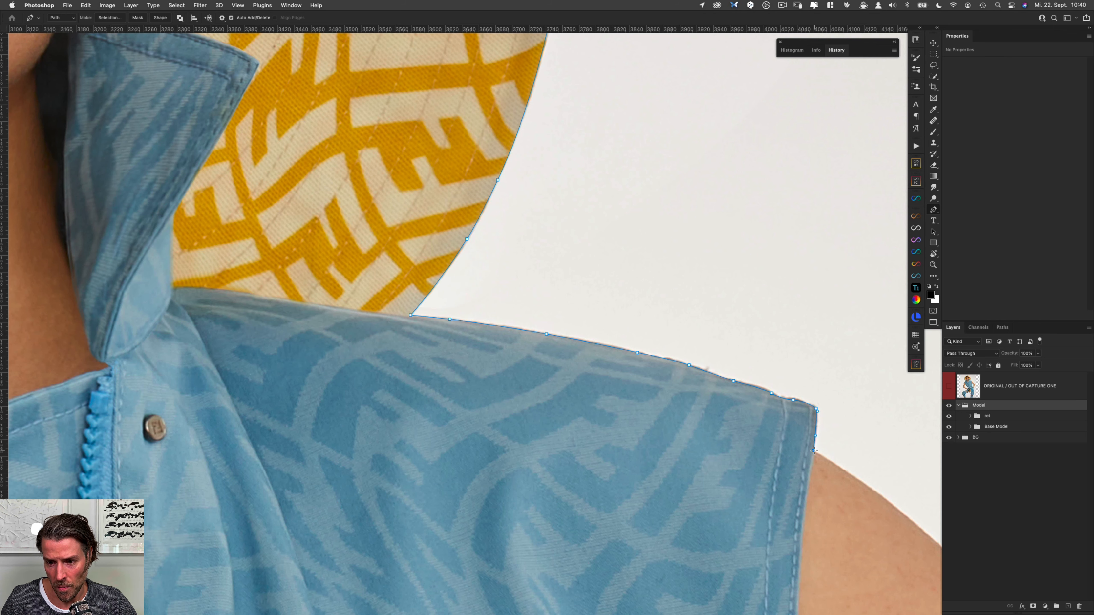
Trace the top of the upper arm from the sleeve hem, adding an anchor to match the rounded shoulder.
scroll(818, 450, "down", 10)
scroll(817, 450, "right", 15)
left_click(492, 297)
left_click(562, 351)
left_click(590, 380)
left_click(616, 402)
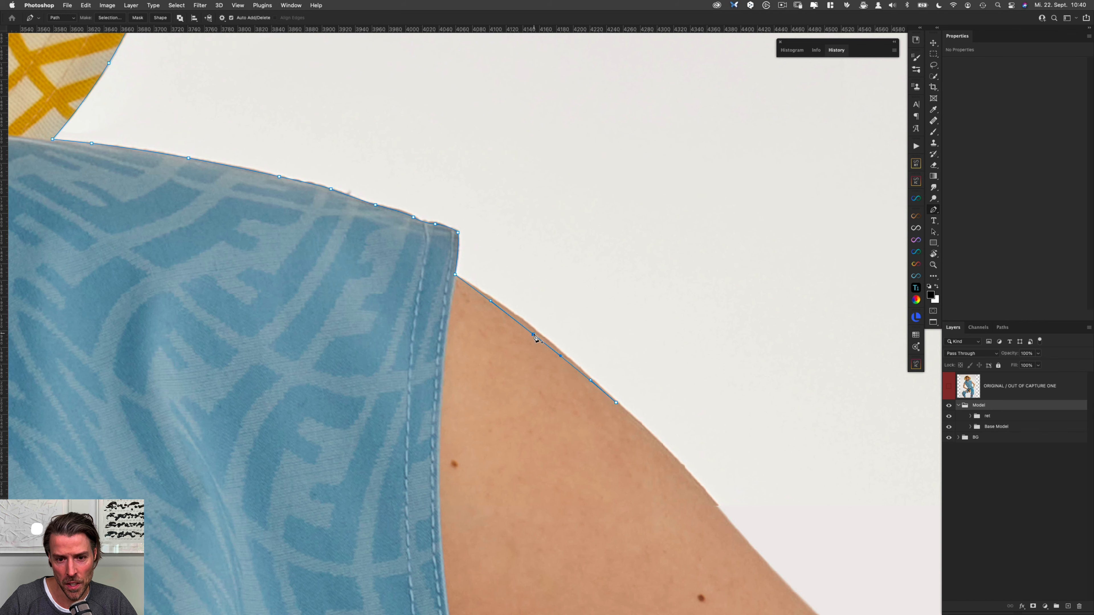
left_click(535, 332)
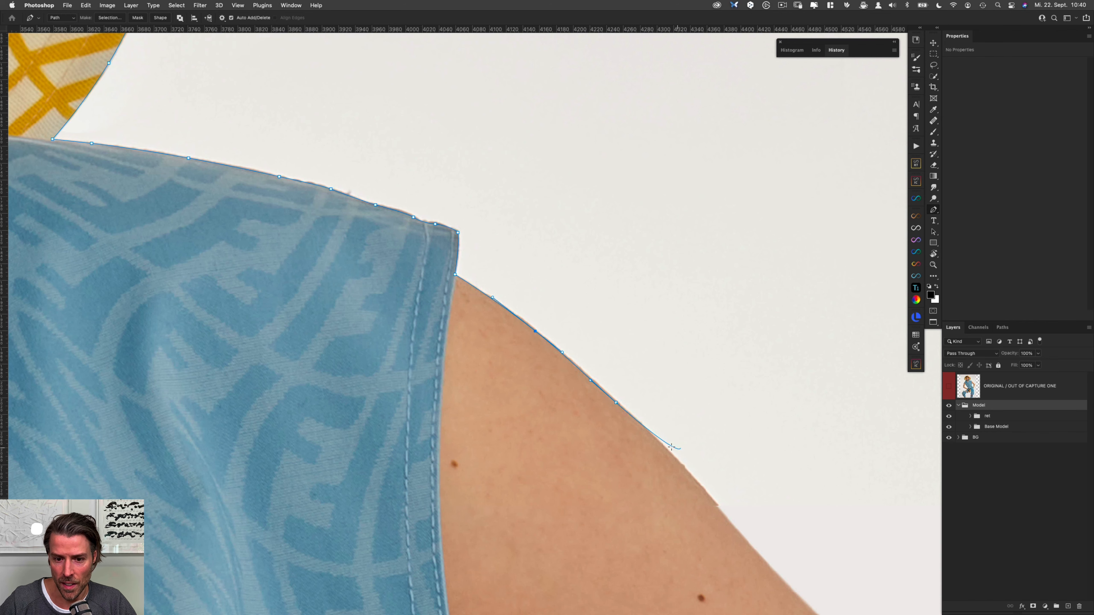
Extend the path along the outer edge of the upper arm past the mole, fitting the curve with an extra anchor.
scroll(528, 344, "down", 4)
scroll(528, 345, "right", 5)
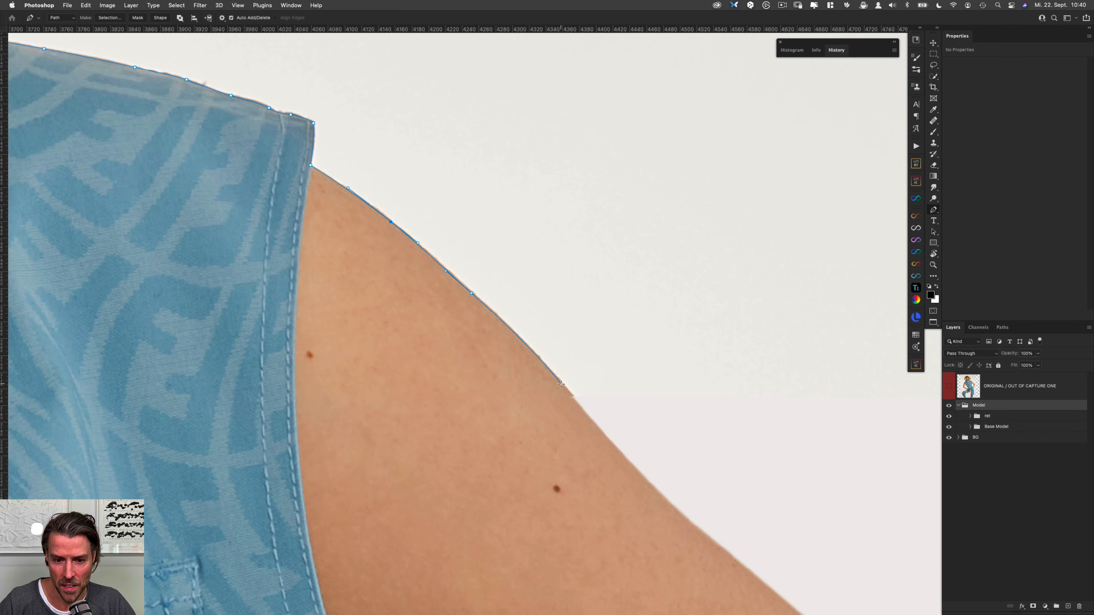
left_click(571, 395)
left_click_drag(620, 452, 623, 459)
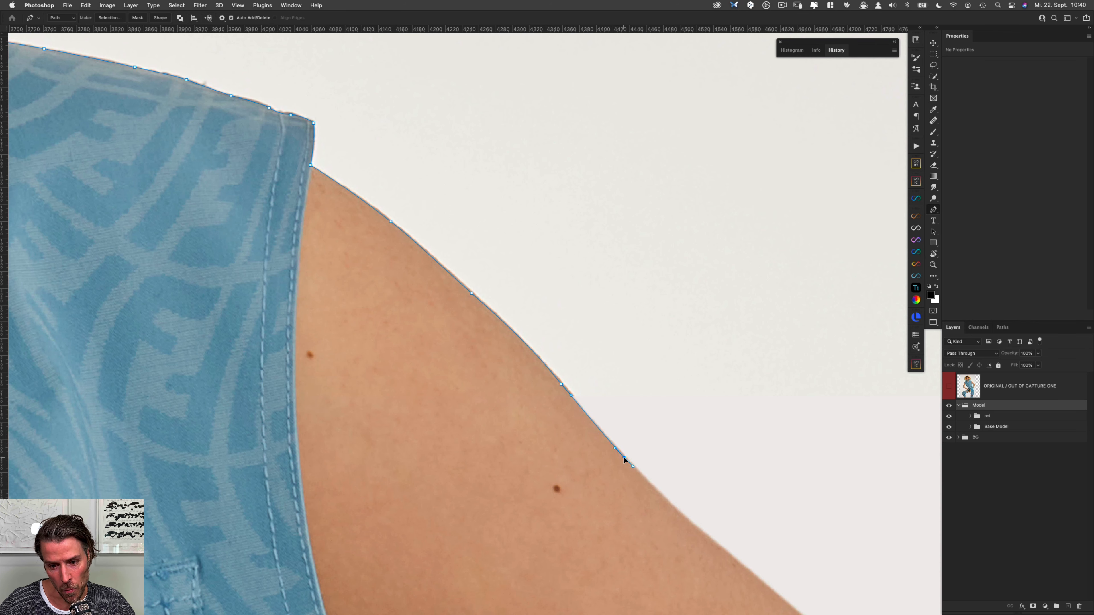
left_click_drag(660, 509, 506, 343)
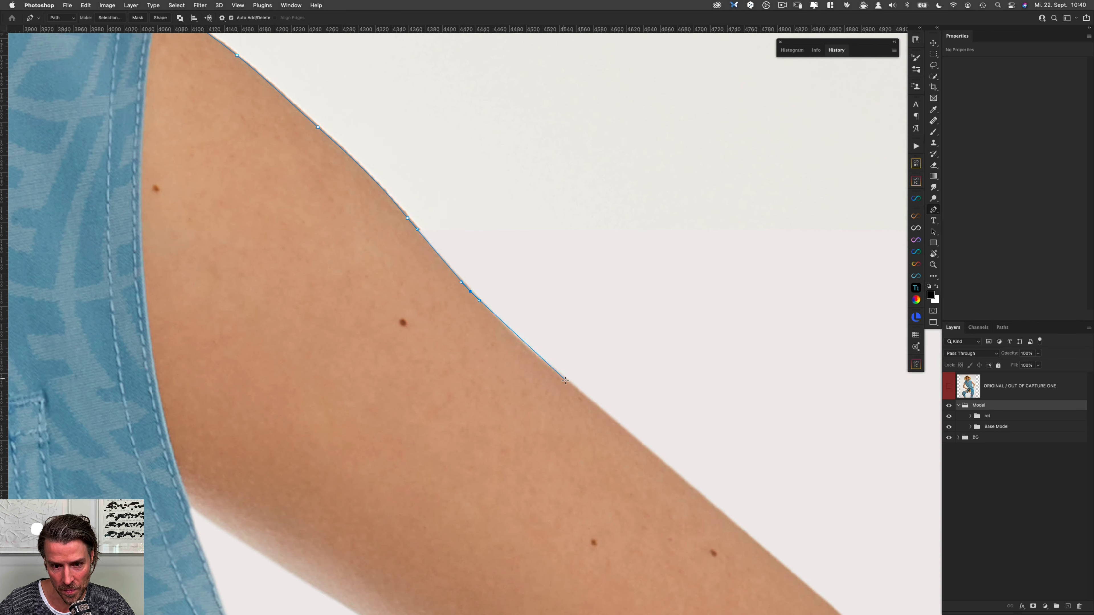
left_click_drag(571, 386, 590, 402)
left_click(525, 344)
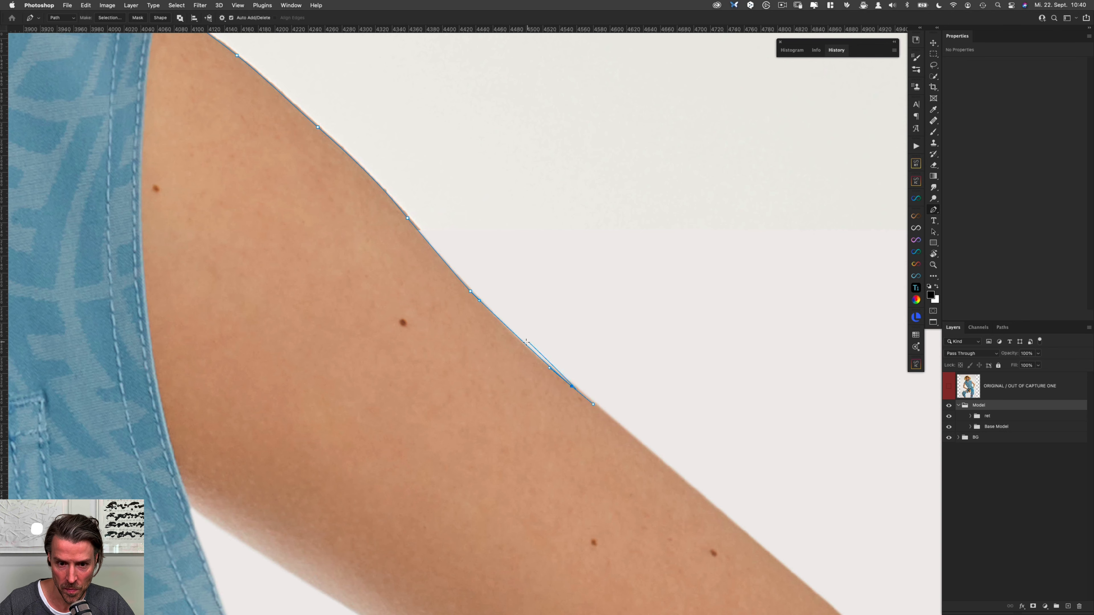
Follow the lower part of the upper arm and carry the path around the outside of the elbow with curved anchors.
scroll(557, 379, "down", 5)
scroll(557, 379, "right", 5)
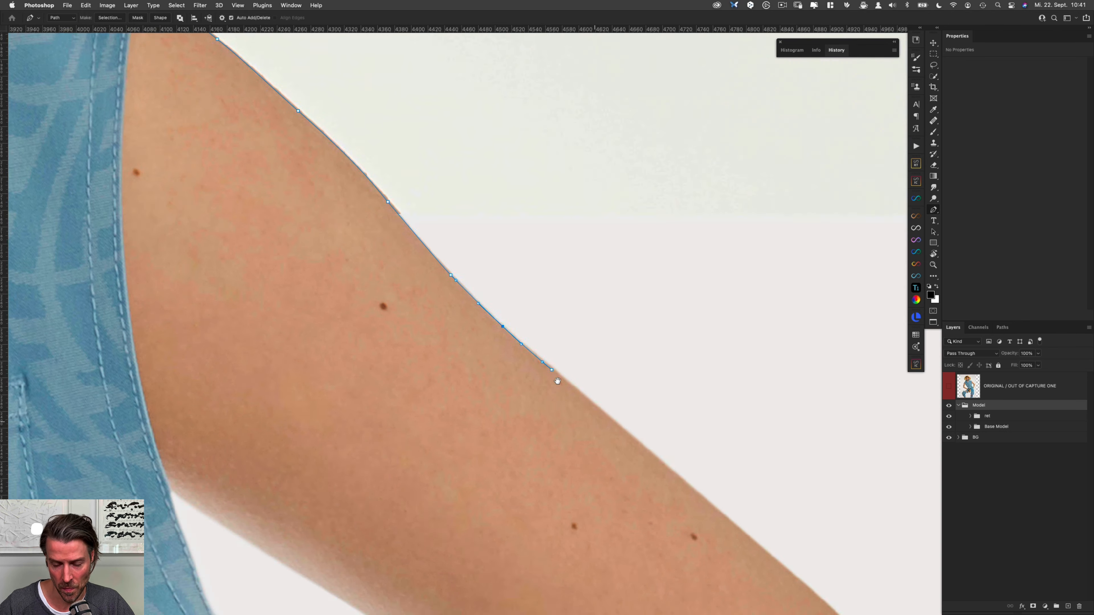
left_click_drag(598, 393, 618, 409)
left_click_drag(724, 522, 746, 559)
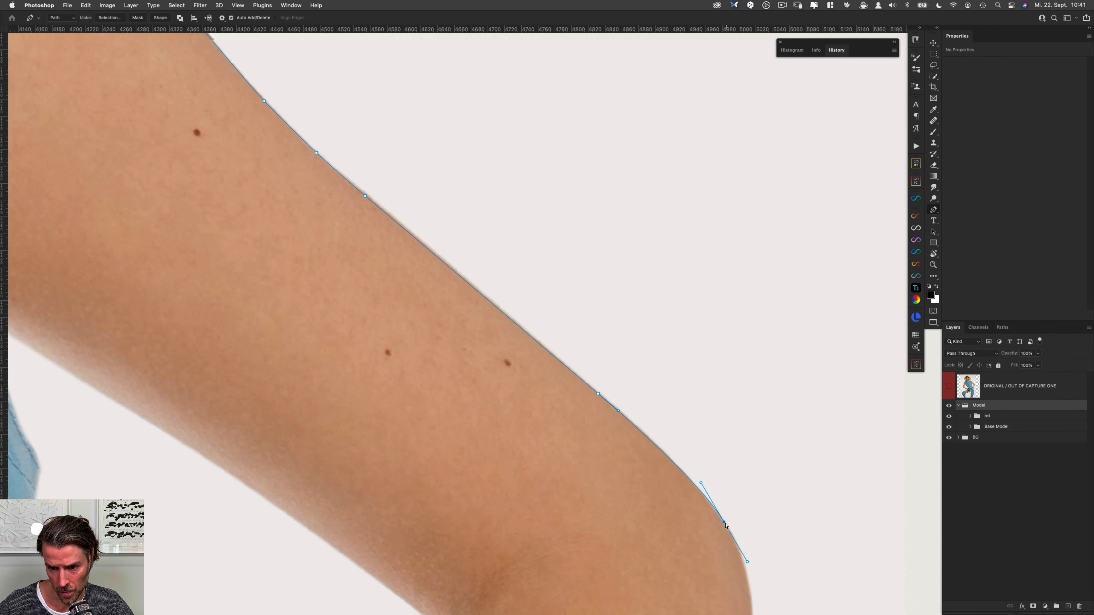
left_click_drag(716, 497, 659, 192)
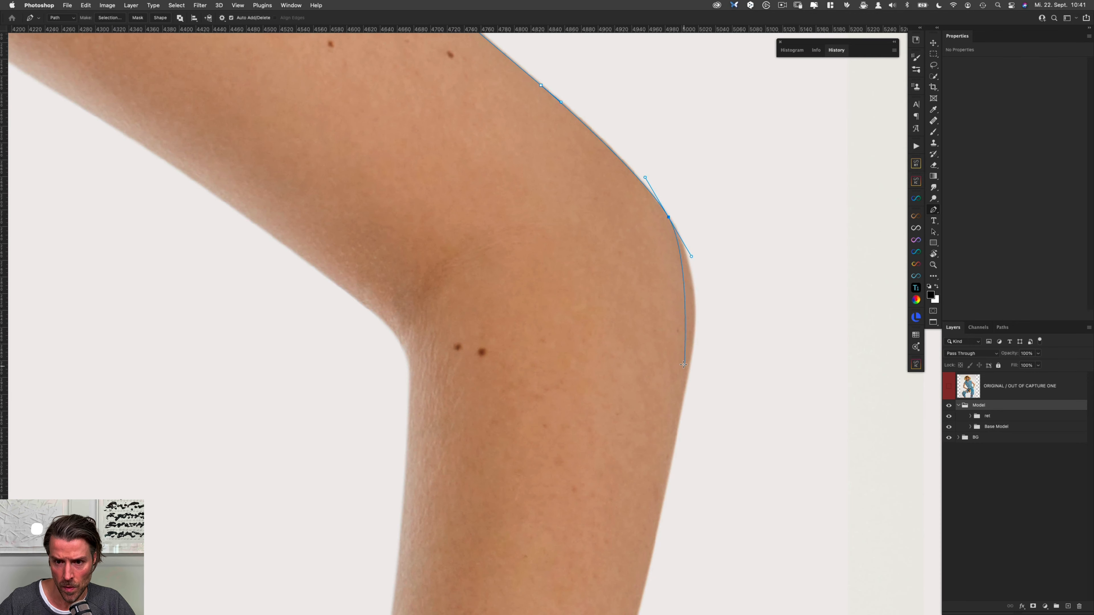
left_click_drag(691, 345, 685, 386)
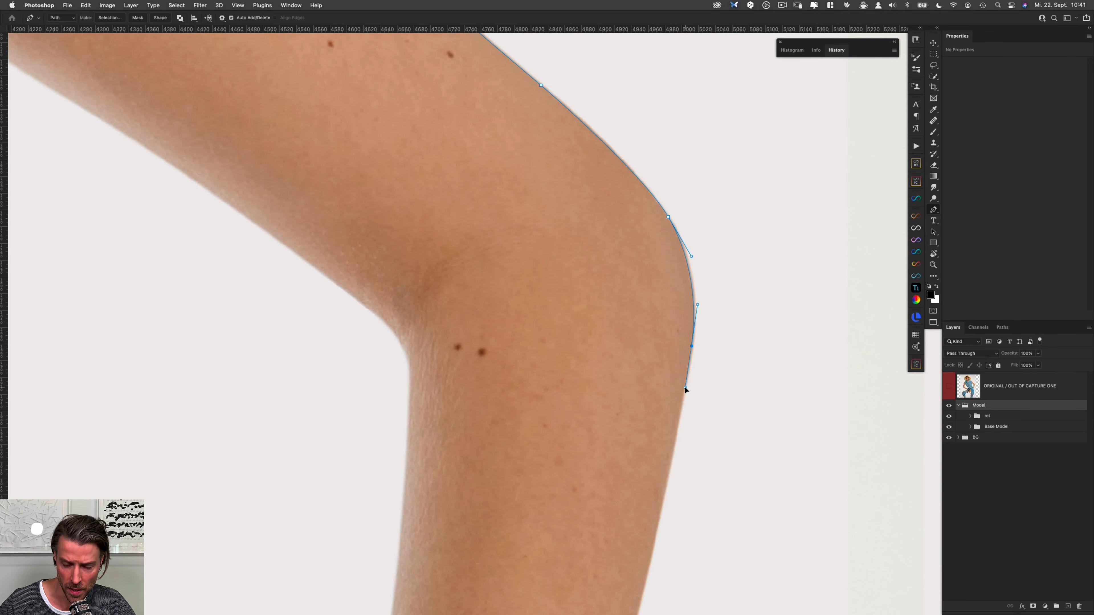
Trace the outer edge of the forearm from below the elbow to mid-forearm, refining the curve with an added anchor.
scroll(654, 408, "down", 8)
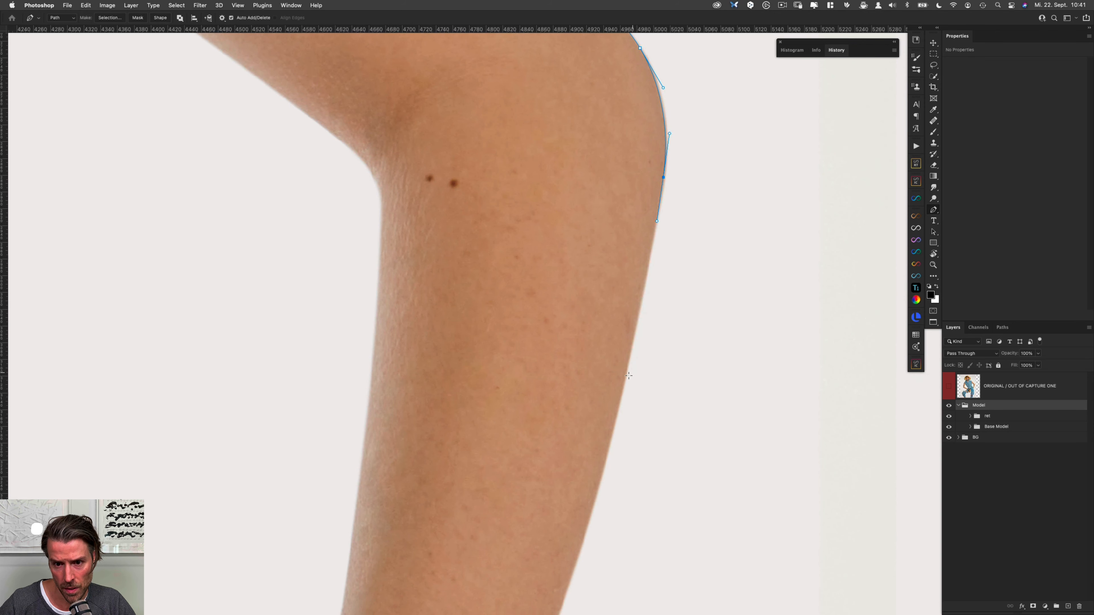
left_click_drag(621, 391, 616, 407)
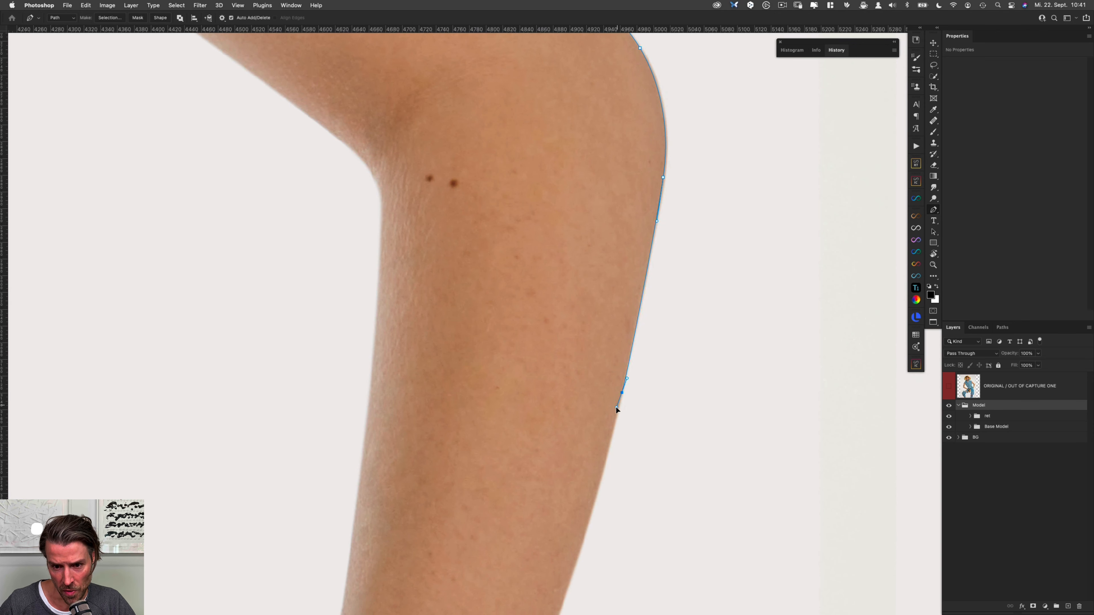
scroll(542, 296, "down", 8)
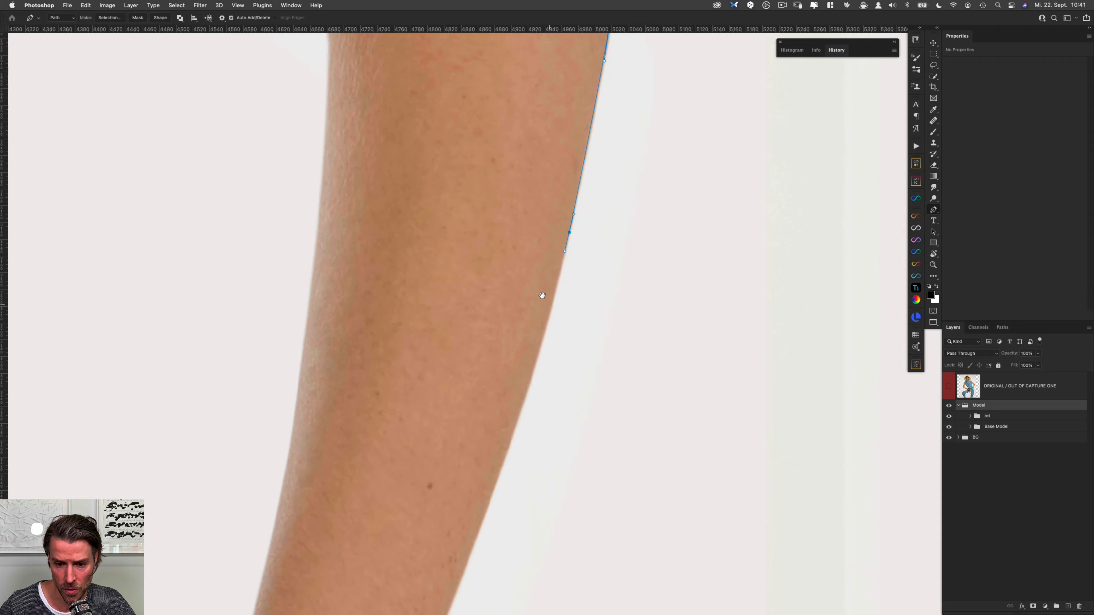
left_click_drag(485, 451, 469, 497)
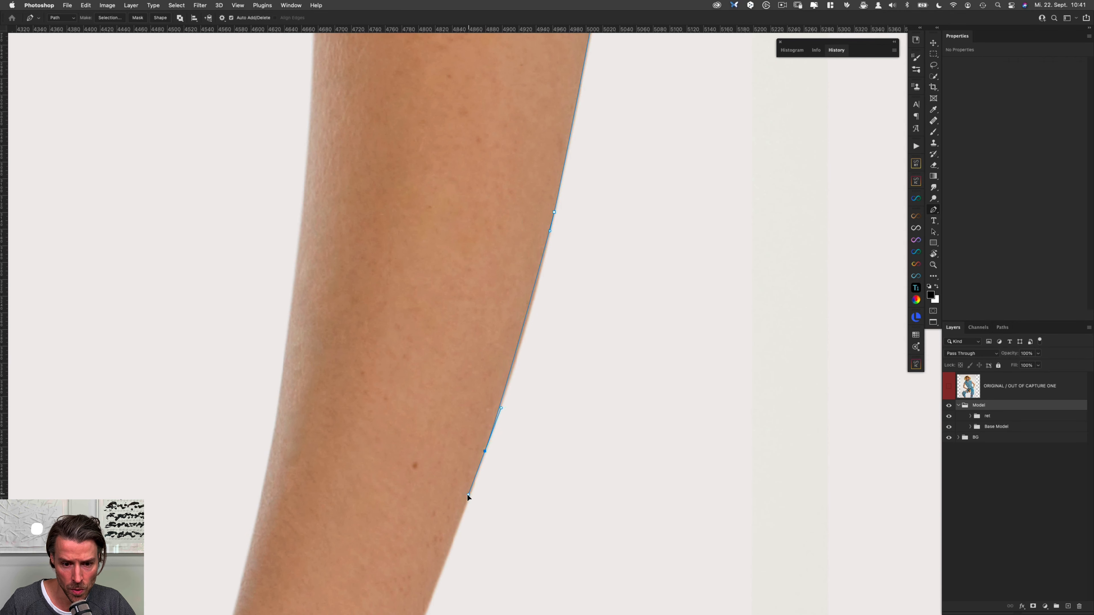
left_click(522, 334)
Trace the lower forearm and wrist contour down to where the wrist meets the blue garment behind it.
scroll(523, 334, "down", 10)
scroll(523, 334, "left", 2)
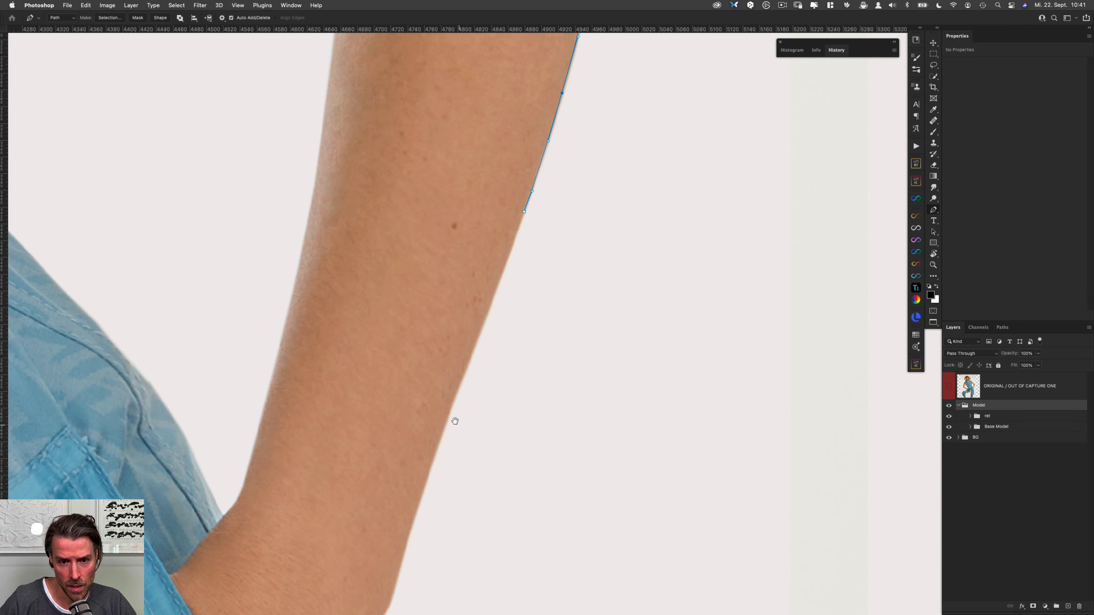
left_click_drag(441, 435, 462, 282)
left_click_drag(427, 361, 422, 377)
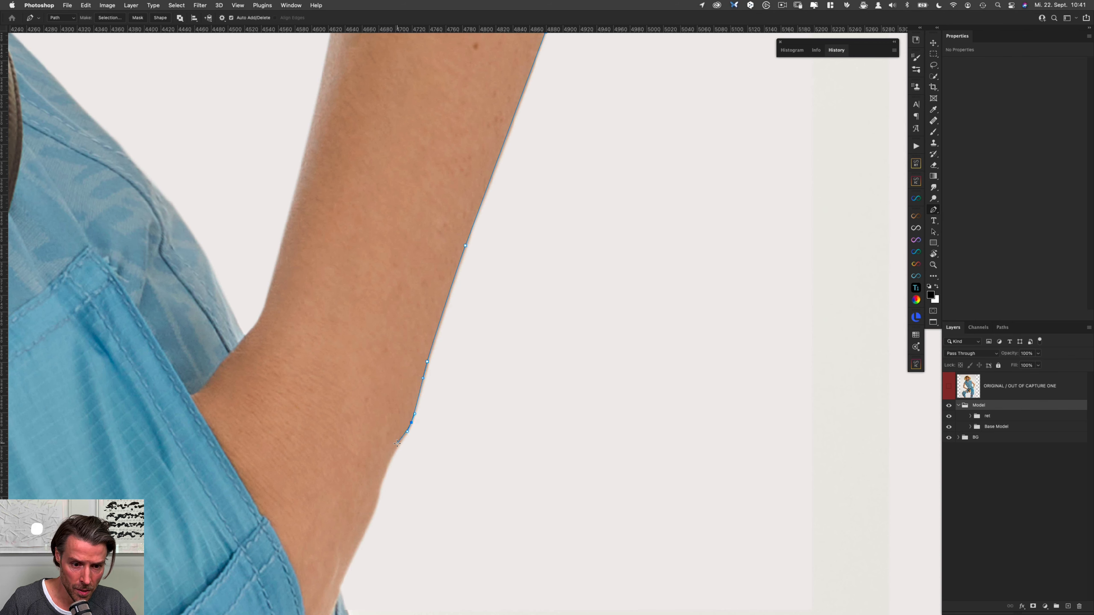
mouse_move(392, 451)
left_mouse_down()
mouse_move(403, 439)
mouse_move(394, 448)
left_mouse_up()
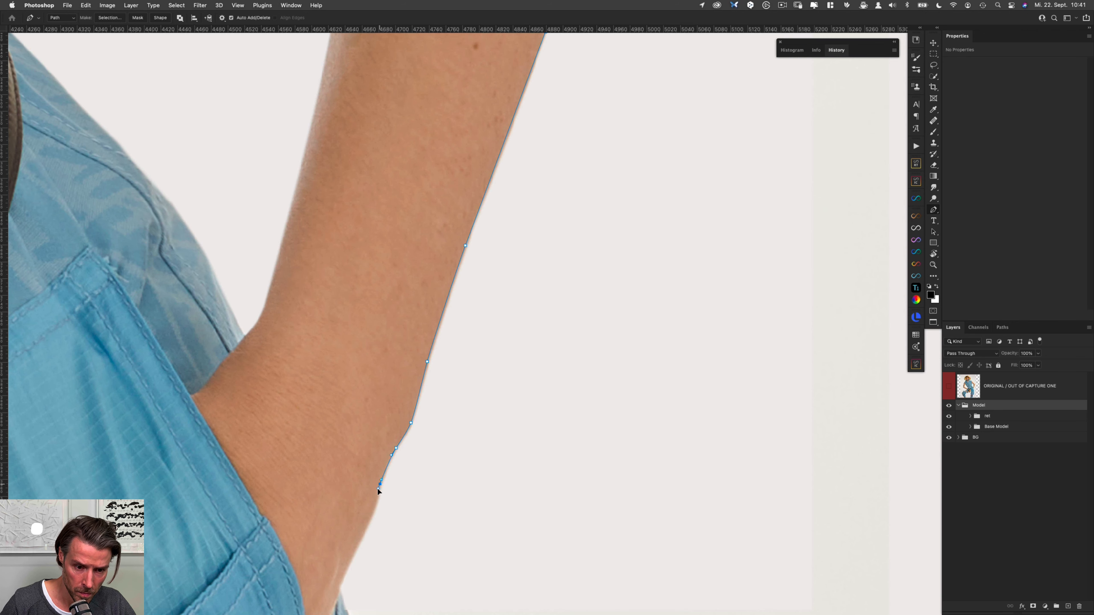
left_click(364, 534)
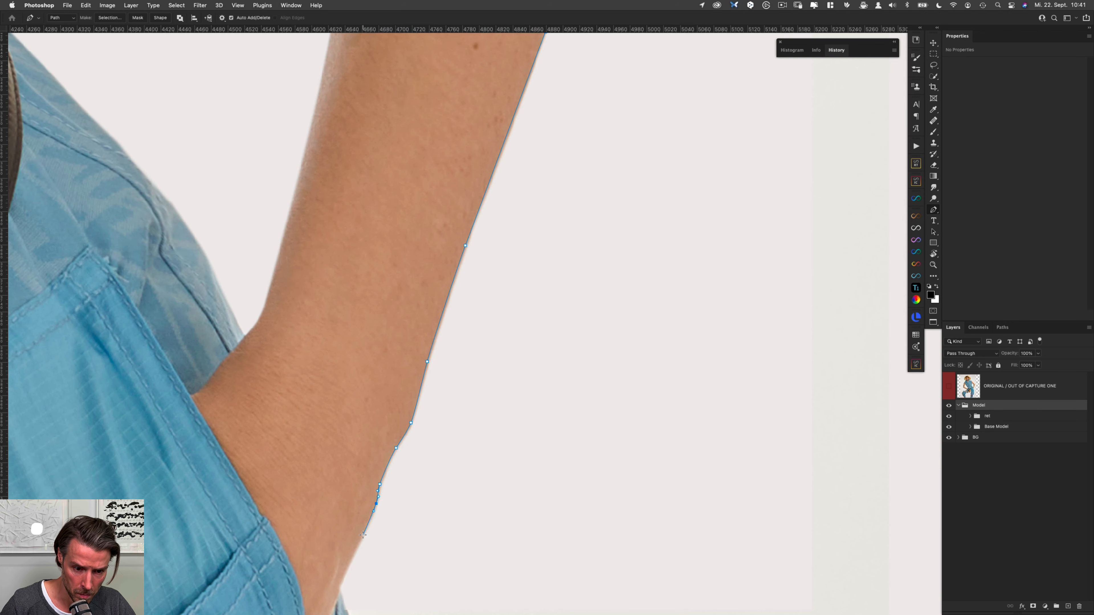
left_click_drag(341, 599, 359, 462)
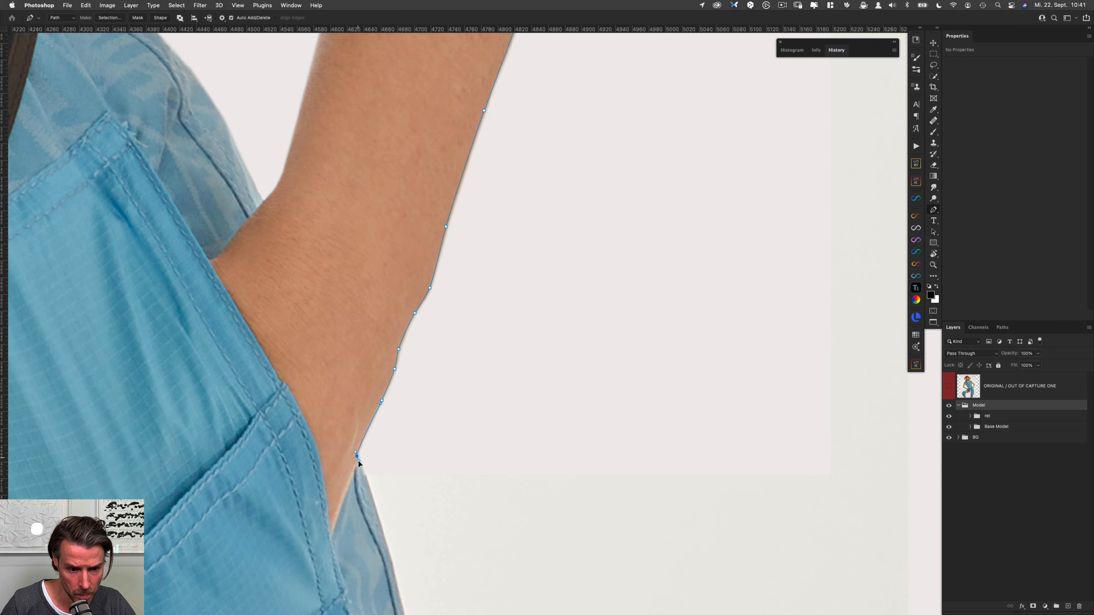
Trace the outer edge of the blue fabric below the wrist, refining the curve with an added anchor.
left_click(376, 519)
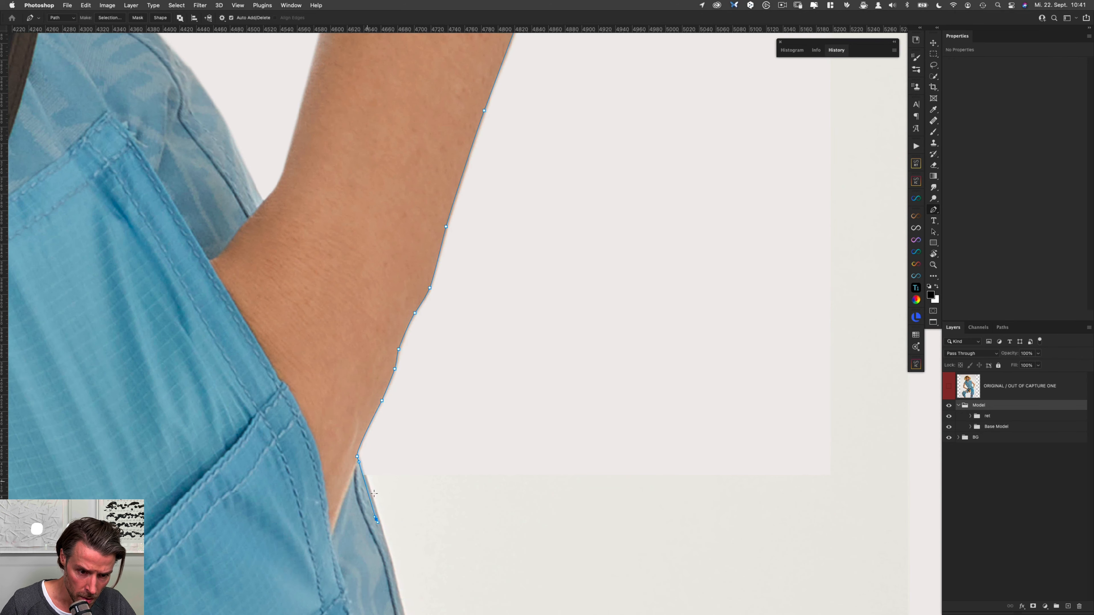
scroll(379, 491, "up", 3)
left_click_drag(381, 490, 378, 320)
scroll(393, 381, "down", 4)
left_click_drag(408, 397, 405, 247)
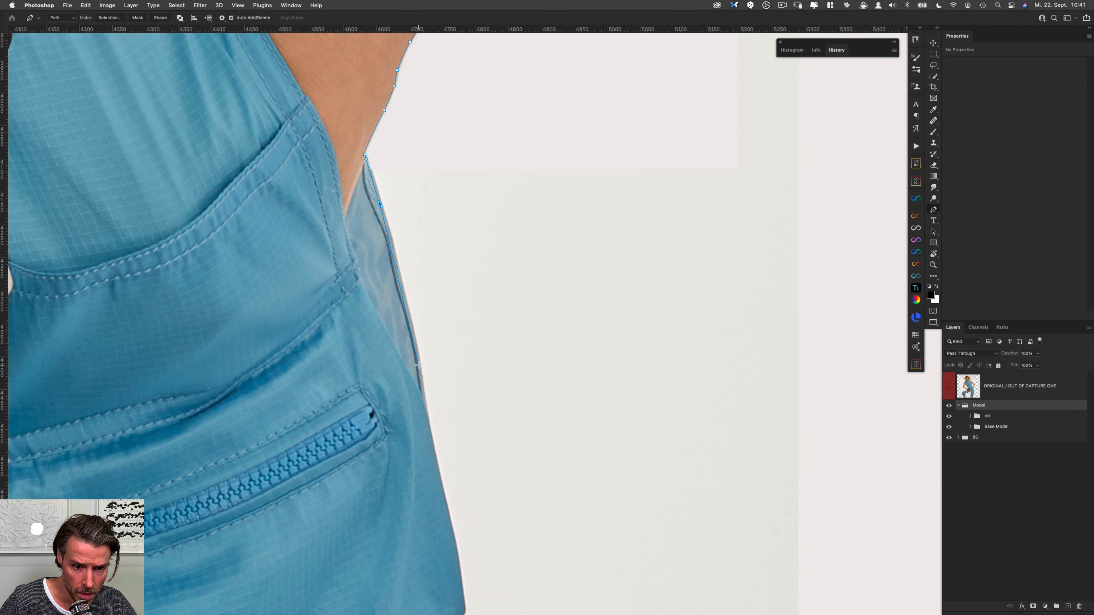
left_click(420, 365)
left_click(425, 405)
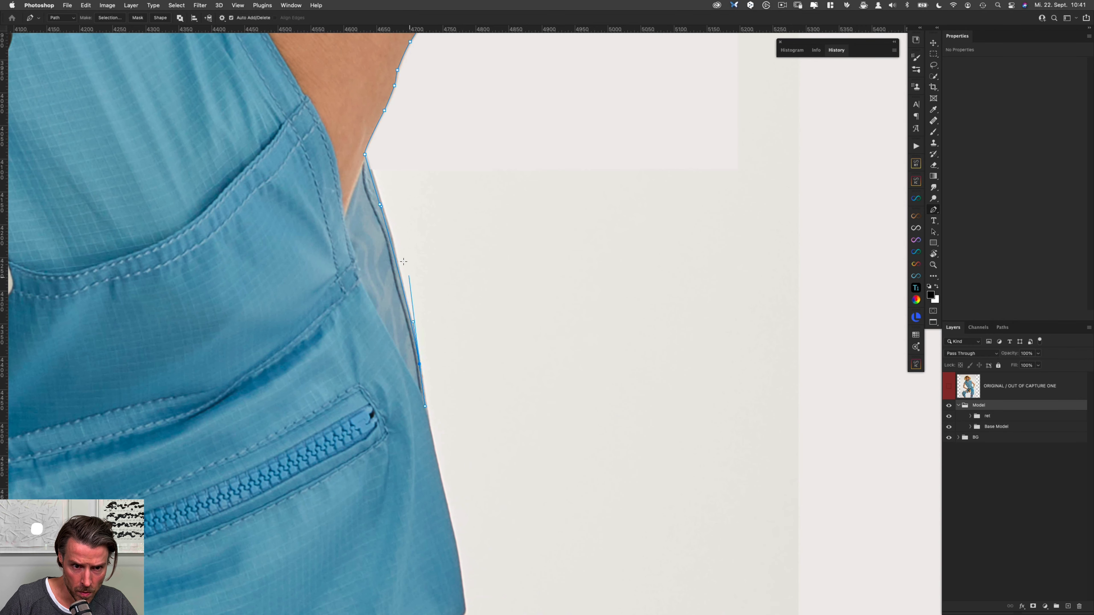
left_click(395, 262)
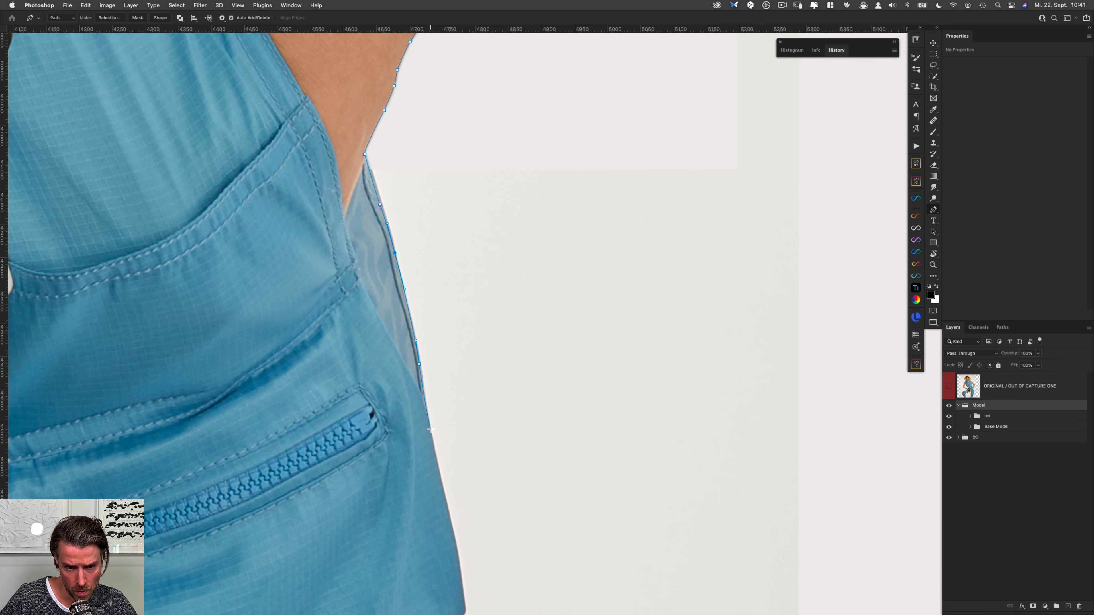
Continue the path along the outer edge of the zipped pocket and around its rounded lower corner.
scroll(435, 448, "down", 5)
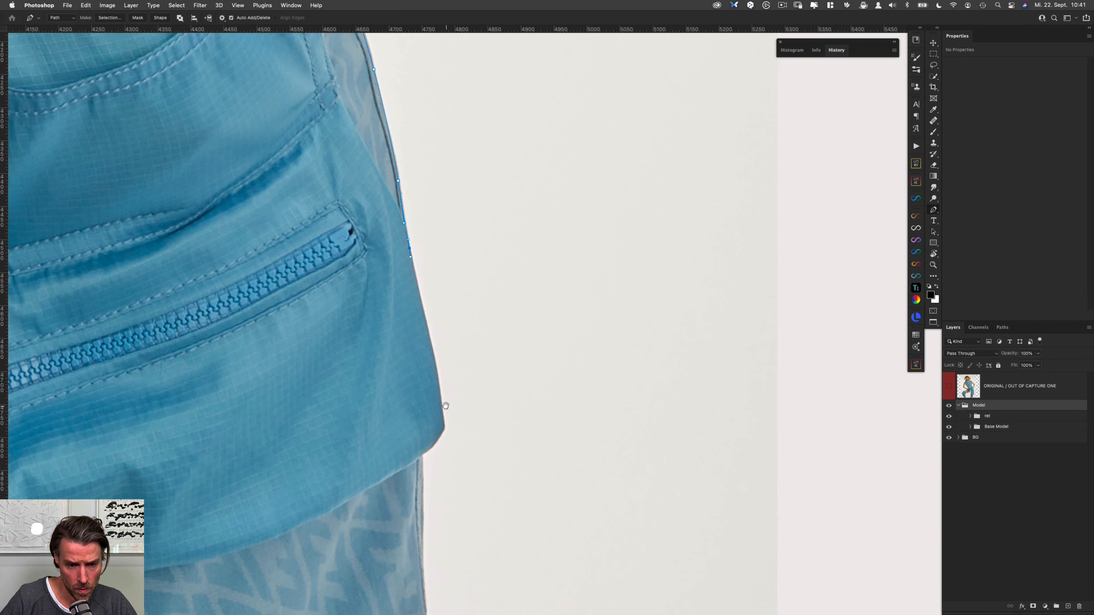
left_click_drag(426, 328, 428, 335)
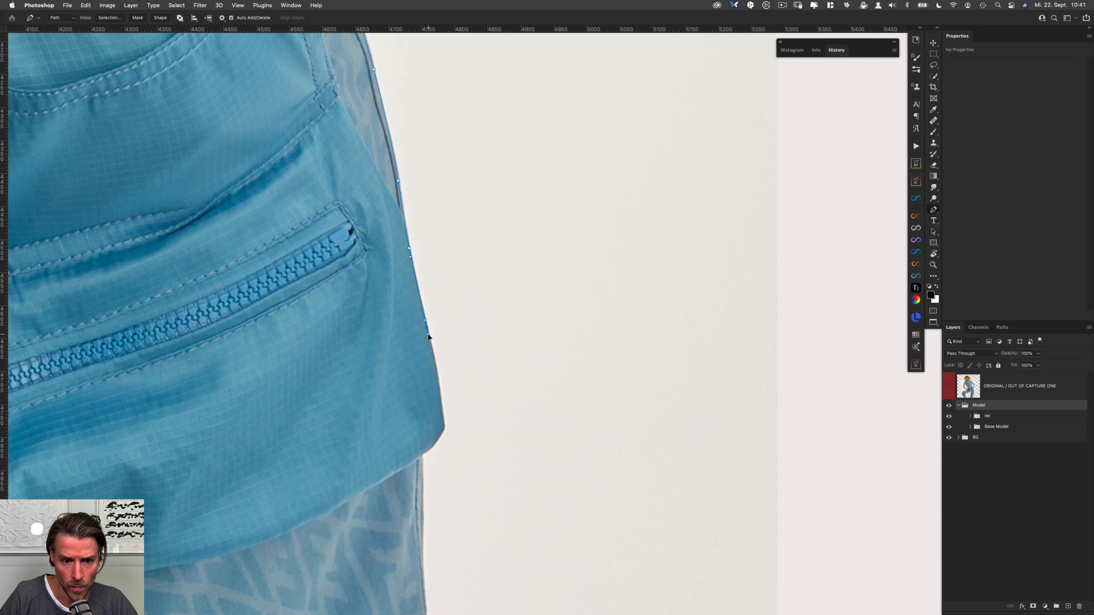
left_click_drag(439, 388, 443, 435)
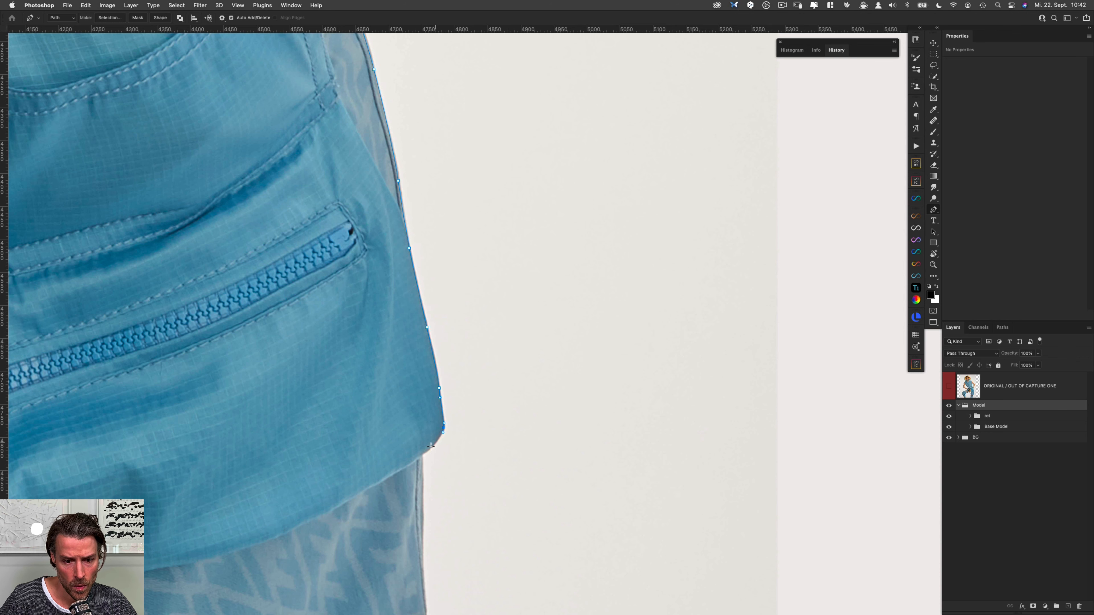
left_click_drag(433, 441, 435, 443)
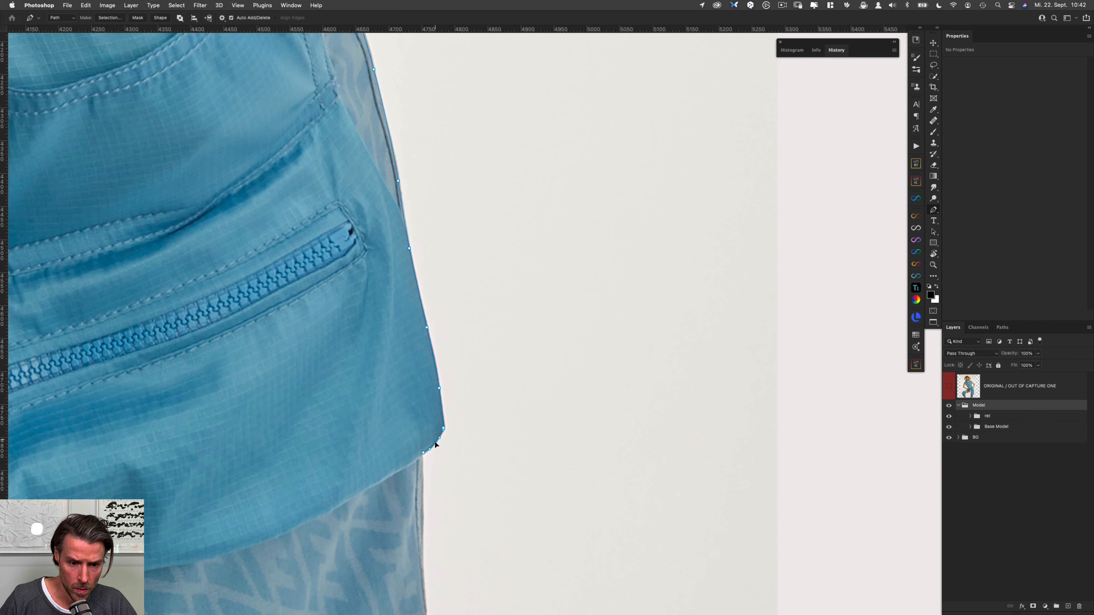
Trace the outer side of the patterned shorts leg from below the pocket to the flared hem corner.
left_click_drag(411, 539, 467, 234)
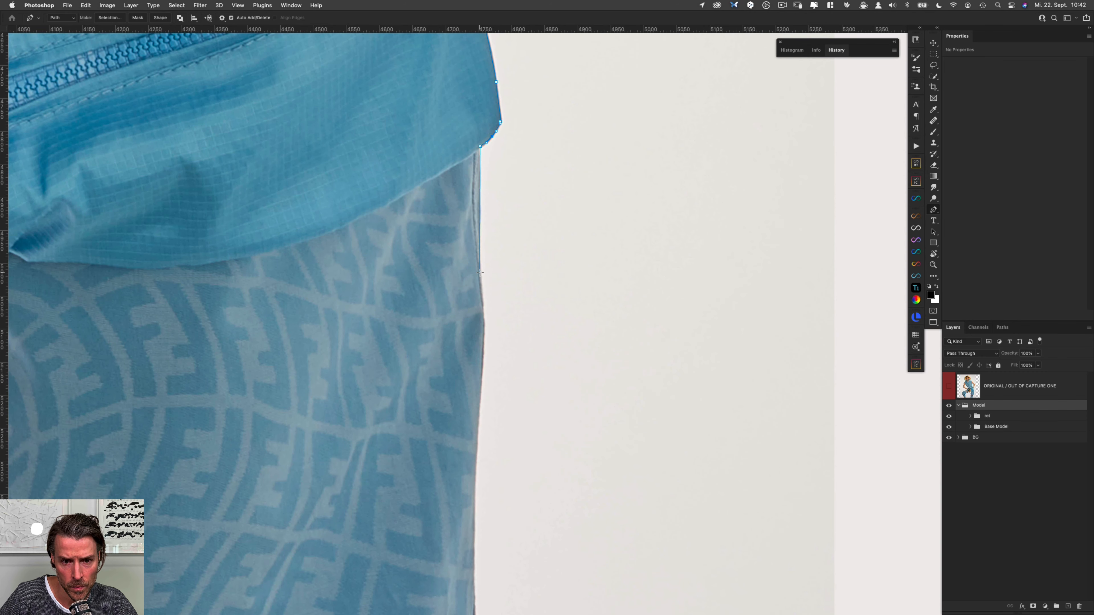
left_click_drag(480, 272, 481, 294)
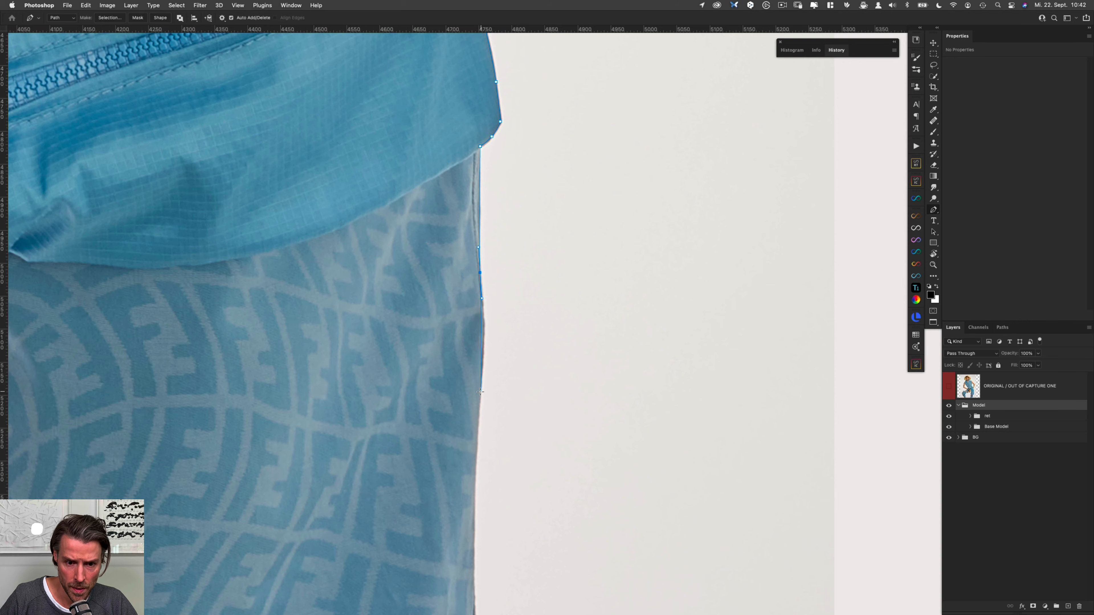
left_click_drag(478, 426, 512, 96)
left_click_drag(492, 286, 512, 436)
left_click(514, 447)
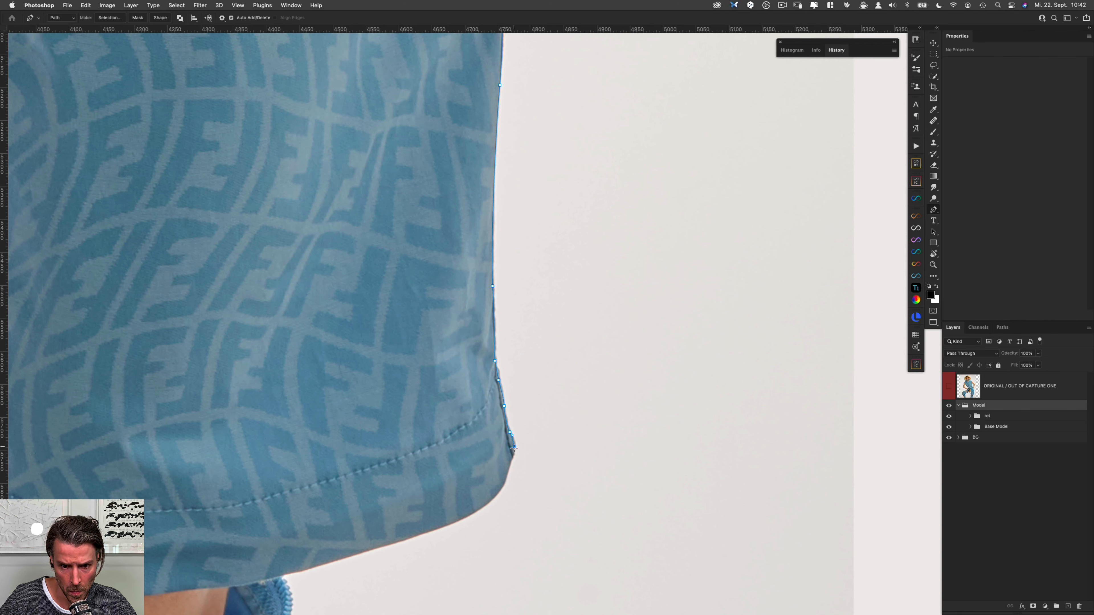
Carry the path around the hem corner and along the shorts' bottom edge to the zipper, refining the hem curve.
scroll(557, 303, "down", 5)
left_click(565, 283)
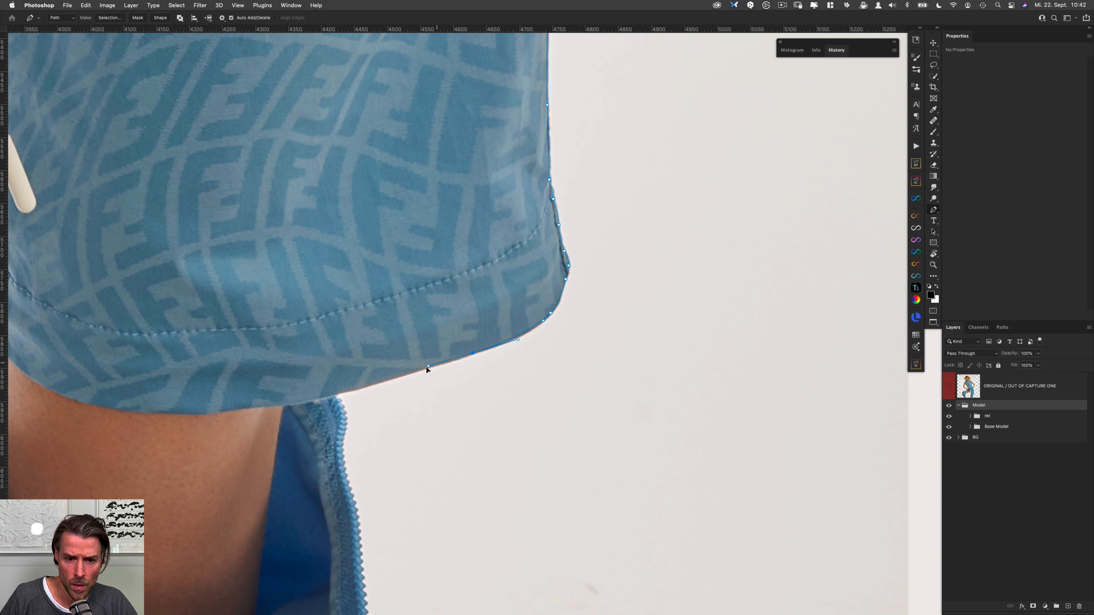
left_click_drag(427, 369, 419, 370)
left_click(337, 394)
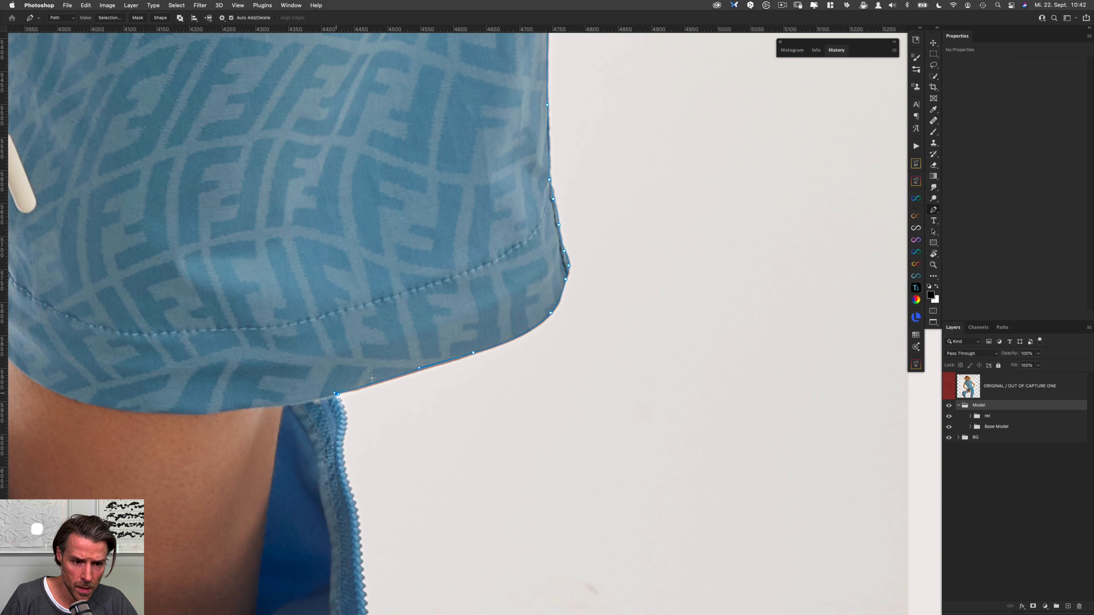
left_click(420, 369)
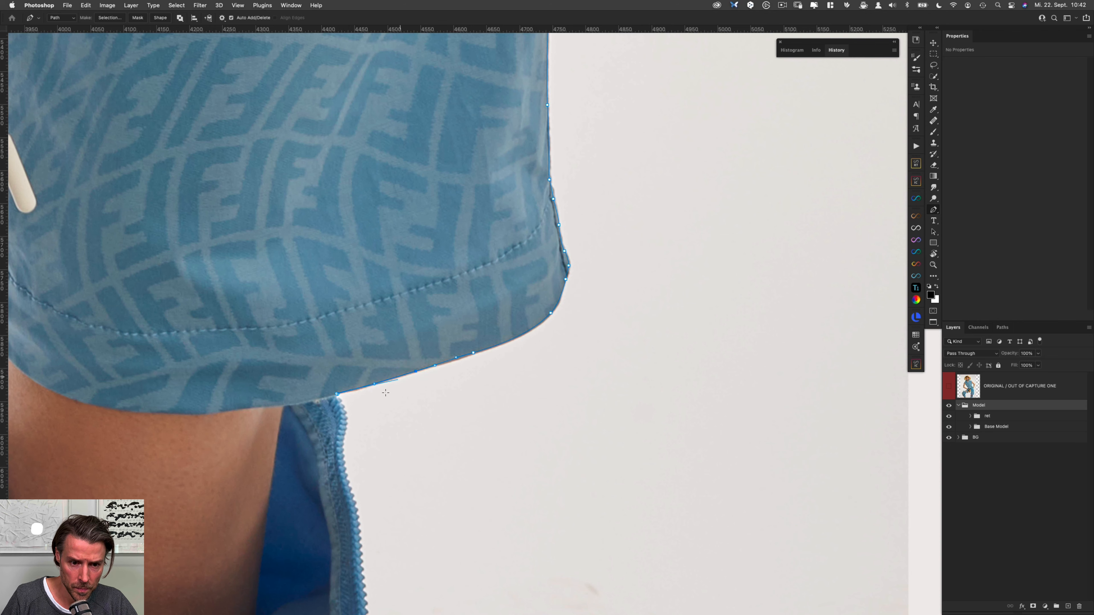
Follow the outer edge of the zipper teeth from the shorts' hem down to the widest part of the opening.
left_click_drag(347, 423, 464, 192)
left_click(465, 192)
left_click(468, 212)
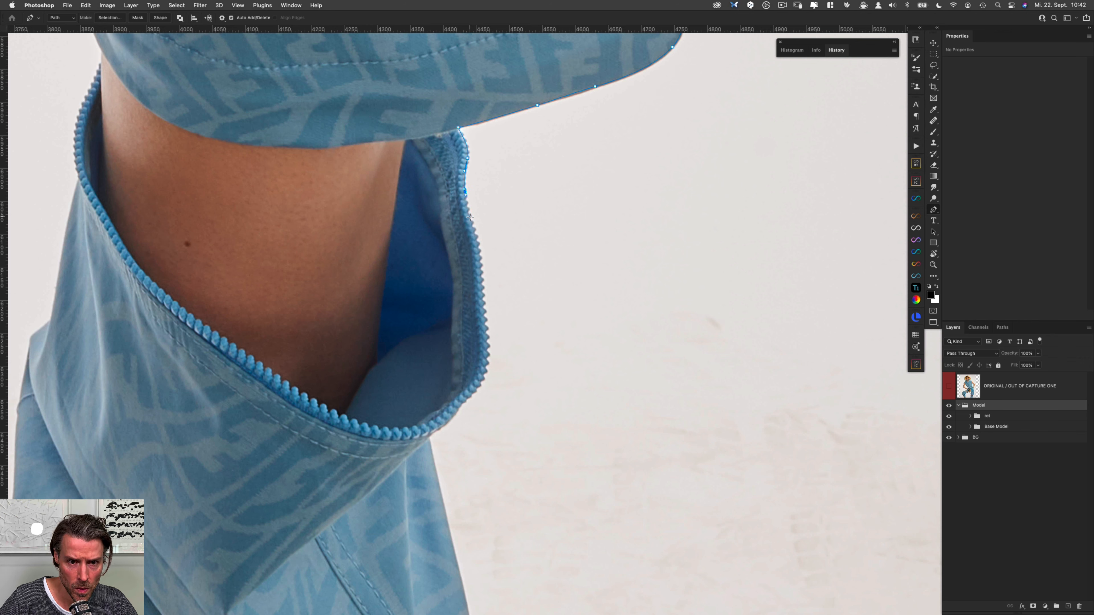
left_click(472, 223)
left_click_drag(478, 243, 480, 251)
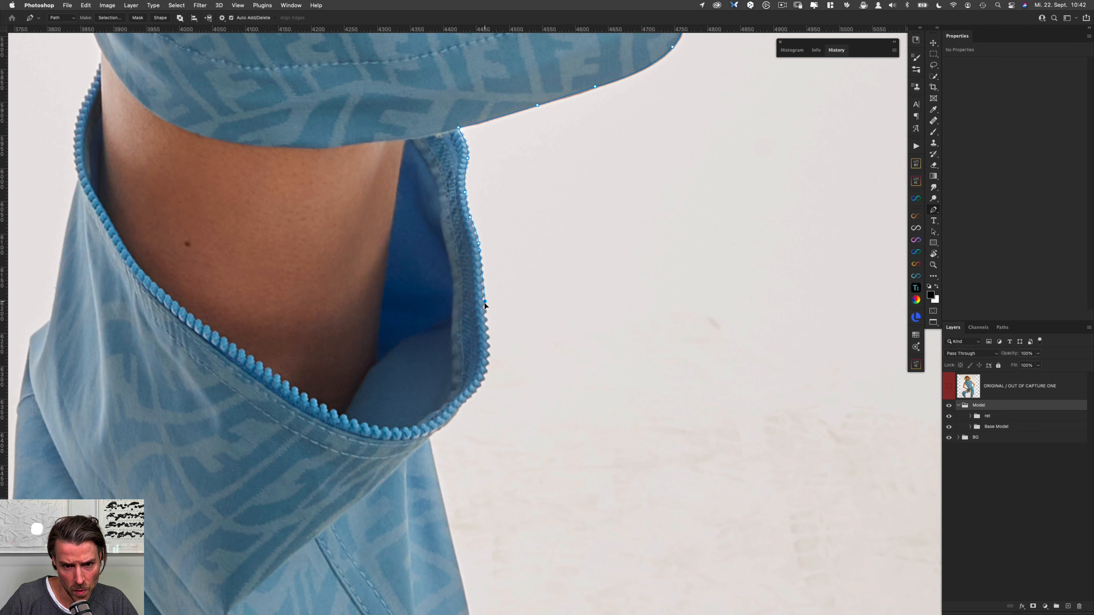
left_click_drag(484, 301, 485, 318)
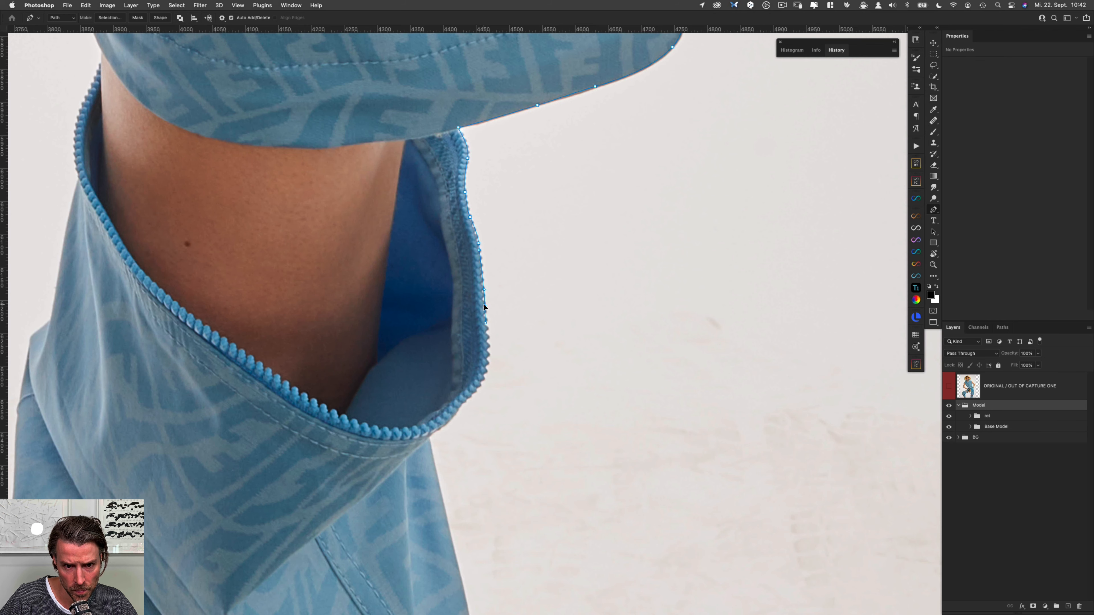
left_click_drag(488, 352, 488, 362)
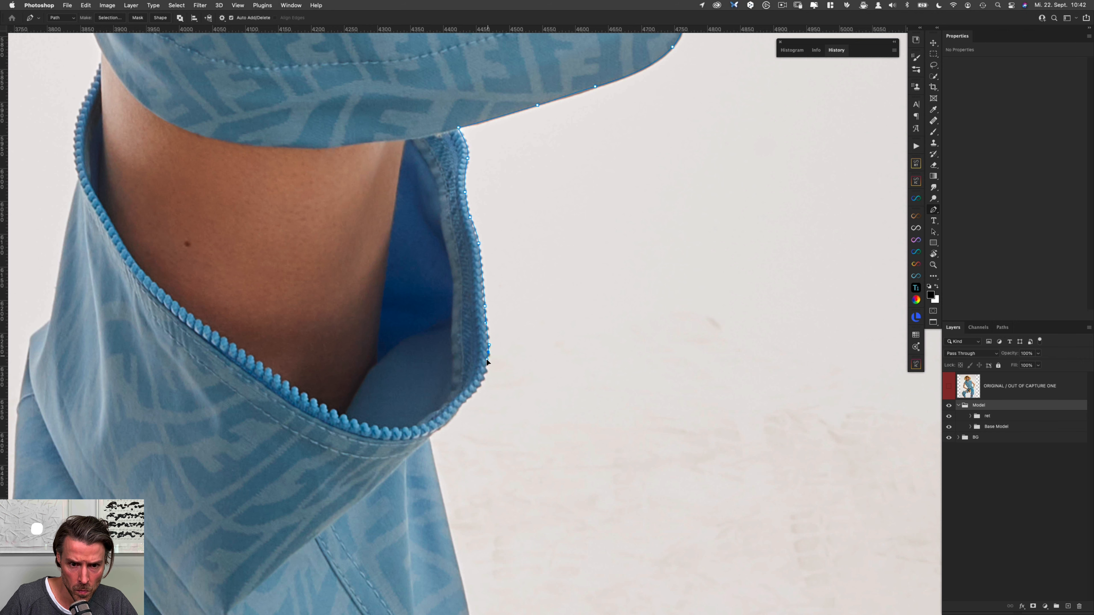
Trace around the lower bend of the zipper teeth to where the trouser leg emerges below it.
left_click(485, 376)
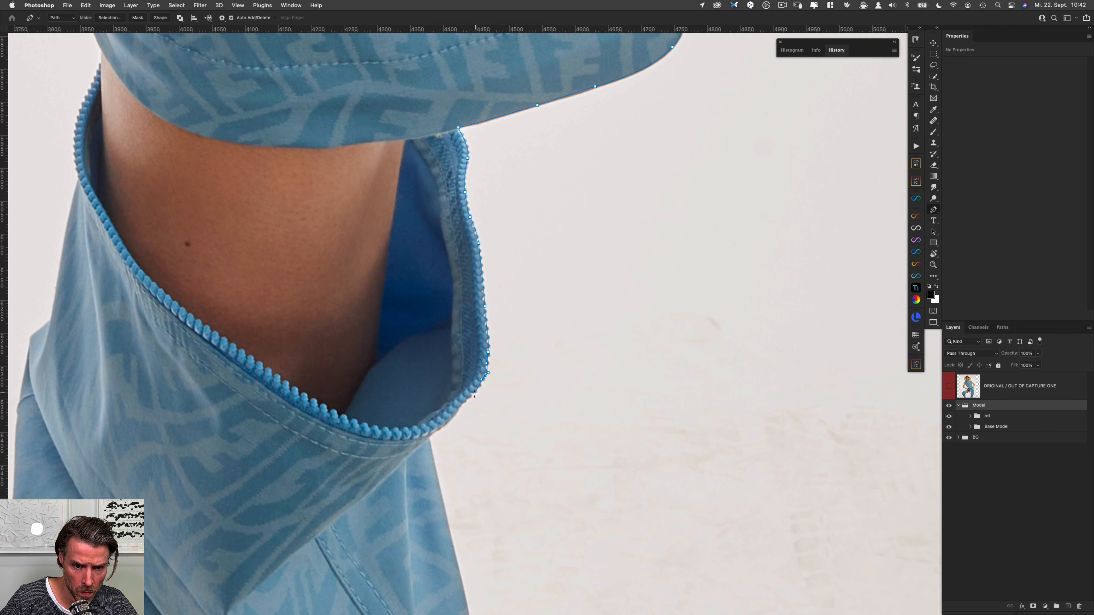
left_click(471, 394)
left_click(461, 405)
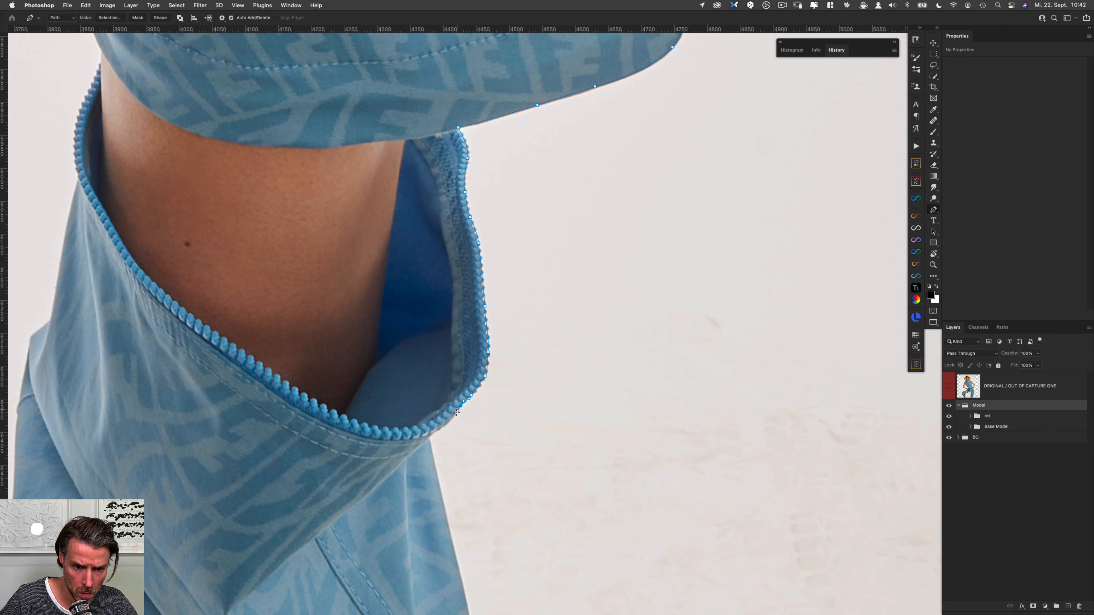
left_click(458, 410)
left_click_drag(421, 438, 432, 450)
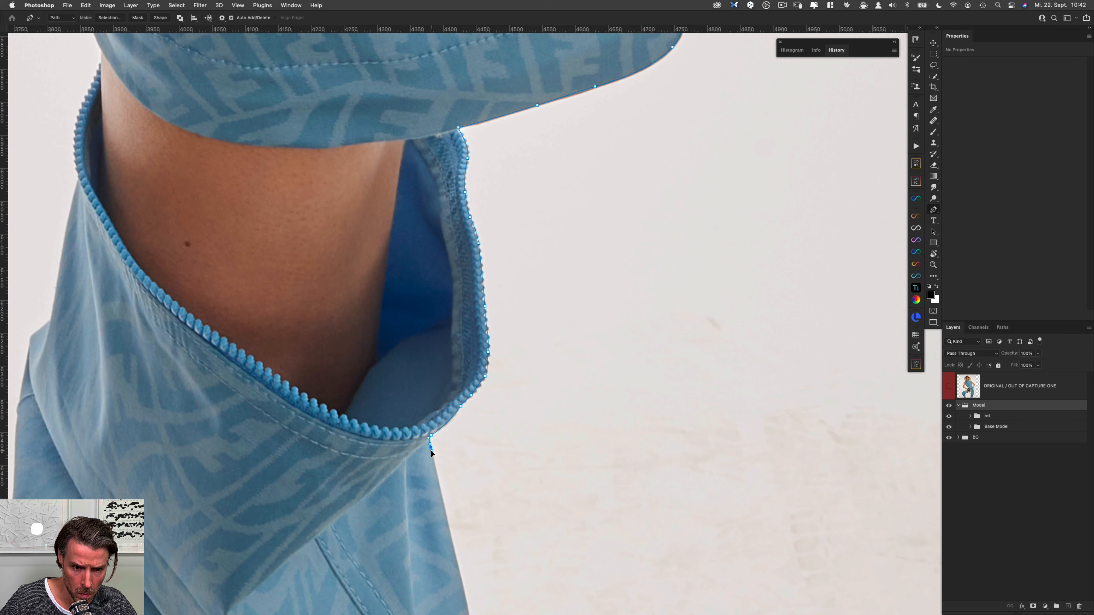
Trace the lower trouser leg's edge past the bottom of the image and run the path beneath the canvas to the leg's opposite side.
scroll(432, 450, "down", 10)
left_click_drag(428, 278, 431, 295)
left_click_drag(446, 378, 444, 409)
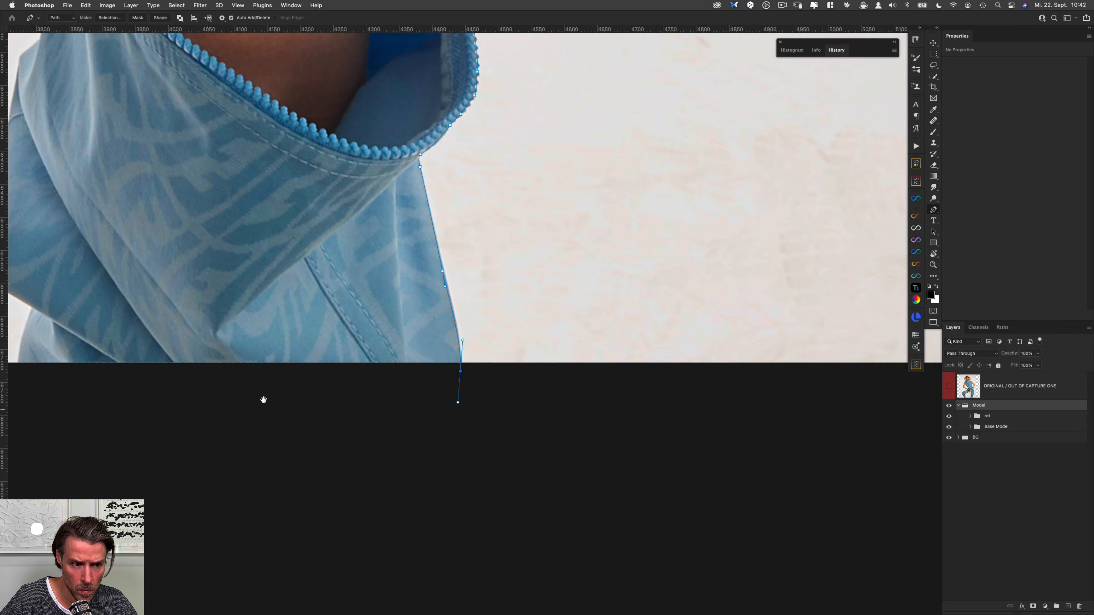
scroll(264, 398, "left", 12)
left_click(340, 356)
Bring the path back up into the image and trace the lower fabric fold around to its protruding tip.
left_click_drag(356, 285, 365, 269)
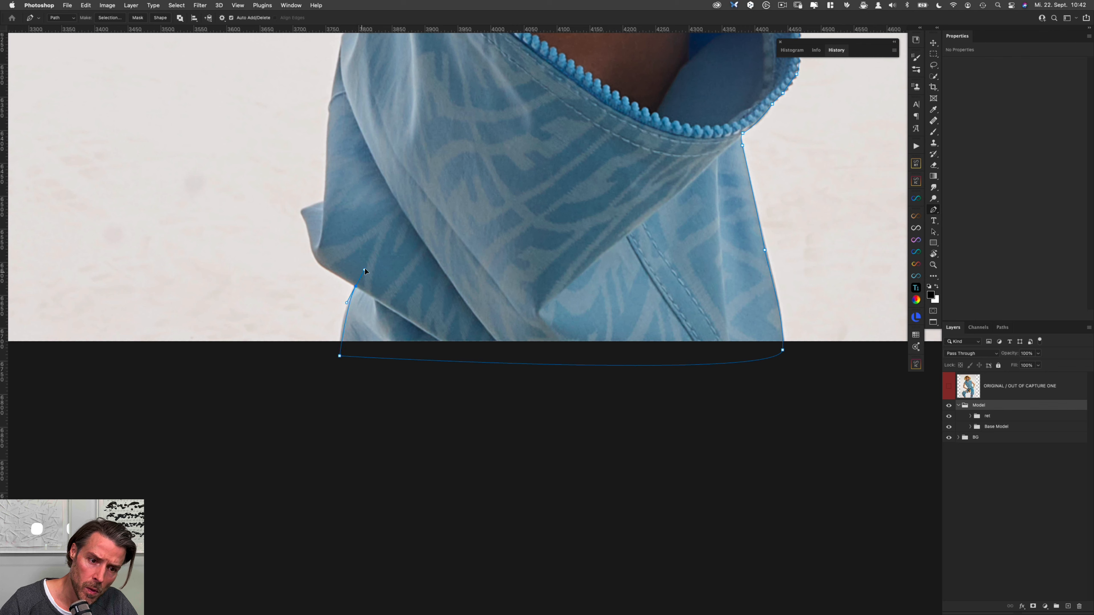
left_click(330, 270)
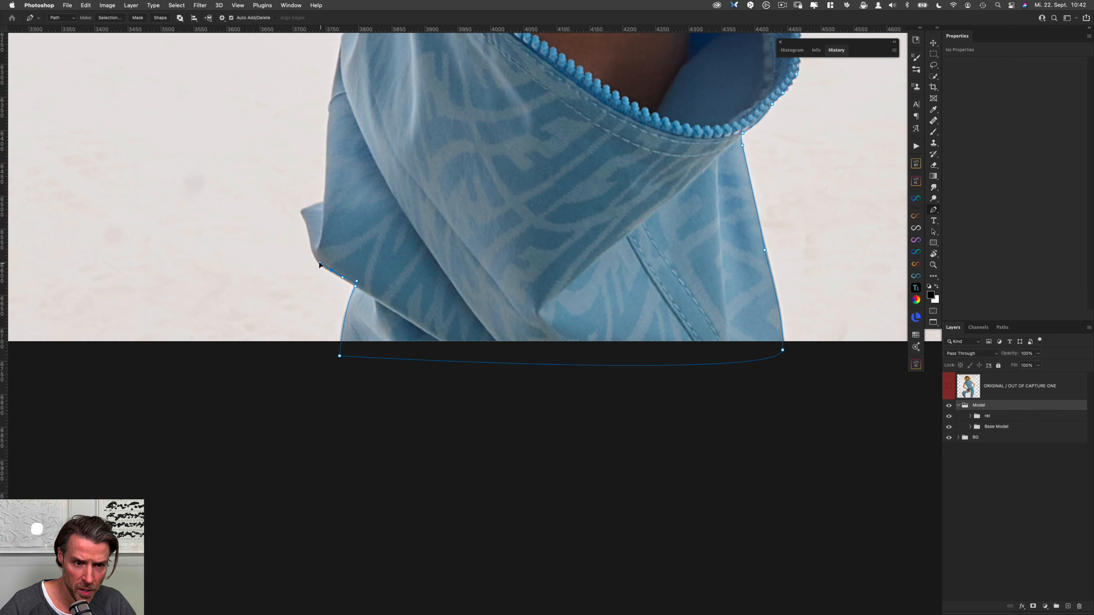
left_click_drag(355, 287, 353, 286)
left_click_drag(314, 253, 311, 247)
left_click(311, 241)
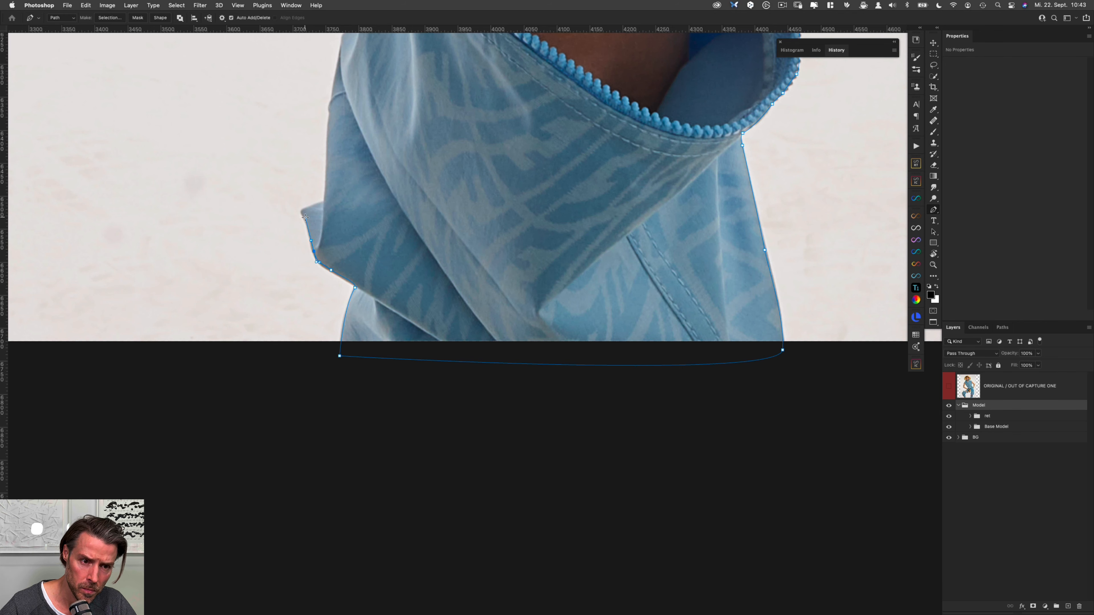
left_click_drag(304, 210, 309, 209)
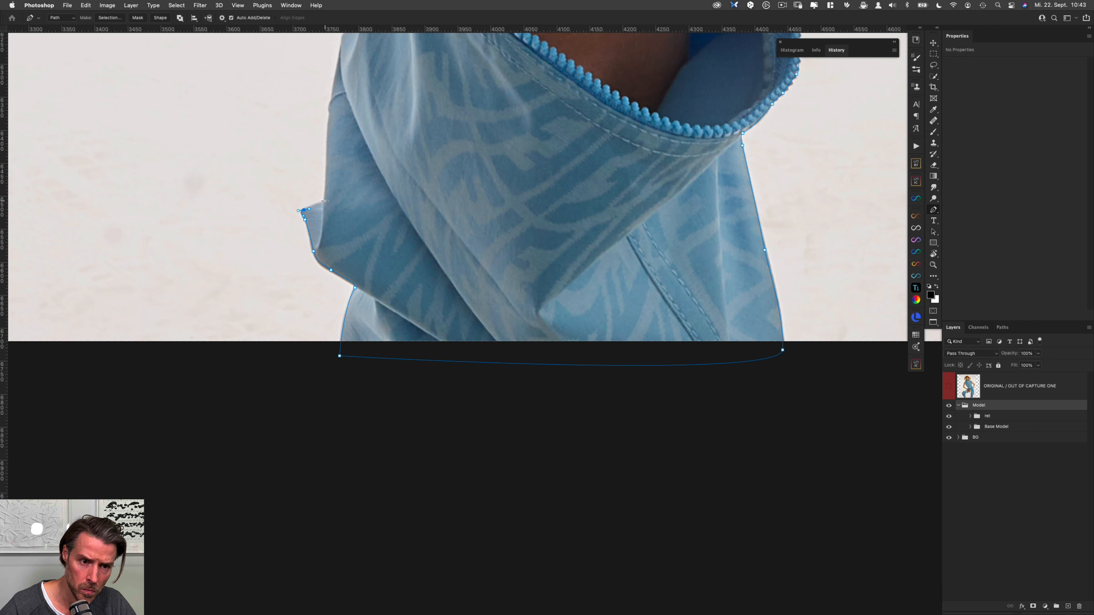
Trace the trouser leg's edge from the fold's tip over the upper folds to the start of the zipper teeth.
left_click(330, 112)
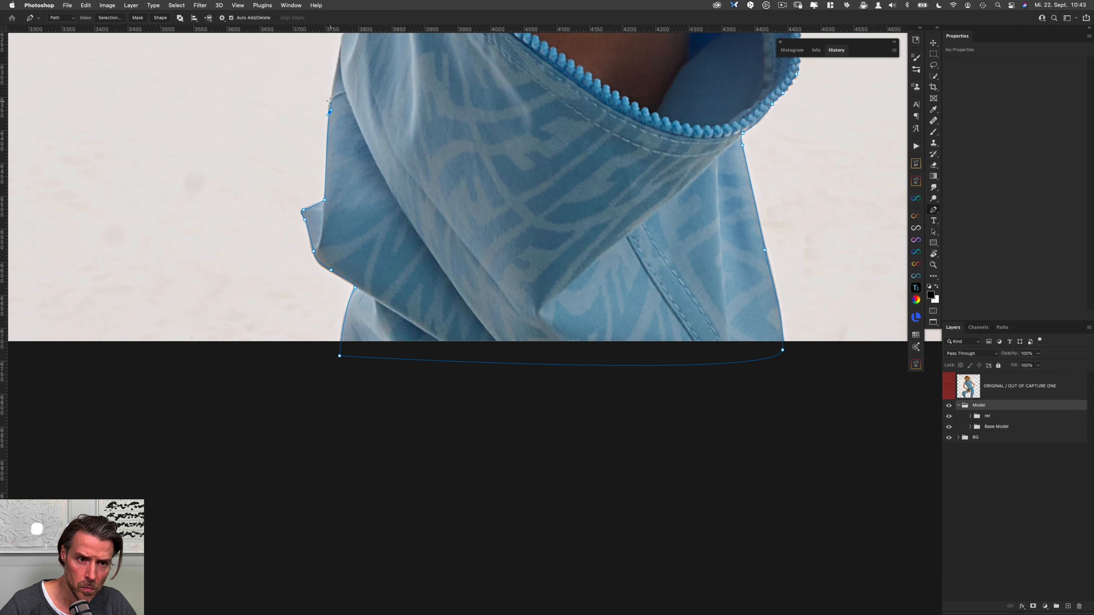
scroll(331, 107, "up", 5)
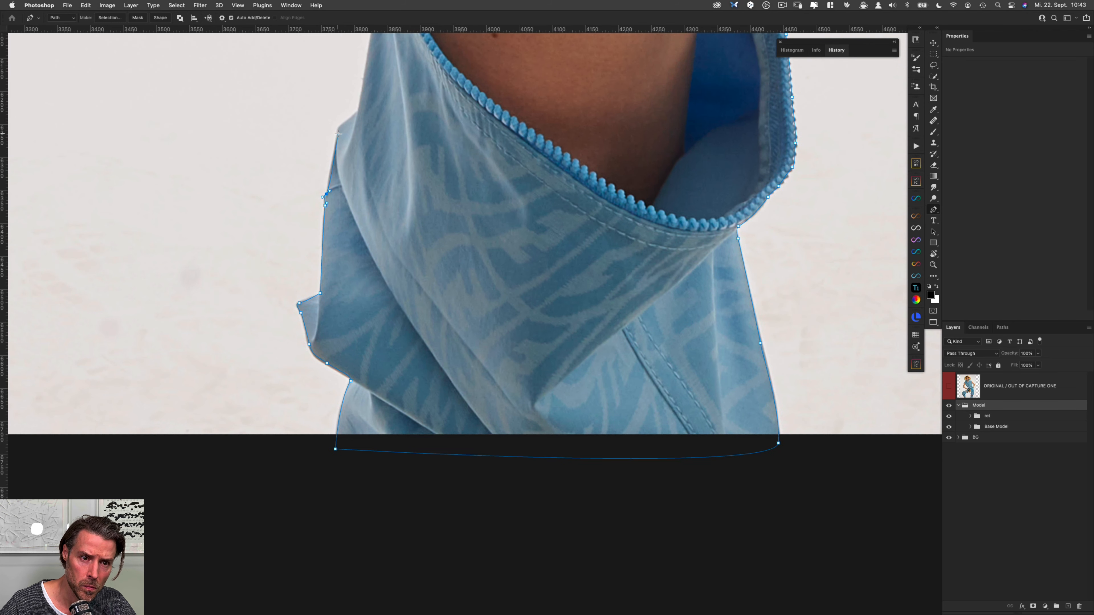
left_click(338, 134)
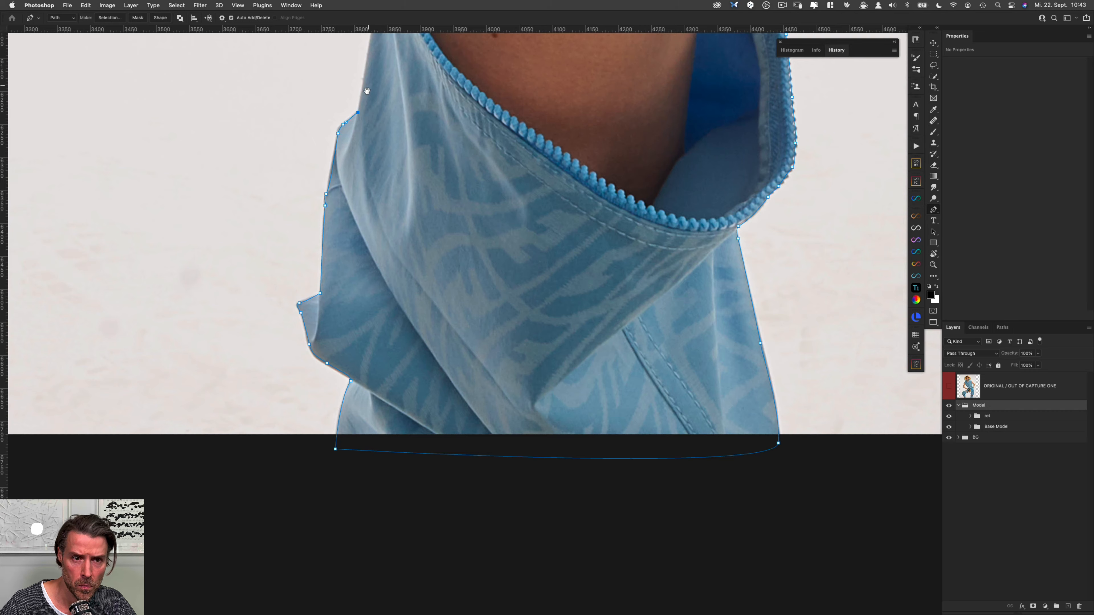
scroll(366, 90, "up", 4)
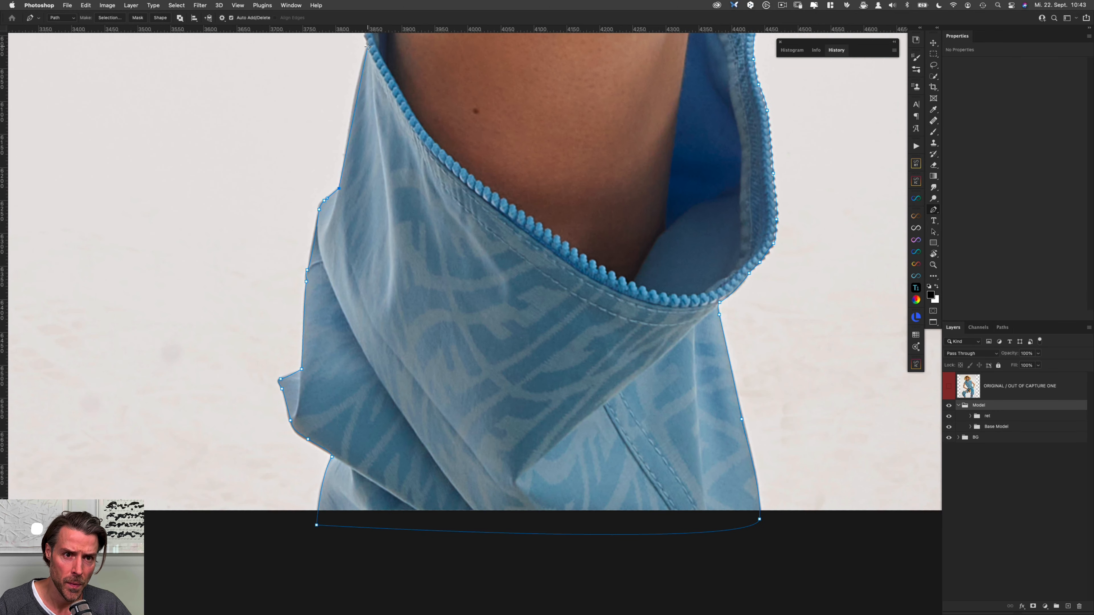
scroll(366, 65, "up", 1)
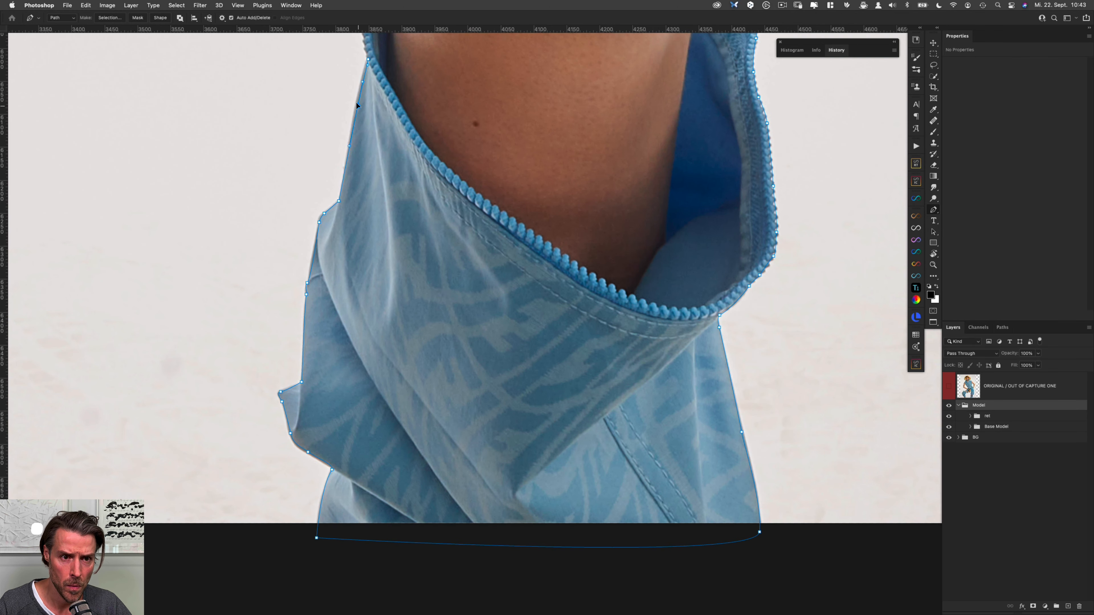
left_click(357, 104)
Follow the zipper's outer teeth up to the bare leg and extend the path onto the shorts' hem.
scroll(367, 48, "up", 10)
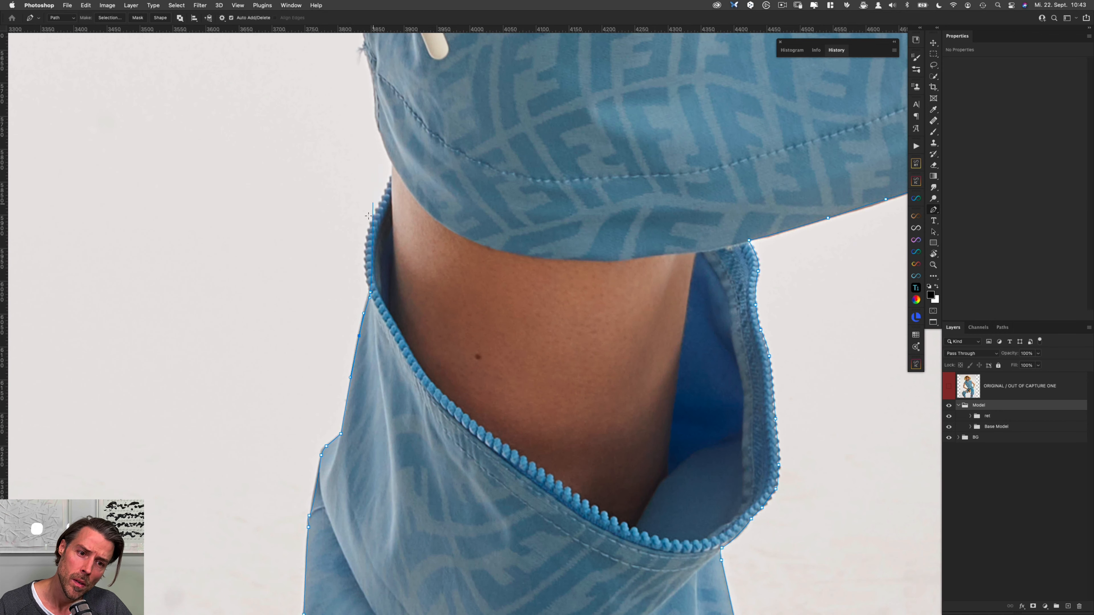
left_click_drag(366, 236, 369, 225)
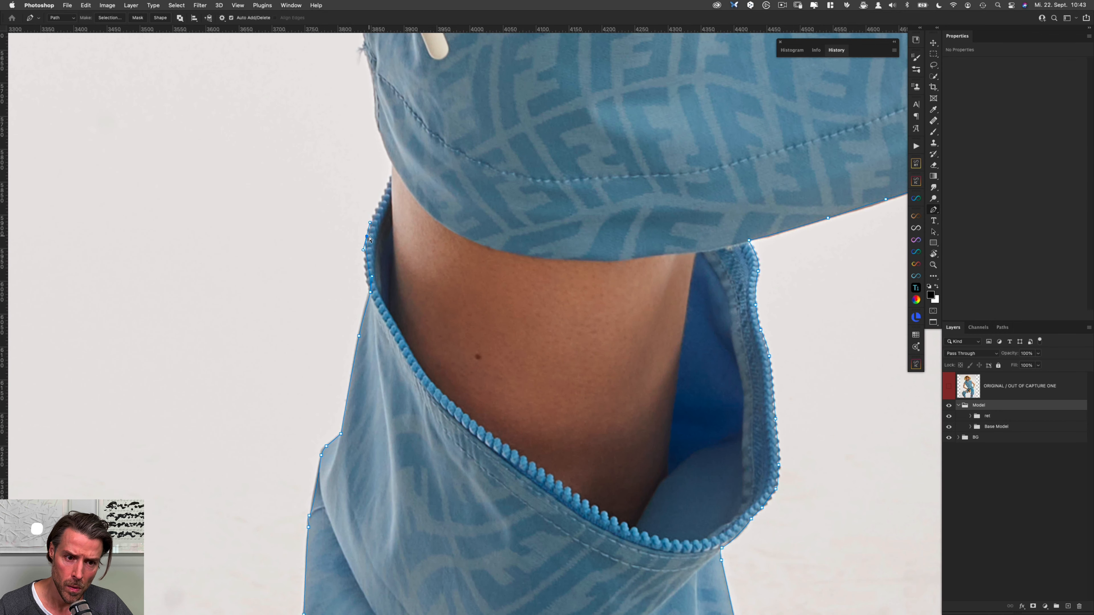
left_click(391, 175)
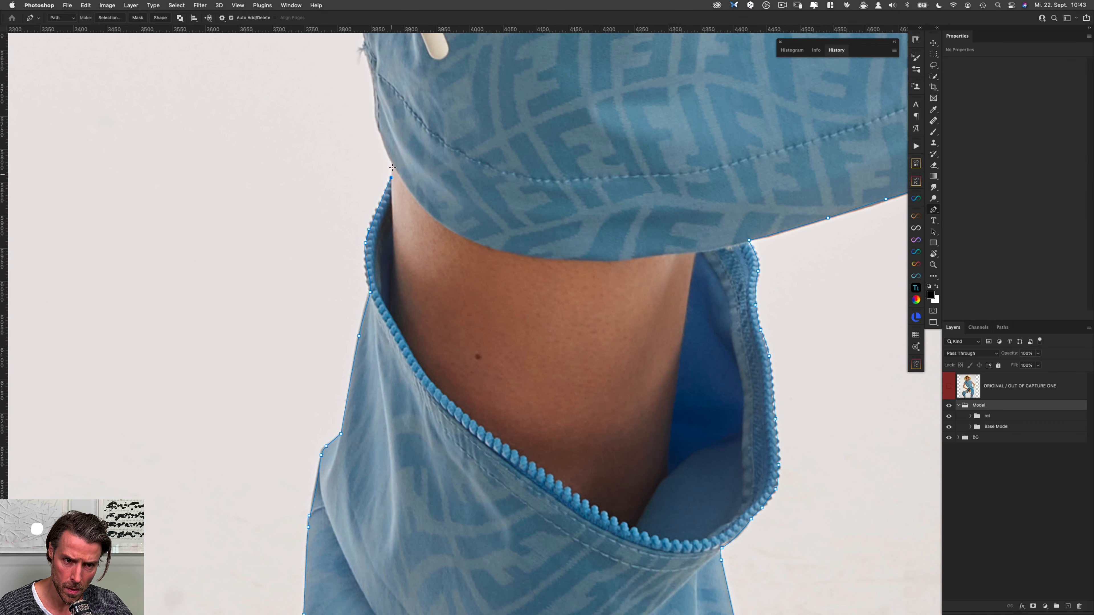
left_click(392, 164)
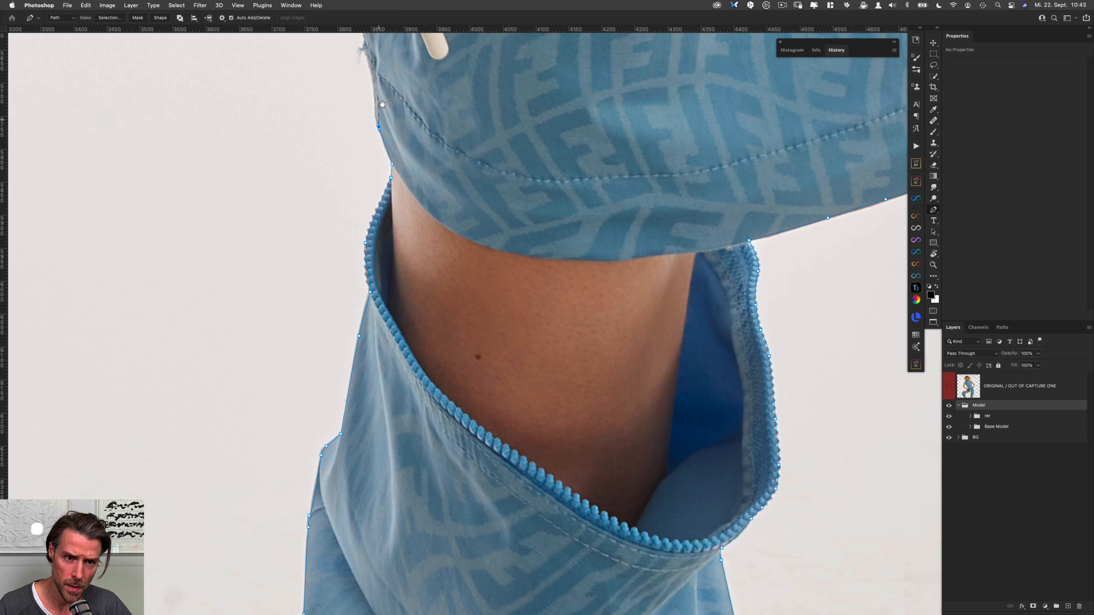
Trace the shorts' outer edge from the hem up past the loose threads to the fabric bulge beside the drawstring tips.
left_click_drag(382, 104, 403, 274)
left_click(394, 243)
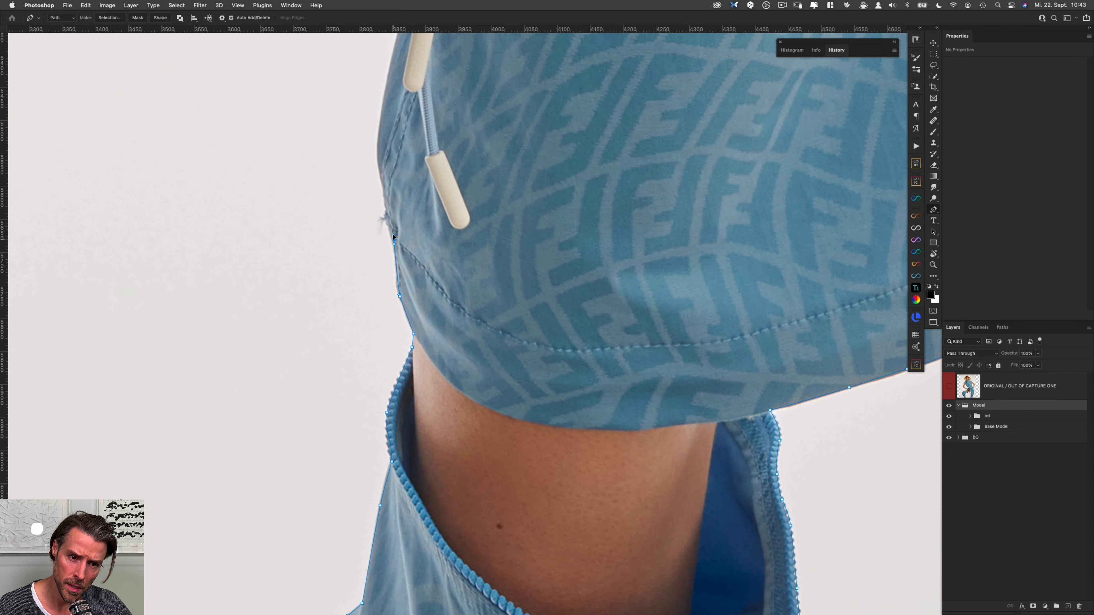
left_click(386, 211)
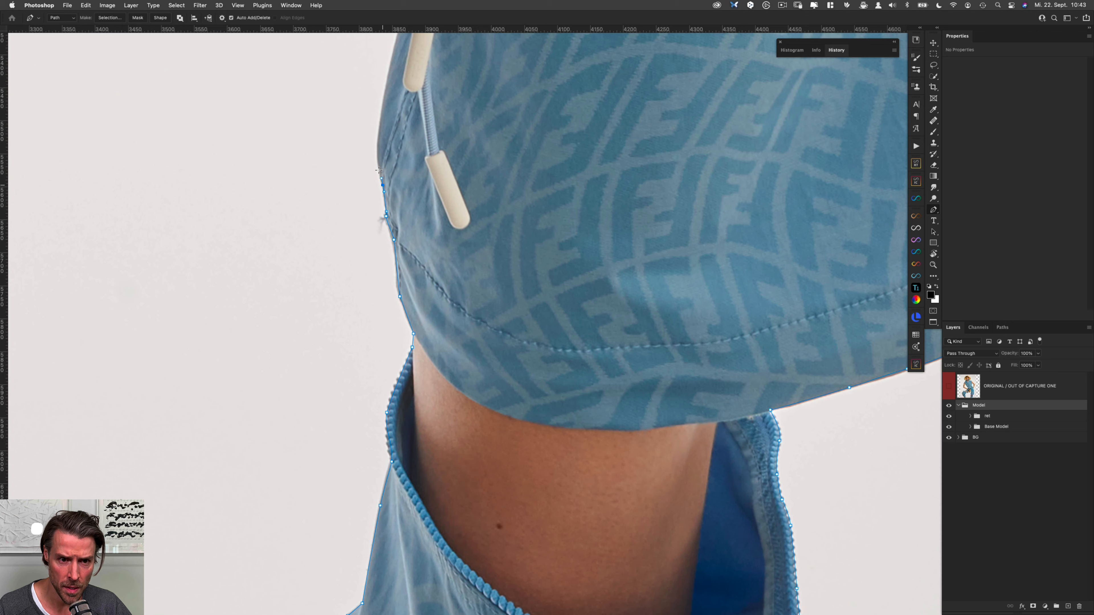
left_click(379, 134)
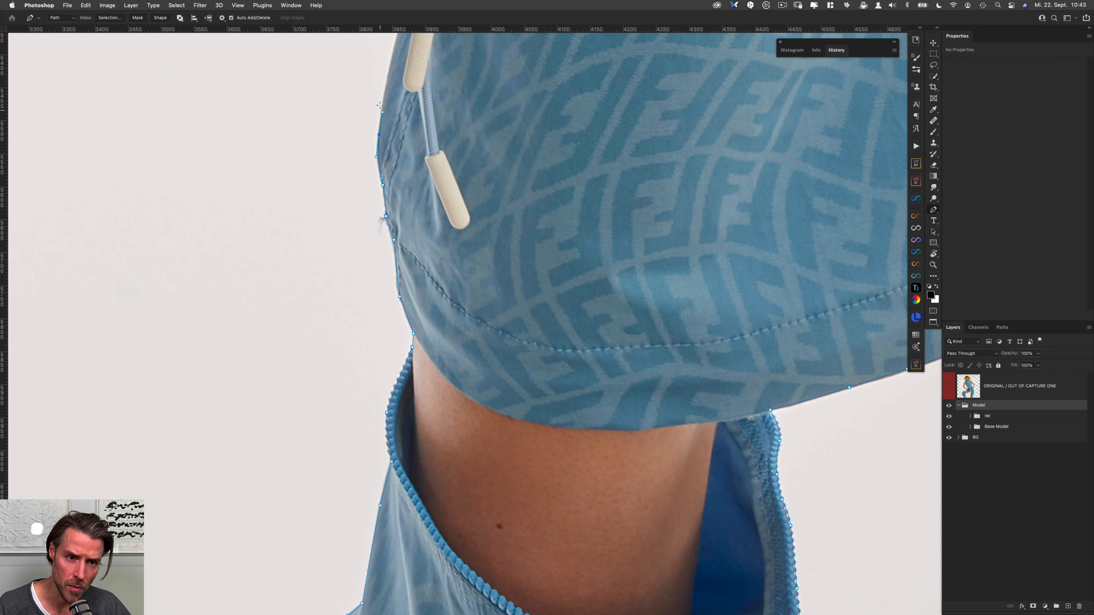
left_click(380, 110)
Continue the path up the shorts' edge past the upper drawstring tip and along the outer side of the hanging cord.
scroll(381, 110, "up", 3)
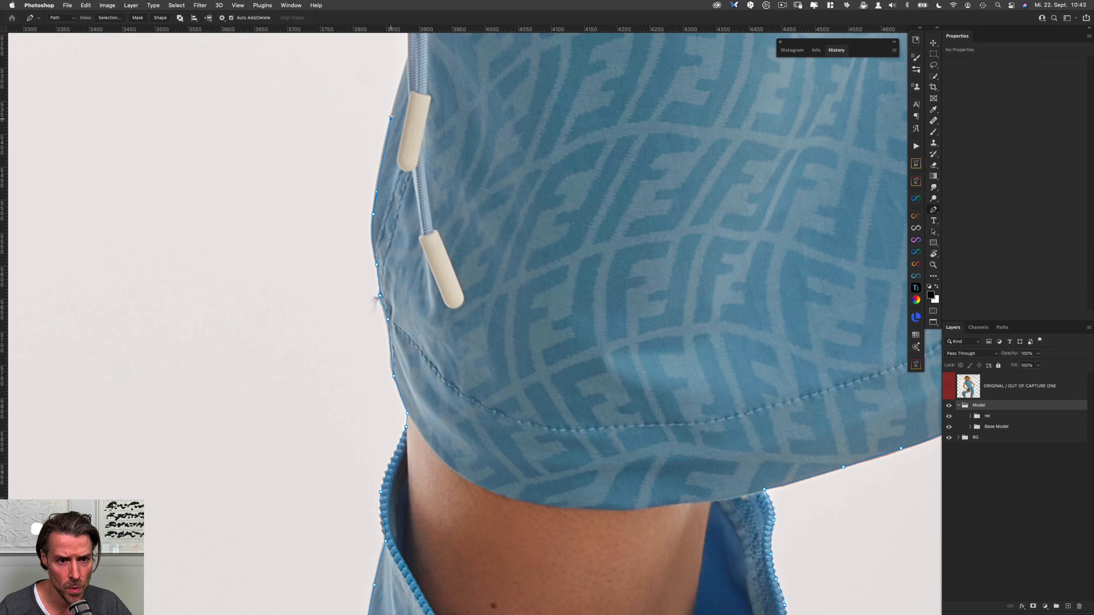
left_click(407, 58)
scroll(405, 61, "up", 4)
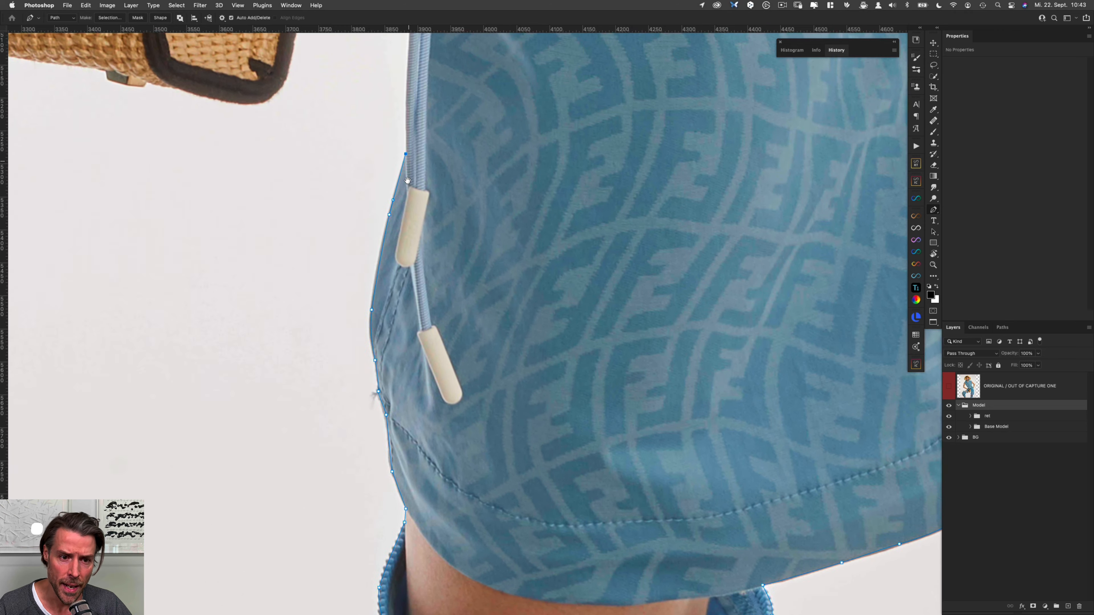
scroll(384, 323, "up", 5)
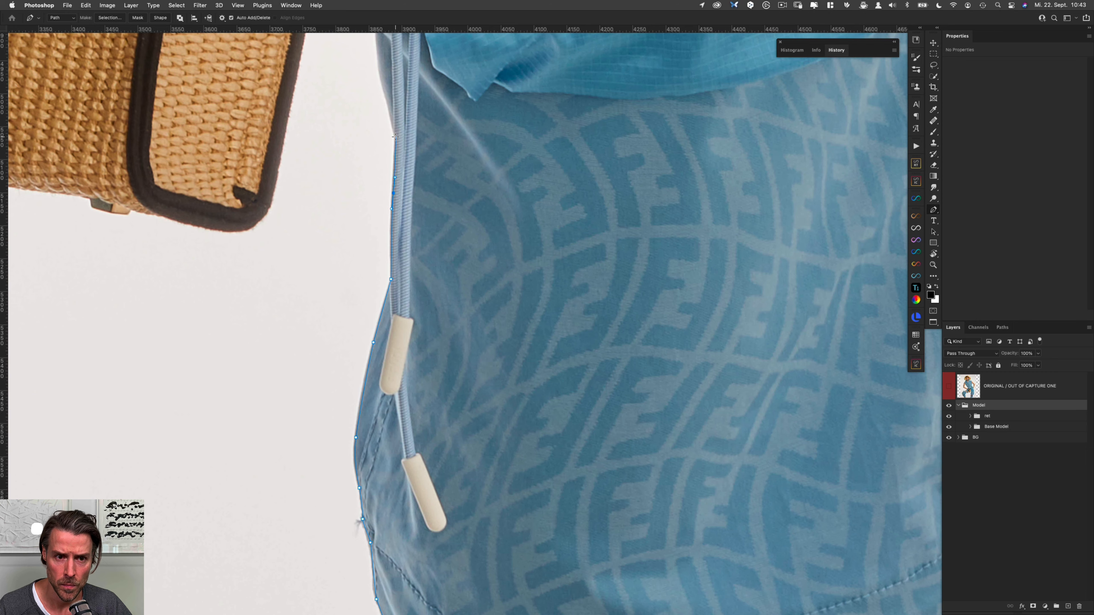
Continue the pen path up the garment's edge beside the hanging drawstrings, then across to the woven bag's side.
left_click_drag(396, 185, 393, 196)
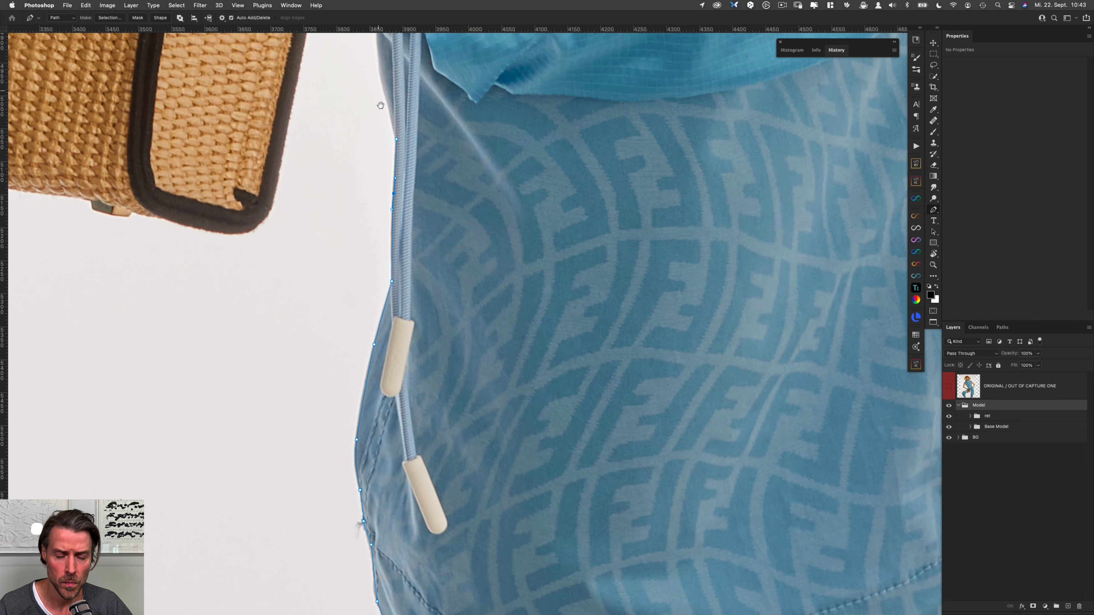
scroll(392, 207, "up", 5)
left_click_drag(396, 264, 395, 256)
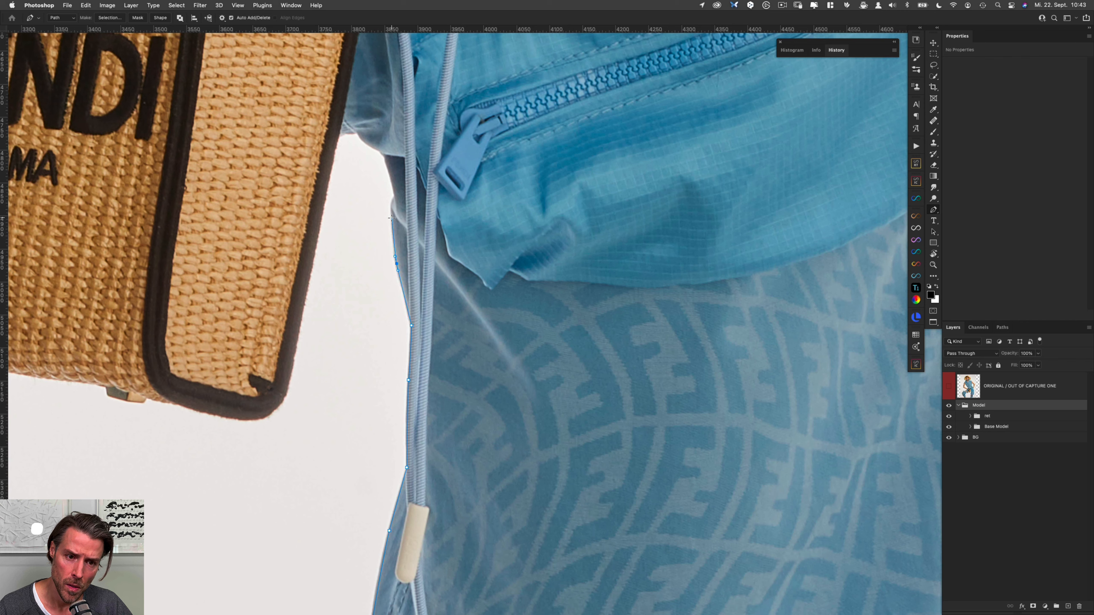
left_click_drag(390, 198, 352, 127)
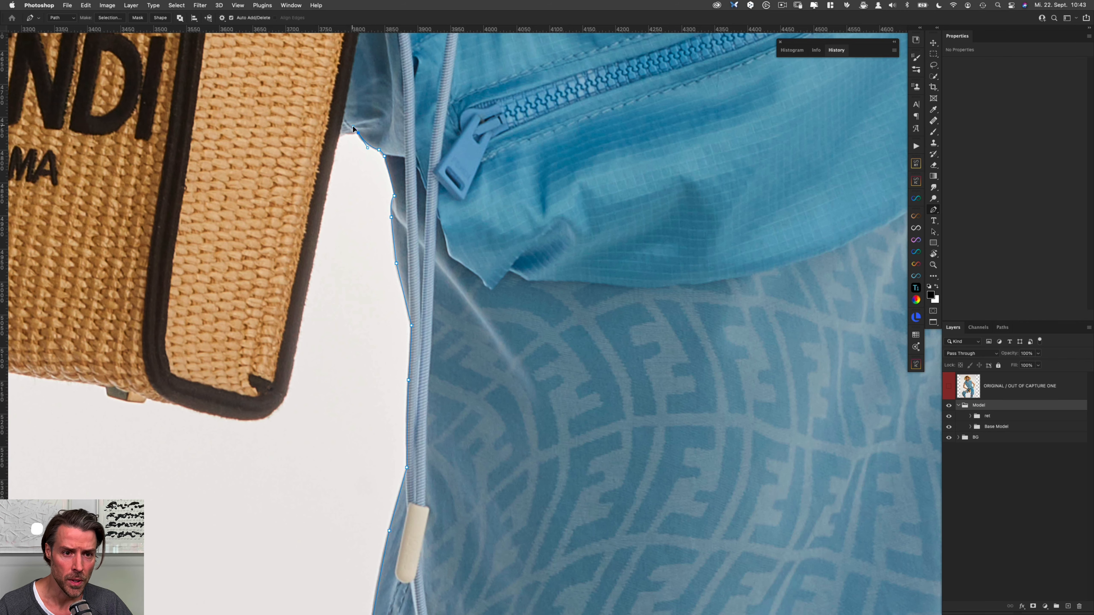
left_click(339, 135)
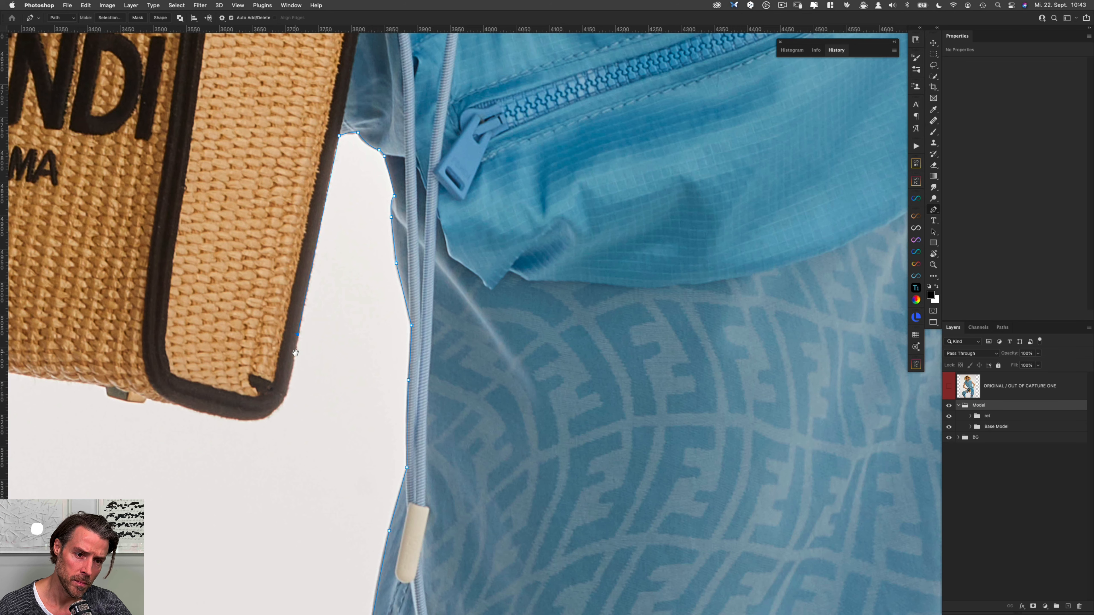
Trace the path down the bag's dark piped side edge and around its rounded lower corner.
left_click_drag(297, 334, 395, 255)
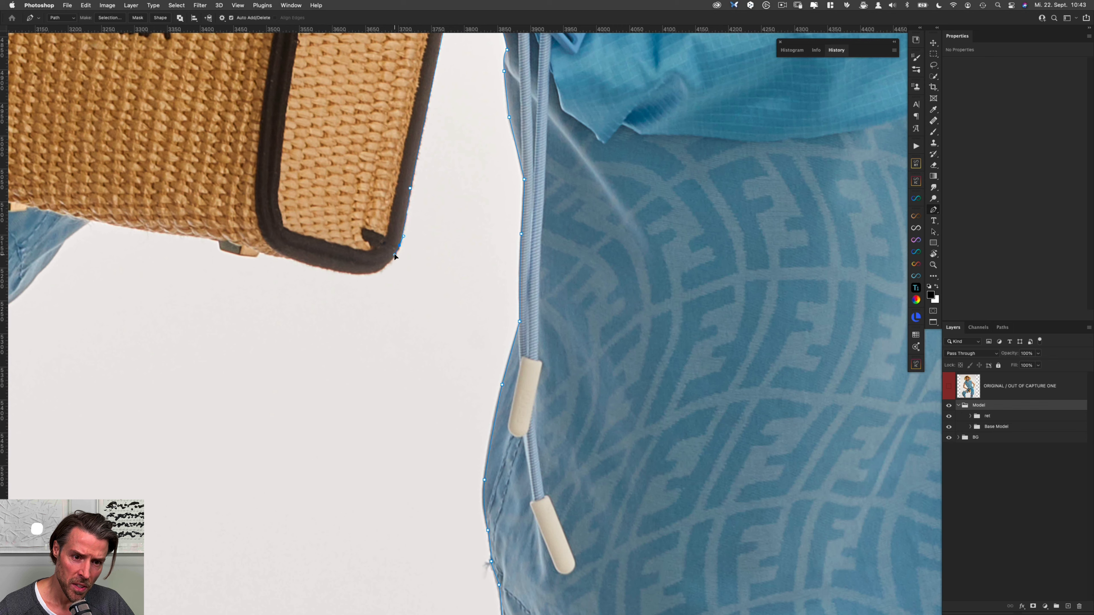
left_click(366, 275)
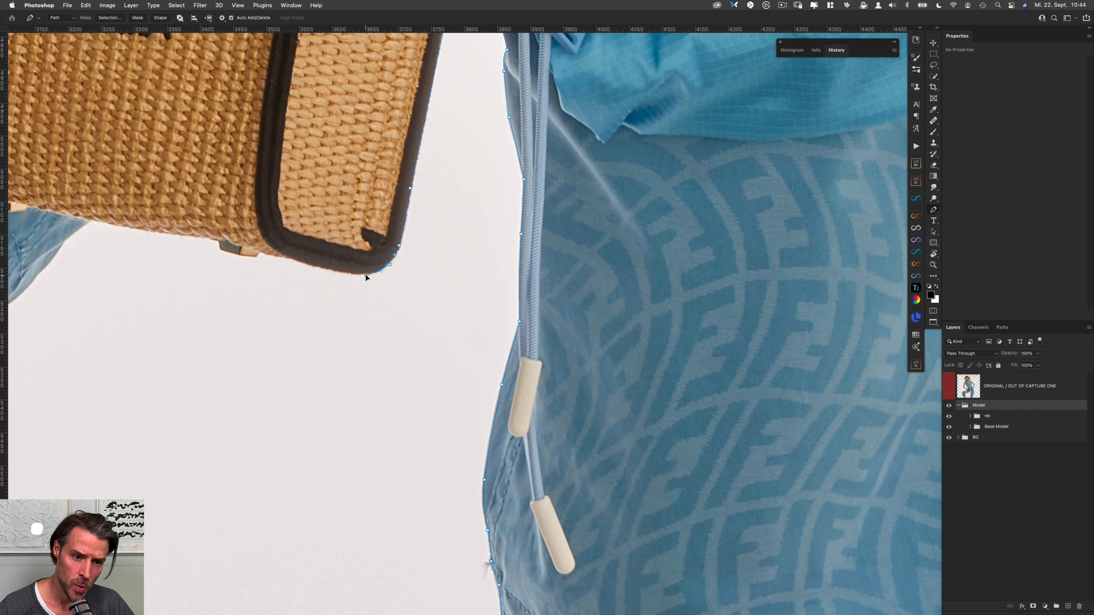
left_click_drag(289, 257, 272, 250)
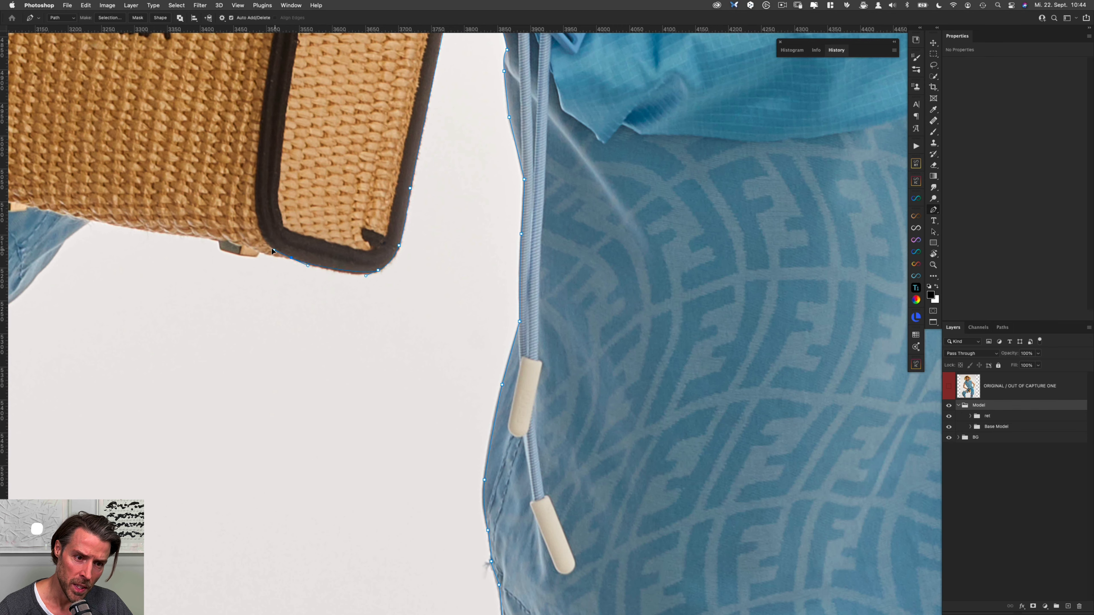
left_click(352, 271)
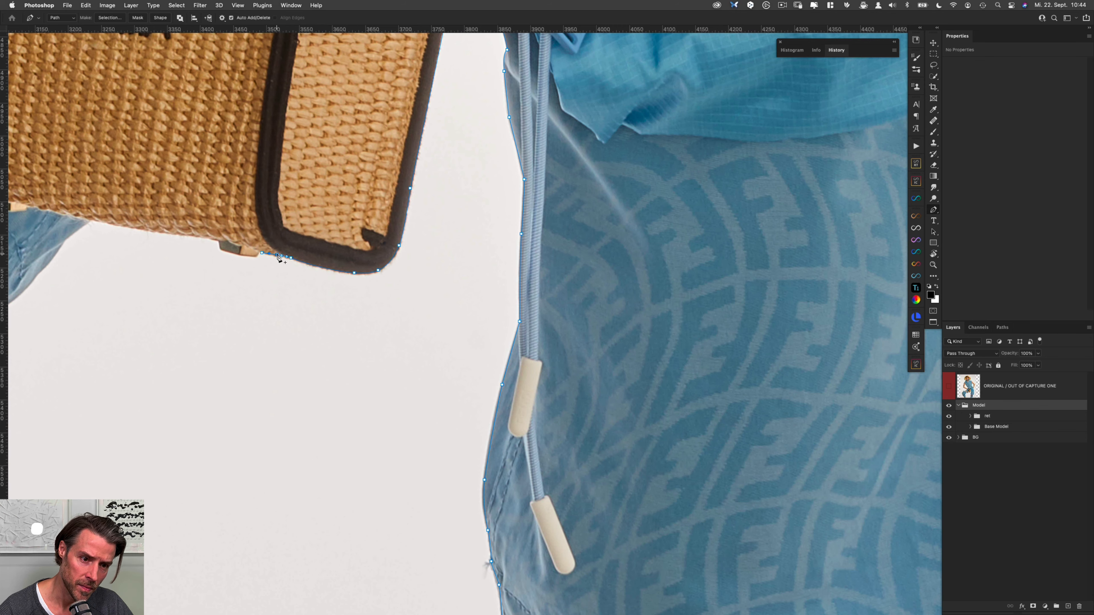
Extend the path around the small metal fitting and along the bag's underside to the blue patterned fabric.
left_click_drag(277, 254, 244, 256)
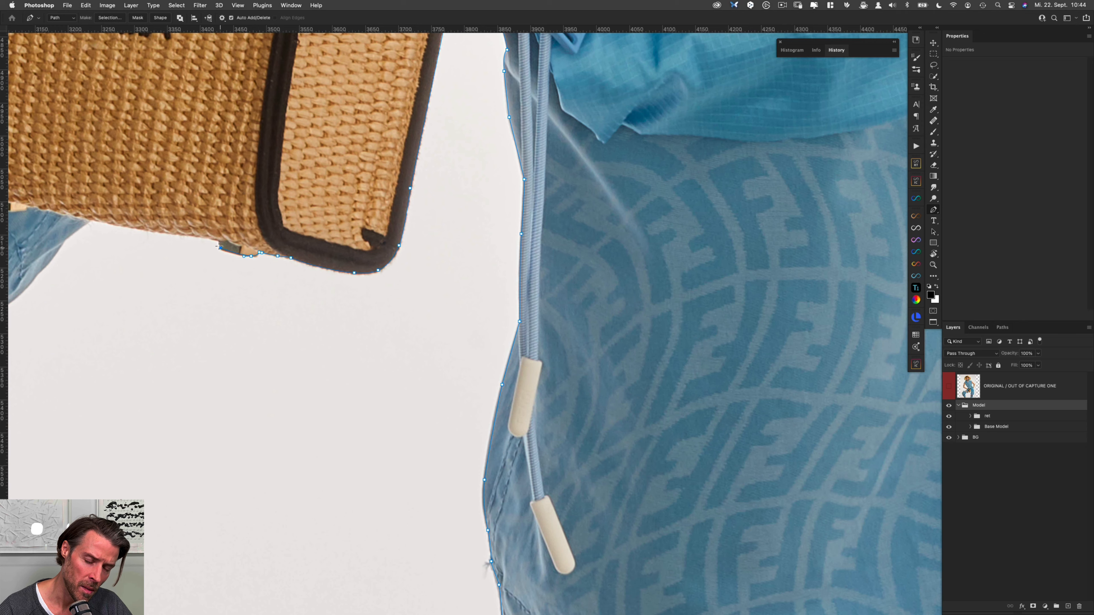
left_click_drag(203, 231, 411, 264)
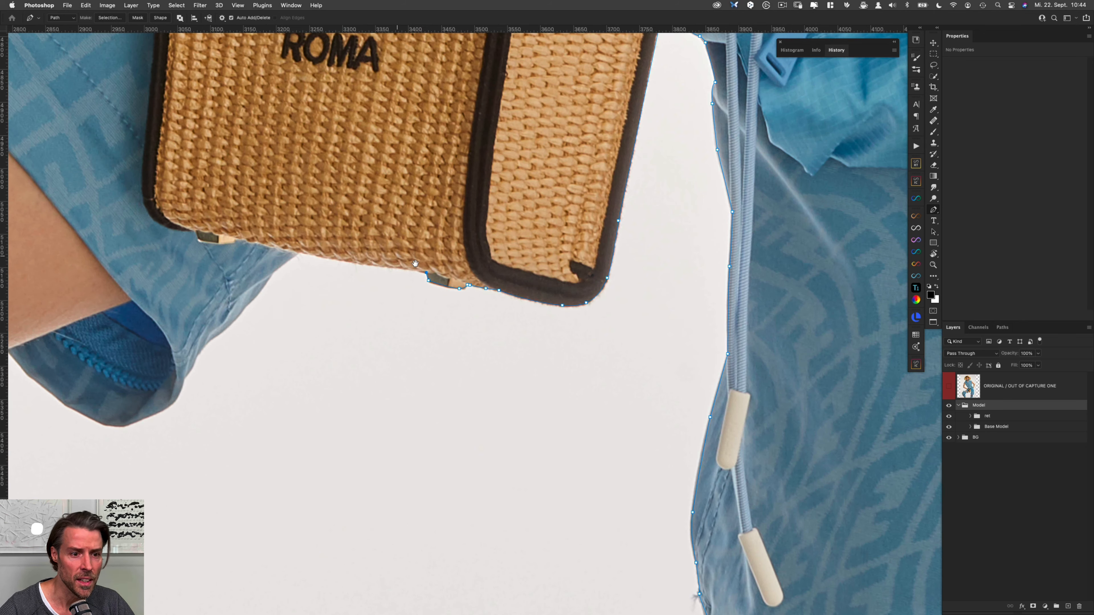
left_click(342, 259)
left_click(299, 251)
Trace the outer edge of the blue patterned fabric from the bag's underside down towards its open hem.
left_click_drag(280, 266, 277, 268)
left_click(269, 276)
mouse_move(248, 302)
left_mouse_down()
mouse_move(240, 311)
mouse_move(248, 304)
left_mouse_up()
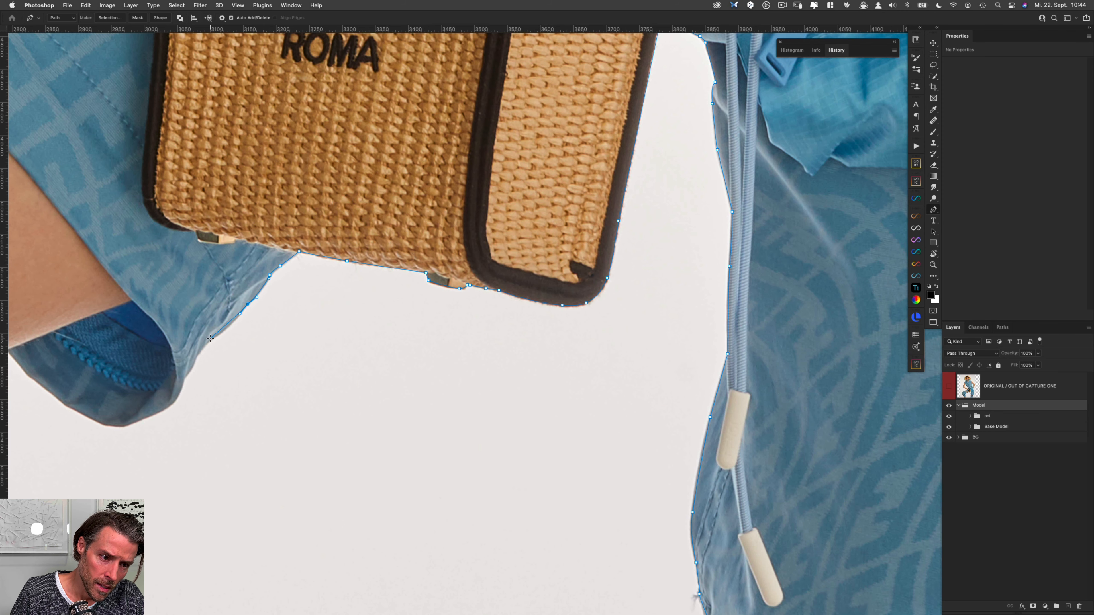
left_click_drag(209, 339, 202, 348)
left_click(198, 352)
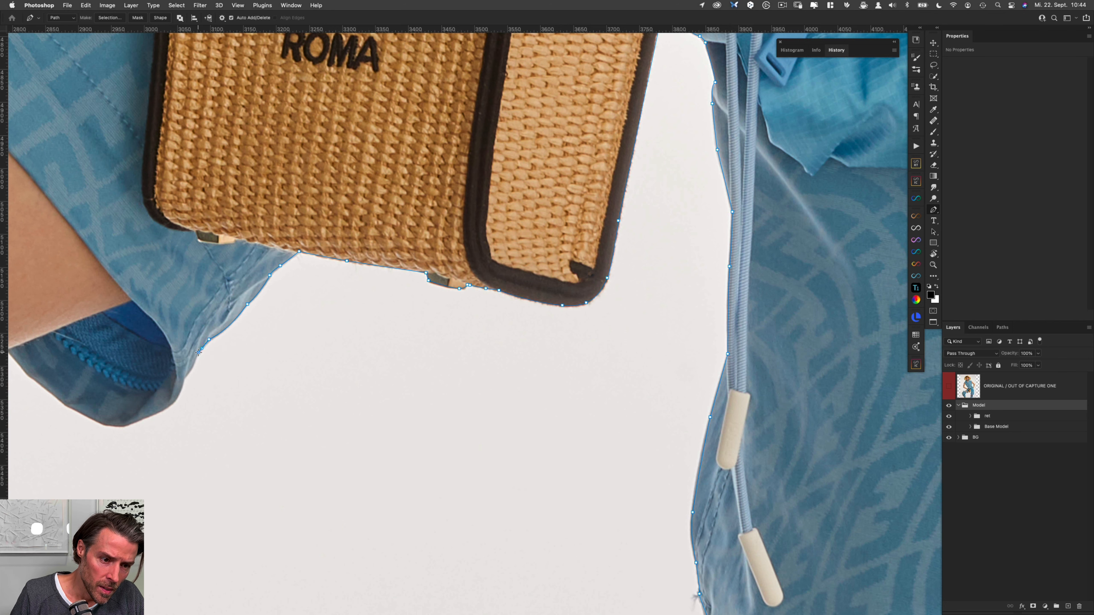
left_click(190, 369)
left_click(184, 378)
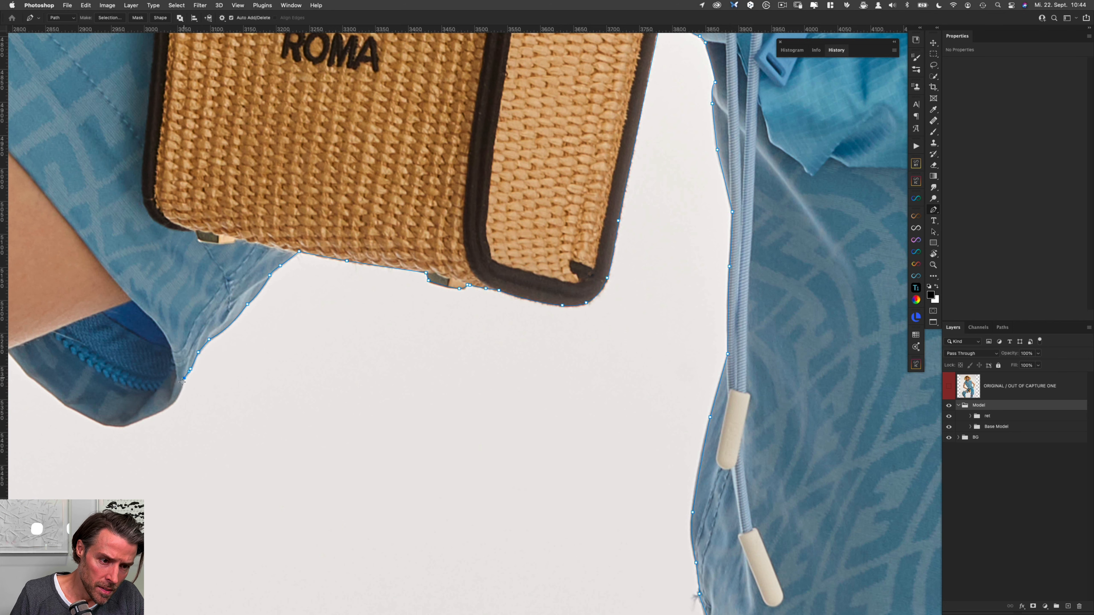
Curve the path around the bottom of the open blue hem up to the bare skin.
left_click_drag(170, 405, 281, 349)
left_click(249, 353)
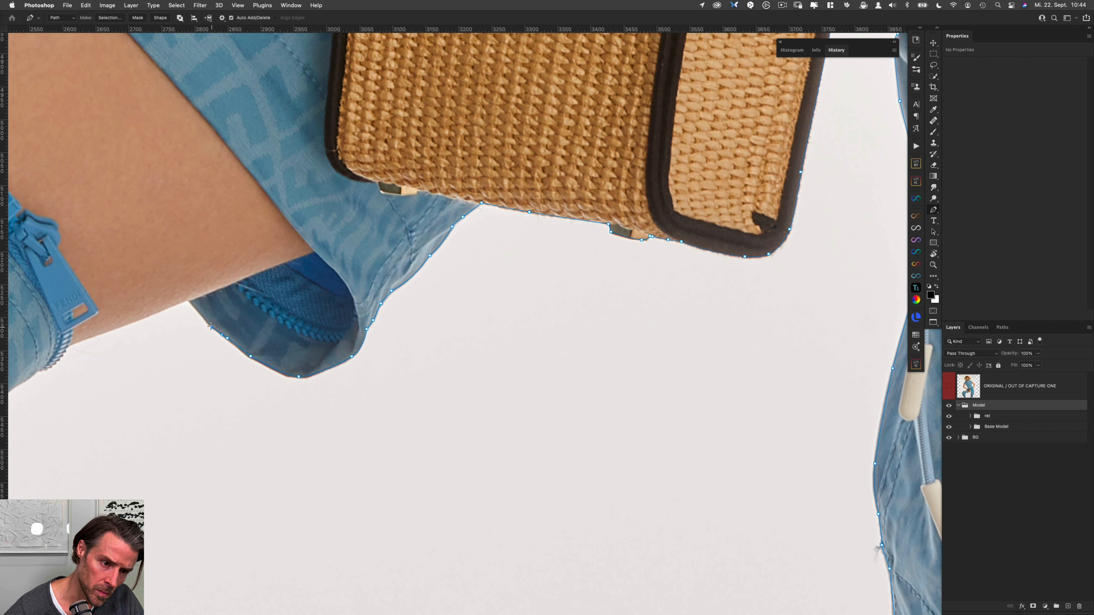
left_click(191, 304)
left_click(188, 300)
Trace the underside of the bare skin and continue around the zippered end of the next blue garment section.
left_click_drag(40, 365, 275, 305)
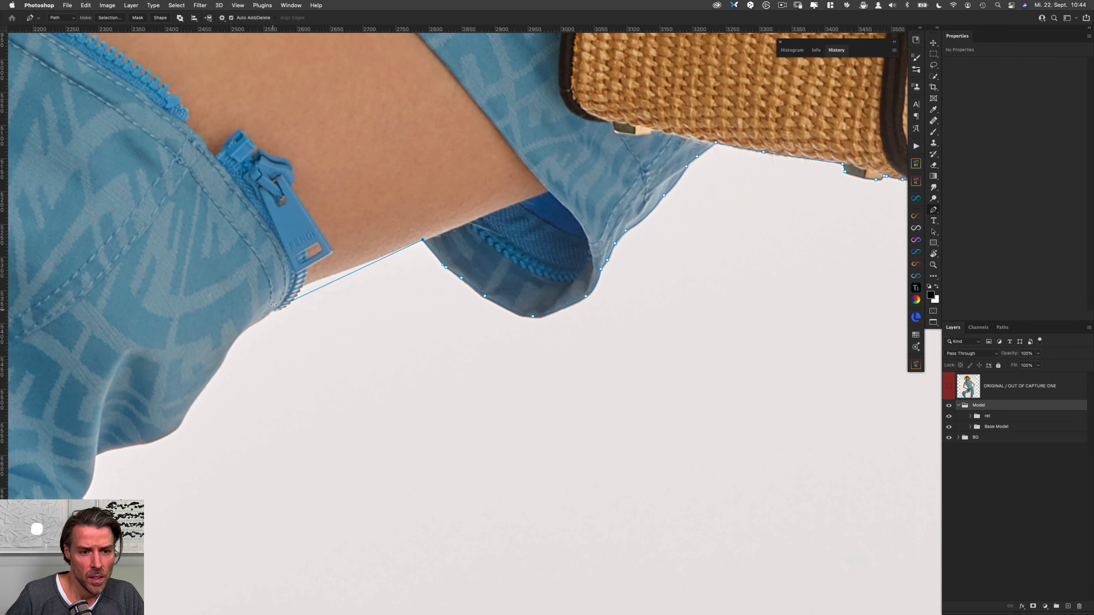
left_click(302, 284)
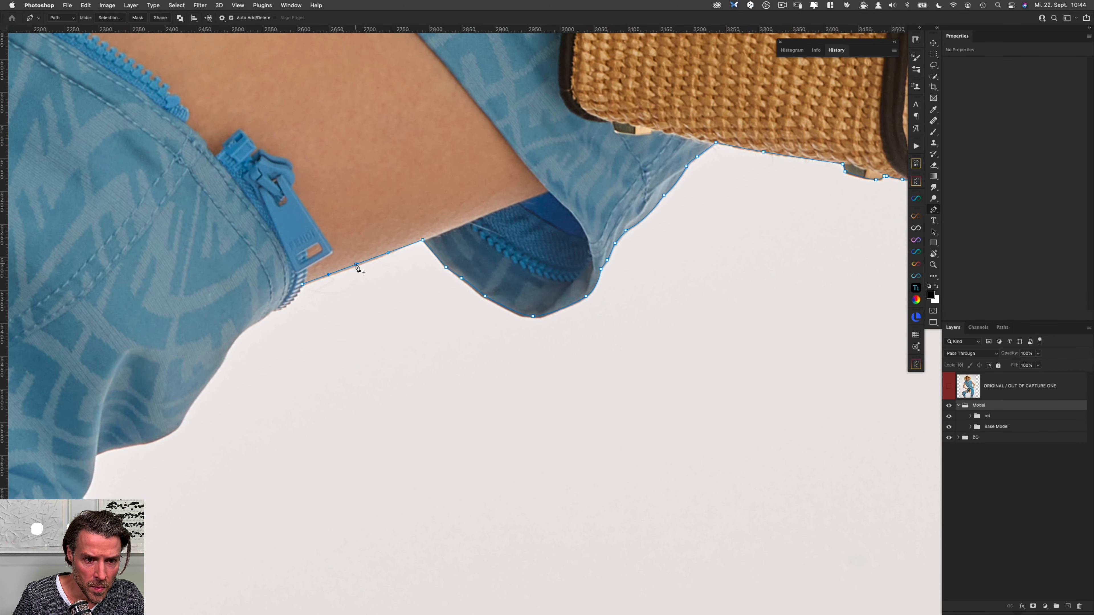
left_click(359, 265)
left_click(295, 297)
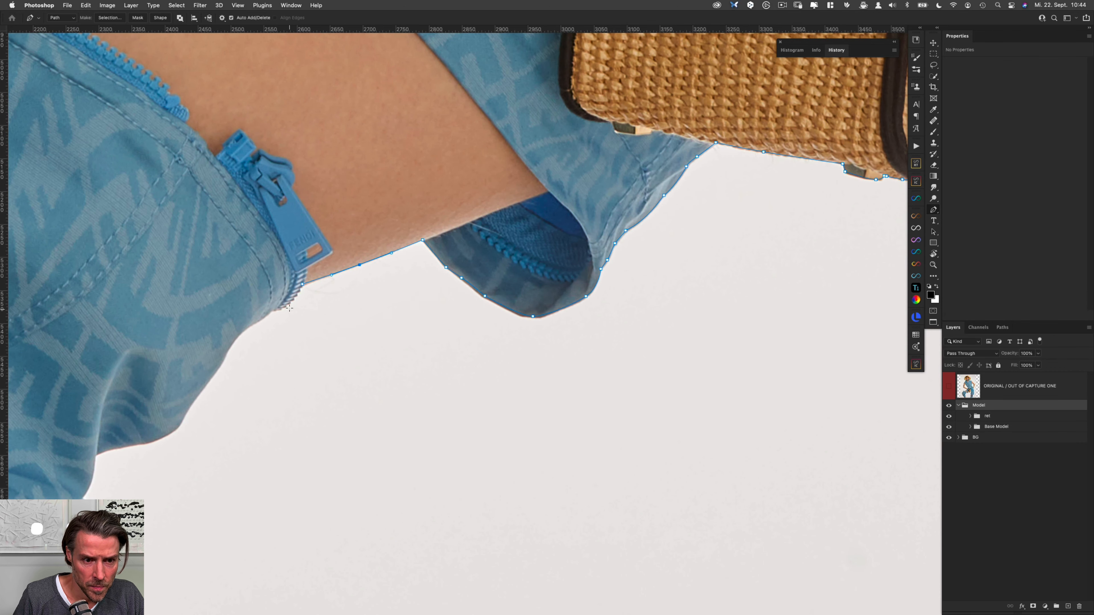
left_click_drag(274, 310, 238, 336)
left_click(244, 325)
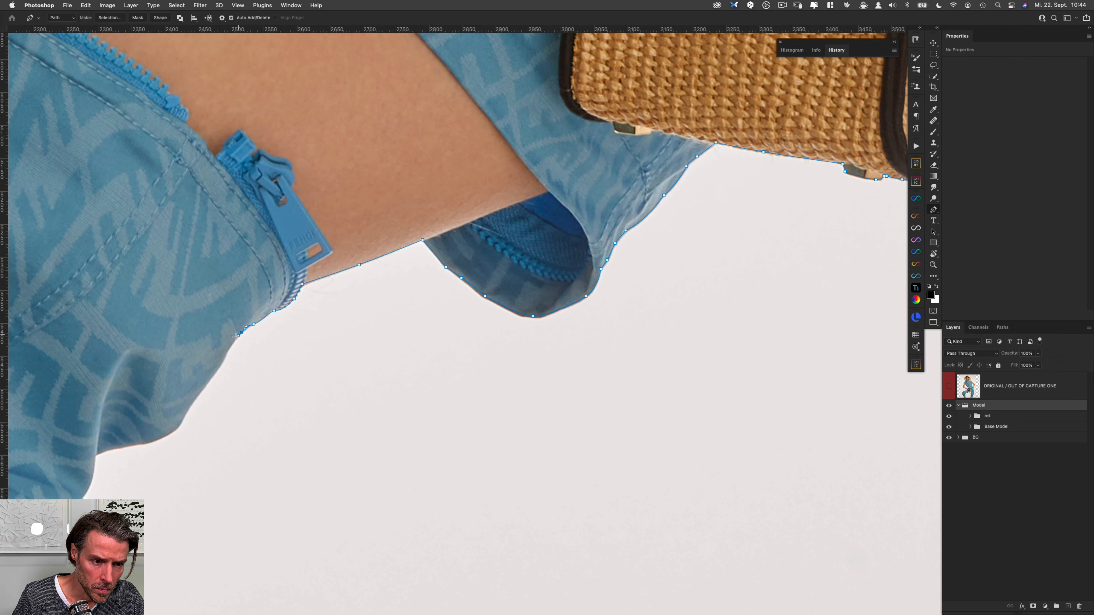
Continue the path along the lower contour of the blue trouser leg below the zipper, around its rounded bulge.
left_click_drag(214, 380, 340, 210)
left_click(356, 177)
left_click(350, 189)
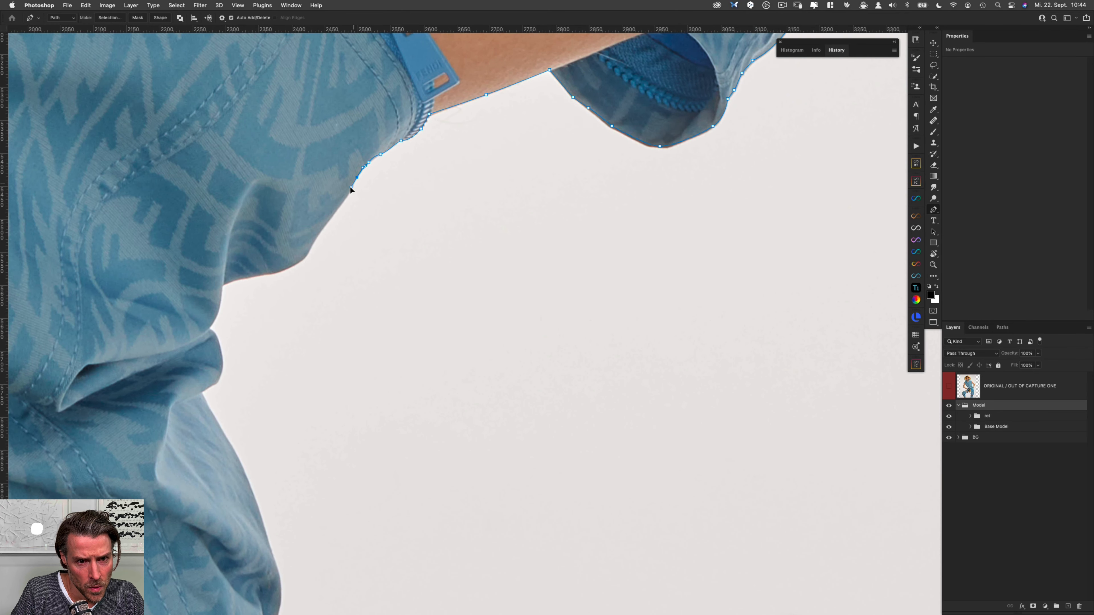
left_click_drag(344, 201, 281, 268)
left_click(305, 256)
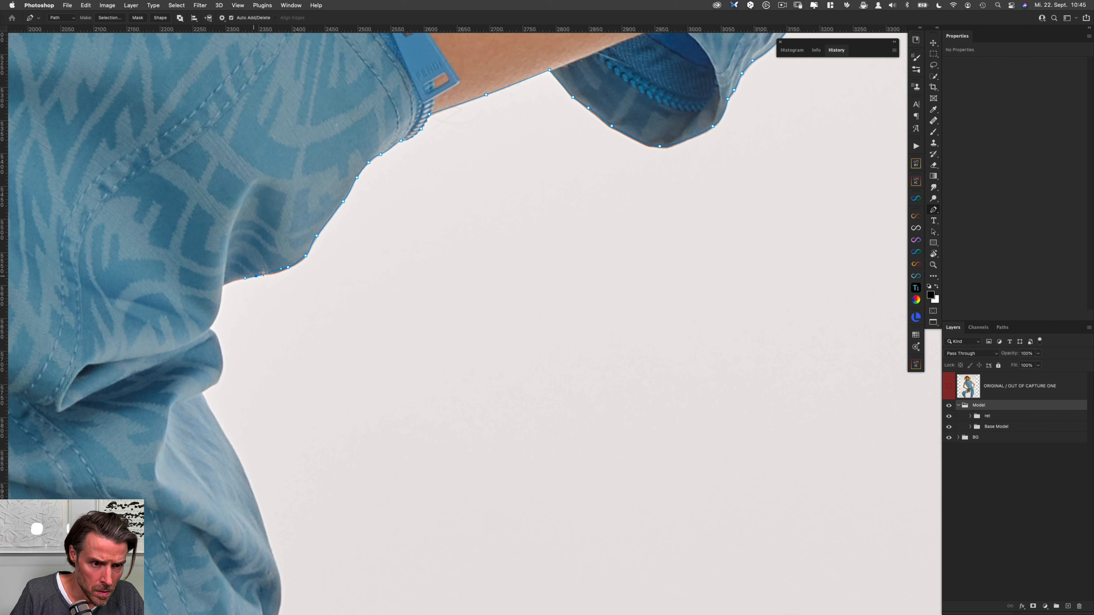
Trace the path into the crease of the trouser leg and around the small protruding fabric fold.
left_click_drag(274, 271, 405, 83)
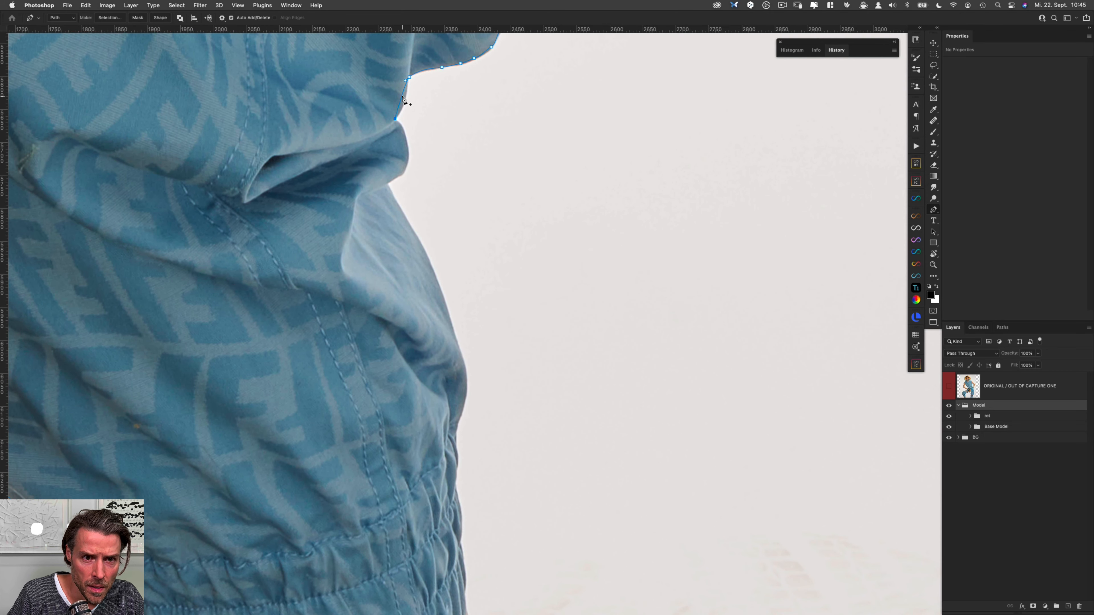
left_click_drag(400, 100, 407, 77)
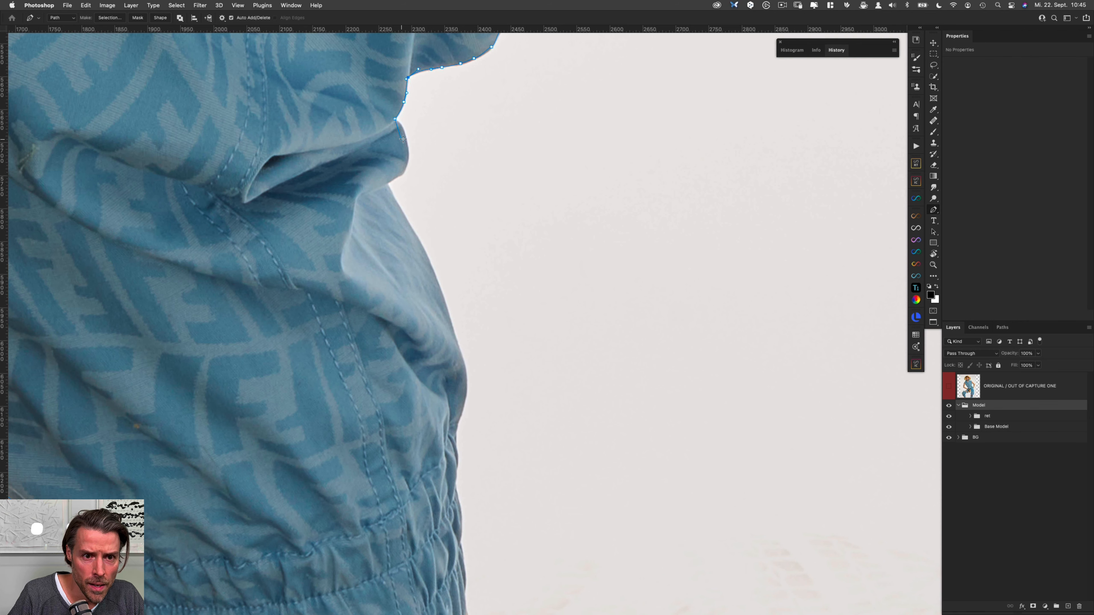
left_click_drag(405, 134, 400, 179)
left_click(387, 182)
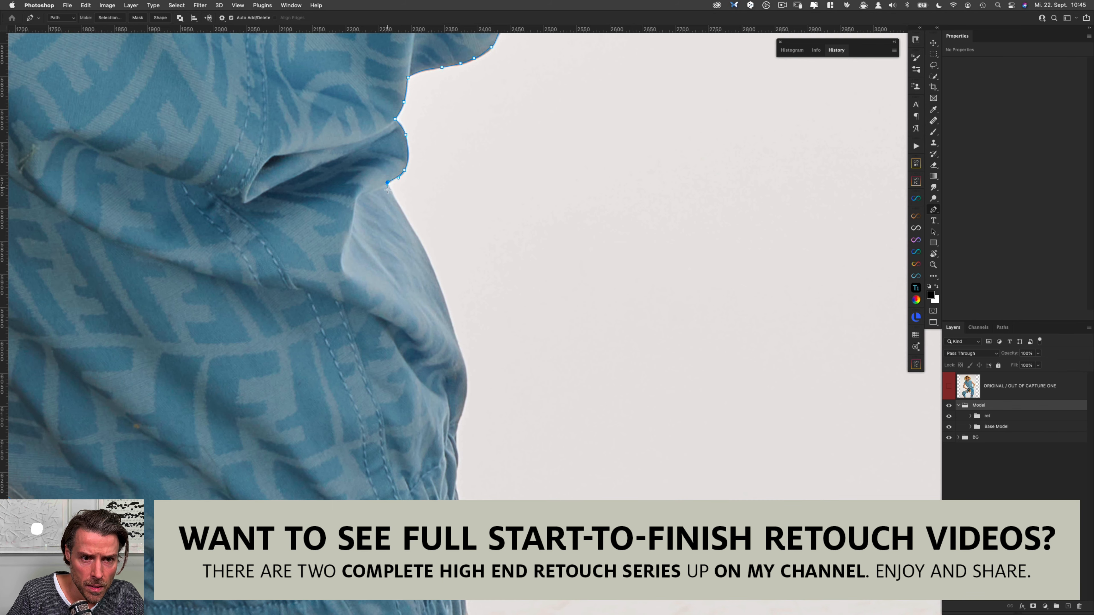
Follow the trouser leg's outward curve from below the fold down to the gathered cuff, adjusting the anchor points.
left_click(392, 194)
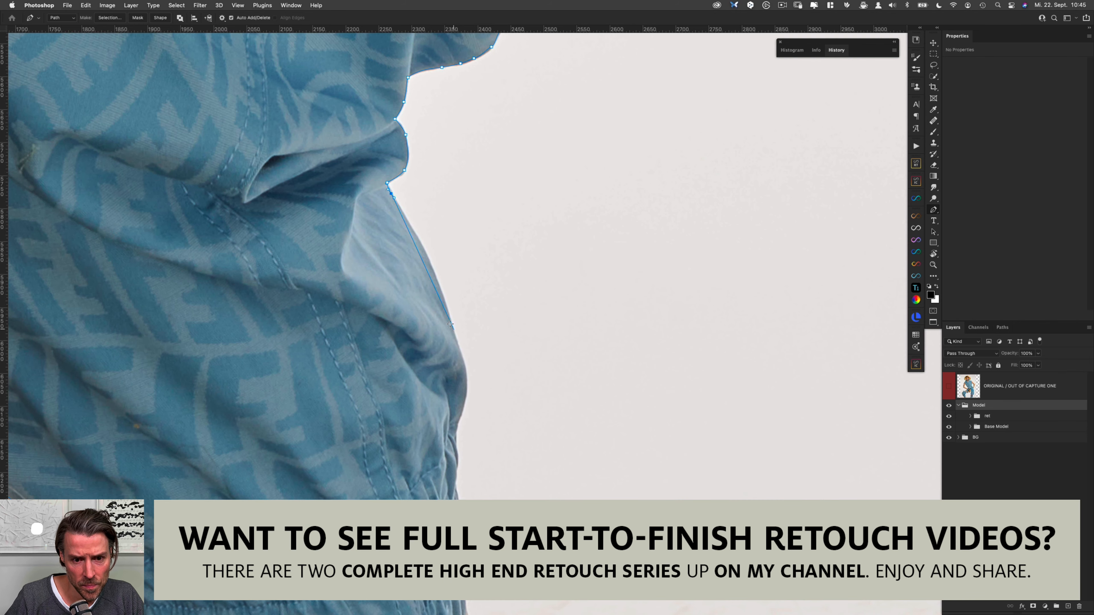
left_click(448, 313)
left_click(428, 261)
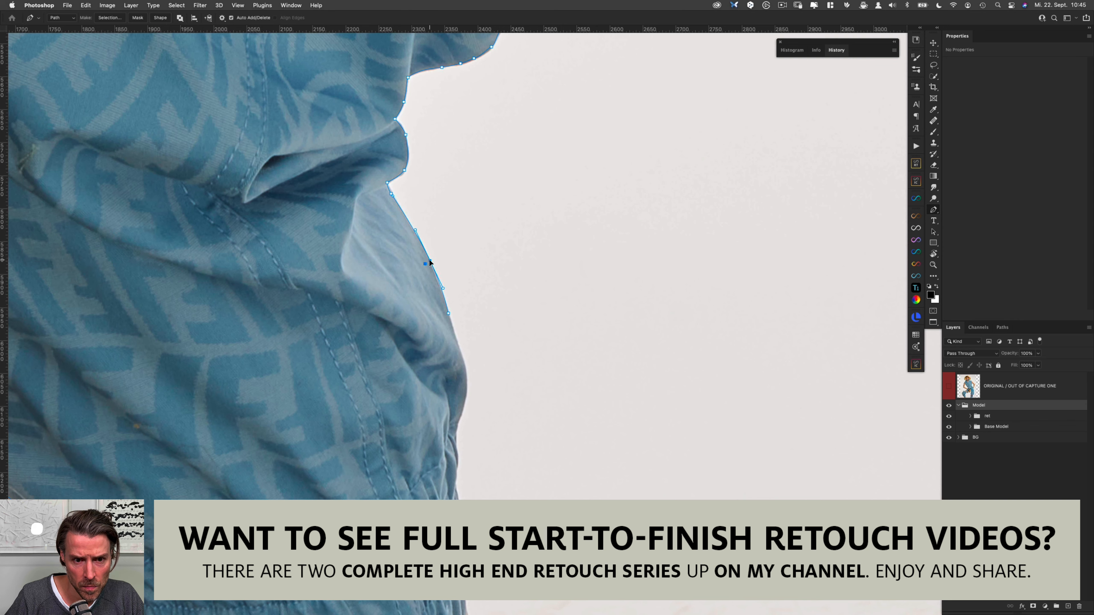
left_click(449, 315)
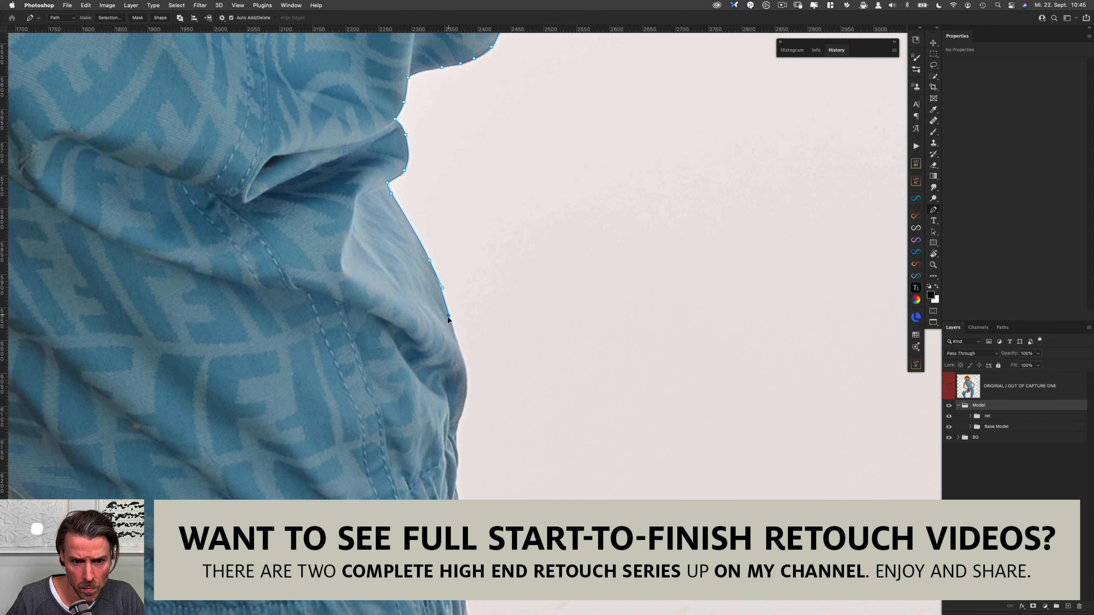
left_click_drag(463, 357, 394, 247)
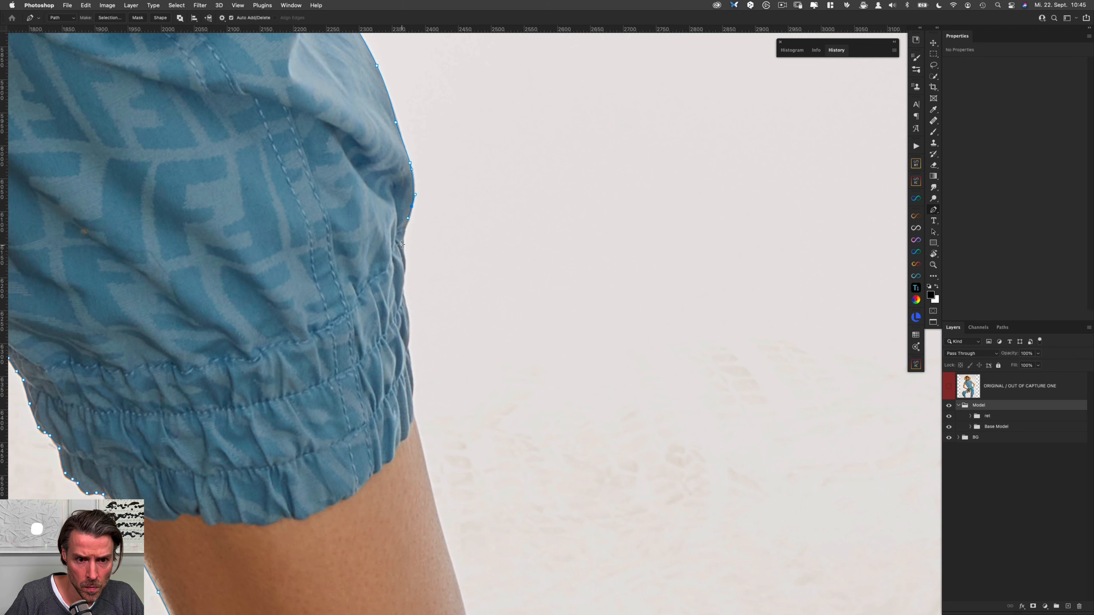
Trace the wavy edge of the gathered elastic cuff down to where the bare leg begins.
left_click(404, 278)
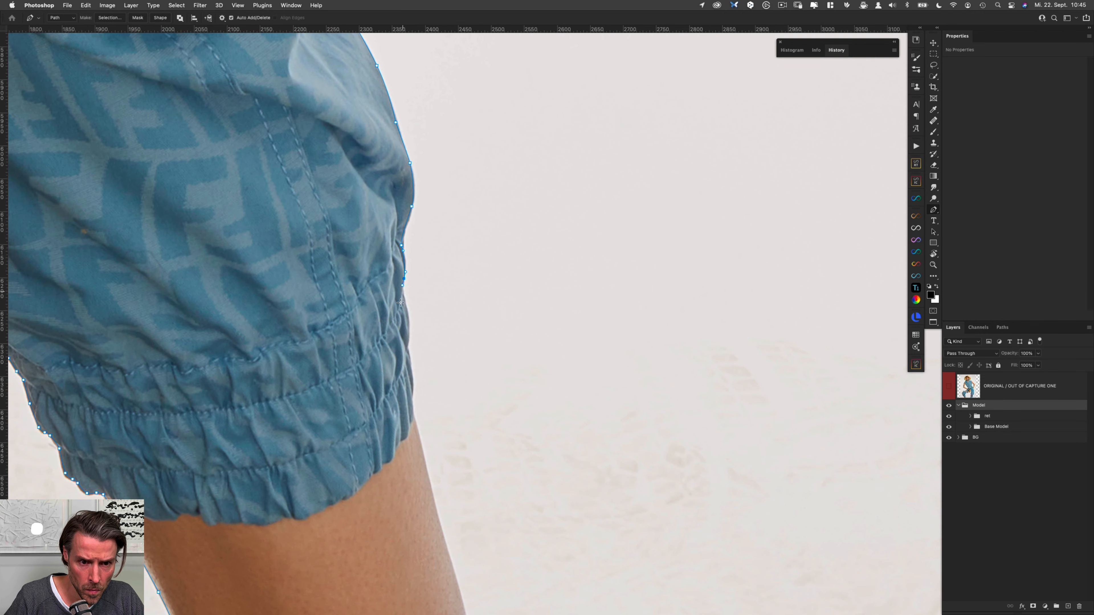
left_click(405, 301)
left_click_drag(407, 347, 408, 357)
left_click_drag(411, 395, 412, 407)
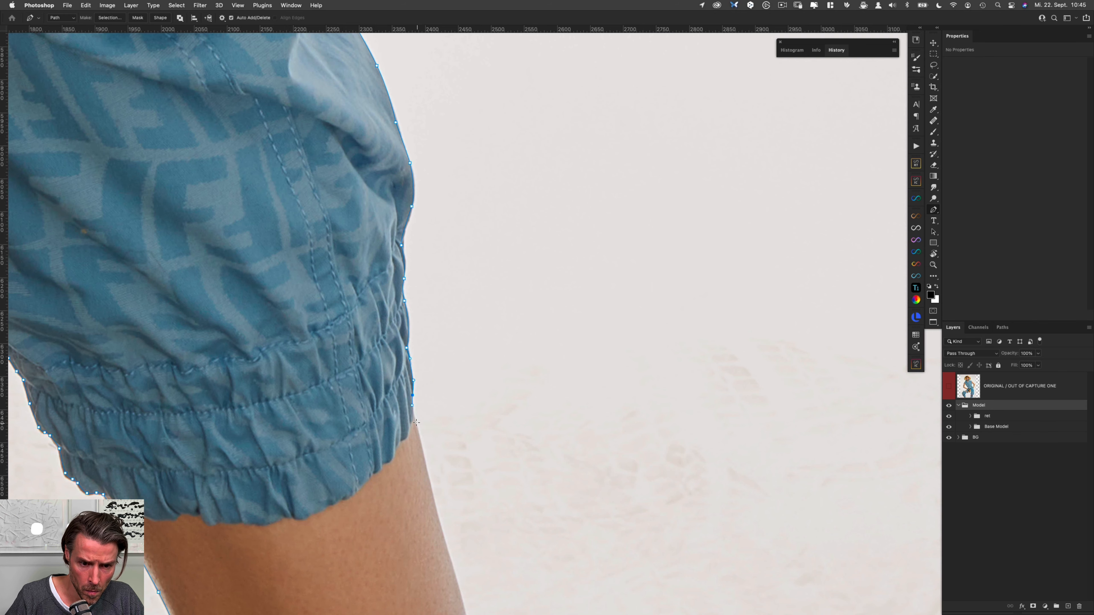
left_click(418, 433)
Trace the bare leg's edge past the canvas bottom, fit the segment to the skin, and close the path at its starting anchor.
scroll(426, 478, "down", 5)
scroll(427, 478, "right", 1)
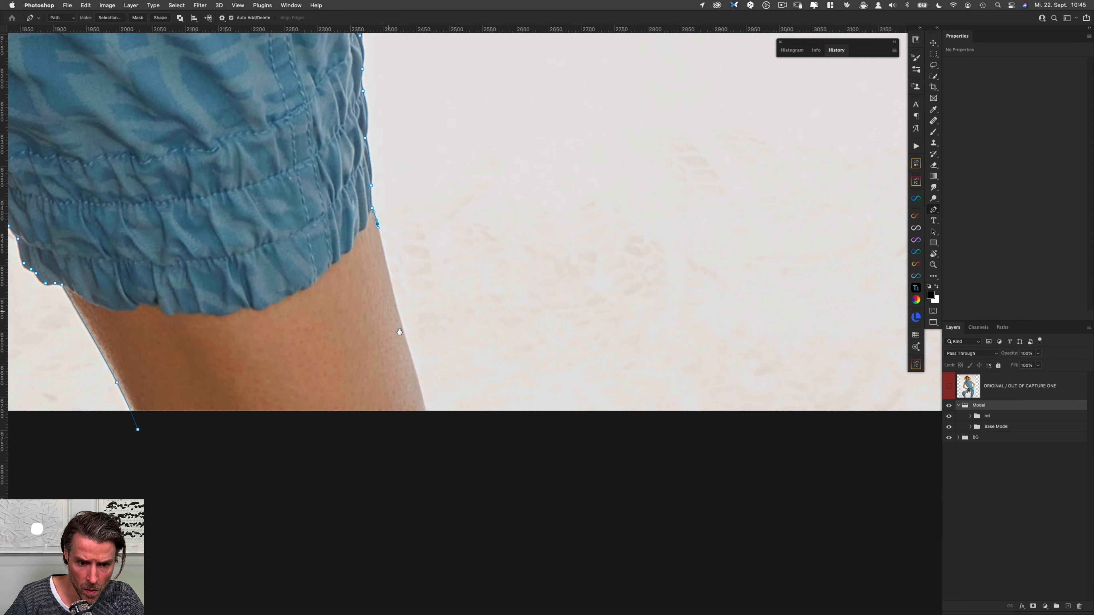
left_click(429, 424)
left_click(401, 315)
left_click_drag(401, 316, 396, 311)
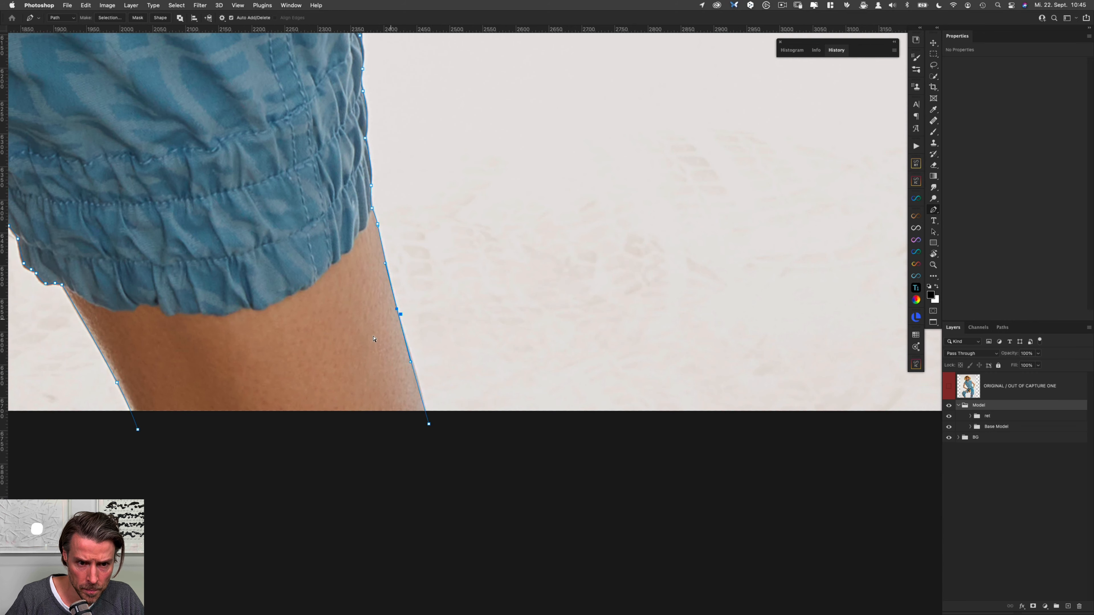
left_click(138, 431)
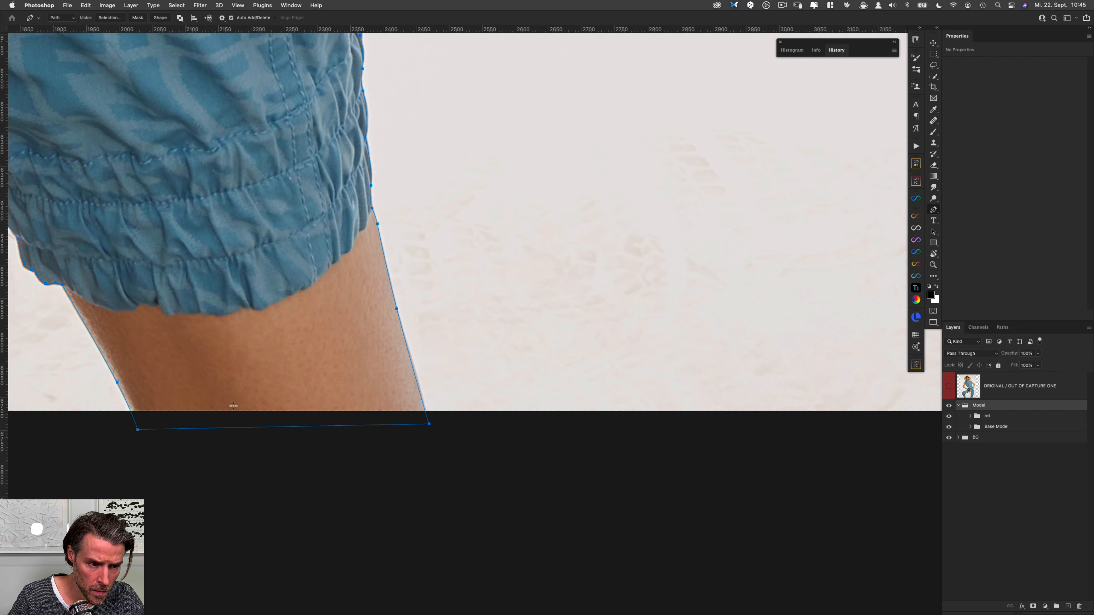
Save the finished work path of the figure as a path named CUT.
left_click(1005, 327)
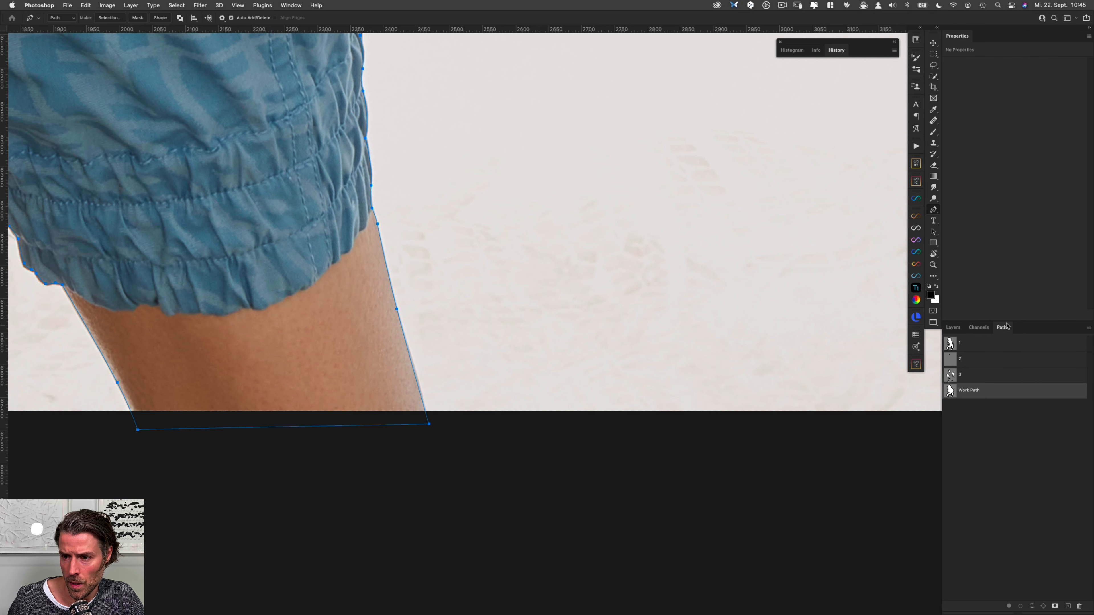
double_click(970, 395)
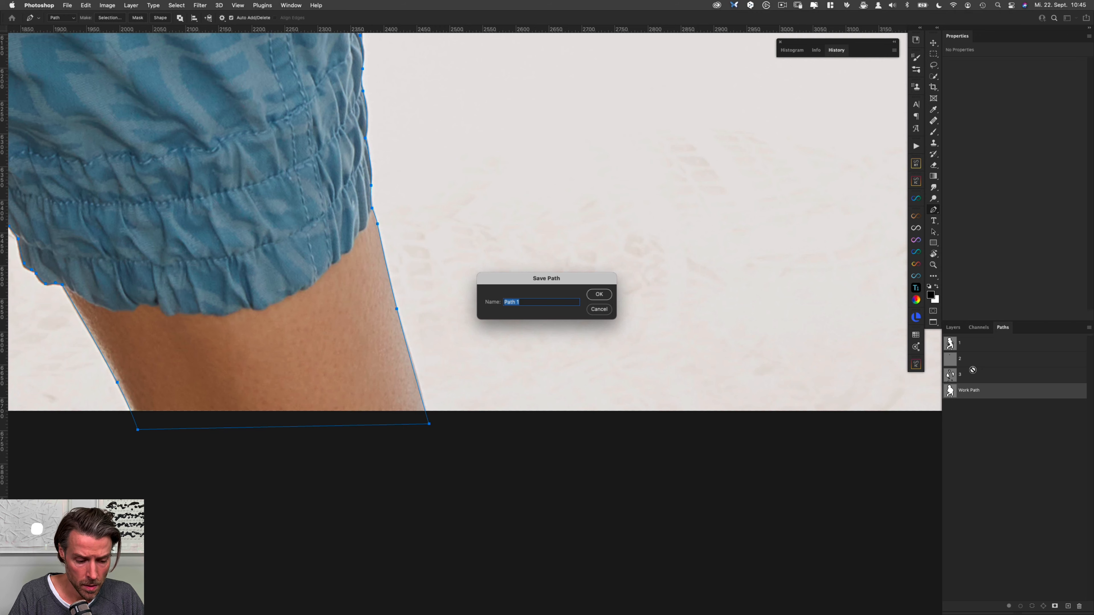
type("CUTR")
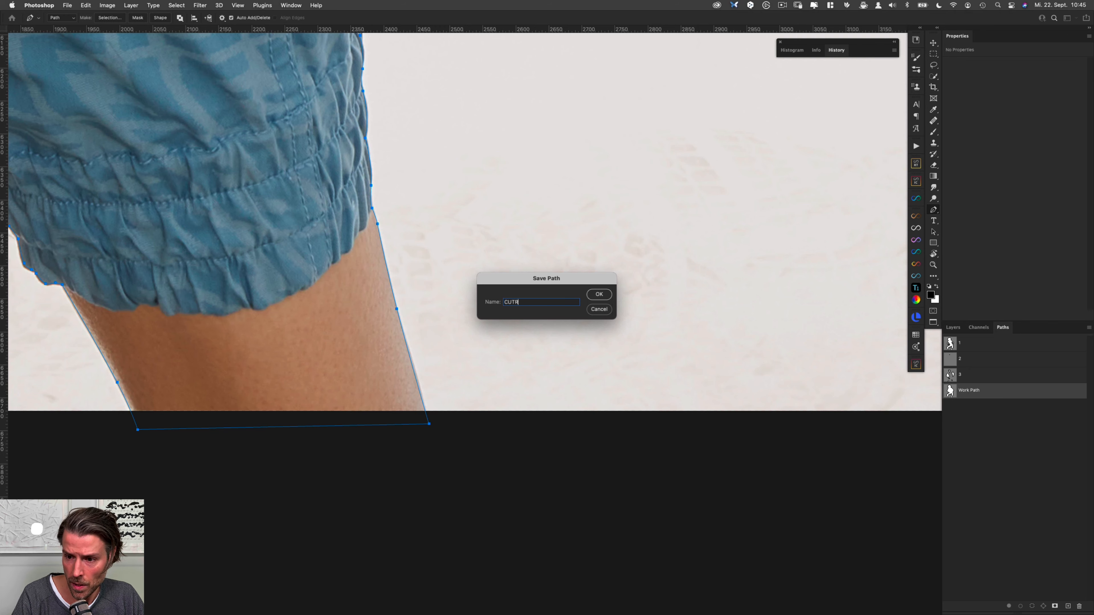
key("Return")
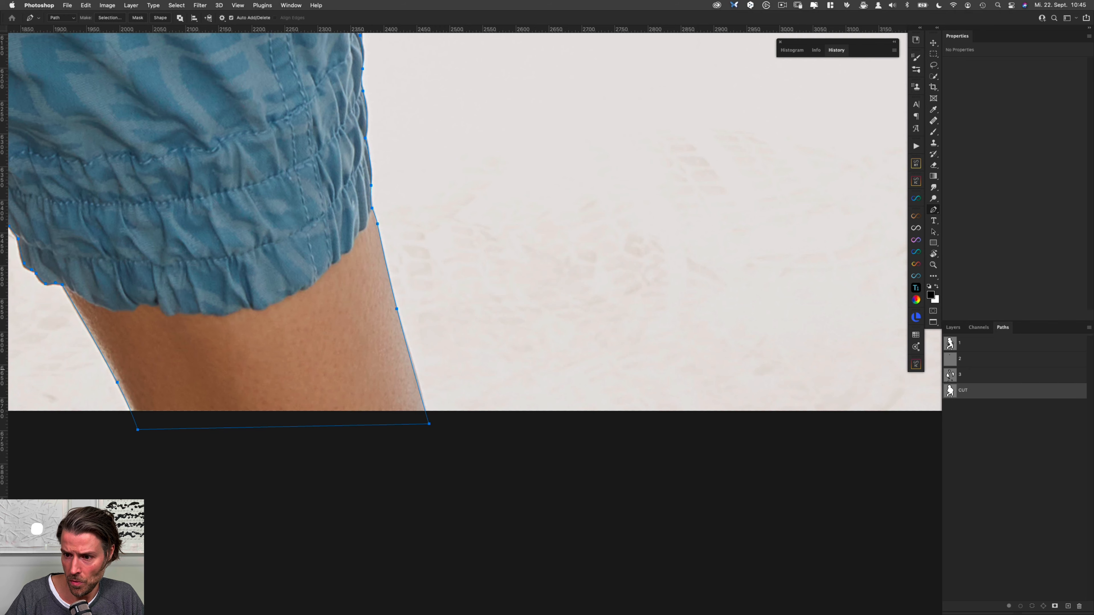
Delete the old paths 1, 2 and 3, and make the CUT path active.
left_click(977, 377)
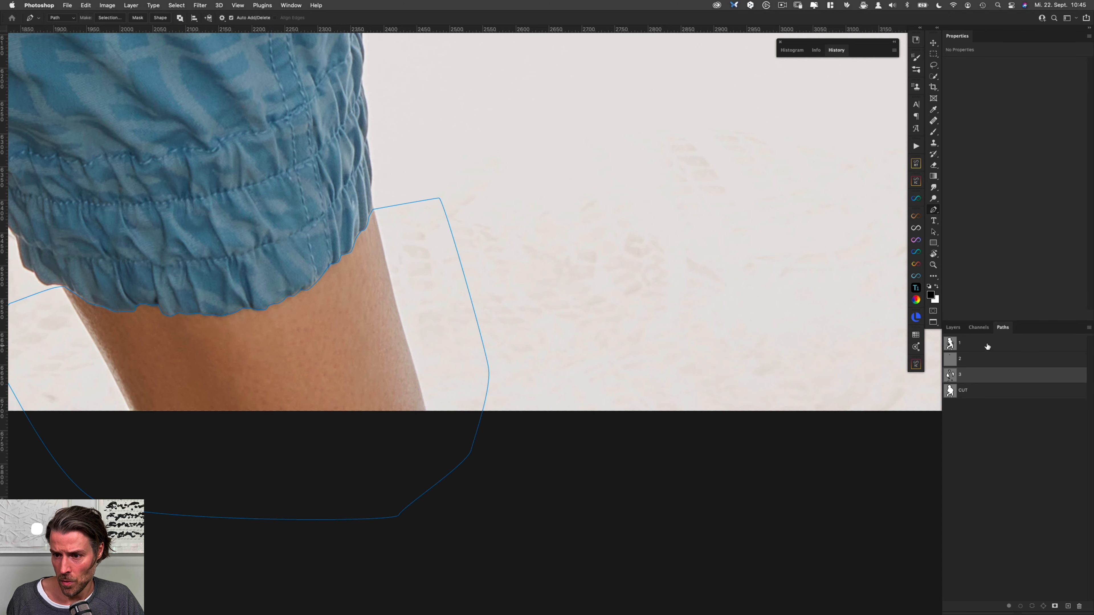
left_click(987, 348, "shift")
key("BackSpace")
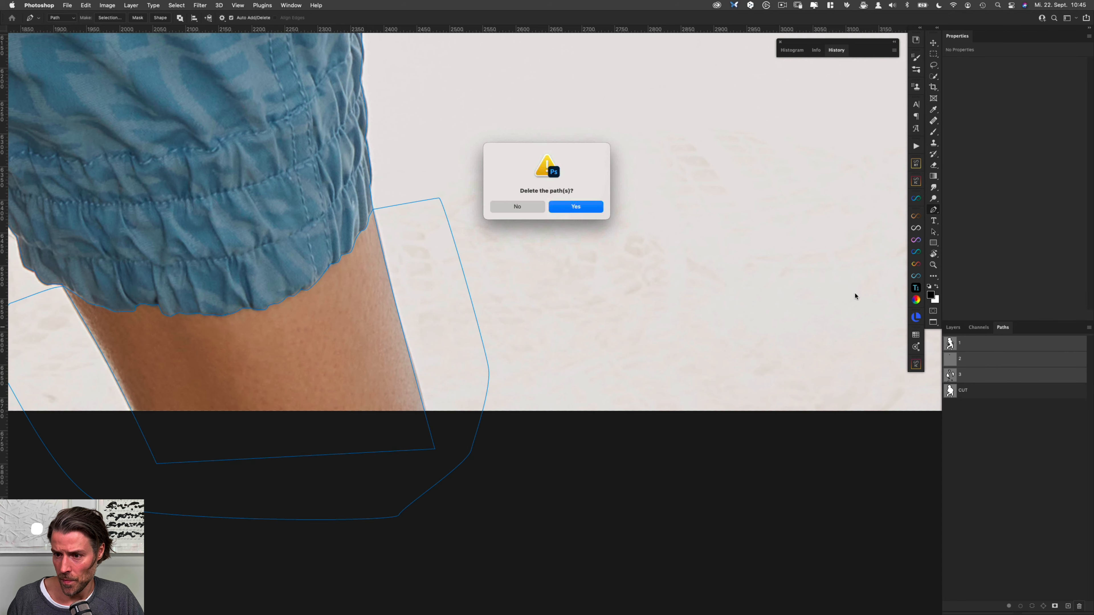
left_click(596, 209)
left_click(994, 347)
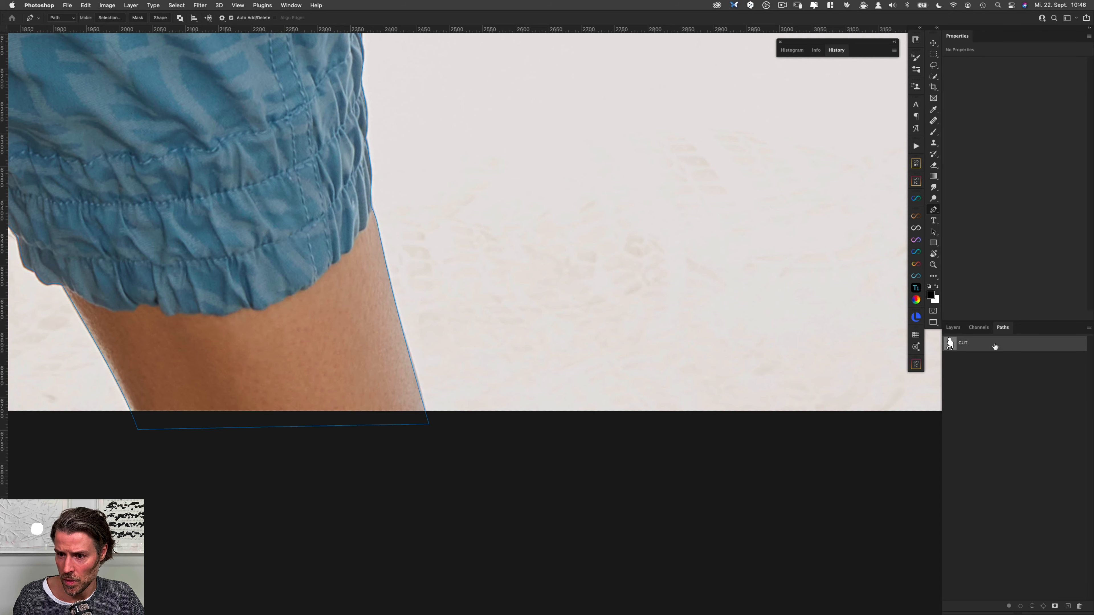
Start a cutout contour at the armpit beside the chest pocket and trace the jumpsuit's side down to the small protruding flap.
left_click_drag(339, 329, 509, 347)
left_click_drag(484, 308, 387, 301)
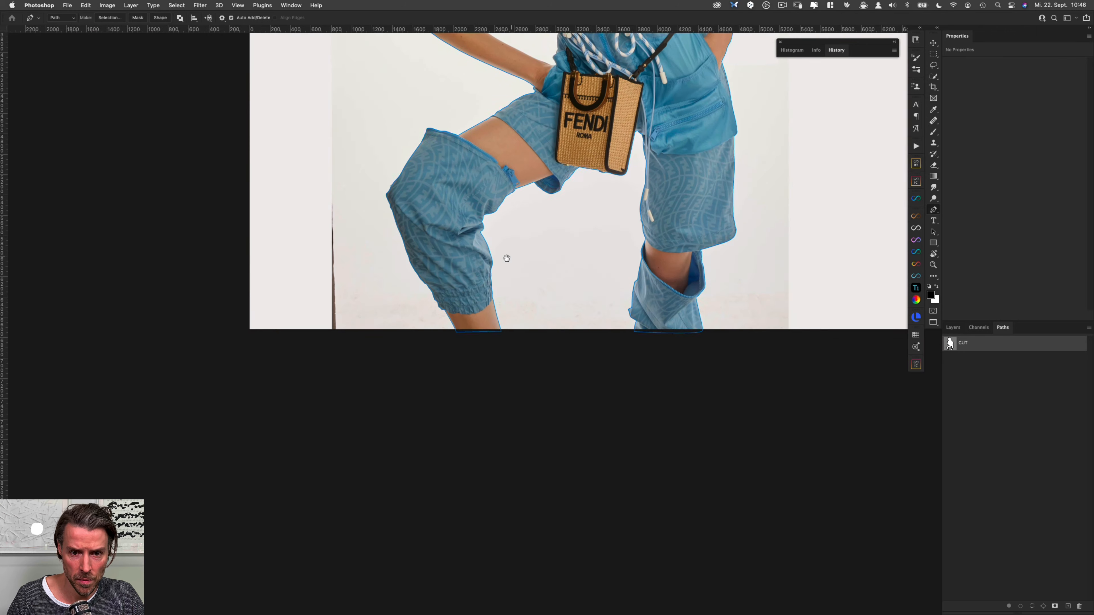
left_click_drag(611, 70, 414, 329)
left_click_drag(459, 215, 448, 263)
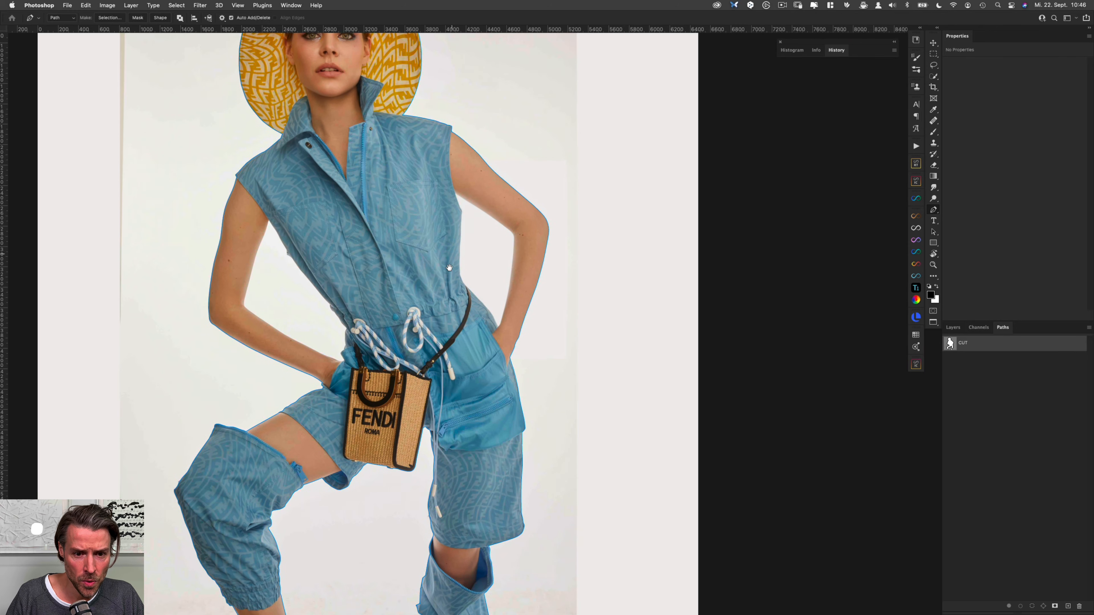
left_click_drag(326, 310, 434, 303)
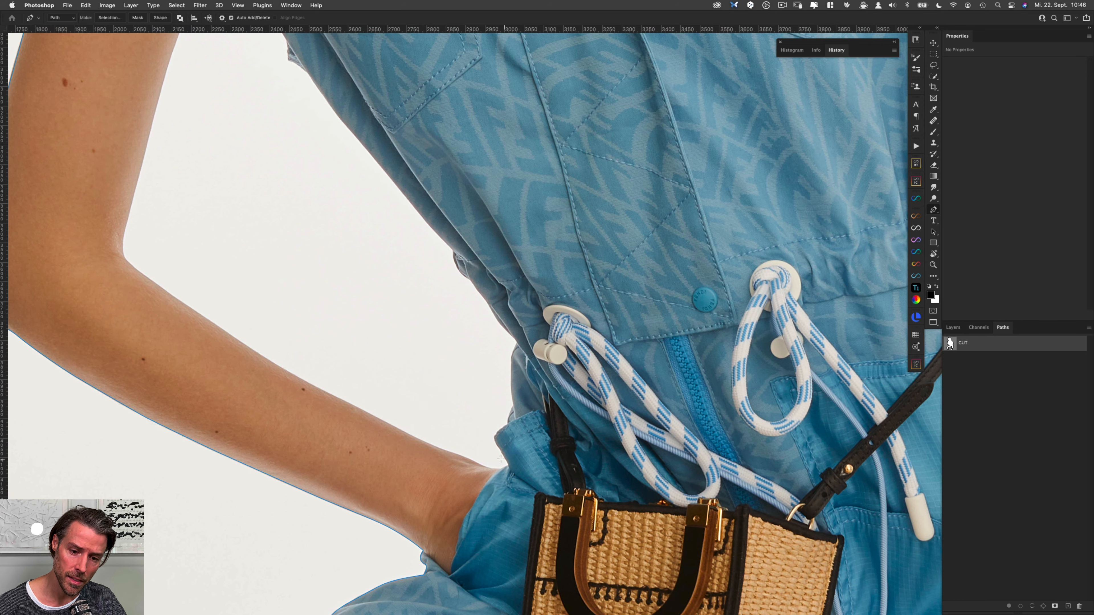
left_click_drag(318, 140, 397, 403)
left_click_drag(301, 173, 328, 177)
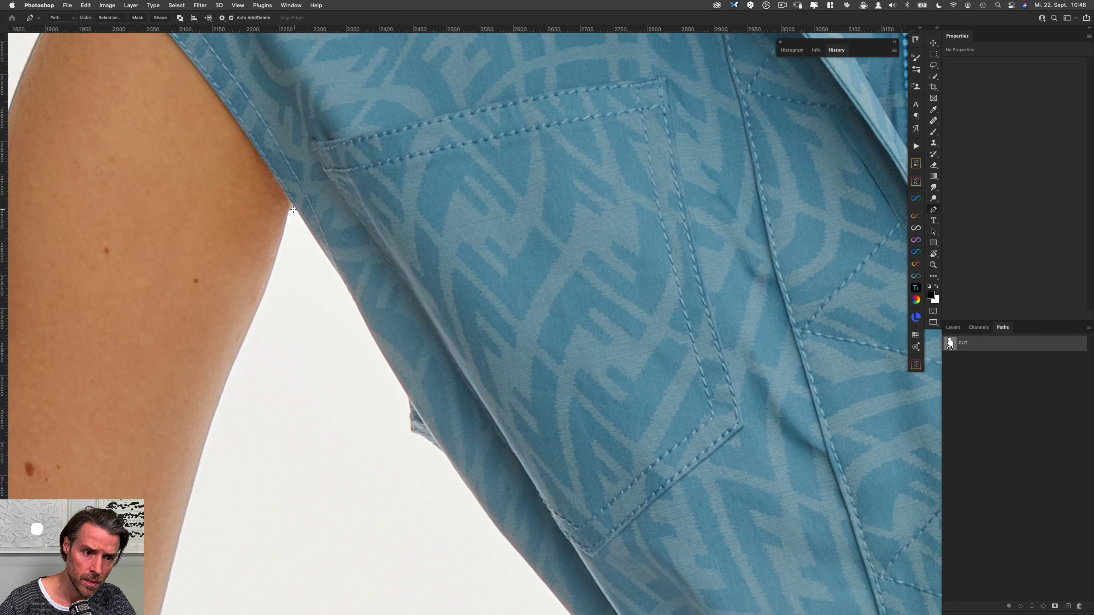
left_click(325, 250)
left_click_drag(349, 287, 351, 294)
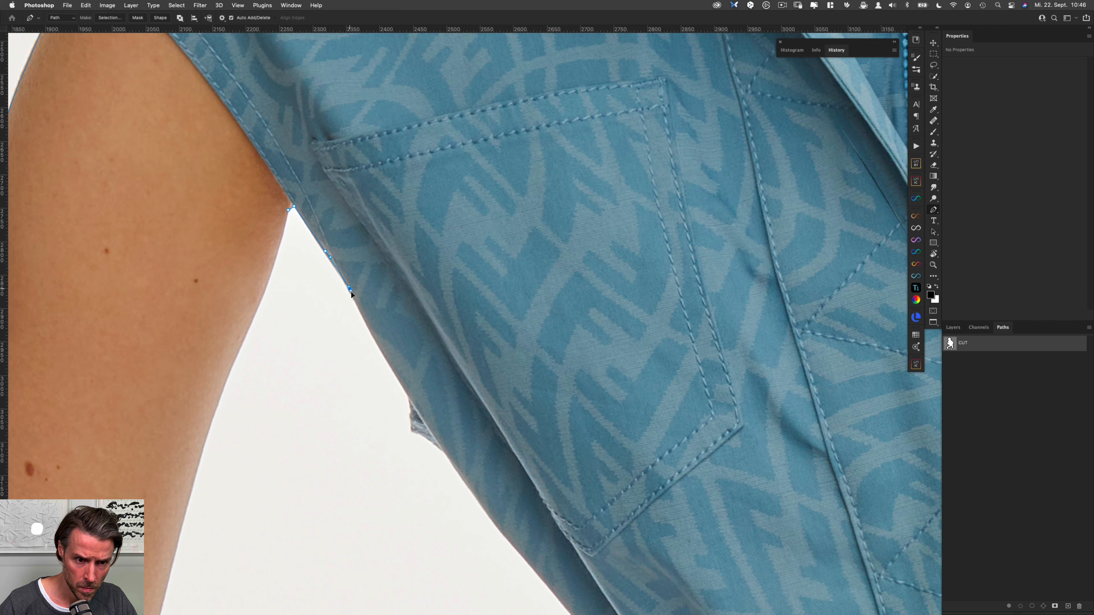
left_click(410, 396)
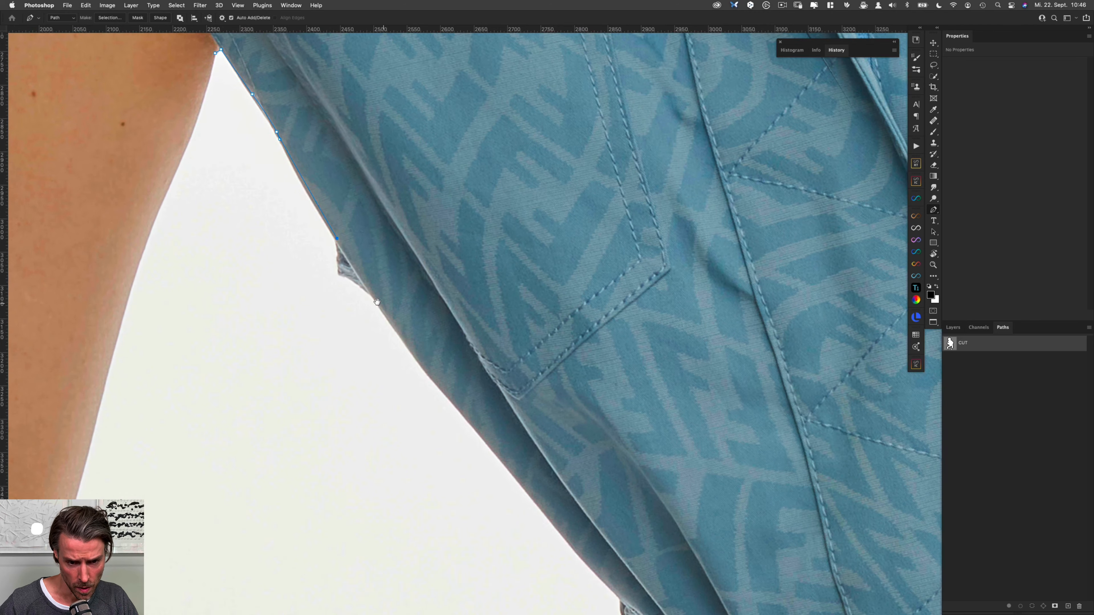
Continue the contour past the flap down to the fold above the waist, adding anchor points to fit the torso edge.
scroll(409, 396, "down", 5)
scroll(410, 397, "right", 2)
left_click(417, 362)
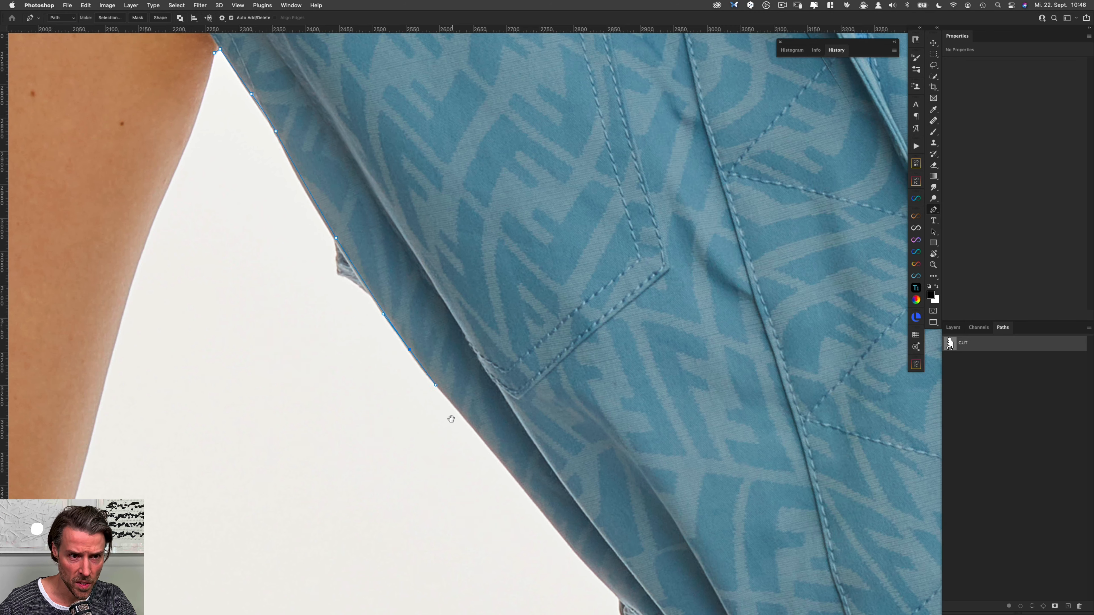
left_click_drag(446, 420, 420, 343)
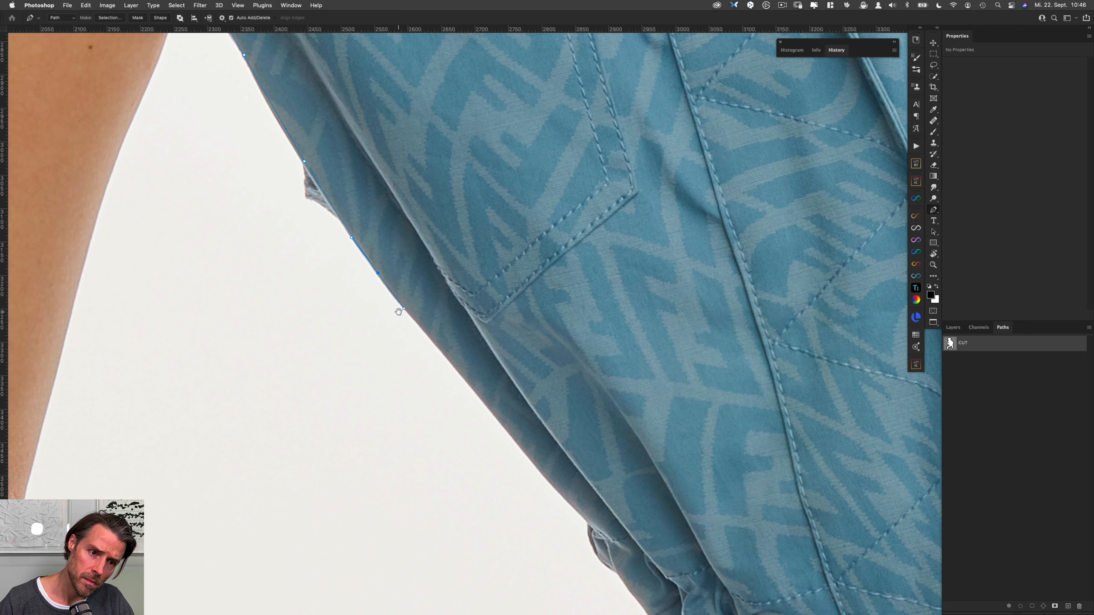
scroll(394, 259, "down", 3)
left_click_drag(494, 377, 368, 242)
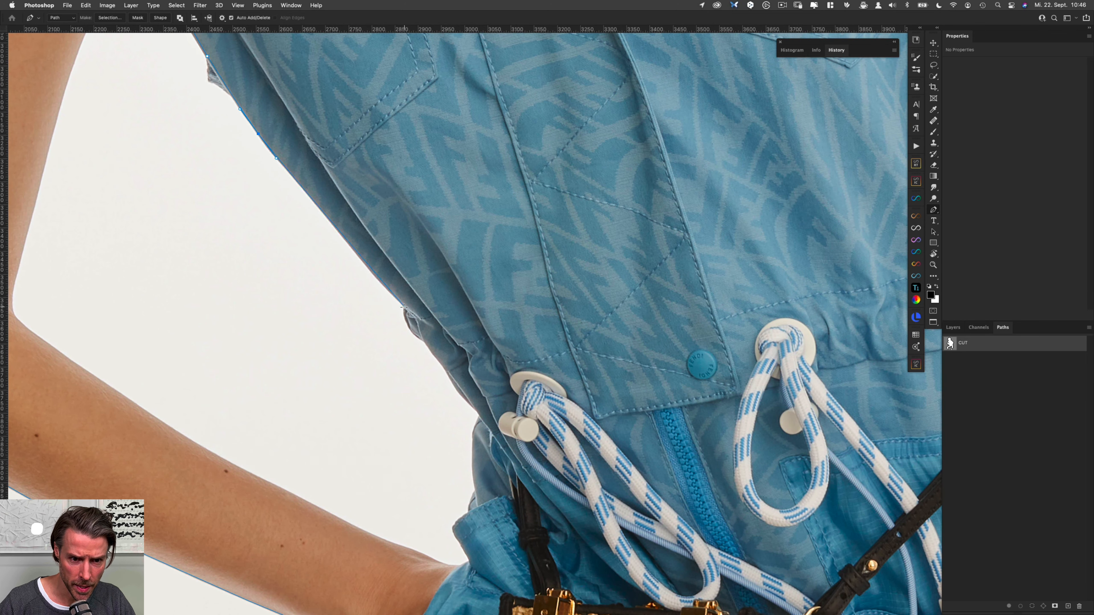
scroll(404, 306, "up", 3)
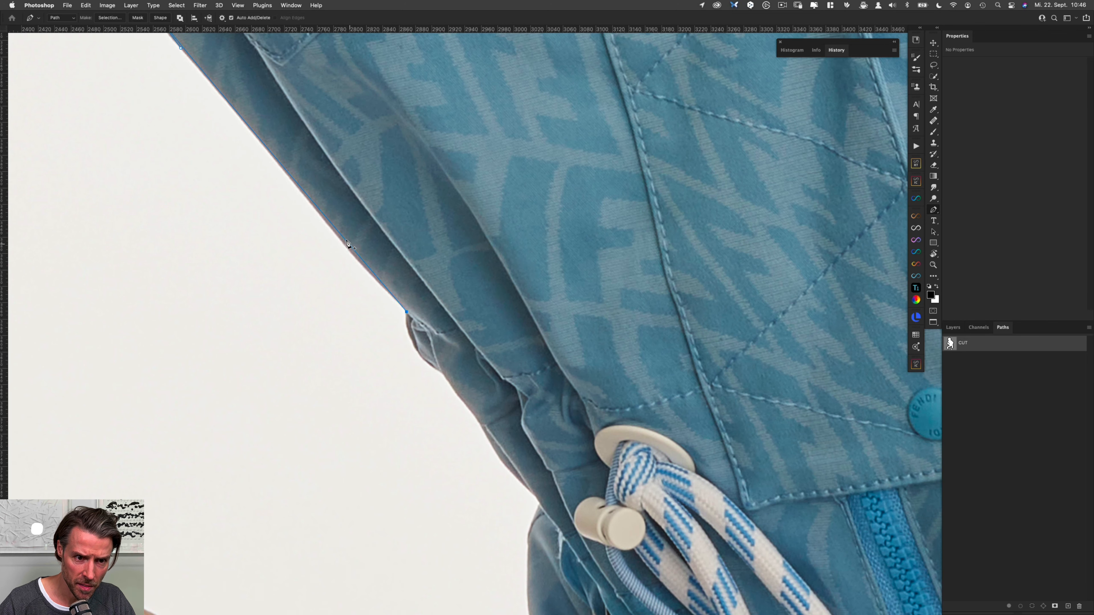
left_click(305, 192)
left_click(346, 244)
Trace around the small fabric fold and down to the waist notch beside the white cord stopper, refining the curved segment.
left_click(417, 349)
left_click(441, 371)
left_click(480, 422)
left_click(529, 488)
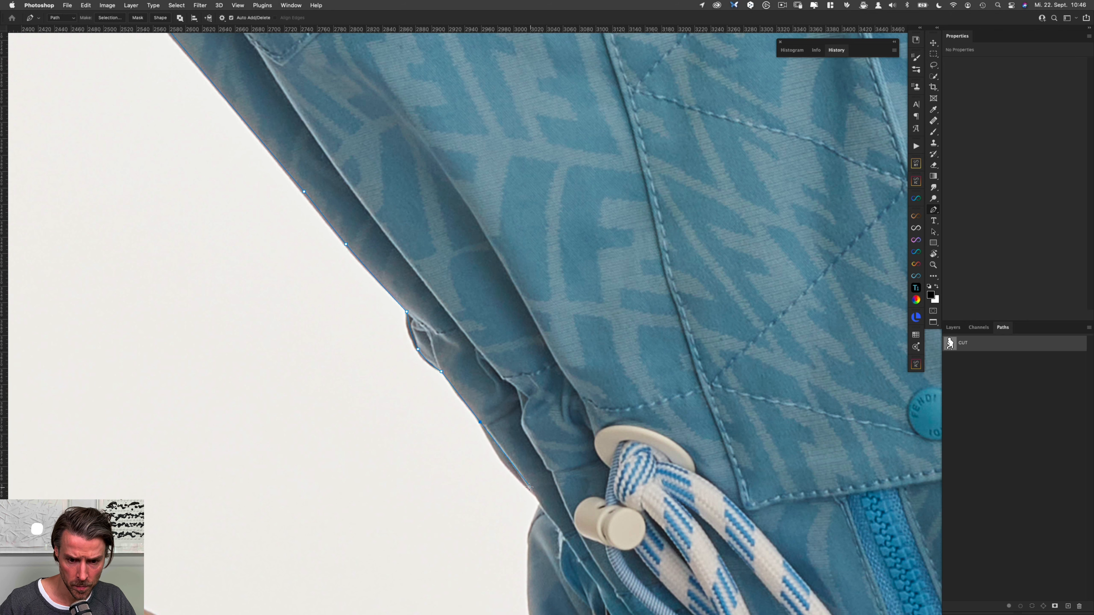
left_click(508, 460)
left_click_drag(507, 460, 503, 463)
left_click(540, 502)
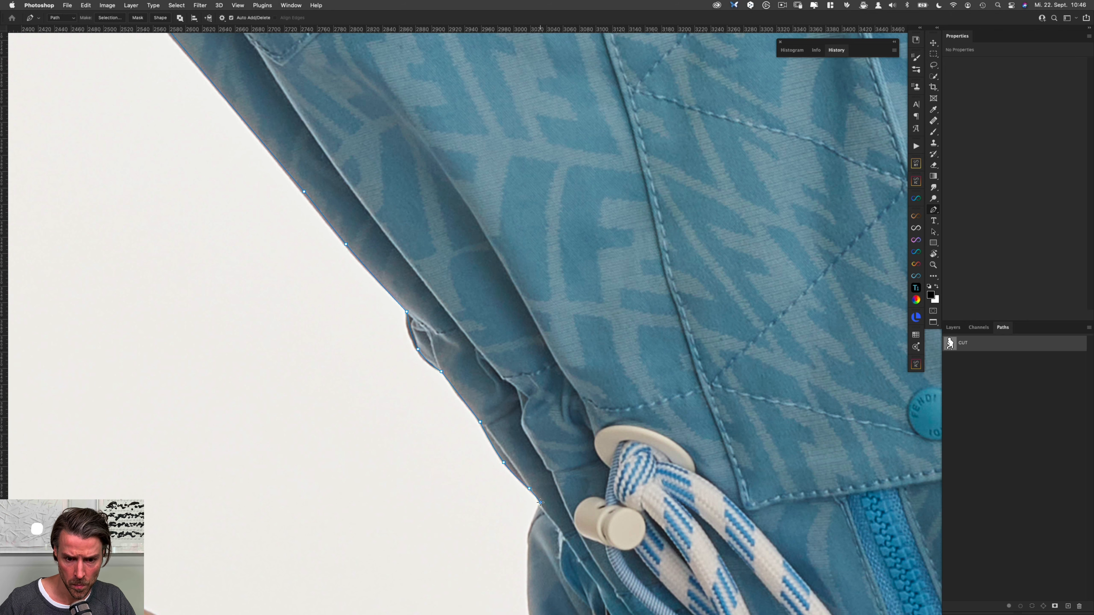
Trace the bulging fabric below the waist and around the corner of the pocket opening toward the wrist.
scroll(540, 515, "down", 5)
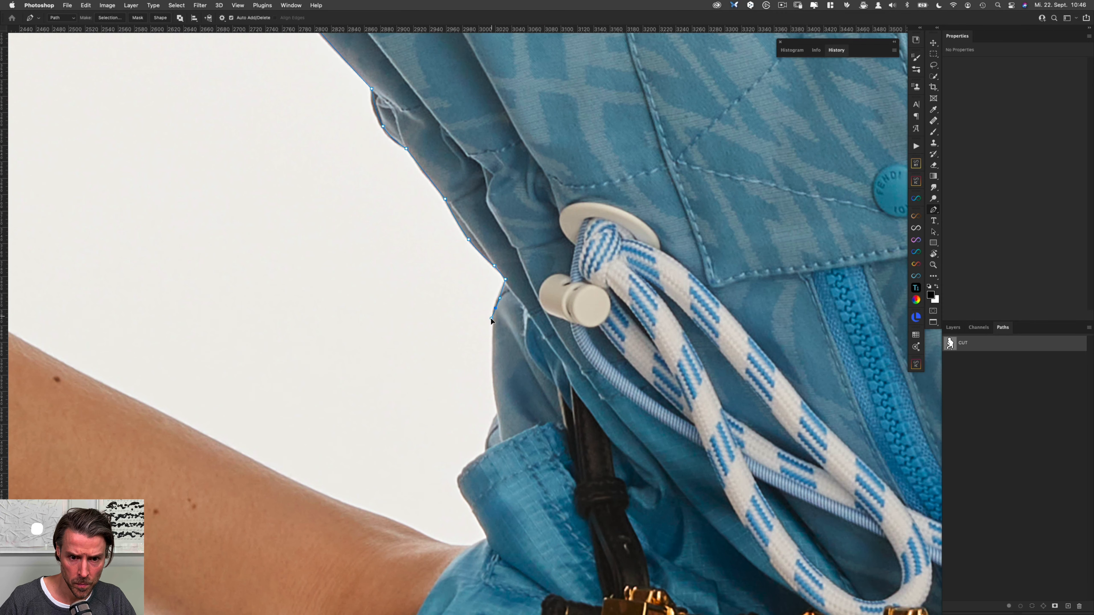
left_click(495, 345)
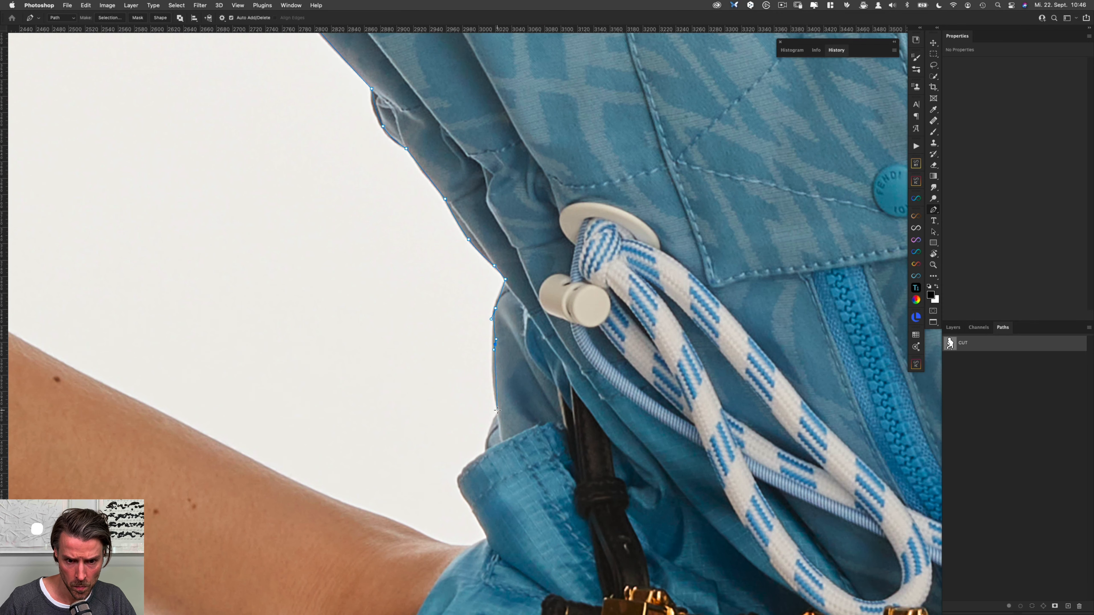
left_click_drag(497, 410, 505, 438)
left_click(486, 450)
left_click(477, 460)
left_click(466, 469)
left_click_drag(459, 476, 472, 508)
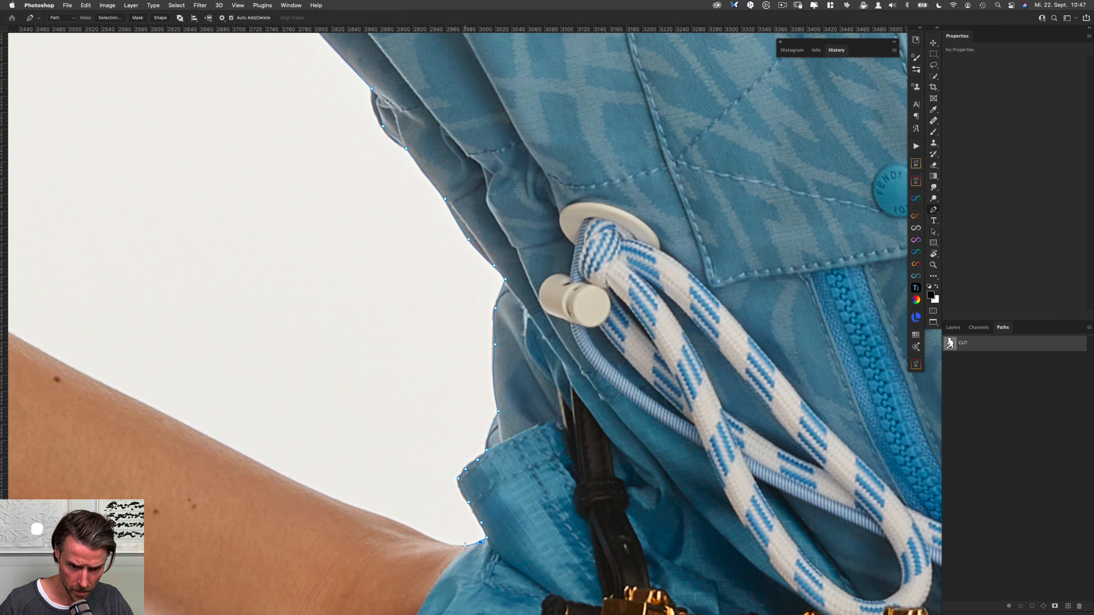
Trace the inner edge of the forearm from the wrist toward the elbow with smooth curve points.
left_click_drag(468, 546, 420, 537)
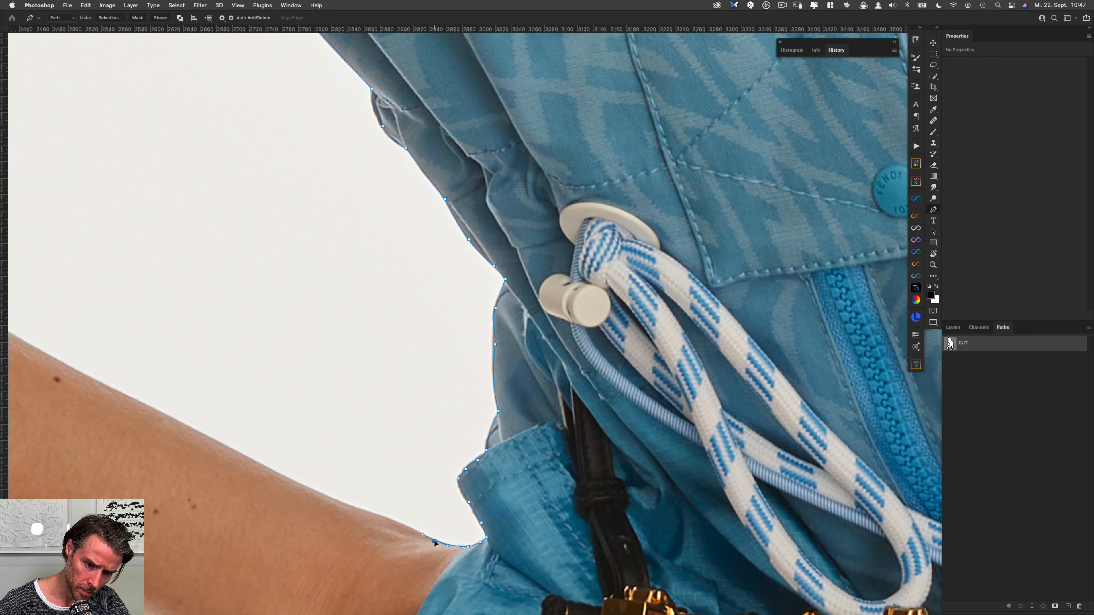
left_click_drag(377, 516, 359, 511)
left_click_drag(242, 455, 157, 410)
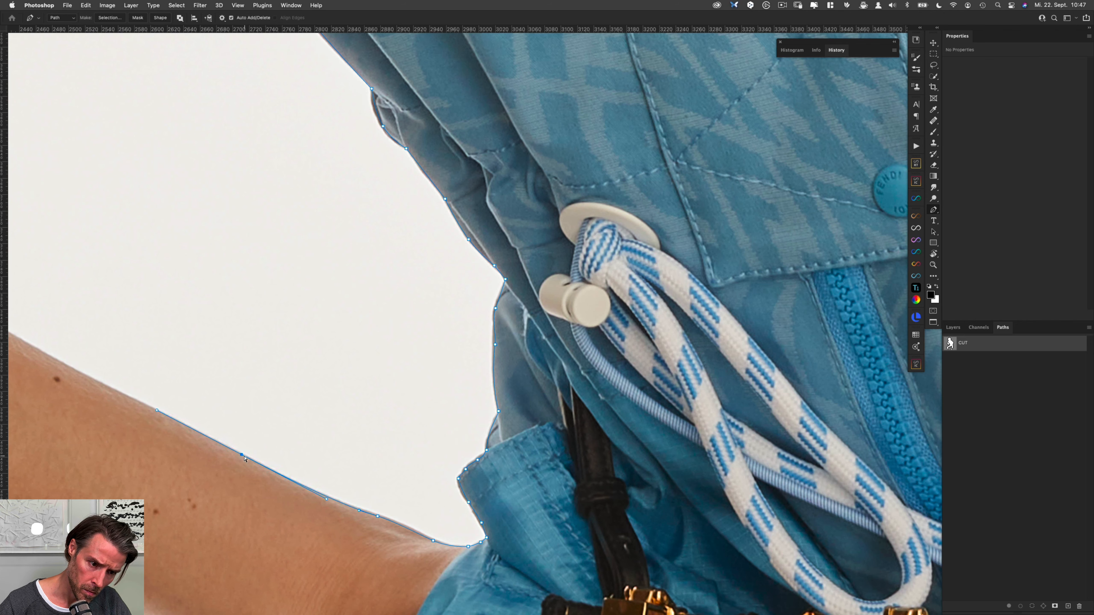
scroll(177, 414, "left", 5)
scroll(176, 413, "up", 2)
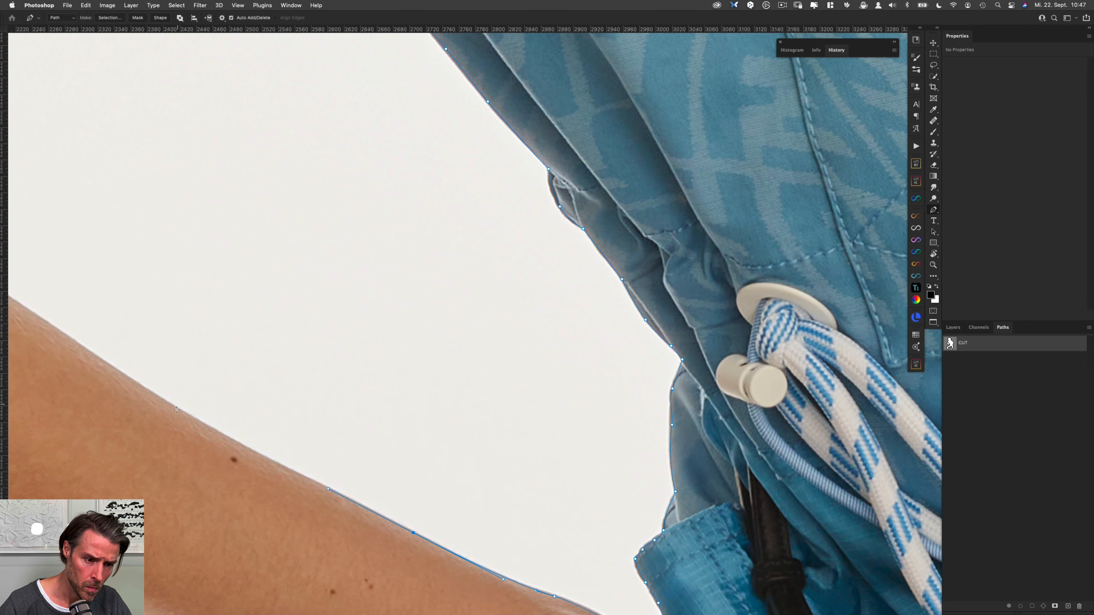
left_click_drag(178, 409, 157, 398)
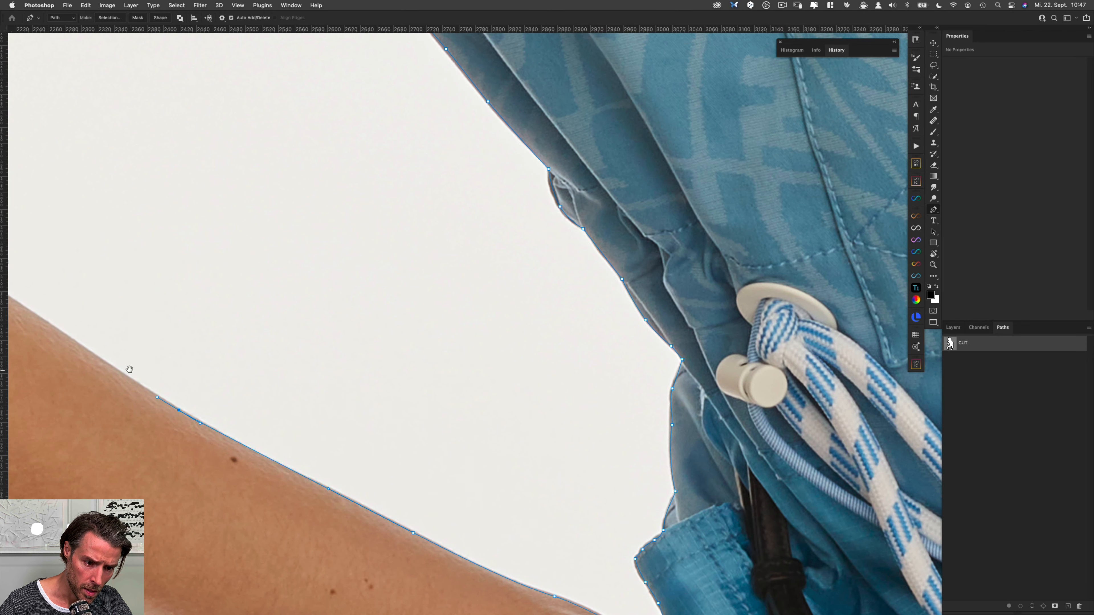
Continue the contour along the forearm and around the inner bend of the elbow.
scroll(189, 373, "left", 6)
scroll(189, 372, "up", 2)
left_click(198, 379)
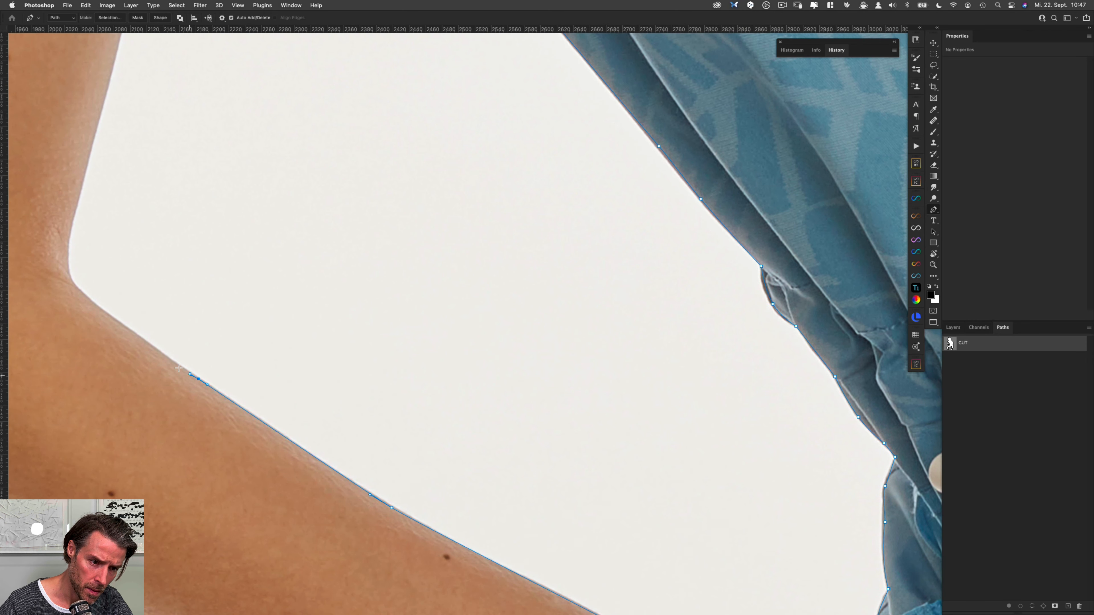
left_click_drag(77, 289, 58, 269)
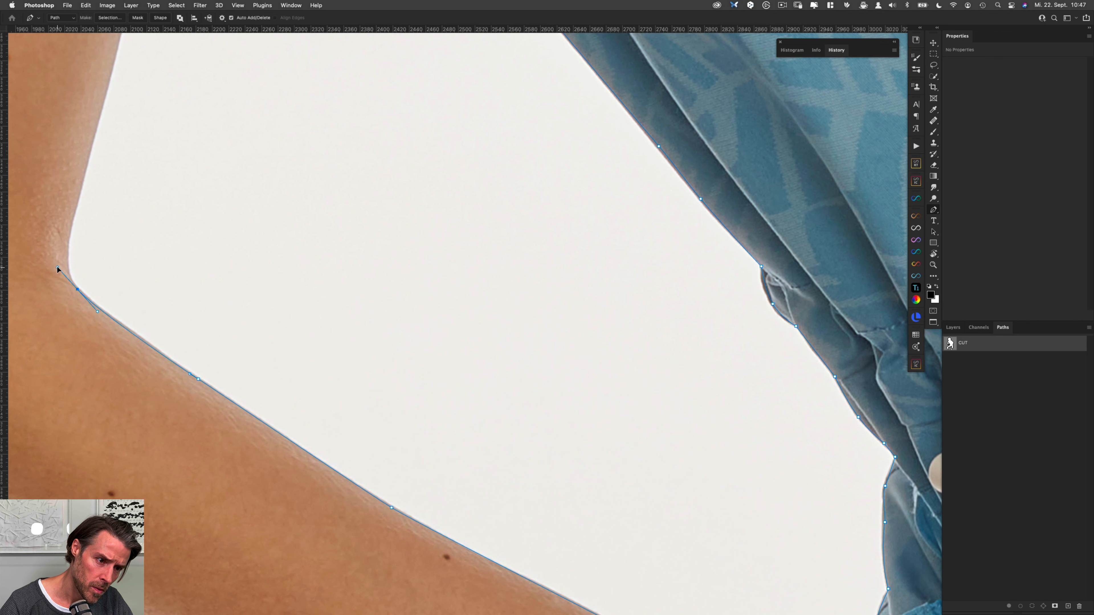
left_click_drag(72, 225, 74, 215)
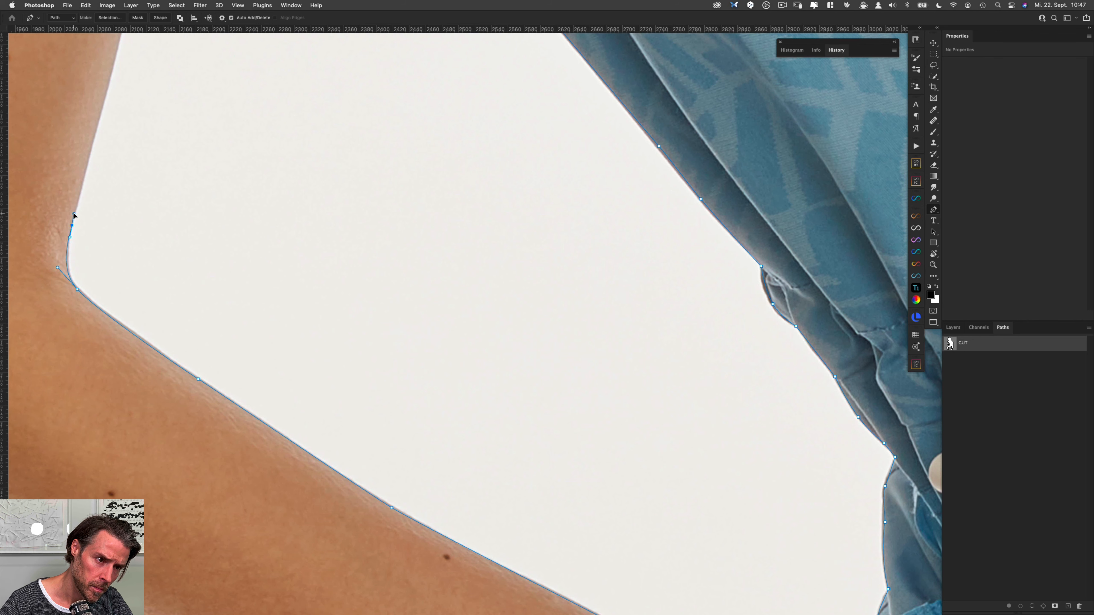
Trace the inner edge of the upper arm up to the armpit and close the contour at its starting anchor.
scroll(74, 215, "up", 5)
left_click_drag(128, 188, 137, 157)
left_click_drag(135, 107, 129, 239)
left_click_drag(172, 153, 185, 116)
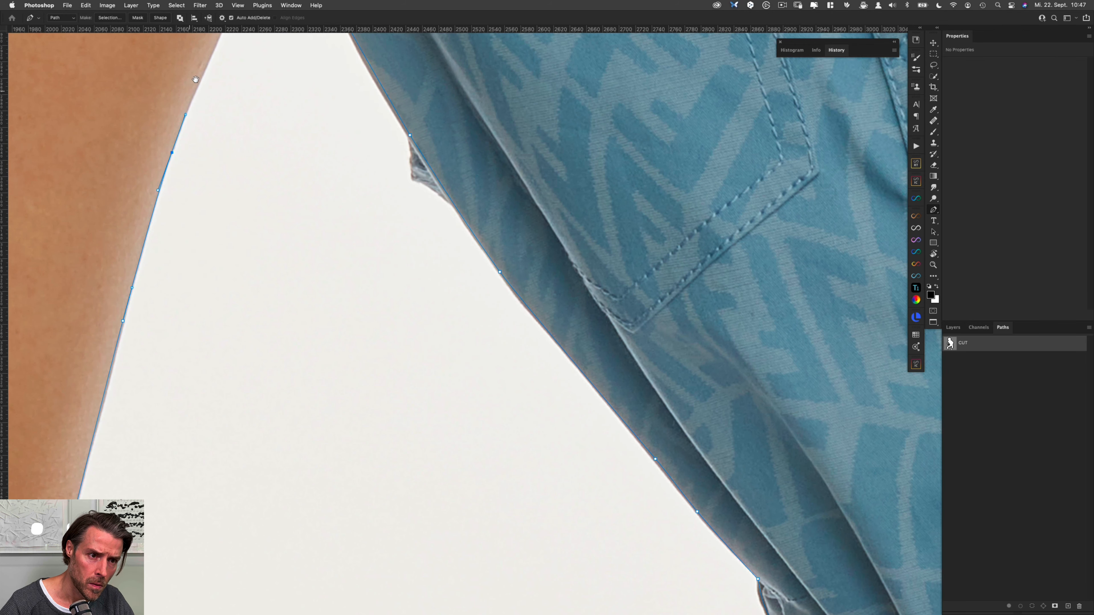
left_click_drag(196, 79, 164, 257)
left_click_drag(197, 188, 203, 176)
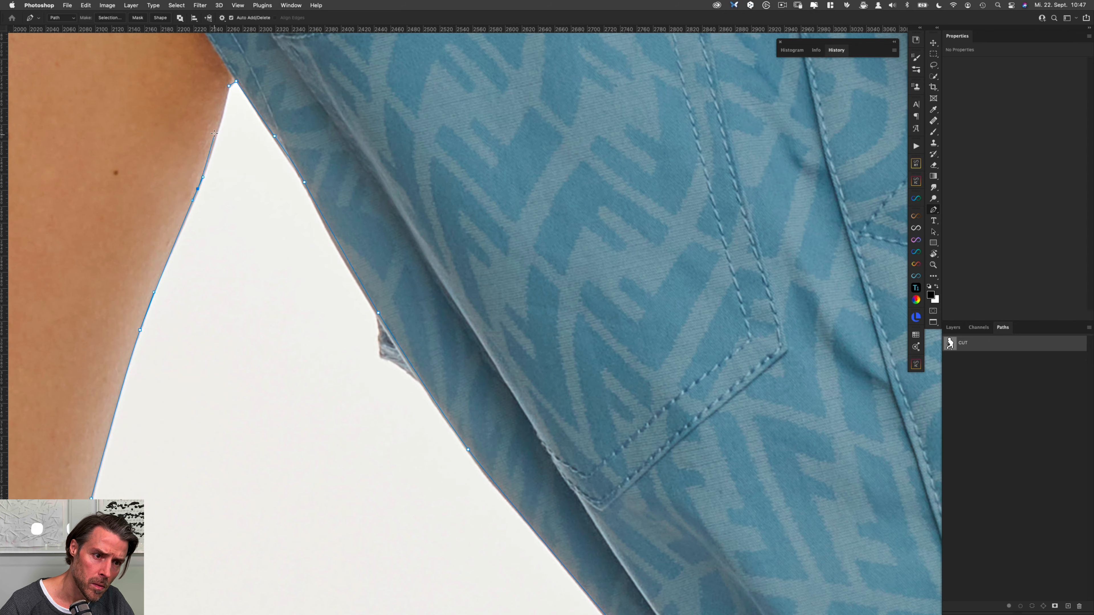
left_click(217, 128)
left_click(228, 86)
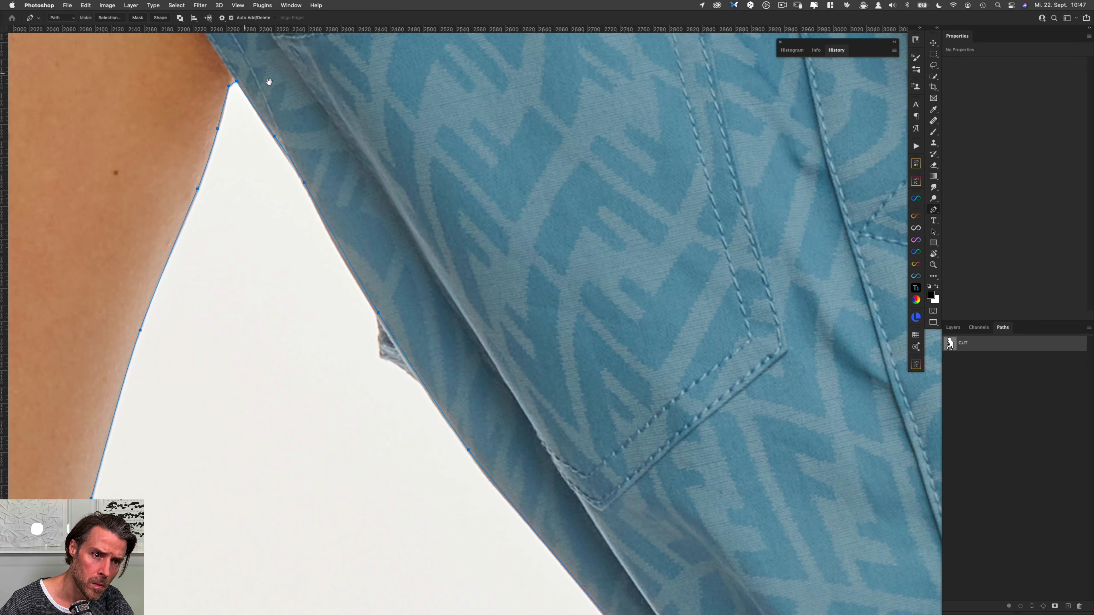
Trace the underside of the other upper arm from the armpit to the elbow, adding and nudging anchors to fit the skin edge.
left_click_drag(471, 178, 320, 186)
left_click_drag(544, 225, 469, 225)
left_click_drag(672, 190, 536, 245)
left_click_drag(529, 179, 340, 208)
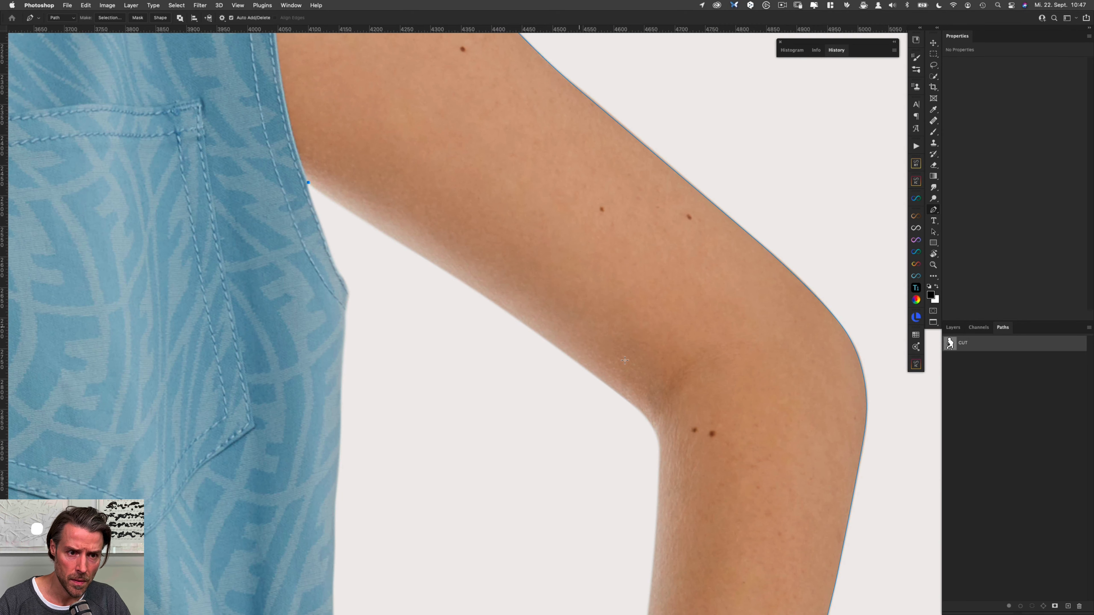
left_click(638, 407)
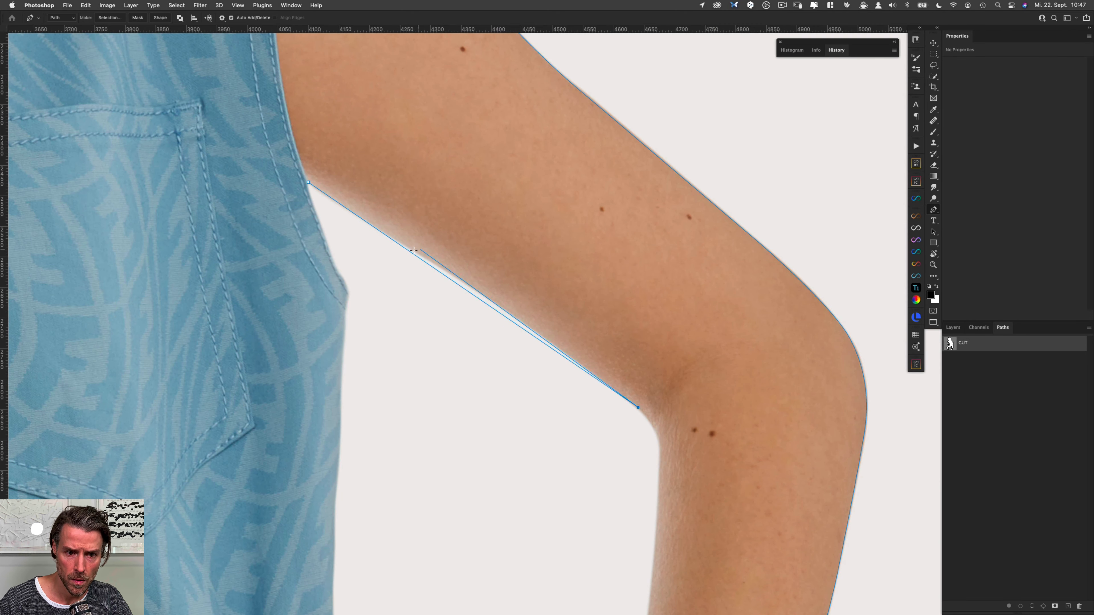
left_click(385, 234)
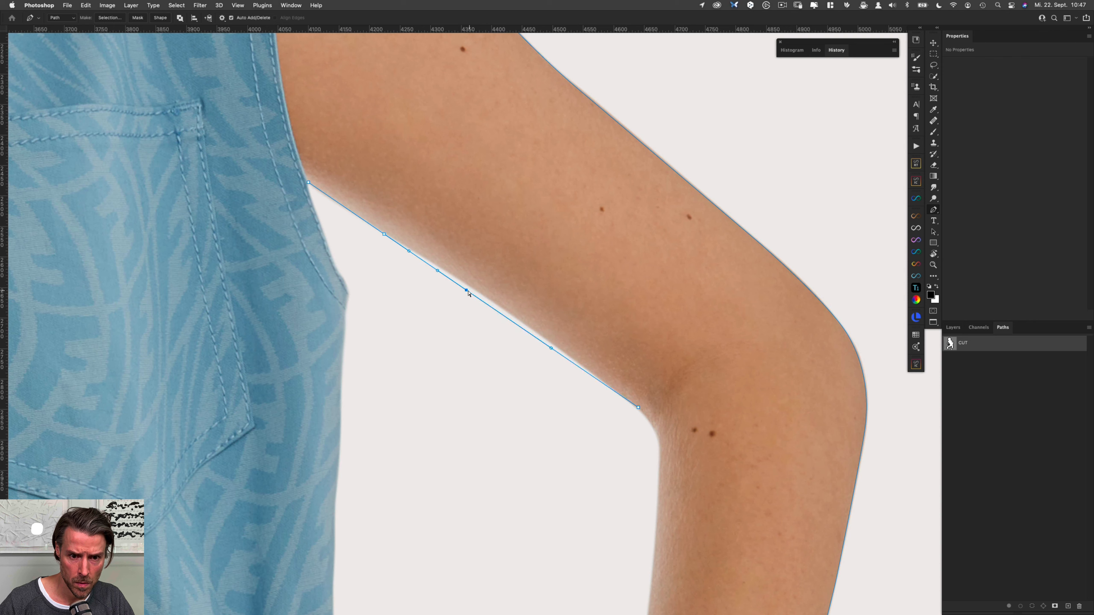
left_click_drag(467, 292, 485, 298)
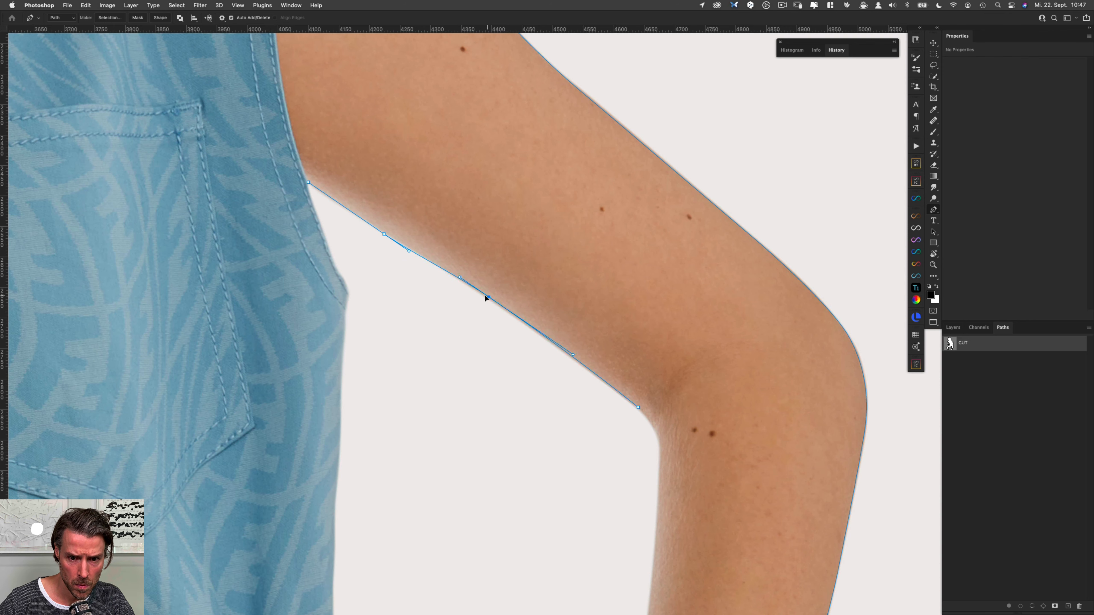
left_click_drag(383, 234, 379, 230)
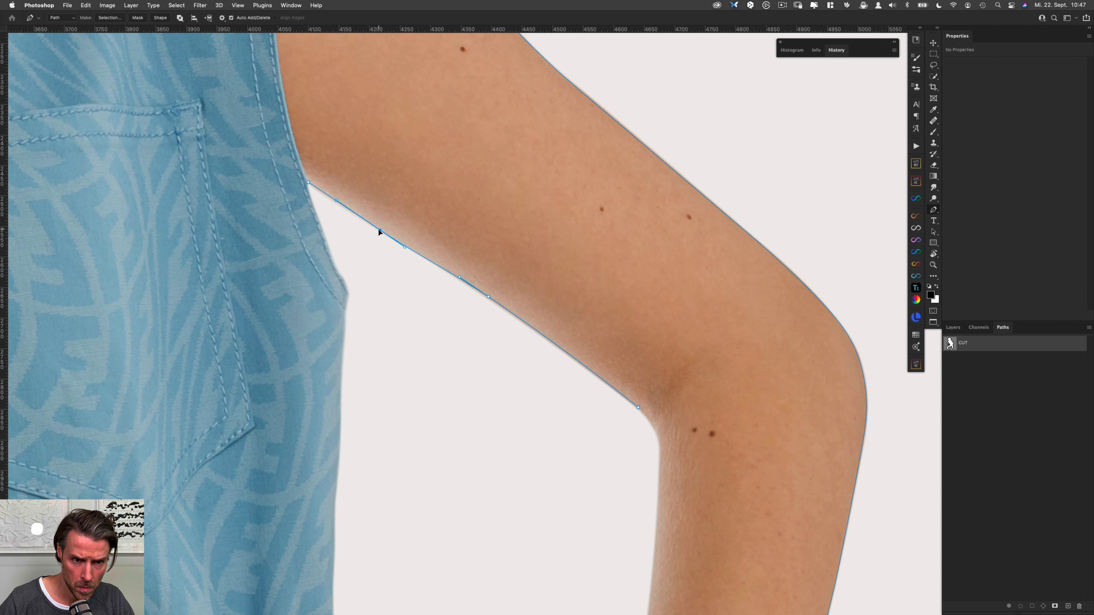
Continue the contour around the inner bend of the elbow and down the inner forearm, adding anchors to follow its curve.
left_click_drag(624, 414, 556, 237)
left_click_drag(592, 276, 592, 303)
left_click_drag(611, 398, 582, 214)
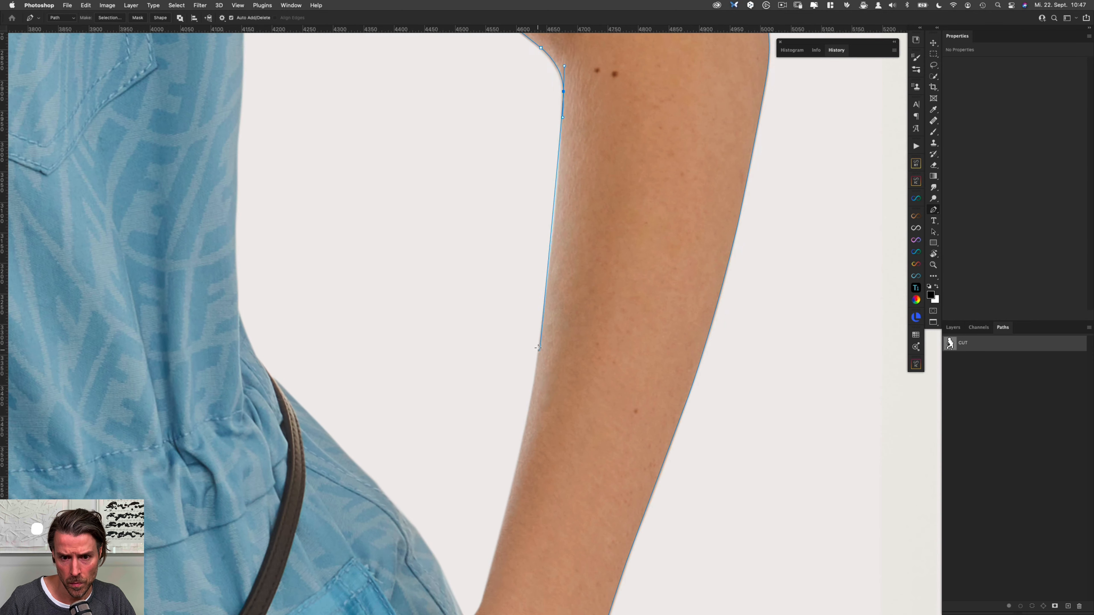
left_click_drag(540, 343, 550, 206)
left_click(554, 201)
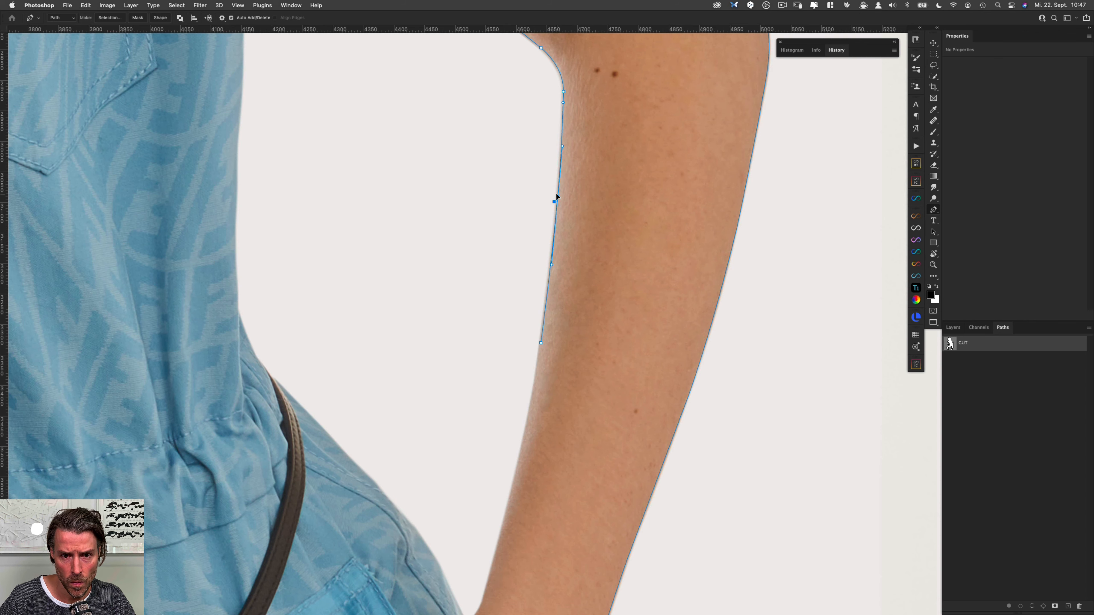
left_click(497, 550)
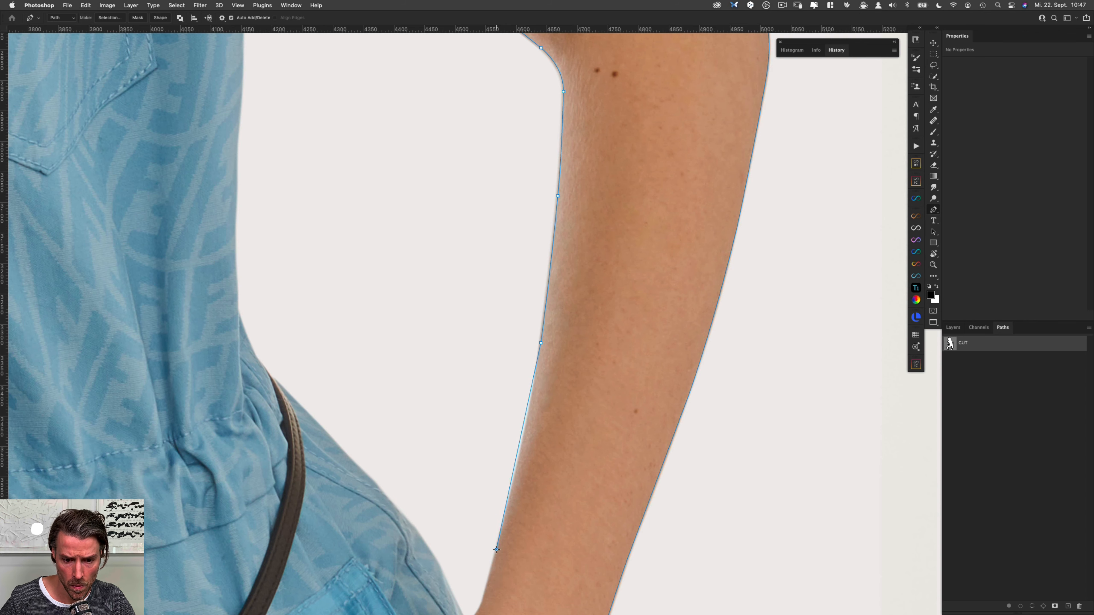
left_click(523, 424)
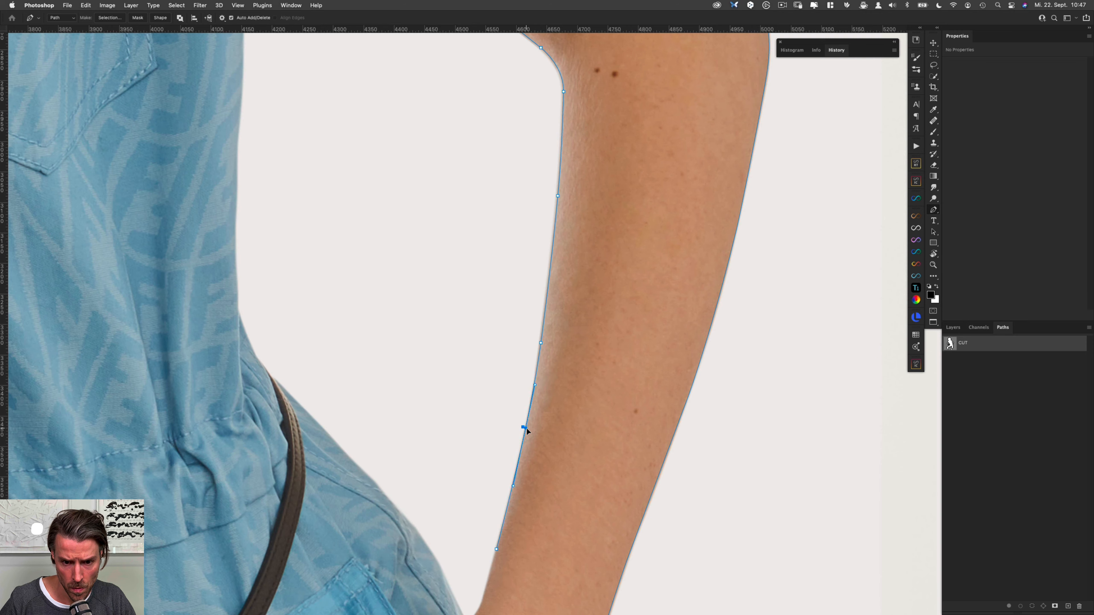
Trace the corner between wrist and hip, and follow the jumpsuit's edge over the hip up to the waist.
left_click_drag(488, 590, 469, 375)
left_click(486, 354)
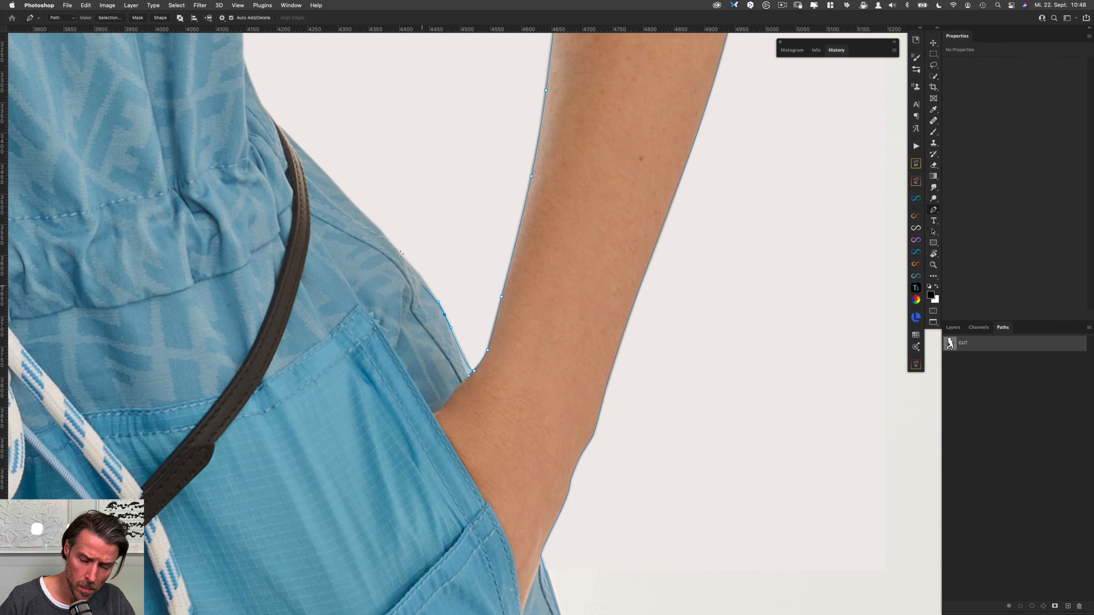
left_click_drag(390, 243, 366, 219)
left_click(422, 282)
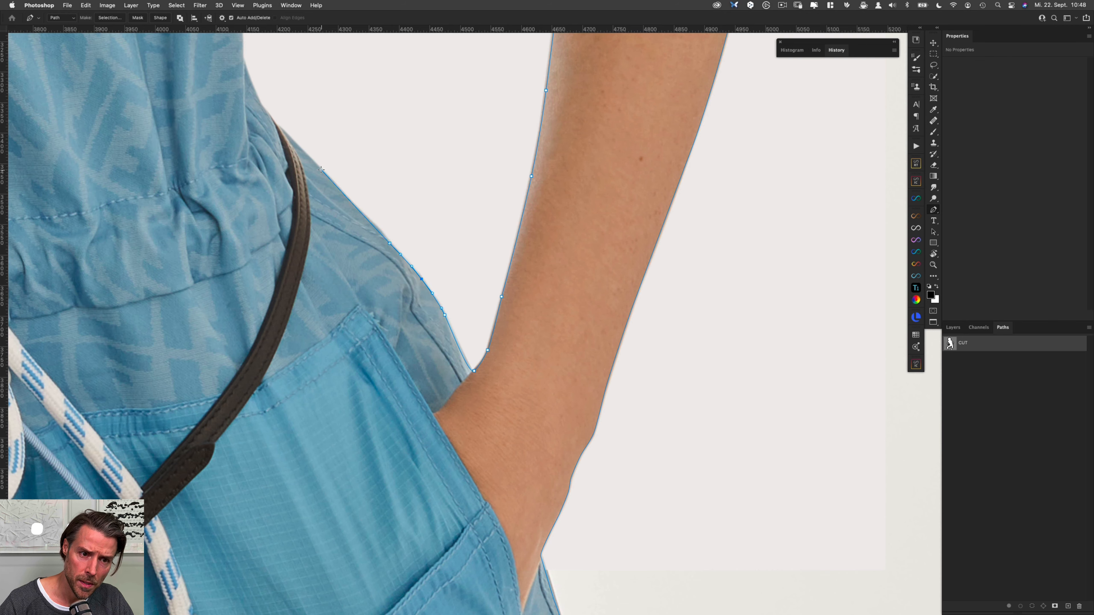
left_click_drag(321, 170, 311, 160)
left_click_drag(262, 100, 365, 186)
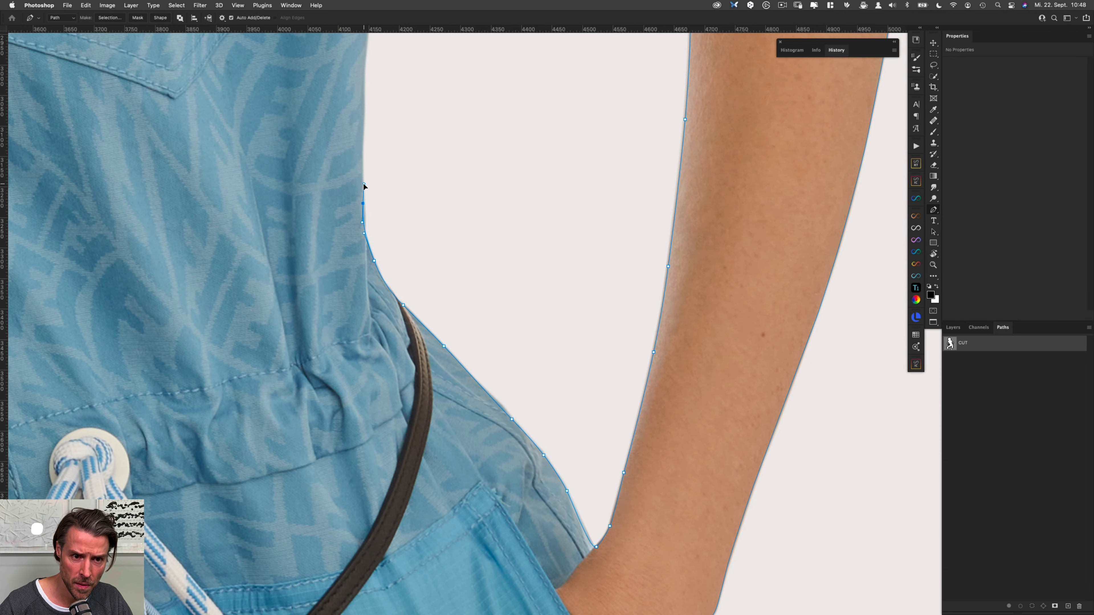
Trace the side of the torso up to the armhole and close the contour at its starting anchor in the armpit.
left_click_drag(365, 104, 362, 213)
left_click_drag(361, 171, 362, 155)
left_click_drag(366, 92, 355, 208)
left_click(363, 163)
left_click_drag(363, 155, 351, 98)
left_click_drag(339, 71, 372, 178)
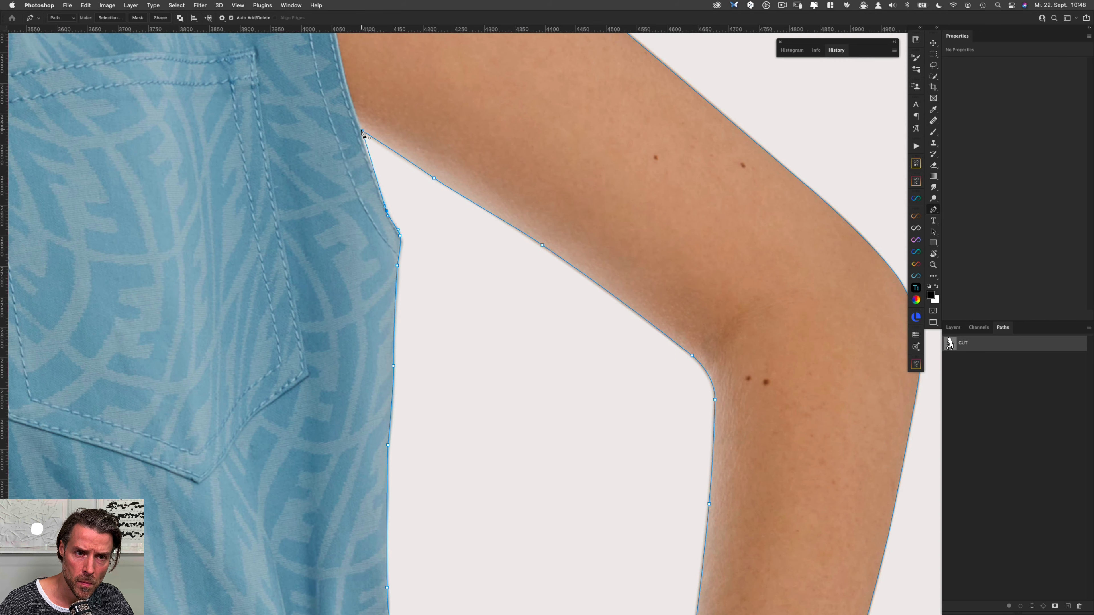
left_click_drag(362, 130, 367, 129)
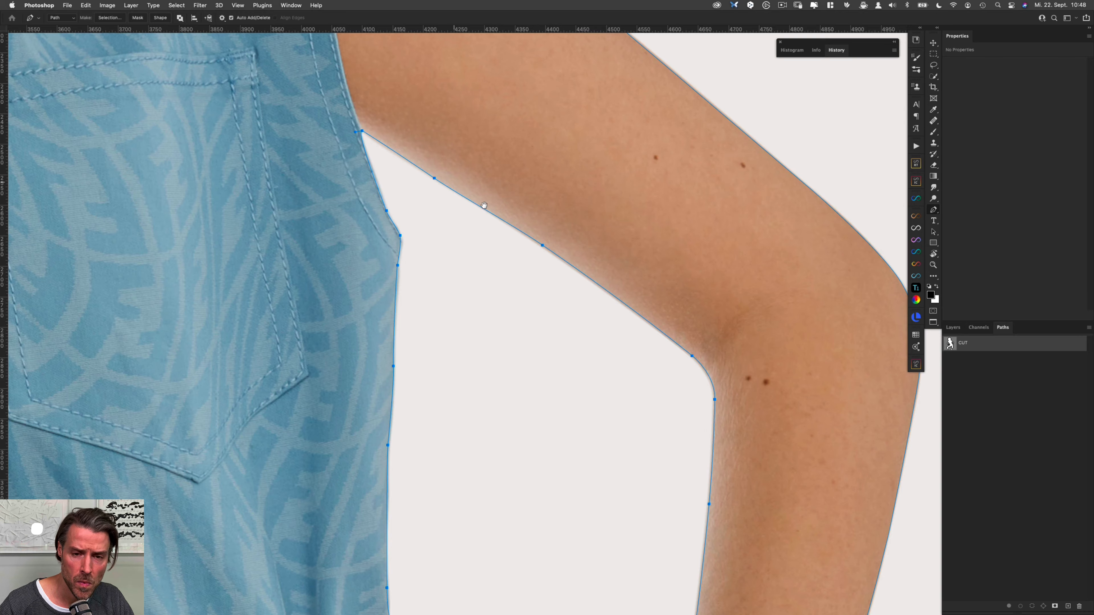
Load the CUT path as a selection and apply it as a layer mask on the Model group.
key("super+0")
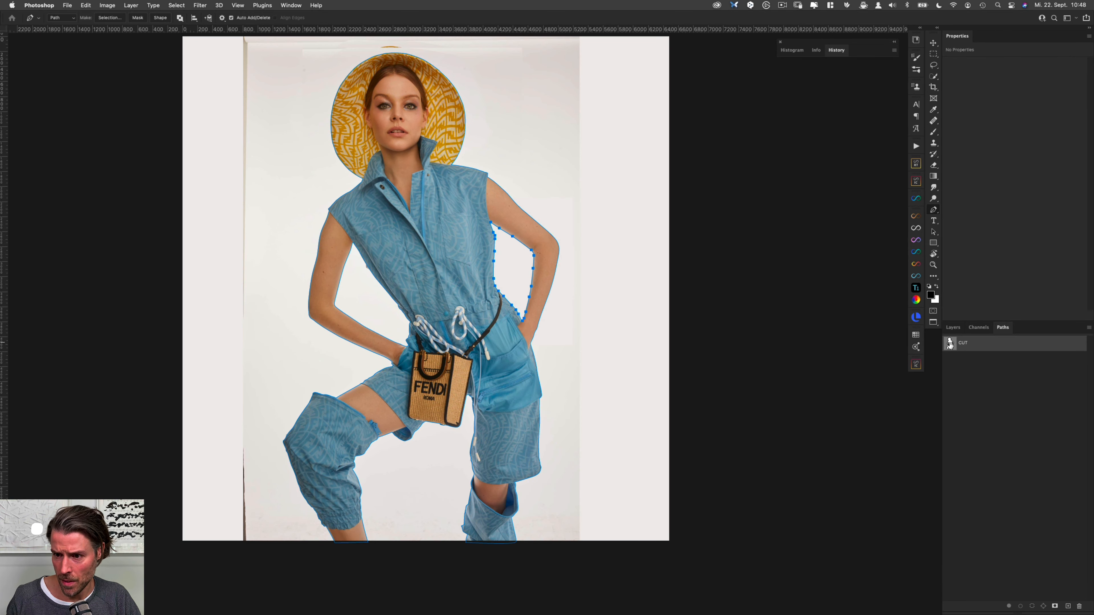
left_click(950, 345, "super")
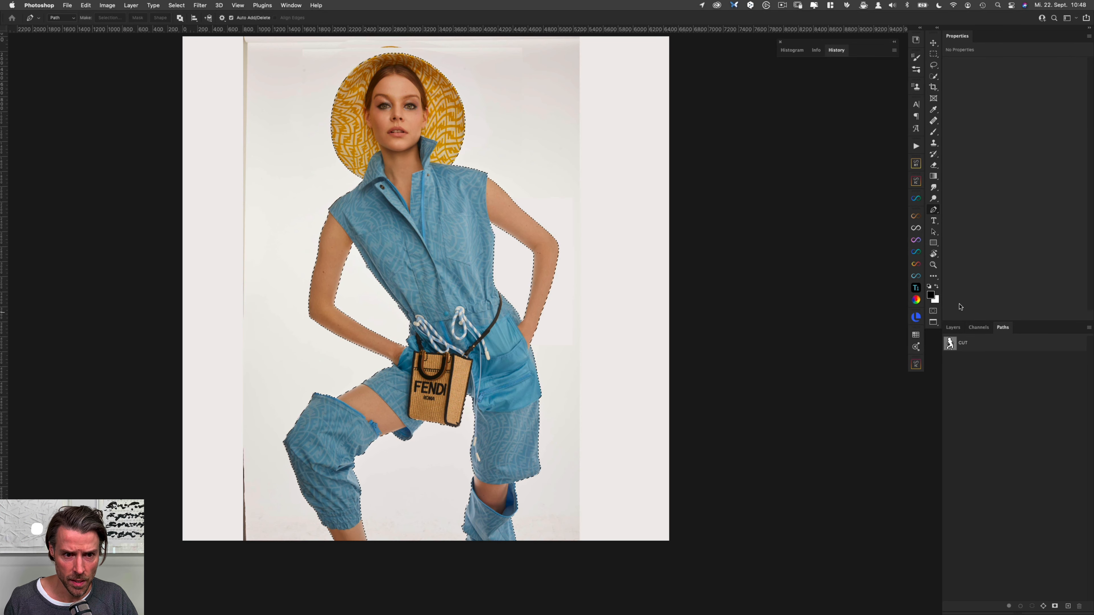
right_click(987, 268)
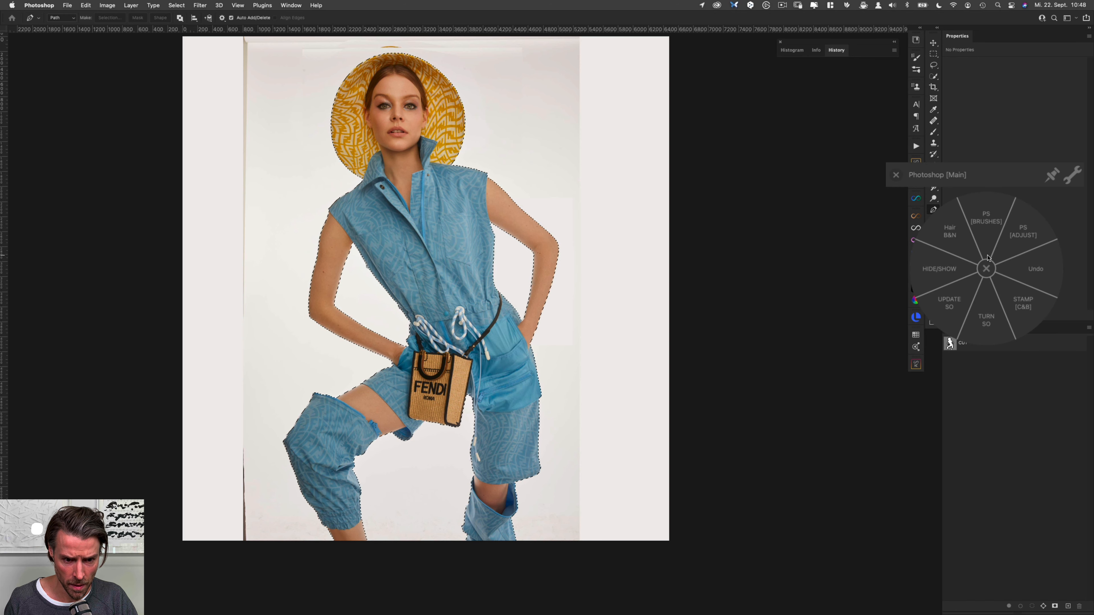
left_click(986, 268)
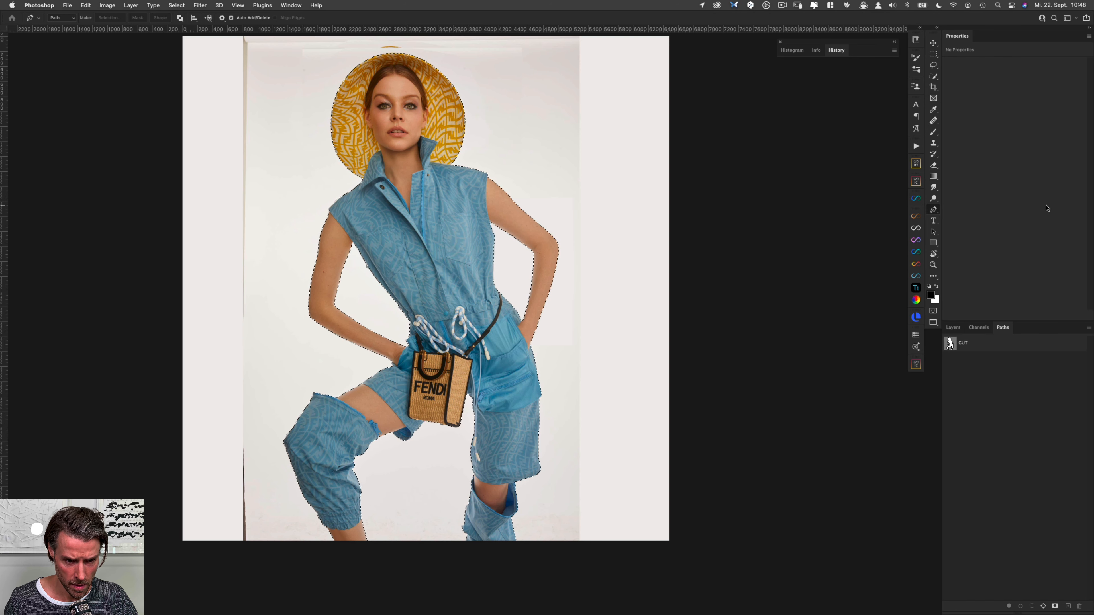
left_click(956, 329)
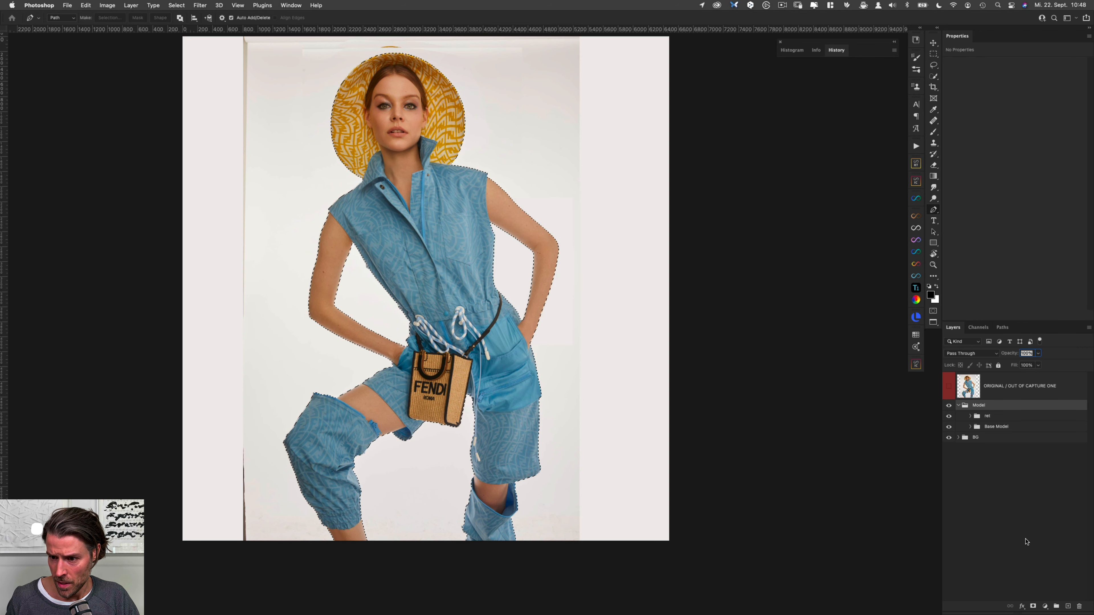
left_click(1033, 606)
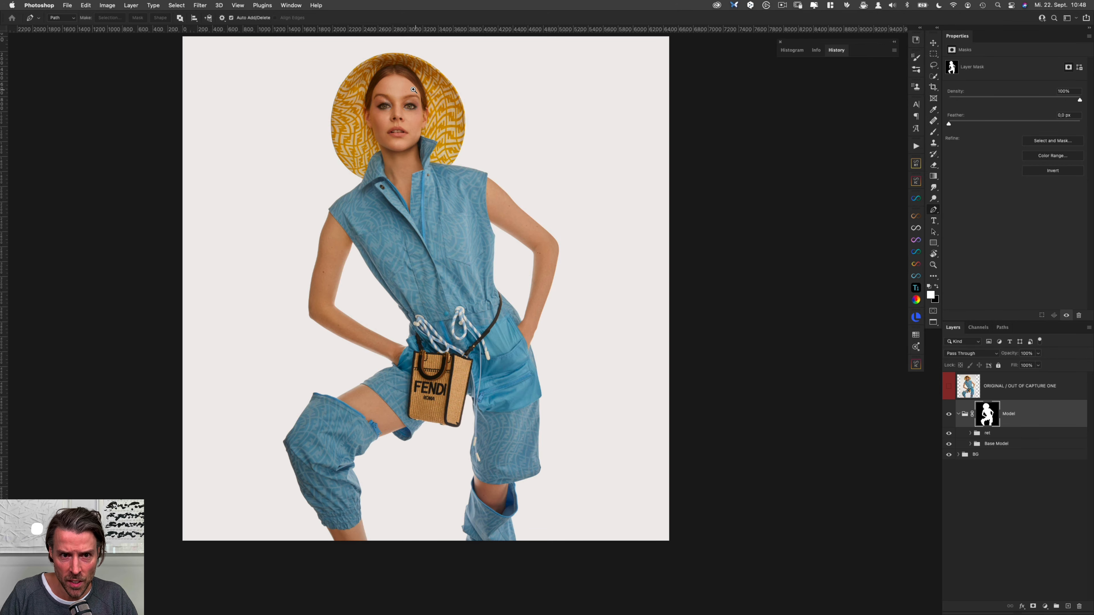
Inspect the masked edges of the figure up close around the shoulder and arm.
left_click_drag(480, 175, 598, 241)
left_click_drag(638, 280, 538, 248)
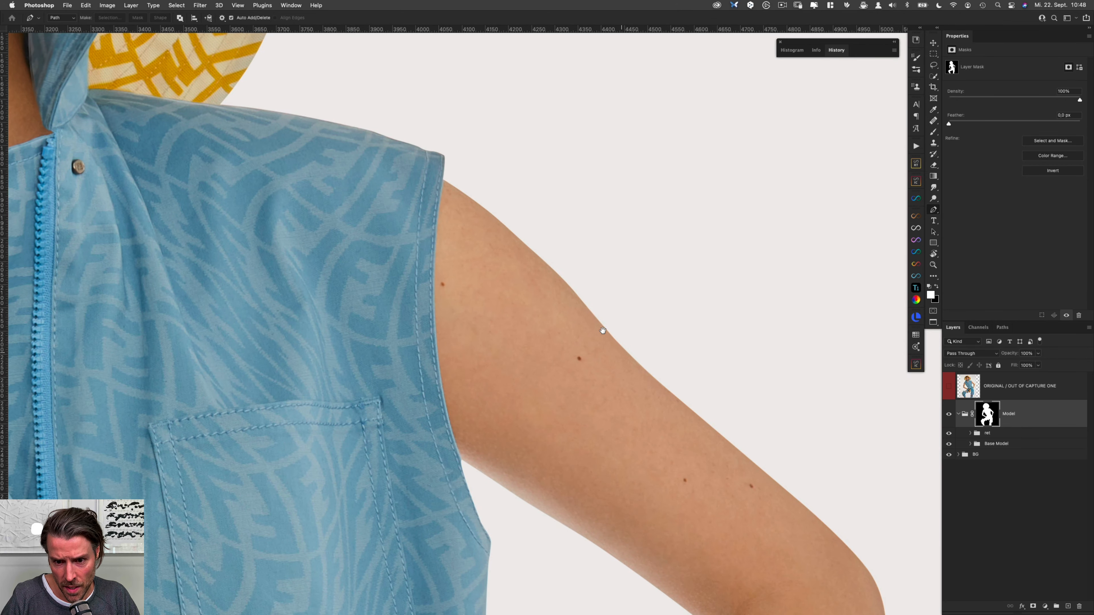
left_click_drag(603, 330, 542, 276)
left_click_drag(618, 354, 532, 297)
left_click_drag(484, 259, 370, 263)
left_click_drag(448, 332, 470, 315)
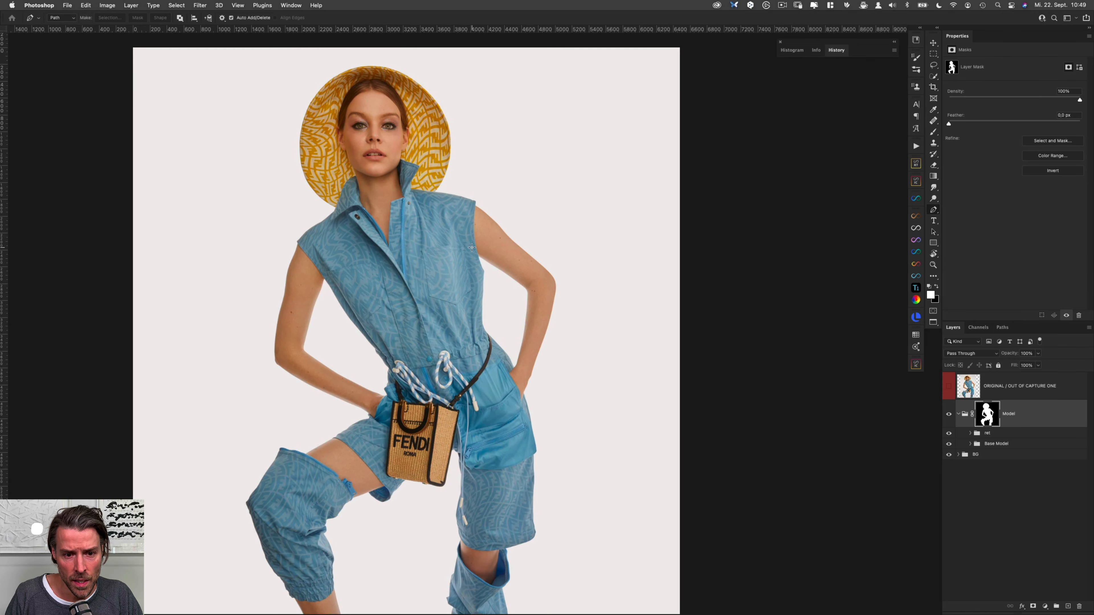
Delete the Color Fill 2 and Color Fill 1 layers from the BG group.
left_click(962, 456)
left_click(959, 456)
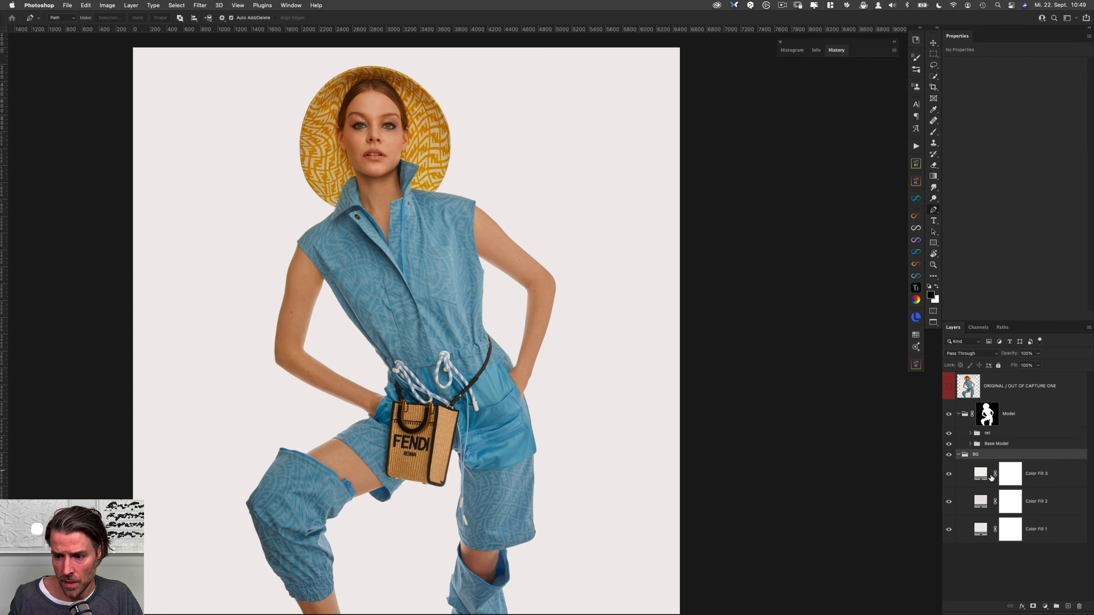
left_click(1044, 507)
left_click(1062, 539, "shift")
left_click(1079, 605)
key("Return")
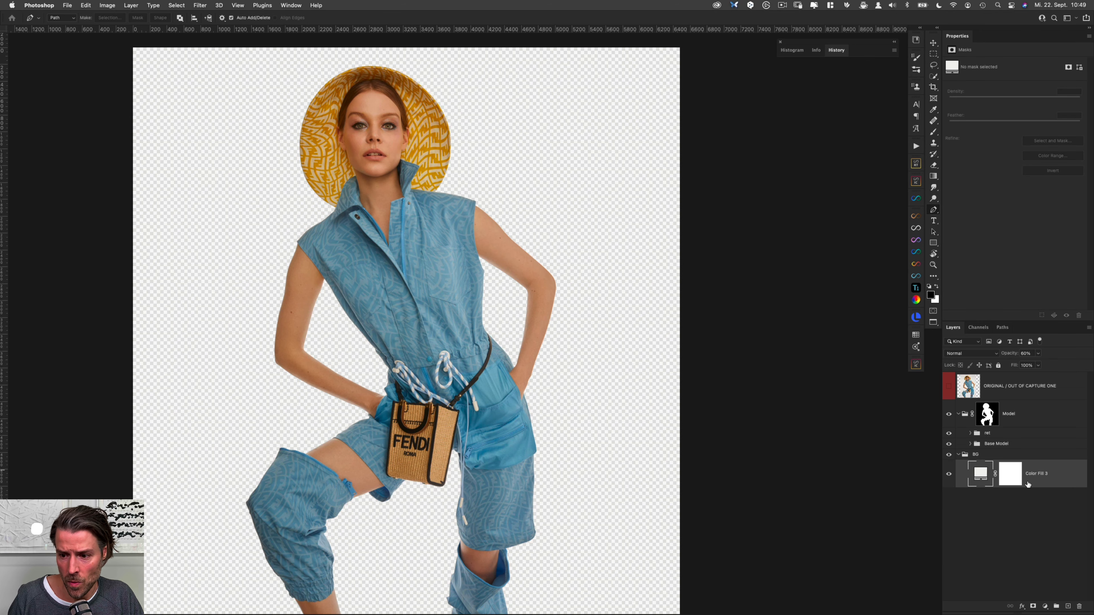
Check the remaining background fill's colour without changing it, and set the layer's opacity to 100%.
double_click(980, 474)
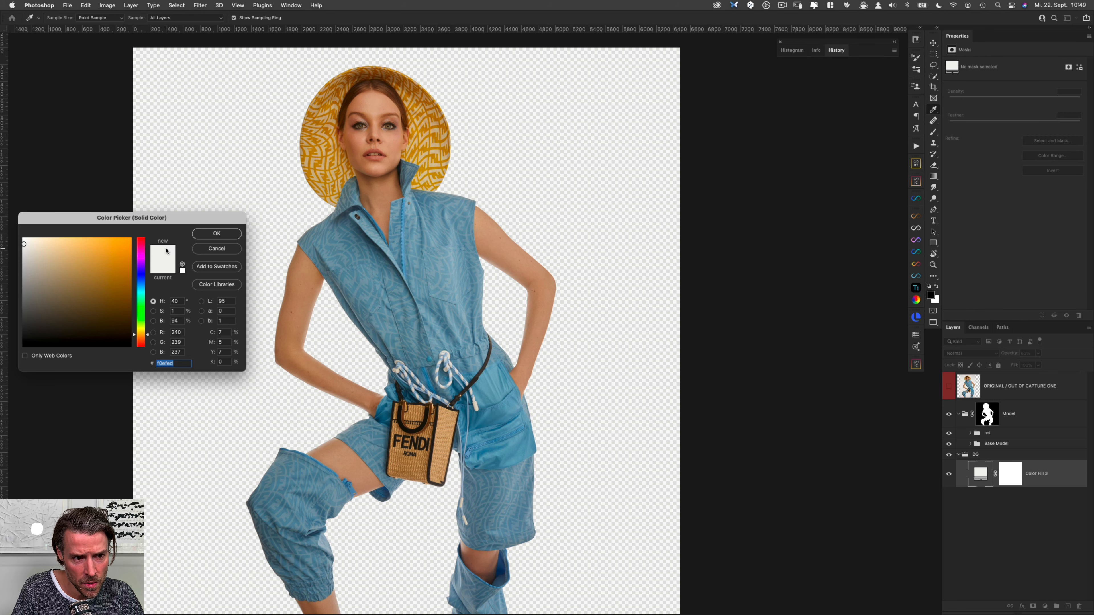
left_click(216, 250)
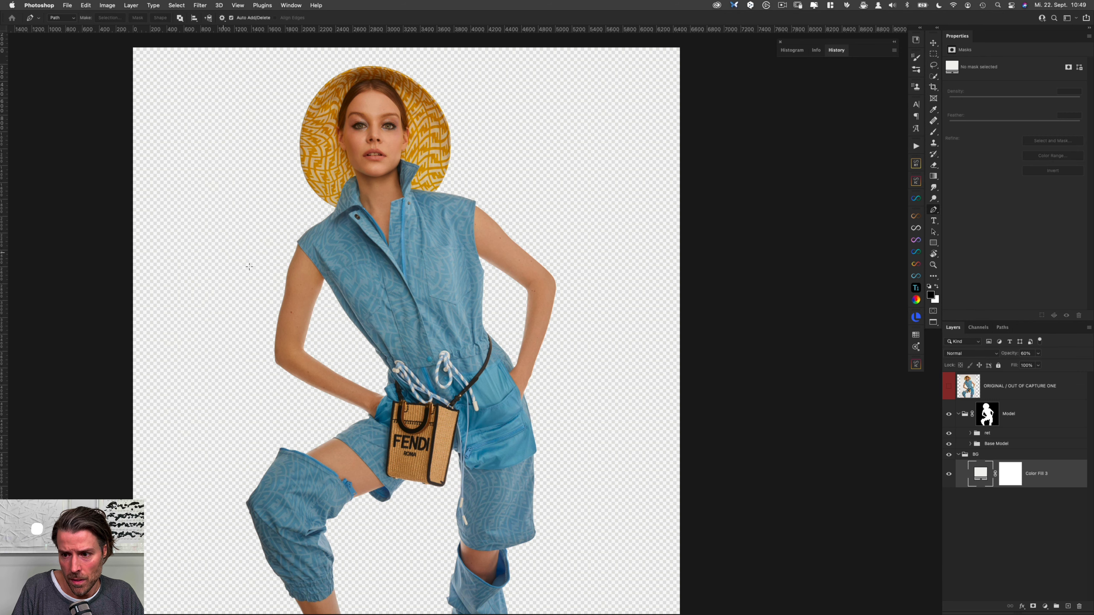
left_click_drag(1038, 353, 1081, 366)
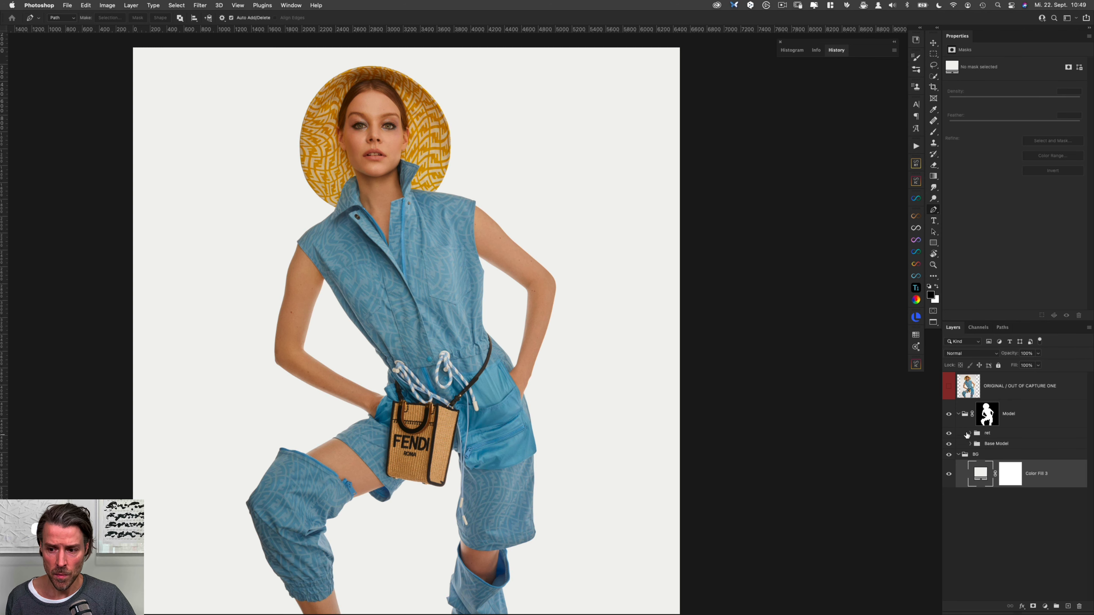
Duplicate the Color Fill 3 layer within the BG group.
left_click(989, 414)
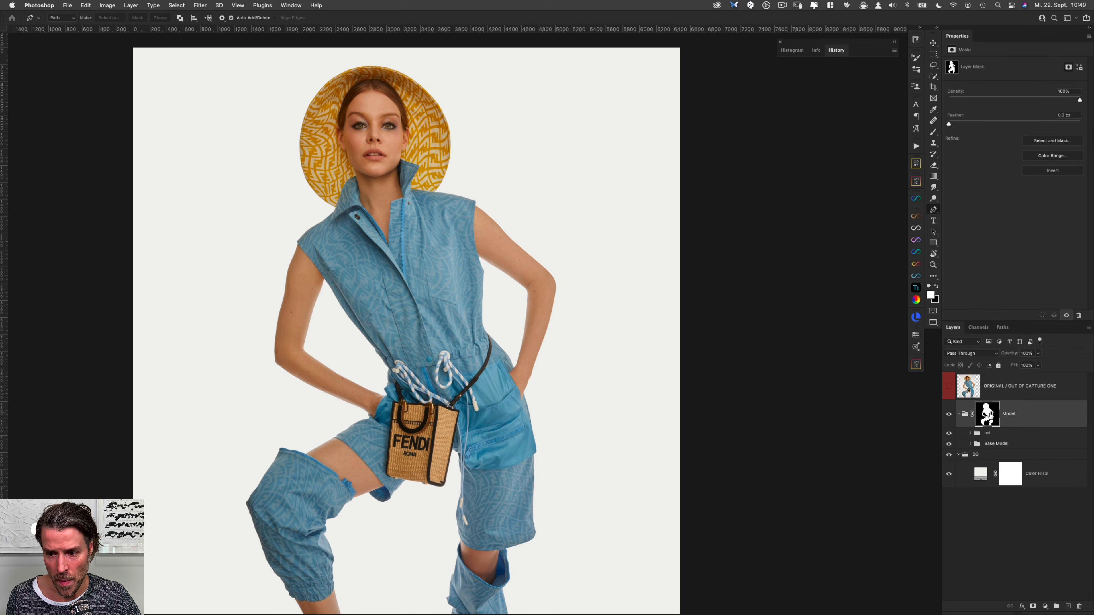
left_click(1054, 480)
double_click(1054, 480)
key("Escape")
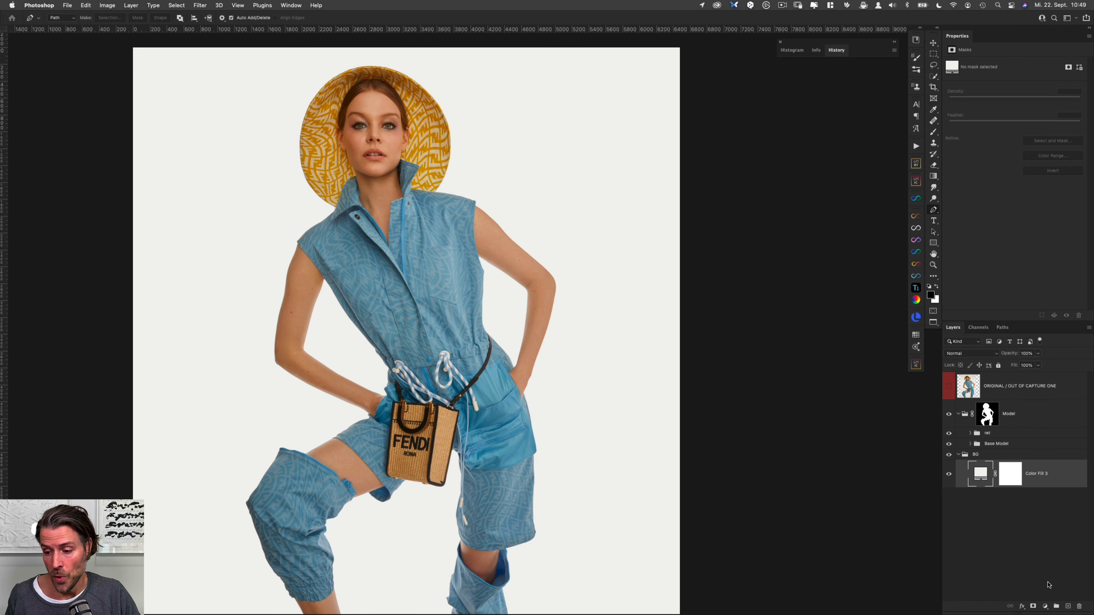
left_click_drag(1055, 484, 1061, 478)
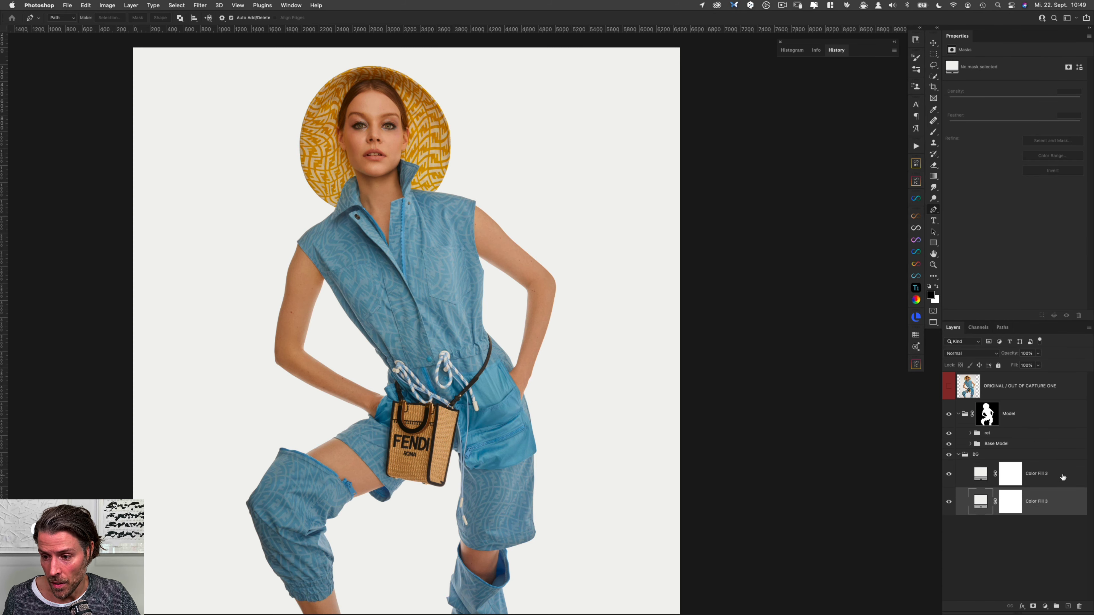
Try beige, olive-yellow and ochre colours on the upper Color Fill 3 background layer.
double_click(978, 475)
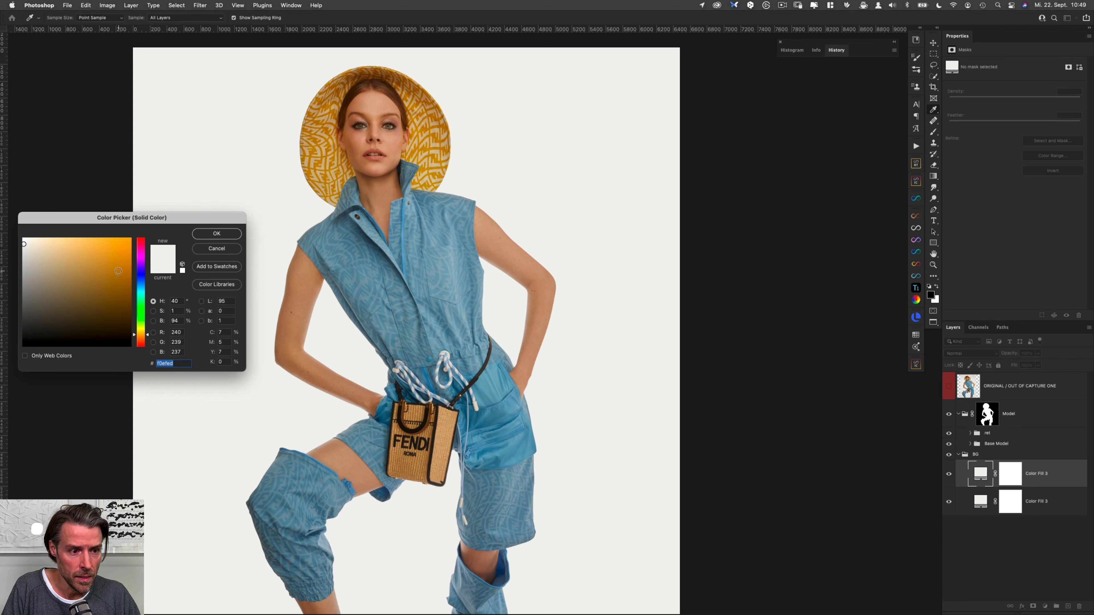
left_click(118, 272)
left_click_drag(98, 269, 59, 265)
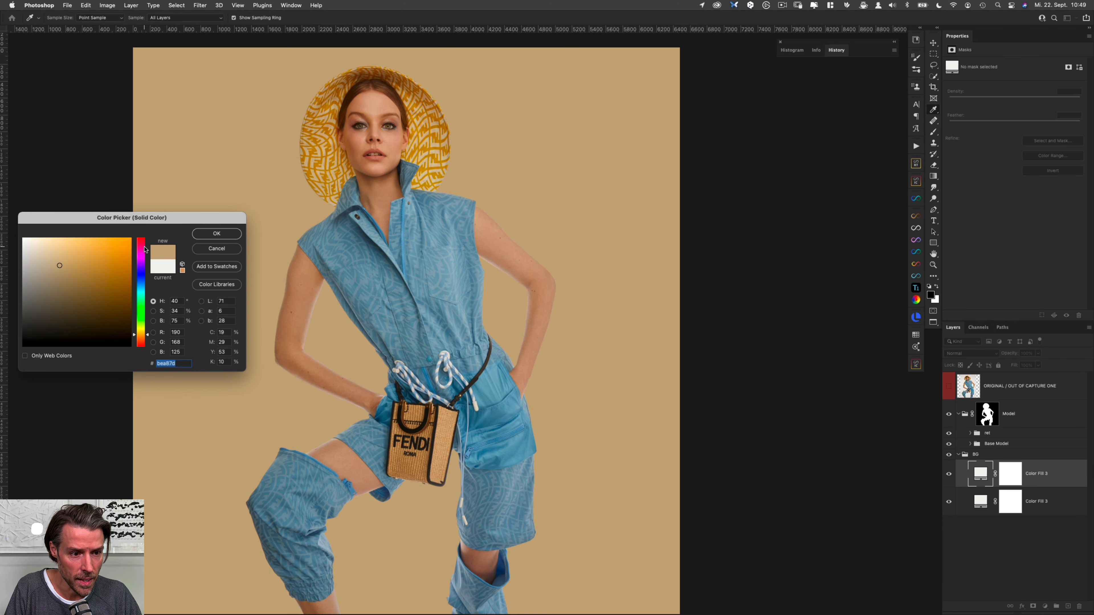
left_click_drag(139, 275, 143, 330)
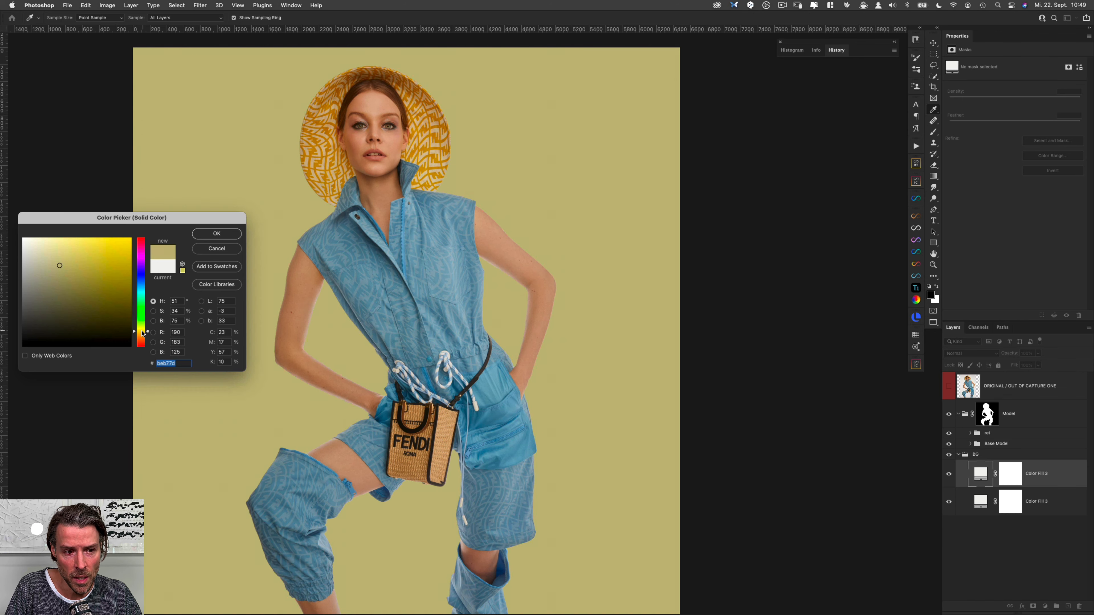
left_click_drag(142, 331, 142, 334)
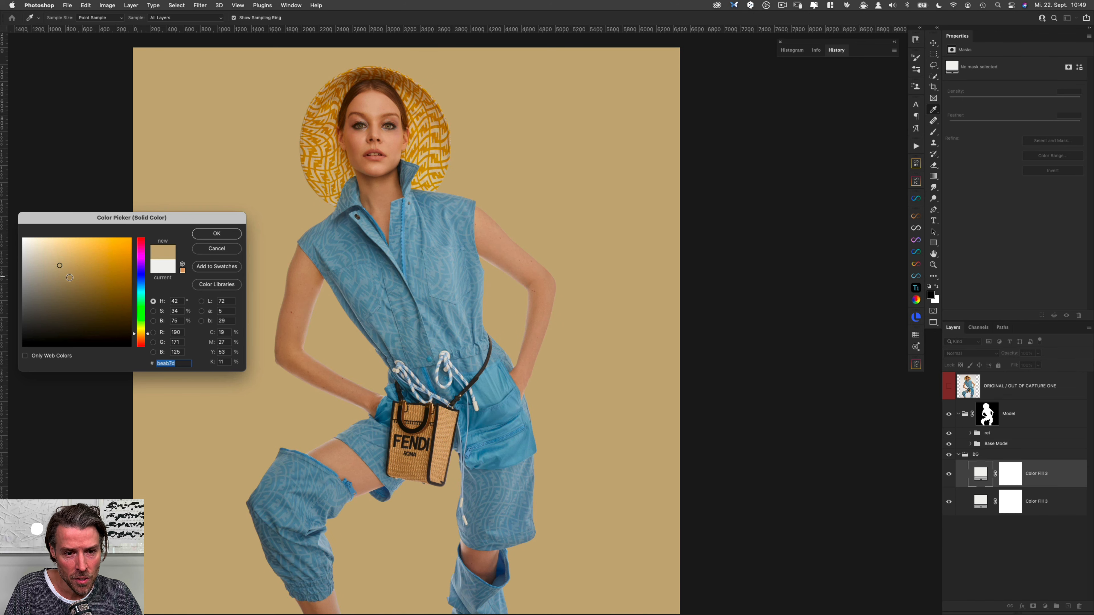
left_click_drag(61, 265, 97, 263)
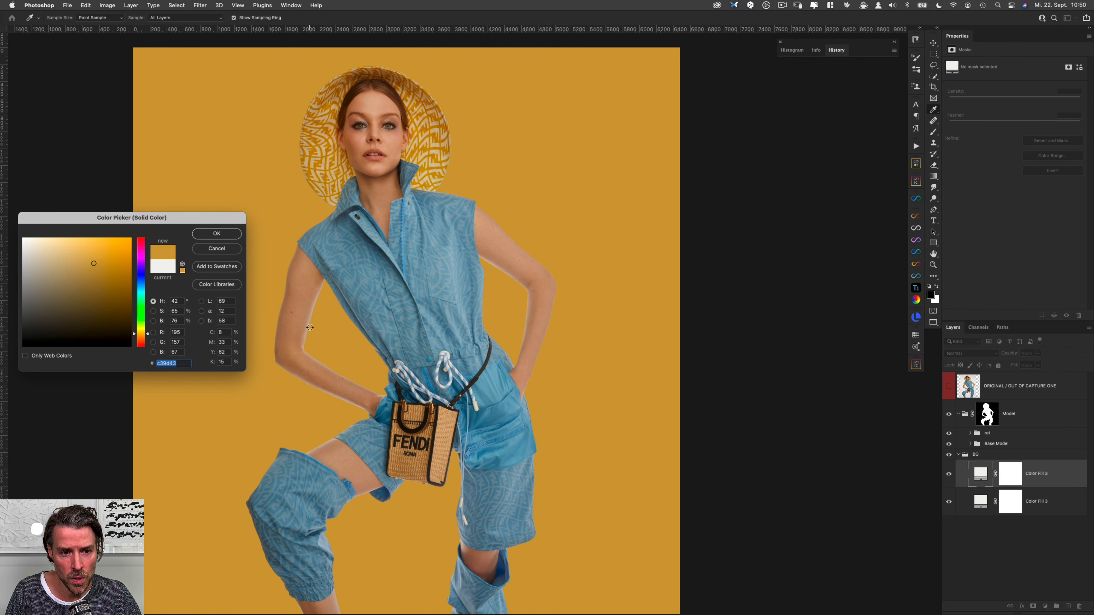
left_click(216, 249)
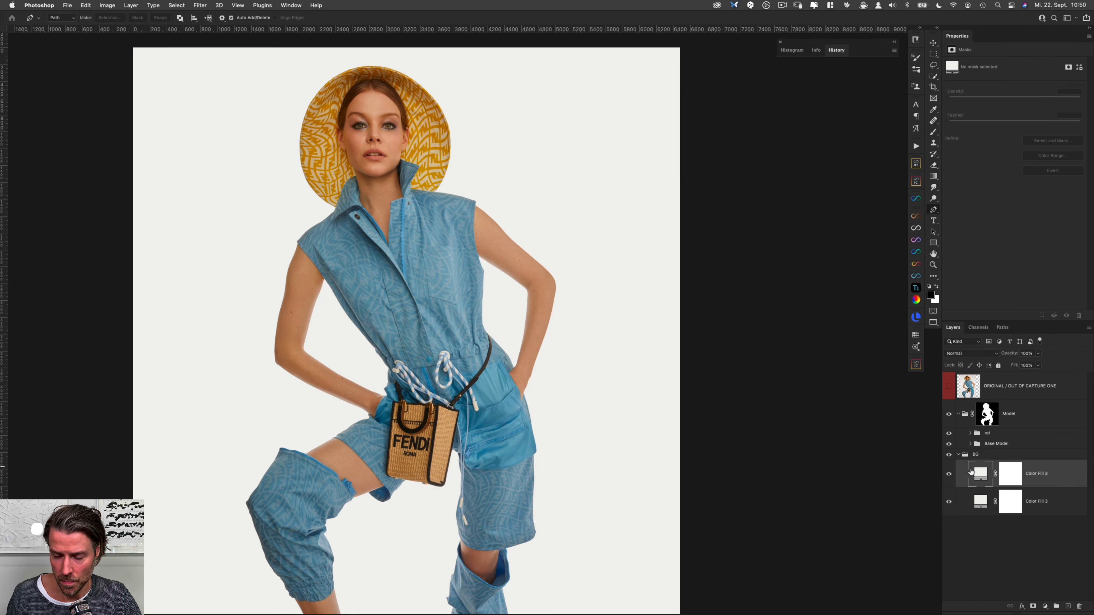
Collapse the BG group and target the Model group's layer mask at the trouser cuff of the raised leg.
left_click(959, 455)
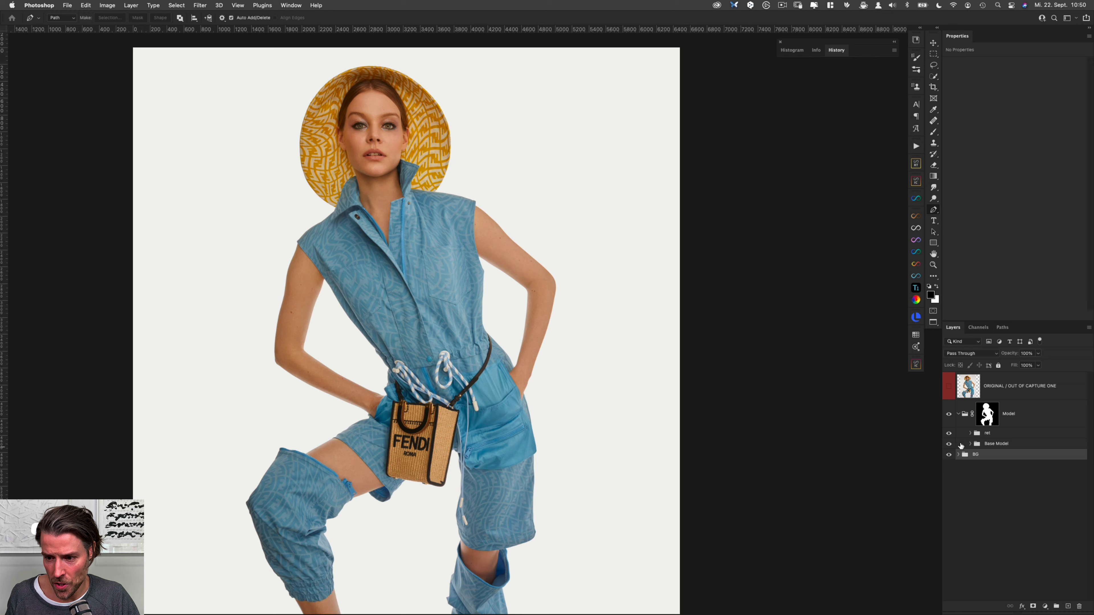
left_click(985, 416)
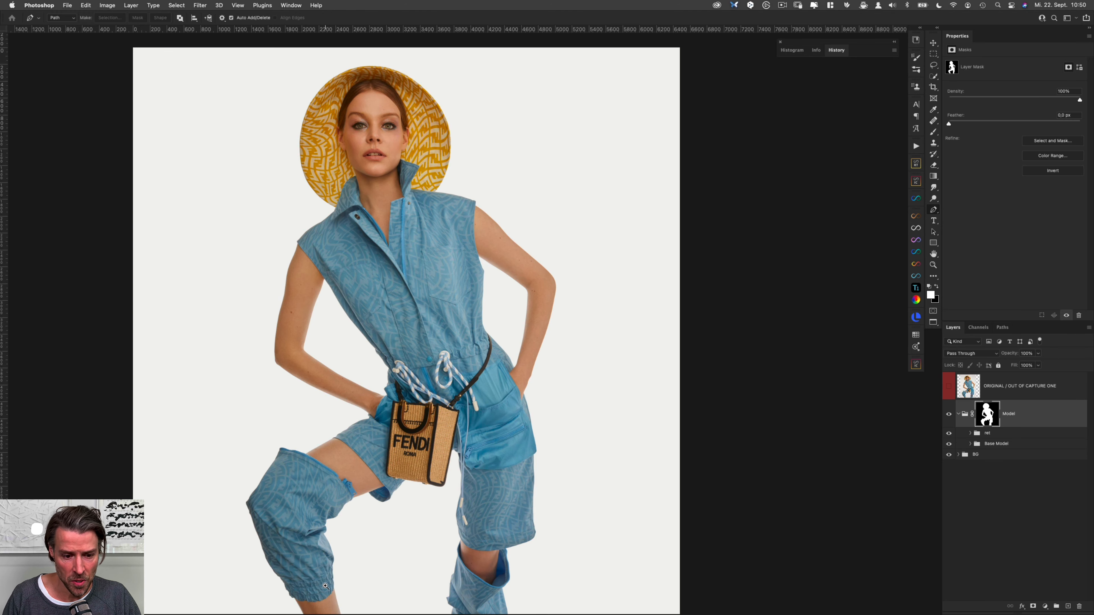
left_click_drag(308, 586, 356, 397)
left_click_drag(361, 408, 384, 407)
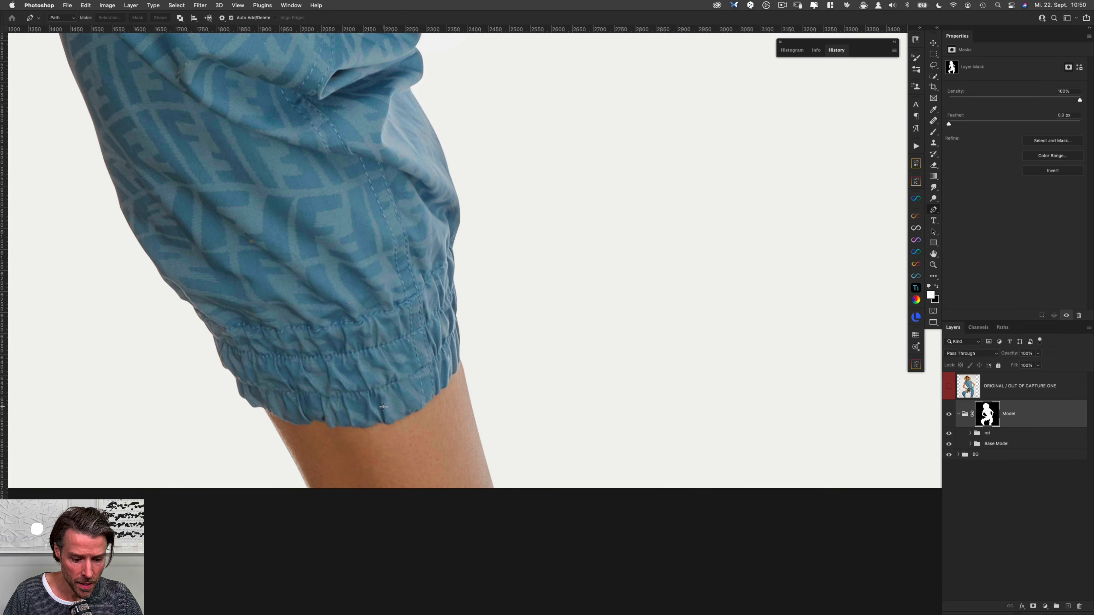
Switch to the Blur tool and display the Model group's mask on its own in black and white.
key("r")
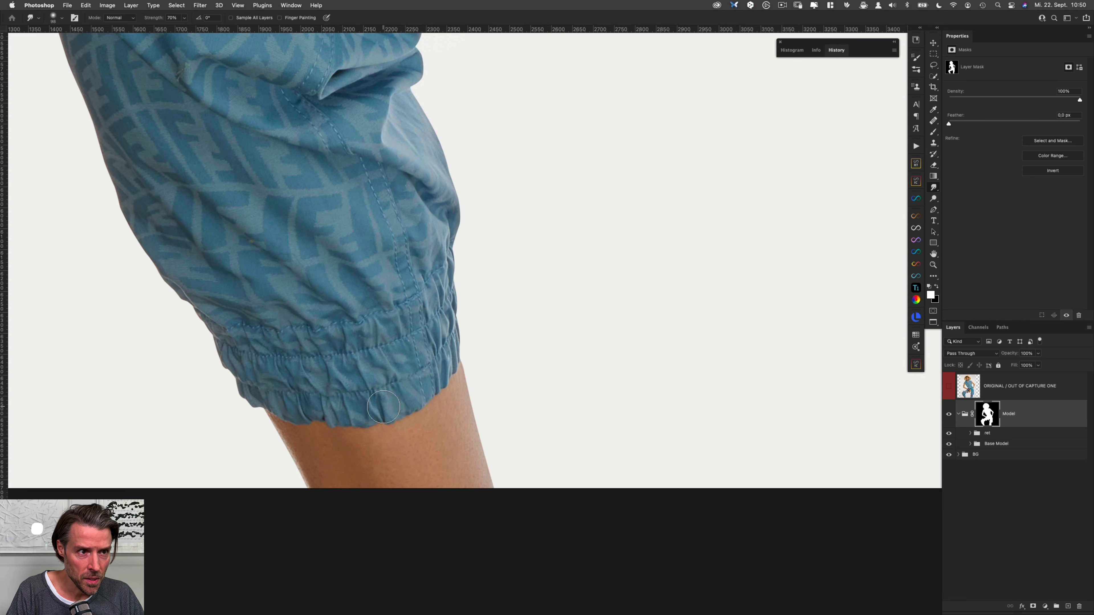
left_click(33, 17)
left_click(40, 19)
key("shift+r")
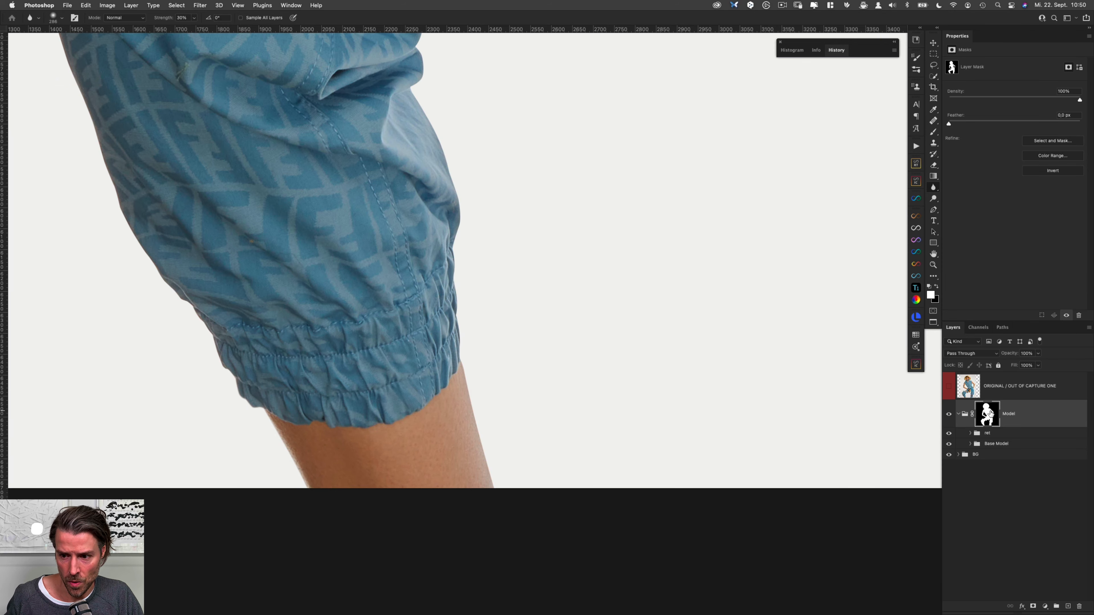
left_click(989, 420, "alt")
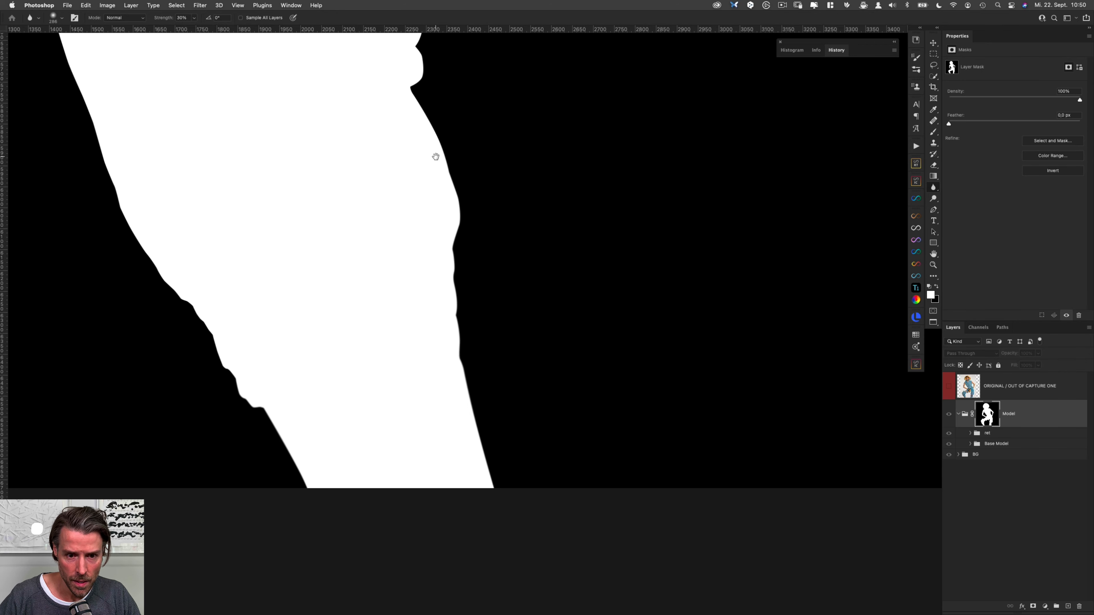
Soften the Model mask's edges with the Blur tool along the raised leg and the gap between the legs.
left_click_drag(436, 156, 471, 481)
left_click_drag(550, 225, 325, 289)
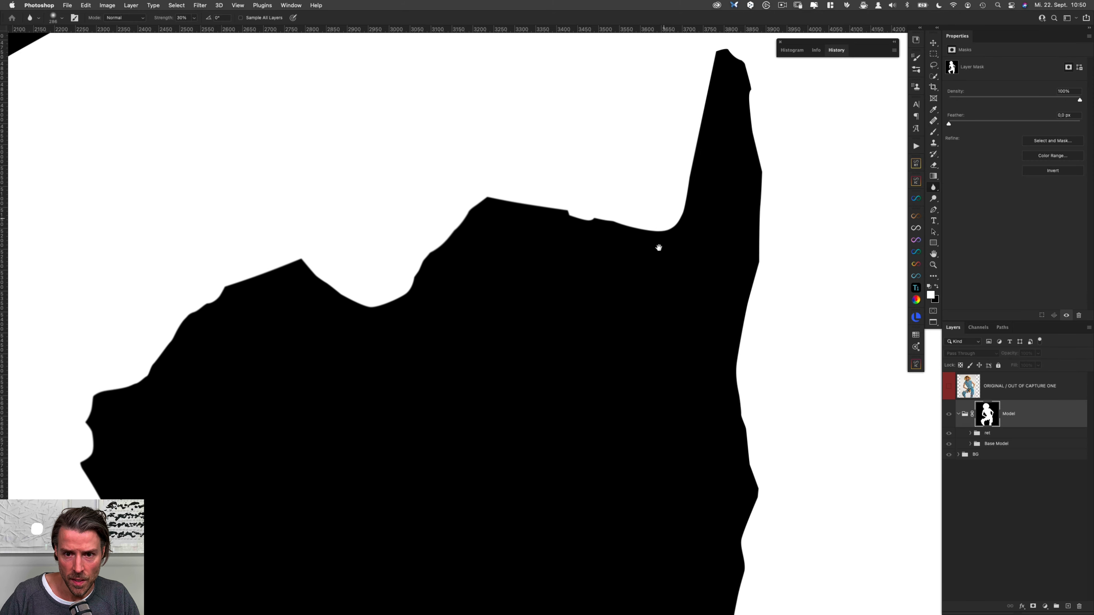
left_click_drag(660, 230, 503, 259)
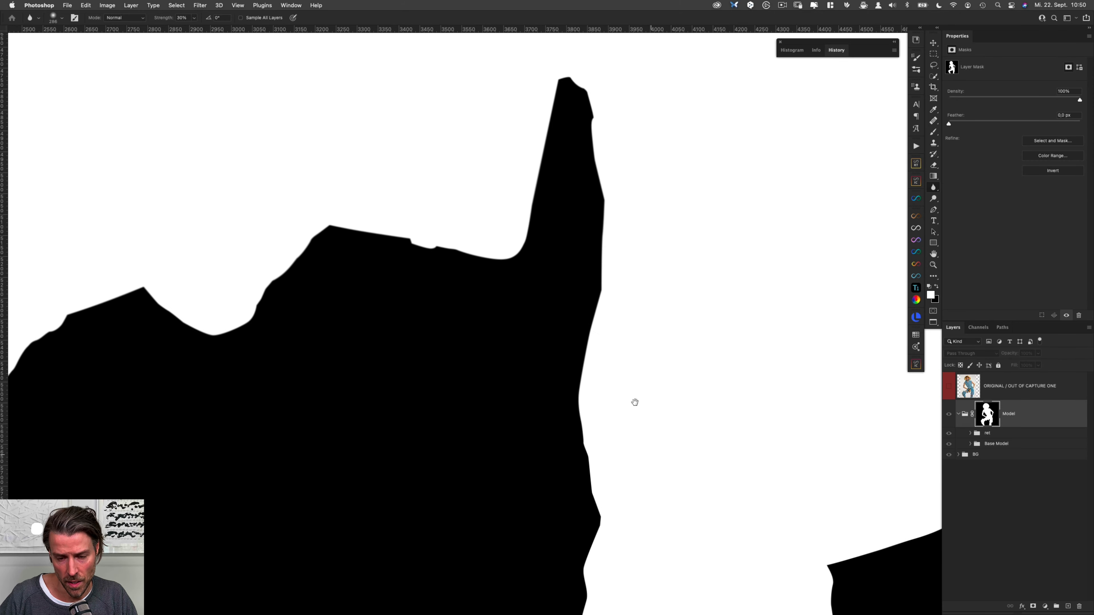
left_click_drag(651, 437, 532, 202)
left_click_drag(533, 285, 532, 186)
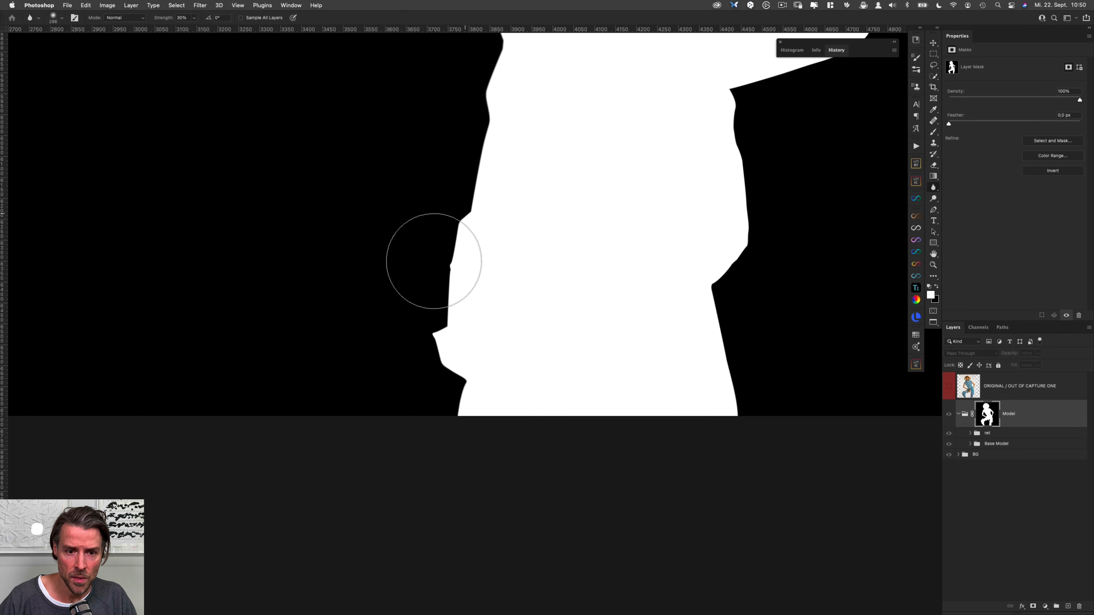
Blur the mask's outer edge along the standing leg, from the lower trouser leg up to the hip.
left_click_drag(707, 425, 418, 497)
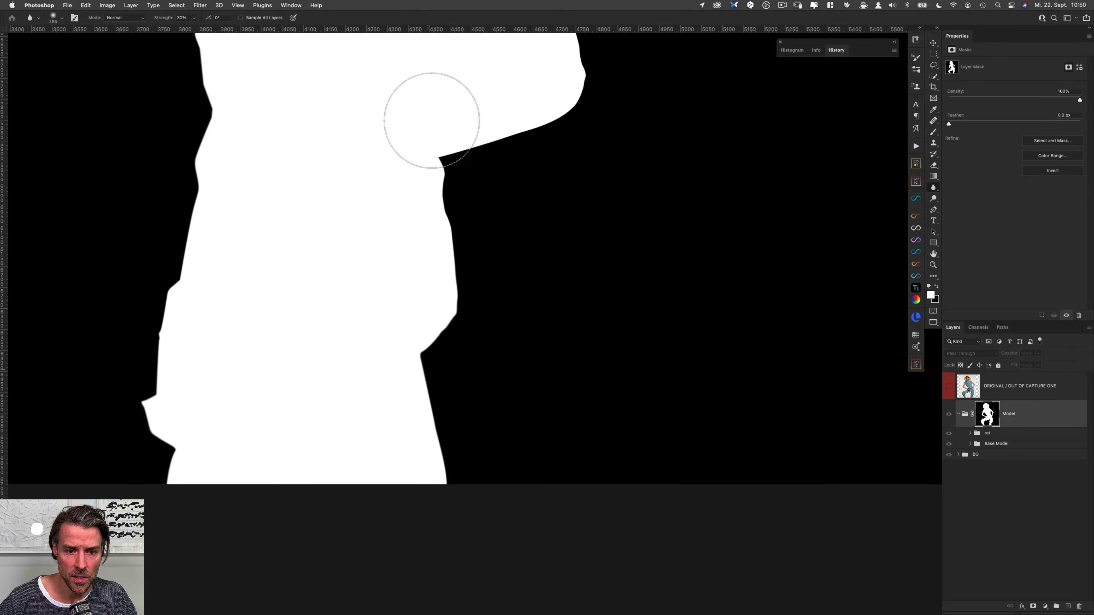
left_click_drag(515, 175, 510, 426)
left_click_drag(576, 372, 457, 612)
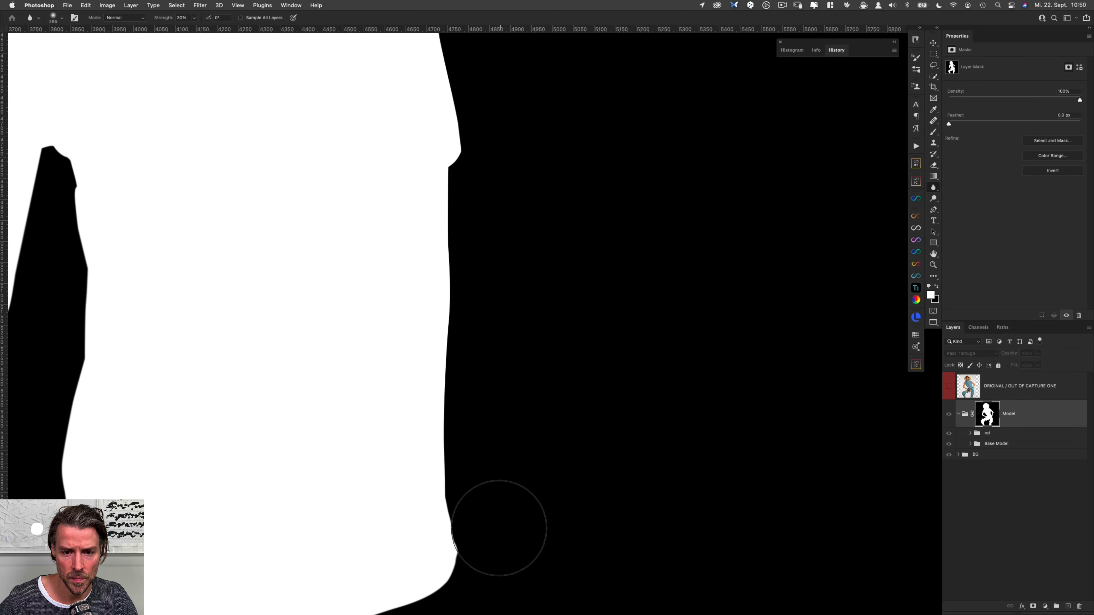
left_click_drag(452, 171, 452, 434)
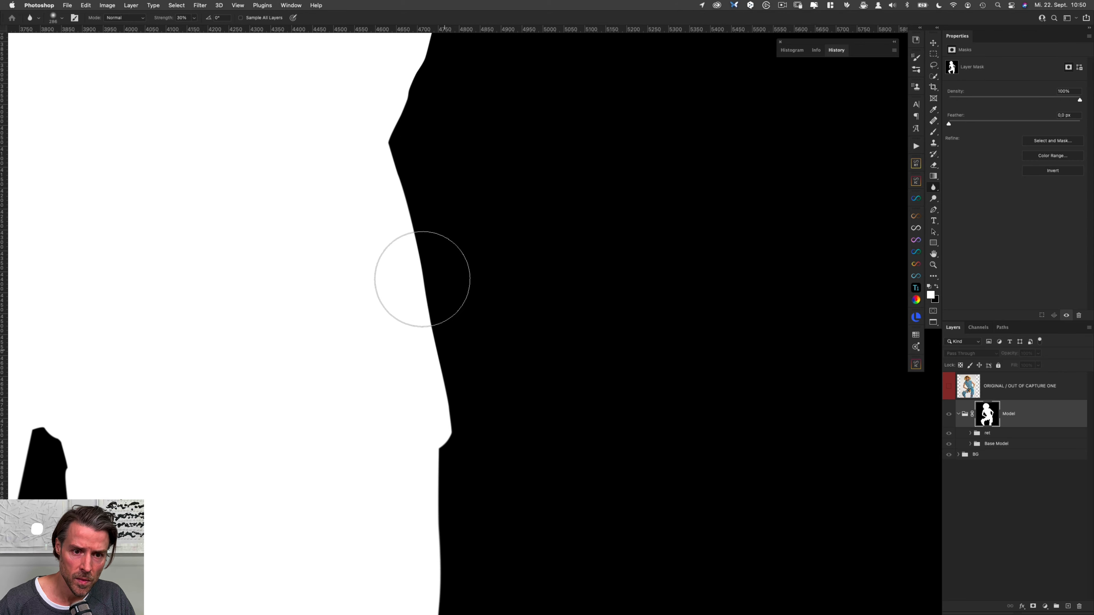
left_click_drag(474, 166, 447, 433)
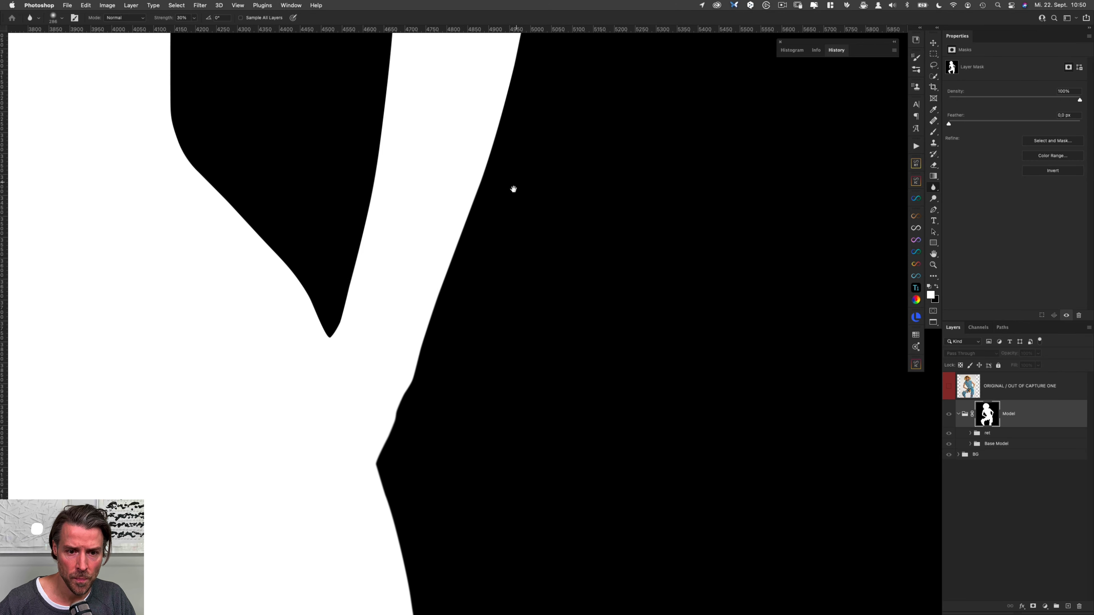
Blur the mask's outer edge along the bent arm on the picture's right side, from the hand up to the shoulder.
left_click_drag(514, 190, 394, 514)
left_click_drag(412, 321, 506, 100)
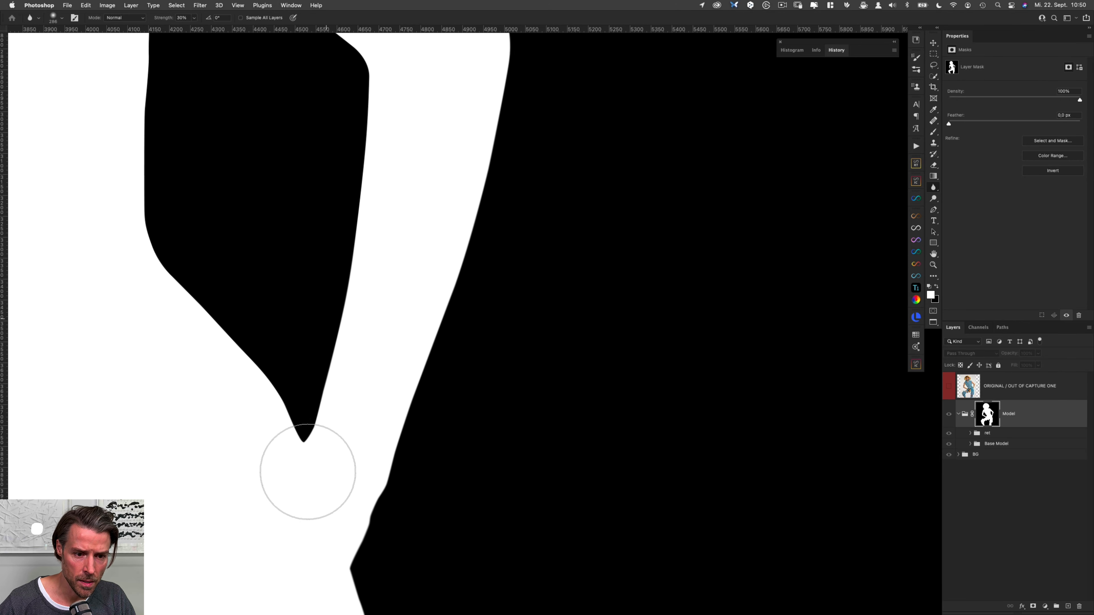
left_click_drag(333, 249, 333, 474)
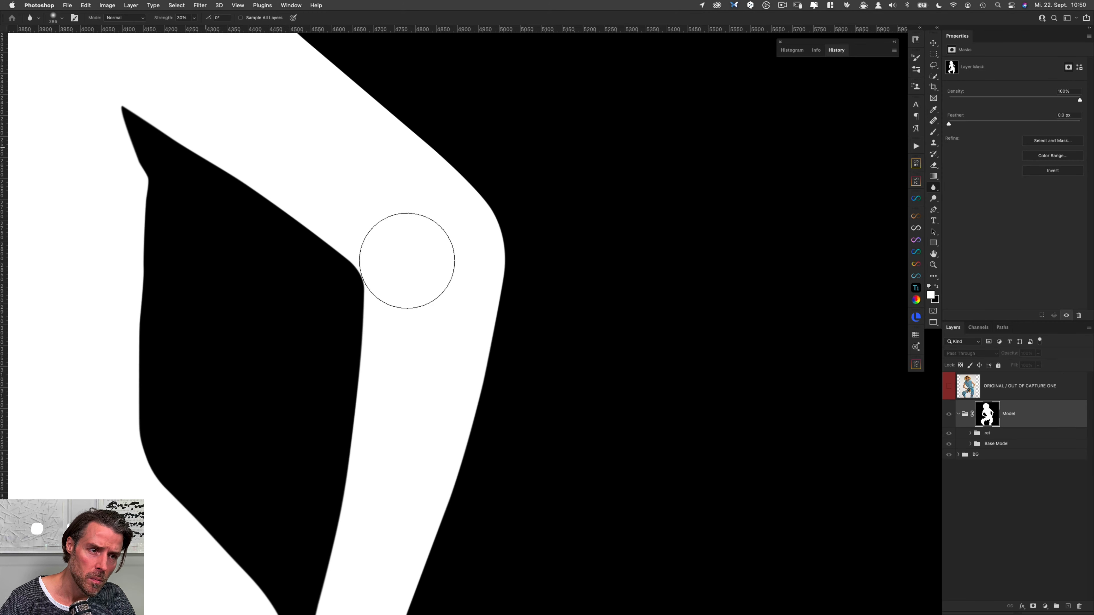
left_click_drag(385, 173, 411, 362)
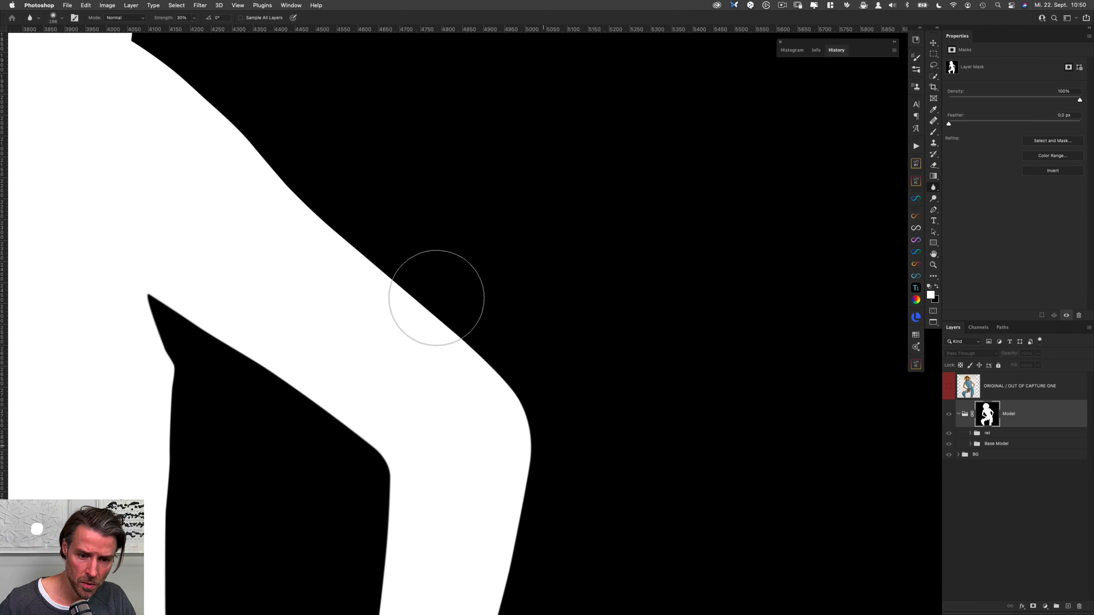
left_click_drag(324, 168, 510, 436)
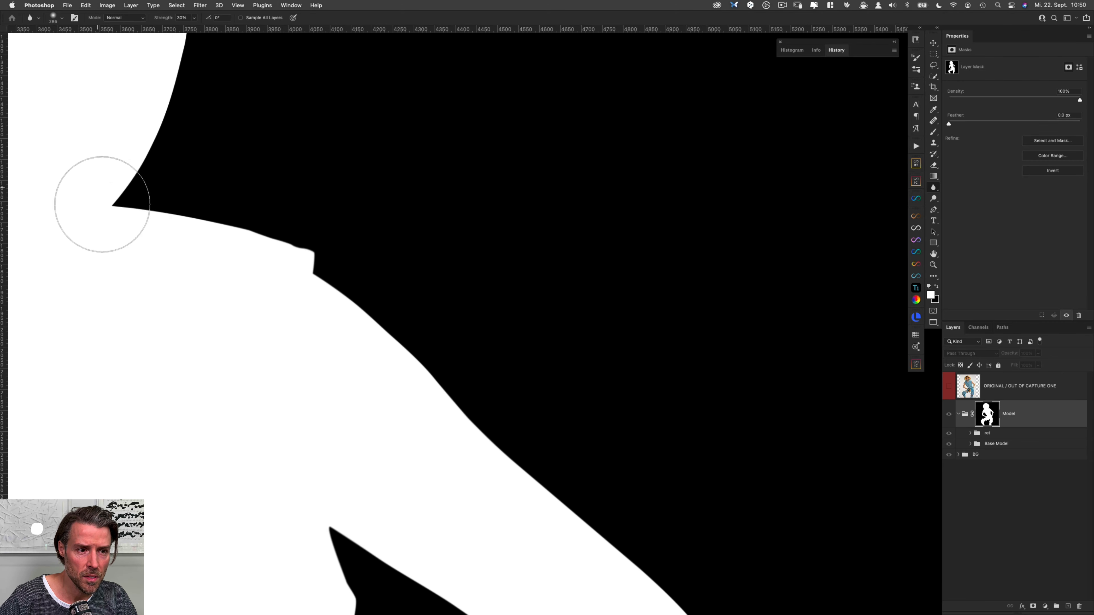
Blur the mask's edge around the hat, from its right brim over the crown to the left brim.
left_click_drag(193, 179, 241, 372)
mouse_move(337, 278)
left_mouse_down()
mouse_move(355, 310)
mouse_move(346, 397)
left_mouse_up()
left_click_drag(409, 332, 767, 366)
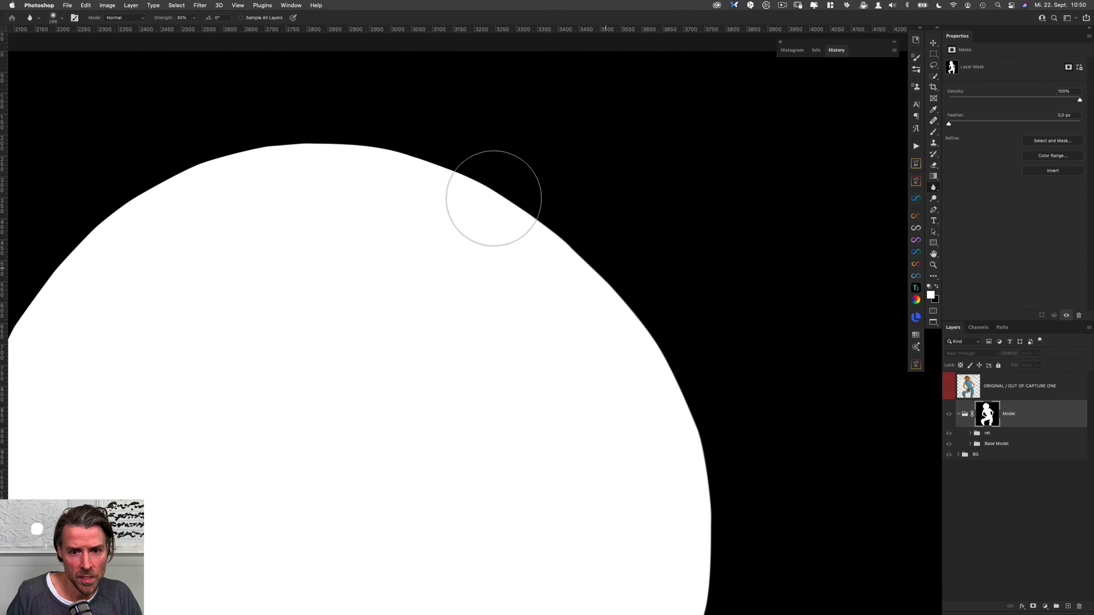
left_click_drag(472, 224, 738, 175)
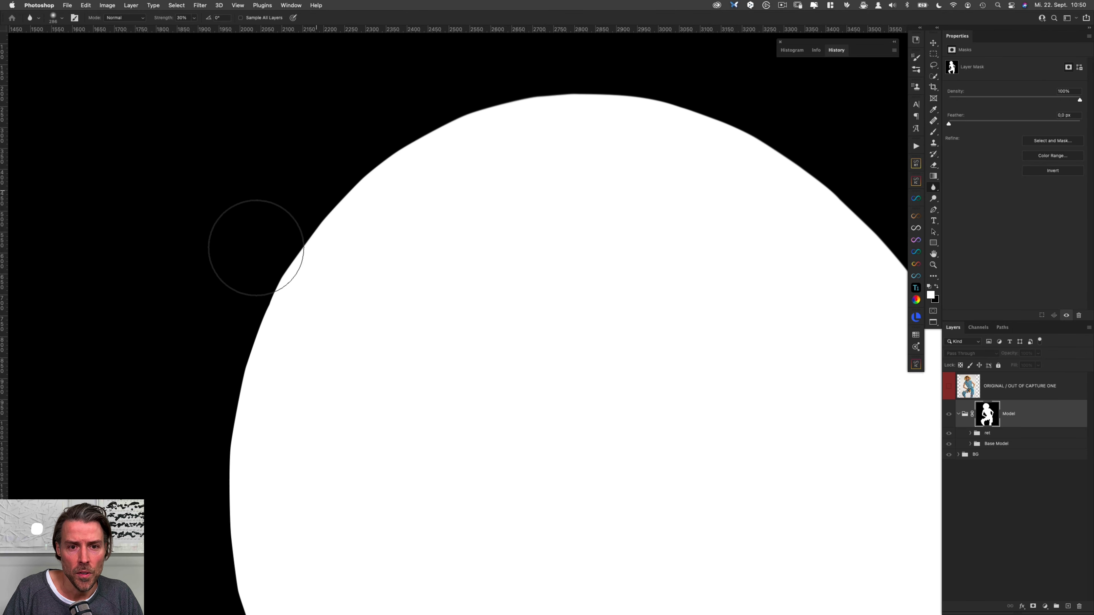
left_click_drag(307, 462, 237, 117)
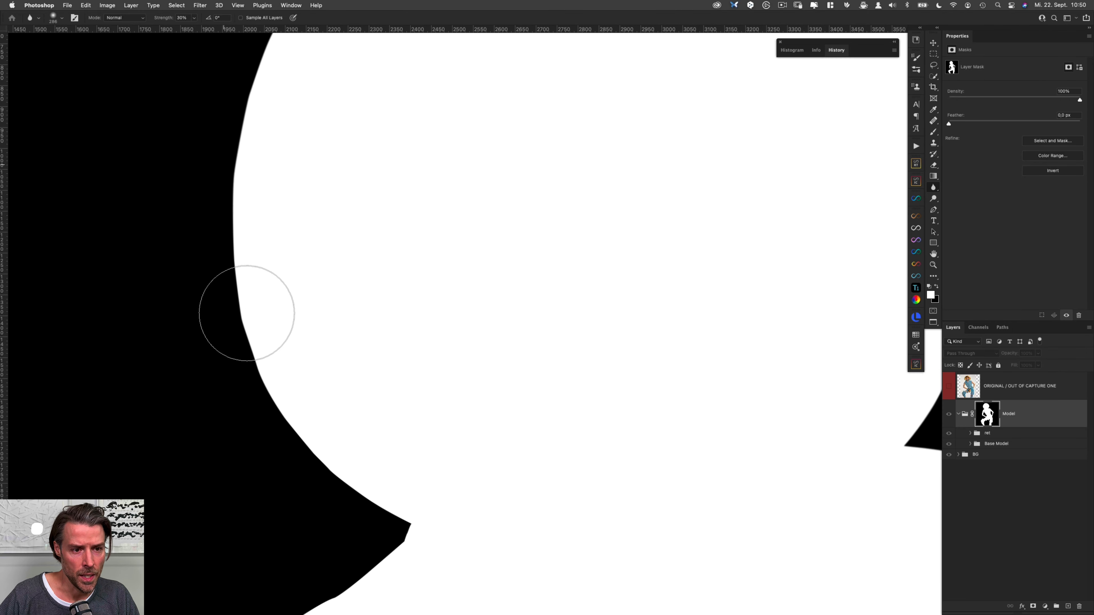
Blur the mask's outer edge along the shoulder, upper arm and forearm on the picture's left side.
mouse_move(405, 520)
left_mouse_down()
mouse_move(429, 215)
mouse_move(448, 217)
left_mouse_up()
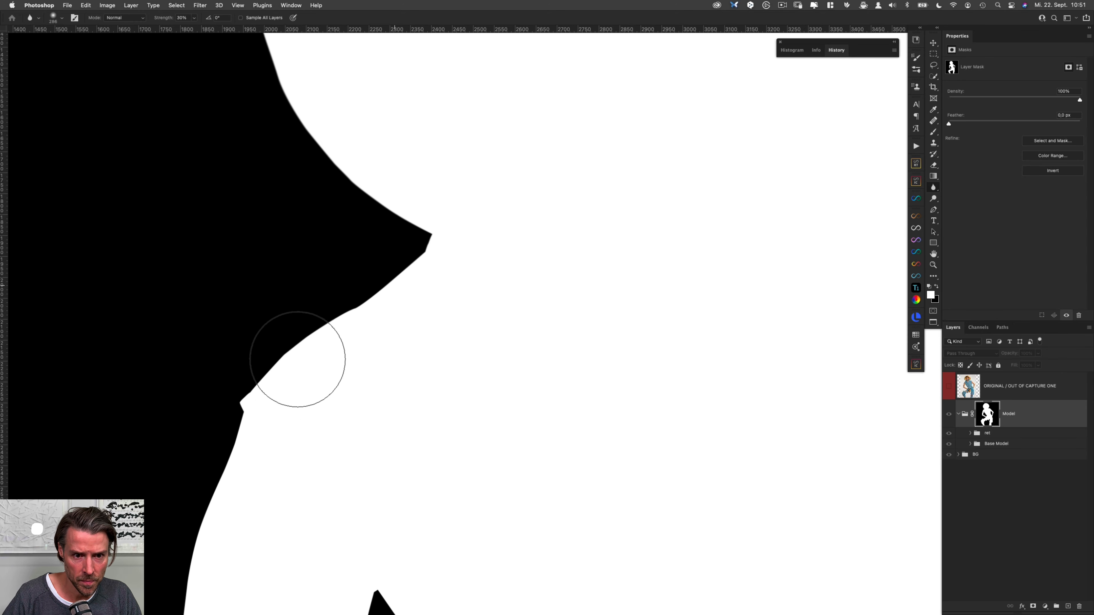
mouse_move(361, 357)
left_mouse_down()
mouse_move(368, 262)
mouse_move(405, 100)
left_mouse_up()
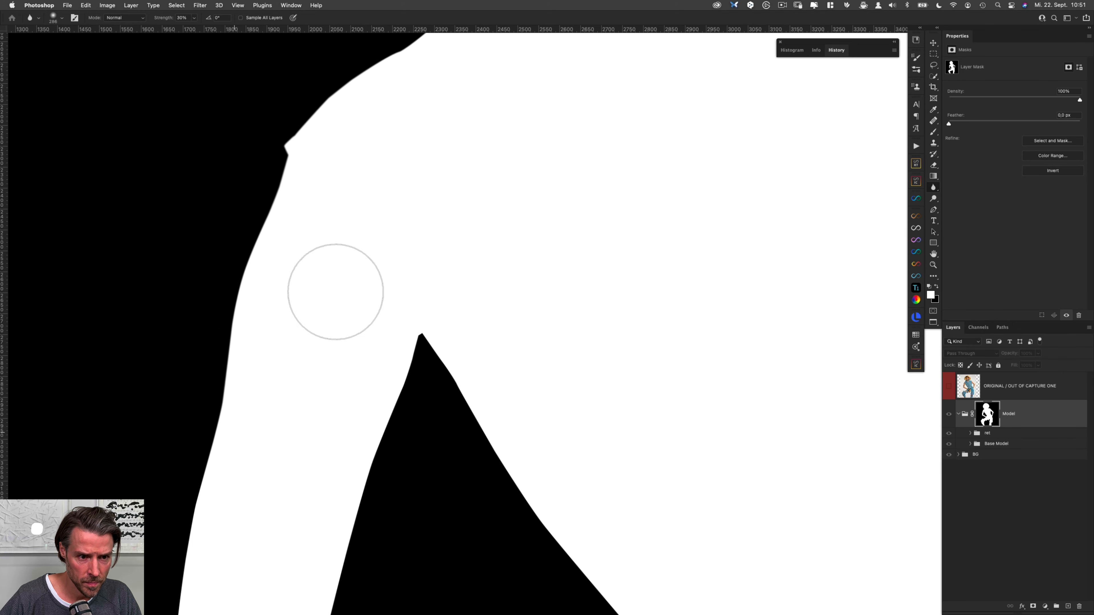
left_click_drag(415, 399, 374, 228)
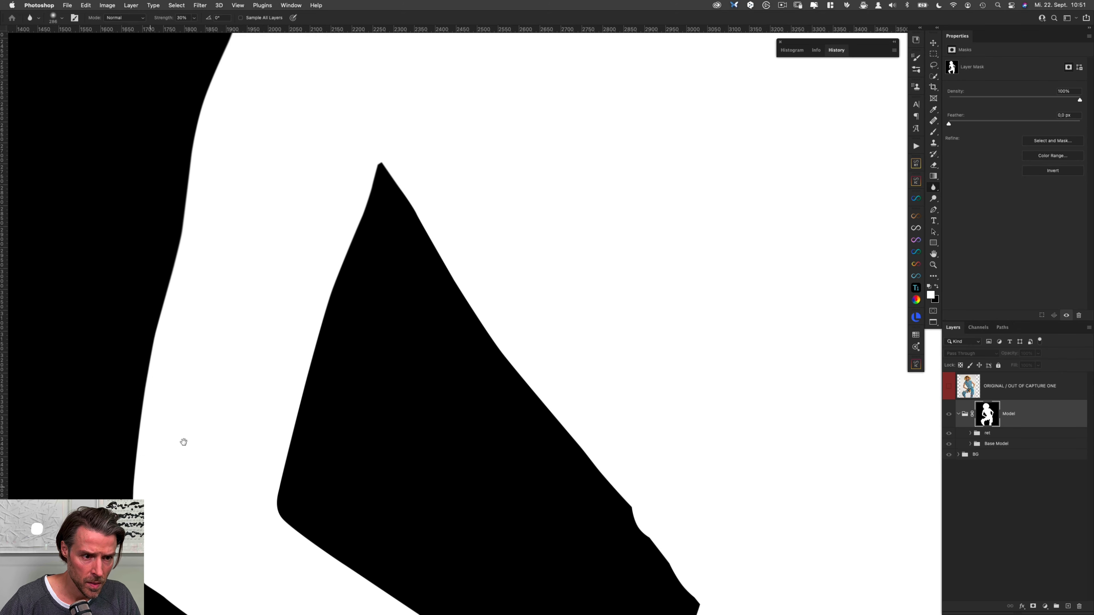
left_click_drag(148, 493, 154, 235)
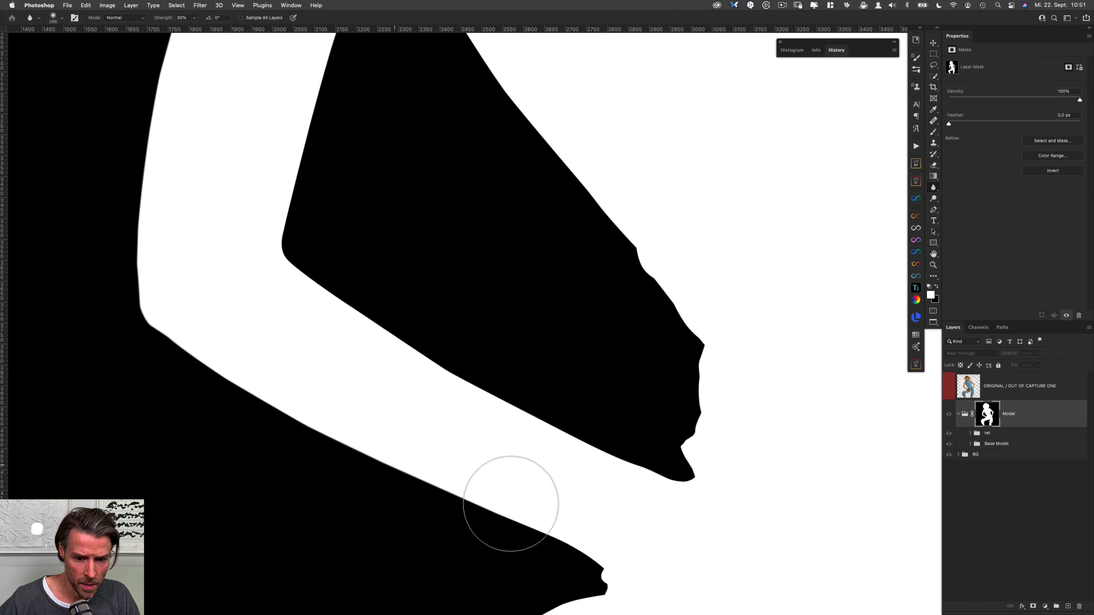
left_click_drag(445, 500, 342, 232)
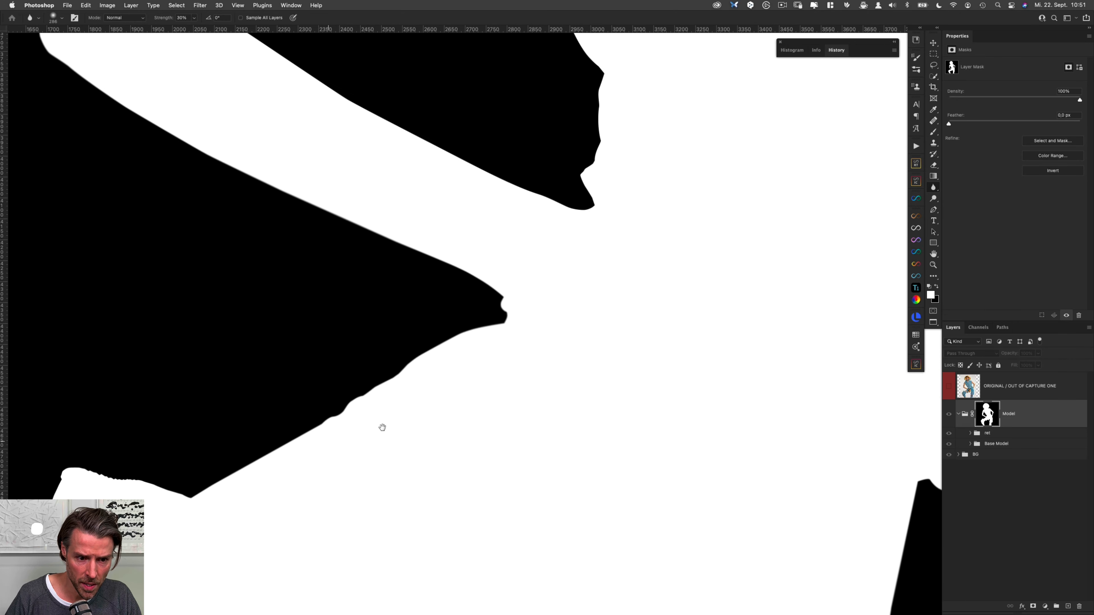
Blur the mask's outer edge along the raised thigh and knee down to the trouser cuff and lower leg.
left_click_drag(382, 427, 634, 266)
mouse_move(348, 337)
left_mouse_down()
mouse_move(445, 176)
mouse_move(485, 84)
left_mouse_up()
left_click_drag(424, 336, 433, 78)
left_click_drag(543, 509, 406, 272)
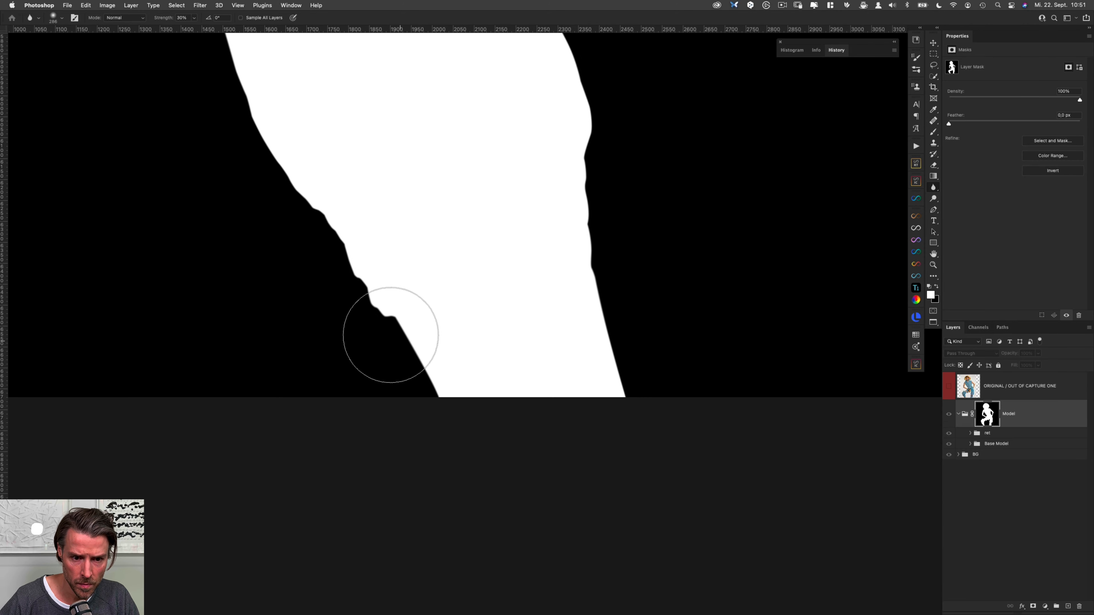
Blur the mask's edges around the openings between both arms and the torso, and return to the normal image view.
left_click_drag(479, 166, 481, 528)
left_click_drag(614, 47, 355, 535)
left_click_drag(512, 190, 398, 482)
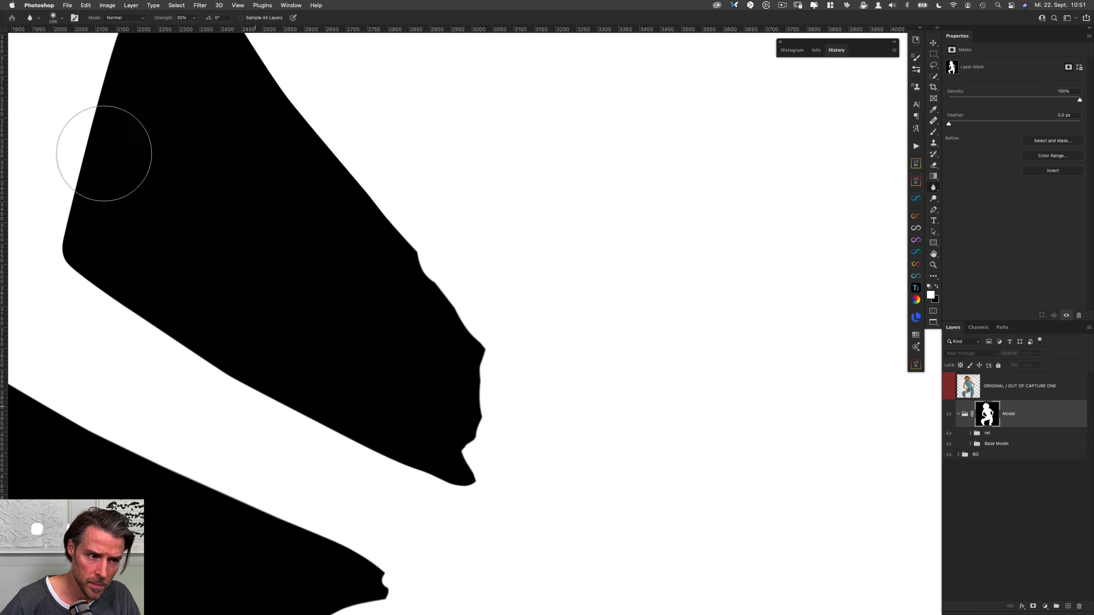
mouse_move(307, 129)
left_mouse_down()
mouse_move(344, 183)
mouse_move(441, 403)
left_mouse_up()
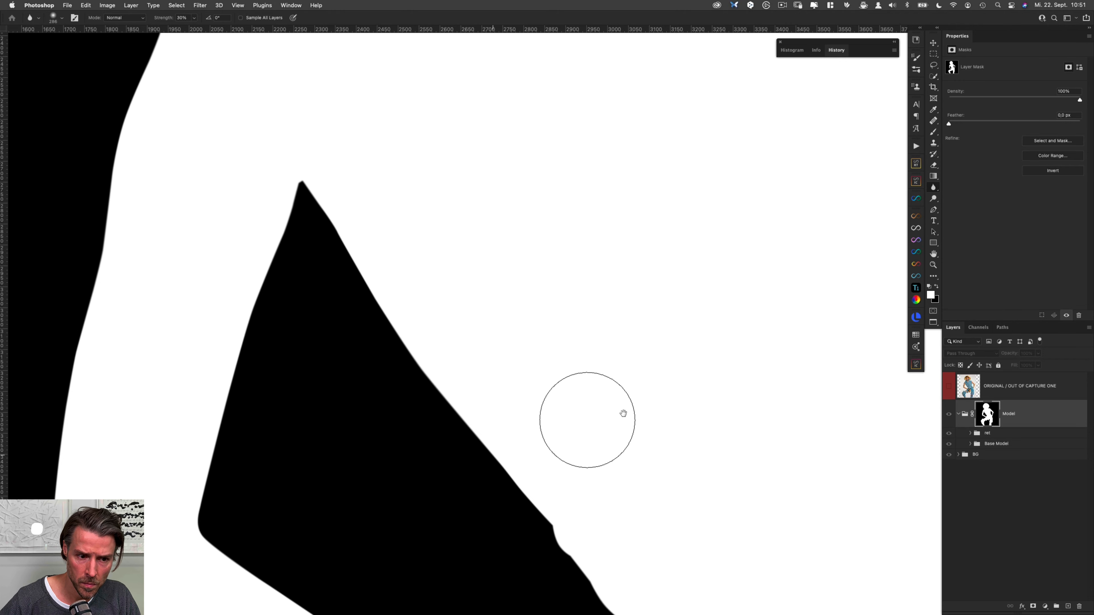
left_click_drag(623, 413, 559, 362)
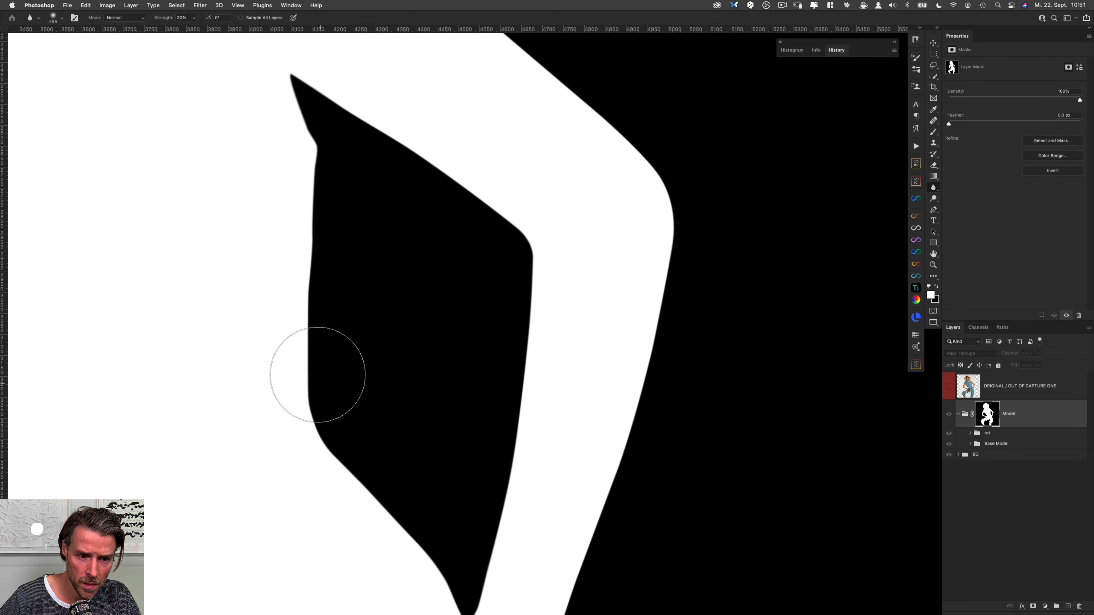
left_click(989, 414, "alt")
scroll(557, 295, "down", 5)
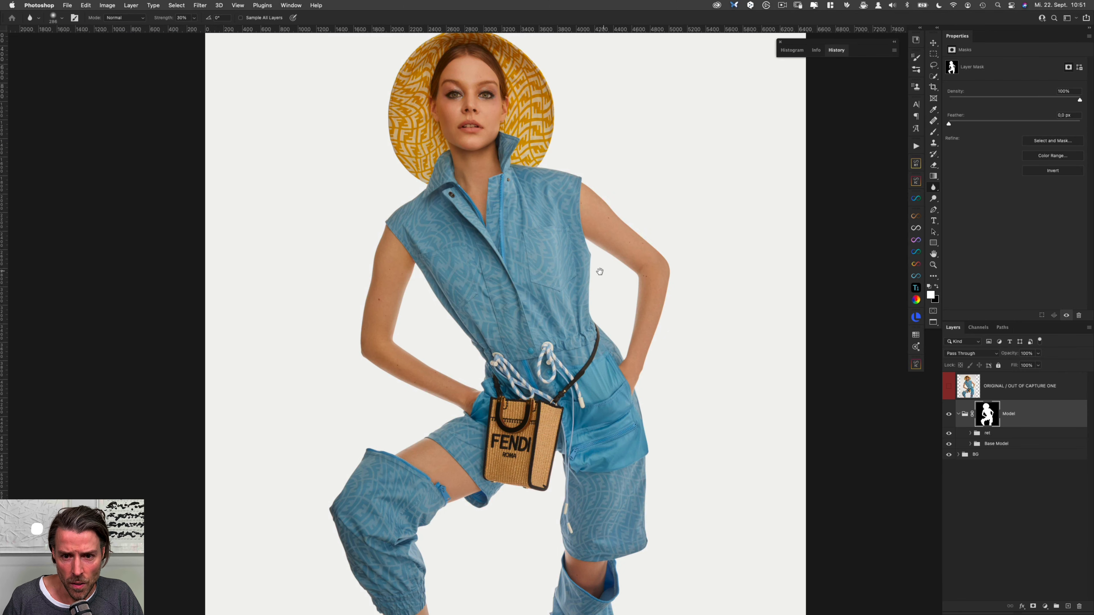
left_click_drag(600, 272, 548, 281)
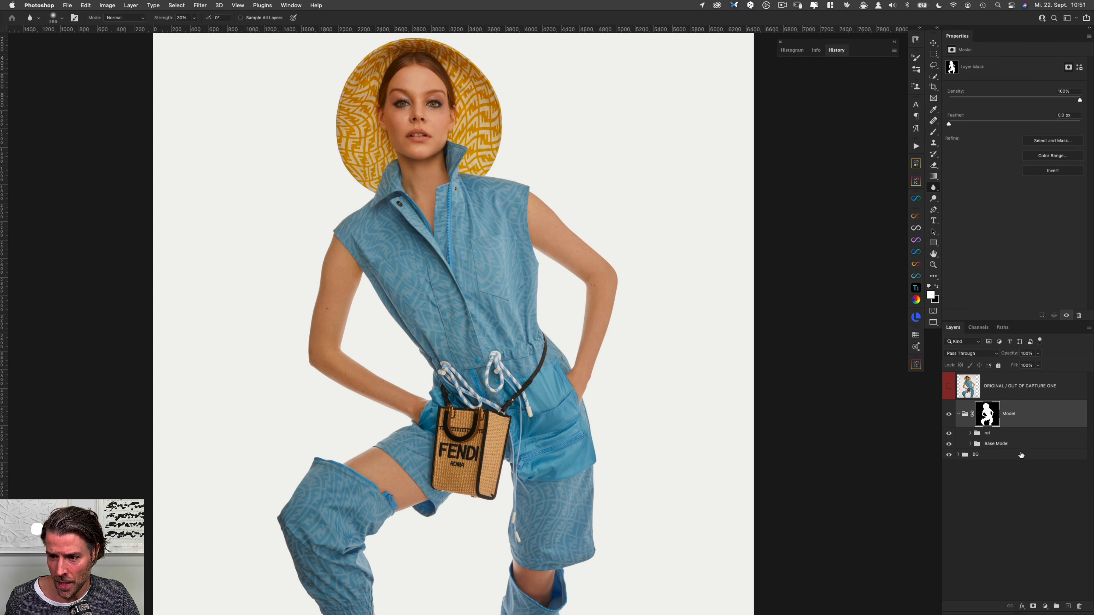
Create a group named hat inside the Model group, above the ret group.
left_click(1056, 607)
left_click_drag(1001, 407, 1033, 428)
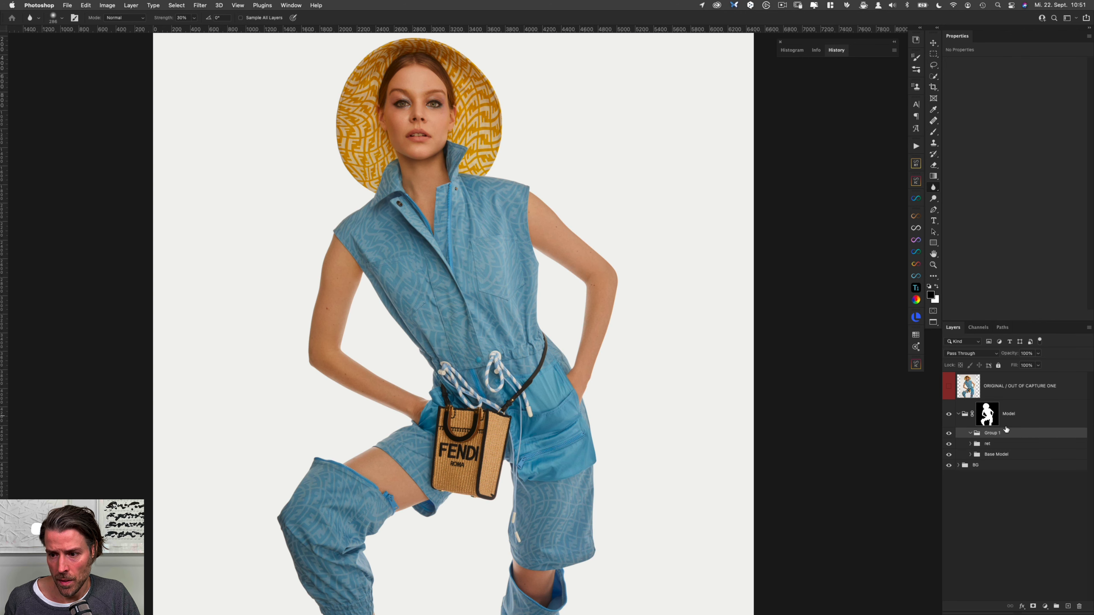
double_click(993, 433)
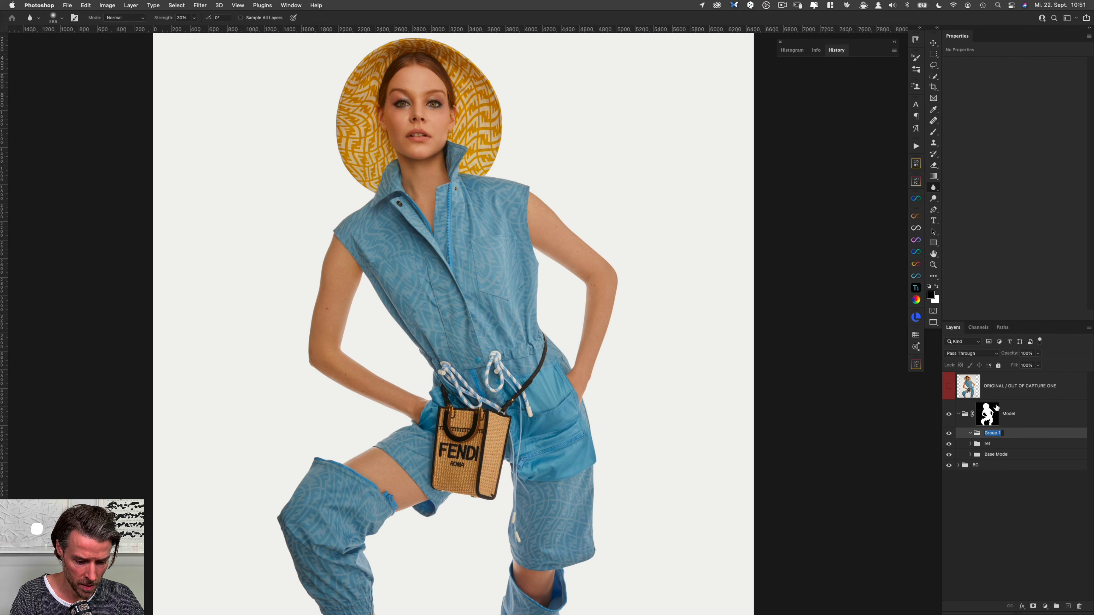
type("hat")
key("Return")
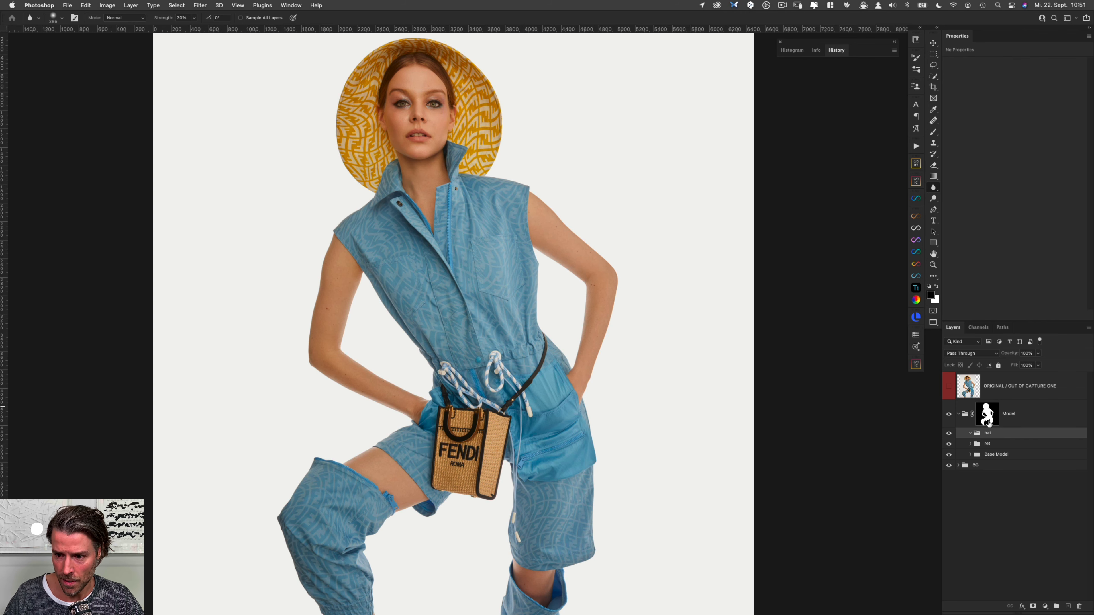
Add four more empty groups inside the Model group and move the hat group above them.
left_click(1056, 606)
left_click(1057, 606)
left_click(1056, 607)
left_click(1056, 606)
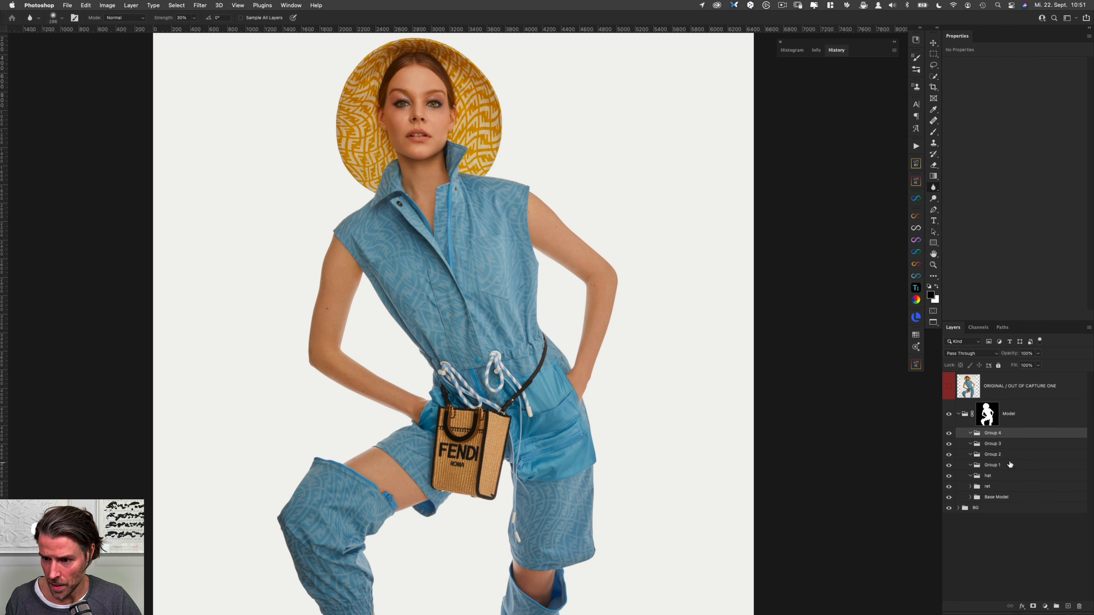
left_click_drag(999, 477, 993, 429)
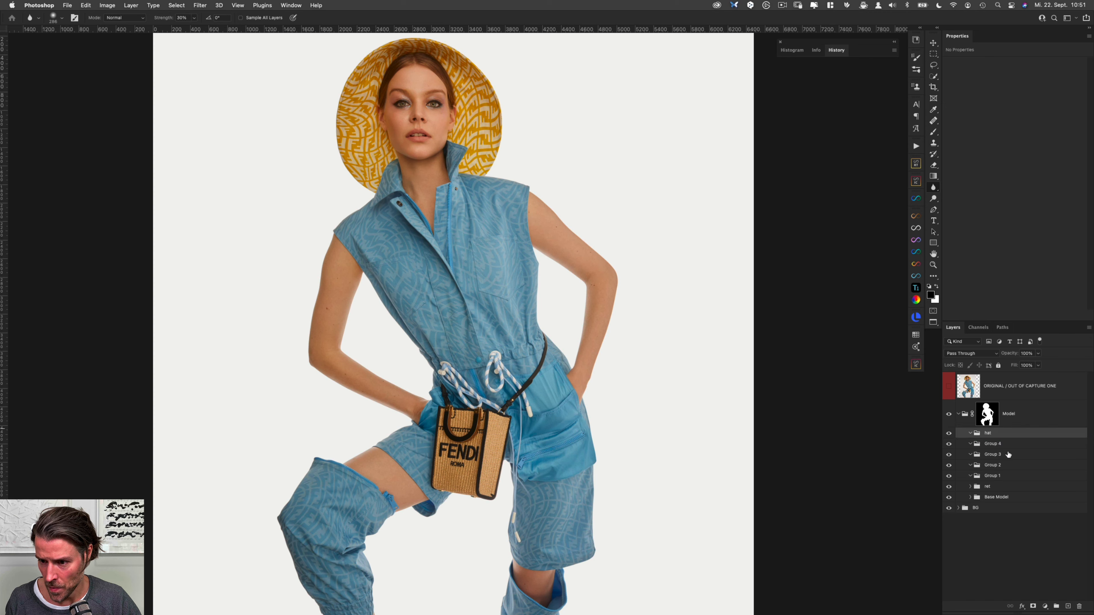
Rename the lowest of the four new groups as skin and the one above it as eyes.
double_click(993, 475)
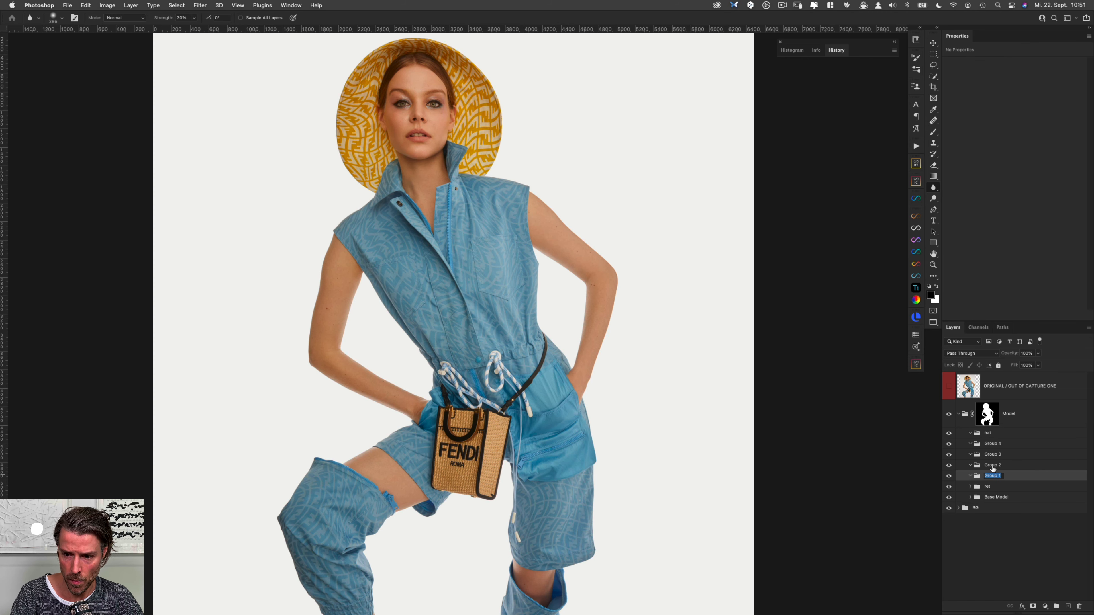
type("skin")
key("Return")
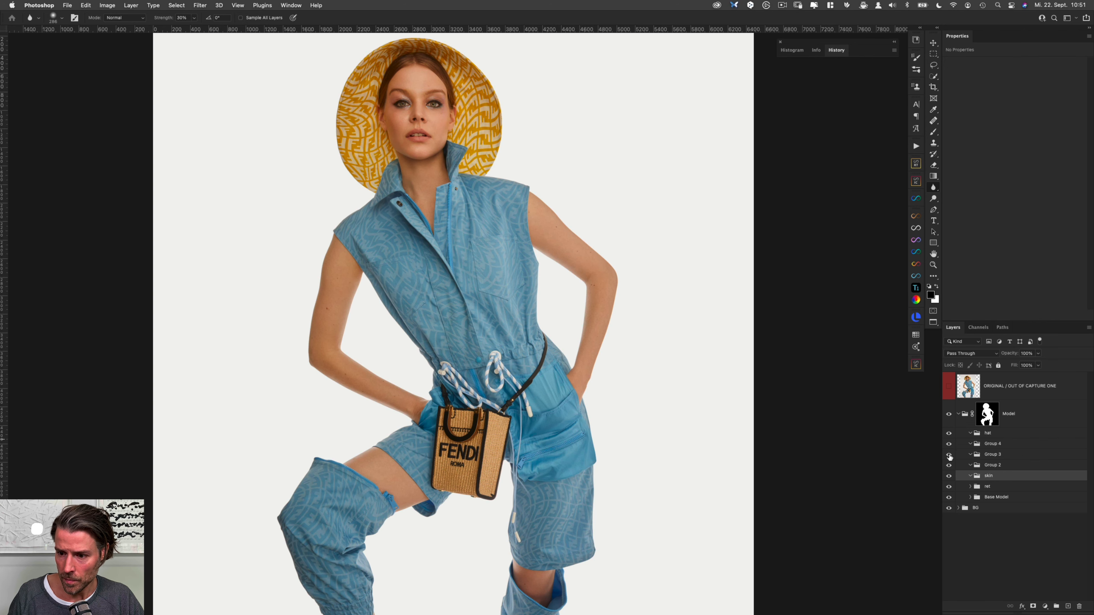
double_click(993, 465)
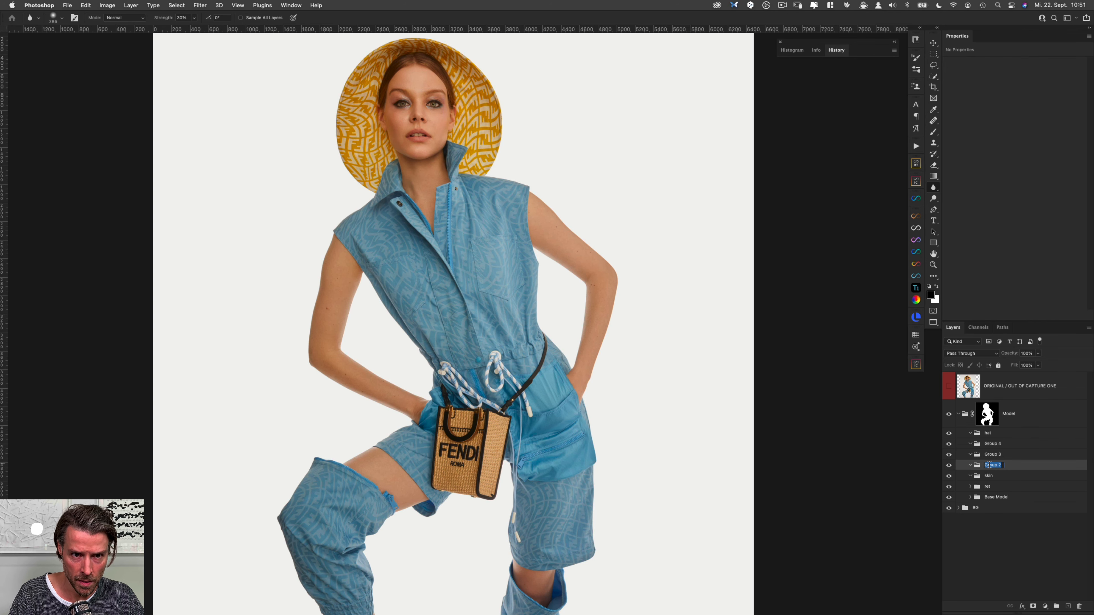
type("eyes")
key("Return")
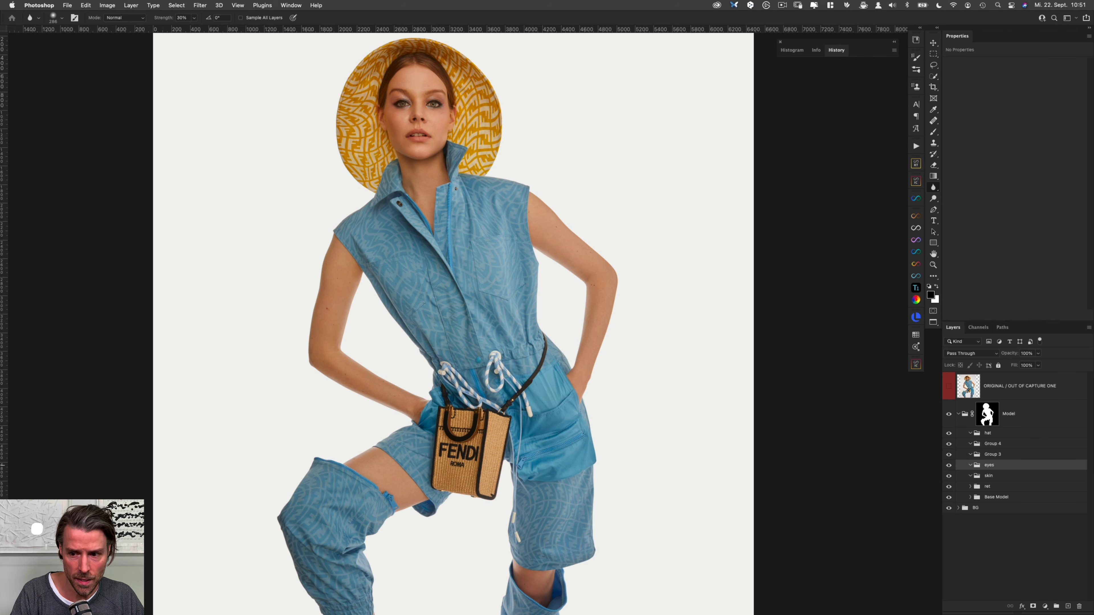
Rename the two remaining unnamed groups above eyes as mouth and teeth, from the lower one up.
double_click(993, 454)
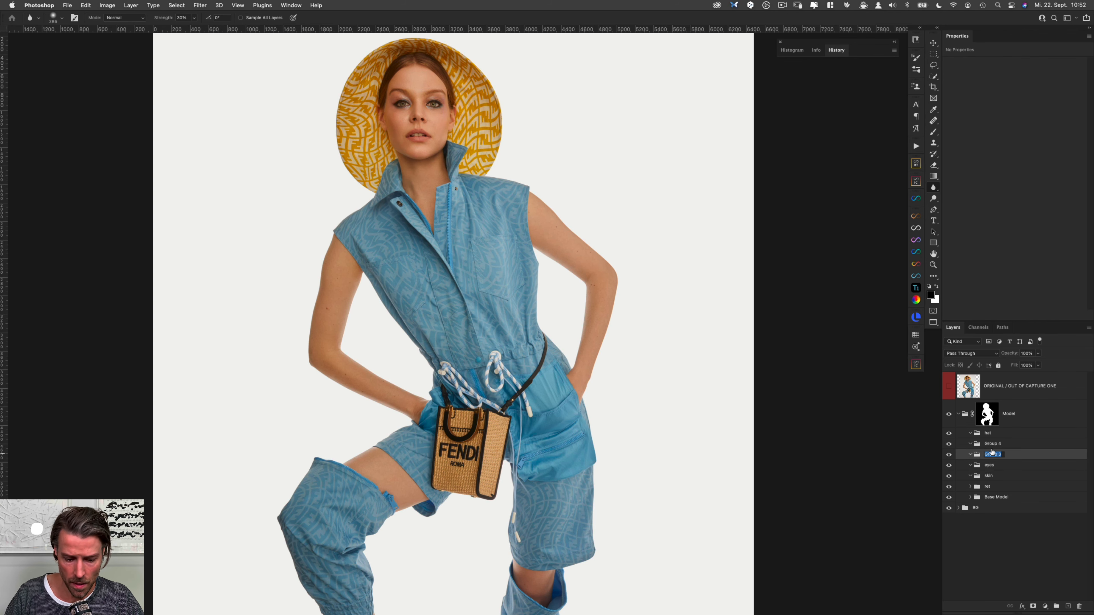
type("mouth")
key("Return")
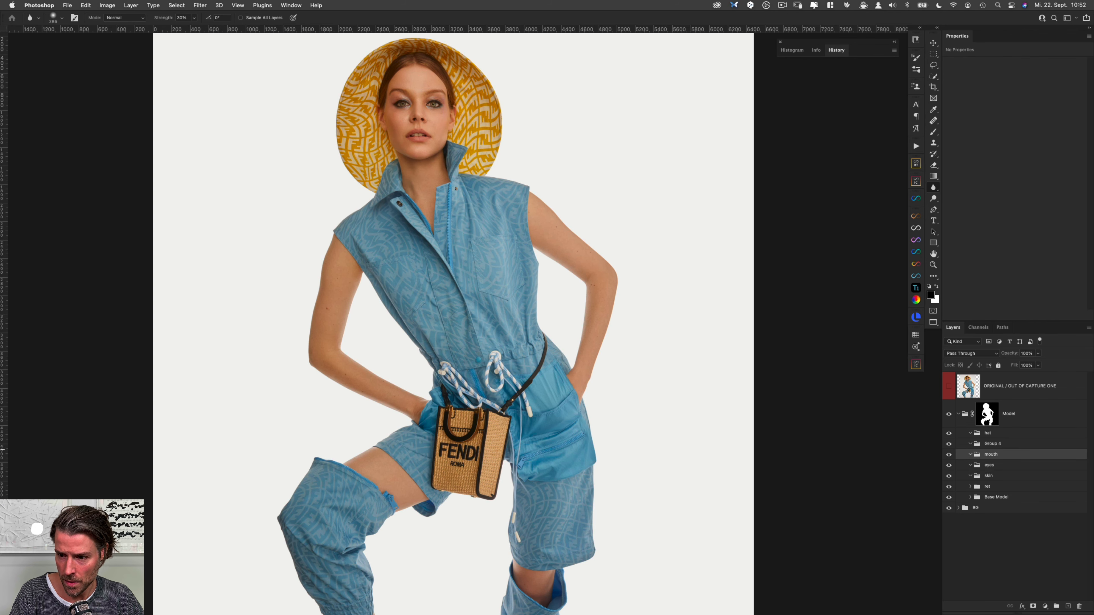
double_click(991, 444)
type("teeth")
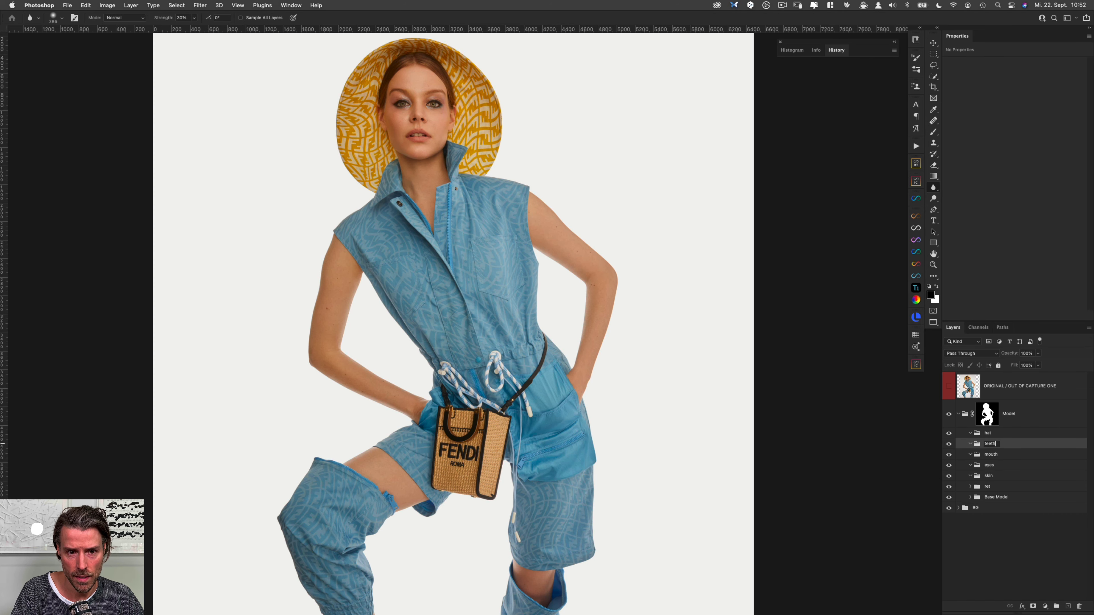
key("Return")
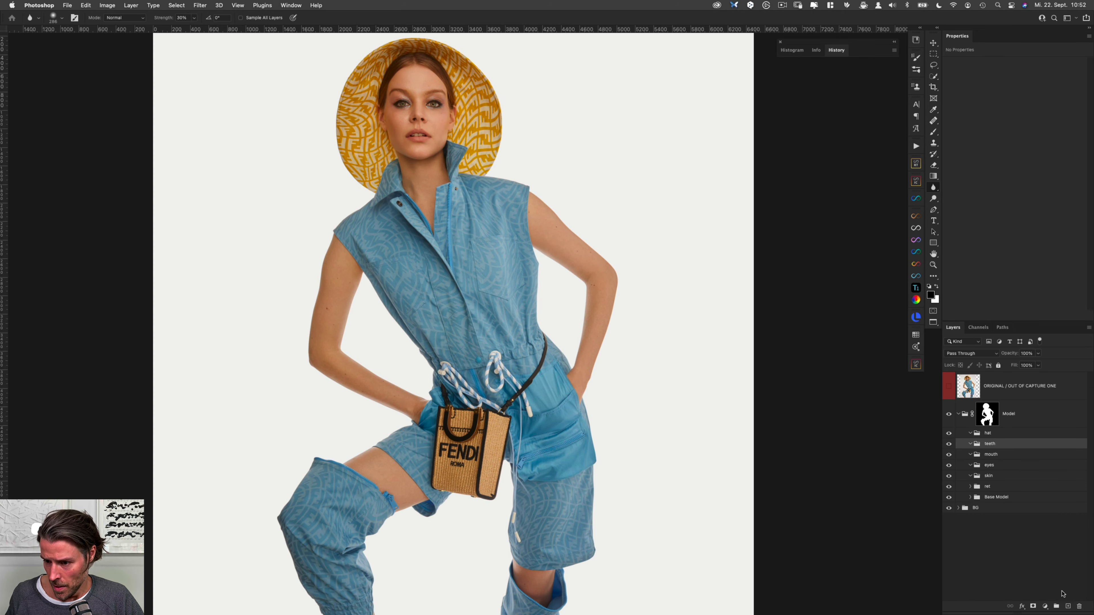
Add two groups between teeth and hat, naming the lower one dress and the upper one bag.
left_click(1056, 606)
left_click(1056, 607)
double_click(992, 455)
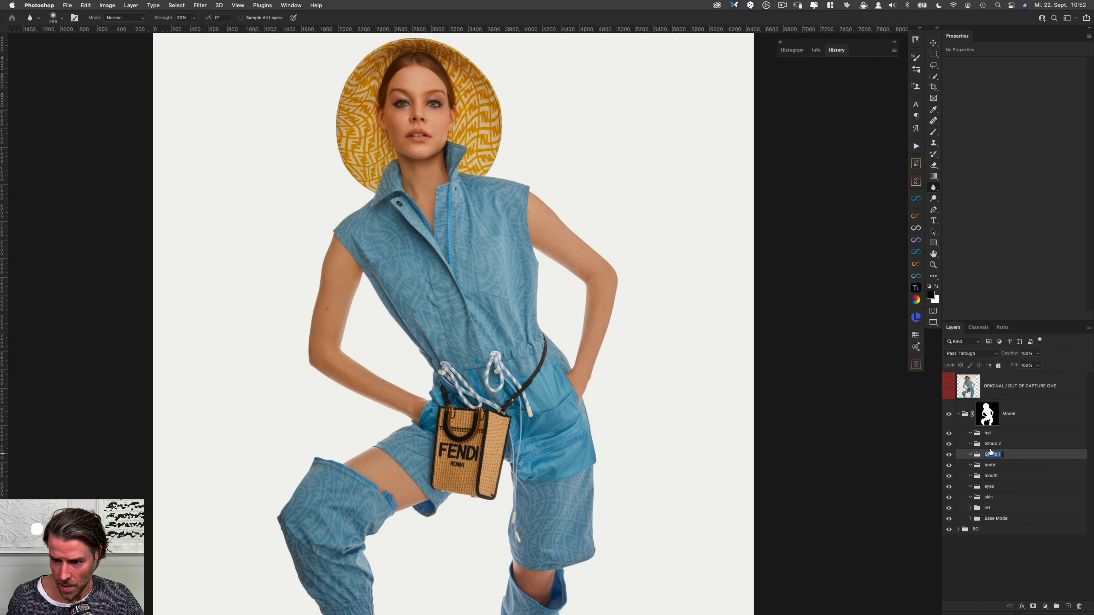
type("dress")
key("Return")
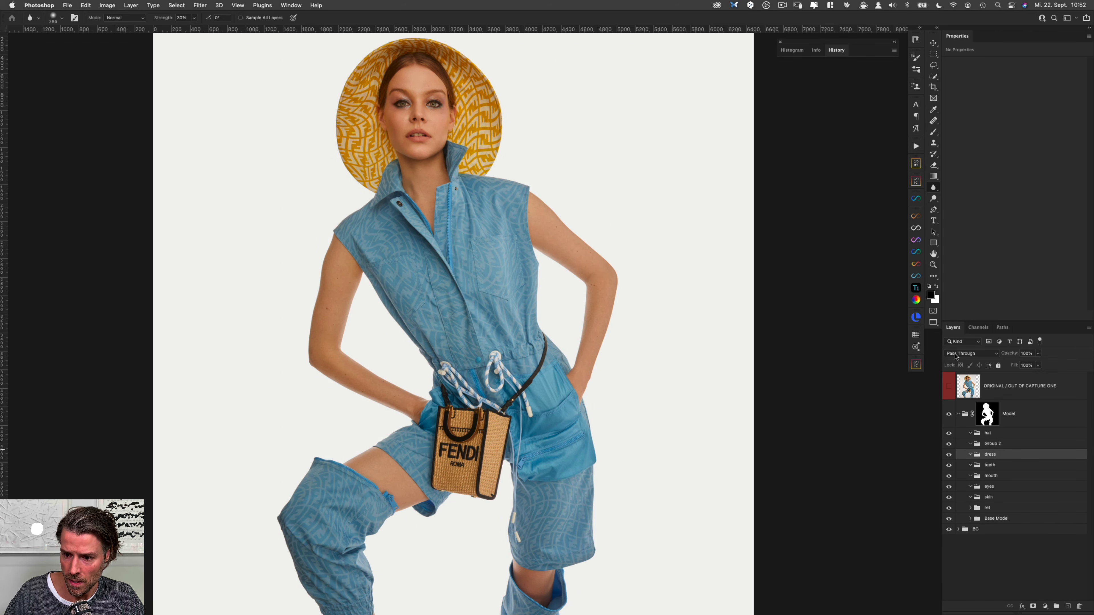
double_click(992, 443)
type("bag")
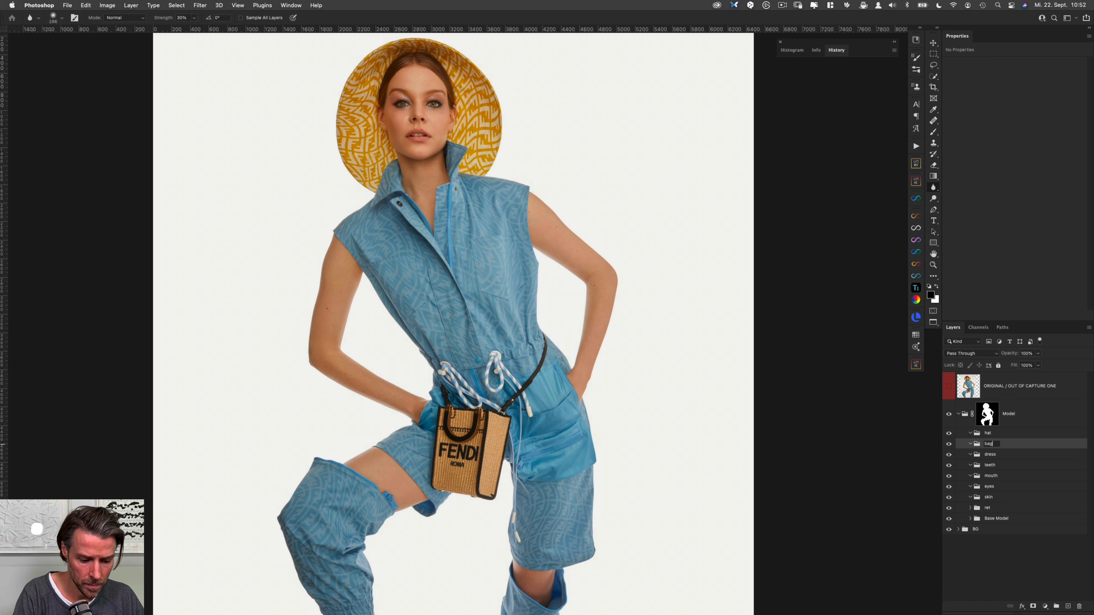
key("Return")
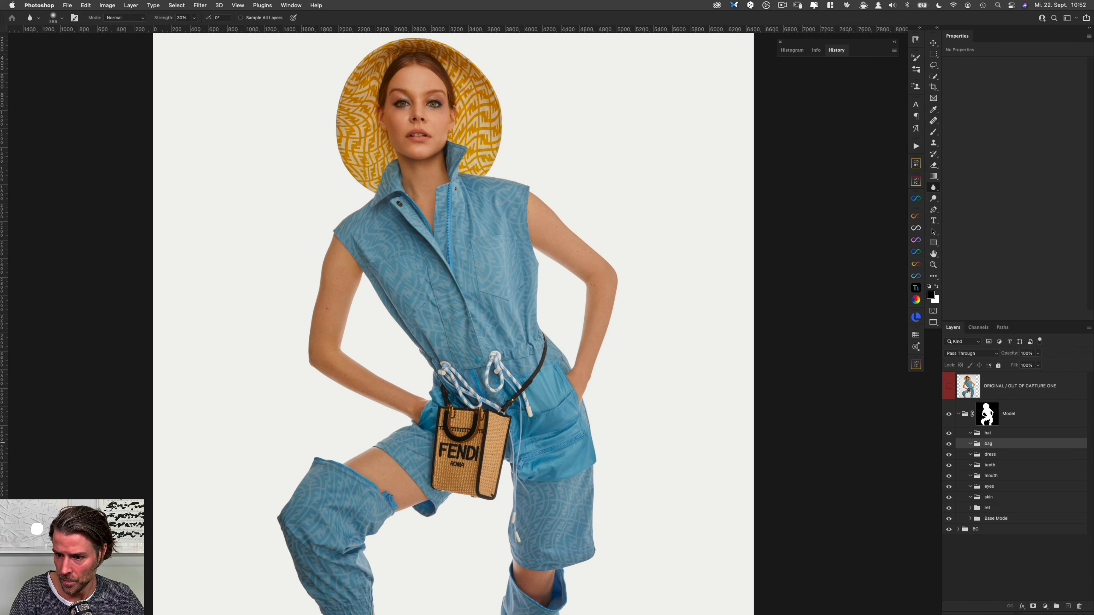
With the skin group selected, trace a Pen path along the trouser cuff's hem where it meets the lower leg on the picture's left side.
left_click(1016, 499)
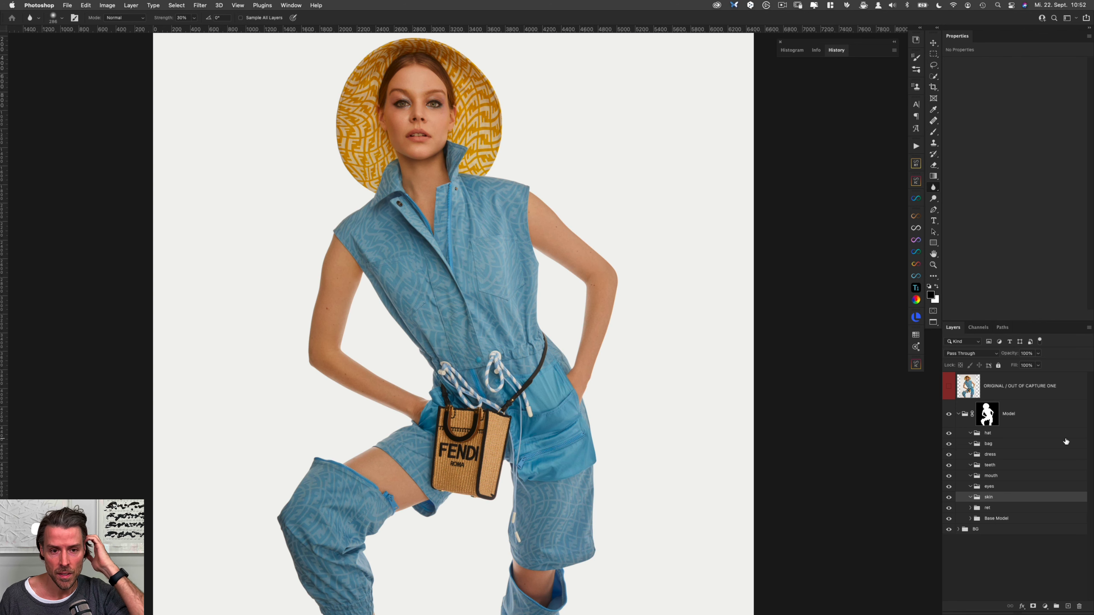
key("p")
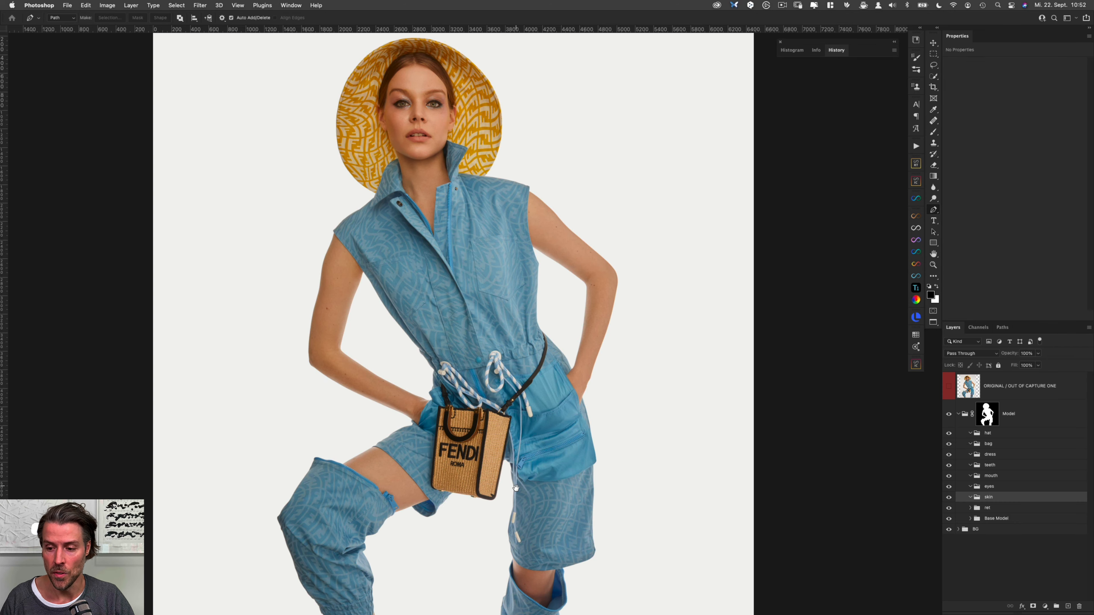
scroll(516, 488, "down", 5)
scroll(325, 433, "up", 5)
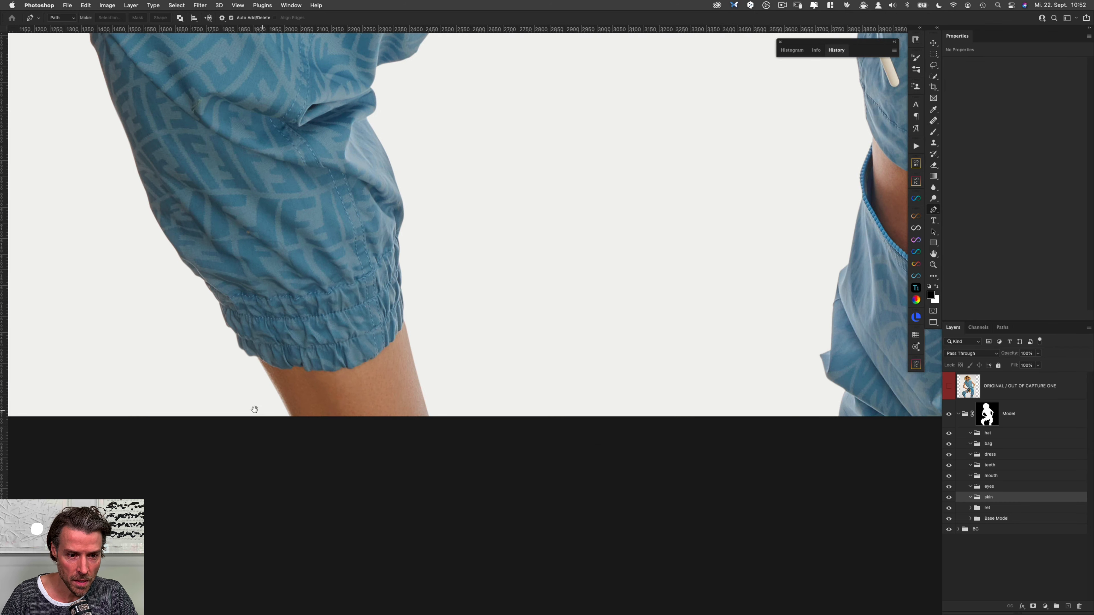
left_click(362, 376)
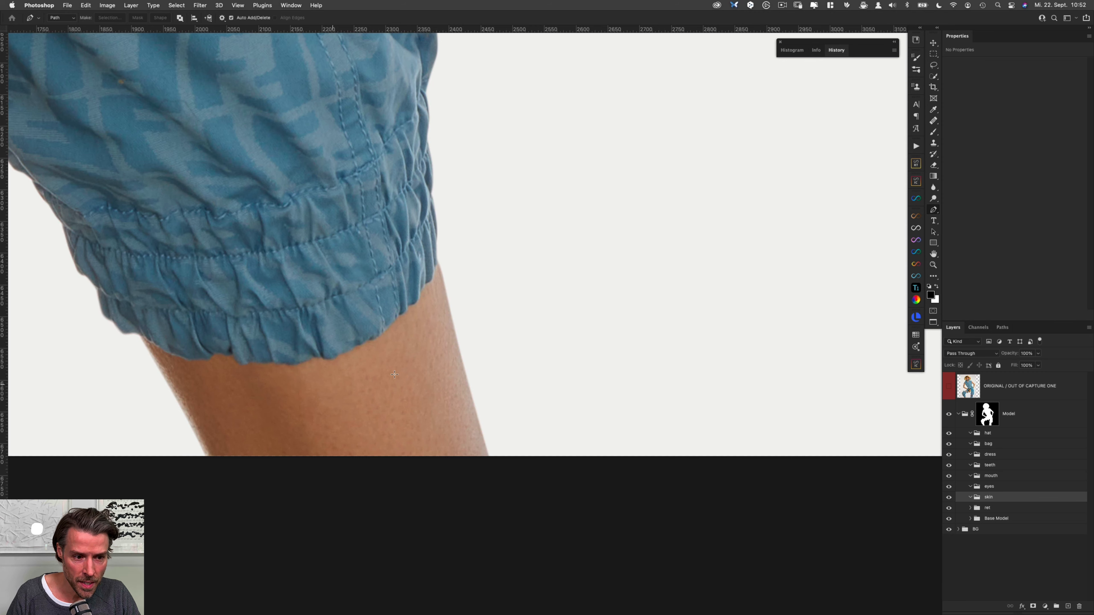
left_click_drag(523, 283, 630, 250)
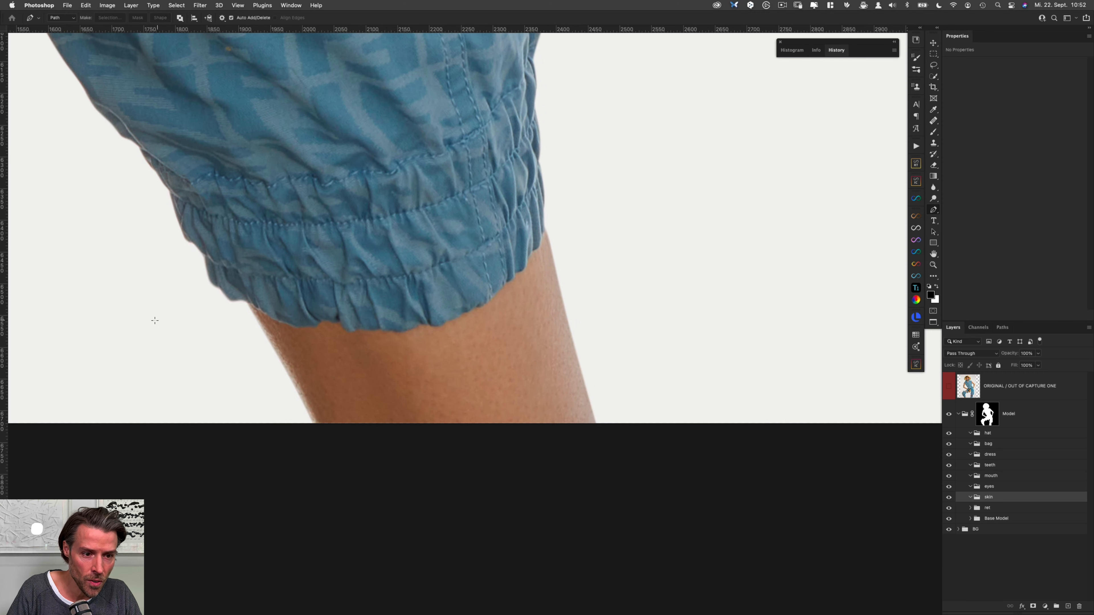
left_click_drag(247, 303, 255, 309)
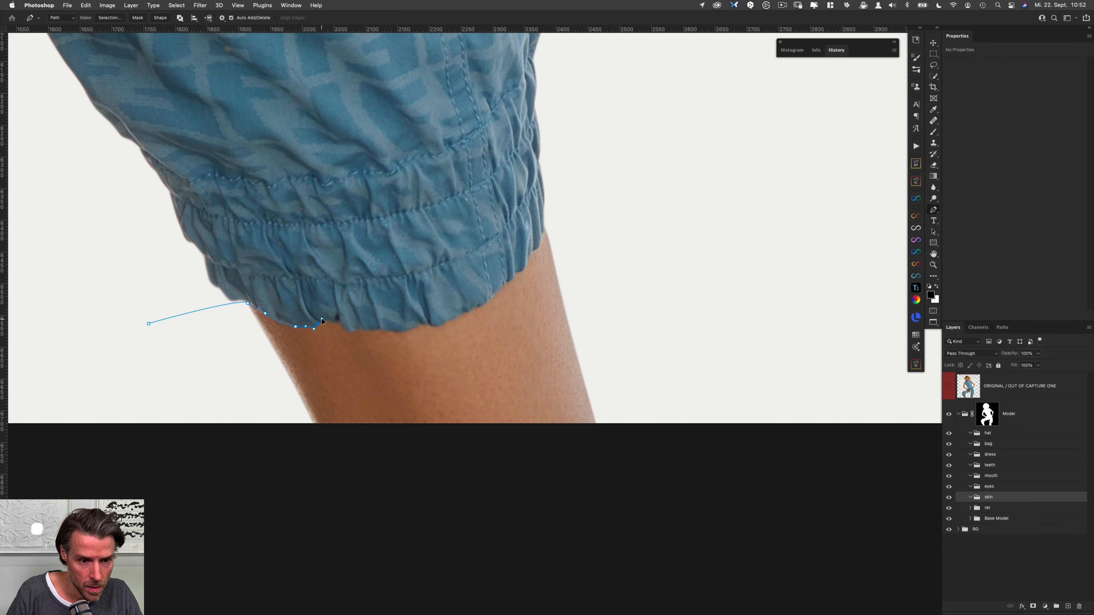
left_click(345, 332)
left_click(357, 330)
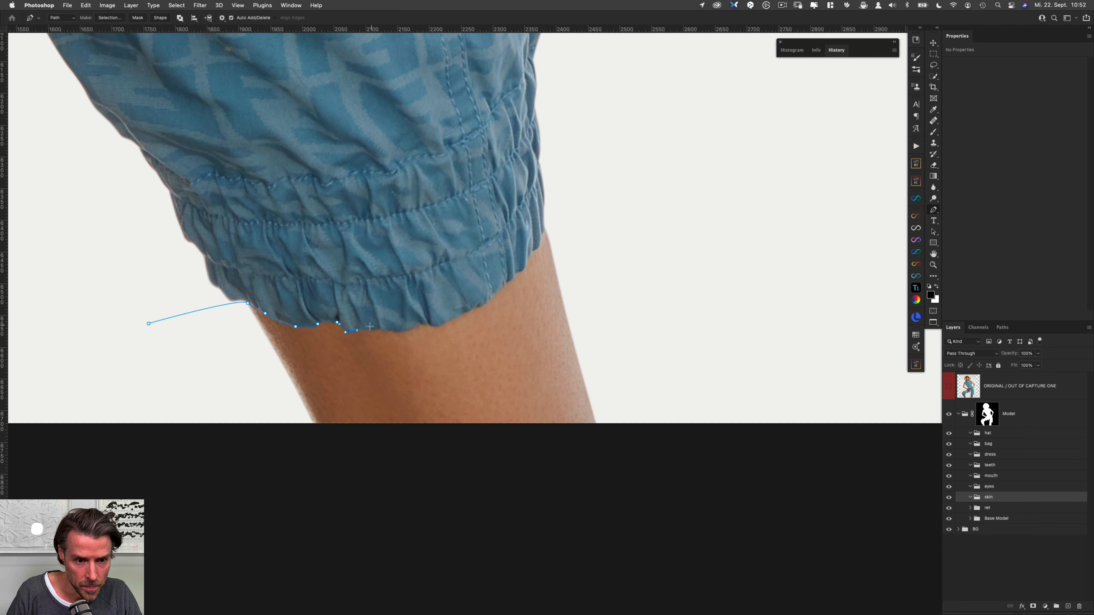
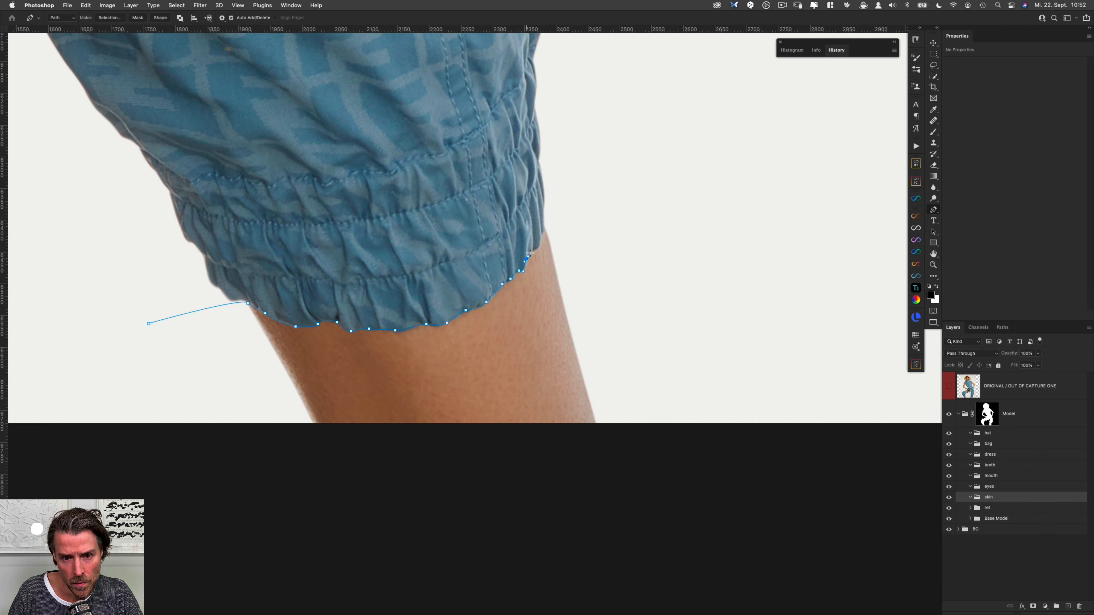
Close the path around the bare lower leg by looping loosely outside it and below the canvas edge back to the start point.
left_click_drag(612, 218, 619, 223)
left_click_drag(712, 385, 716, 416)
left_click_drag(700, 492, 687, 501)
left_click_drag(473, 537, 392, 542)
left_click_drag(278, 535, 243, 512)
left_click_drag(197, 468, 182, 442)
left_click(149, 323)
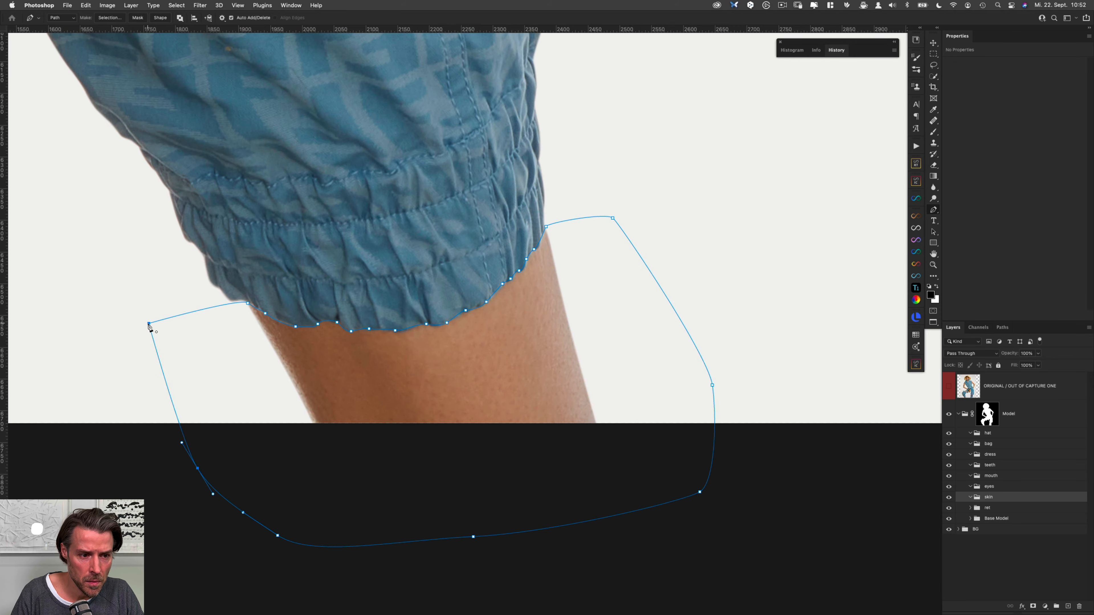
Start a second Pen path just outside the bare leg on the picture's right side and run it down the leg's edge to the zip.
scroll(701, 361, "right", 10)
left_click_drag(701, 361, 298, 354)
left_click_drag(819, 254, 488, 581)
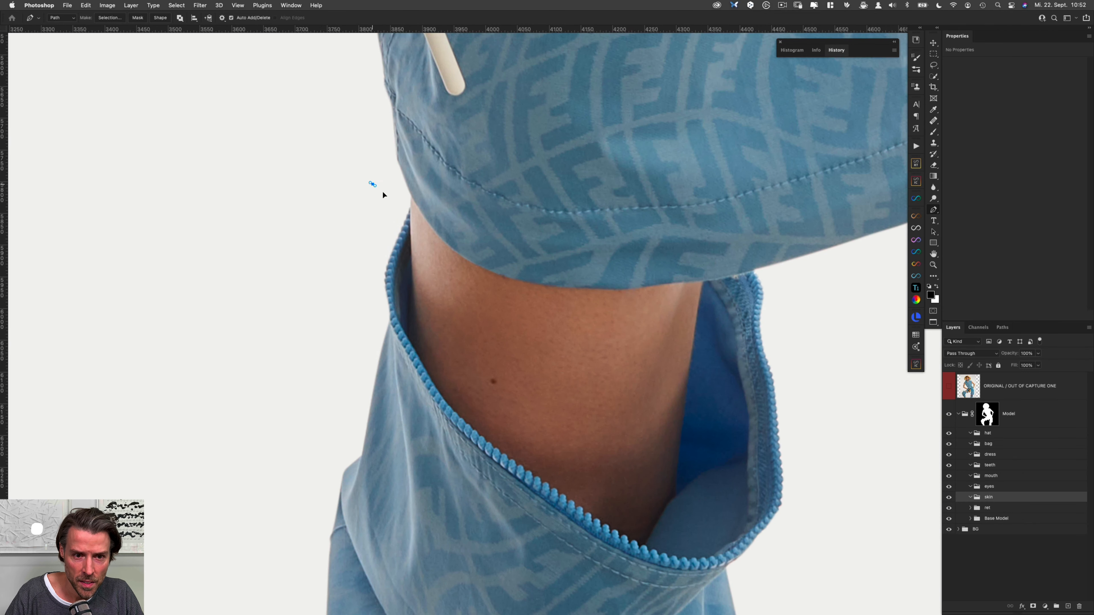
left_click(409, 210)
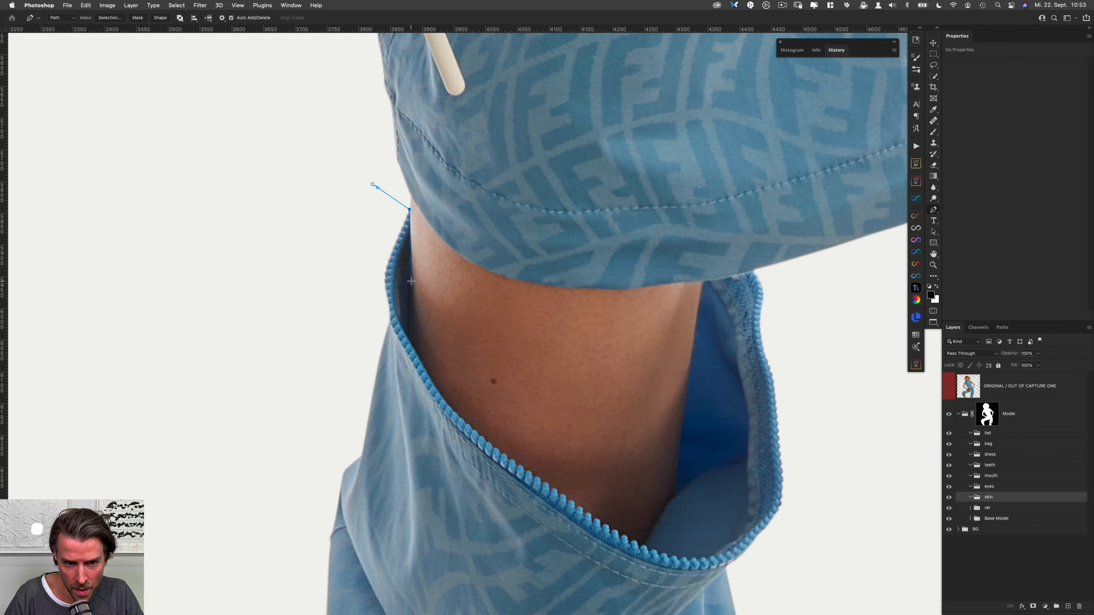
left_click(409, 340)
Trace the path along the zip teeth bordering the bare skin, down to the lowest corner of the opening.
left_click(424, 367)
left_click(443, 401)
left_click(468, 425)
left_click(481, 435)
left_click(495, 448)
left_click(504, 453)
left_click(517, 464)
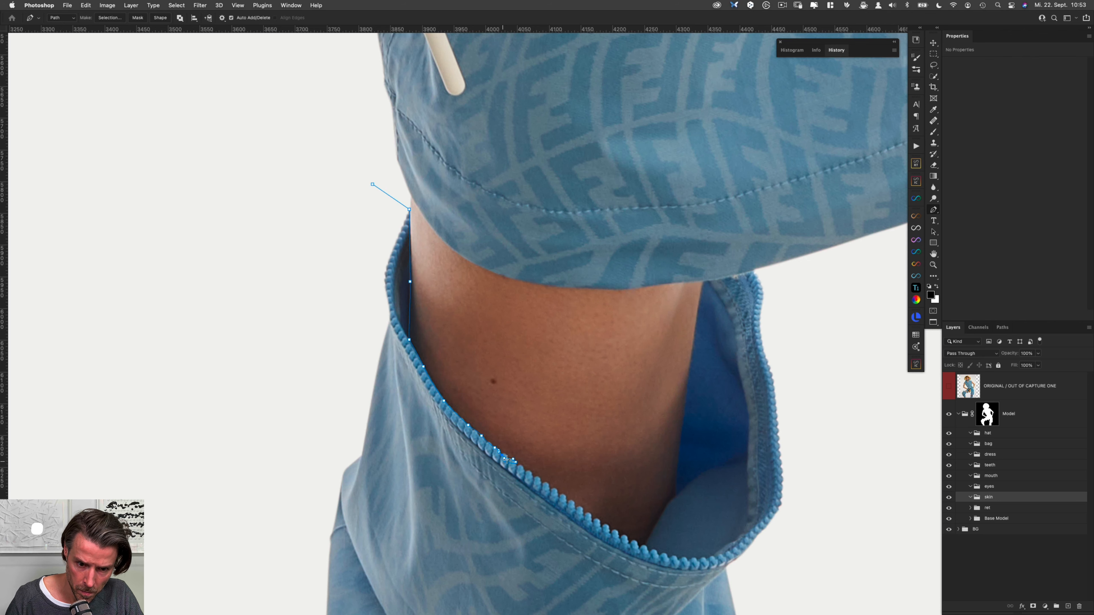
left_click(544, 481)
left_click(557, 492)
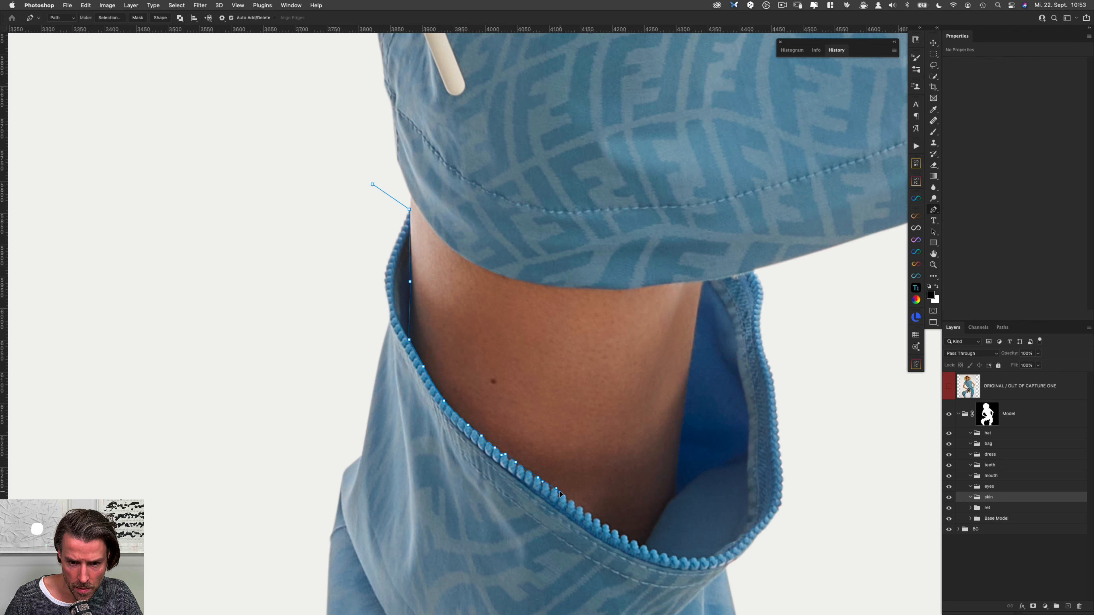
left_click(575, 503)
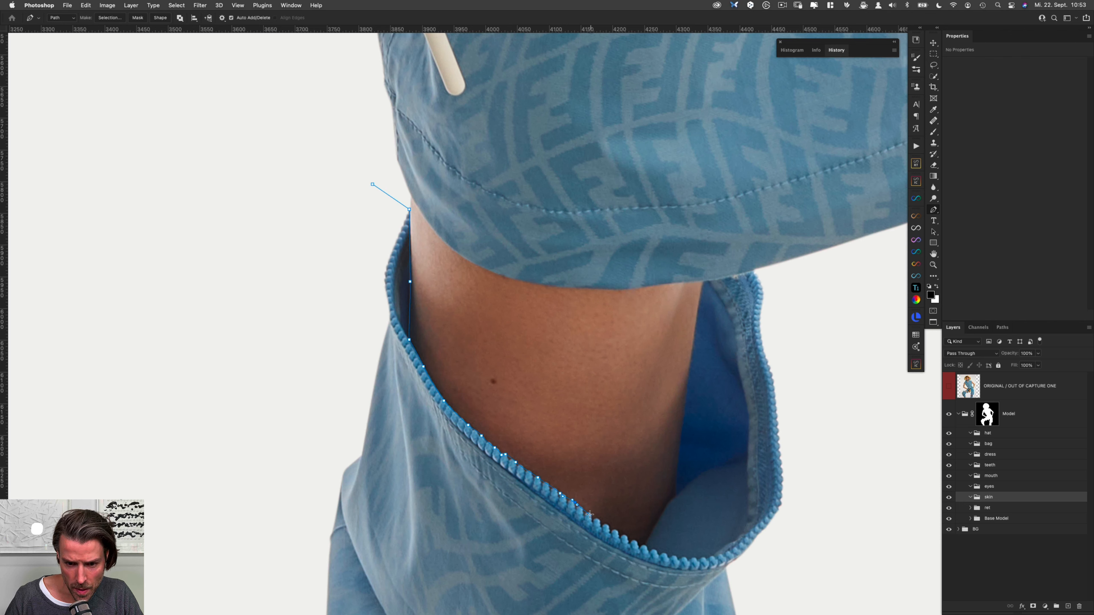
left_click(589, 514)
left_click(606, 526)
left_click(625, 535)
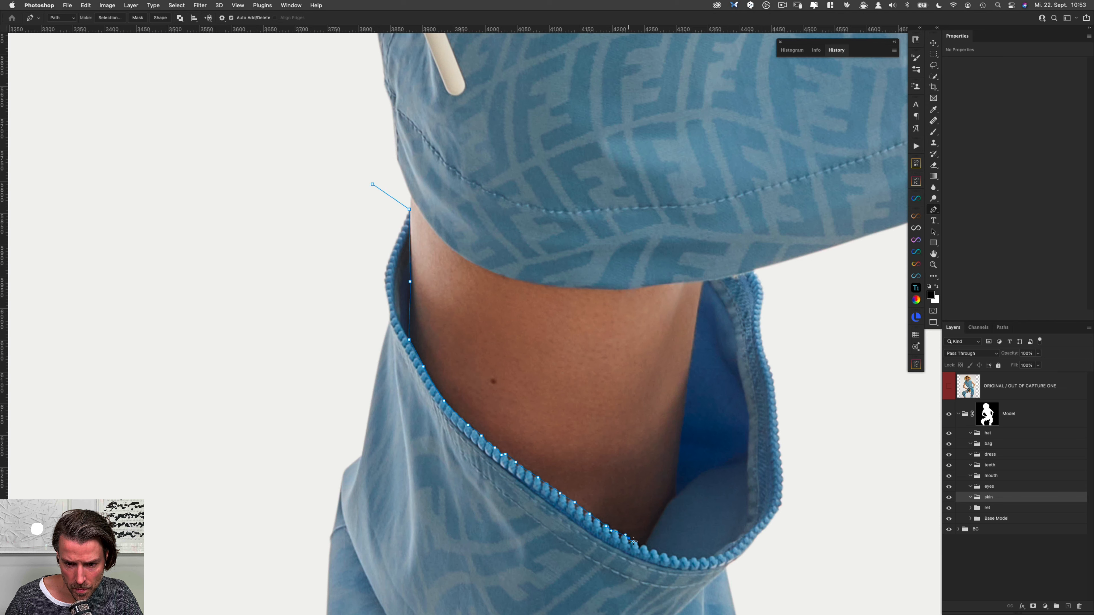
Run the path up the leg's far edge and back along the hem above it, closing it at its start point.
left_click_drag(674, 497, 675, 481)
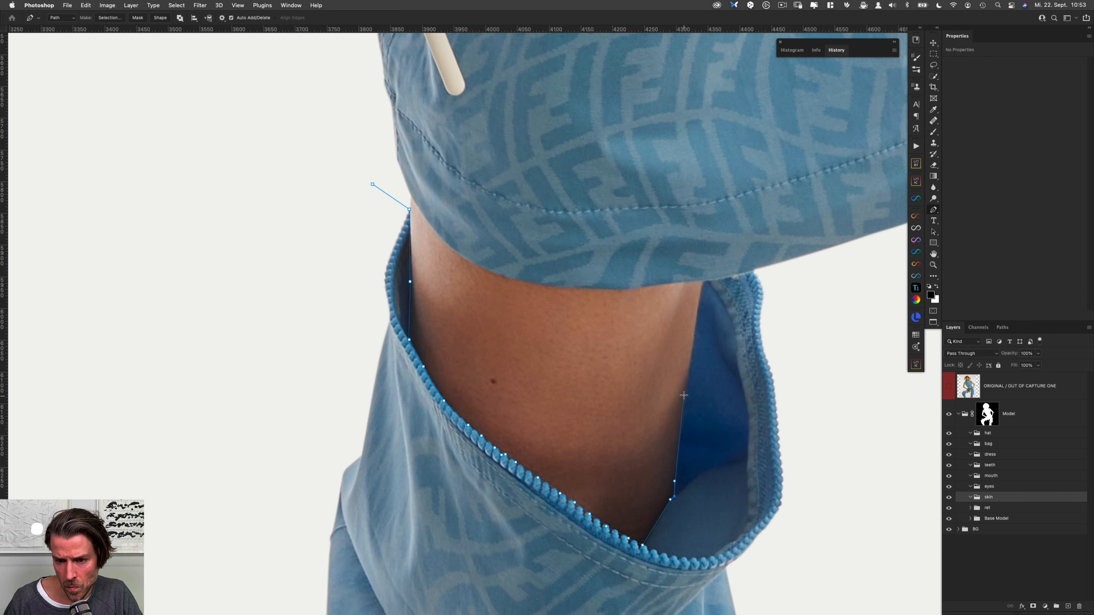
left_click_drag(703, 281, 699, 304)
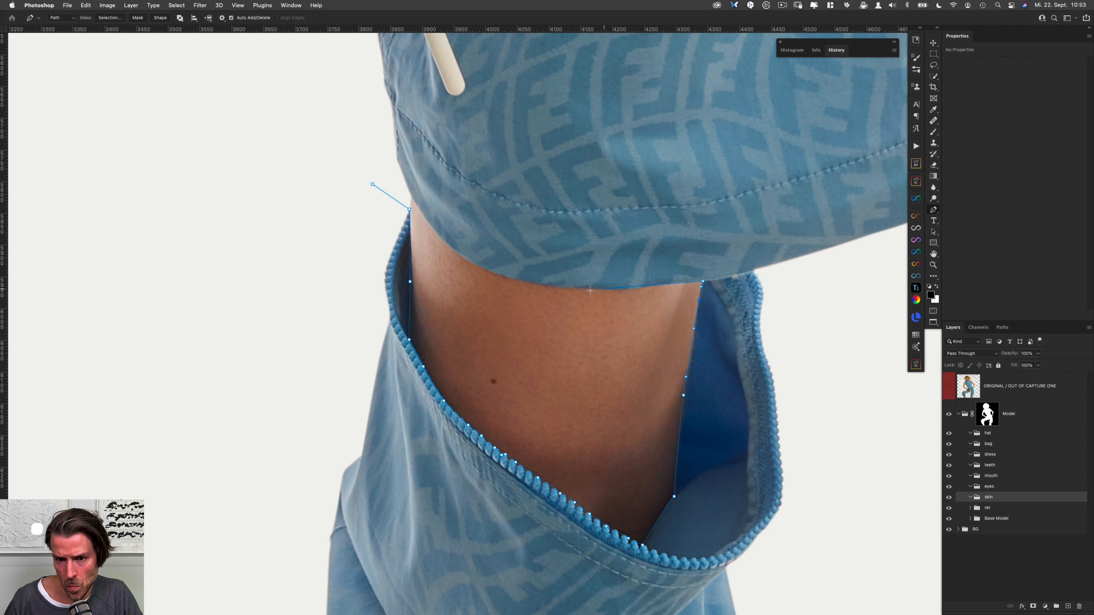
left_click(657, 284)
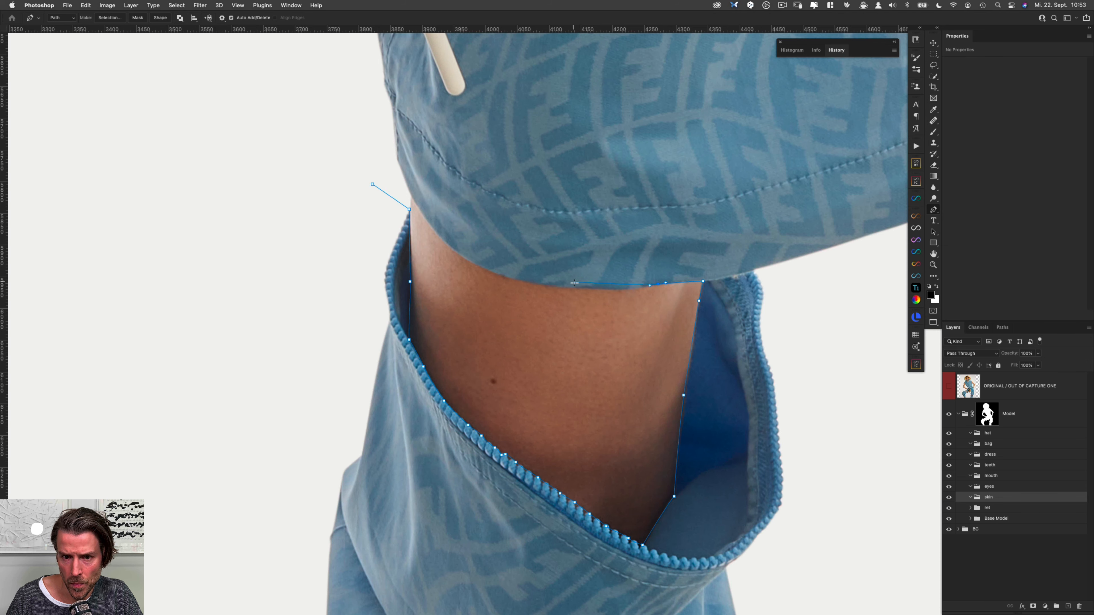
left_click_drag(589, 286, 564, 286)
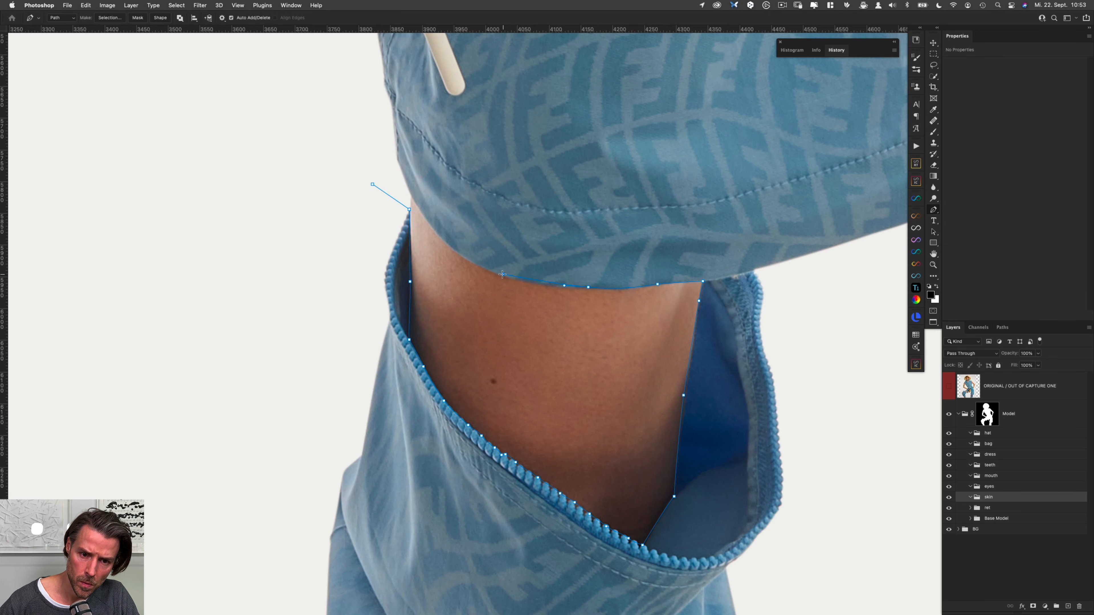
left_click(470, 264)
left_click(444, 245)
left_click(432, 227)
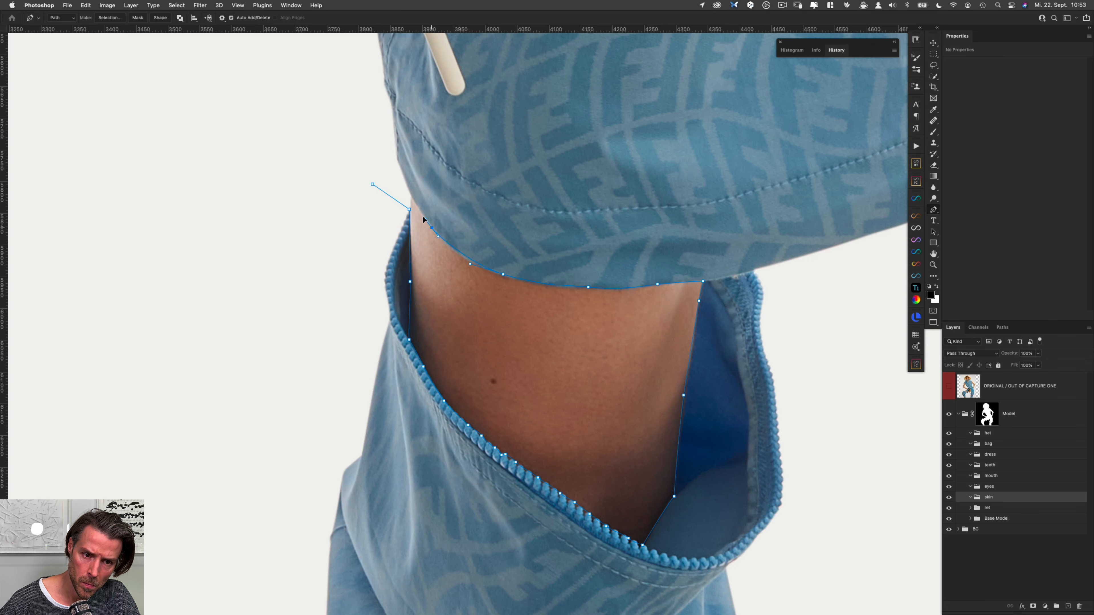
left_click(475, 266)
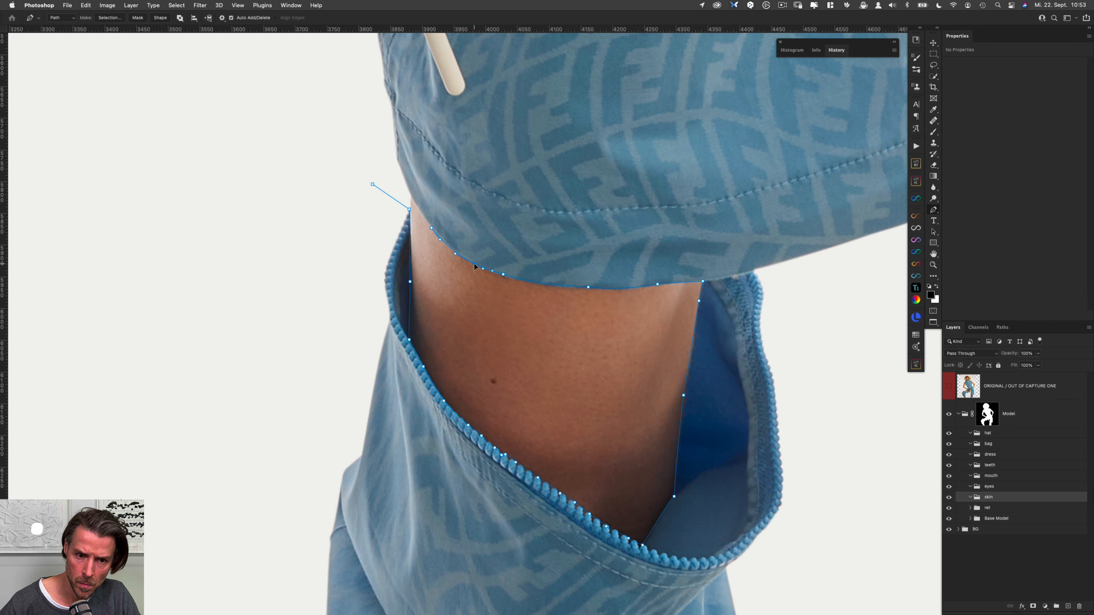
left_click(405, 187)
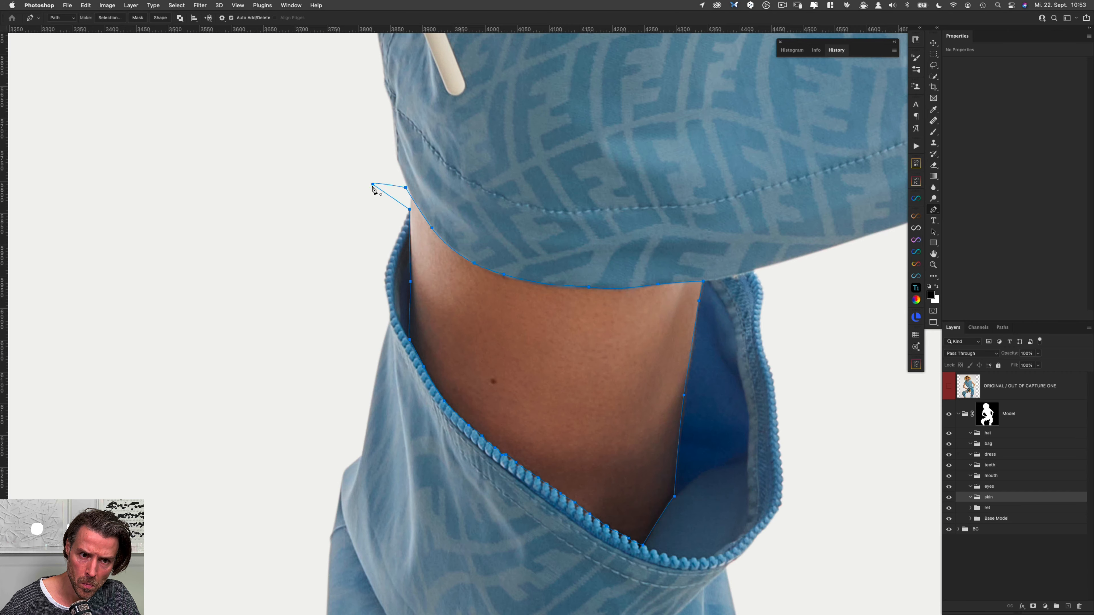
Start a new path below the bare thigh at the zip's end and trace around the edge of the FENDI zip pull.
left_click_drag(441, 173, 340, 270)
left_click(299, 329)
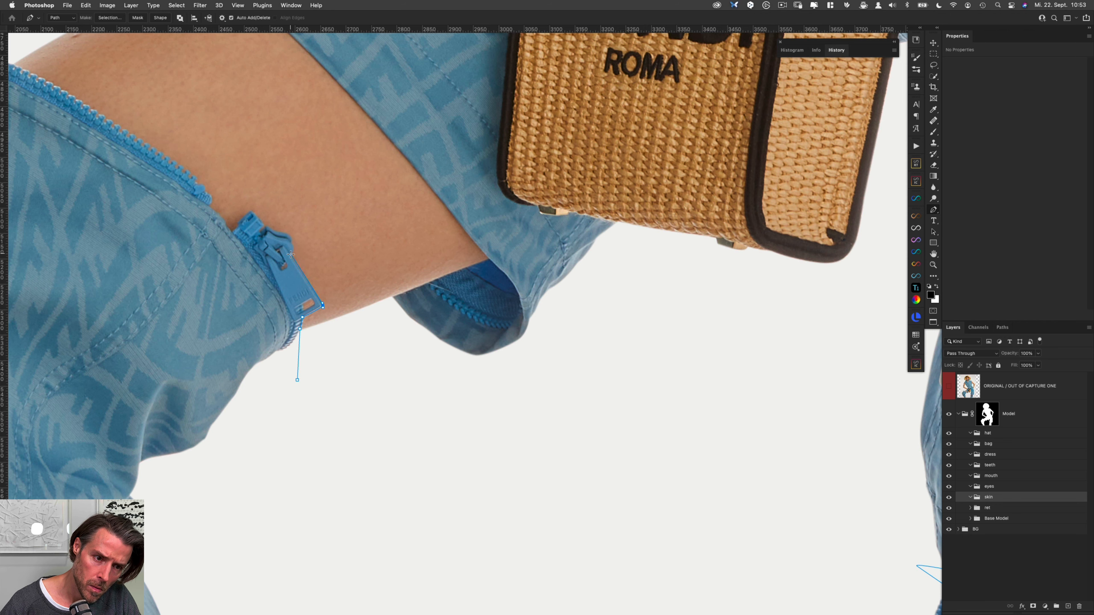
left_click(290, 235)
left_click_drag(270, 229, 263, 228)
left_click(260, 229)
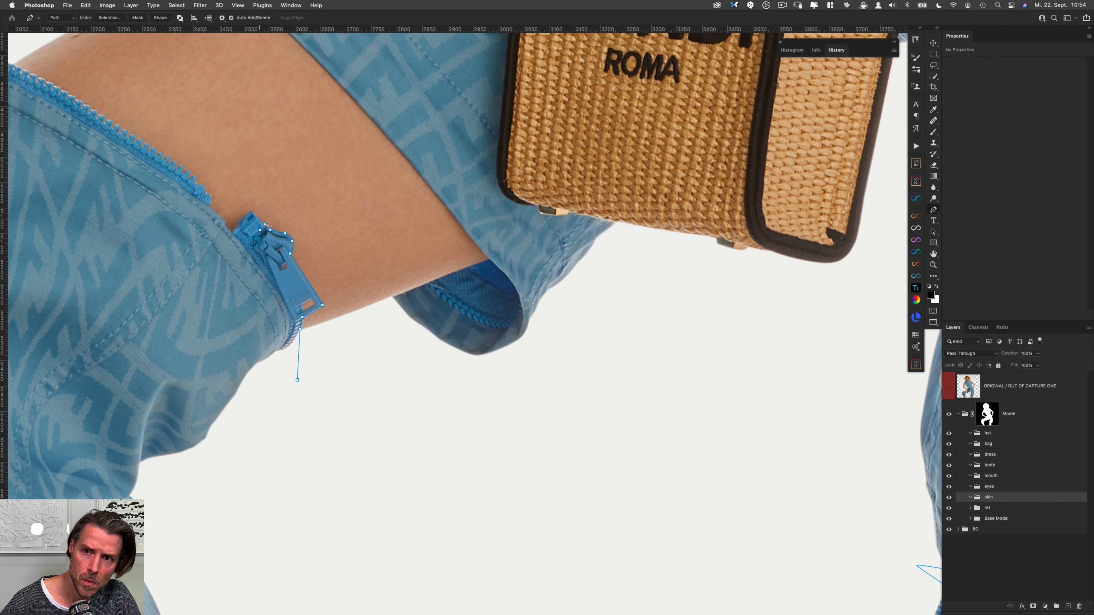
left_click_drag(251, 212, 267, 247)
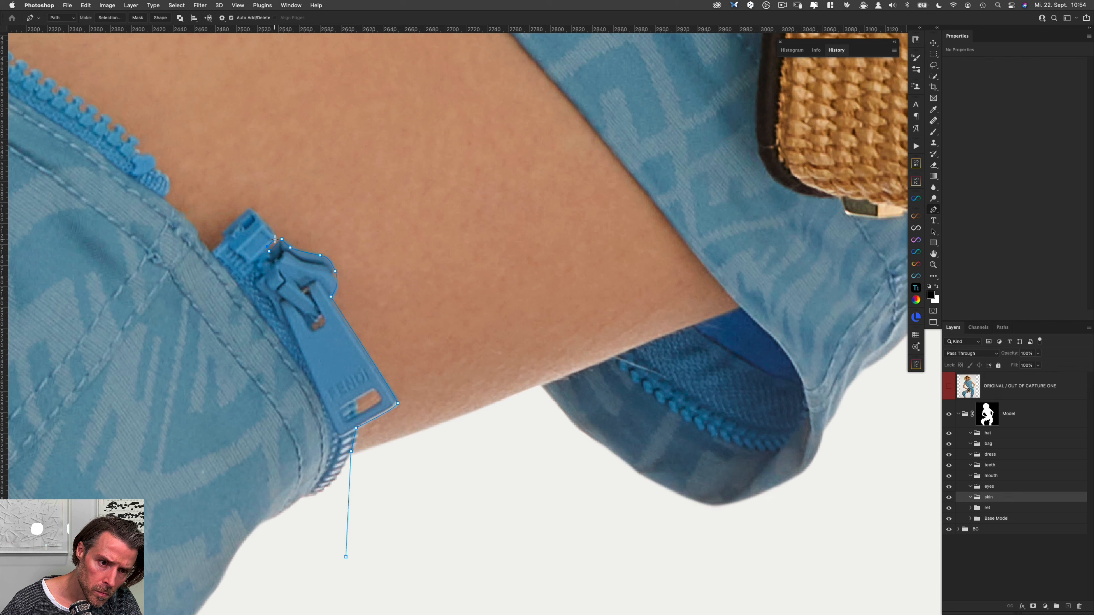
Continue the thigh path around the zip slider's tip and across the fabric gap to the end of the opposite zip tape.
left_click(254, 211)
left_click(245, 211)
left_click(224, 238)
left_click(212, 251)
left_click(162, 197)
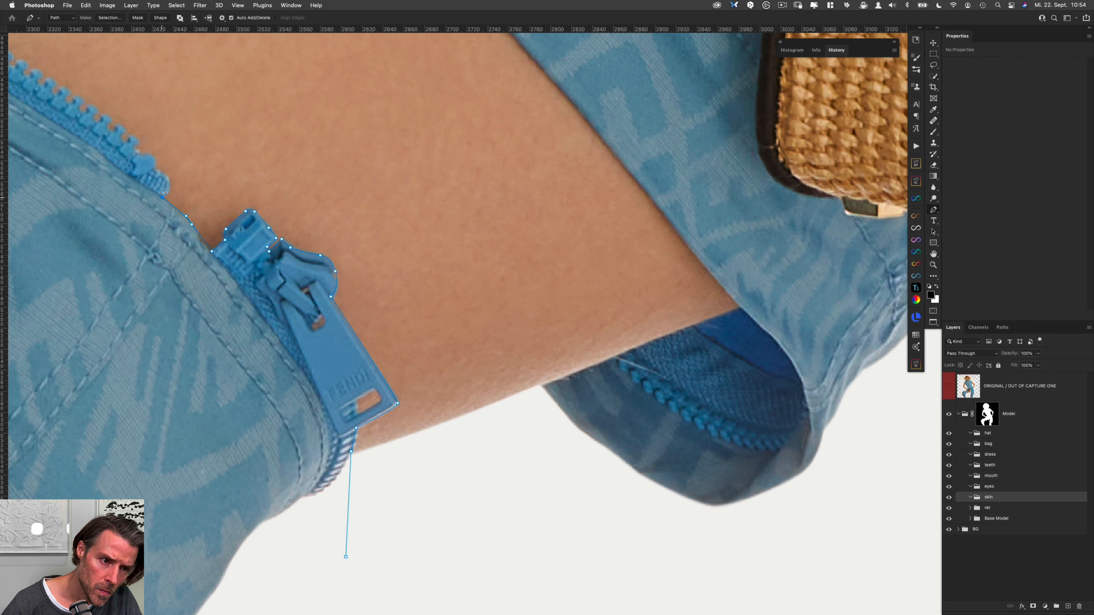
left_click(173, 188)
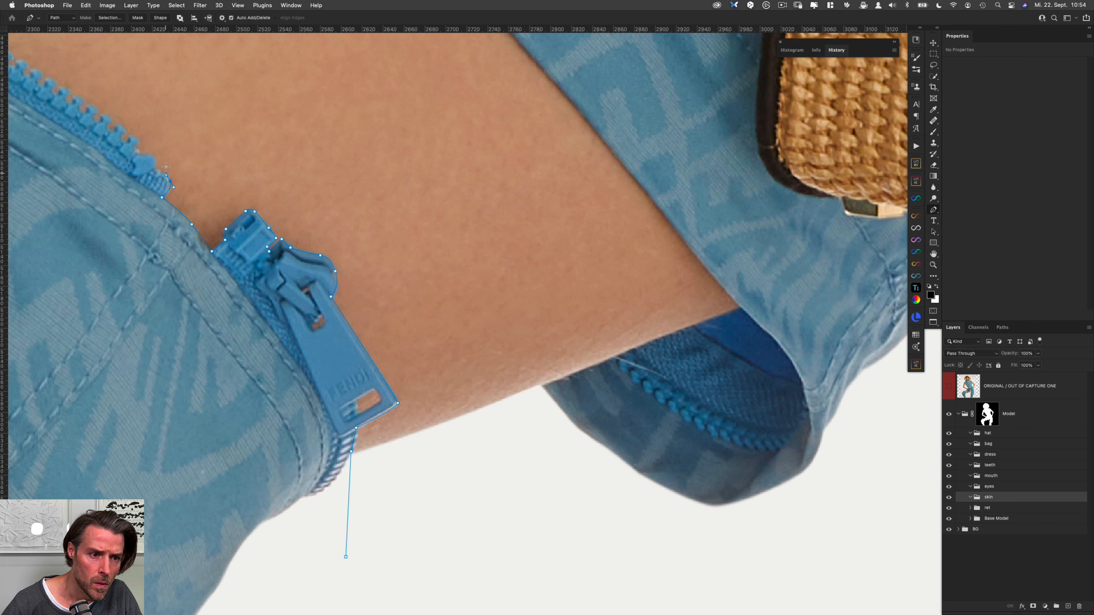
Trace the path along the zip teeth up to the point where they meet the thigh's upper edge.
left_click(152, 158)
left_click(142, 152)
left_click(134, 147)
left_click(138, 139)
left_click_drag(129, 133, 347, 292)
left_click_drag(221, 205, 513, 305)
left_click(361, 228)
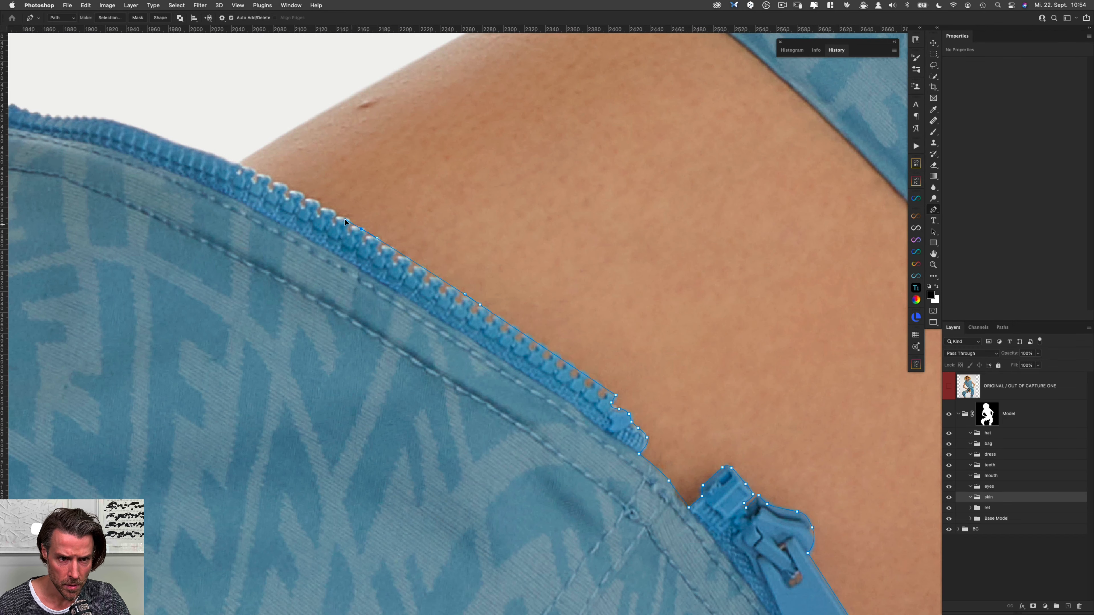
left_click(345, 220)
left_click_drag(322, 205, 315, 201)
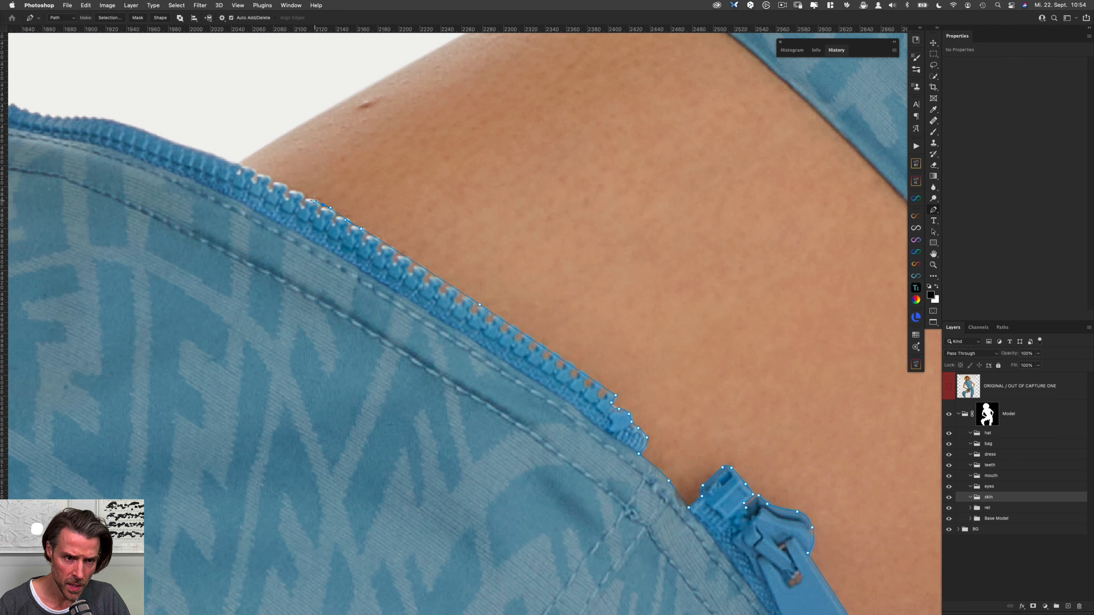
left_click(297, 190)
left_click(272, 178)
left_click_drag(238, 162, 259, 310)
Loop the path loosely outside the thigh's upper edge and bring it in where the shorts' hem meets the skin.
left_click(219, 142)
left_click_drag(336, 177, 343, 174)
left_click_drag(551, 118, 556, 118)
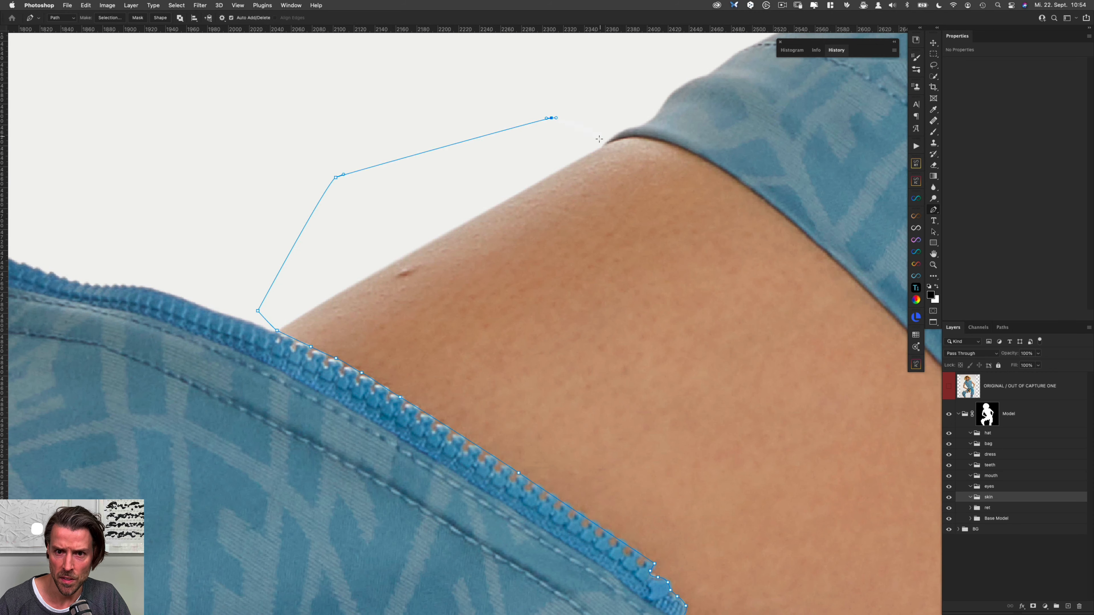
left_click_drag(605, 144, 630, 128)
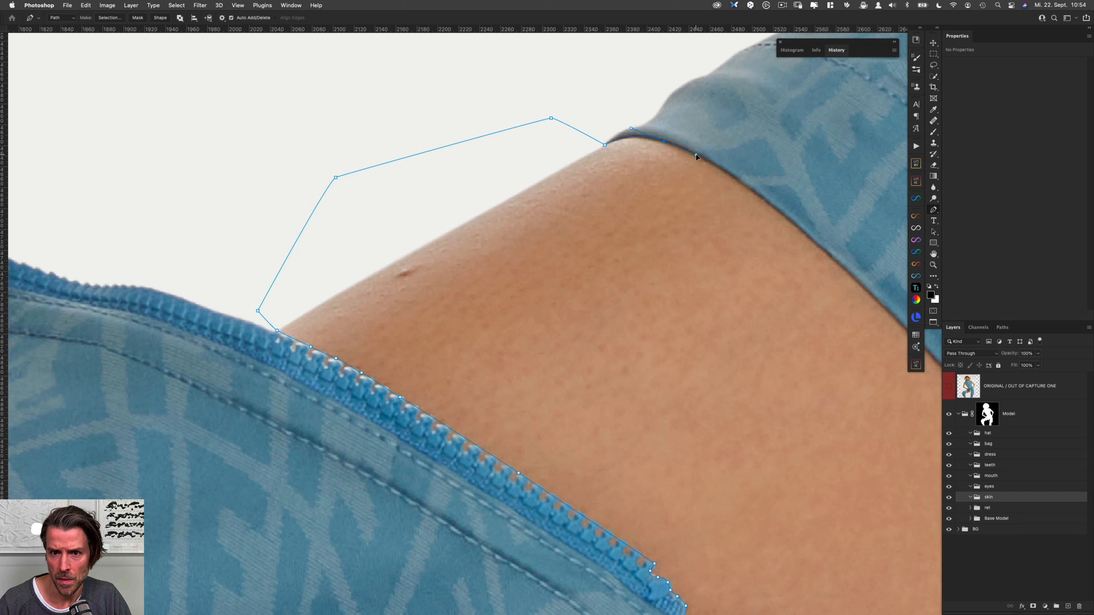
Trace the path along the shorts' hem across the thigh, down towards the blue inner lining.
left_click(696, 157)
scroll(397, 218, "right", 10)
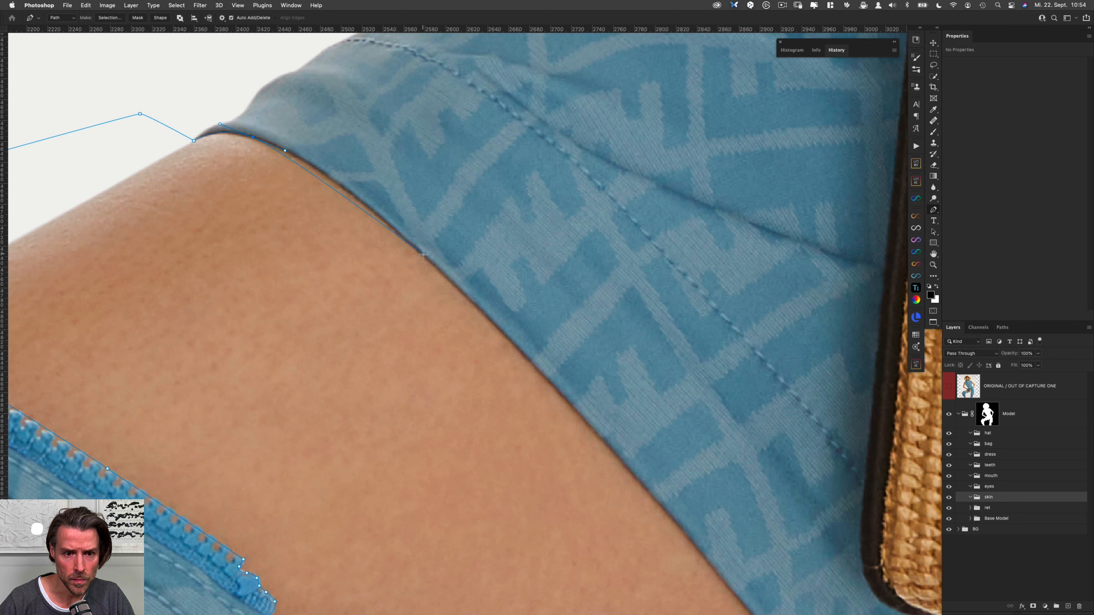
left_click_drag(481, 310, 513, 340)
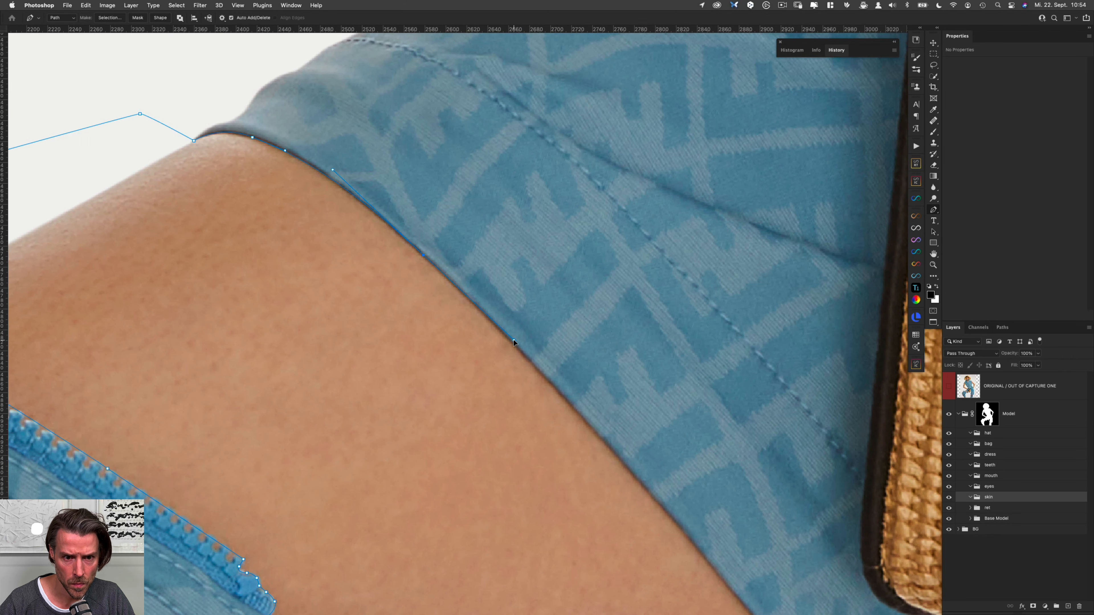
left_click_drag(607, 418, 416, 247)
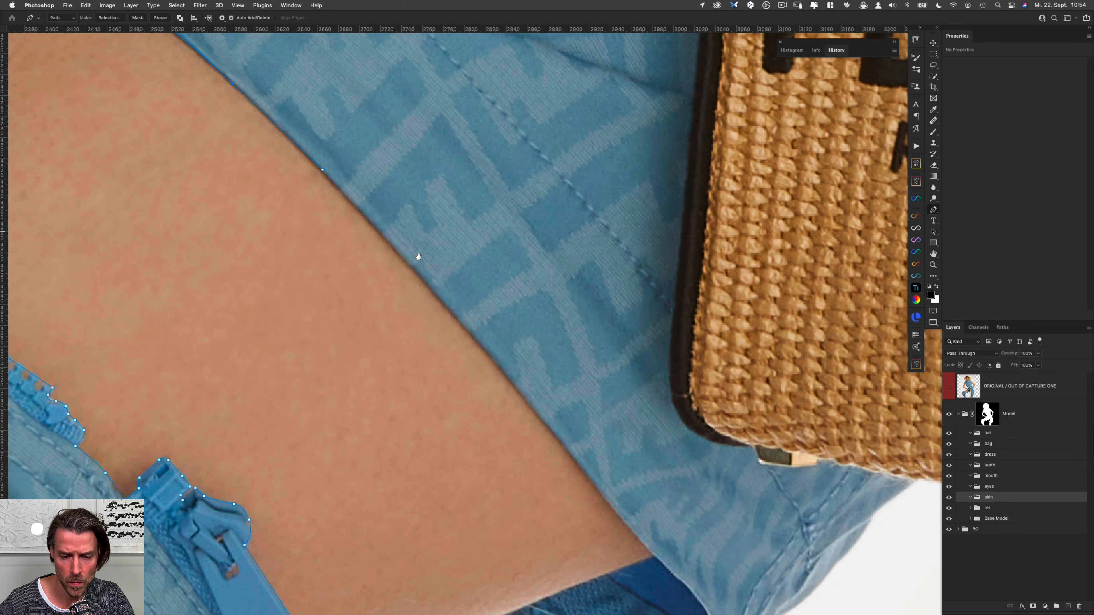
left_click(448, 309)
left_click(467, 330)
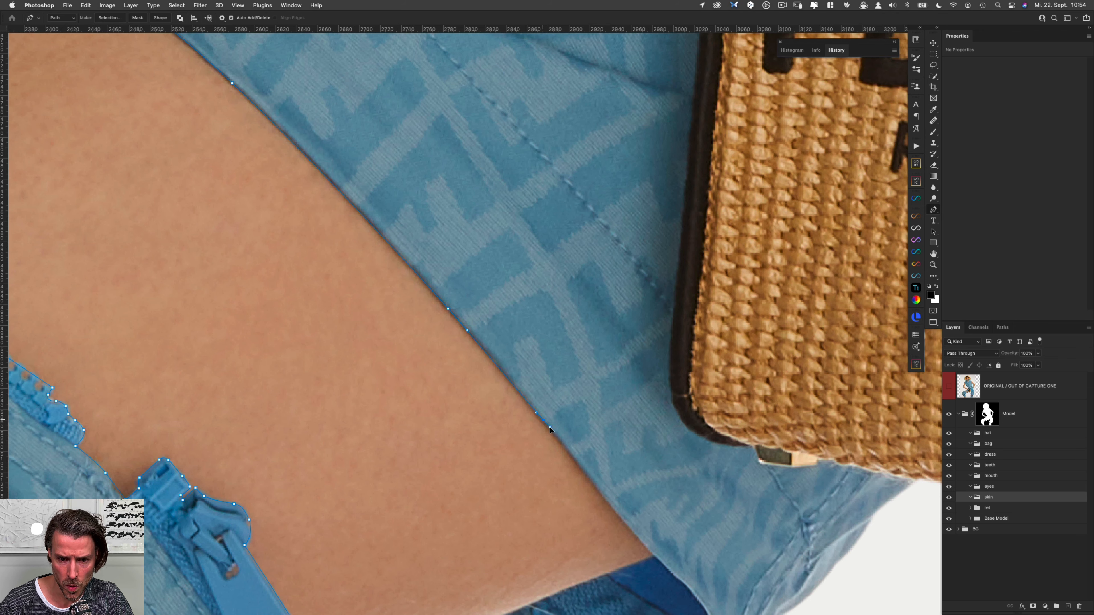
left_click_drag(592, 483, 595, 486)
Follow the thigh's underside along the inner lining to the hem's outer edge and close the path below the leg at its start point.
scroll(603, 489, "down", 5)
scroll(603, 488, "right", 3)
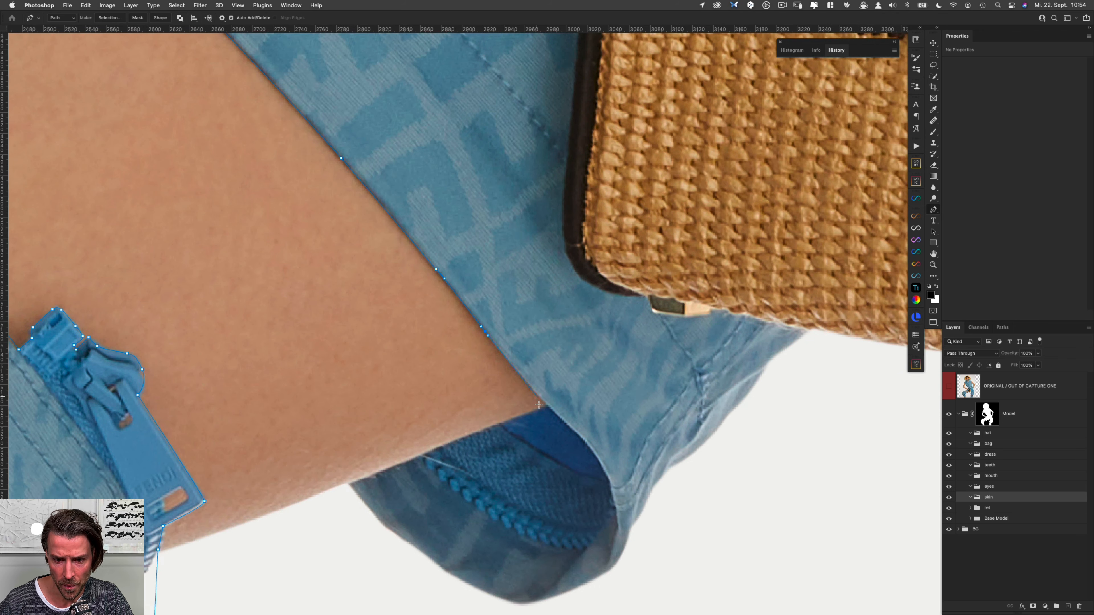
scroll(436, 460, "down", 5)
scroll(437, 460, "left", 6)
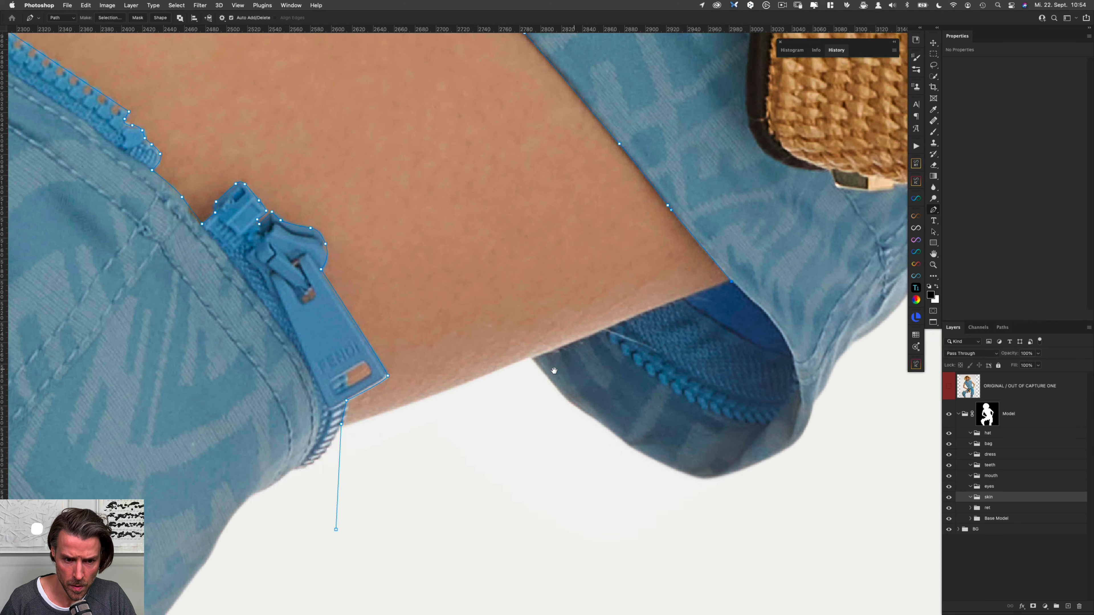
left_click(532, 359)
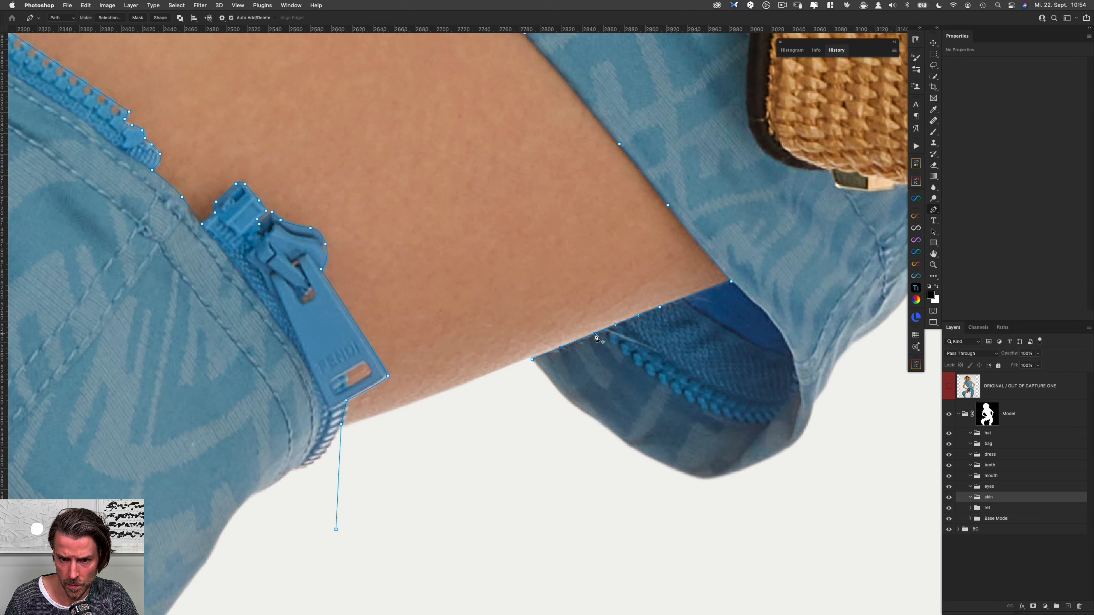
left_click_drag(532, 359, 532, 451)
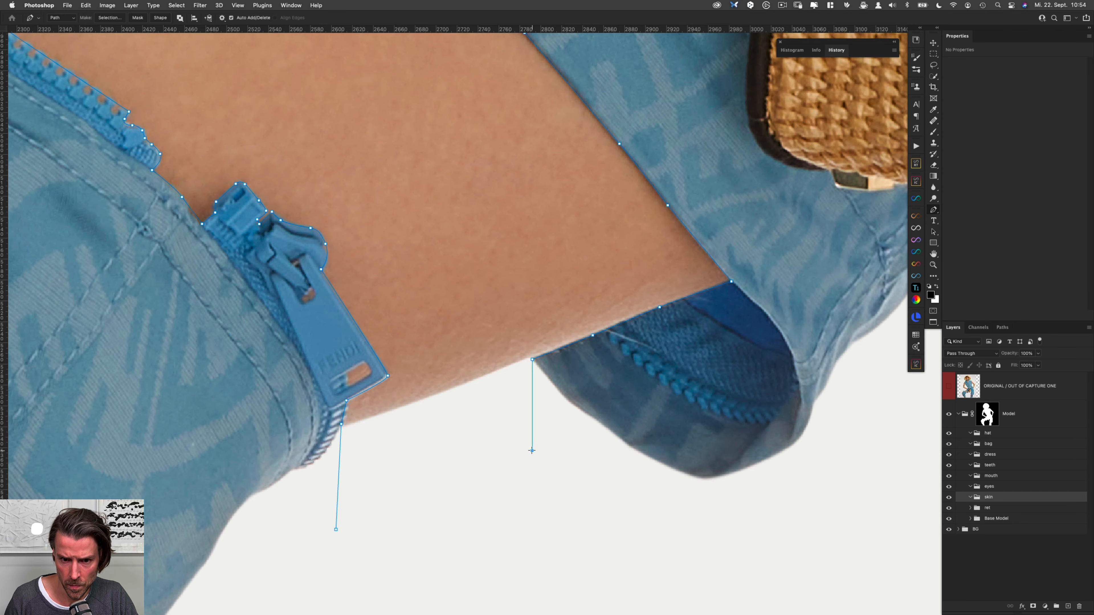
left_click(336, 530)
Start a path outside the forearm on the picture's left side and trace around the wrist along the pocket opening.
scroll(443, 482, "down", 10)
left_click_drag(467, 373, 408, 413)
scroll(390, 400, "up", 10)
left_click(510, 390)
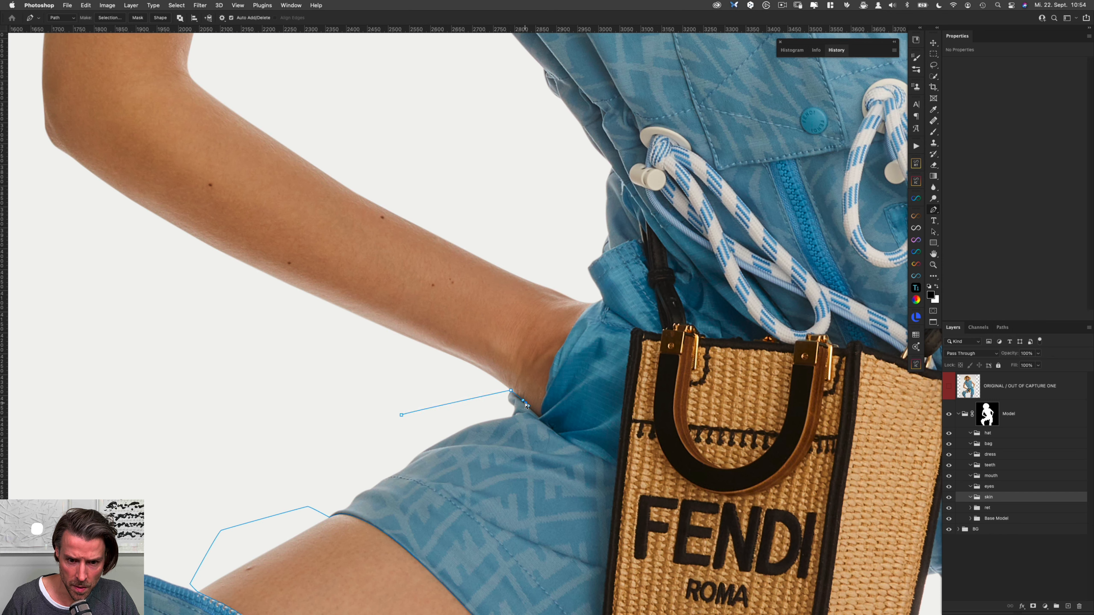
left_click(521, 400)
left_click(539, 417)
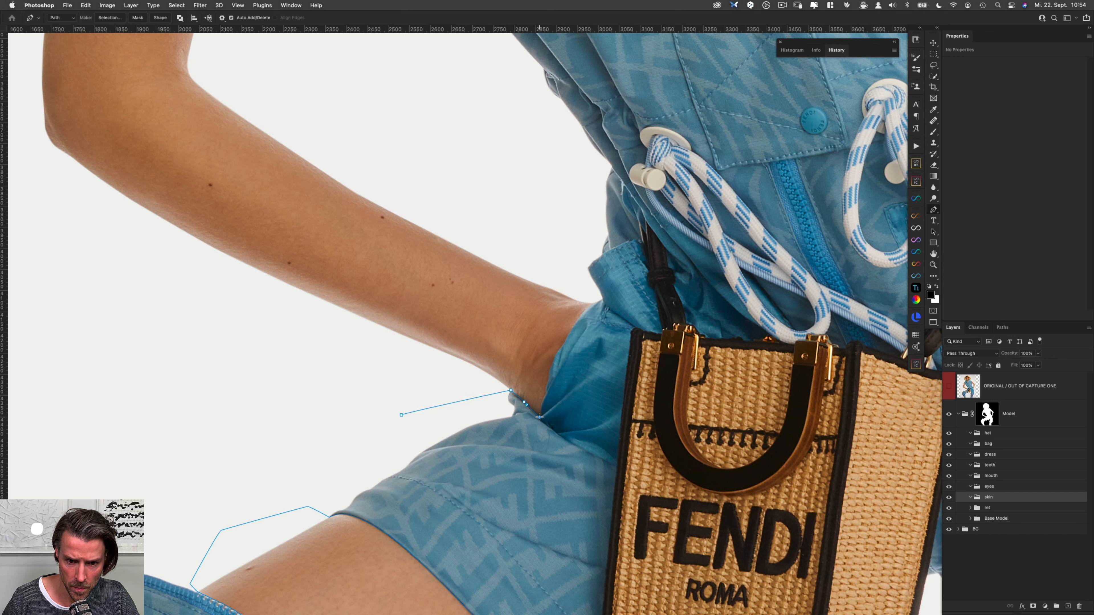
left_click(546, 392)
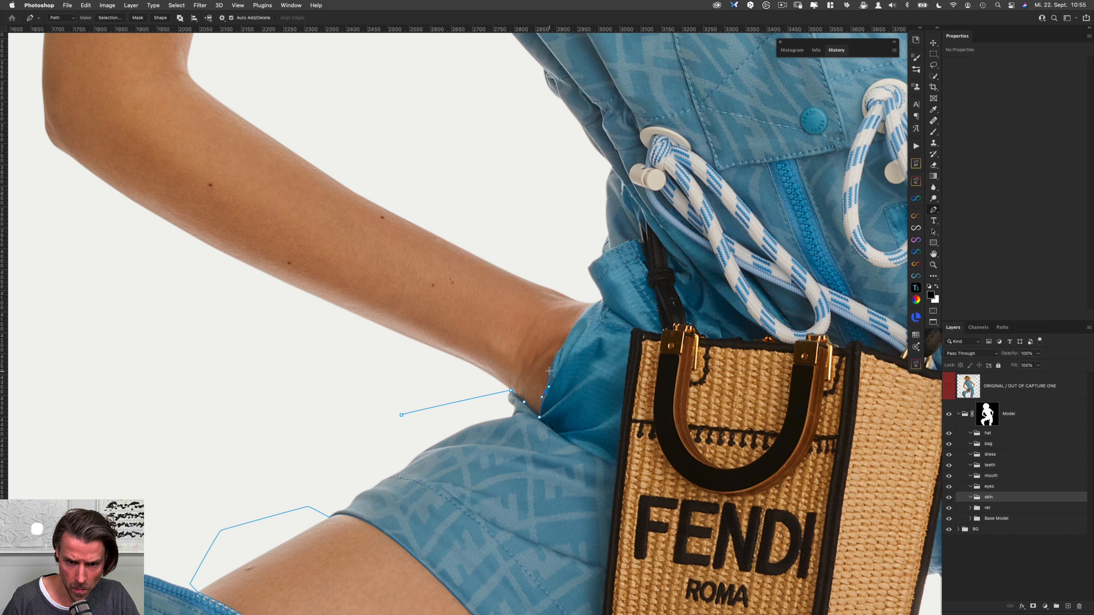
left_click(556, 352)
left_click(576, 321)
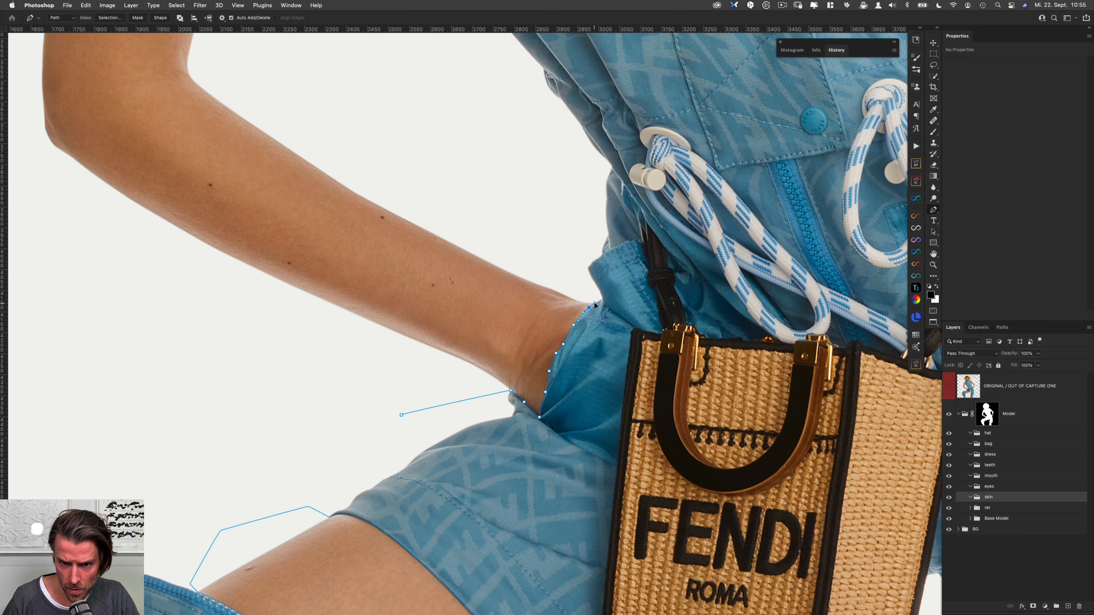
Carry the path through the gap between arm and torso to the armpit and trace the sleeve hem up to the shoulder.
left_click_drag(431, 56, 593, 603)
left_click_drag(456, 299, 447, 268)
left_click(456, 299, "alt")
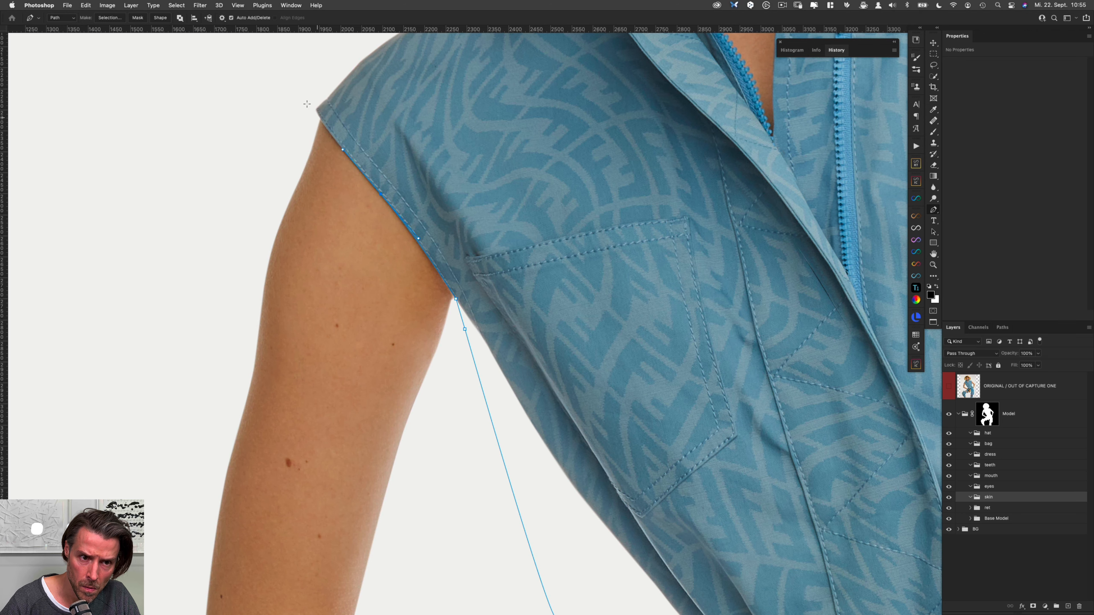
left_click(304, 96)
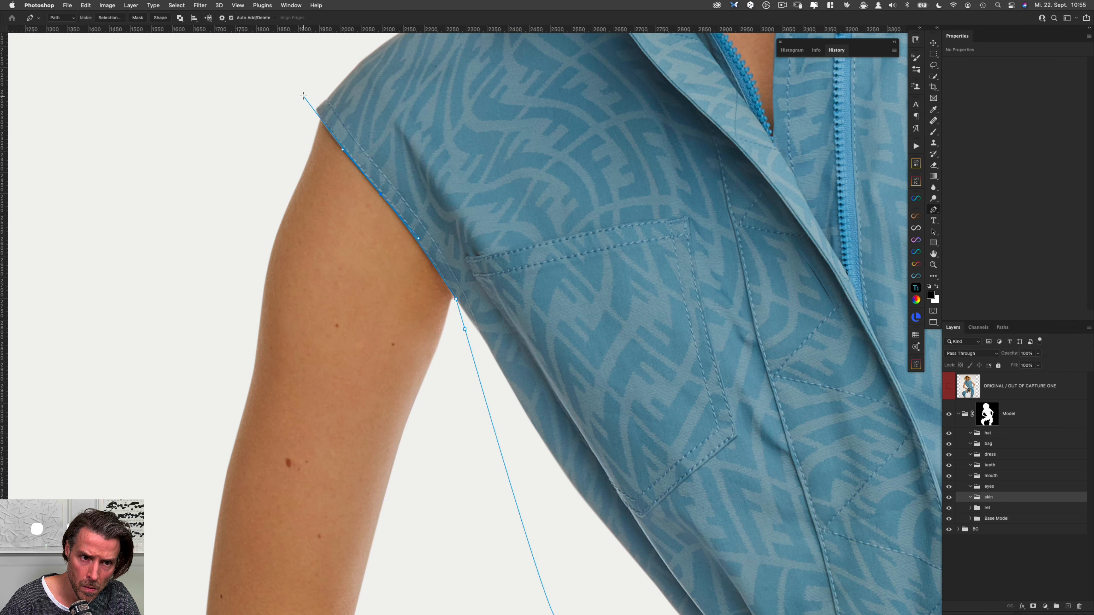
left_click(382, 191)
left_click_drag(365, 217, 361, 216)
left_click(300, 99)
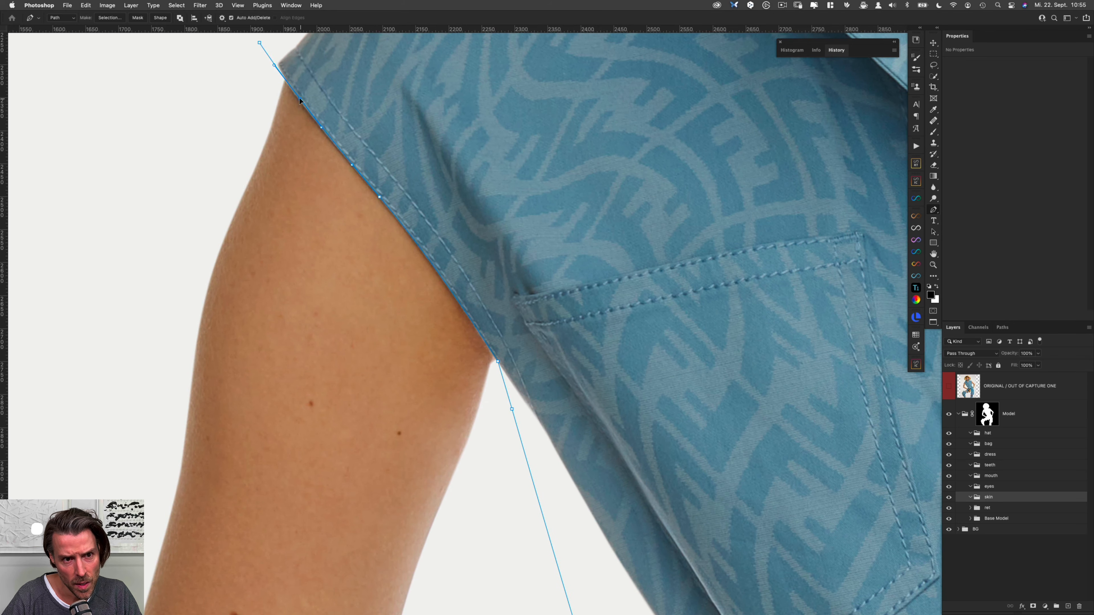
Loop the path loosely outside the bare arm on the picture's left side and close it at its start below the forearm.
left_click_drag(228, 227, 217, 280)
left_click(158, 301)
left_click(195, 365)
left_click(262, 387)
left_click(322, 402)
Start a path outside the hand on the picture's right side and trace along the pocket opening and the wrist's inner edge.
left_click_drag(563, 352, 447, 372)
scroll(431, 346, "up", 5)
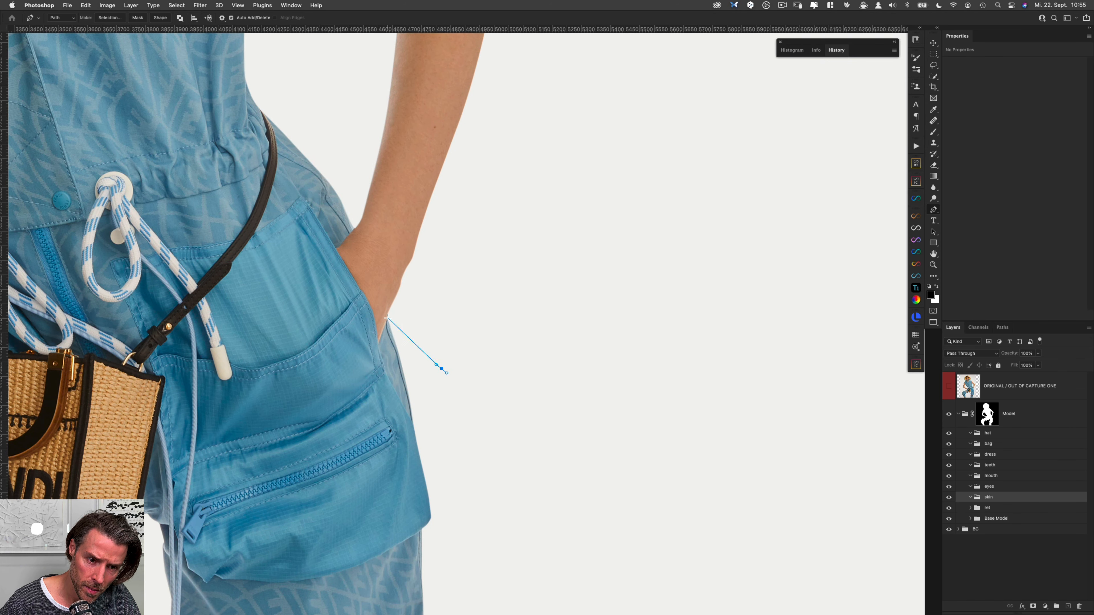
left_click(388, 318)
left_click(371, 310)
left_click(365, 297)
left_click(334, 249)
scroll(345, 241, "up", 5)
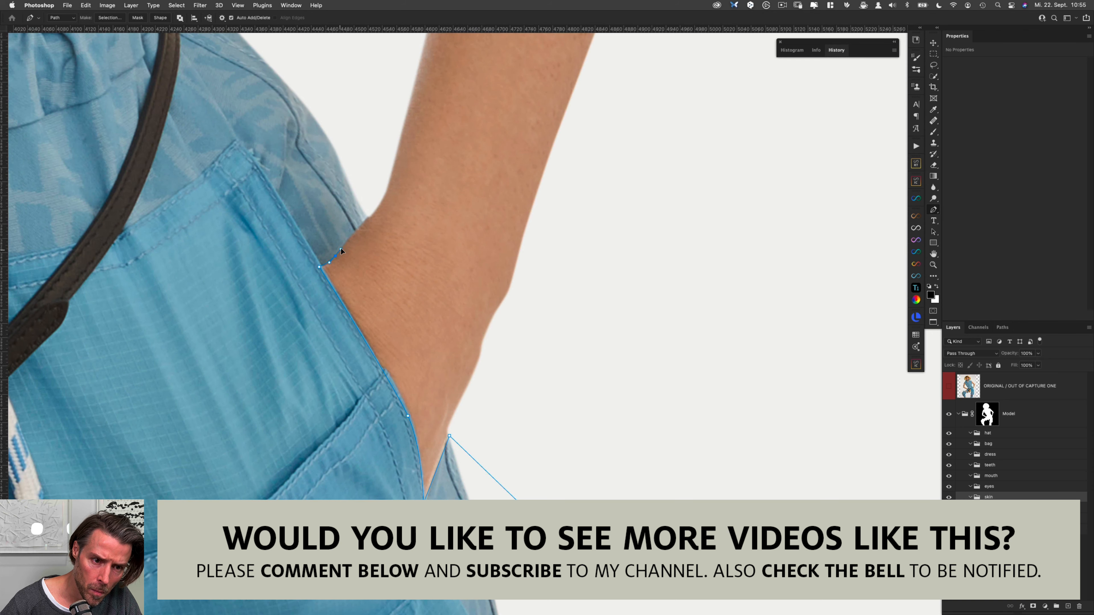
left_click_drag(356, 230, 360, 226)
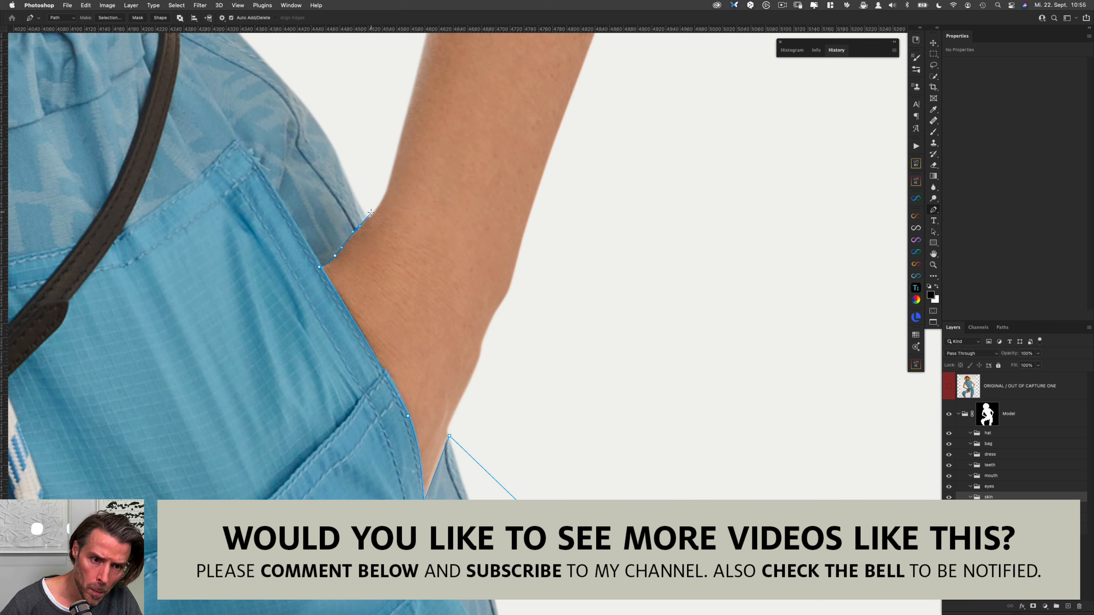
Lead the path through the open gap between the arm and the waist up to the armpit.
scroll(382, 169, "down", 5)
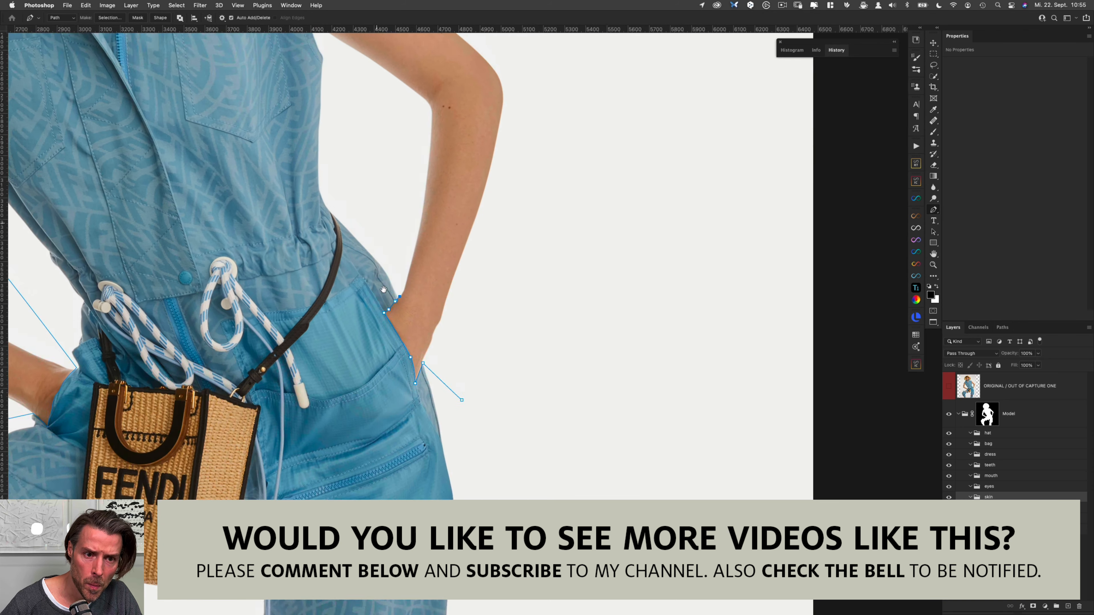
left_click(363, 231)
left_click(334, 177)
scroll(322, 153, "up", 5)
left_click(316, 176)
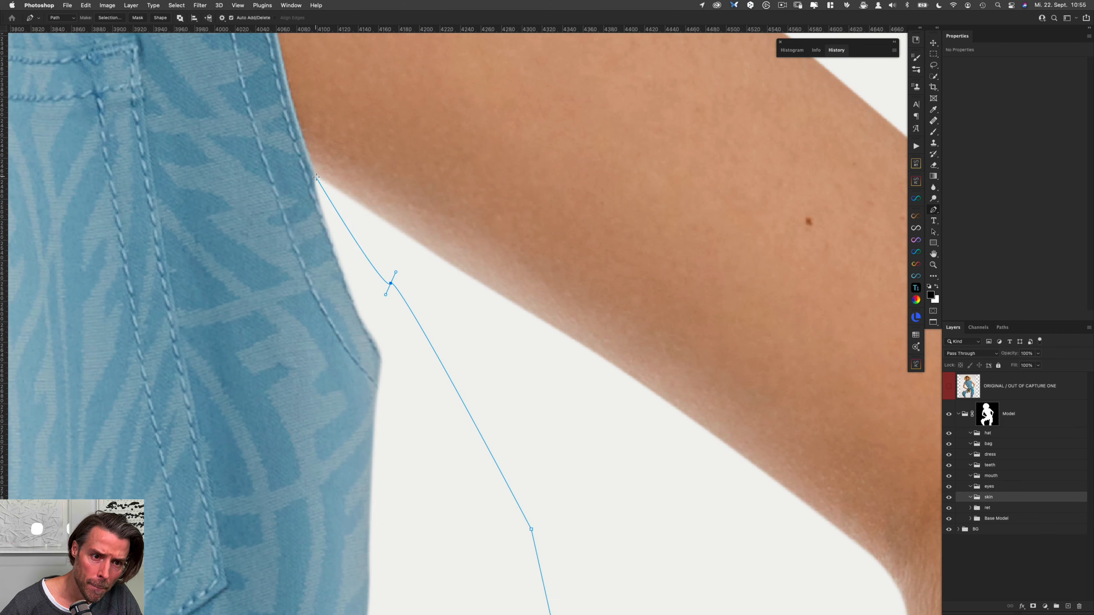
Trace the armhole seam up to the shoulder, loop loosely outside the arm and close the path below the hand.
left_click_drag(312, 128, 370, 286)
left_click(343, 238)
left_click(334, 182)
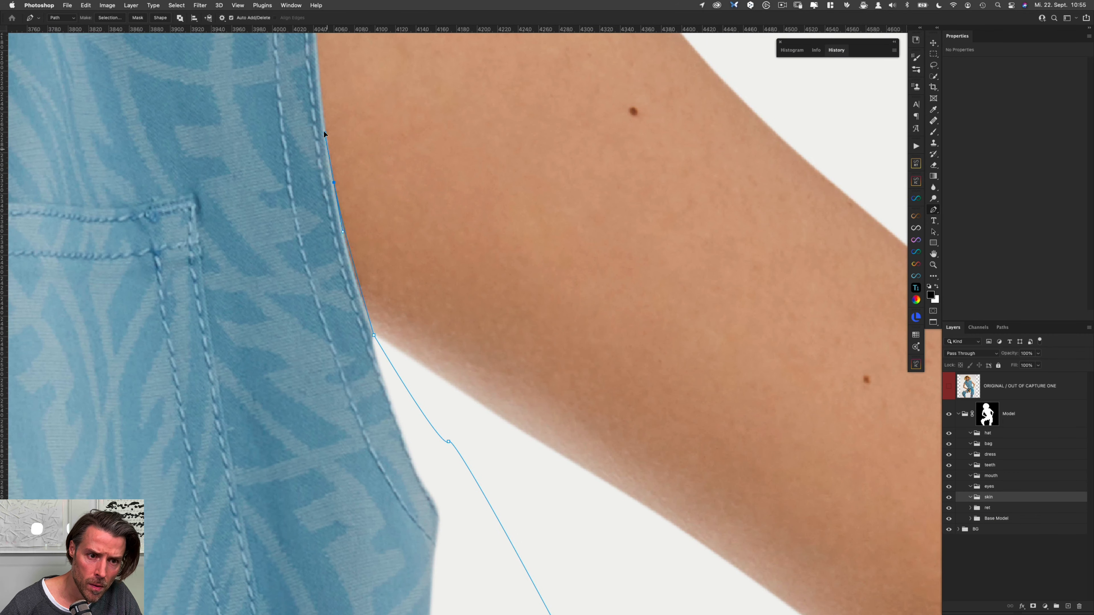
left_click_drag(326, 113, 368, 324)
left_click_drag(353, 160, 383, 289)
left_click(523, 344)
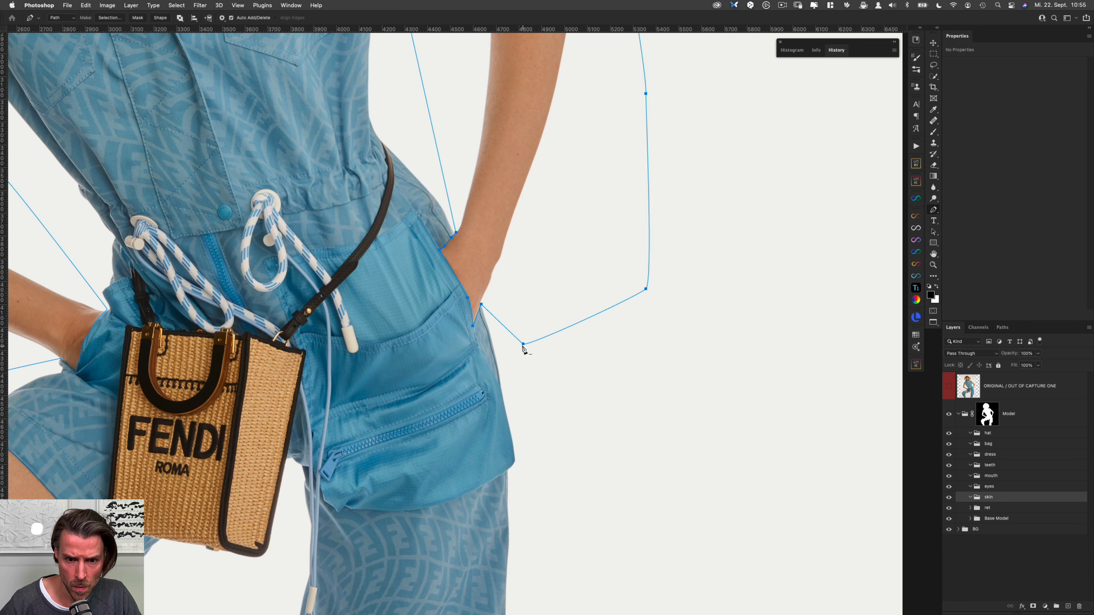
Start a path at the lowest point of the open neckline and follow the lower zipper teeth along the chest skin.
left_click_drag(315, 178, 464, 431)
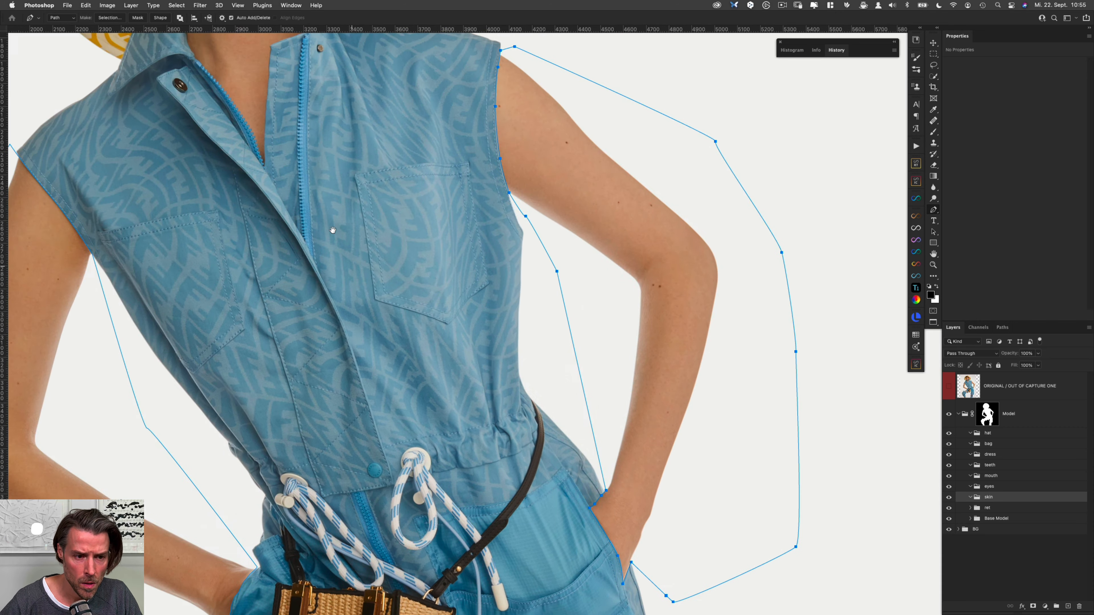
left_click_drag(332, 230, 426, 446)
left_click_drag(317, 285, 351, 301)
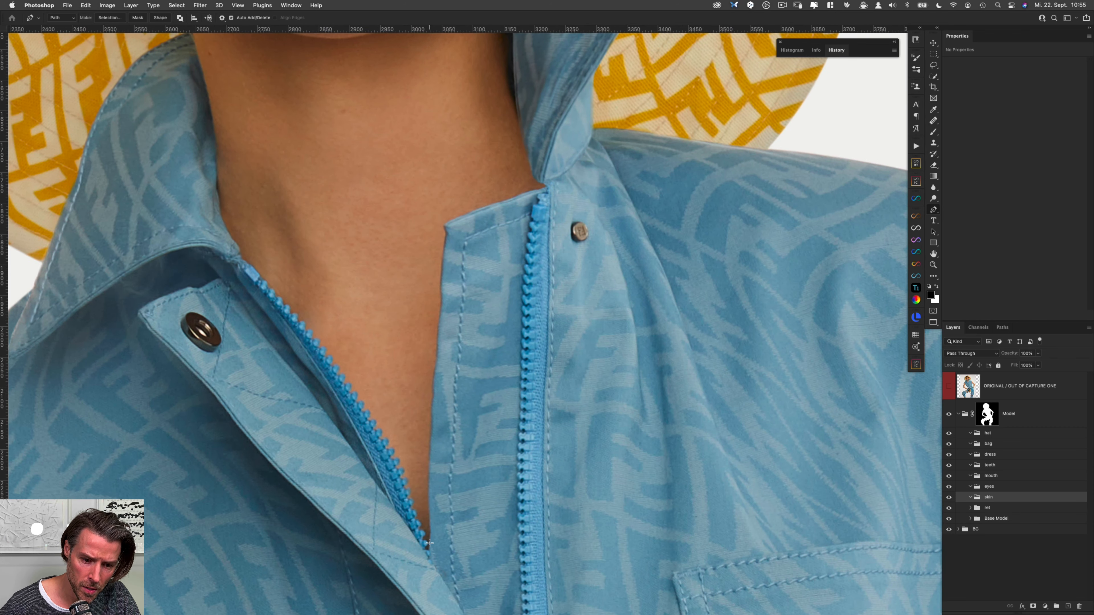
left_click(421, 526)
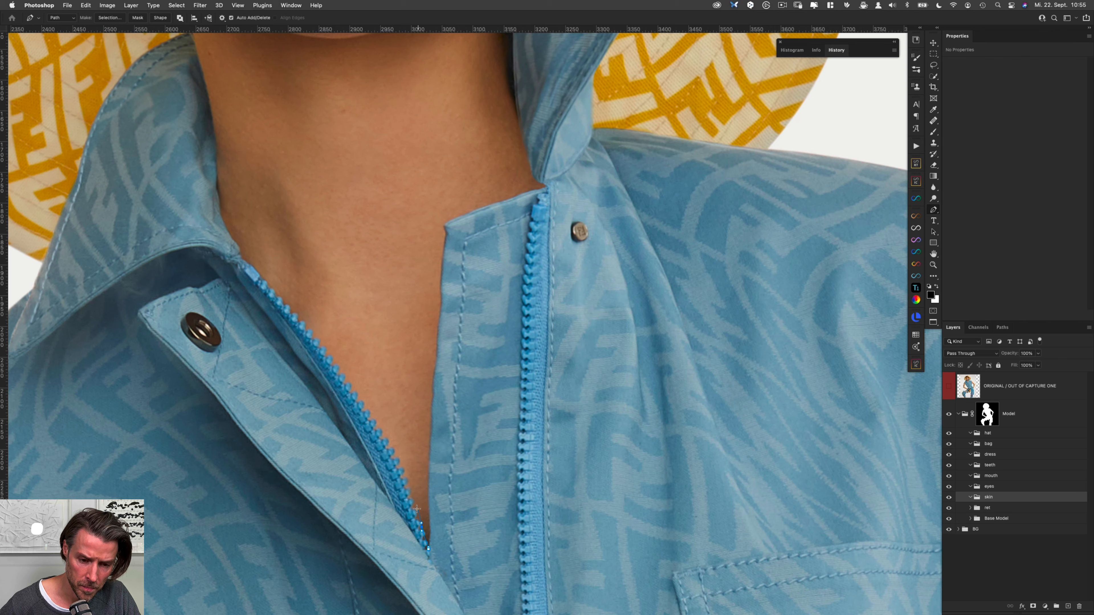
left_click(404, 473)
left_click(398, 454)
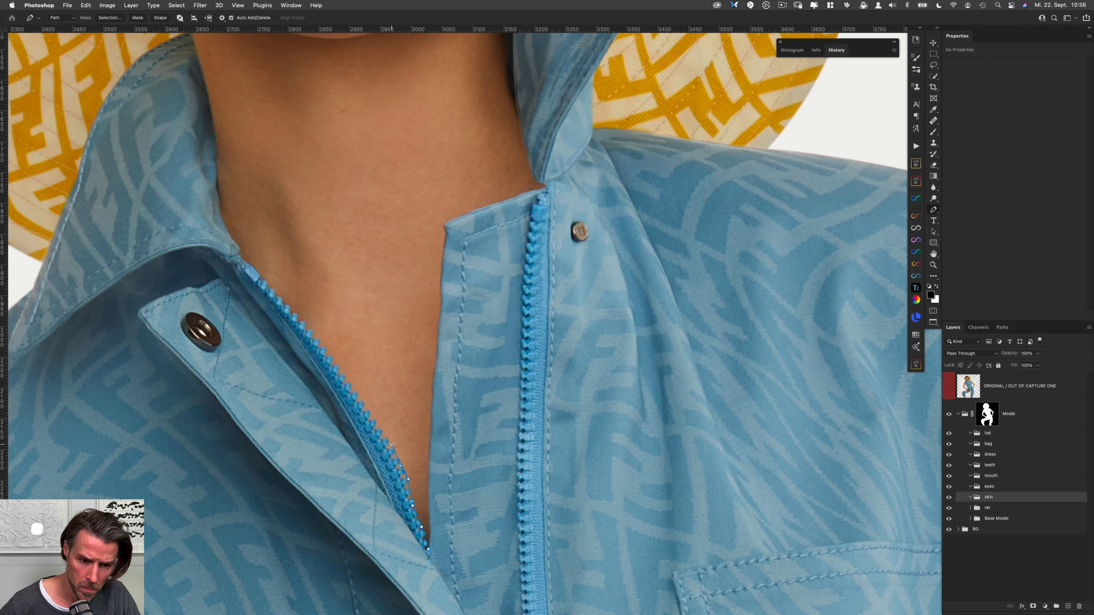
left_click(385, 436)
Continue the path along the upper zipper teeth to where the zipper meets the collar.
left_click(330, 354)
left_click(336, 363)
left_click(306, 325)
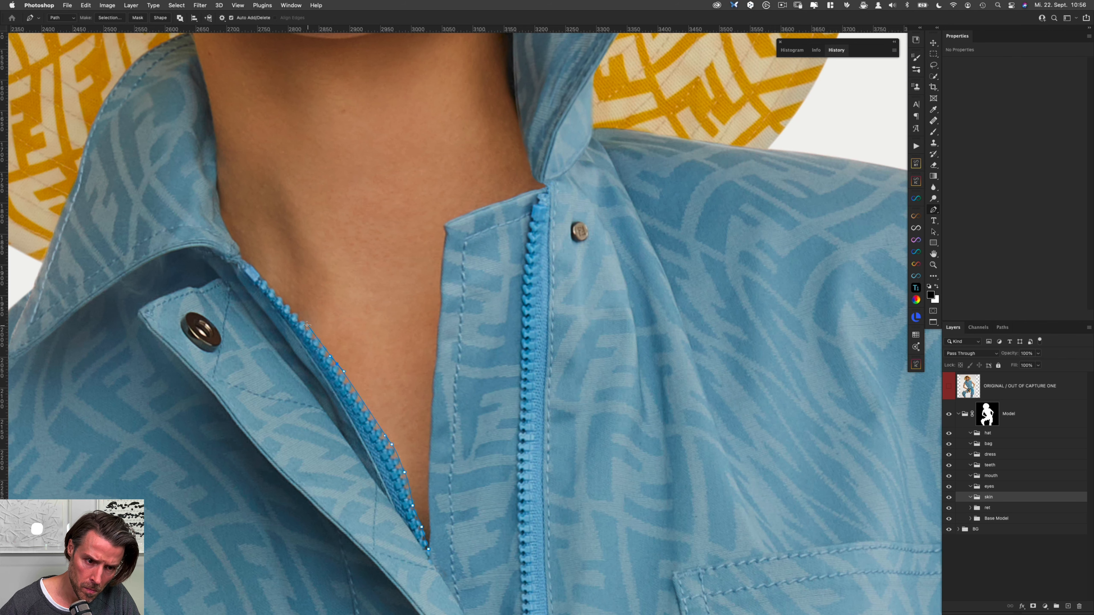
left_click_drag(306, 326, 301, 323)
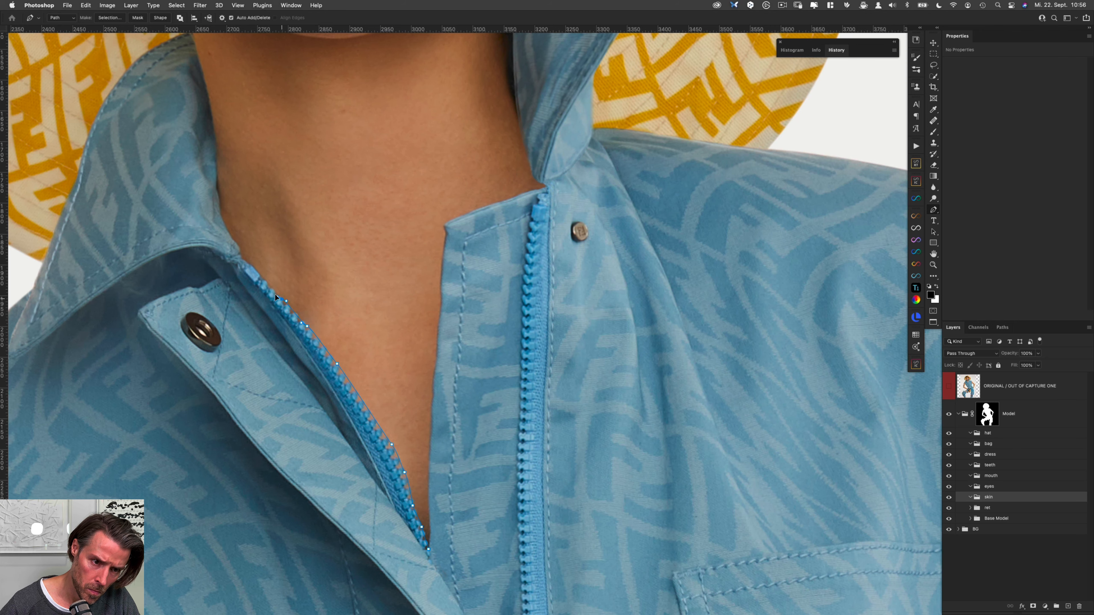
left_click_drag(266, 281, 261, 276)
left_click(254, 248, "super")
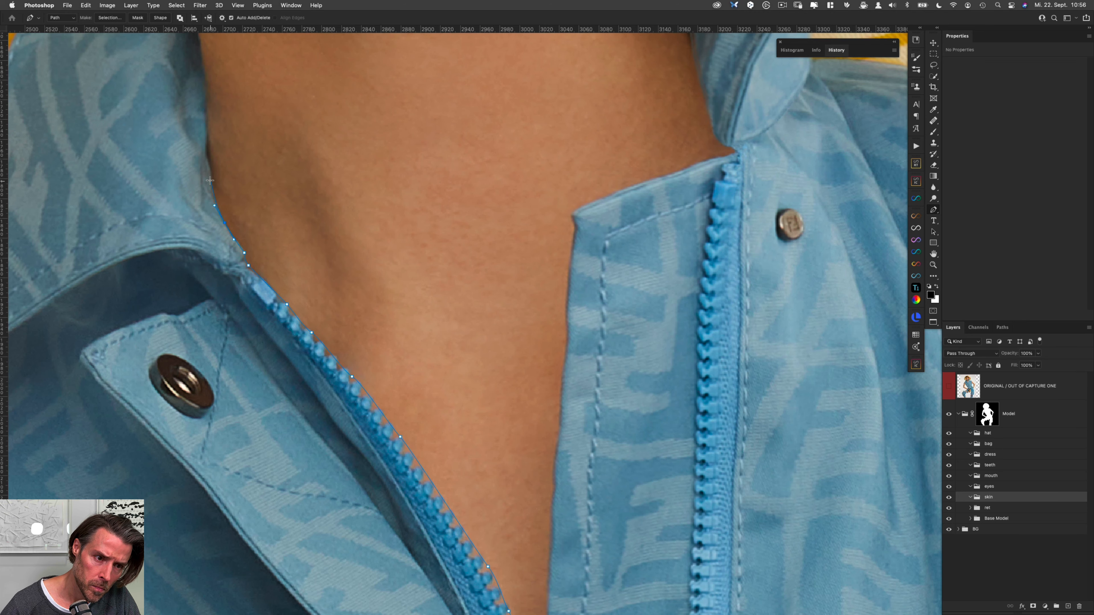
Trace the collar's inner edge, the side of the neck and the jawline up to the earlobe on the picture's left side.
left_click_drag(196, 85, 242, 289)
left_click_drag(240, 211, 273, 324)
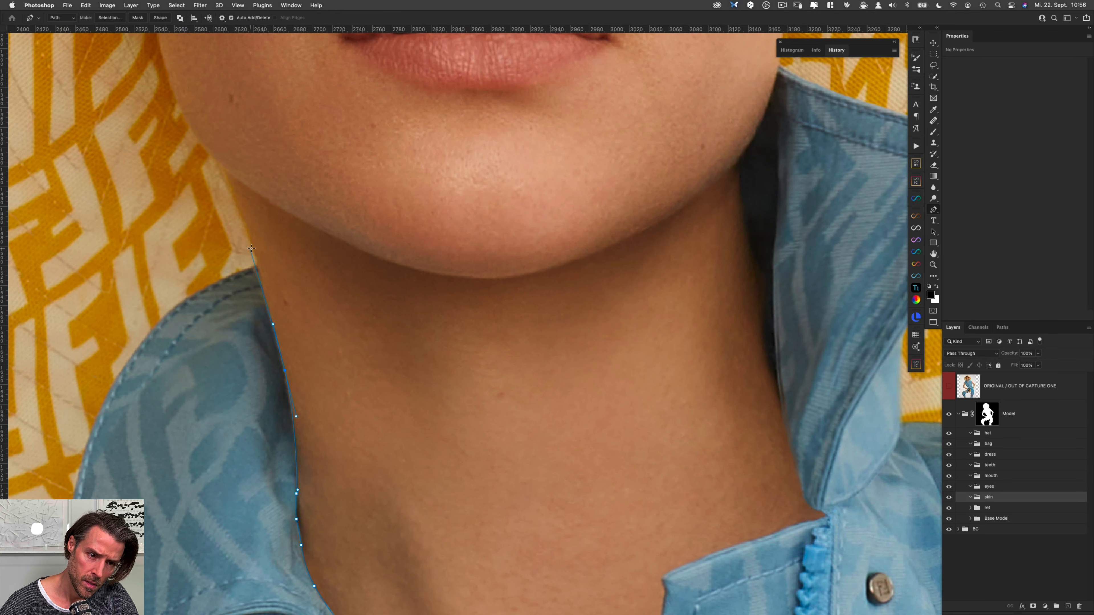
left_click_drag(202, 127, 262, 284)
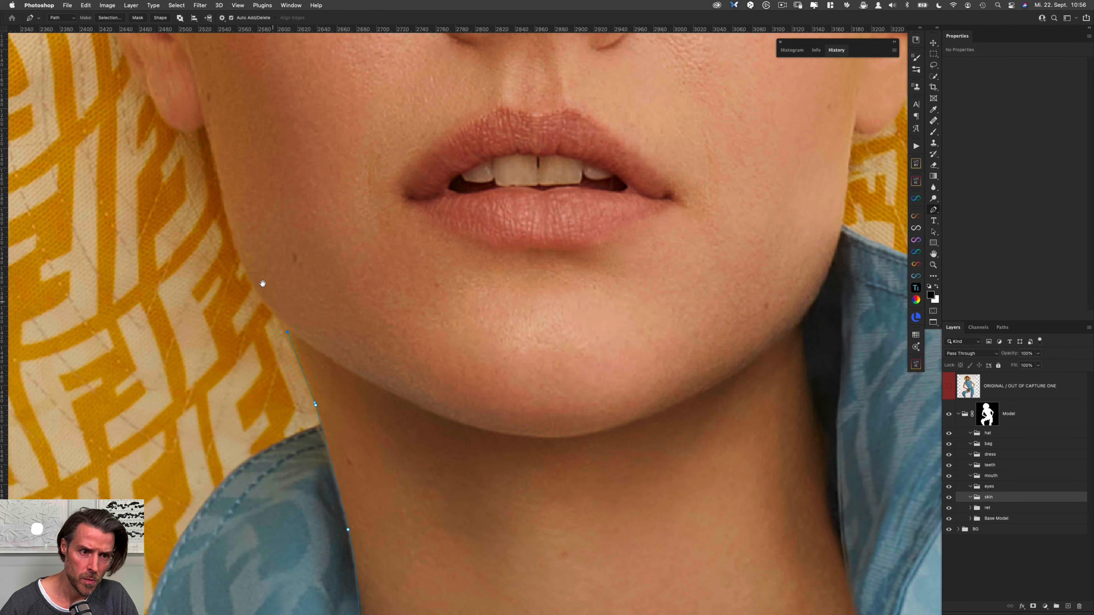
left_click_drag(254, 230, 272, 319)
left_click(297, 385, "ctrl")
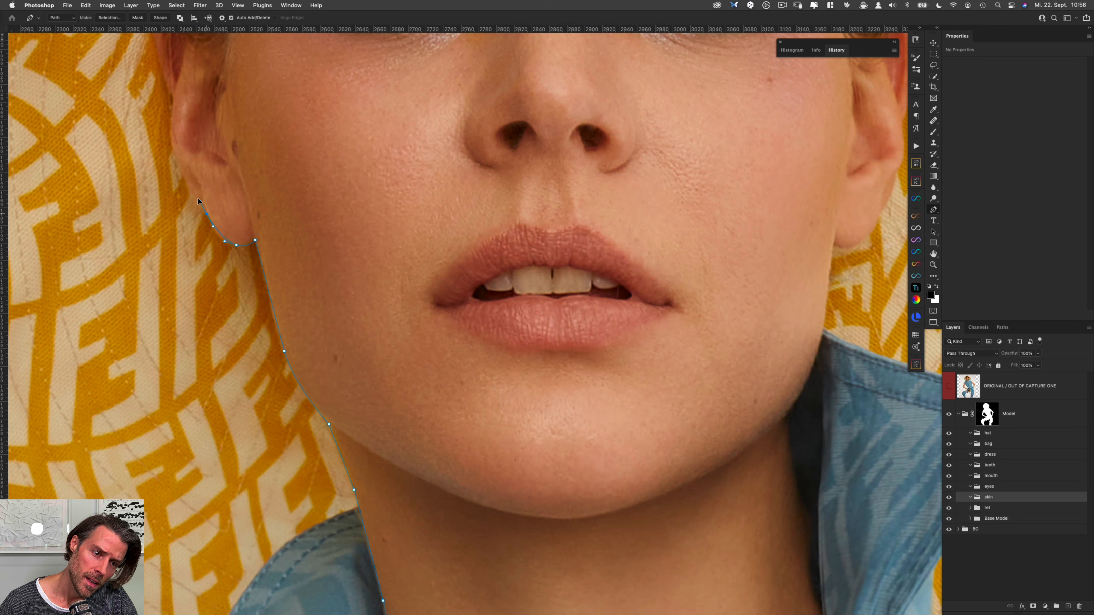
Trace the ear's outer contour to its tip and return along the hair covering its front to the temple.
left_click_drag(175, 160, 168, 146)
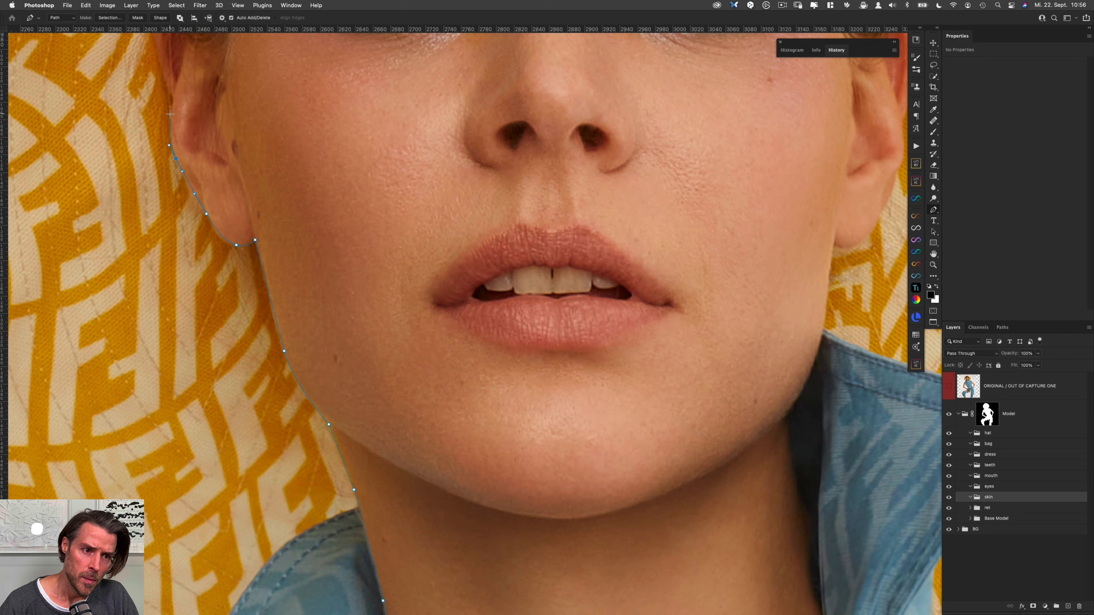
left_click_drag(177, 89, 208, 257)
left_click_drag(187, 210, 192, 170)
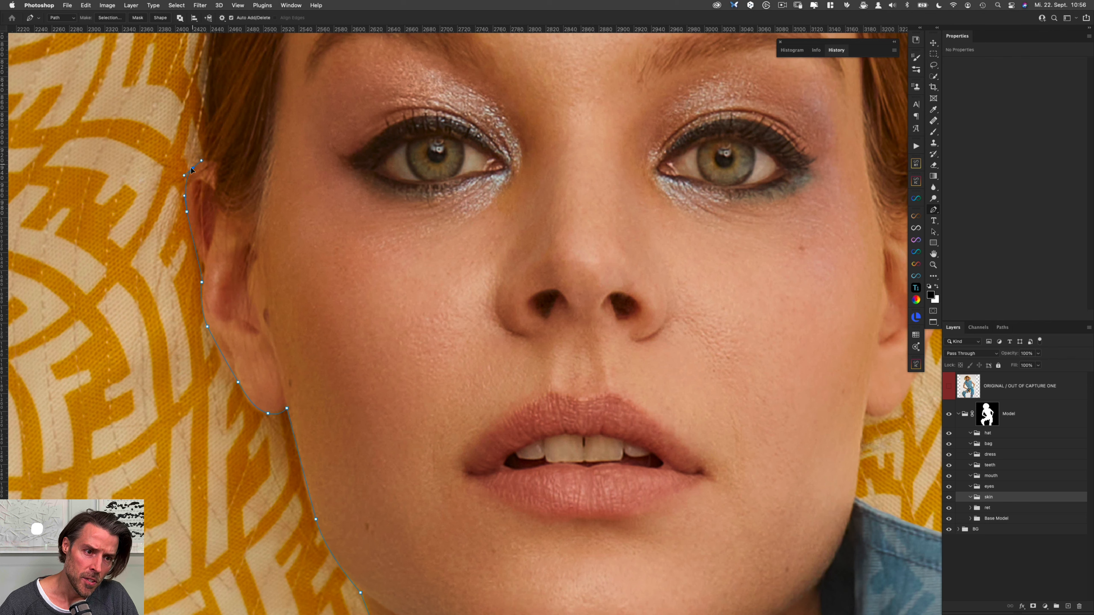
left_click(215, 163)
left_click(218, 198)
left_click(246, 239)
left_click(254, 246)
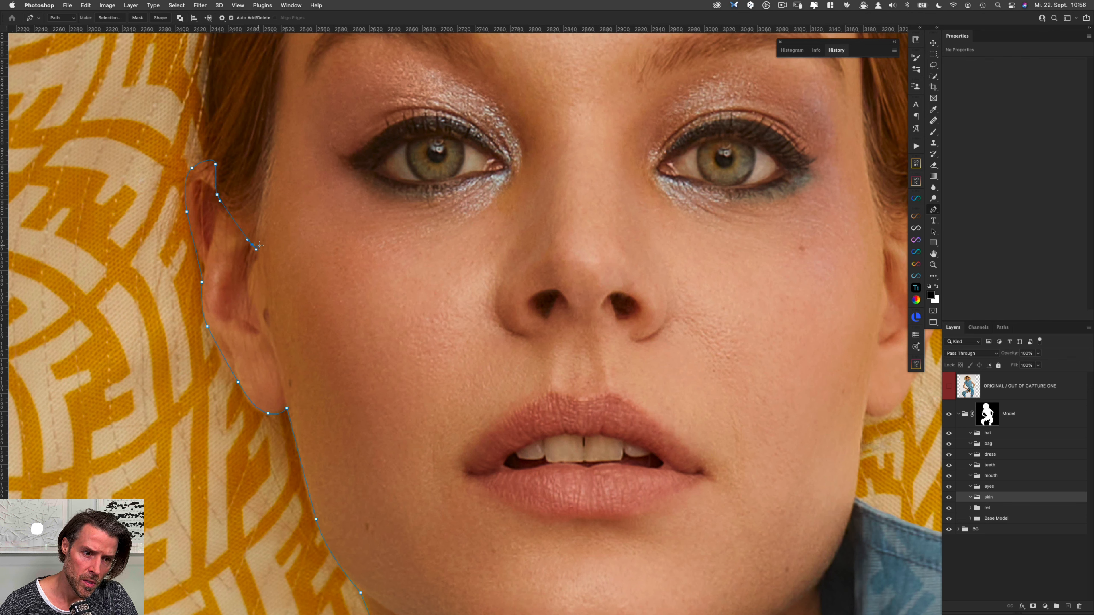
Follow the hairline from the temple up across the forehead, past the centre parting and onto its other side.
left_click(273, 136)
scroll(270, 191, "up", 5)
left_click_drag(290, 198, 331, 157)
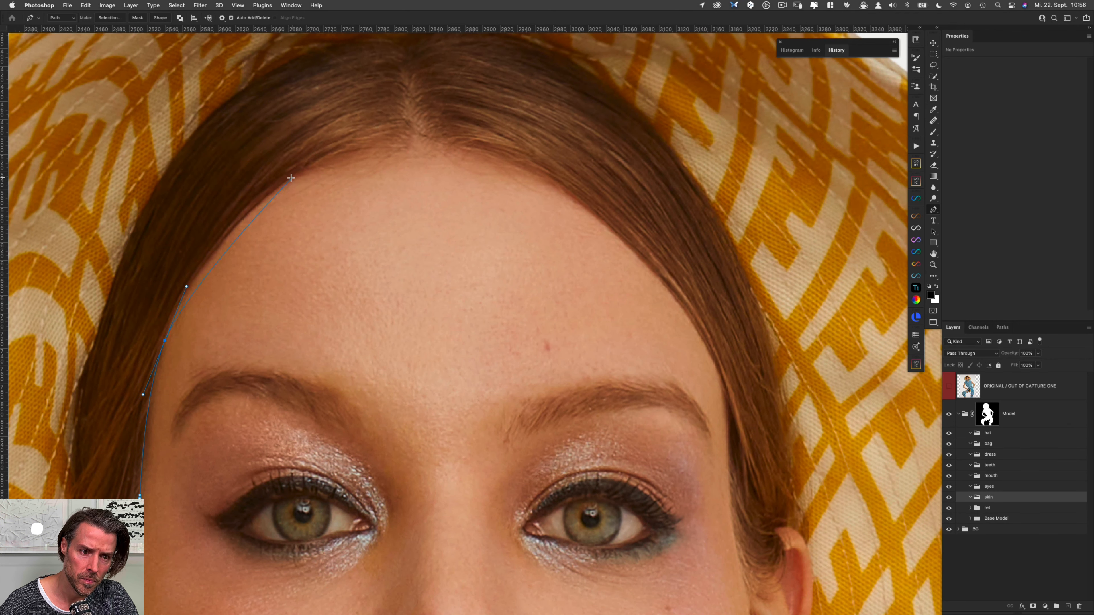
left_click(427, 141)
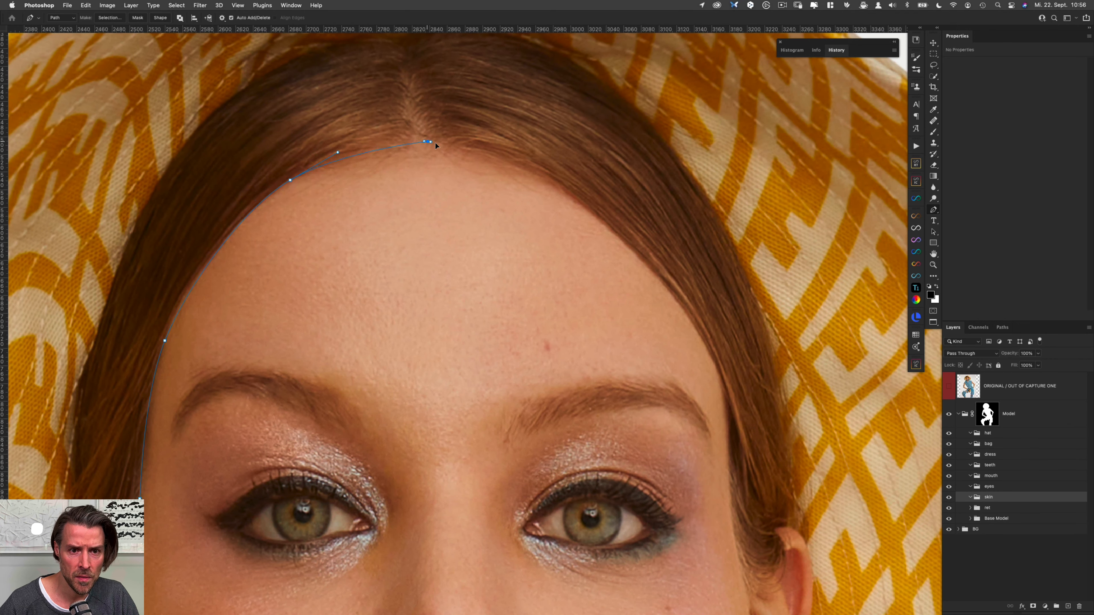
left_click(567, 195)
left_click_drag(588, 213, 588, 212)
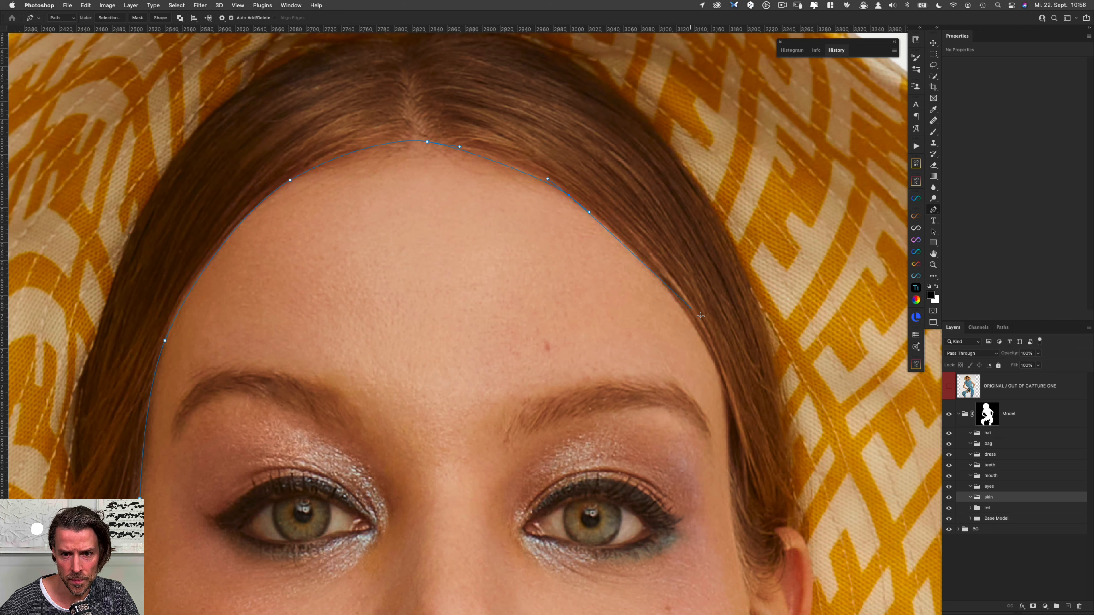
Trace the hairline down the opposite temple and around the hair strands in front of the ear.
left_click_drag(693, 323, 712, 360)
left_click_drag(737, 404, 612, 184)
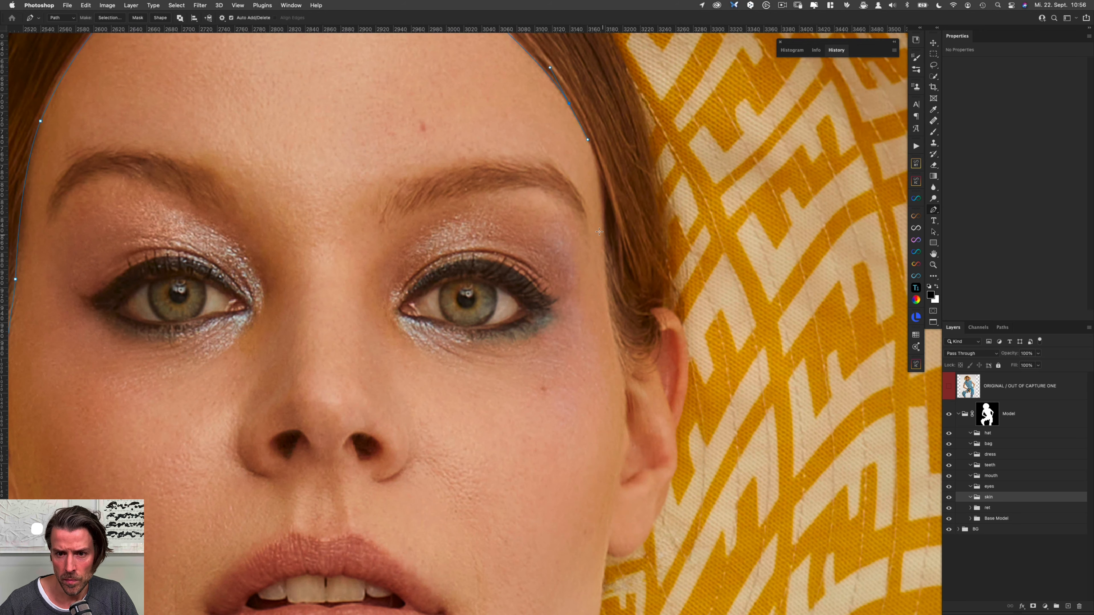
left_click_drag(604, 223, 606, 277)
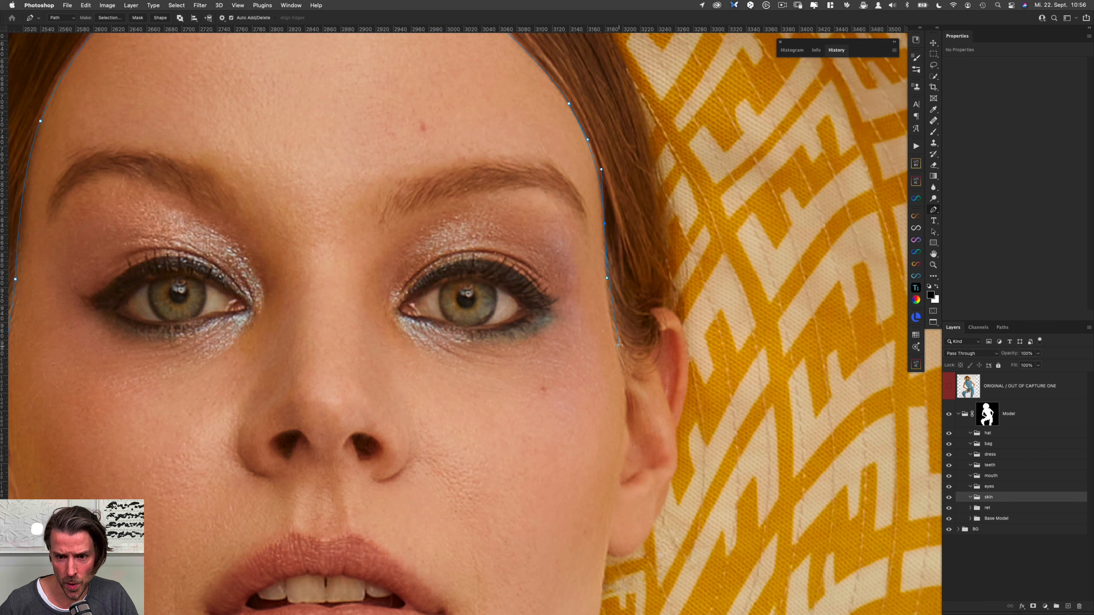
left_click_drag(615, 345, 656, 344)
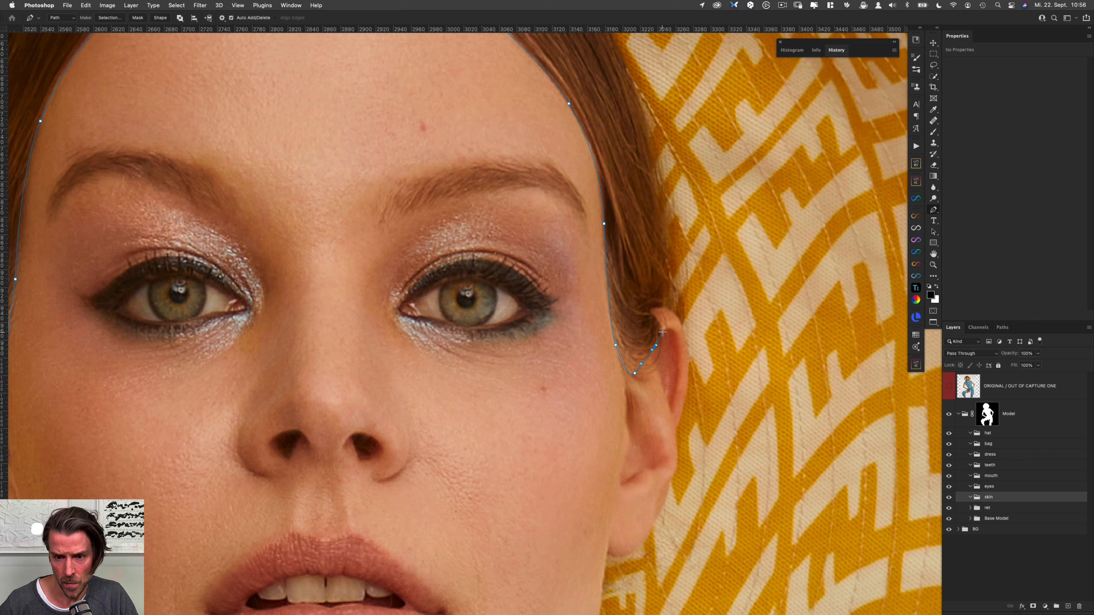
Trace around the outer contour of the ear on the picture's right side to its lobe and down the cheek to the collar.
left_click(655, 314)
left_click_drag(662, 307, 689, 353)
left_click(681, 317)
left_click(690, 355)
left_click_drag(684, 401, 681, 420)
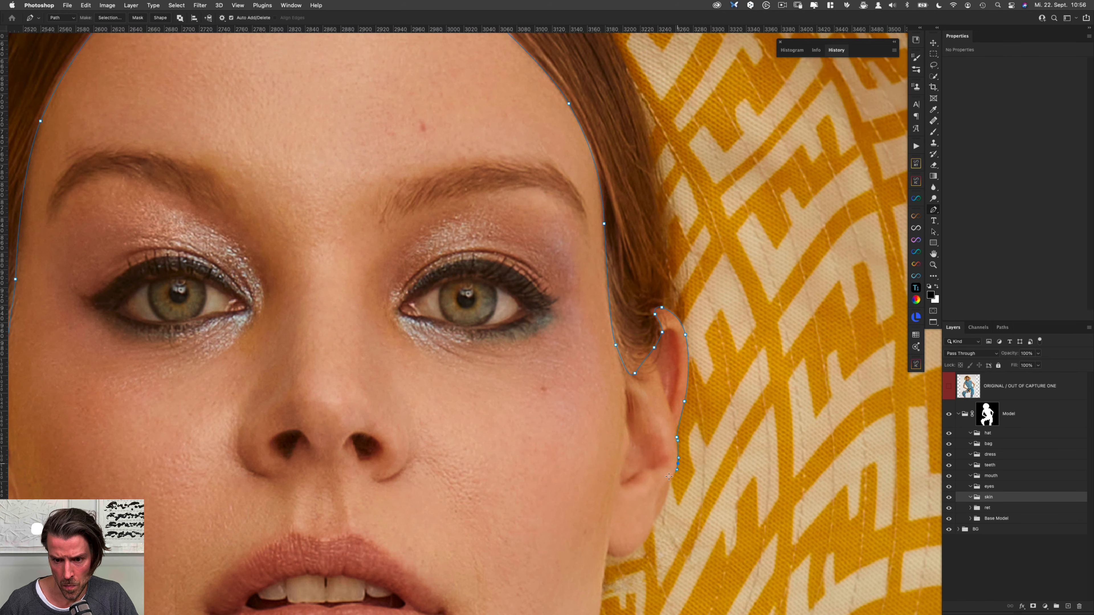
left_click_drag(654, 519, 544, 336)
key("space")
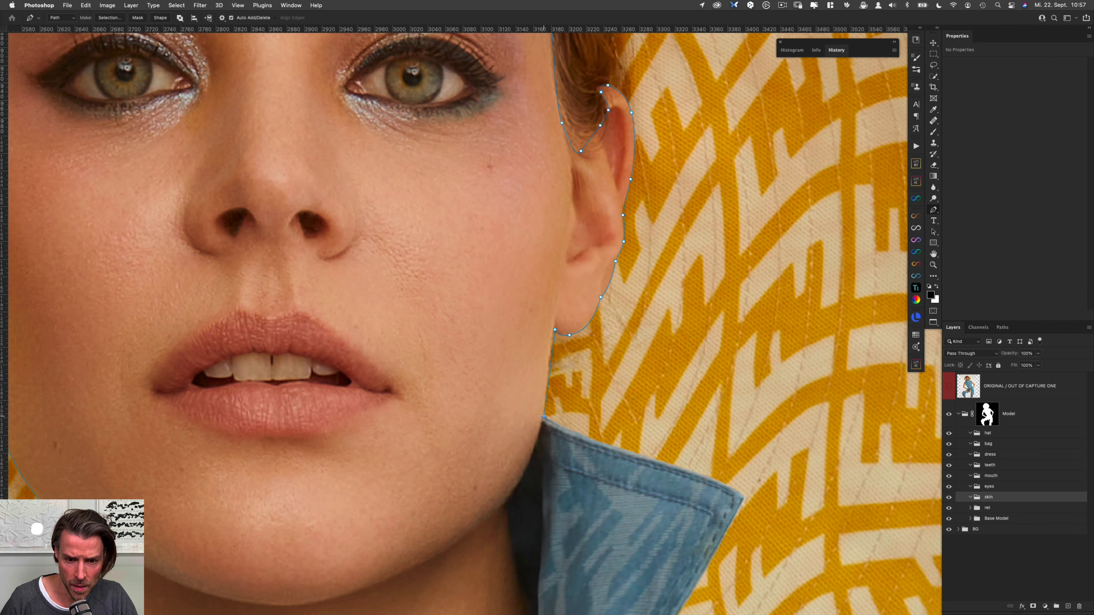
Refine the path along the cheek between the earlobe and the collar edge, and undo the last stray change.
left_click_drag(540, 432, 542, 432)
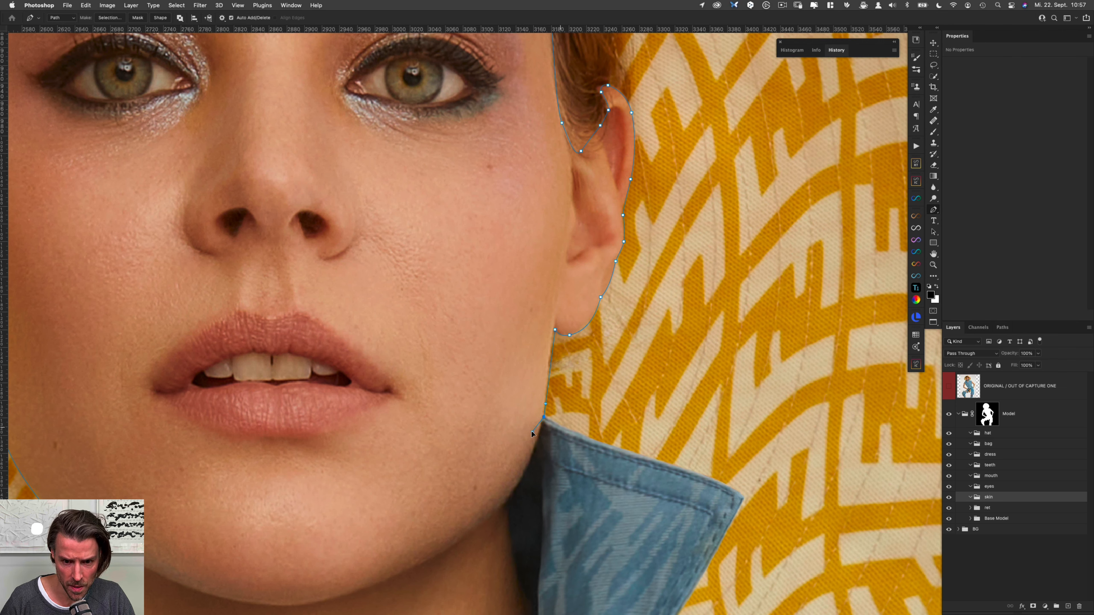
left_click(546, 403)
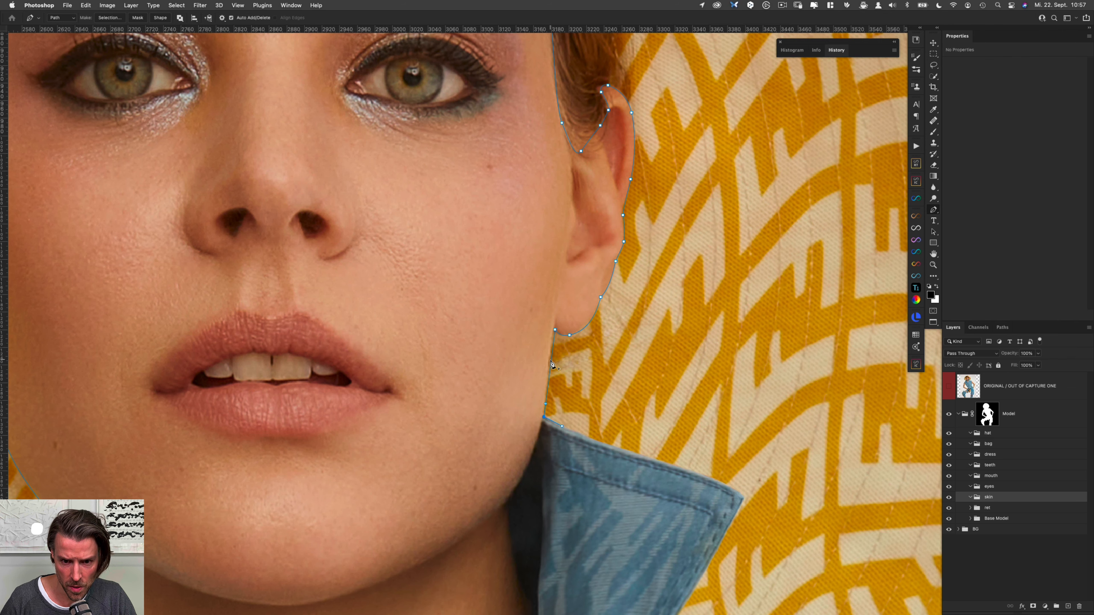
left_click_drag(551, 363, 549, 358)
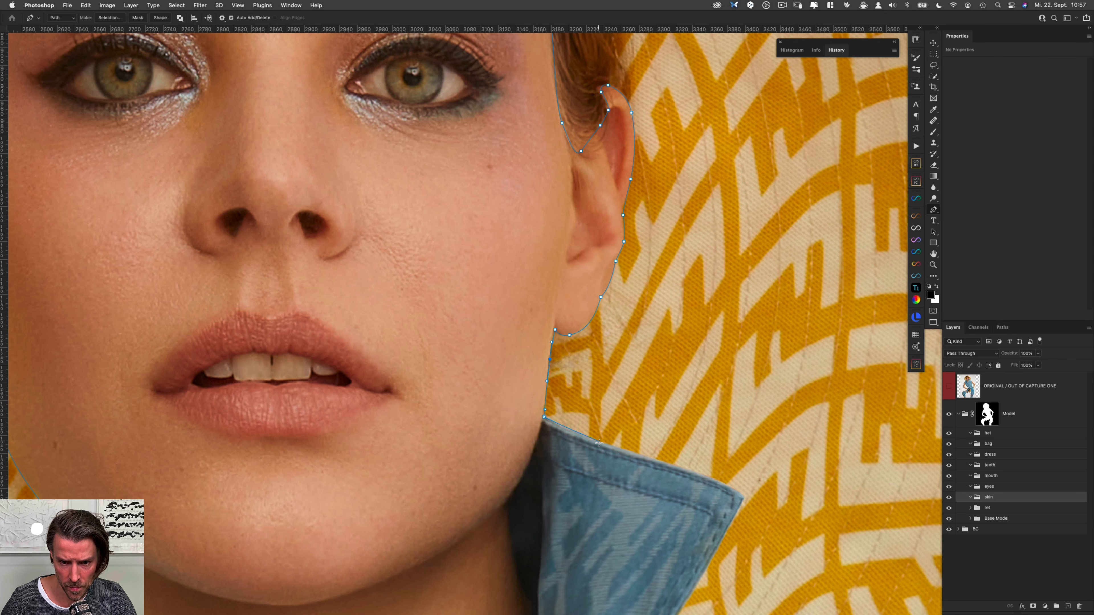
left_click_drag(602, 442, 616, 449)
key("super+z")
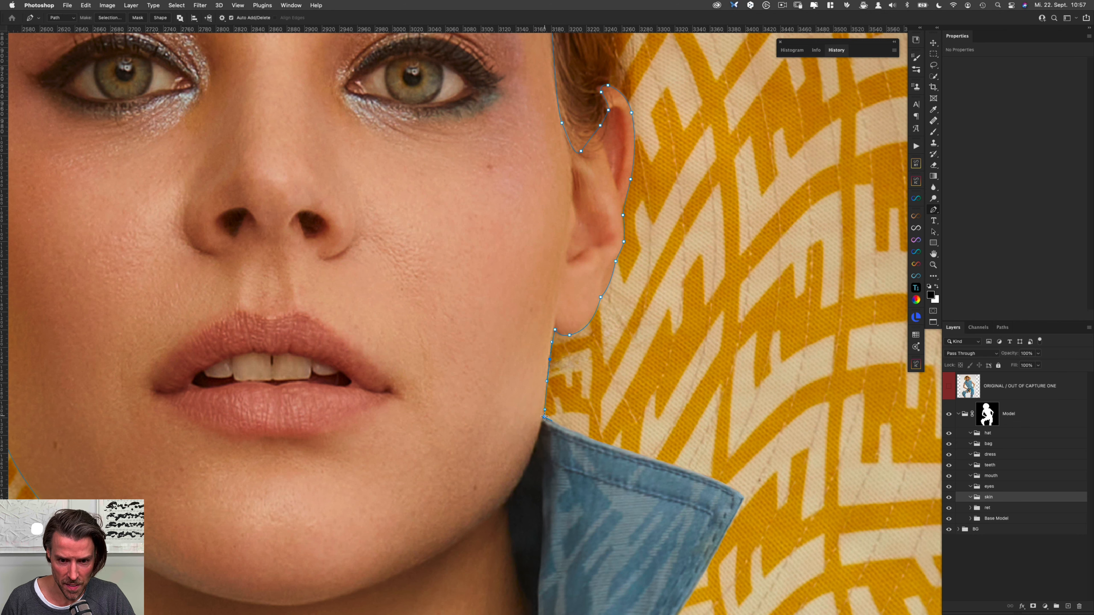
Continue the skin path from the cheek along the jaw edge and down the neck beside the raised collar to the collar's base.
left_click(525, 470)
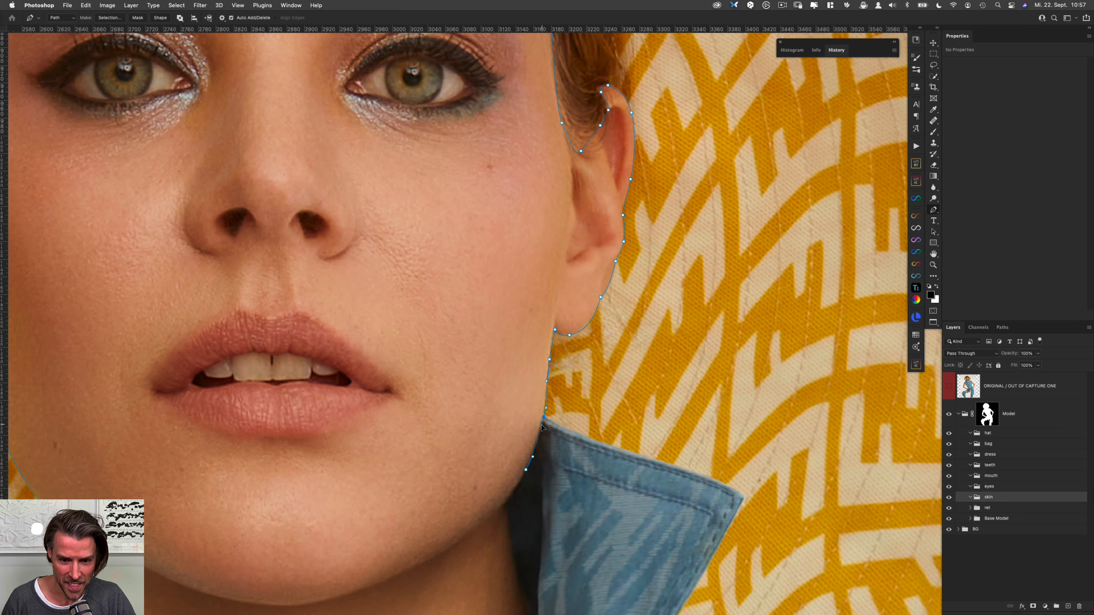
scroll(543, 425, "down", 5)
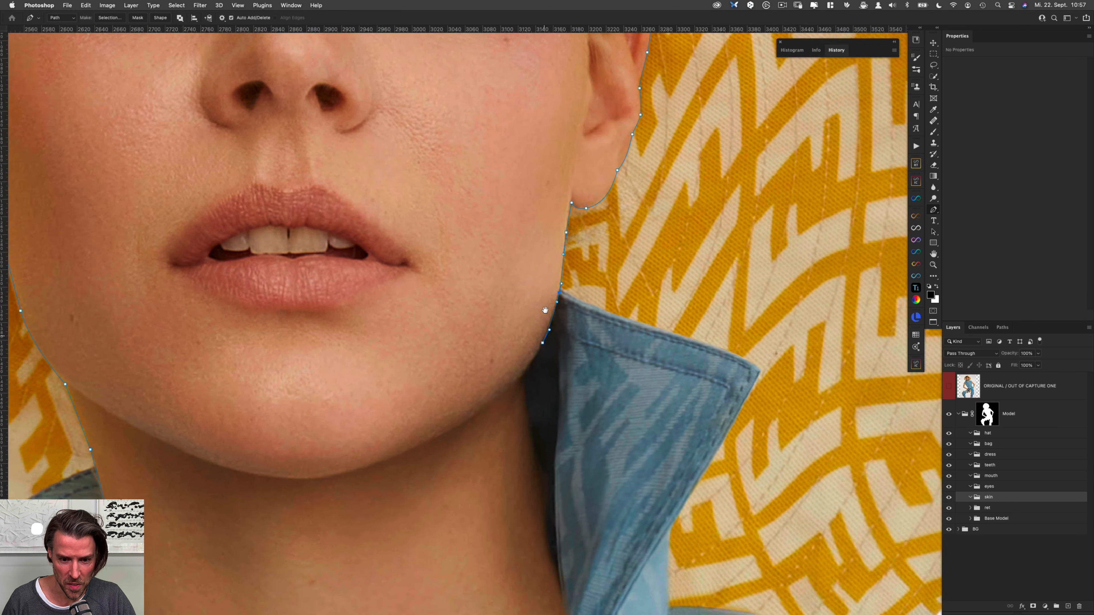
left_click_drag(557, 528, 566, 549)
scroll(566, 555, "down", 8)
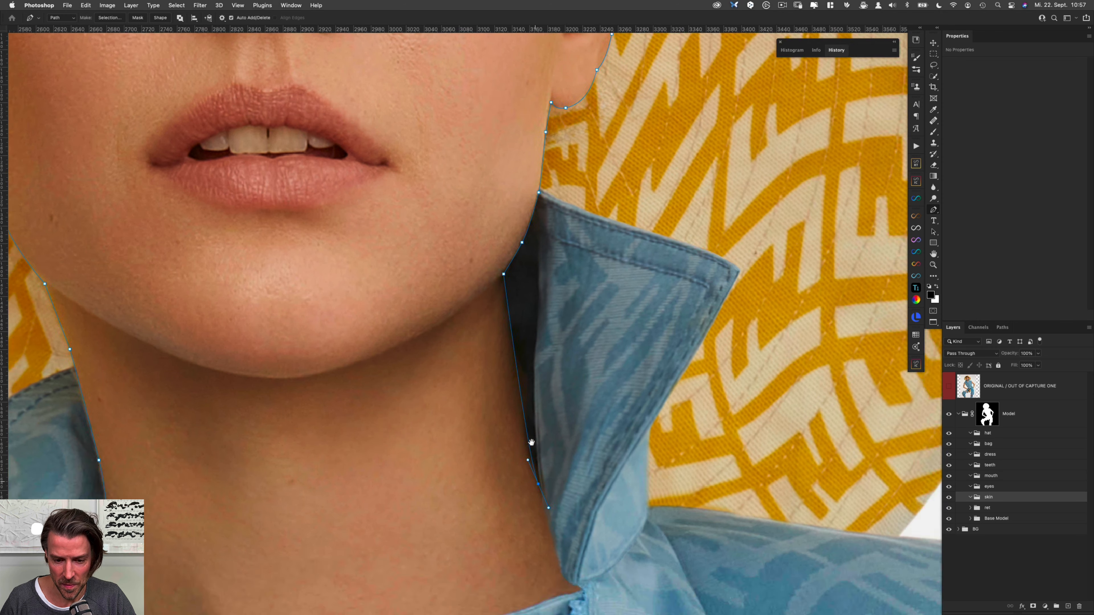
left_click_drag(524, 301, 525, 309)
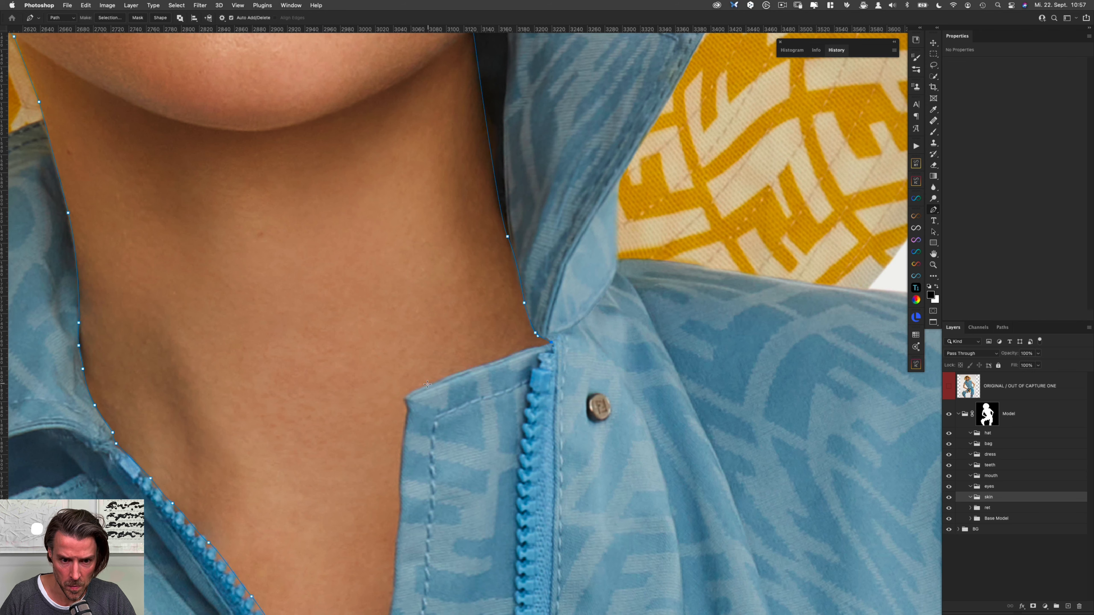
Trace the top edge of the front placket and its inner edge down to the neckline's lowest point, closing the face and neck path.
left_click_drag(477, 367, 466, 370)
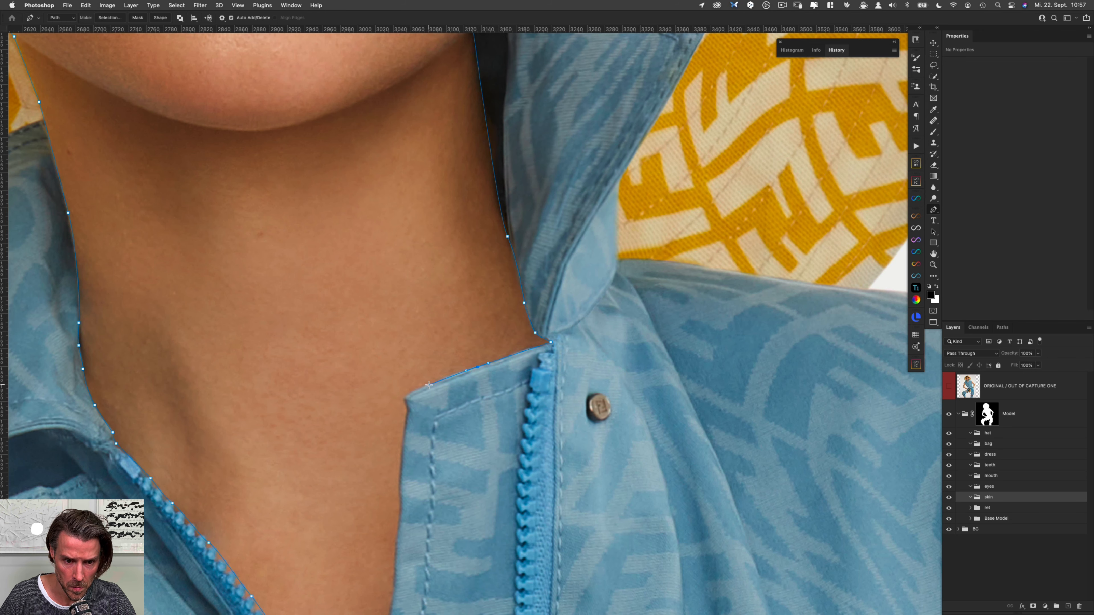
left_click_drag(405, 396, 404, 399)
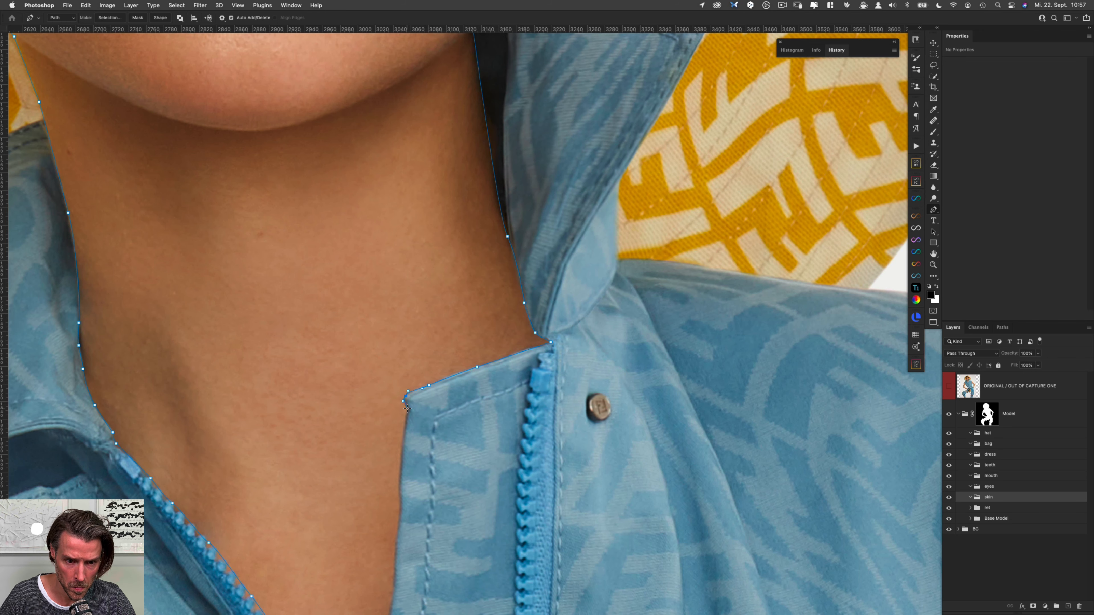
left_click_drag(411, 447, 421, 235)
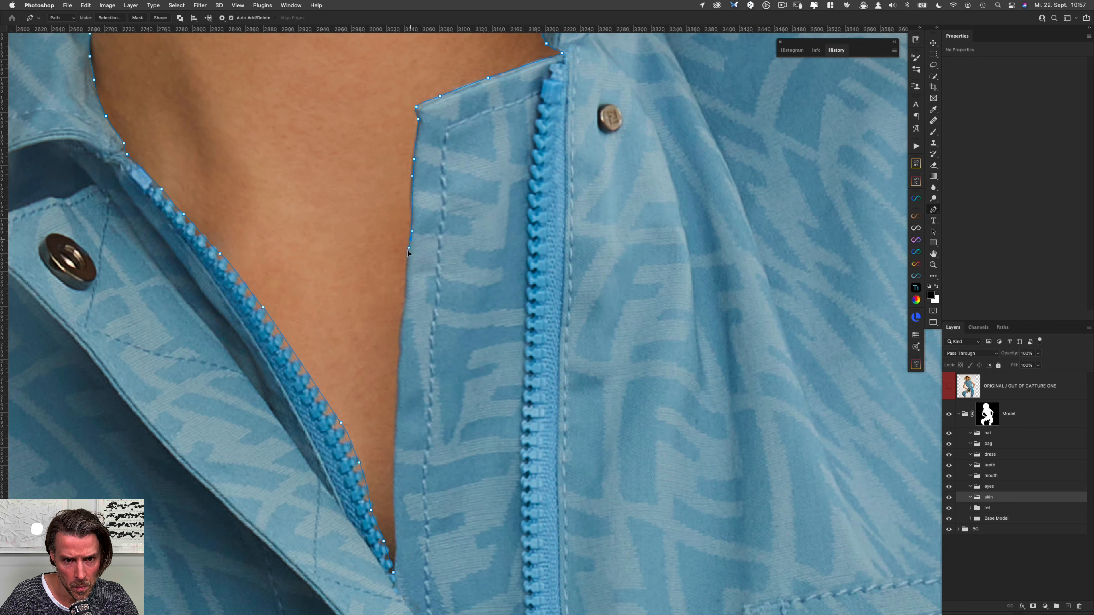
left_click_drag(406, 301, 405, 311)
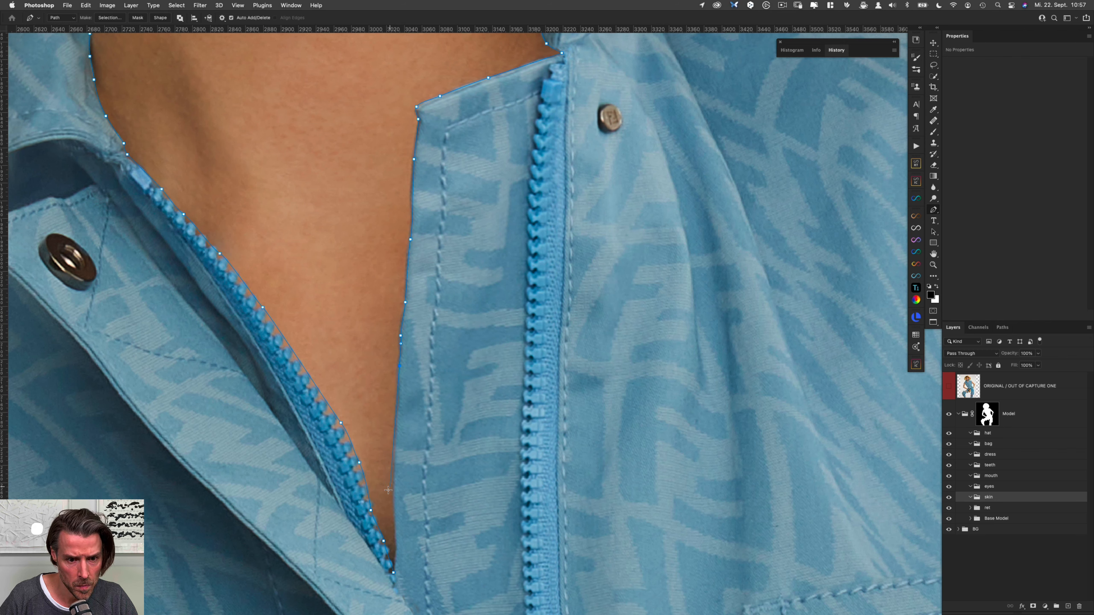
left_click_drag(395, 456, 396, 466)
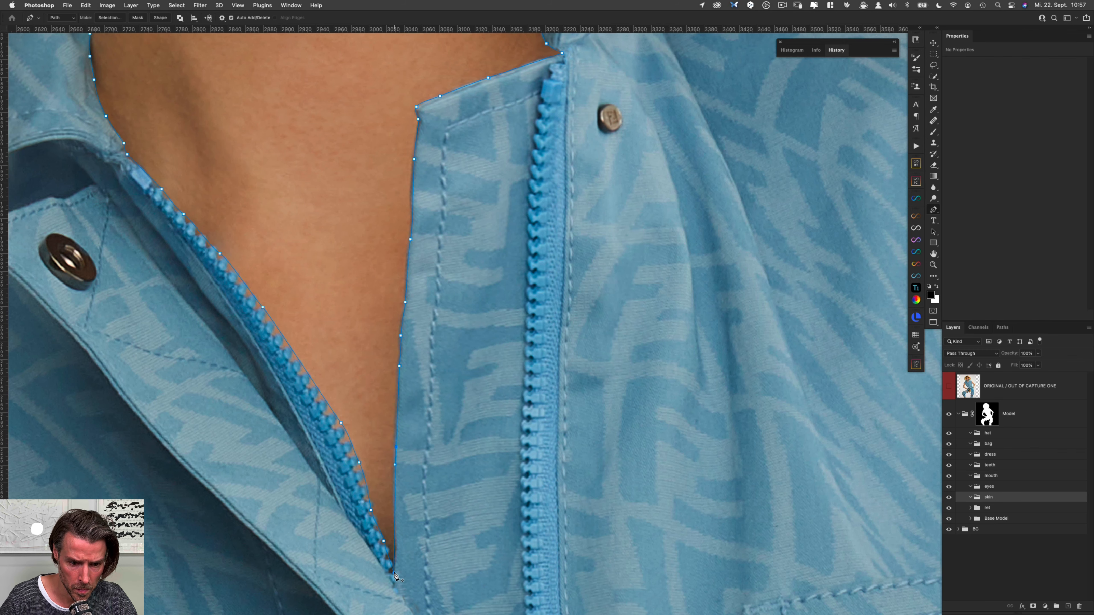
left_click_drag(394, 516, 397, 545)
Rename the work path as "skin".
left_click_drag(439, 408, 413, 401)
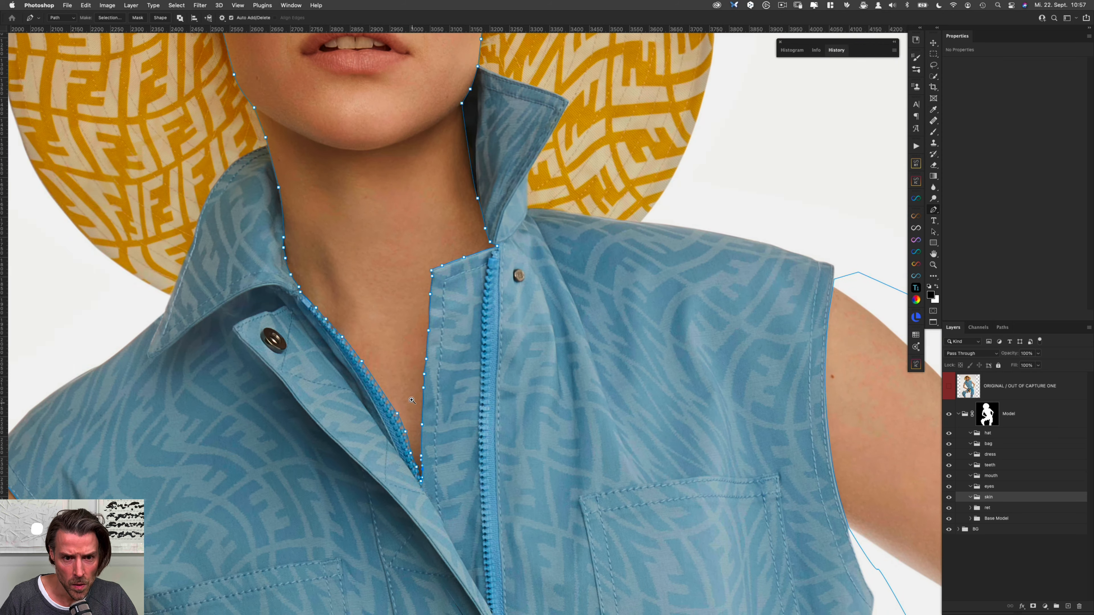
left_click_drag(359, 290, 413, 479)
left_click_drag(402, 260, 417, 385)
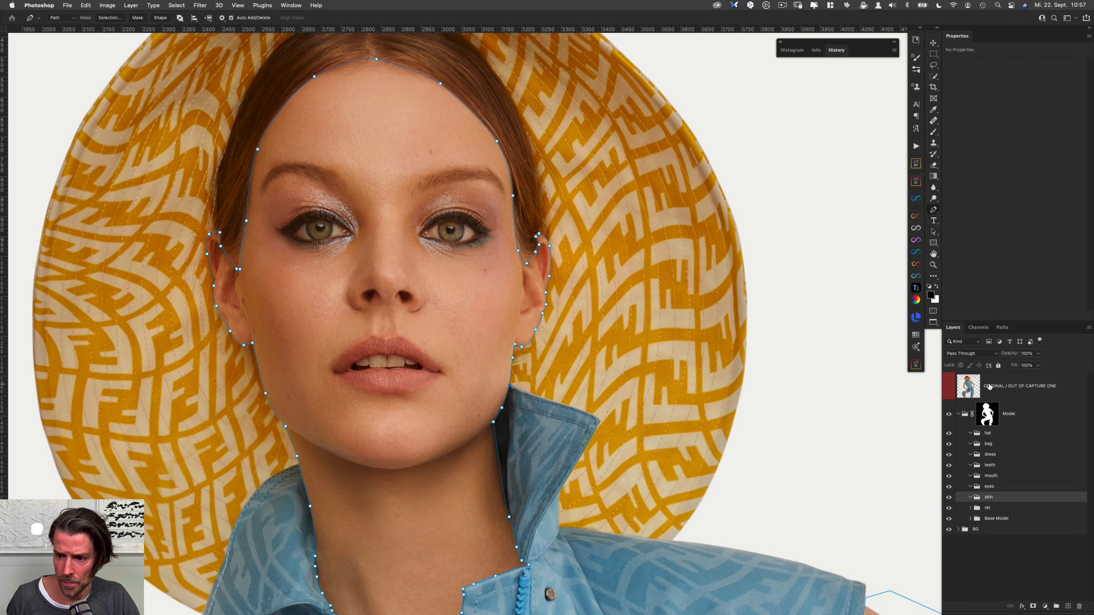
left_click(1003, 327)
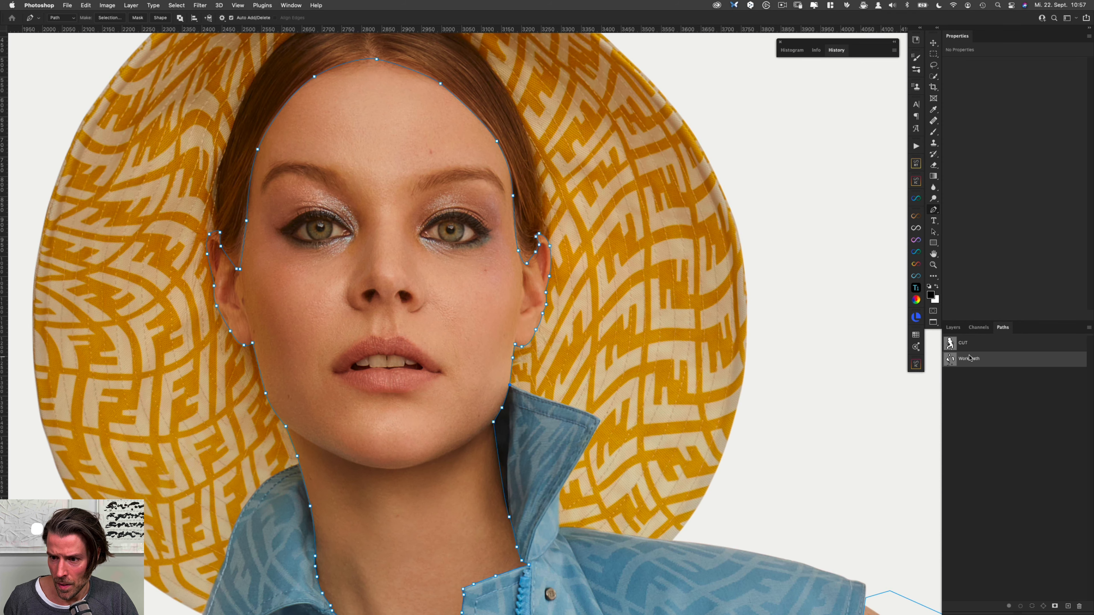
double_click(972, 359)
type("skin")
key("Return")
left_click_drag(547, 322, 518, 339)
left_click_drag(576, 410, 473, 261)
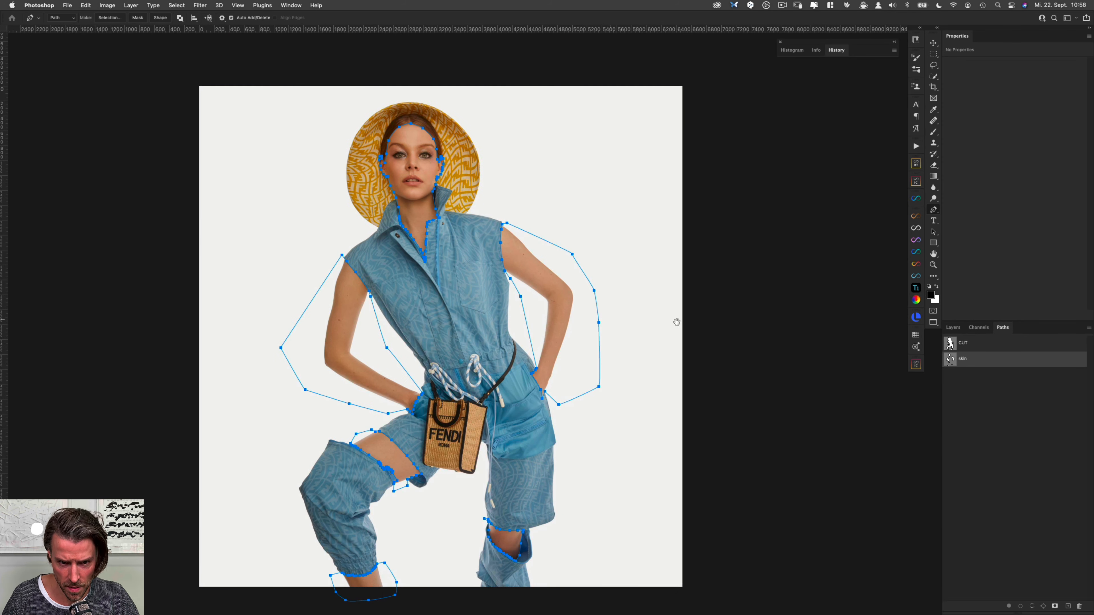
Load the skin path as a selection and add it as a layer mask to the skin group.
left_click(949, 359, "super")
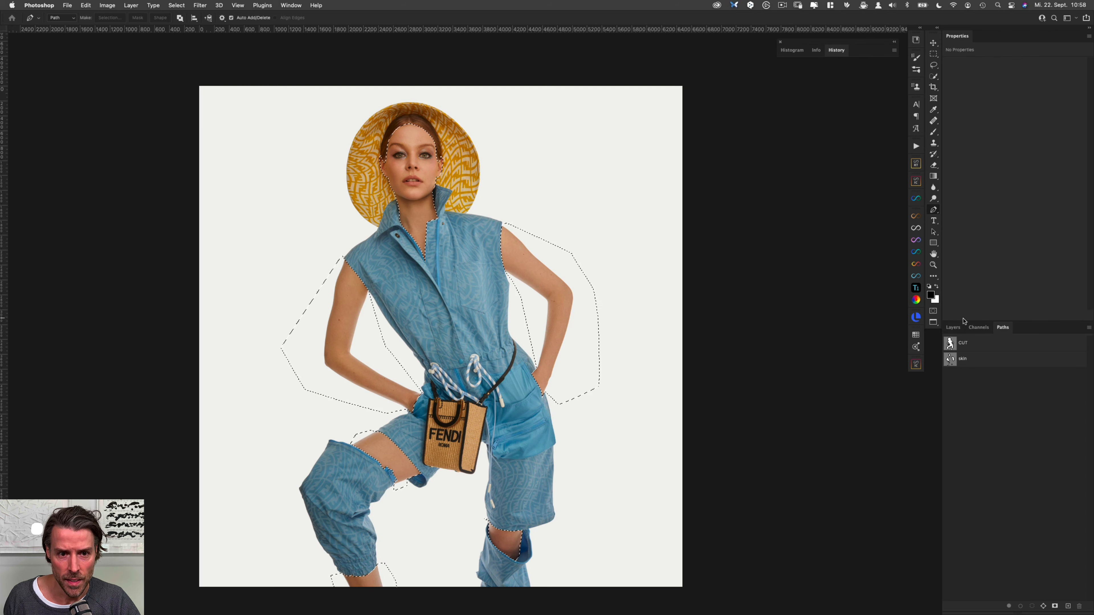
left_click(953, 328)
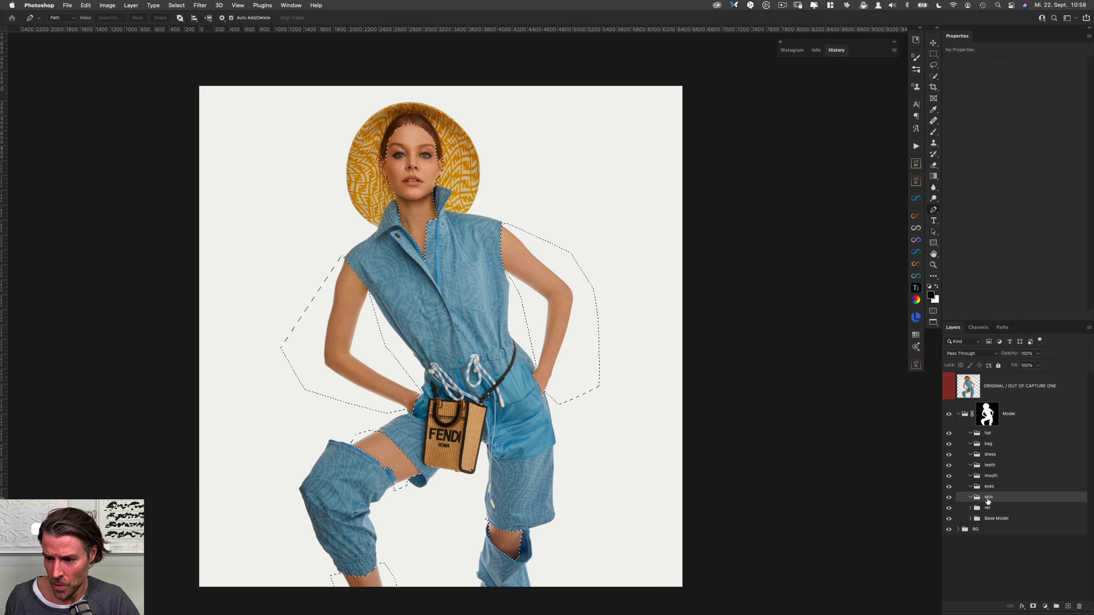
left_click(1032, 606)
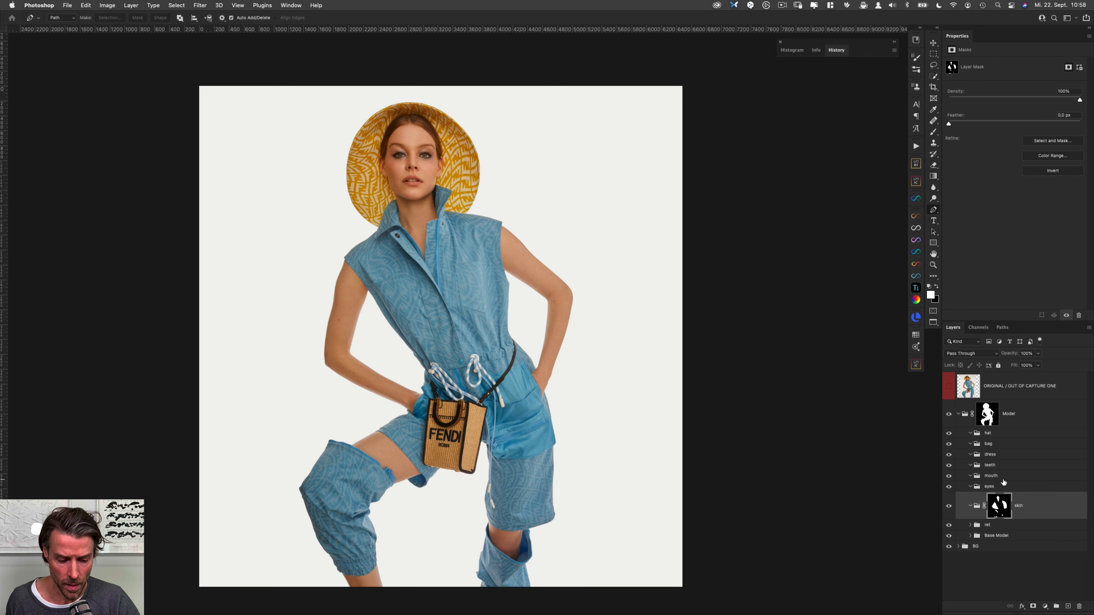
Show the skin group's mask on its own and soften its edges with an enlarged Blur tool brush at 30% strength, then return to the image.
left_click(998, 506, "alt")
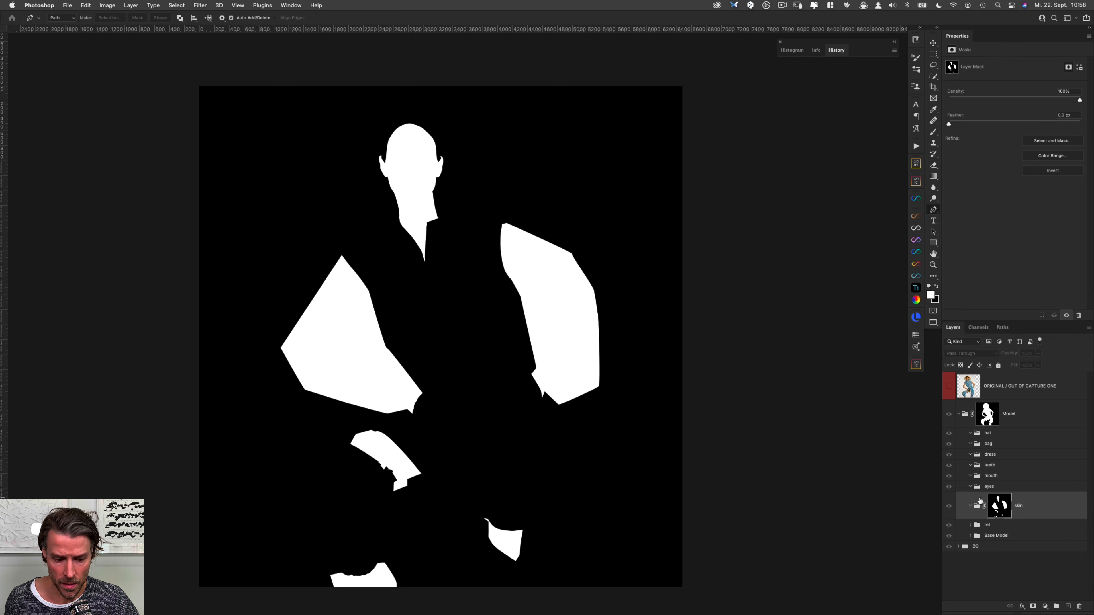
key("r")
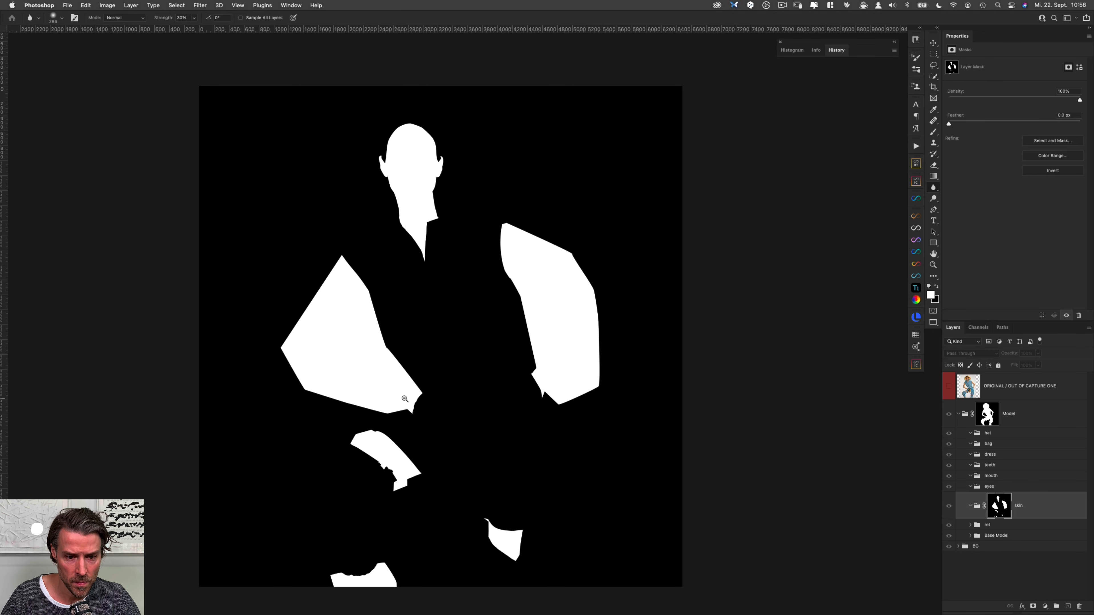
scroll(401, 398, "up", 5)
left_click_drag(322, 142, 329, 142, "ctrl+alt")
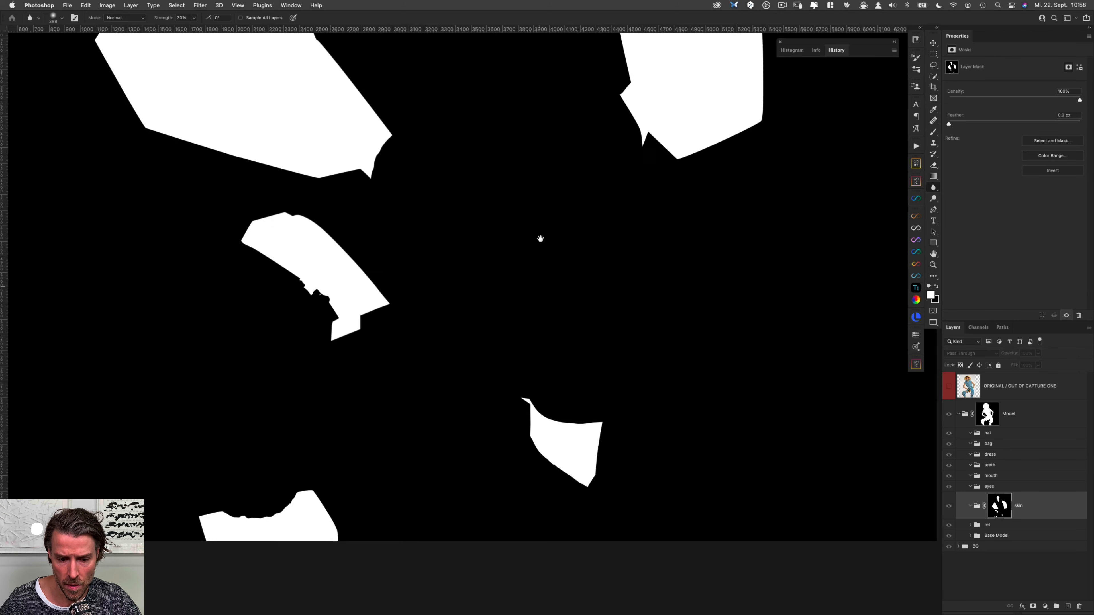
scroll(432, 580, "down", 10)
scroll(431, 580, "right", 4)
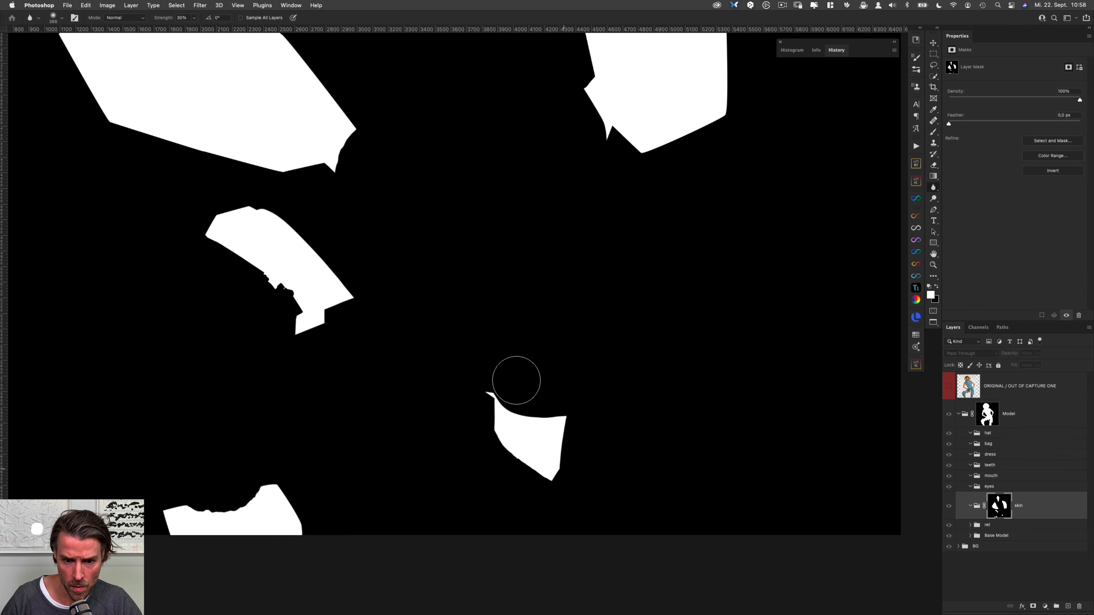
scroll(532, 386, "up", 12)
scroll(532, 386, "right", 5)
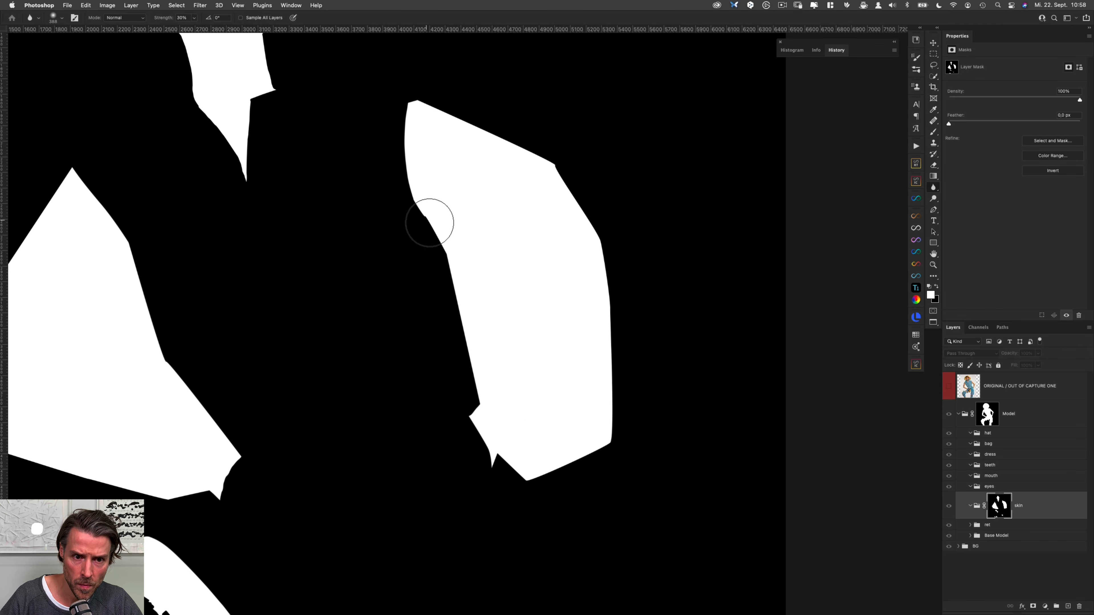
scroll(339, 266, "up", 10)
scroll(339, 266, "left", 4)
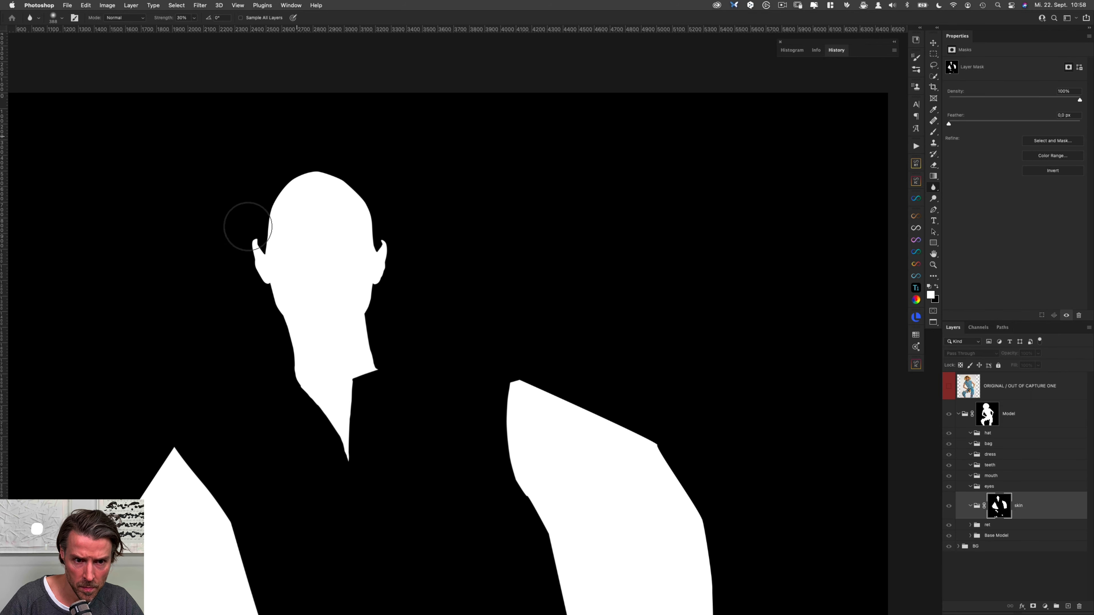
left_click(1002, 503, "alt")
Select the eyes group and draw a closed pen path around the visible eyeball on the picture's left side, adjusting its upper lid curve.
left_click(989, 487)
key("p")
left_click(242, 276)
left_click_drag(308, 243, 332, 244)
left_click(370, 268)
left_click_drag(360, 281, 315, 292)
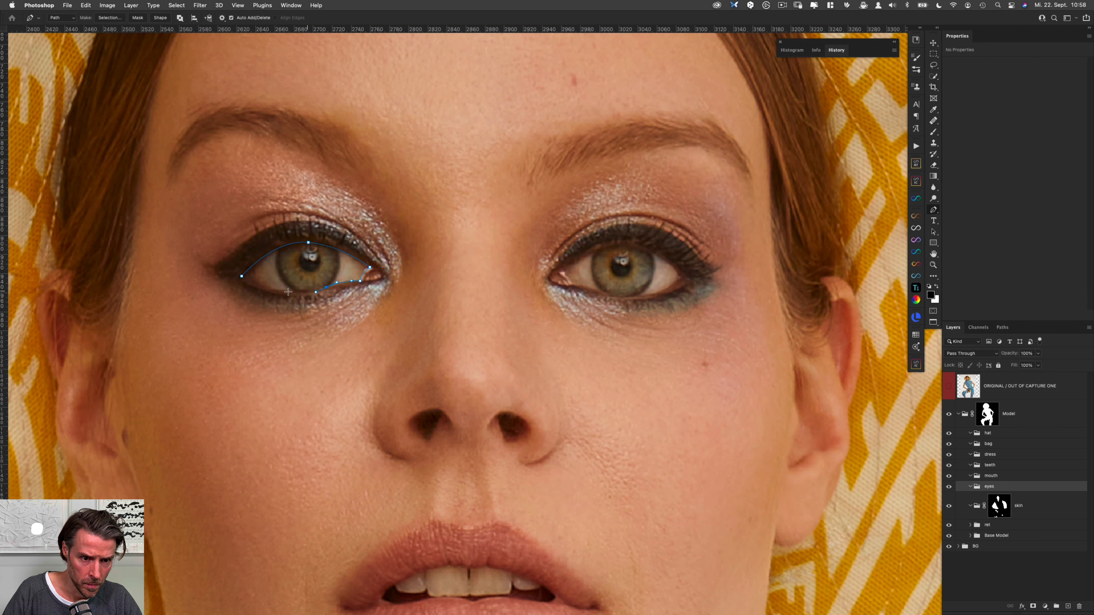
left_click_drag(240, 275, 217, 257)
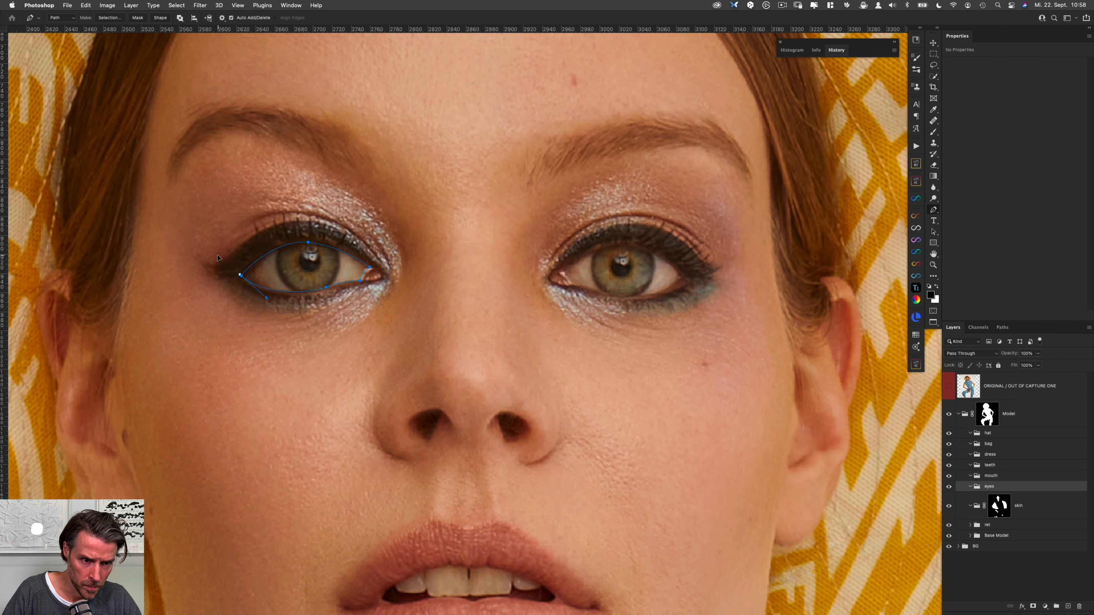
left_click(260, 260)
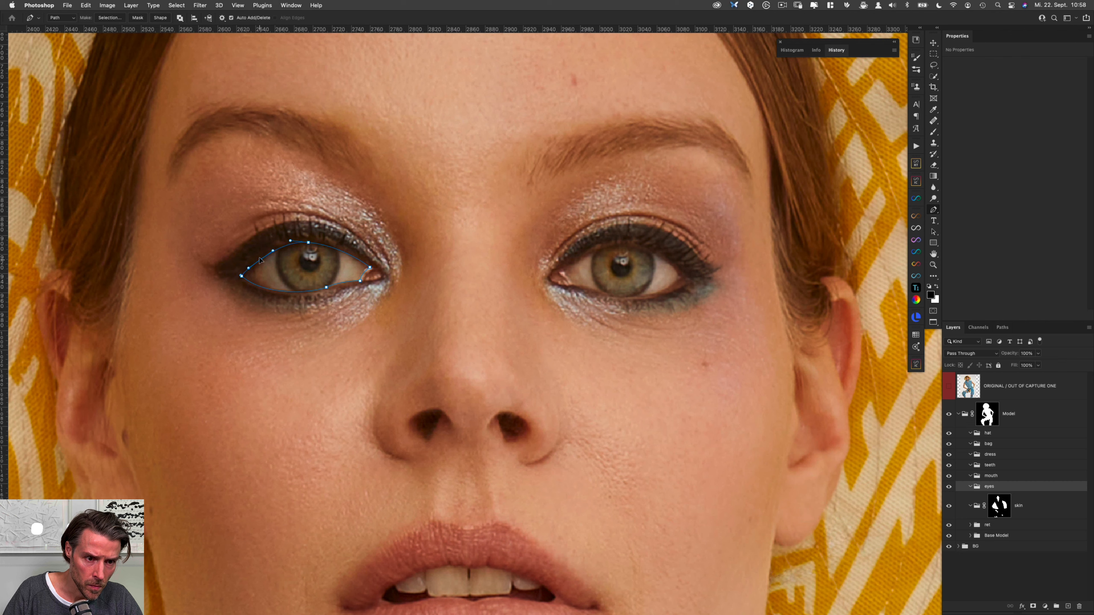
Draw a closed pen path around the visible eyeball on the picture's right side, from the inner corner along both lids.
left_click(563, 271)
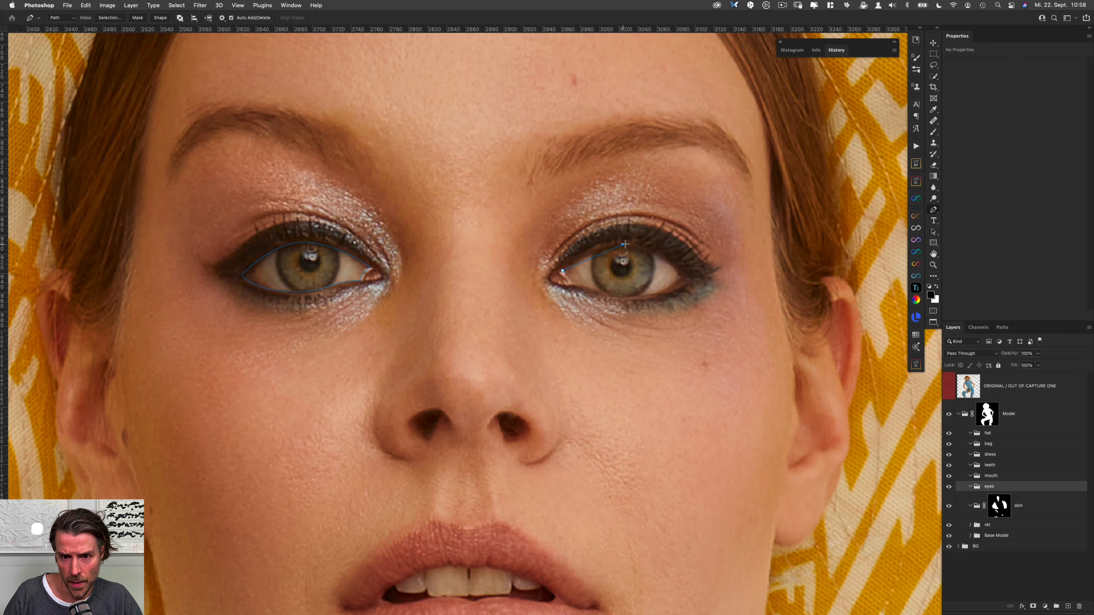
left_click_drag(624, 245, 645, 245)
left_click(676, 268)
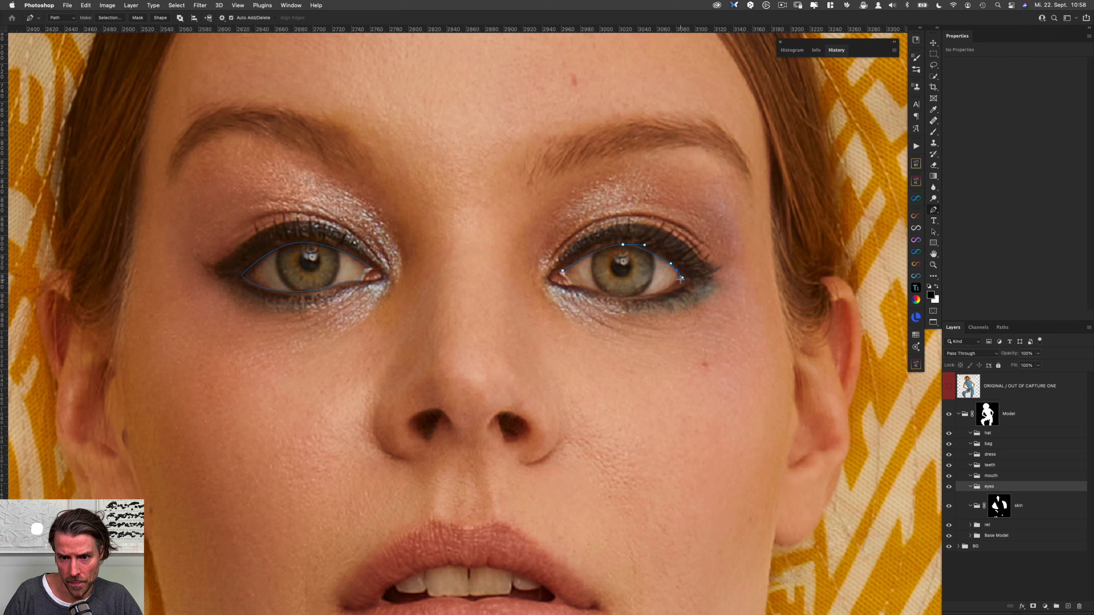
left_click(681, 278)
left_click_drag(624, 296, 602, 295)
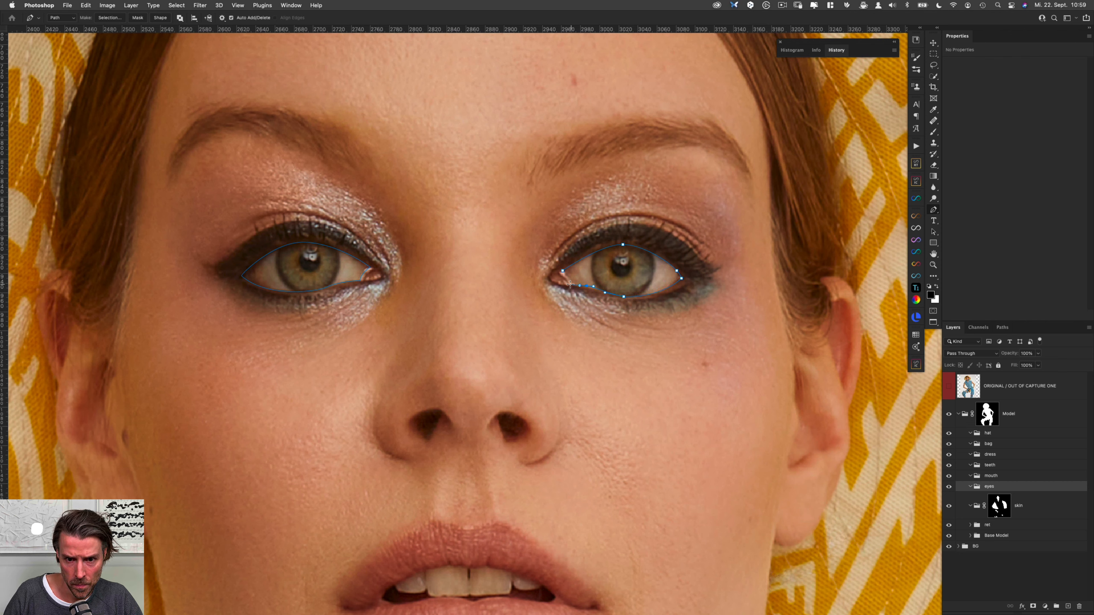
left_click(563, 272)
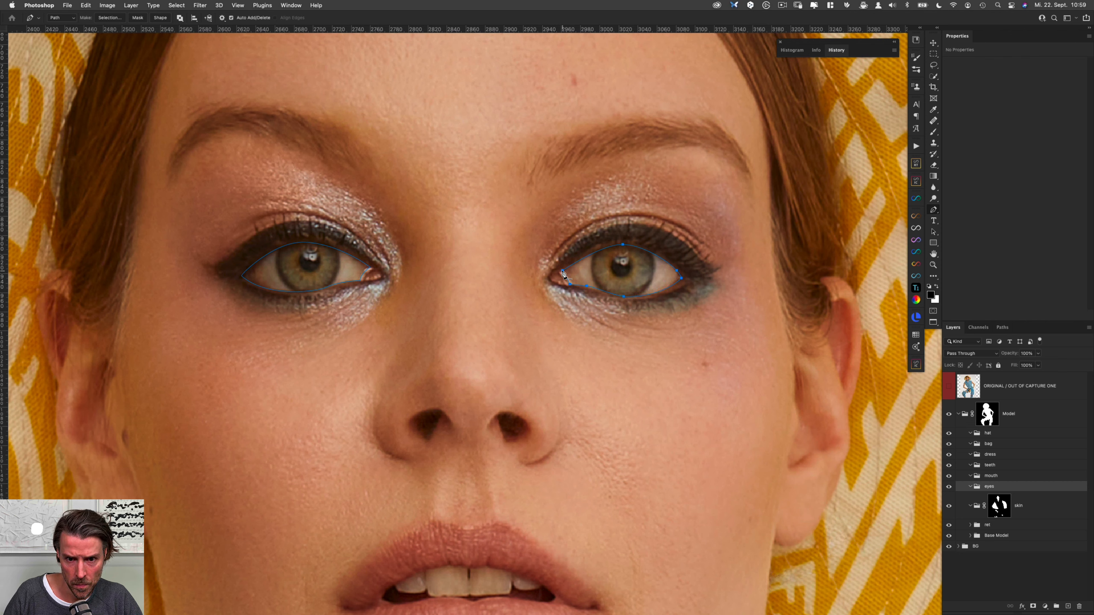
Rename the new work path as "eyes".
left_click(1003, 327)
double_click(969, 374)
type("eyes")
key("Return")
Load the eyes path as a selection, deselect the path, and add the selection as a layer mask to the eyes group.
left_click(950, 375, "super")
left_click(953, 328)
left_click(1002, 328)
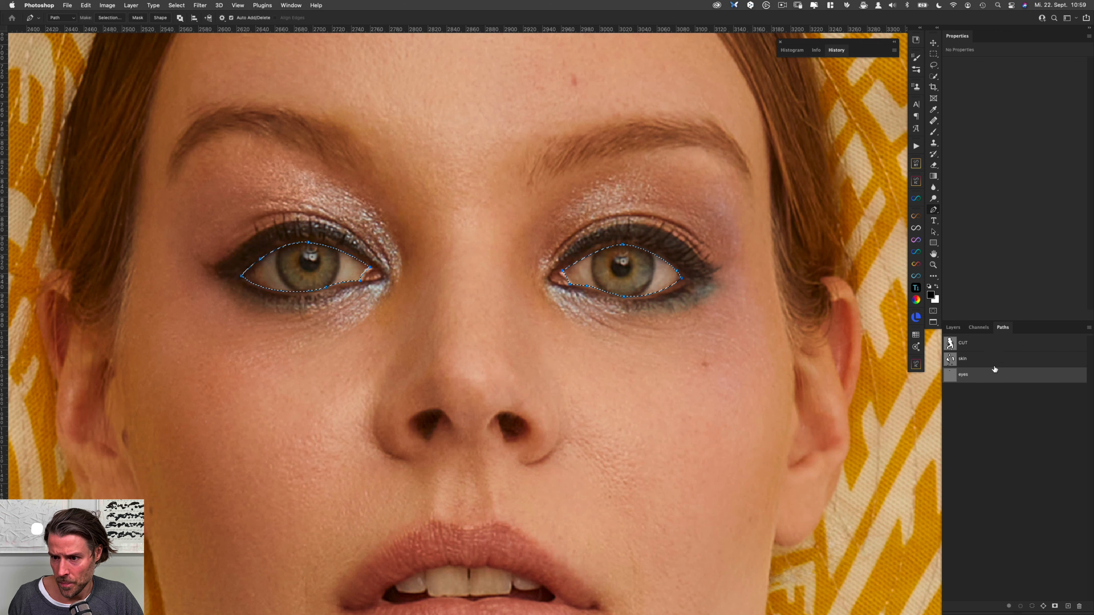
left_click(995, 407)
left_click(958, 330)
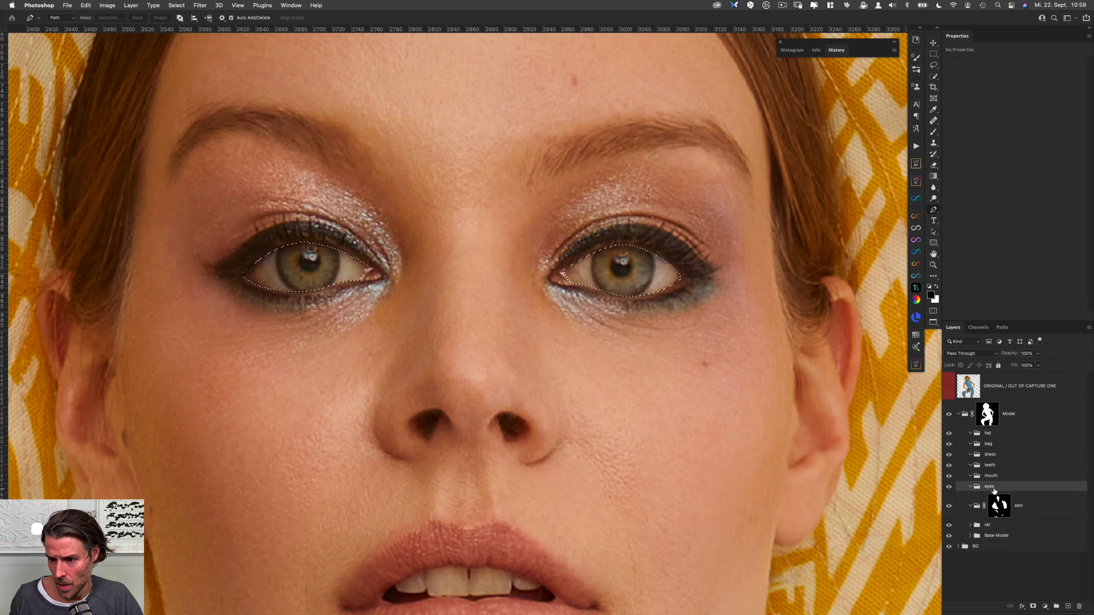
left_click(1033, 607)
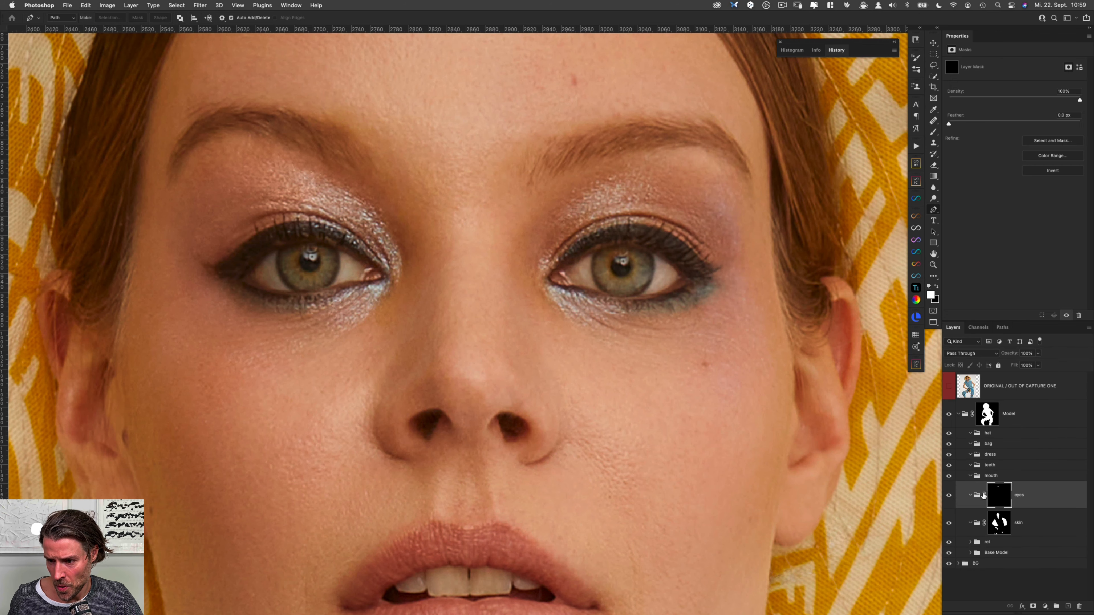
Show the eyes group's mask on its own and soften the edges of both eye shapes with a smaller Blur tool brush.
left_click(998, 495, "alt")
key("r")
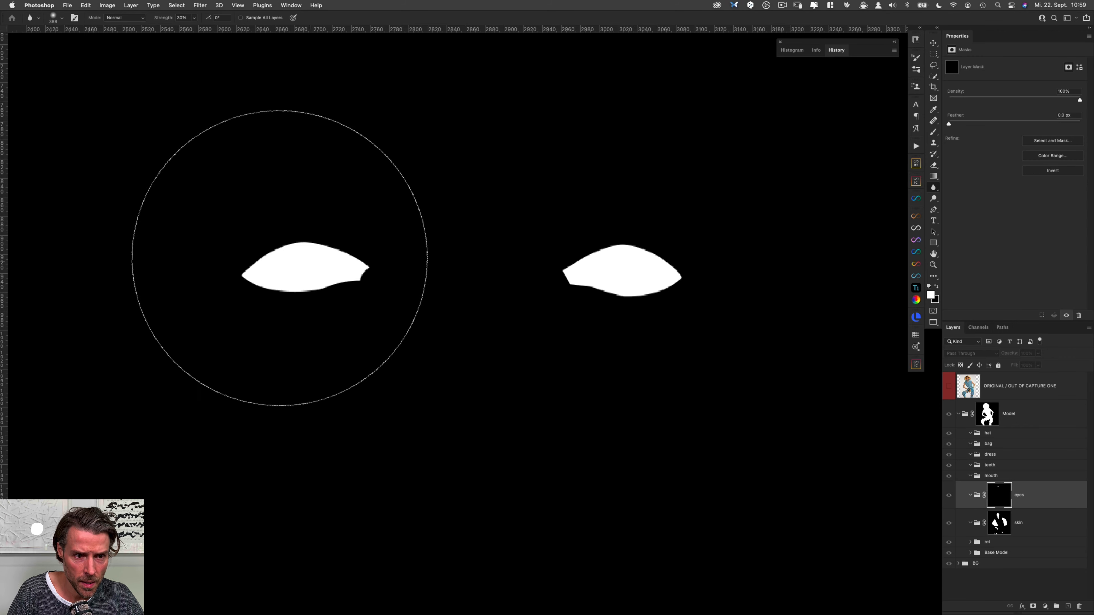
left_click_drag(646, 278, 582, 285)
mouse_move(655, 256)
left_mouse_down()
mouse_move(696, 263)
mouse_move(575, 266)
left_mouse_up()
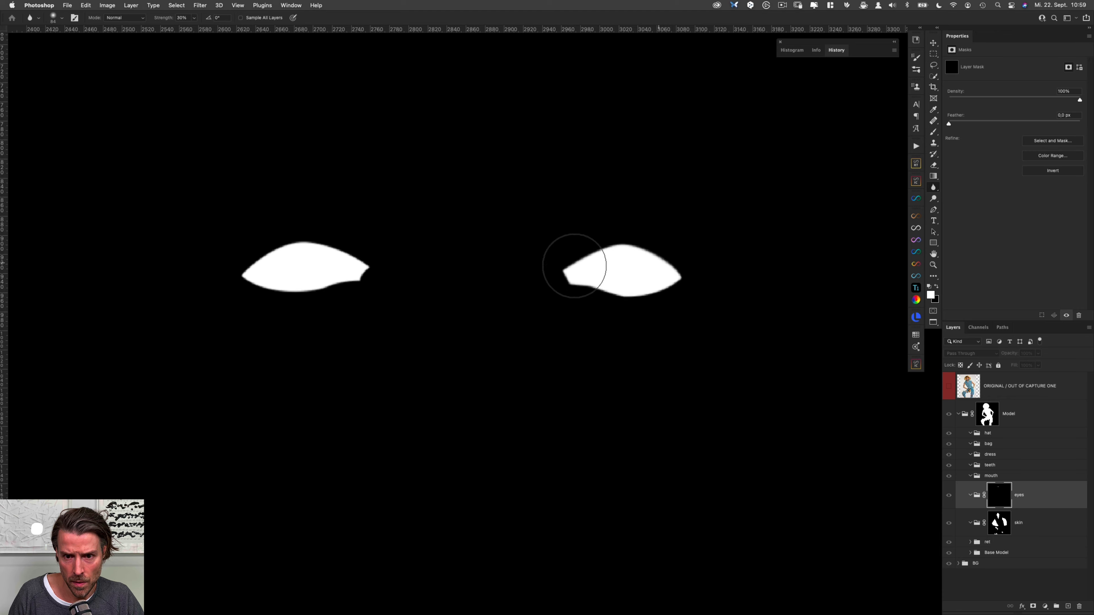
Load the eyes group's mask as a selection, fill it with black in the skin group's mask, and deselect.
left_click(1000, 496, "super")
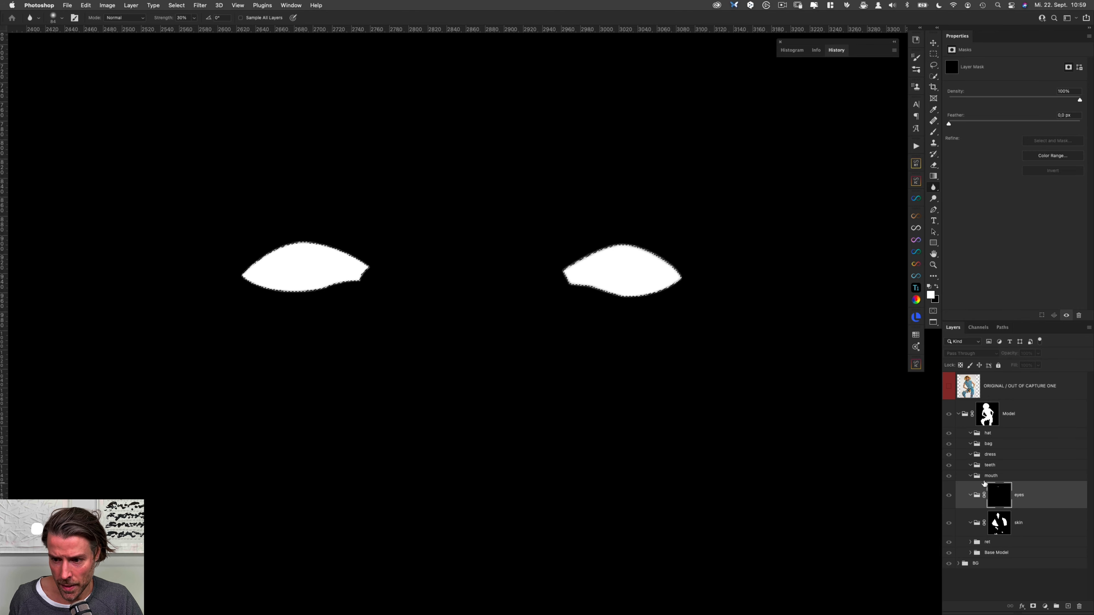
left_click(999, 522, "alt")
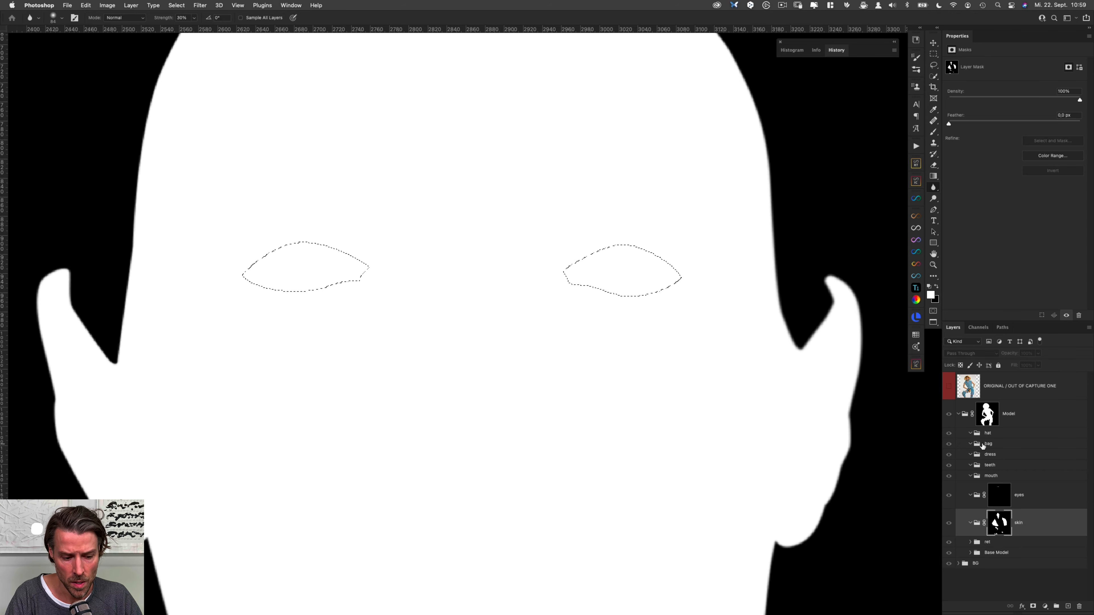
key("super+BackSpace")
key("super+d")
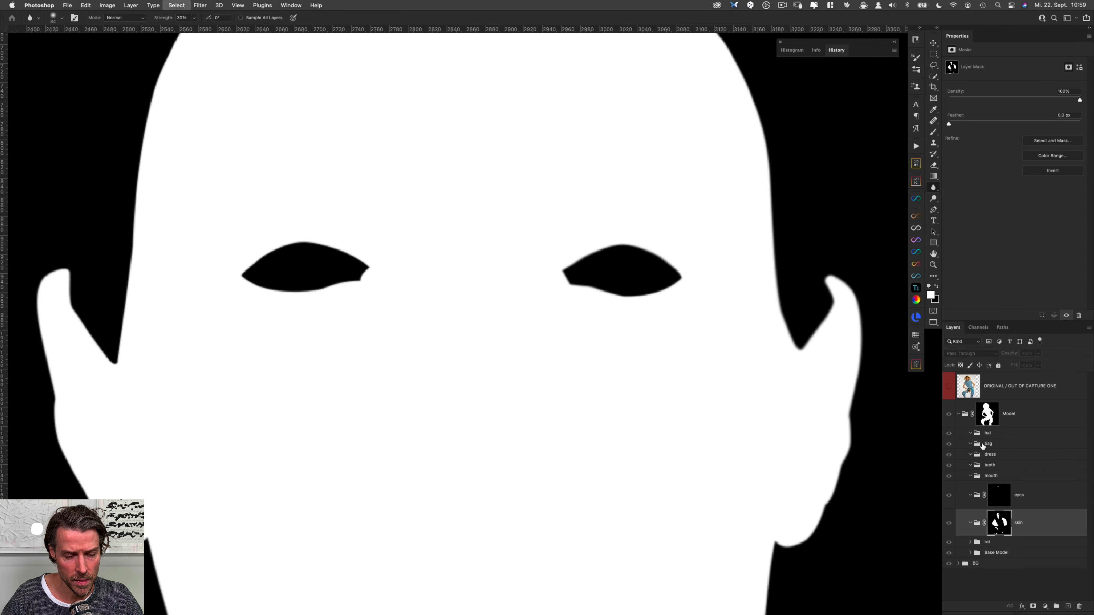
Check the eyes group's mask as a colour overlay on the photo and as a plain black-and-white mask.
left_click(1001, 492, "alt+shift")
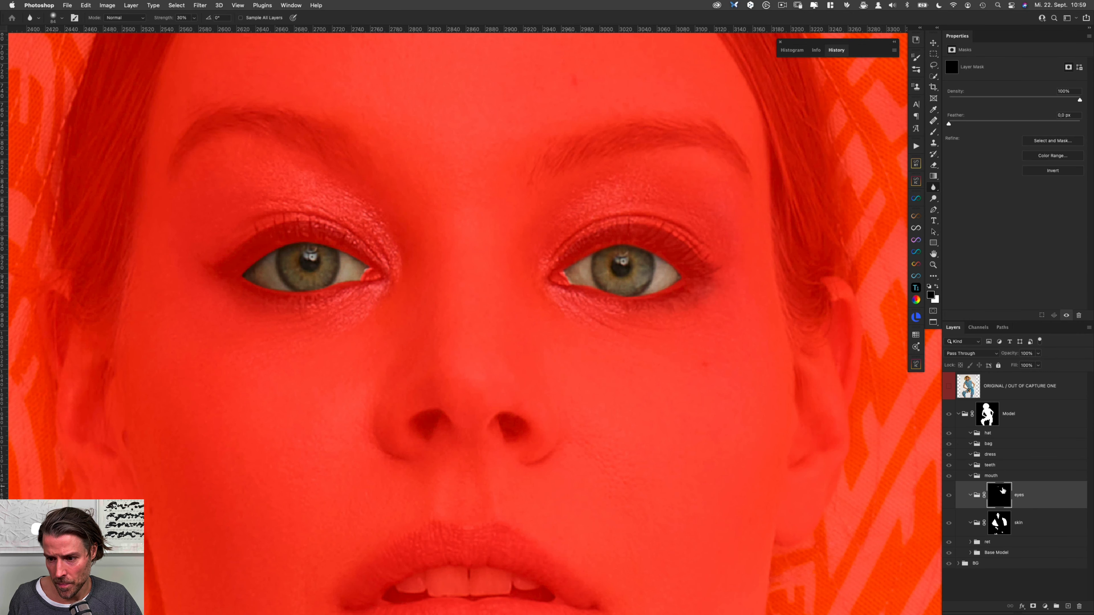
left_click(997, 532, "alt+shift")
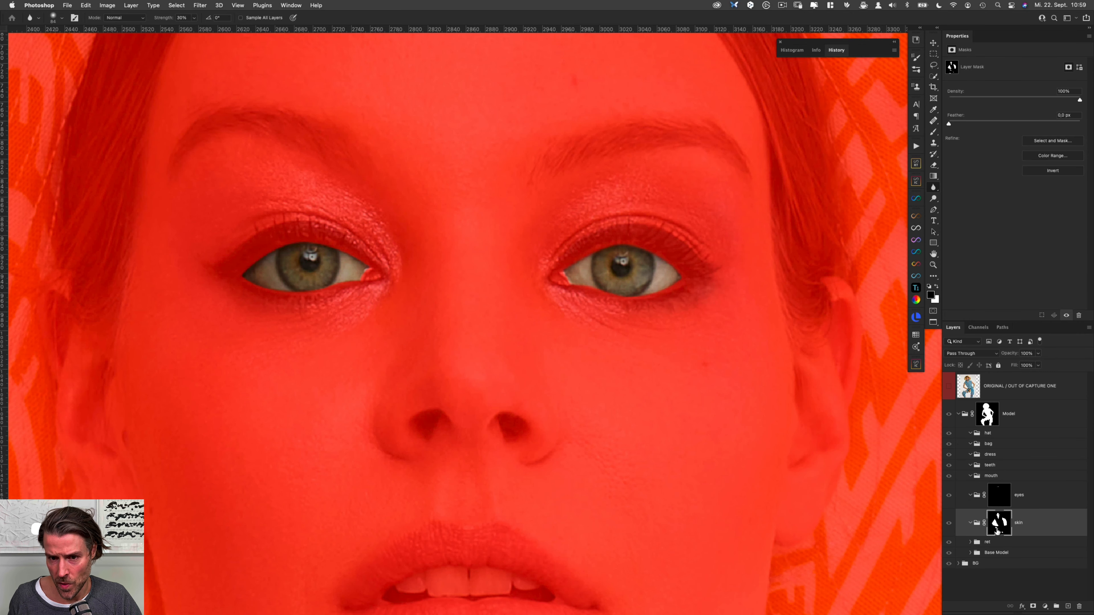
left_click(1000, 493)
left_click(1000, 497, "alt+shift")
left_click(999, 496, "alt")
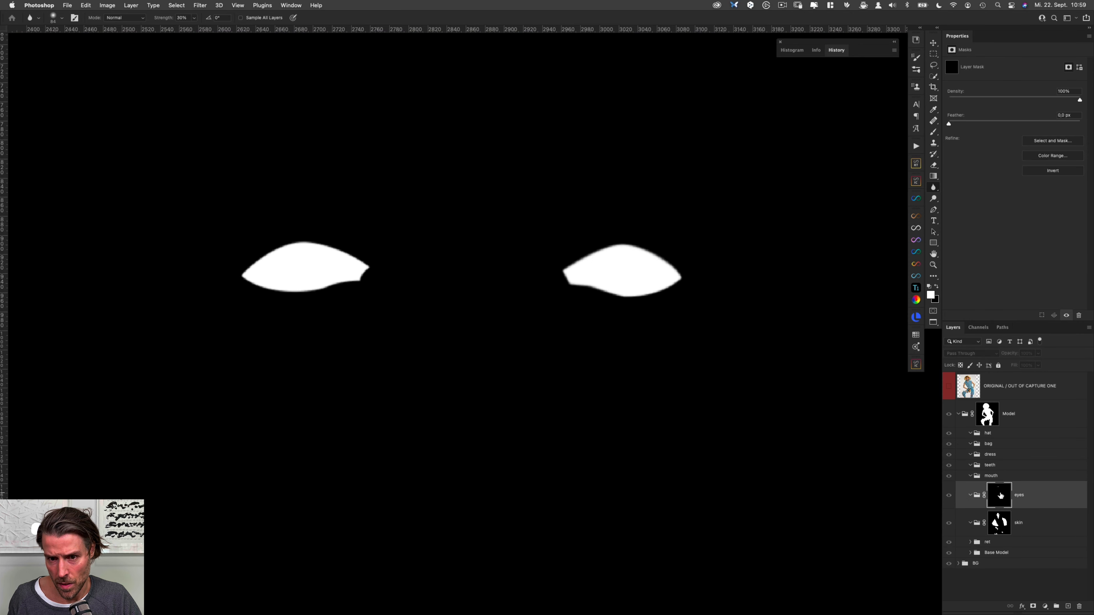
left_click(999, 496, "alt")
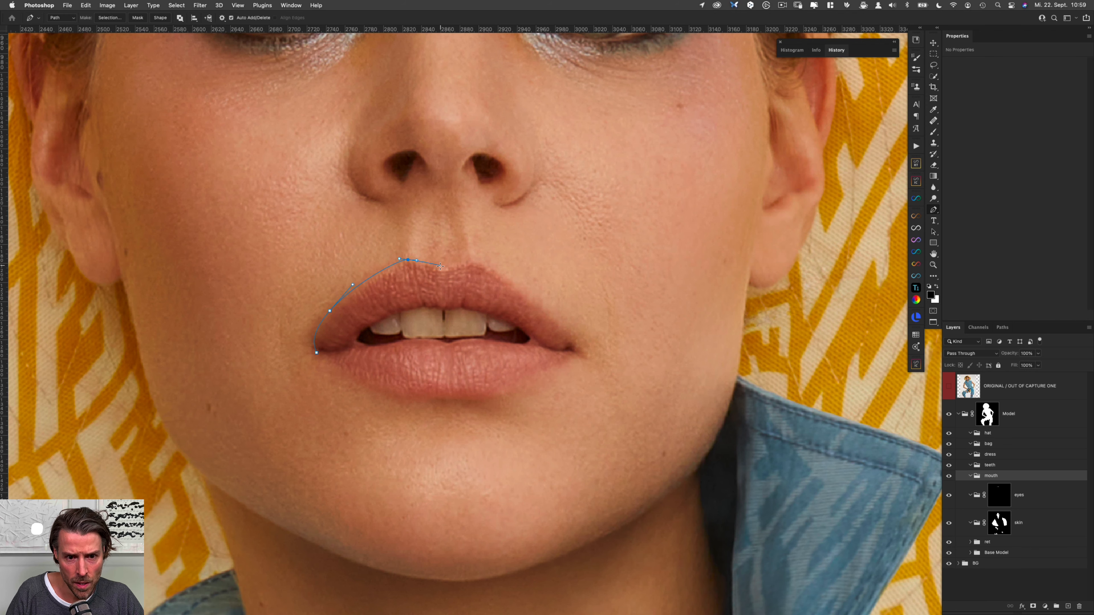
Draw a closed pen path around the outer contour of the lips and select the anchor at the upper lip's left peak.
left_click_drag(455, 266, 455, 265)
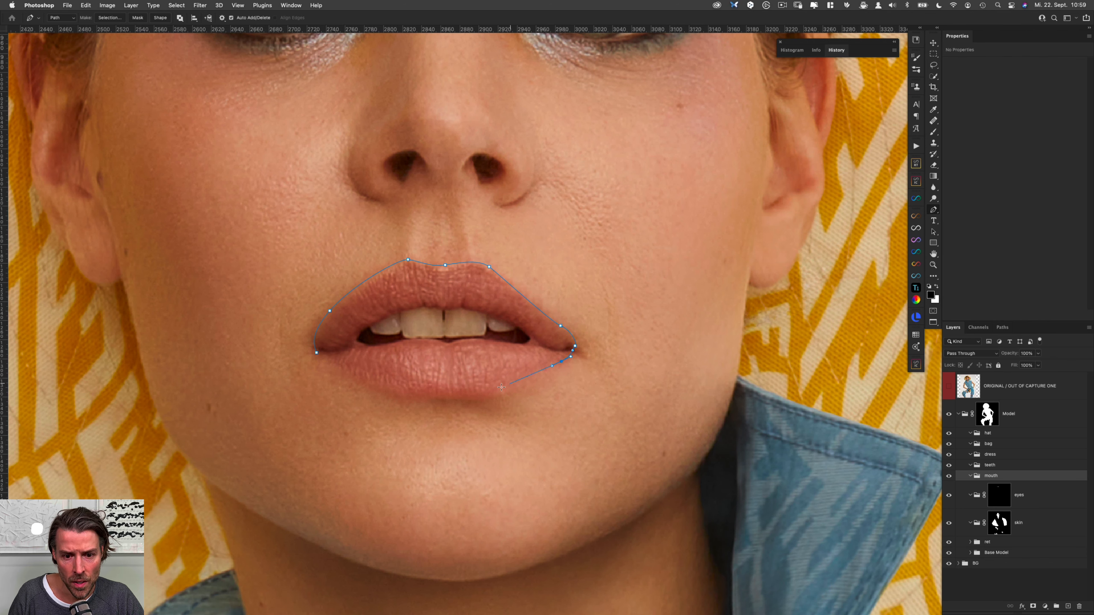
mouse_move(494, 394)
left_mouse_down()
mouse_move(470, 401)
mouse_move(493, 396)
left_mouse_up()
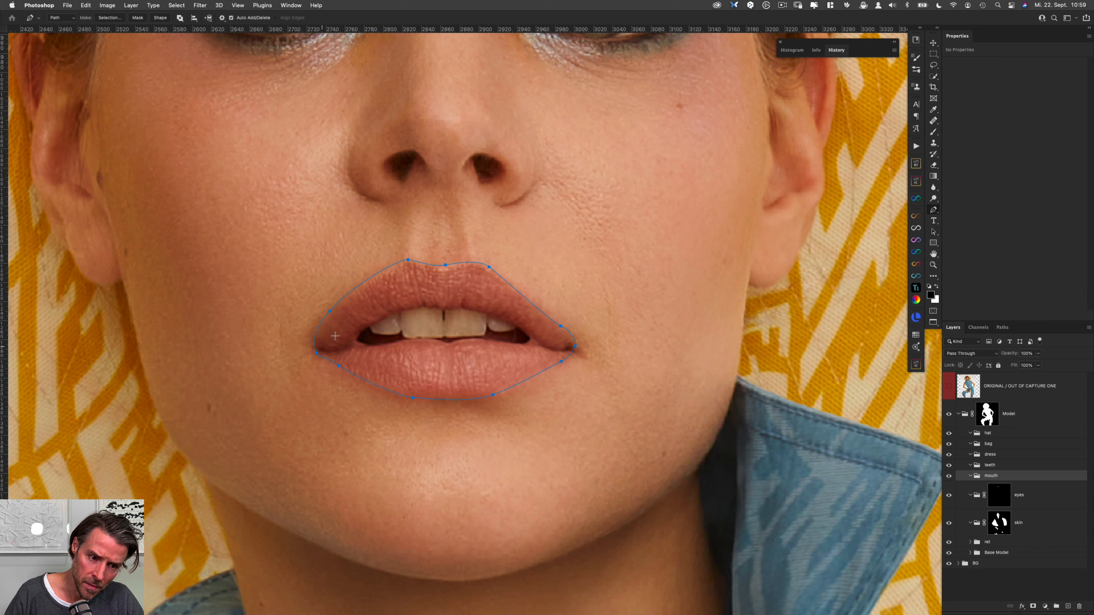
left_click(318, 353)
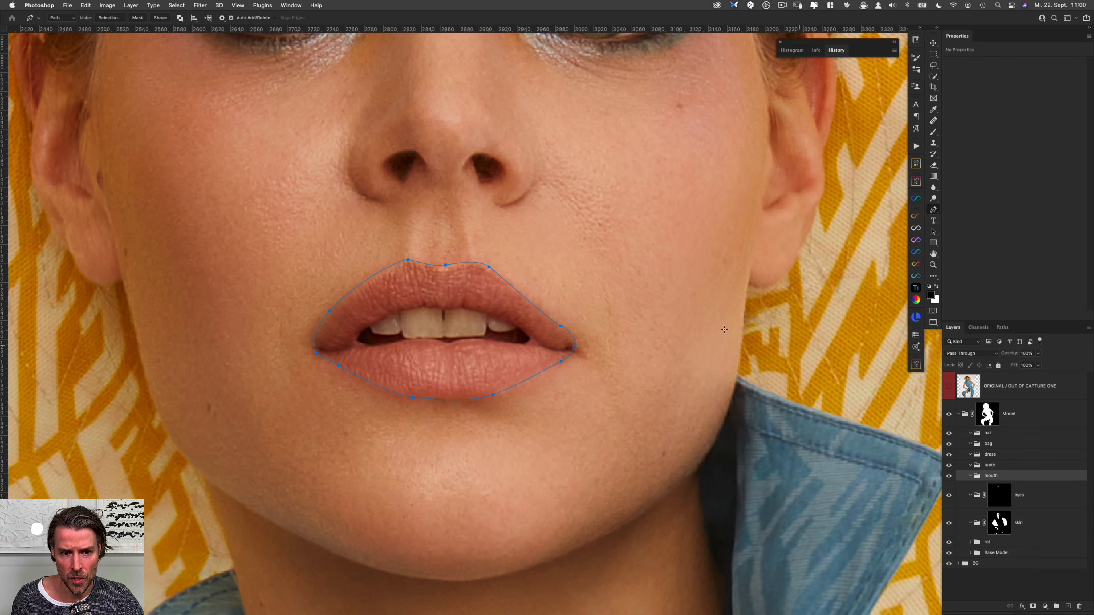
left_click(409, 261, "ctrl")
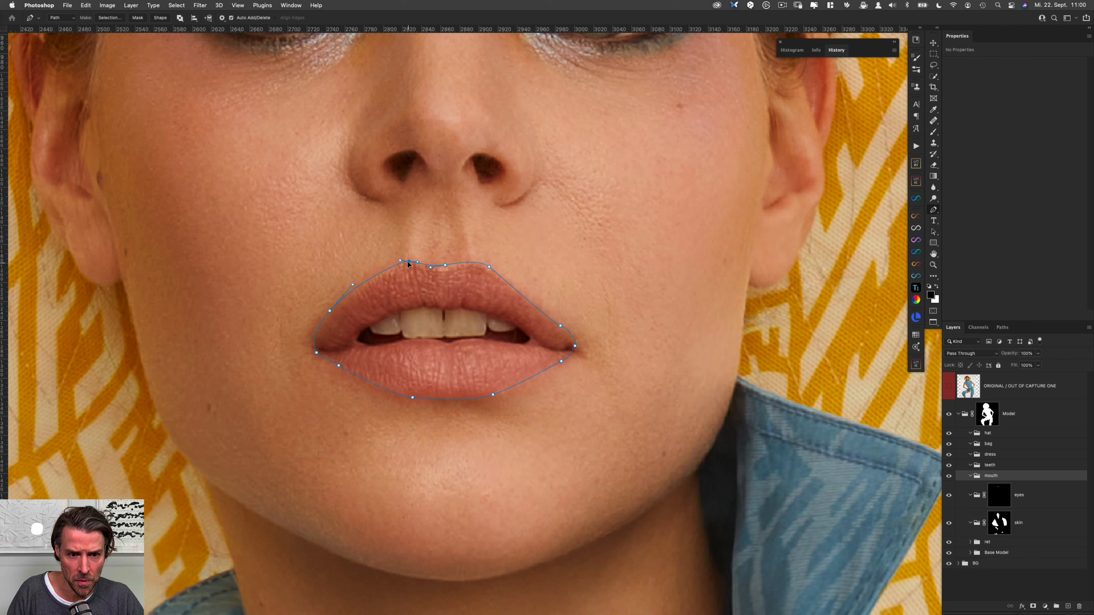
Save the new work path under the name "mouth".
left_click(1002, 327)
double_click(946, 389)
type("mouth")
key("Return")
Add a layer mask to the mouth group from the mouth path's selection and soften its edges with the Blur tool.
key("super+Return")
left_click(952, 327)
left_click(991, 475)
left_click(1033, 606)
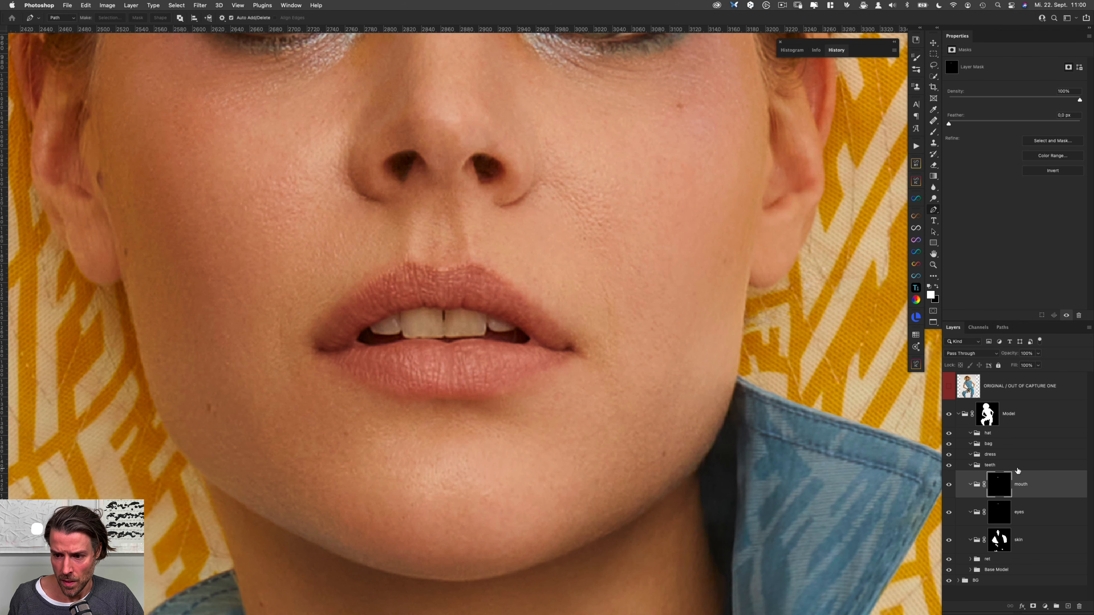
left_click(1001, 484, "alt")
key("r")
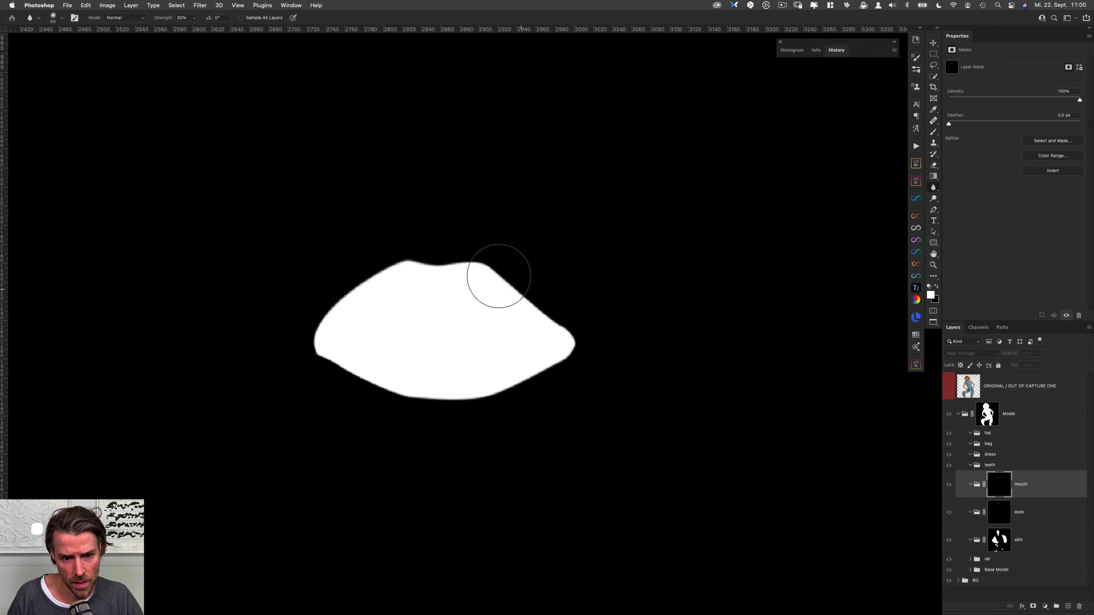
Load the mouth group's mask as a selection, fill it with black in the skin group's mask, and deselect.
left_click(1001, 486, "super")
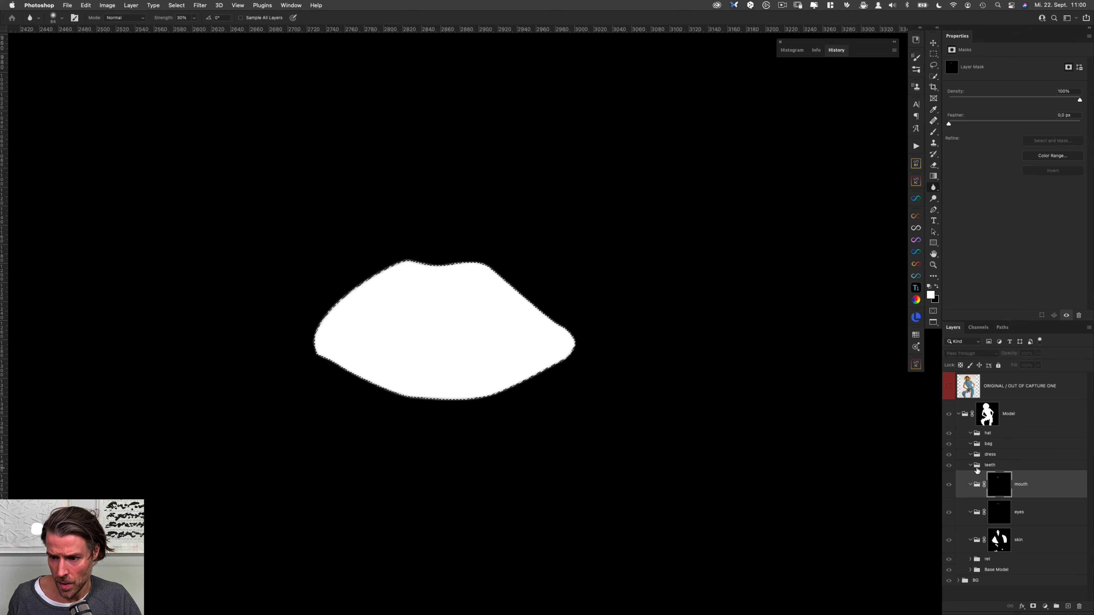
left_click(998, 541, "alt")
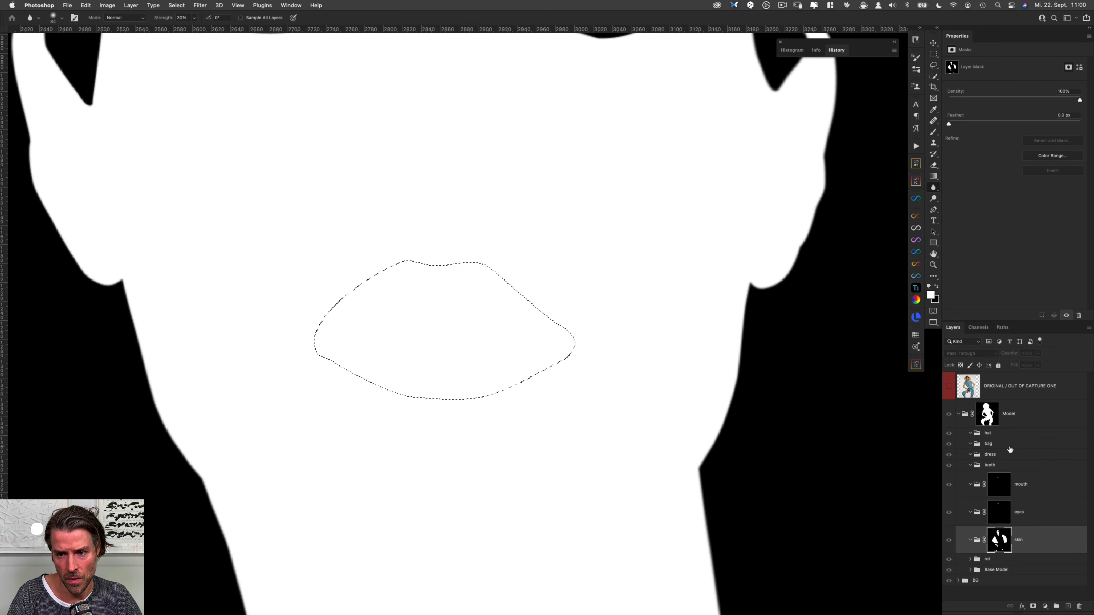
key("super+BackSpace")
key("super+d")
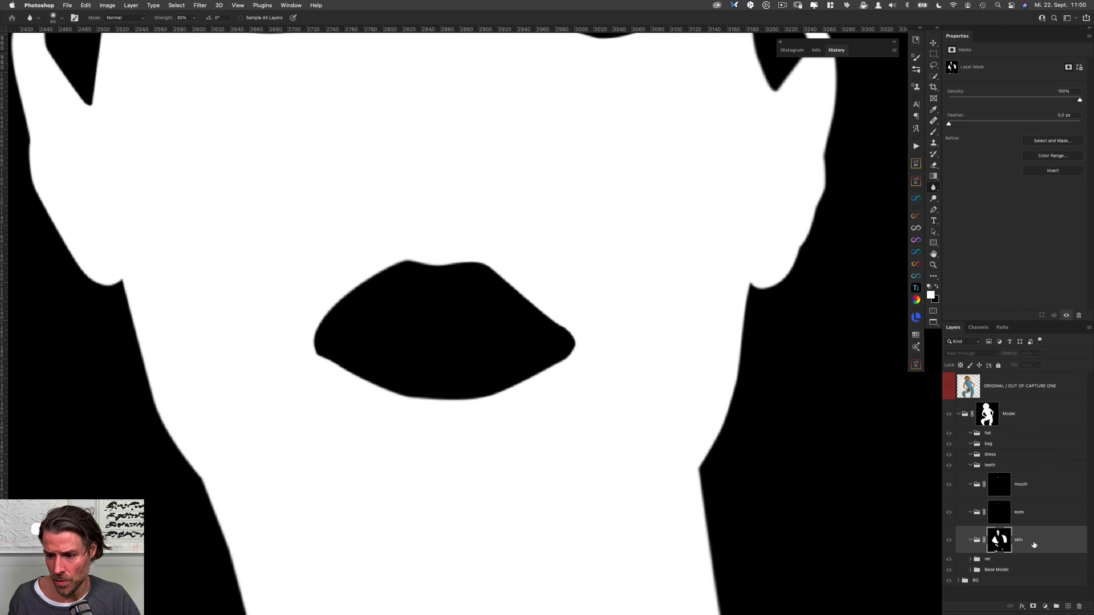
For the teeth group, start a pen path along the teeth's lower edge, from the outer tooth on the picture's left across both front teeth.
left_click(1034, 544)
left_click(1035, 486)
left_click(1004, 467)
key("p")
scroll(384, 331, "up", 2)
left_click(368, 324)
left_click(379, 338)
left_click(409, 337)
left_click(415, 332)
left_click(465, 343)
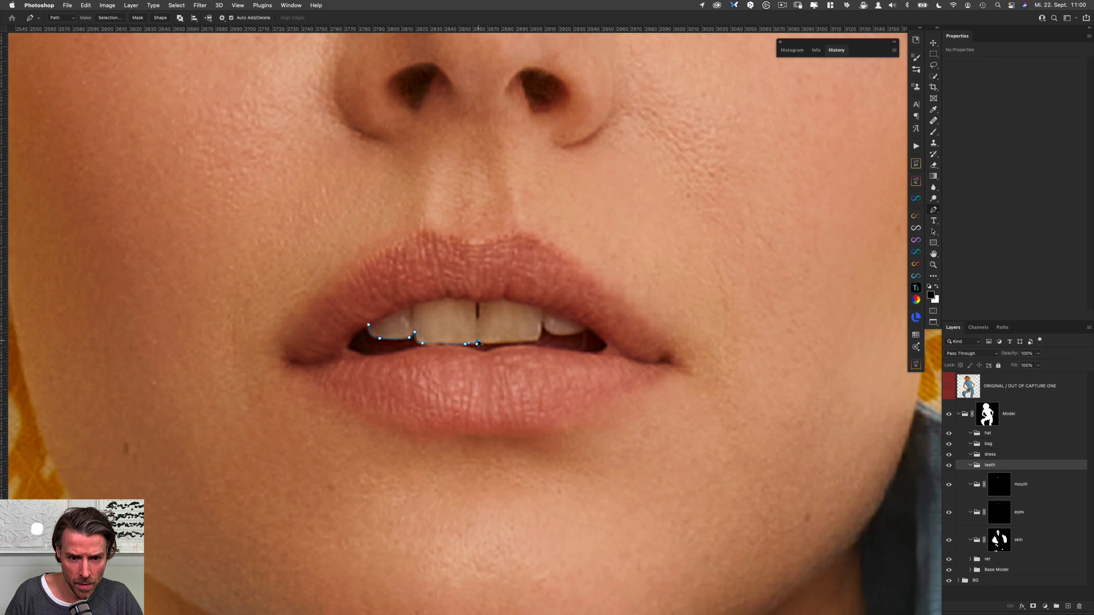
left_click(487, 343)
left_click(491, 343)
left_click(533, 342)
left_click(540, 342)
left_click(540, 341)
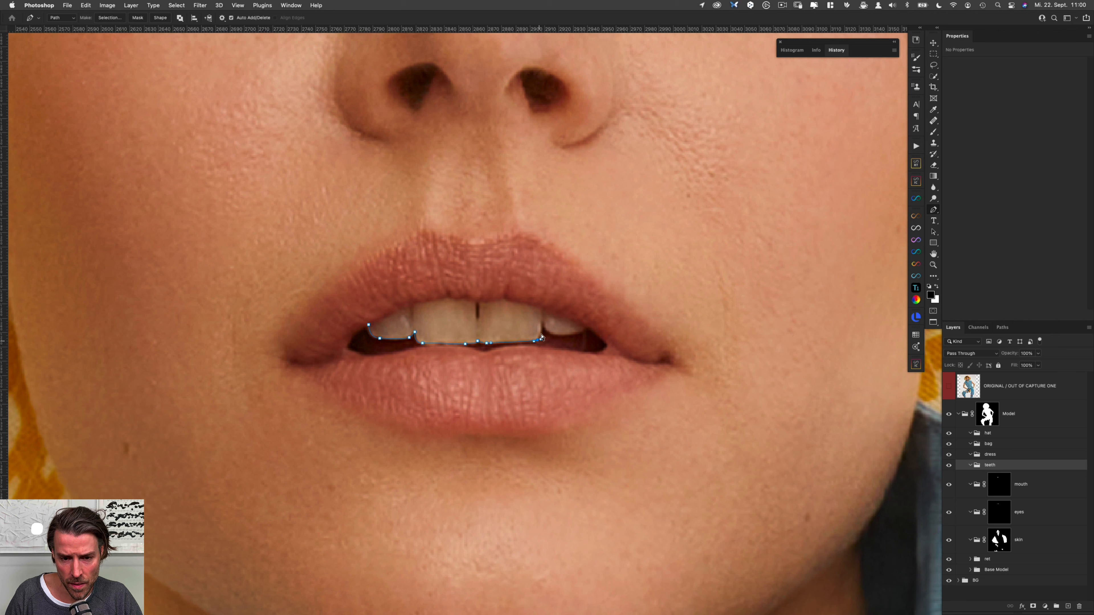
Continue the path around the small tooth on the picture's right and back along the upper lip to close it.
left_click(545, 324)
left_click(550, 334)
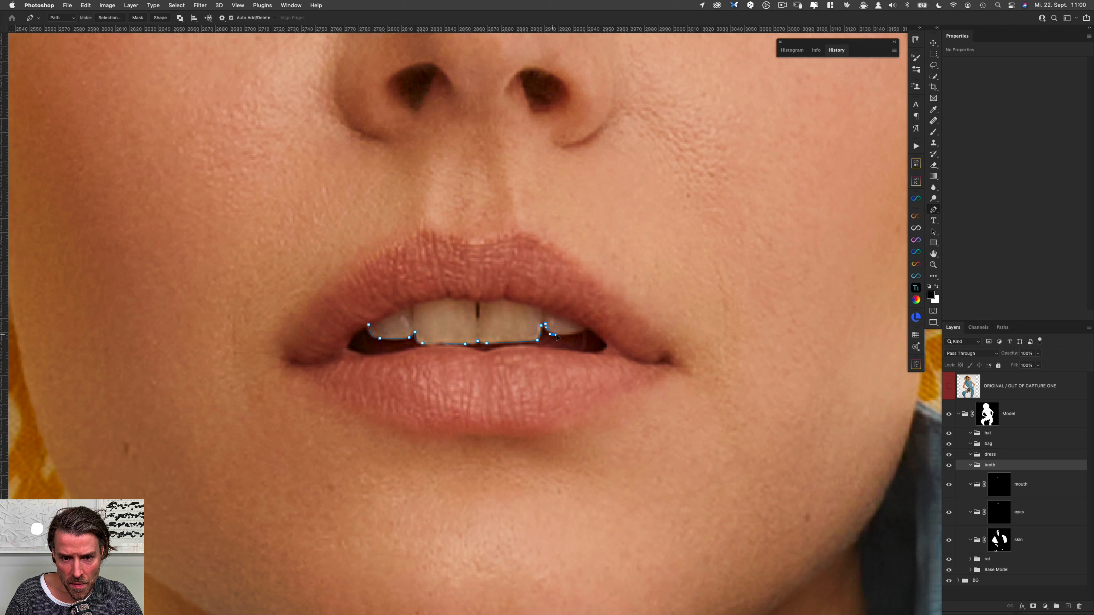
left_click(556, 336)
left_click(584, 330)
left_click(546, 310)
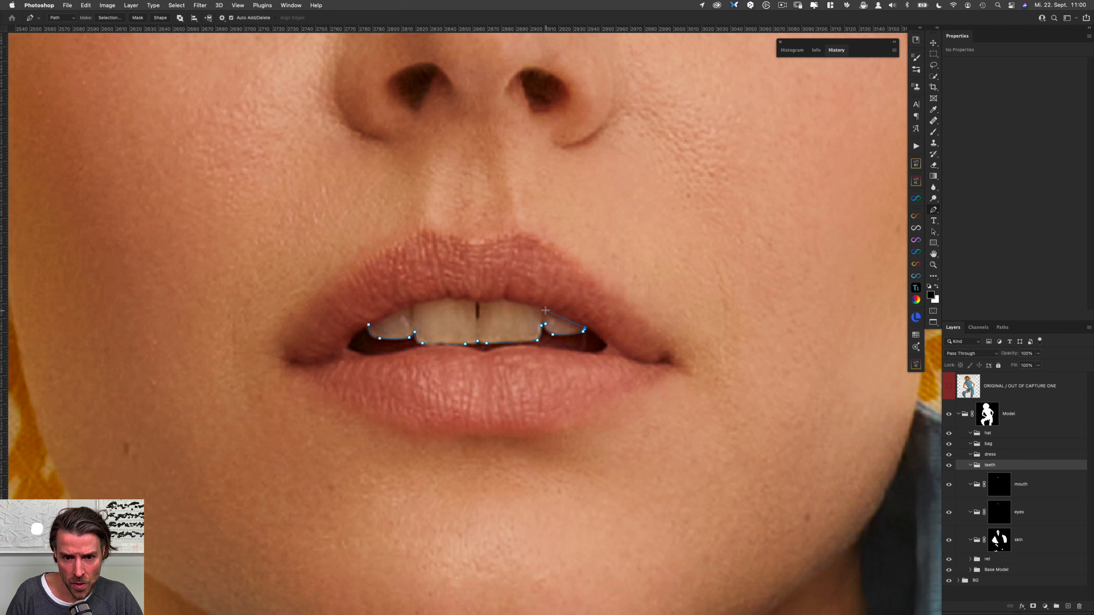
left_click(533, 306)
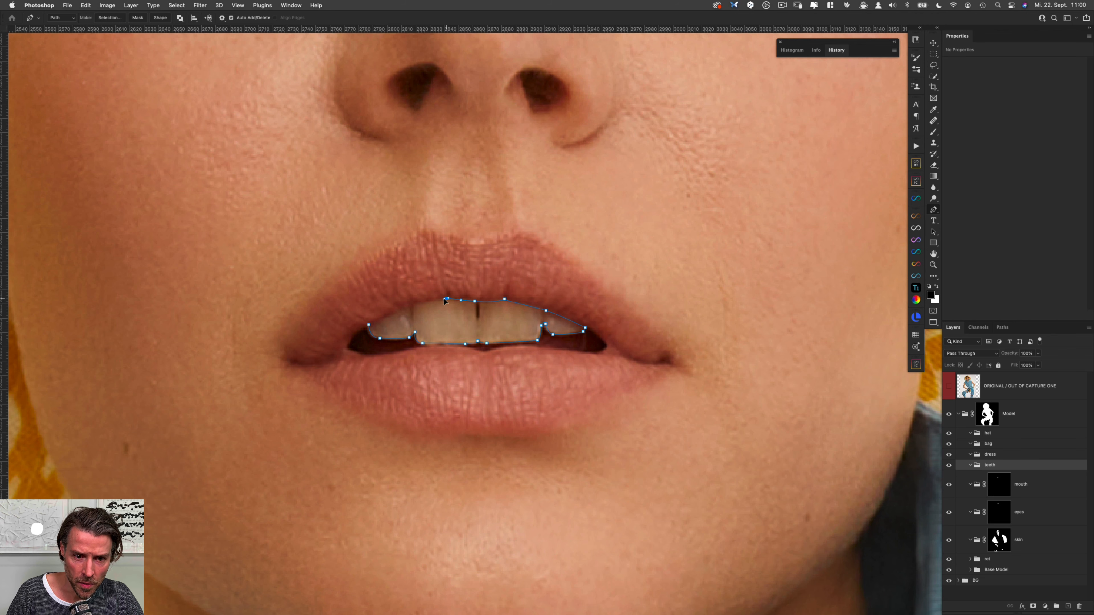
left_click(420, 303)
left_click(407, 307)
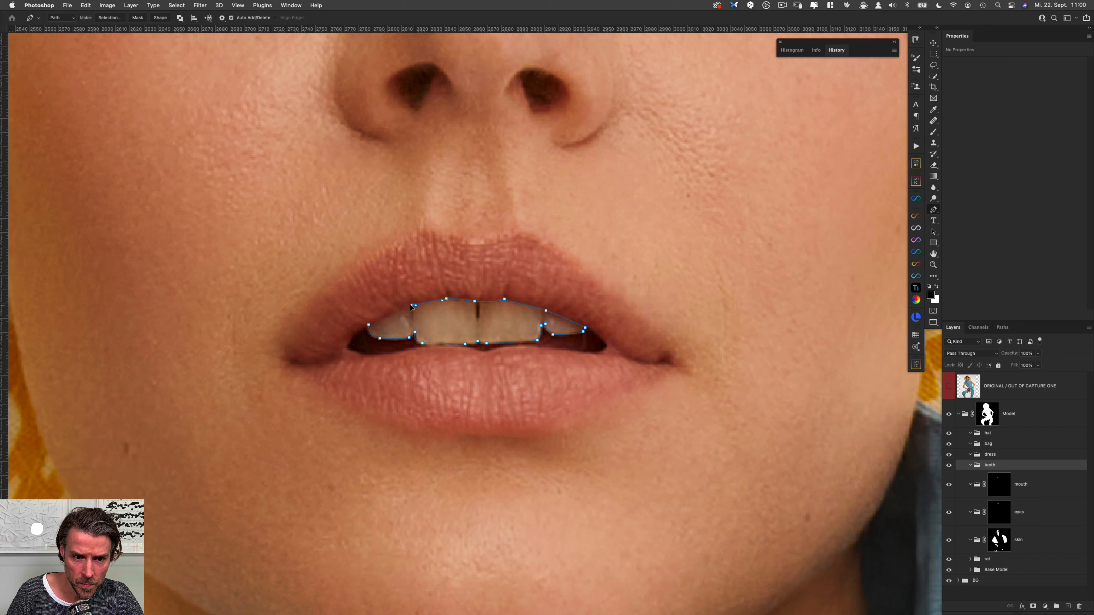
left_click(369, 323)
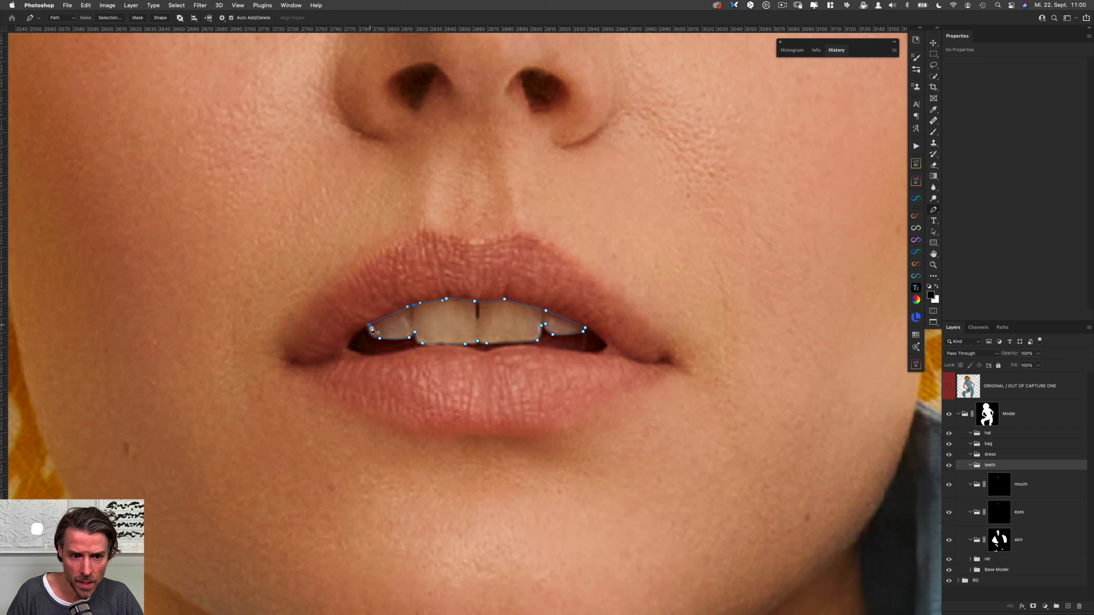
Save the new work path under the name "teeth".
left_click(1002, 327)
double_click(970, 406)
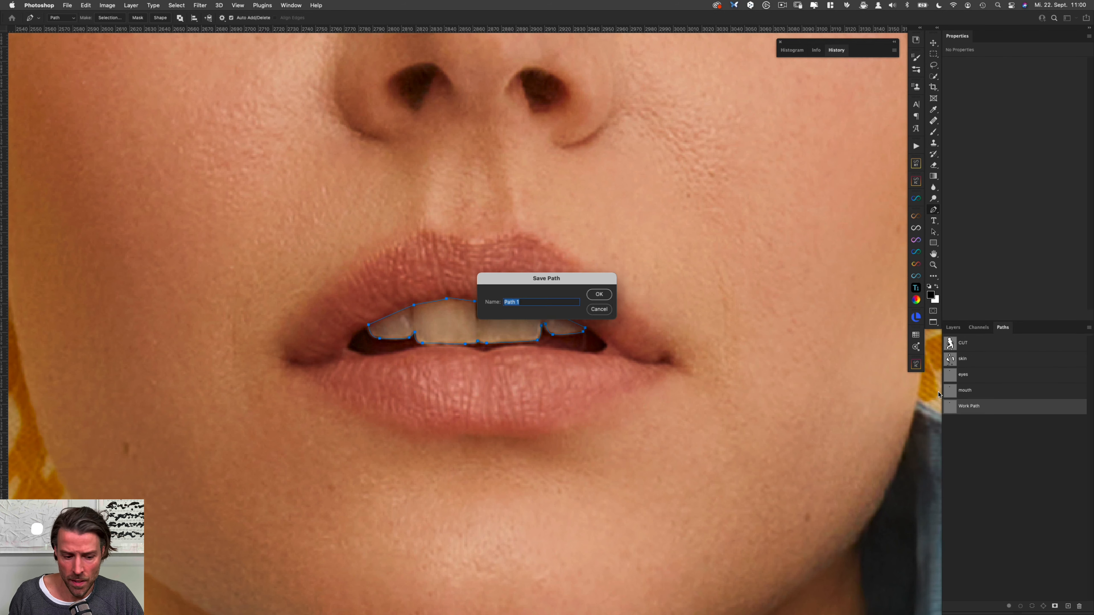
type("eeth")
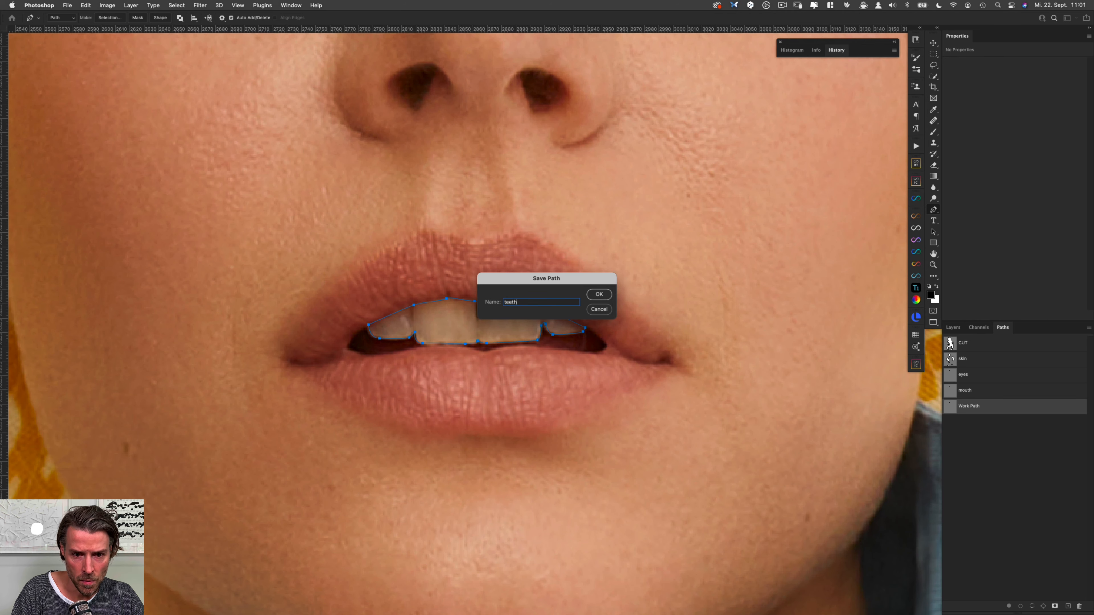
key("Return")
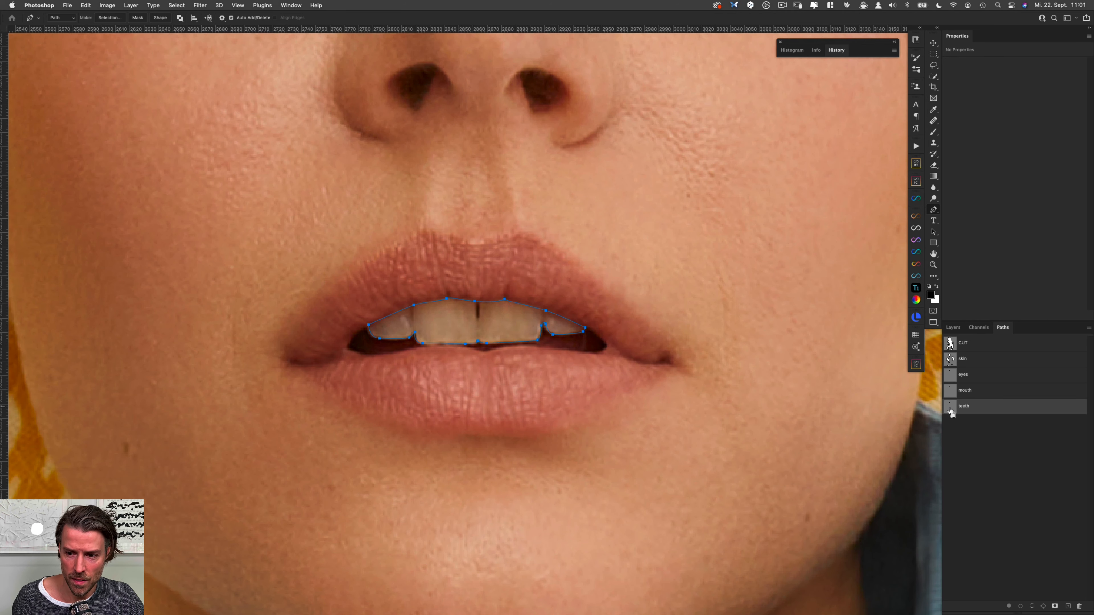
Add a layer mask to the teeth group from the teeth path's selection and soften its edges with the Blur tool.
key("super+Return")
left_click(953, 327)
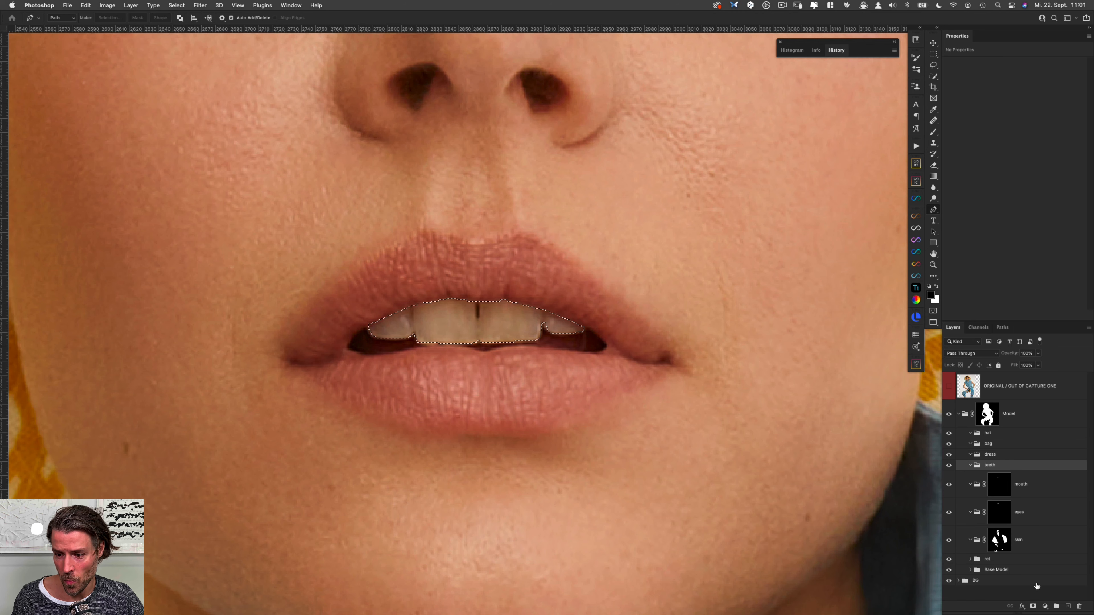
left_click(1032, 606)
left_click(1001, 471, "alt")
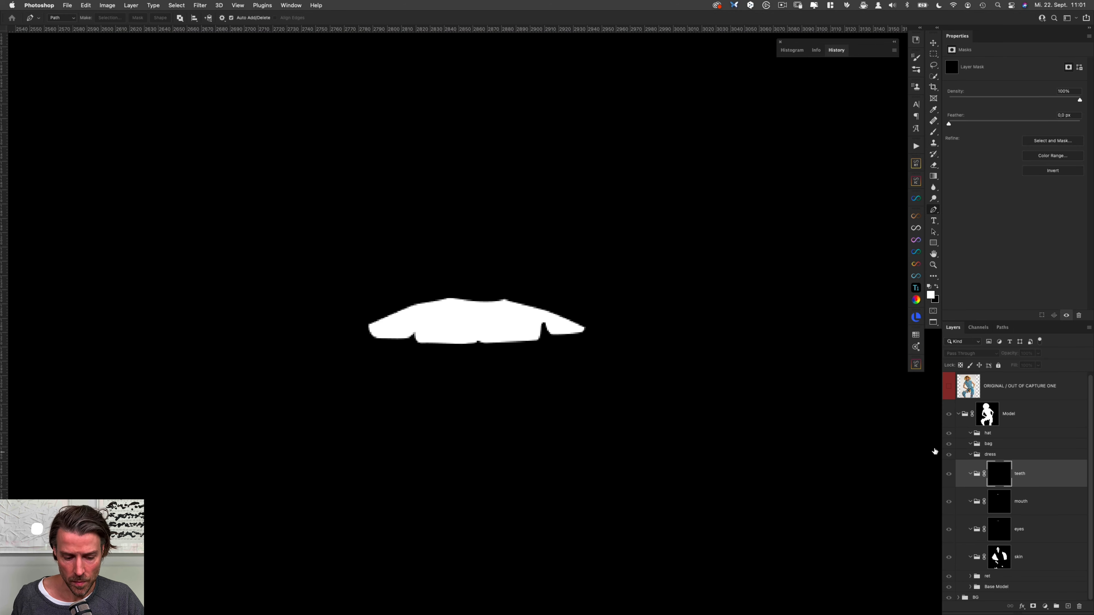
key("r")
mouse_move(560, 351)
left_mouse_down()
mouse_move(458, 316)
mouse_move(616, 320)
mouse_move(530, 341)
left_mouse_up()
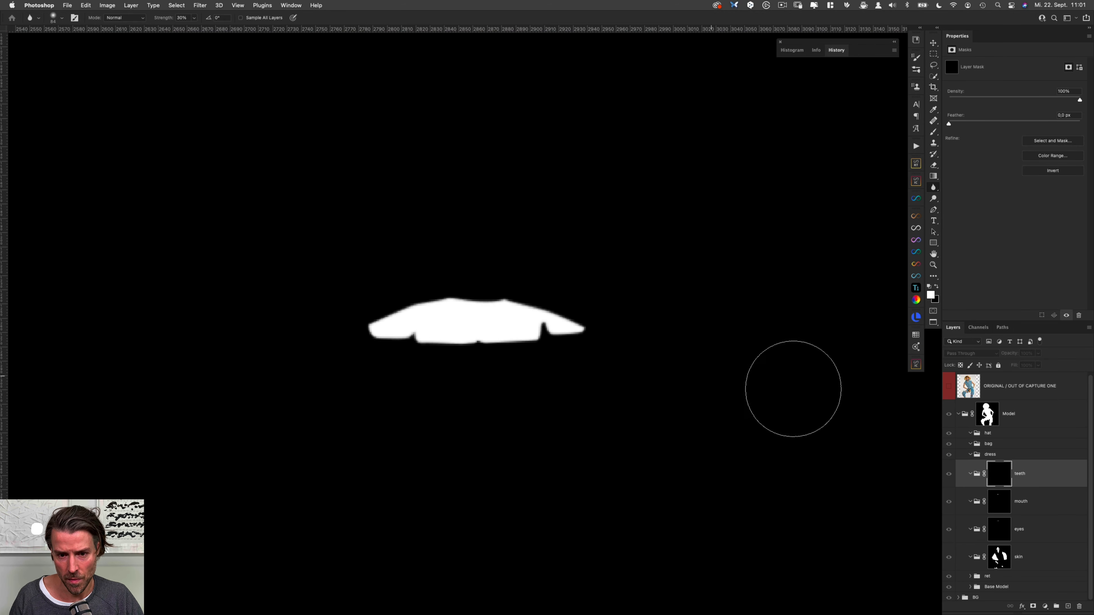
Cut the teeth shape out of the mouth group's mask by filling its selection with black, deselect, and collapse the teeth group.
left_click(999, 474, "super")
left_click(999, 501, "alt")
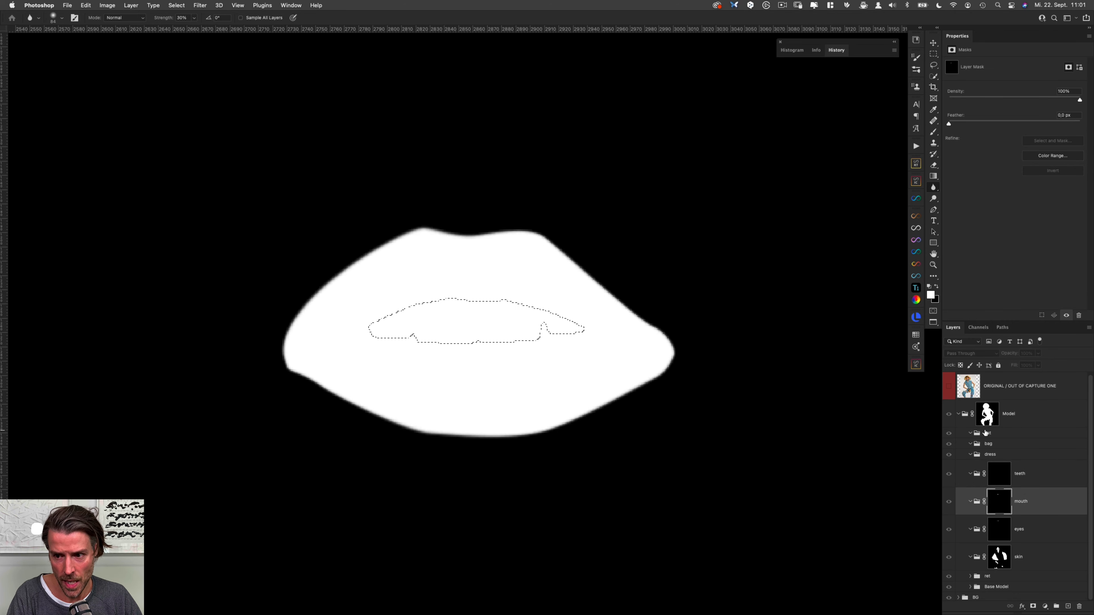
key("super+BackSpace")
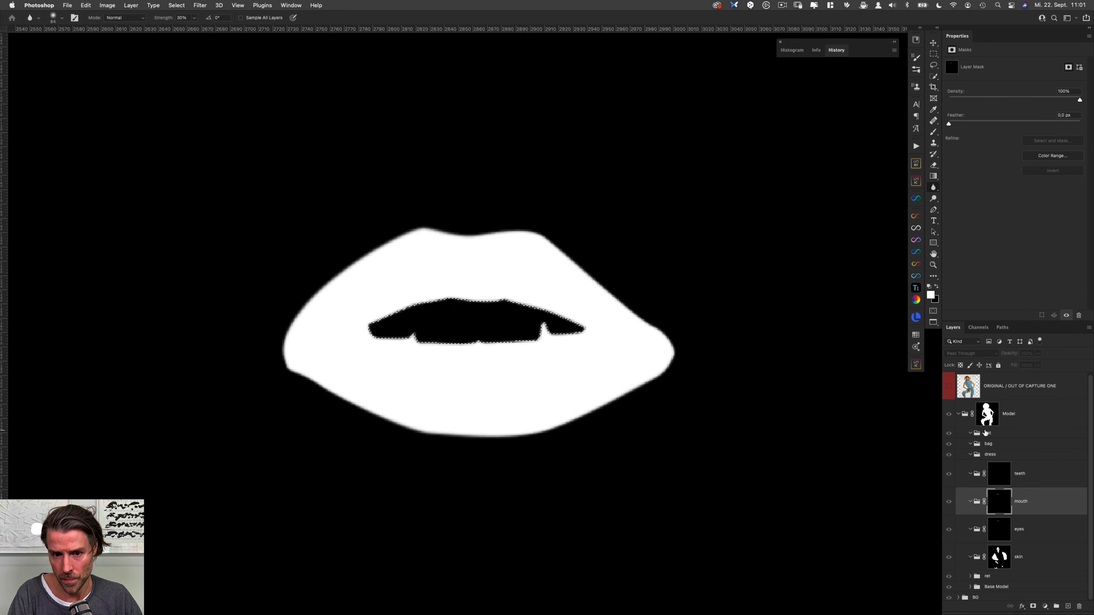
key("super+d")
left_click(999, 456)
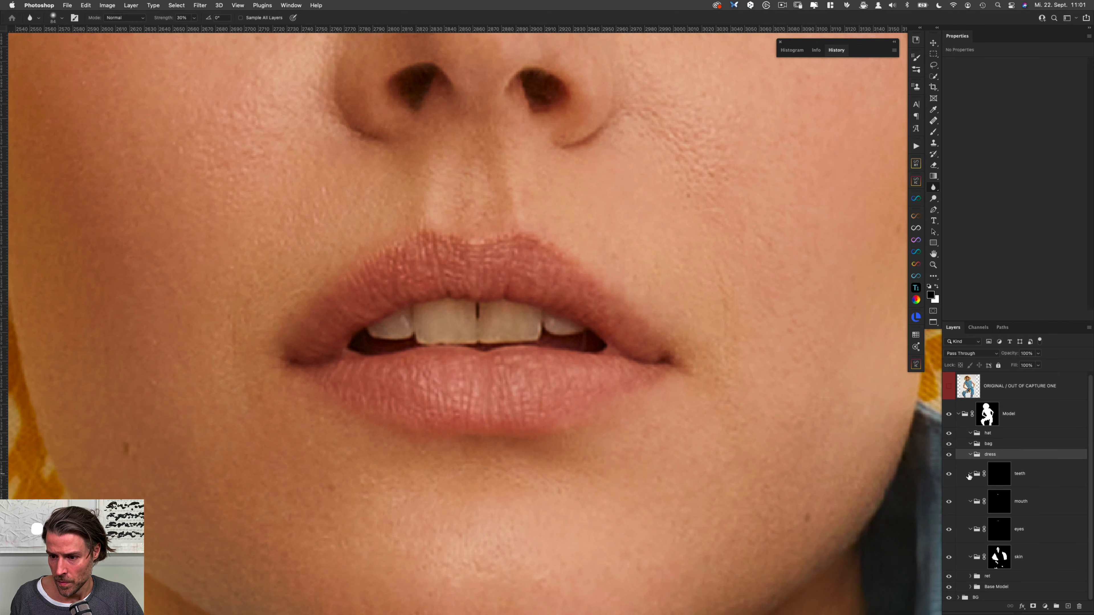
left_click(969, 475)
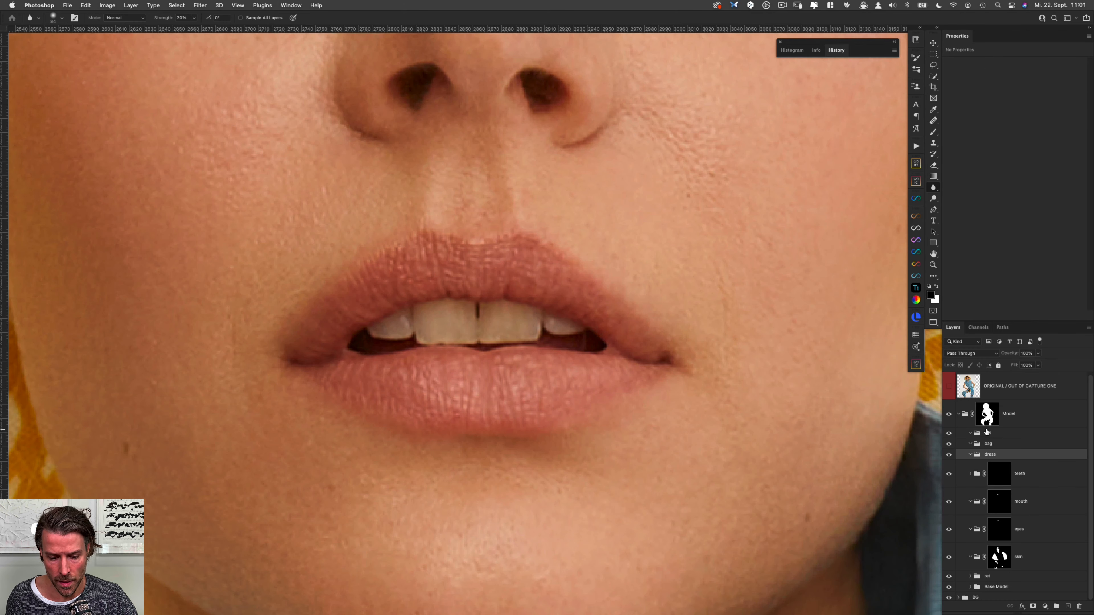
Select the hat group and start a Pen path below the brim, following the collar edge on the picture's left up to the neck.
key("p")
left_click_drag(599, 319, 490, 322)
left_click_drag(672, 418, 512, 321)
left_click(1007, 433)
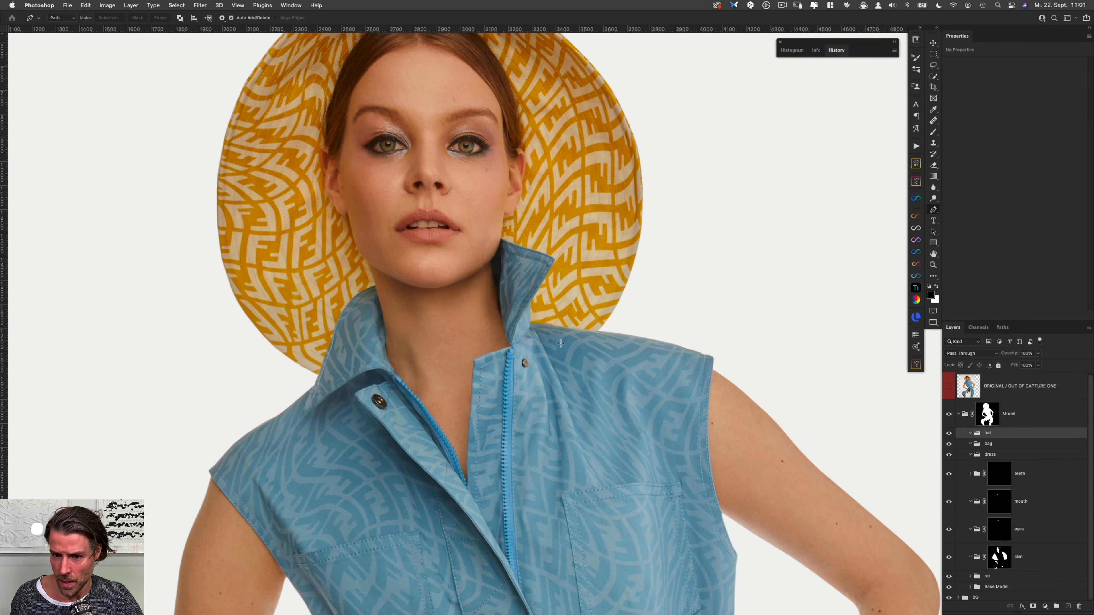
left_click_drag(217, 345, 240, 346)
left_click(291, 412)
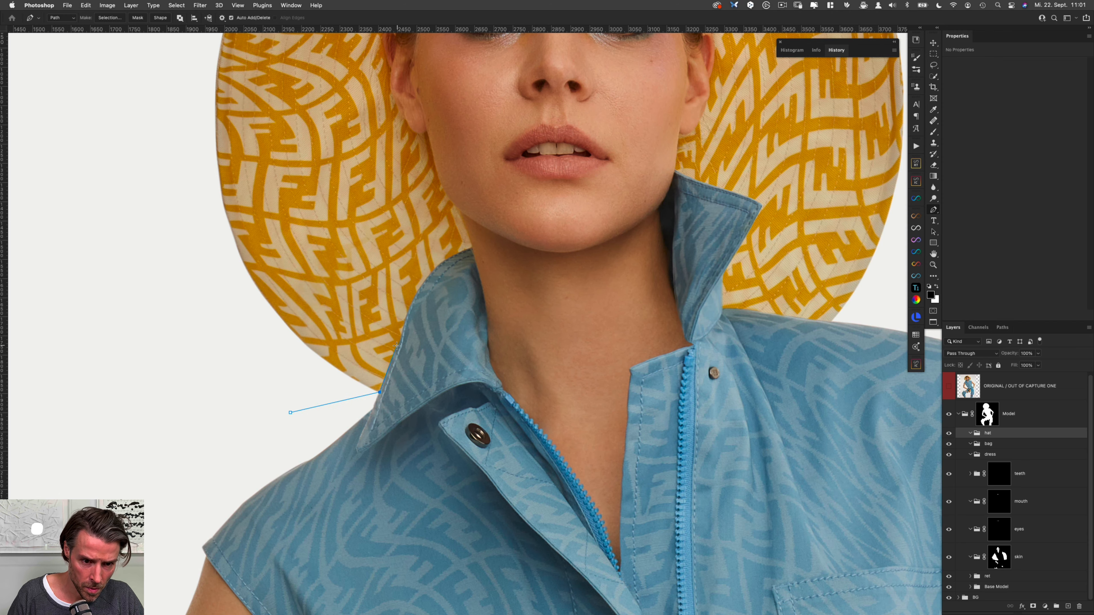
left_click_drag(400, 341, 400, 340)
mouse_move(411, 306)
left_mouse_down()
mouse_move(423, 326)
mouse_move(426, 314)
left_mouse_up()
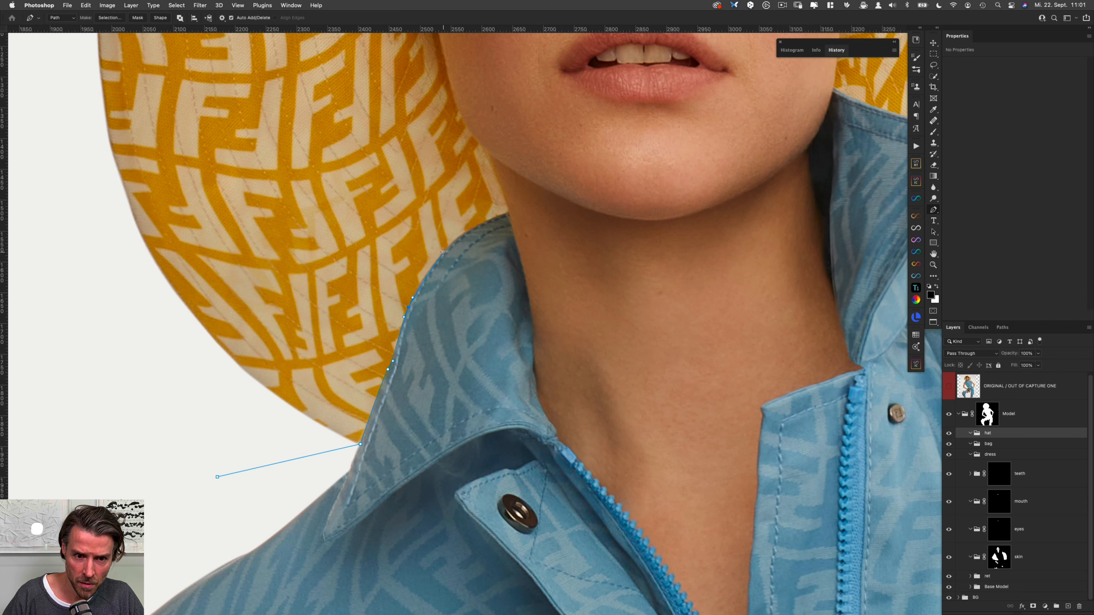
left_click_drag(443, 252, 452, 245)
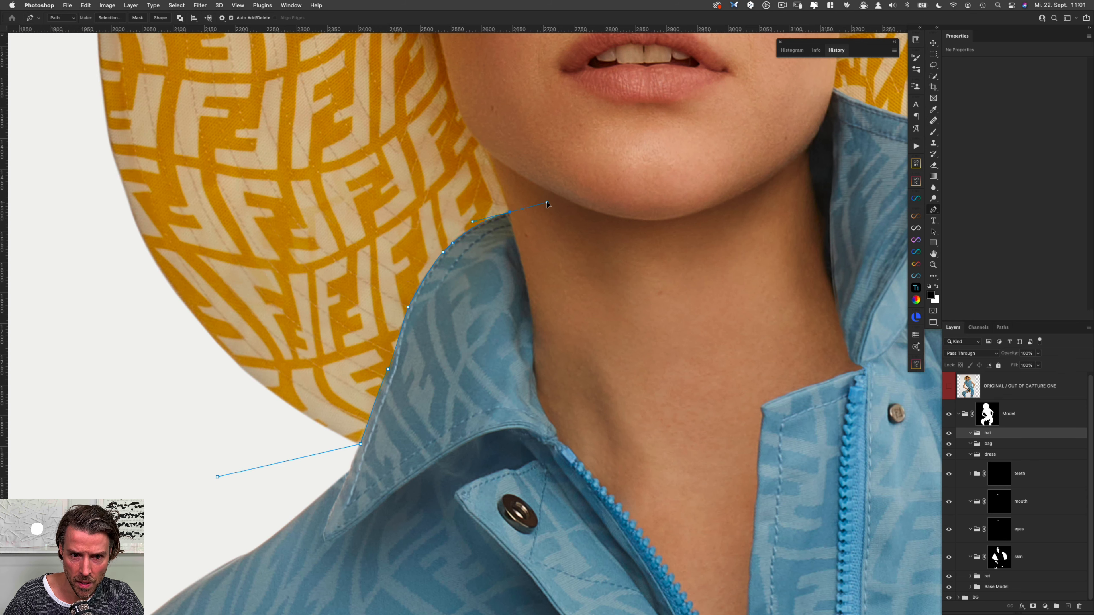
left_click_drag(518, 206, 520, 203)
Continue the hat path from the collar loosely across the jaw and cheek to the ear on the picture's left.
left_click_drag(534, 181, 437, 433)
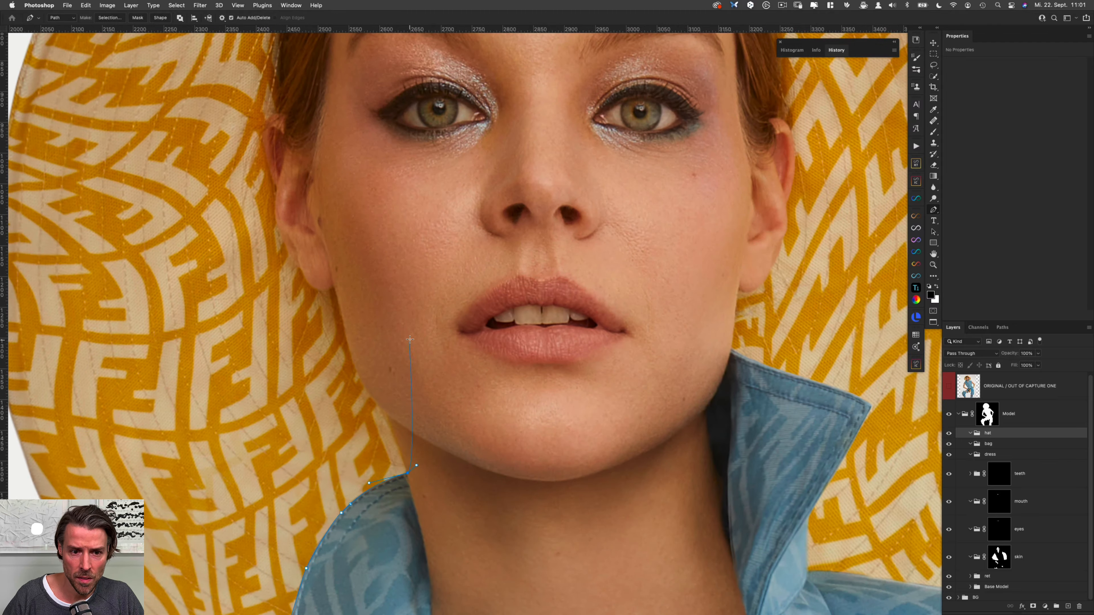
left_click_drag(412, 341, 412, 337)
left_click_drag(328, 161, 347, 334)
left_click(335, 335)
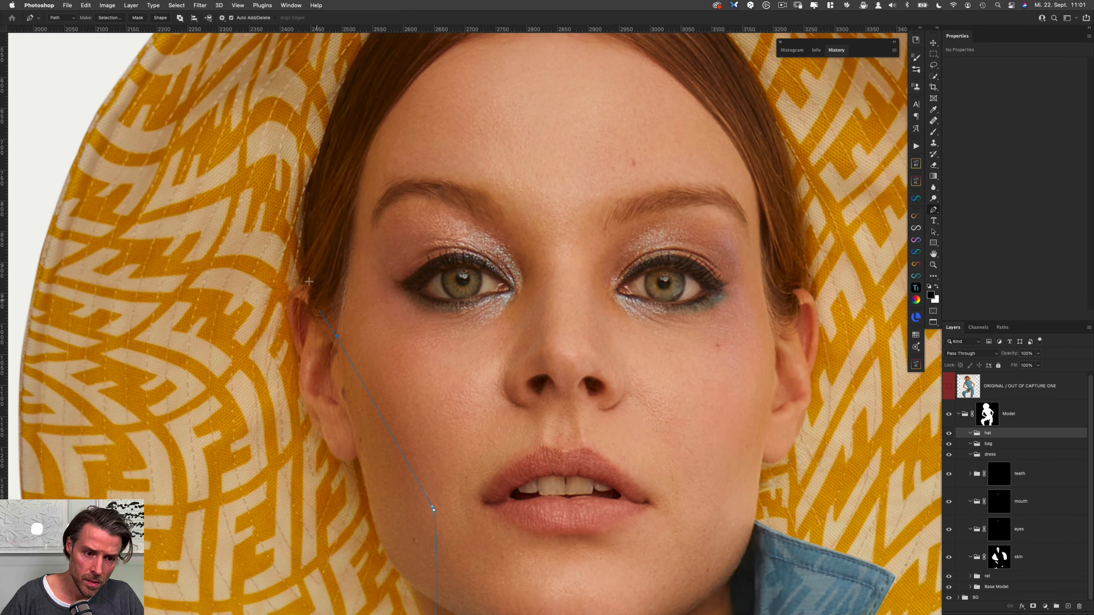
Trace the hat path from the top of that ear up the side of the hair where it meets the hat.
left_click(310, 285)
left_click(300, 274)
left_click(303, 233)
left_click(304, 196)
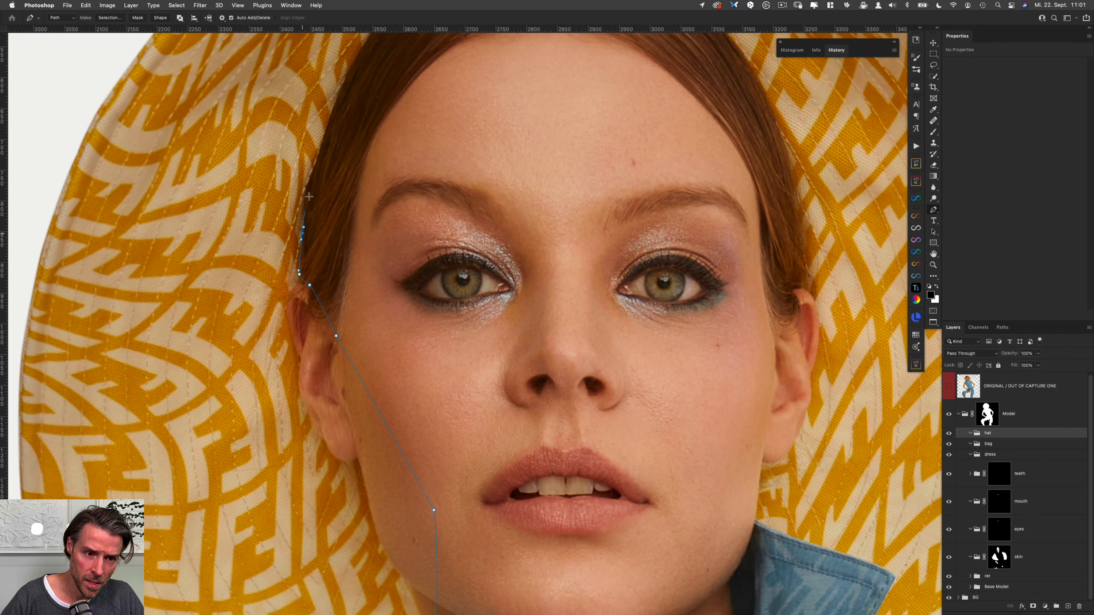
left_click(307, 179)
left_click_drag(340, 128, 325, 254)
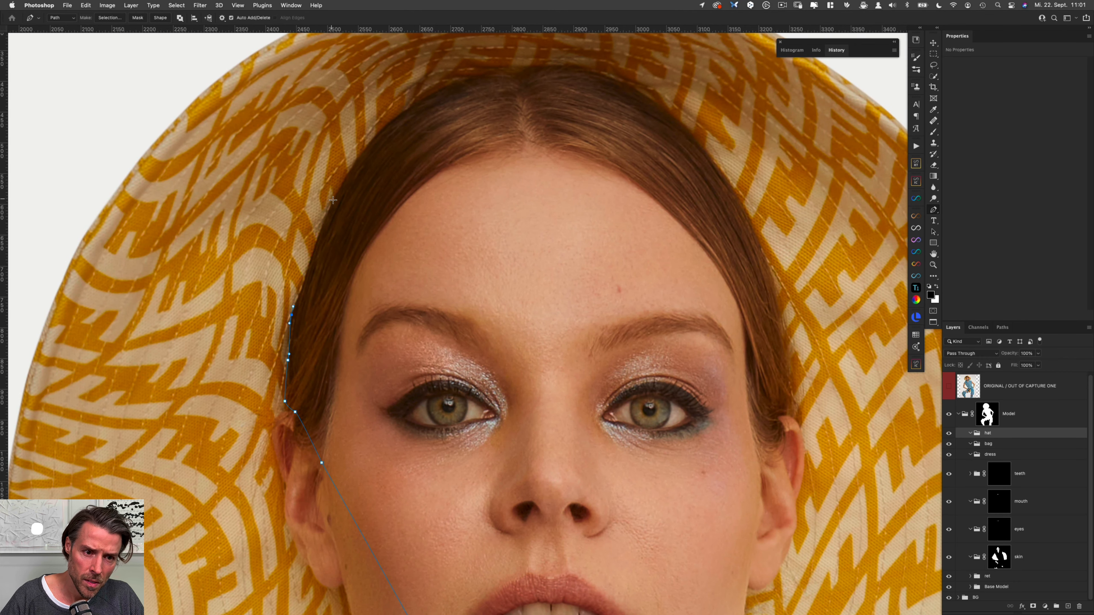
Continue the hat path along the edge between hair and hat, over the crown to the picture's right side.
left_click(333, 199)
left_click(346, 175)
left_click(378, 123)
left_click(405, 109)
left_click(469, 74)
left_click(486, 70)
left_click(509, 68)
left_click(519, 68)
left_click(529, 68)
left_click(580, 68)
left_click(599, 72)
left_click(640, 88)
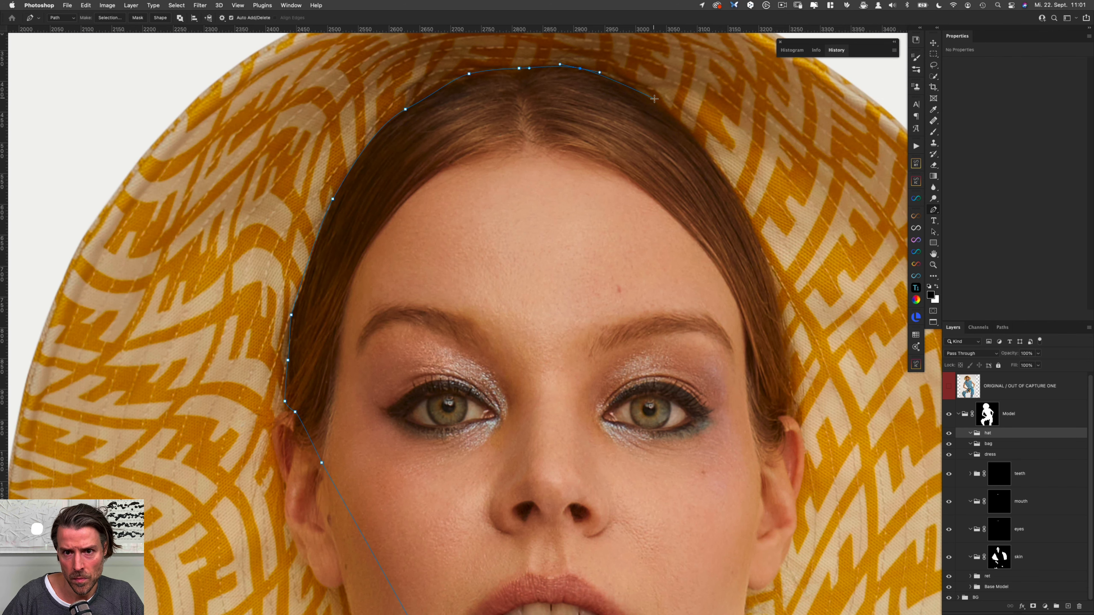
left_click(655, 98)
left_click(670, 110)
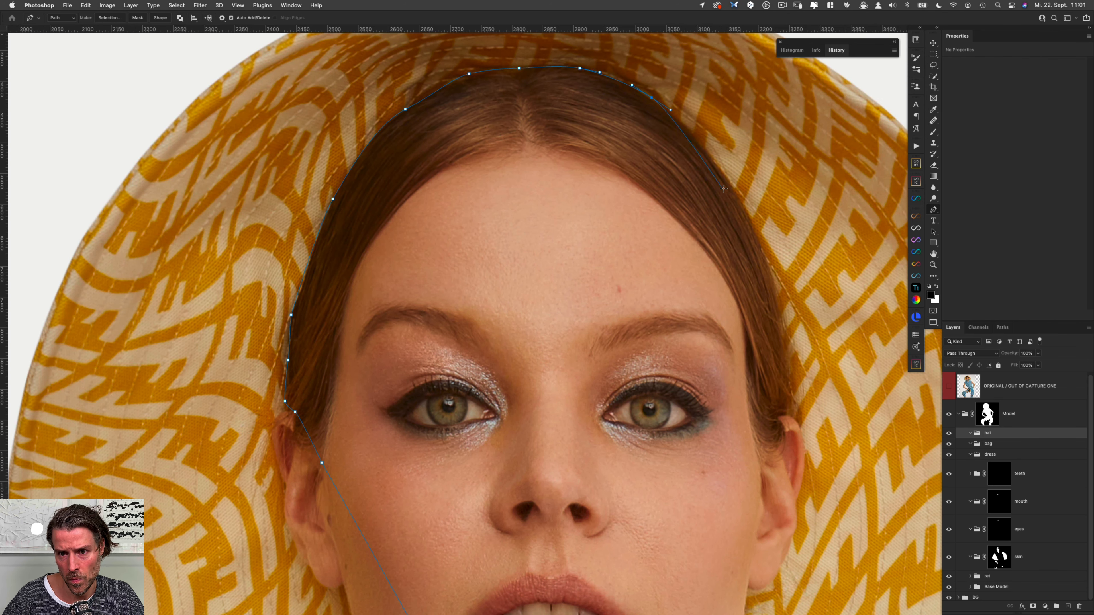
Carry the hat path down the outer hair edge on the picture's right to the top of the ear.
left_click_drag(727, 178, 733, 187)
left_click_drag(757, 240, 759, 248)
left_click_drag(779, 360, 615, 282)
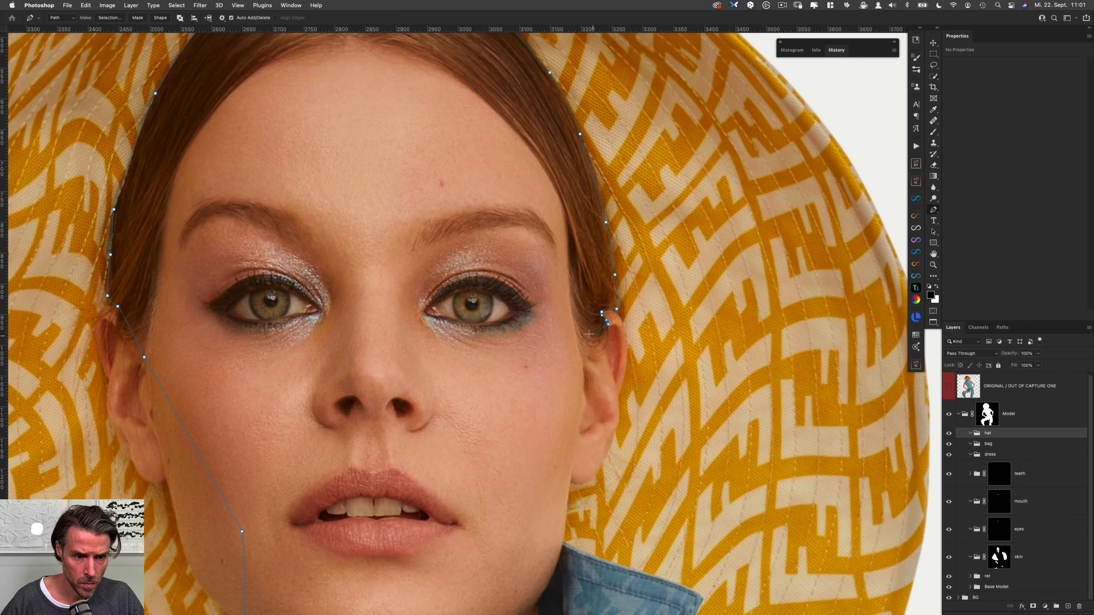
Run the hat path from that ear loosely down through the cheek to the inner corner of the raised collar.
left_click_drag(604, 348, 593, 352)
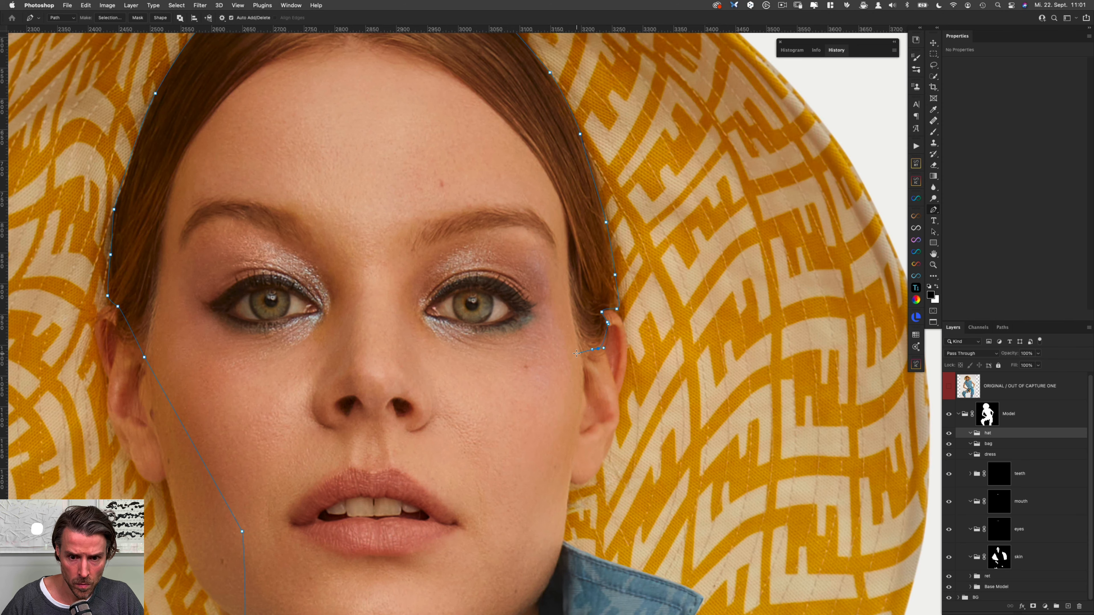
scroll(567, 364, "down", 5)
left_click(524, 322)
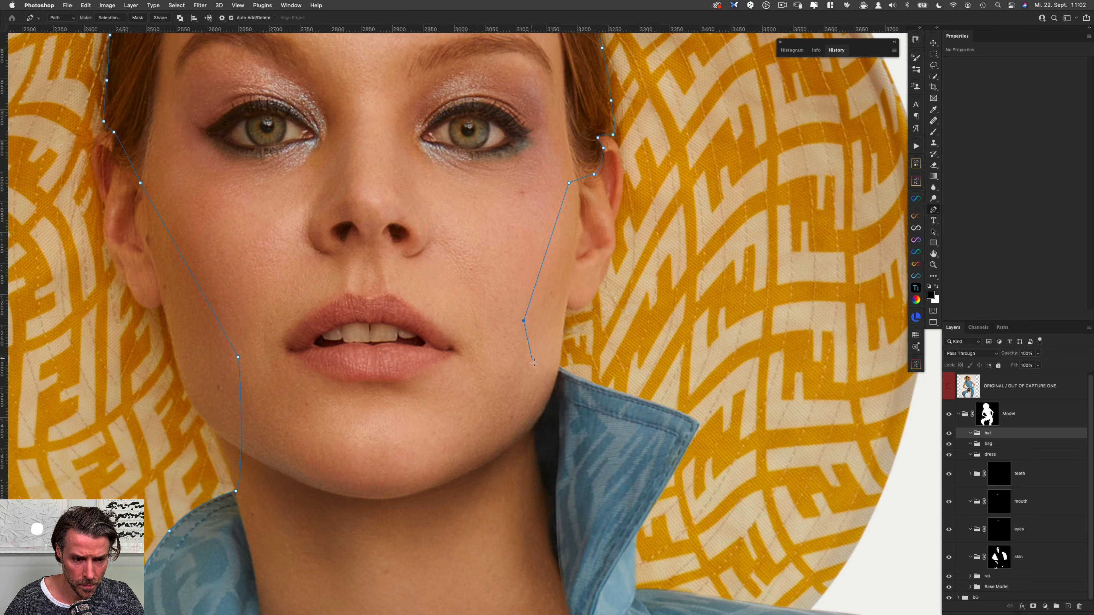
left_click_drag(560, 368, 594, 381)
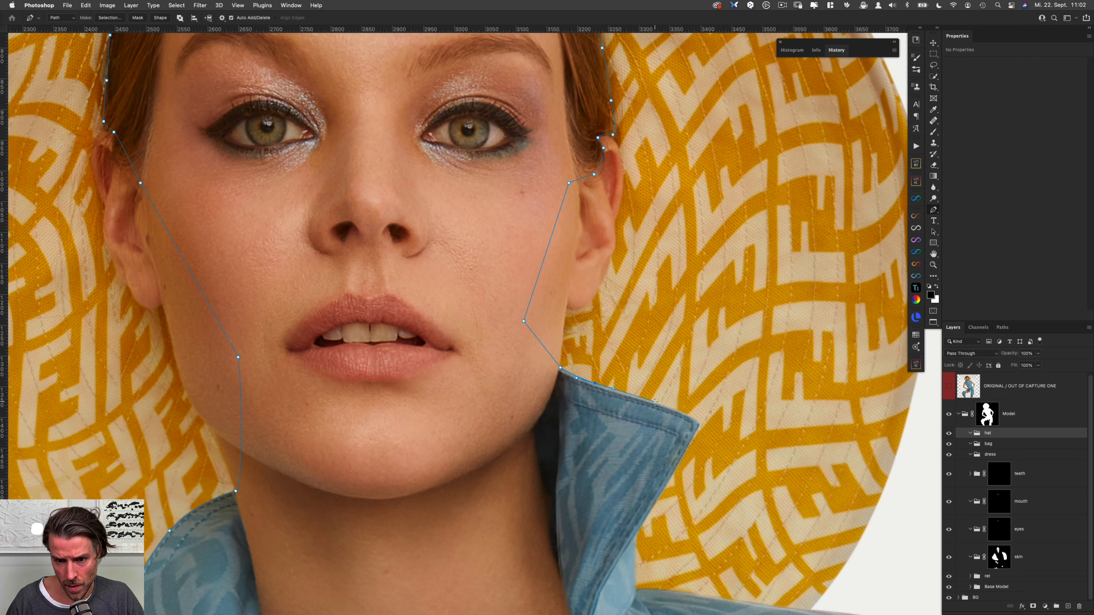
Trace the hat path around the raised collar's pointed tip and down its outer edge to the shoulder.
left_click_drag(697, 423, 700, 432)
scroll(699, 429, "down", 5)
scroll(698, 429, "right", 2)
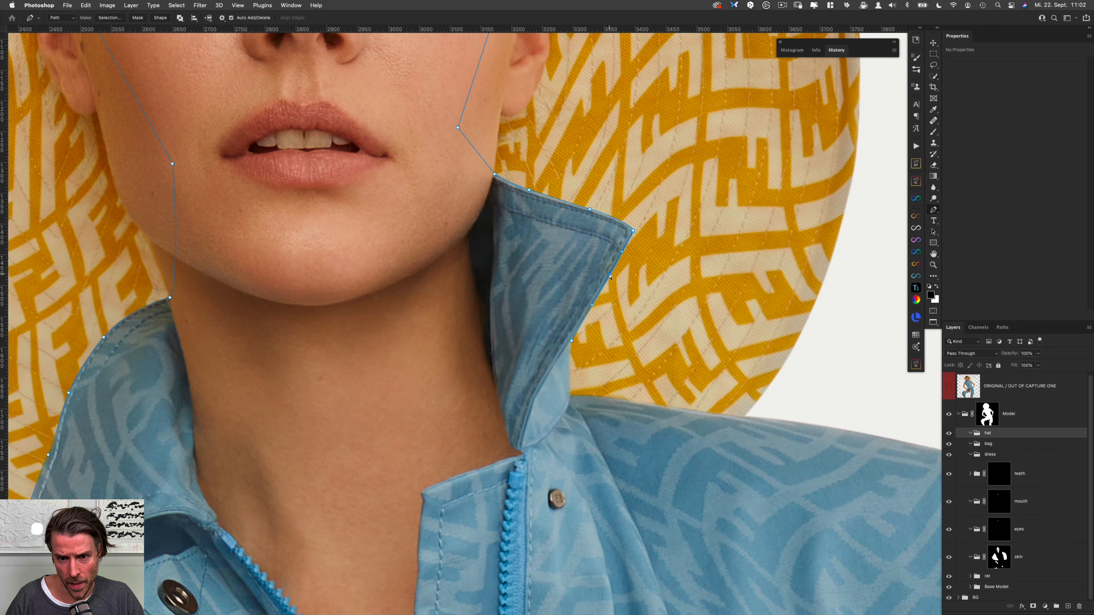
left_click_drag(609, 276, 610, 278)
left_click(570, 396)
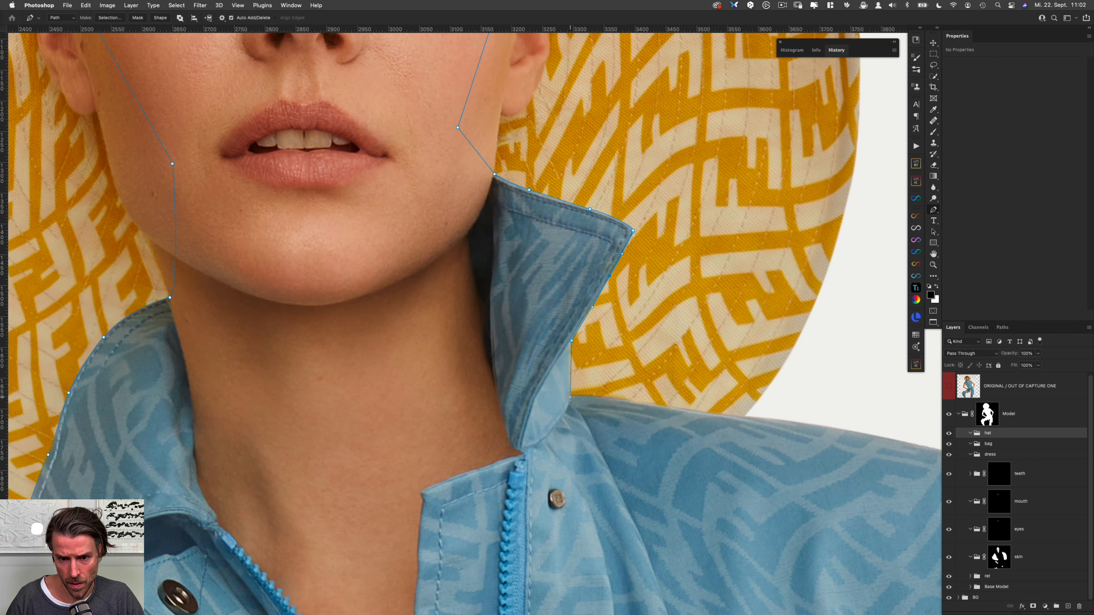
Continue the pen path from the raised collar along the shoulder seam past the hat brim and out into the background.
left_click(571, 360)
left_click_drag(630, 402, 666, 409)
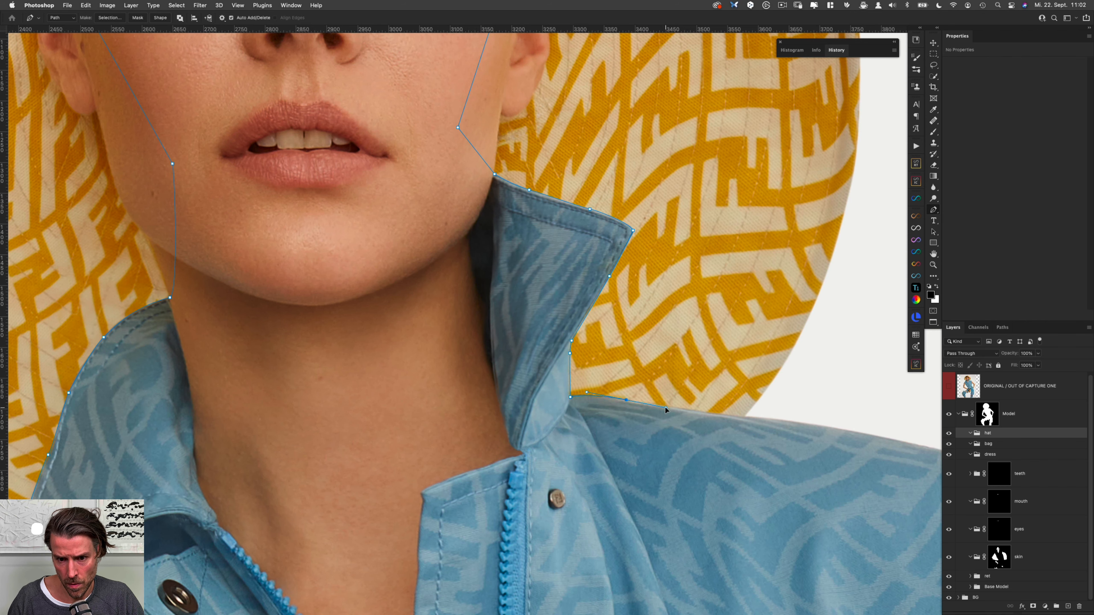
left_click_drag(746, 416, 753, 416)
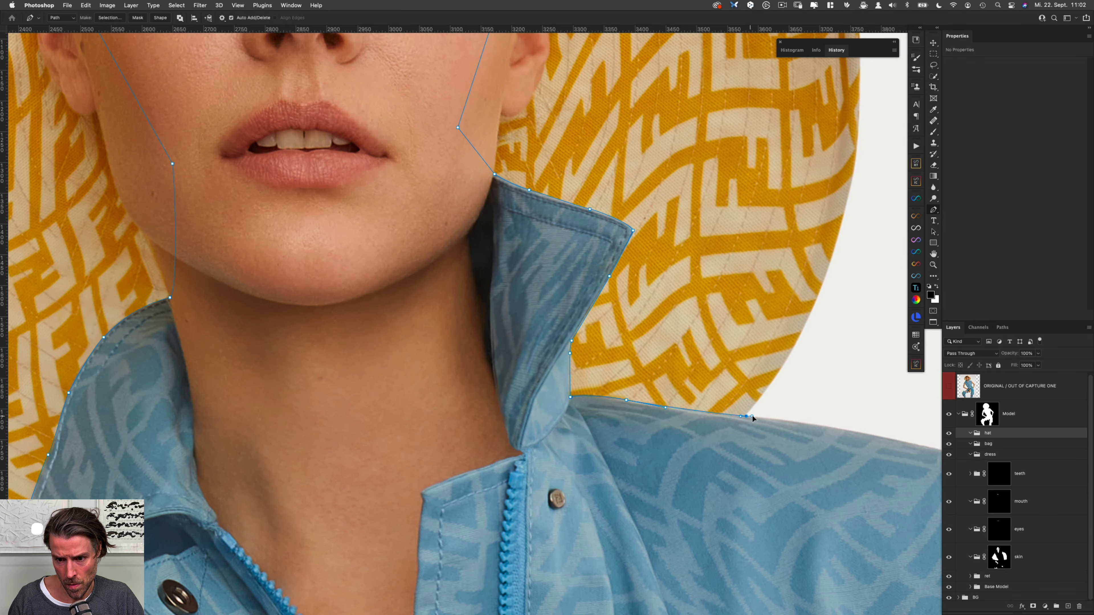
left_click(790, 409)
left_click_drag(819, 389, 760, 387)
left_click_drag(873, 353, 750, 402)
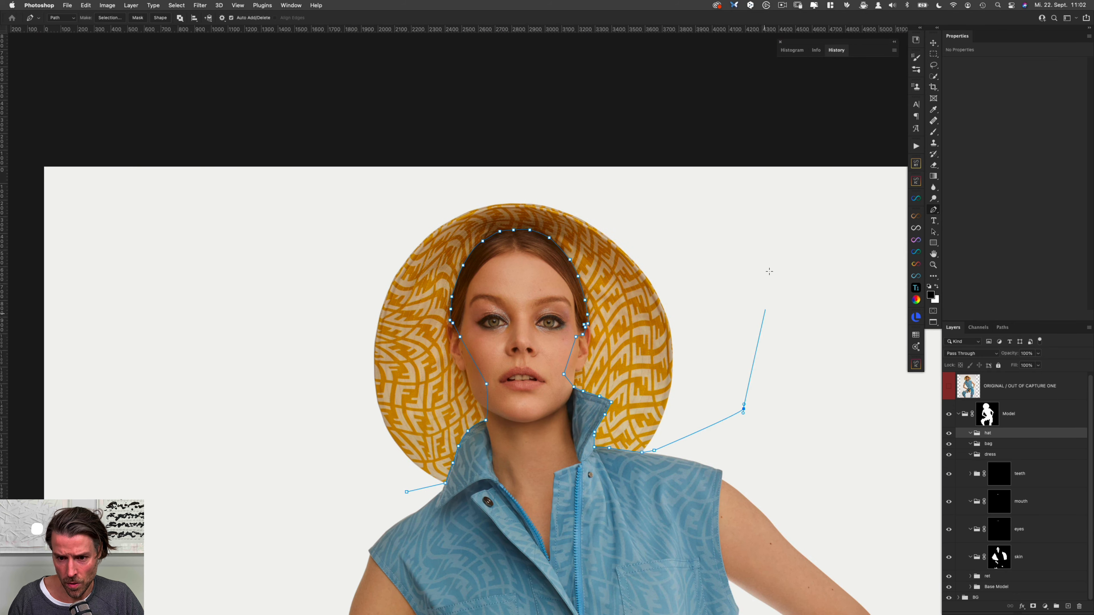
Route the pen path loosely around the outside of the hat through the background and close it at its starting point.
left_click_drag(763, 260, 750, 242)
left_click_drag(684, 202, 654, 193)
left_click(526, 184)
left_click(403, 200)
left_click(352, 249)
left_click(330, 327)
left_click(340, 389)
left_click(368, 449)
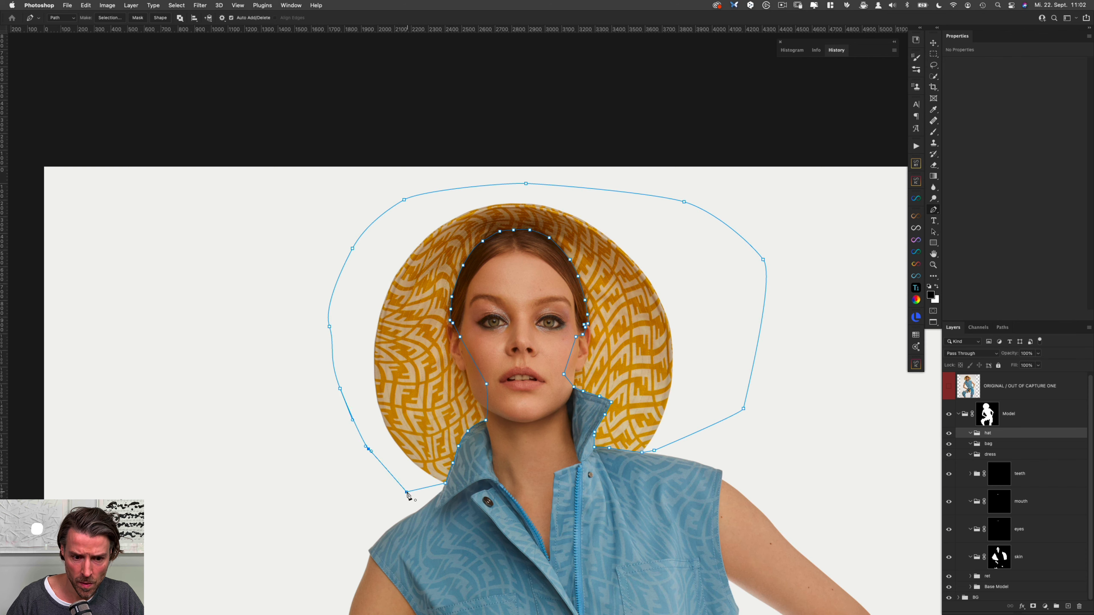
left_click(406, 492)
Save the work path as "hat" and load it as a selection, returning to the layer stack.
left_click(1002, 328)
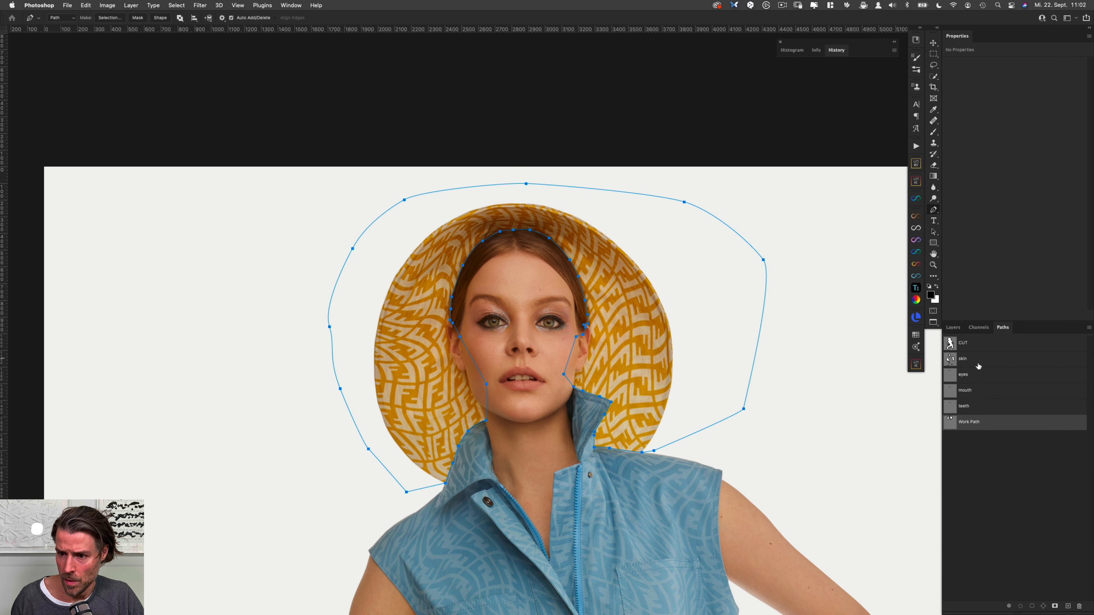
double_click(970, 423)
type("hat")
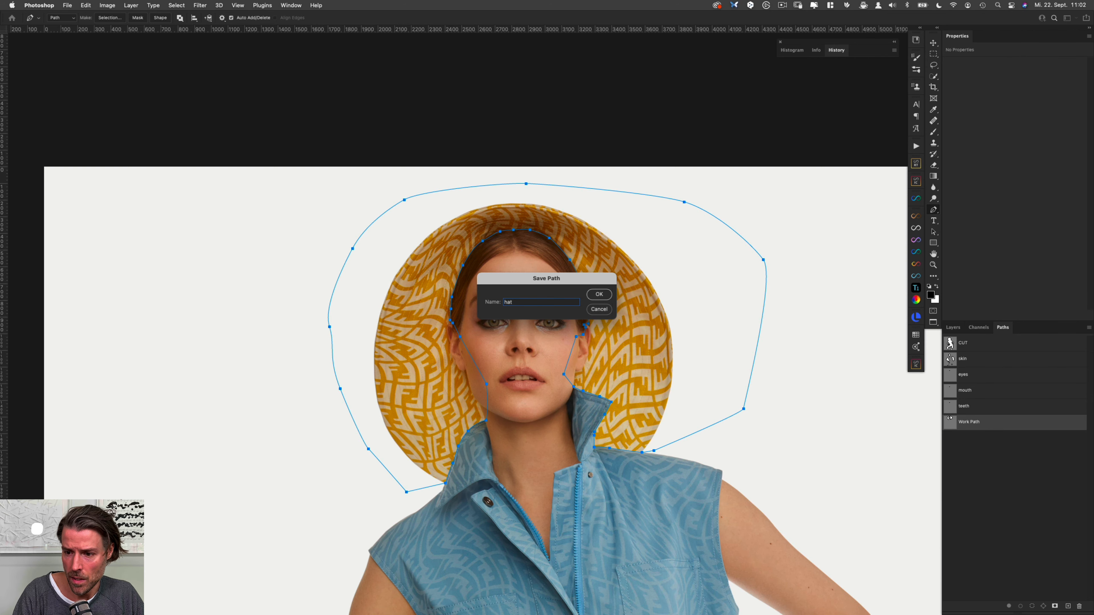
key("Return")
left_click(951, 420, "super")
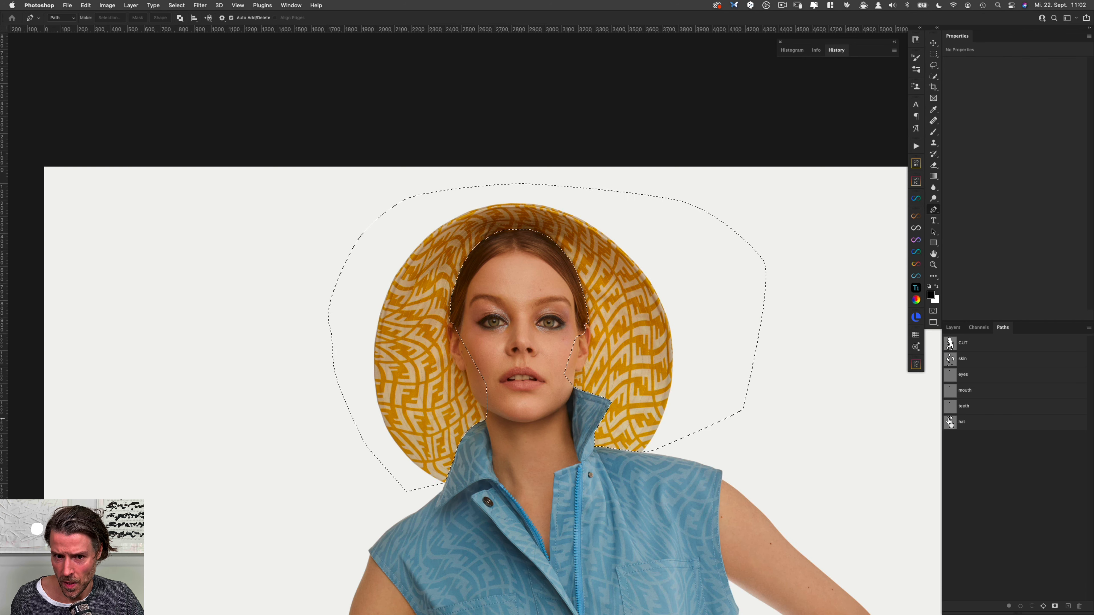
left_click(954, 328)
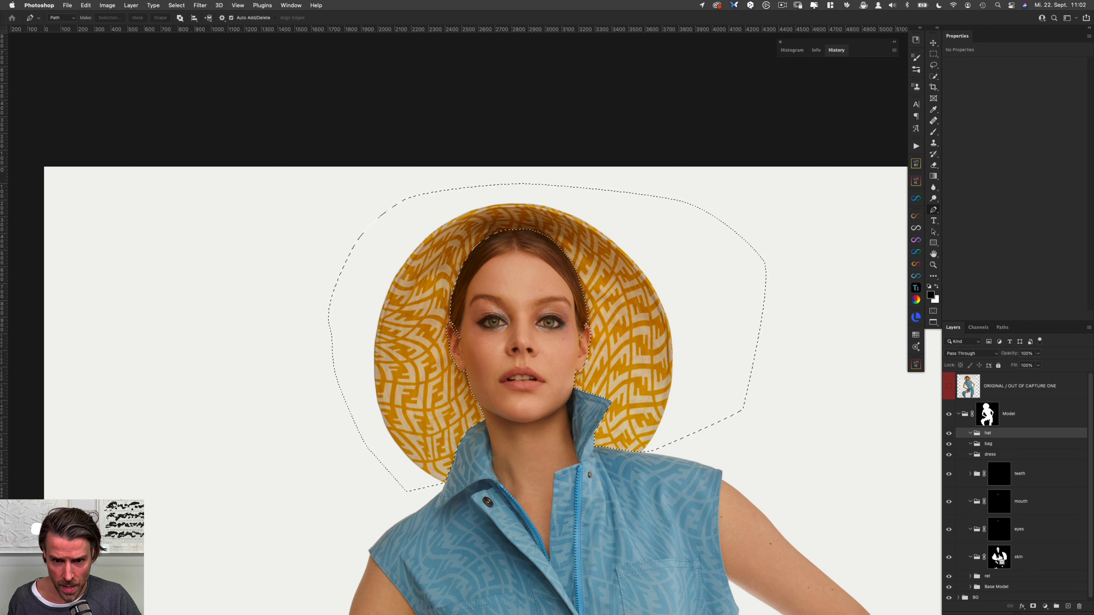
In Quick Mask mode, remove the stray slivers beside both ears from the hat selection with the brush at 100% opacity.
left_click_drag(481, 313, 517, 331)
key("q")
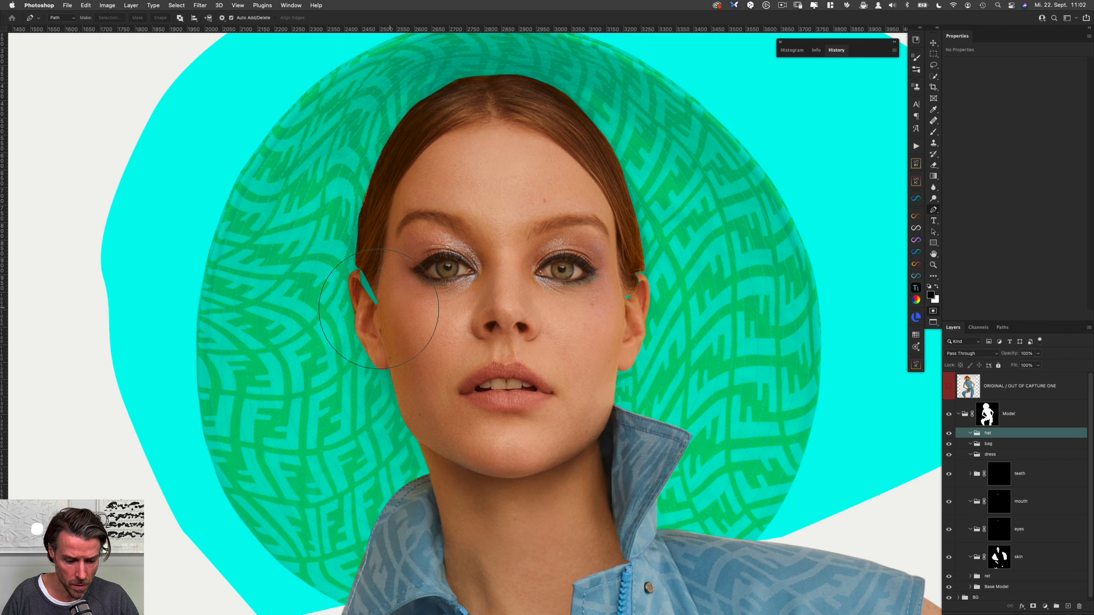
key("b")
left_click_drag(385, 283, 311, 286)
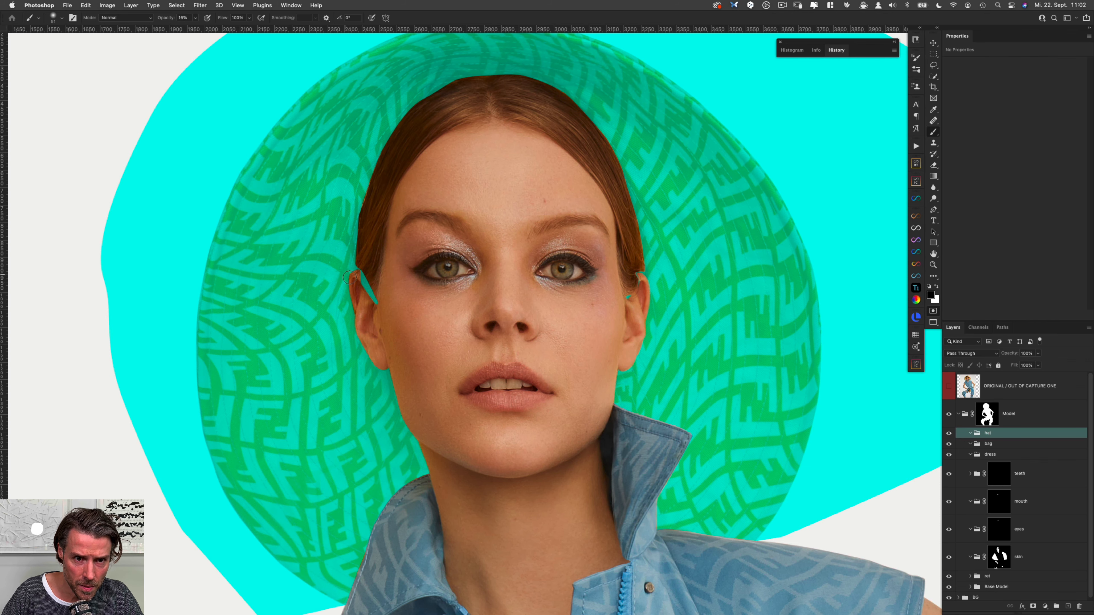
key("x")
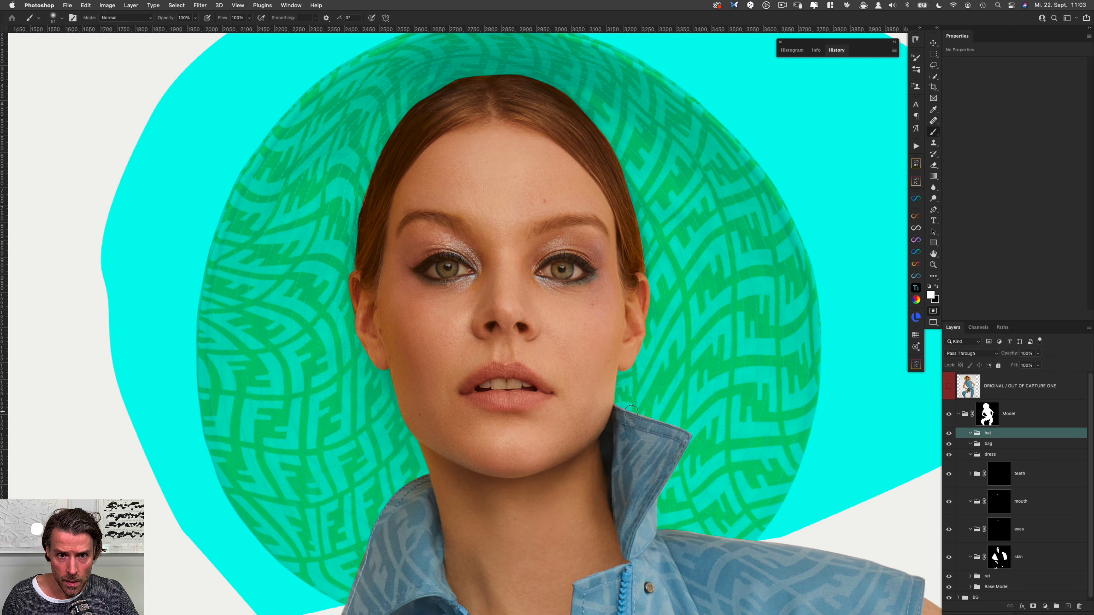
key("q")
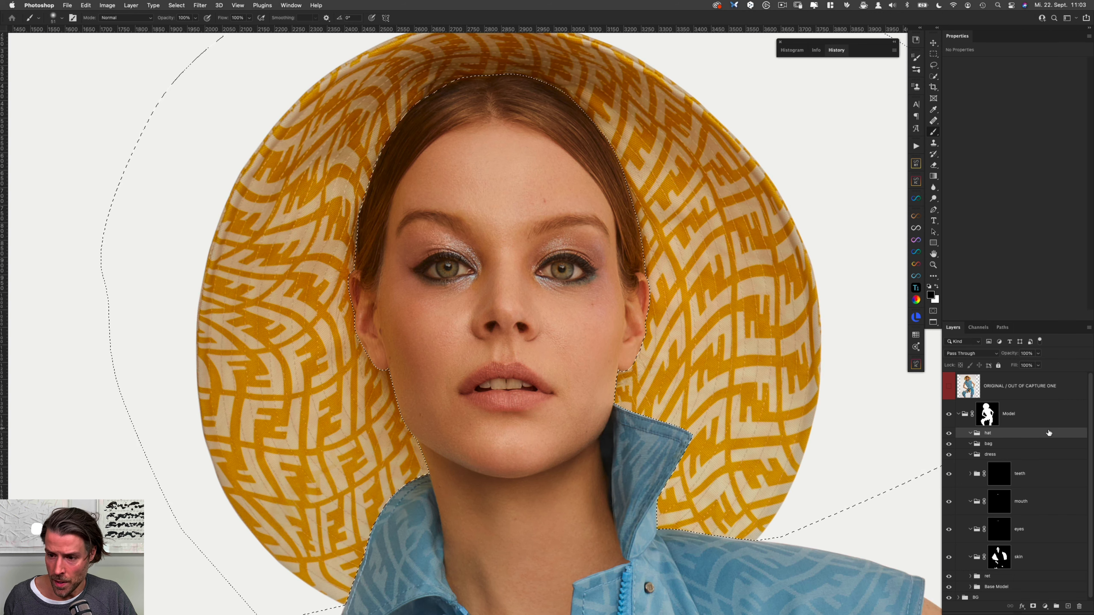
Add a layer mask to the hat group from the selection and check the mask on its own.
left_click(1033, 606)
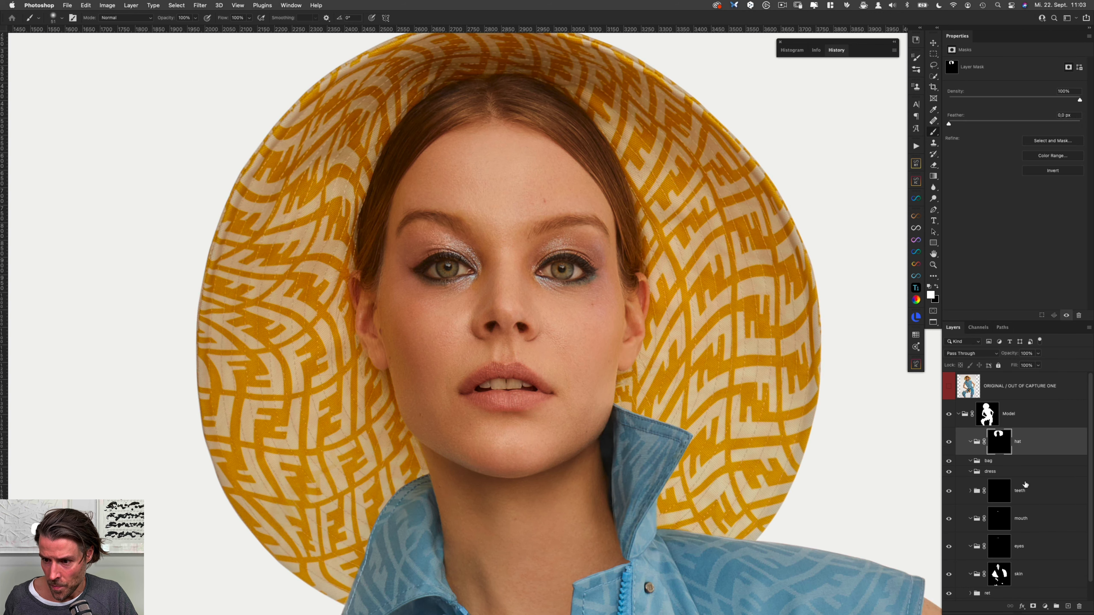
left_click(999, 439, "alt")
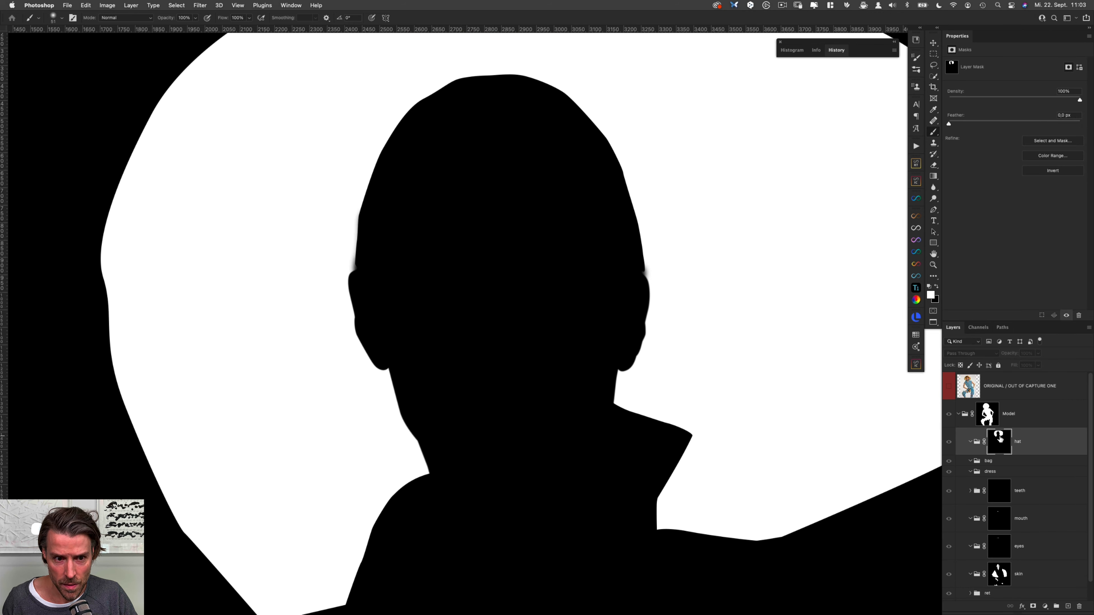
left_click(999, 439, "alt")
Soften the hat mask's edges along the collar, face and hairline with the Blur tool at 30% strength.
key("k")
key("r")
left_click_drag(366, 535, 323, 391)
left_click_drag(315, 438, 354, 440)
mouse_move(303, 459)
left_mouse_down()
mouse_move(314, 416)
mouse_move(347, 345)
mouse_move(377, 344)
mouse_move(376, 308)
mouse_move(320, 182)
left_mouse_up()
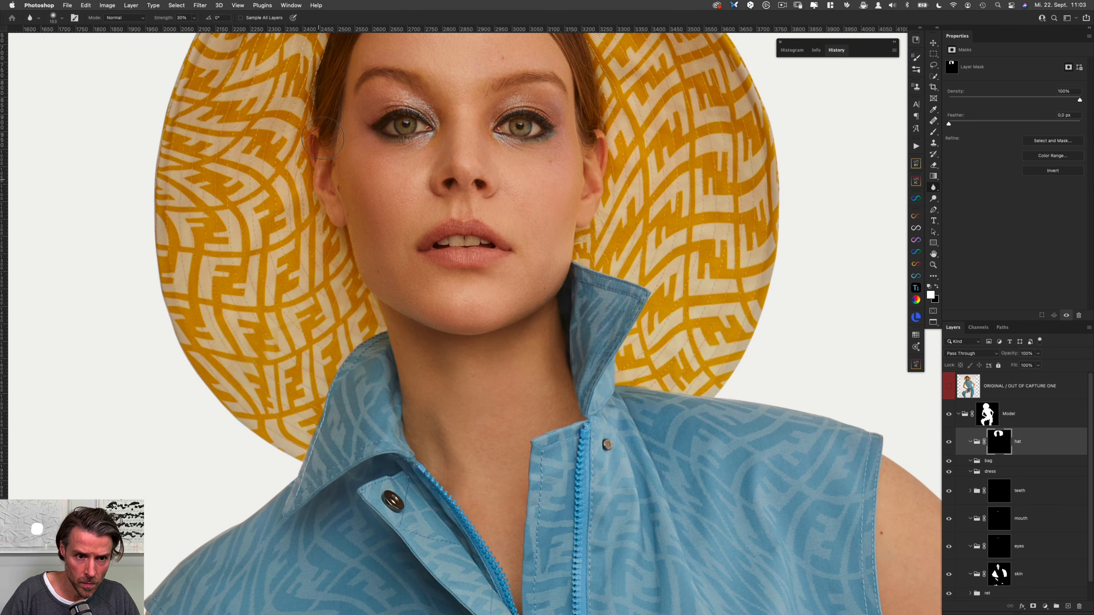
left_click_drag(342, 93, 312, 333)
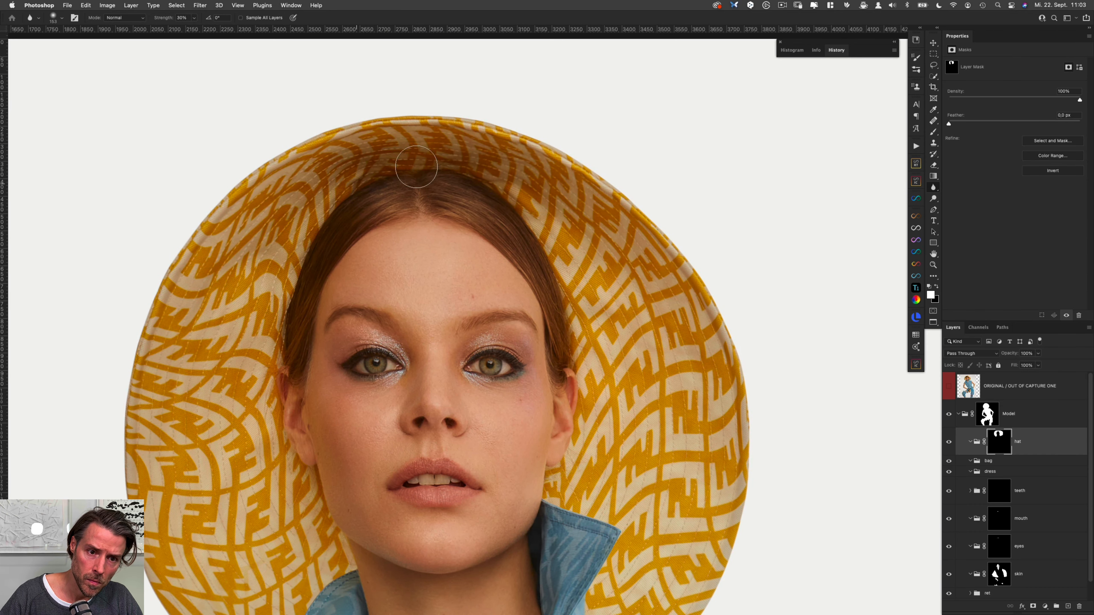
mouse_move(416, 167)
left_mouse_down()
mouse_move(526, 247)
mouse_move(578, 364)
left_mouse_up()
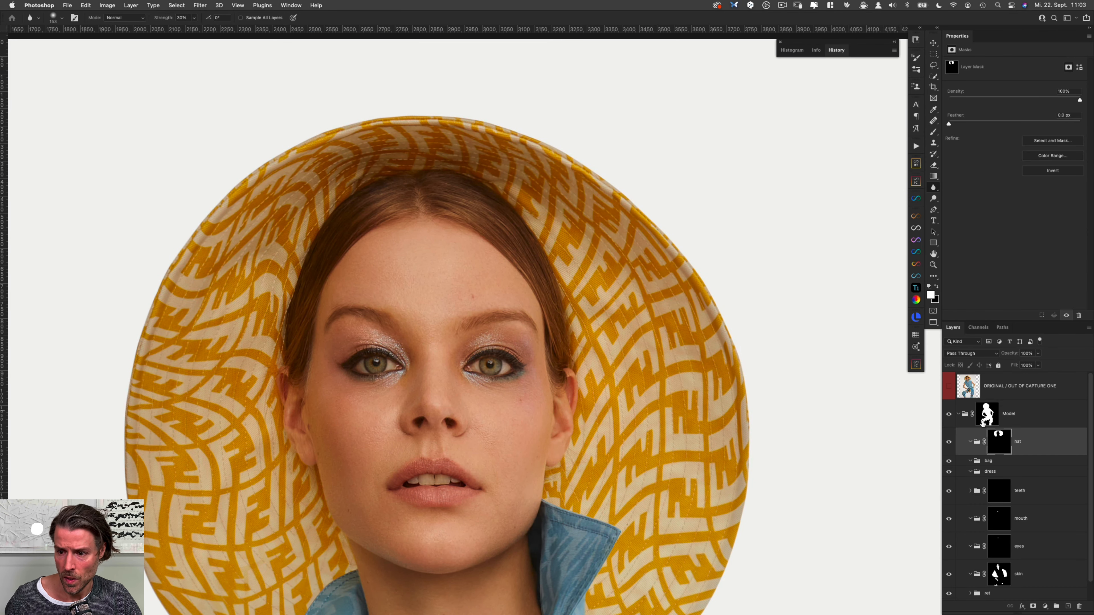
Create a "hair" group above the bag group with a layer mask that hides the combined hat and skin mask areas.
left_click(1001, 442, "super")
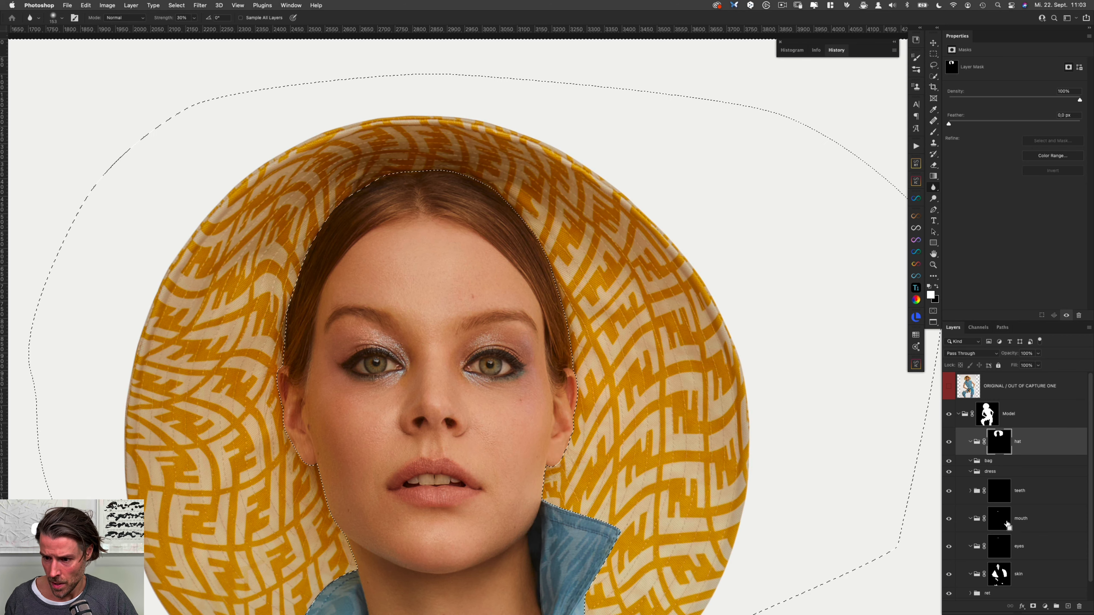
left_click(999, 574, "ctrl+shift")
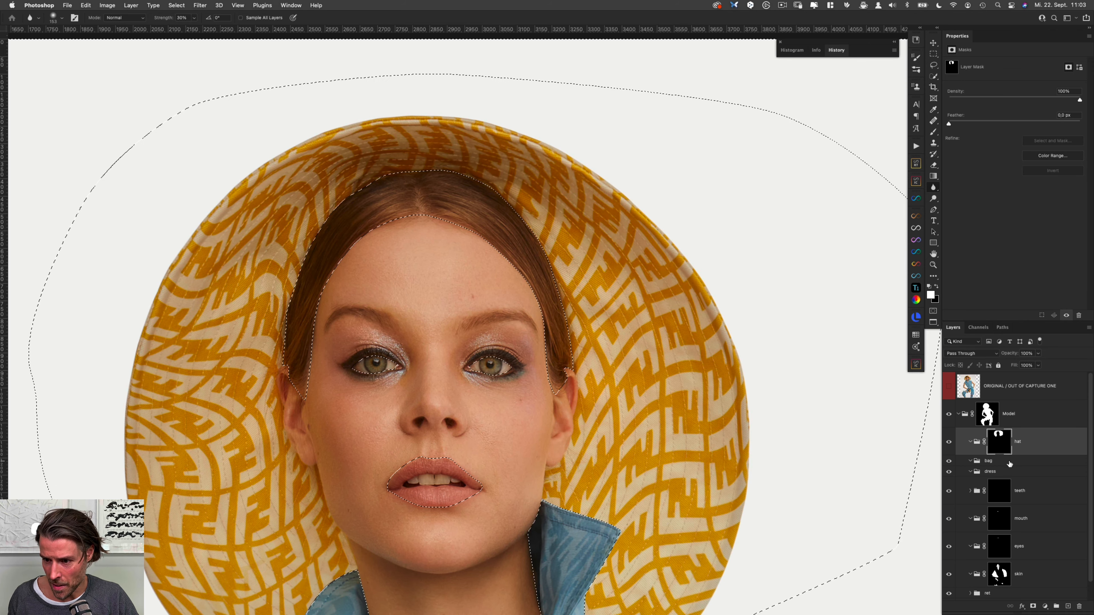
left_click(1060, 461)
left_click(1056, 606)
double_click(992, 461)
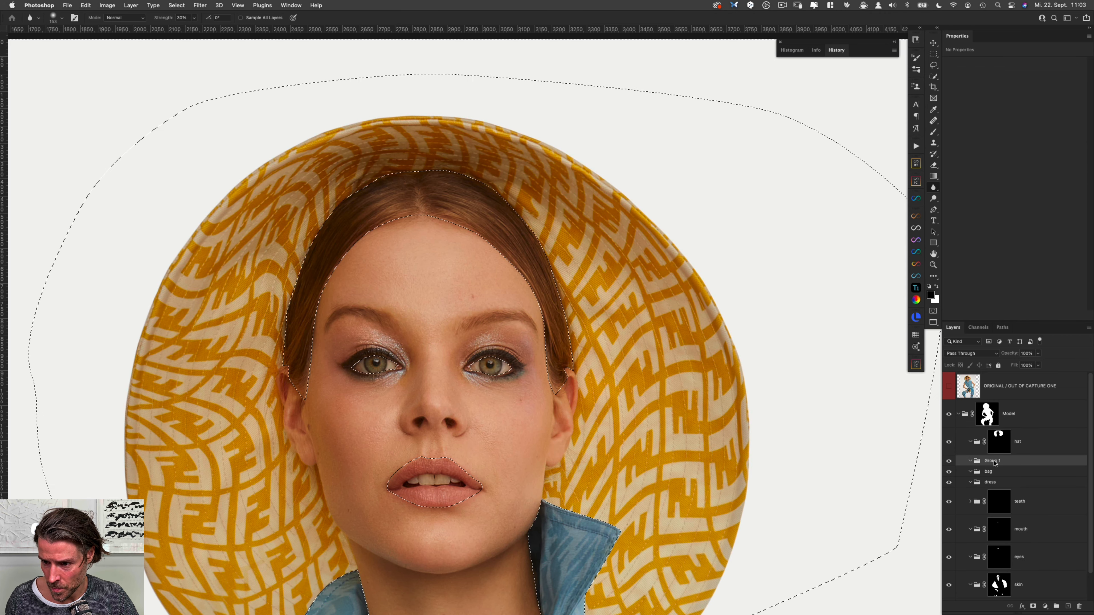
type("hair")
key("Return")
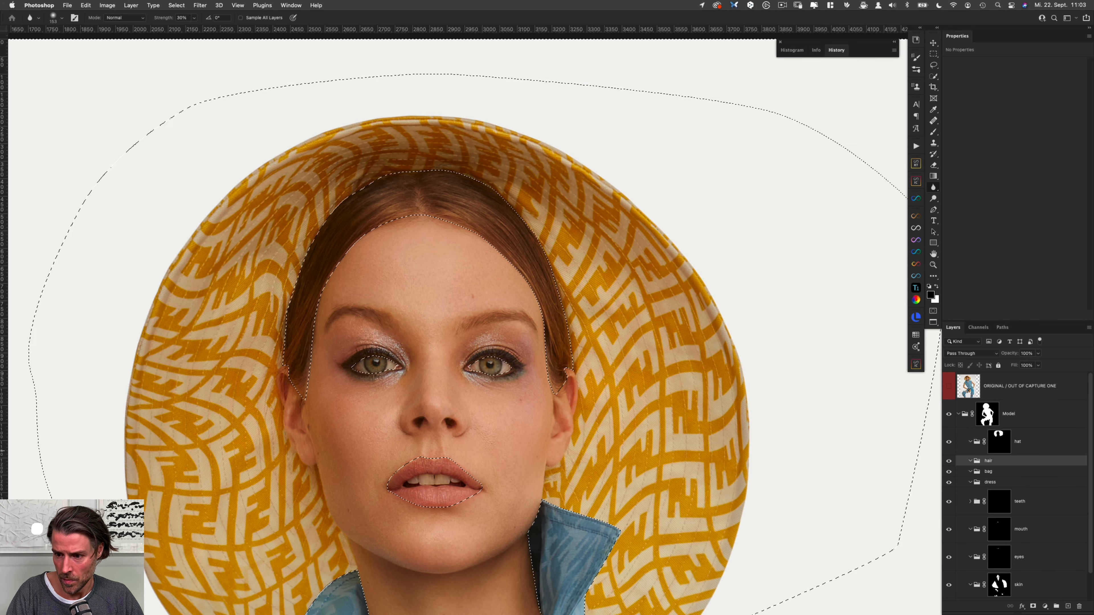
left_click(1033, 607)
left_click(999, 469, "alt")
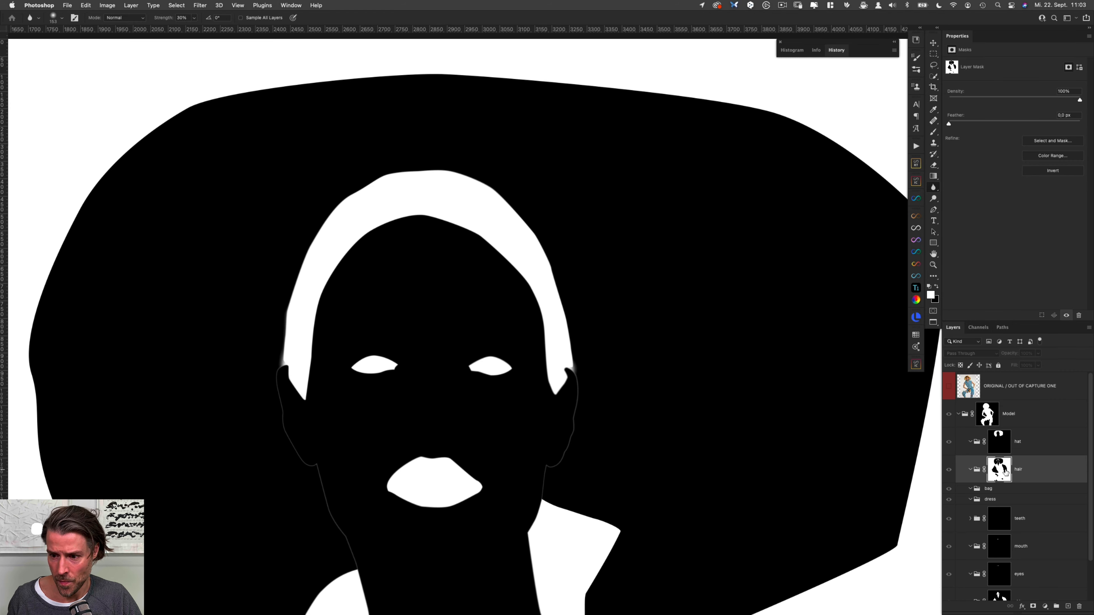
Lasso the eyes, mouth and leftover ear outlines on the hair mask, fill them with black, and deselect.
key("l")
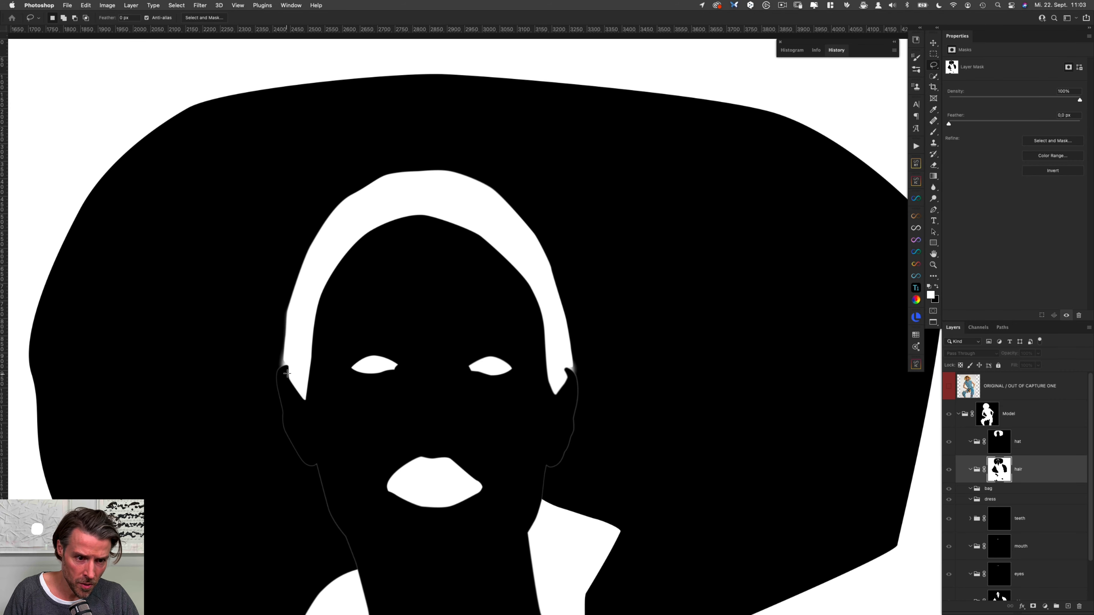
mouse_move(257, 365)
left_mouse_down()
mouse_move(262, 460)
mouse_move(350, 529)
mouse_move(605, 487)
mouse_move(680, 387)
mouse_move(618, 360)
mouse_move(571, 368)
mouse_move(575, 386)
mouse_move(524, 389)
mouse_move(466, 318)
mouse_move(332, 370)
mouse_move(323, 404)
mouse_move(296, 401)
mouse_move(286, 365)
left_mouse_up()
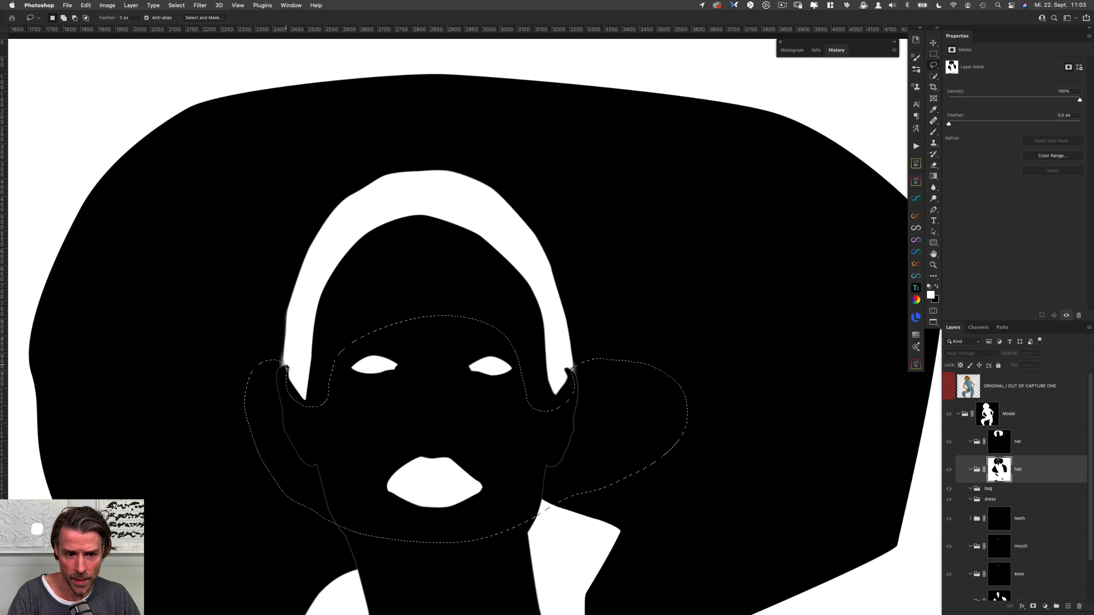
key("super+BackSpace")
key("super+minus")
key("super+minus")
key("super+d")
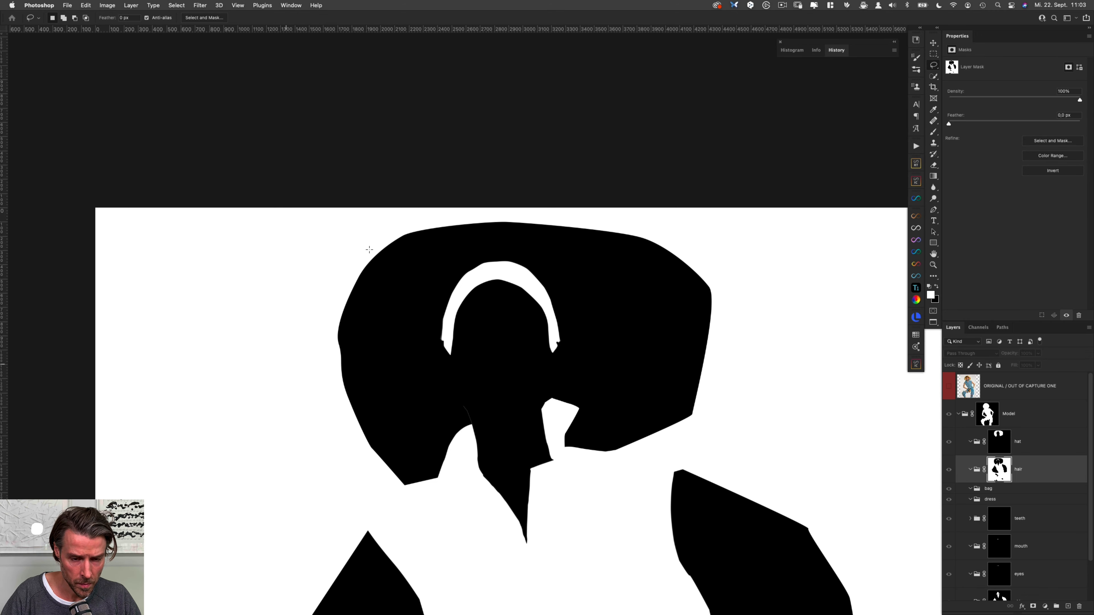
Fill everything outside a lasso around the hair shape with black on the hair mask, deselect, and compare it with the image.
mouse_move(492, 248)
left_mouse_down()
mouse_move(397, 344)
mouse_move(510, 375)
mouse_move(617, 341)
mouse_move(497, 236)
left_mouse_up()
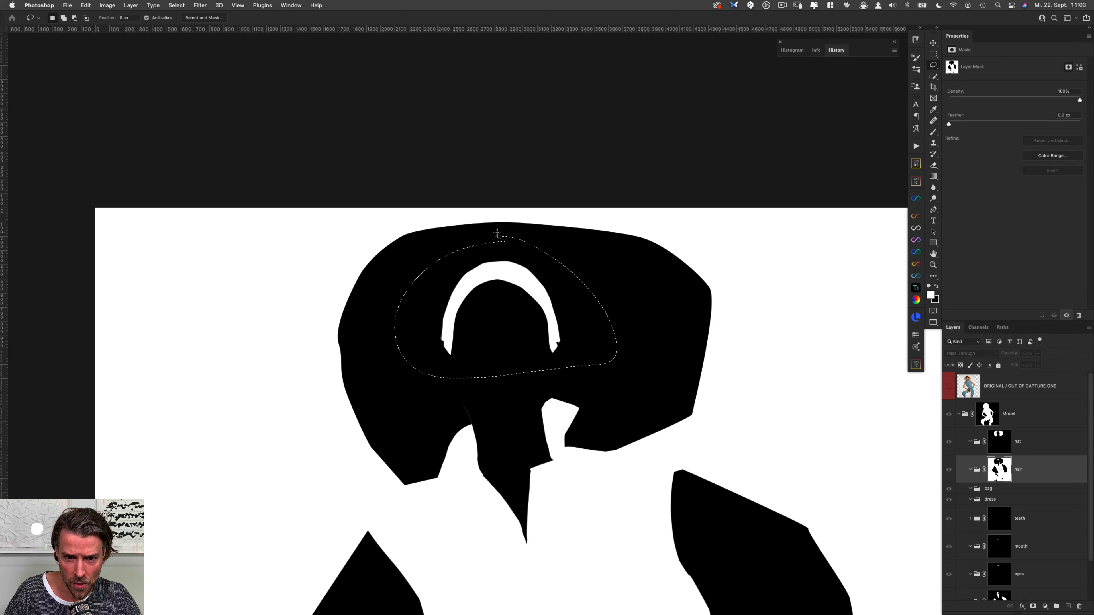
key("super+shift+i")
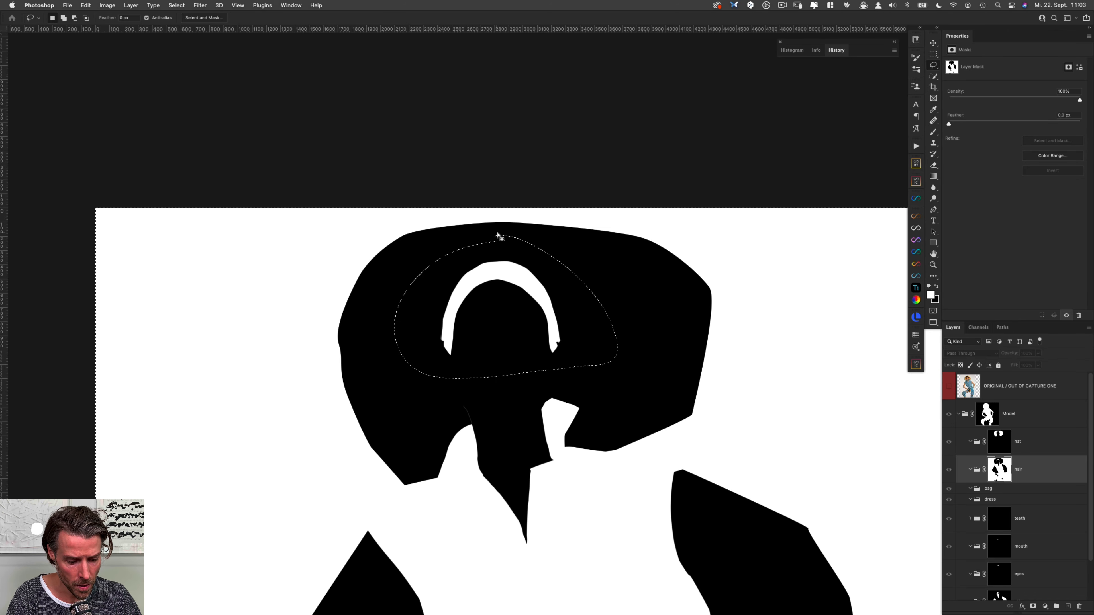
key("super+BackSpace")
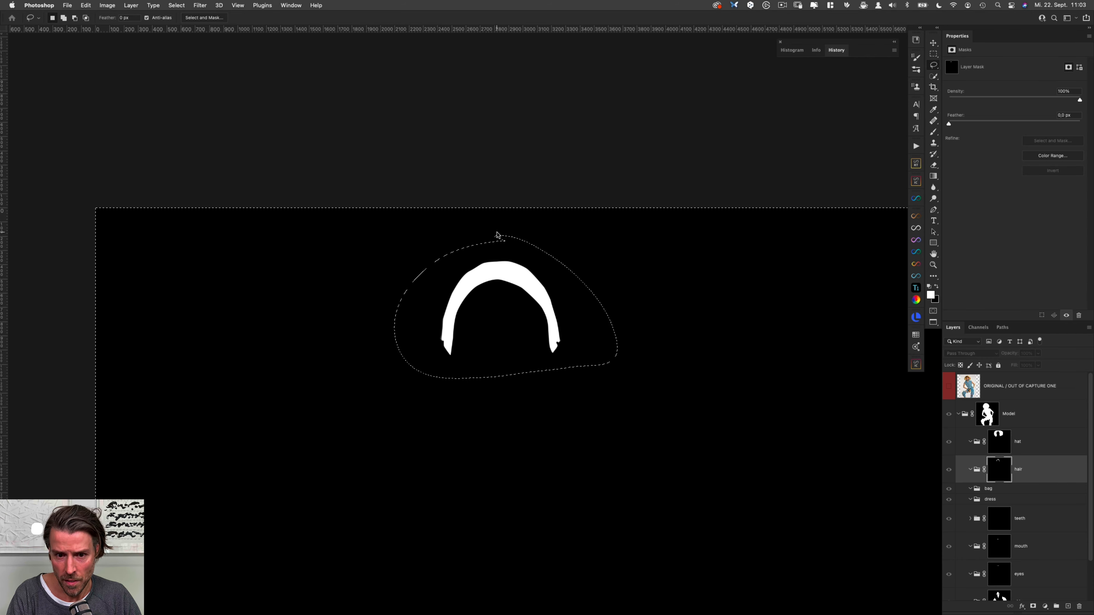
key("super+d")
left_click(1001, 473, "alt")
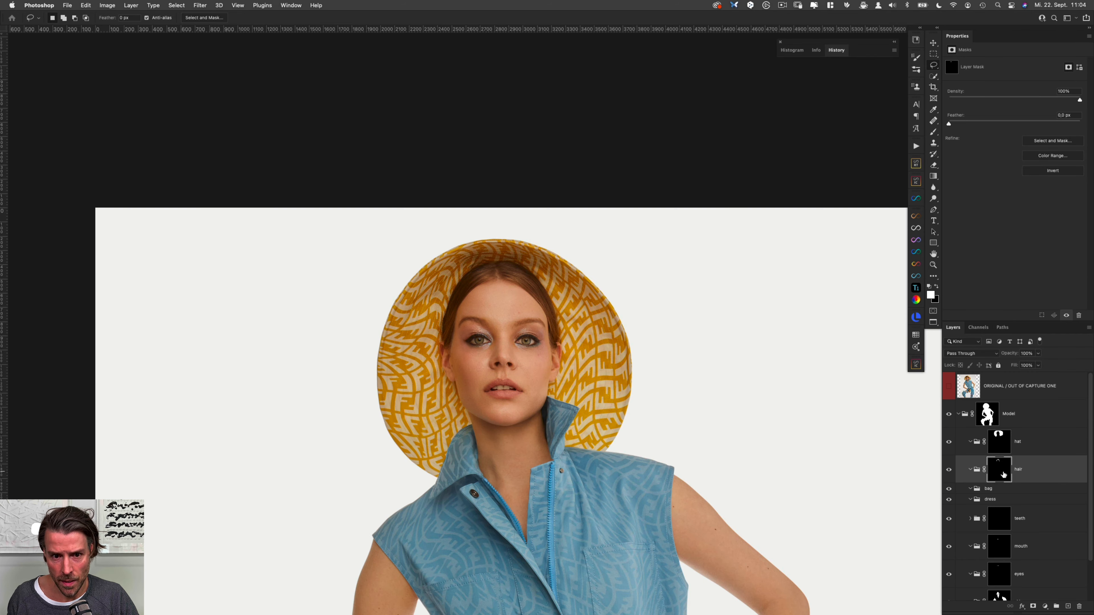
left_click(1001, 473, "alt")
left_click(1002, 474, "alt")
left_click(1002, 474, "alt")
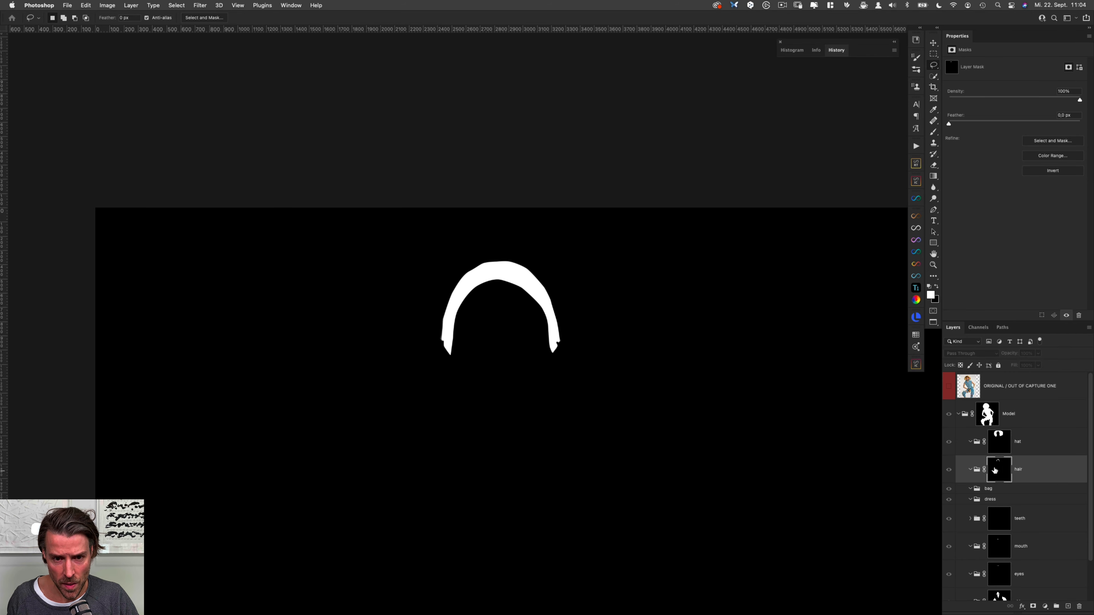
Soften the edges of the hair mask with the Blur tool at 30% strength and check the mask against the image.
left_click_drag(521, 299, 557, 306)
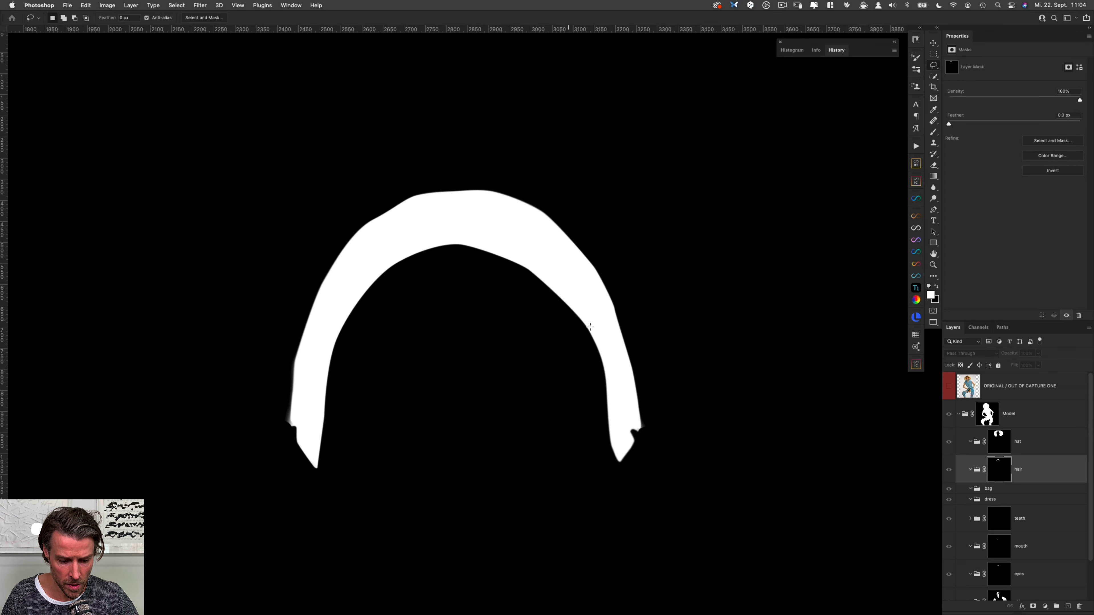
left_click(1003, 470, "alt")
key("r")
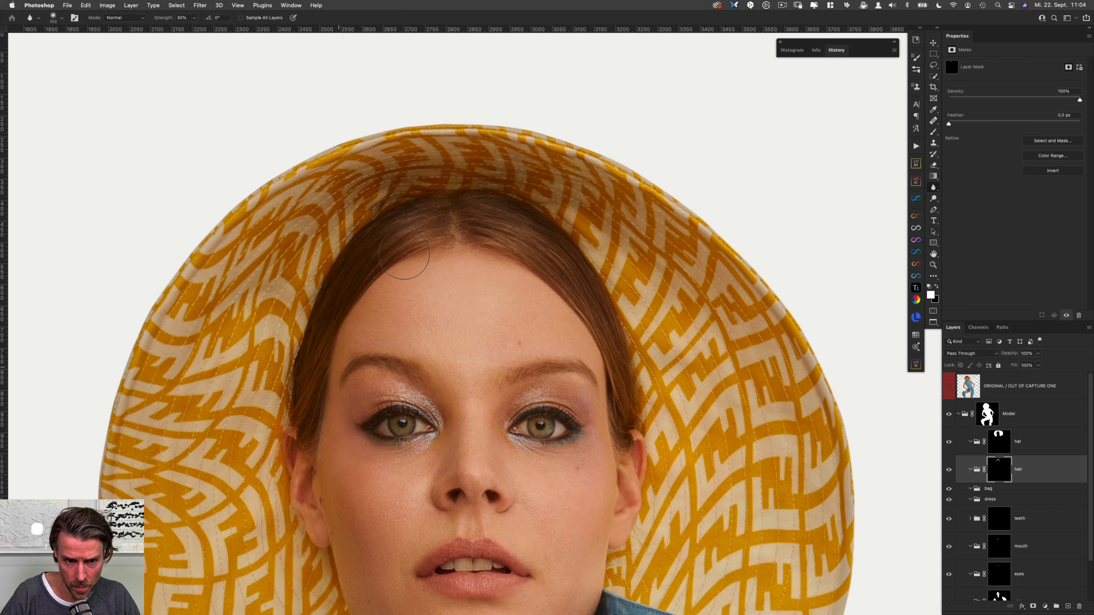
left_click(1004, 469, "alt")
left_click(1005, 463, "alt")
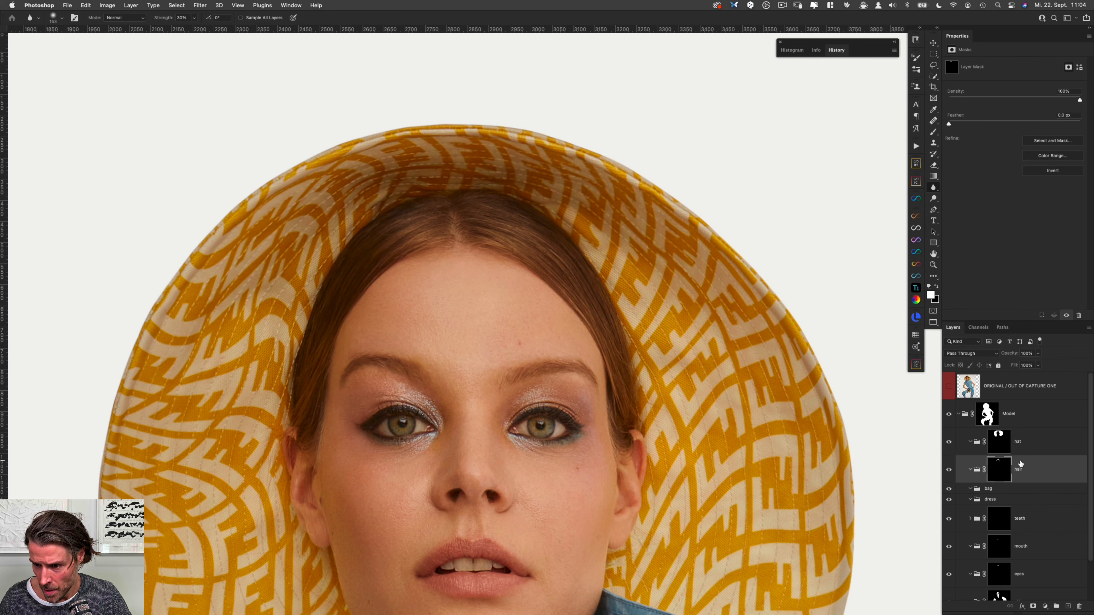
Display the skin group's layer mask on its own to examine its edges.
scroll(1016, 480, "down", 2)
right_click(1000, 559)
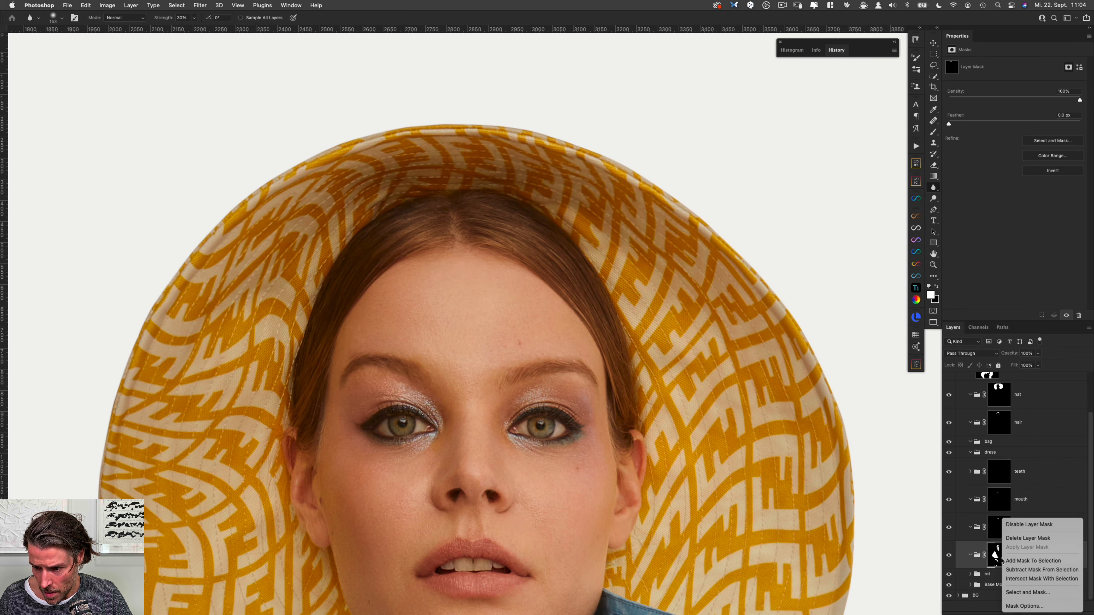
key("Escape")
left_click(1002, 554, "alt")
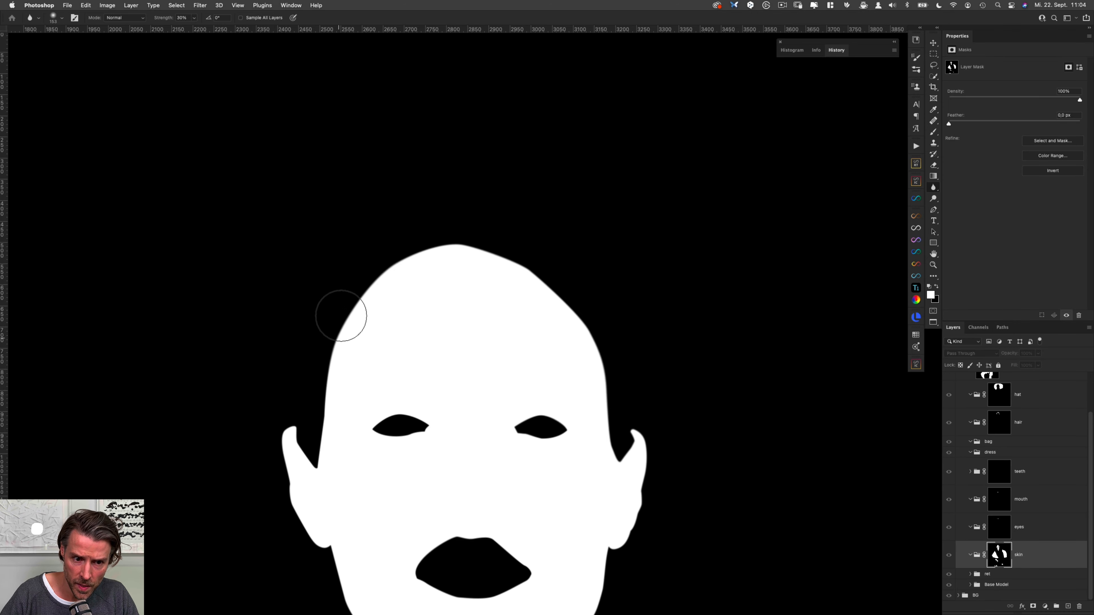
Select the whole canvas with the dress group active and subtract the skin and hat masks from the selection.
left_click(999, 555, "alt")
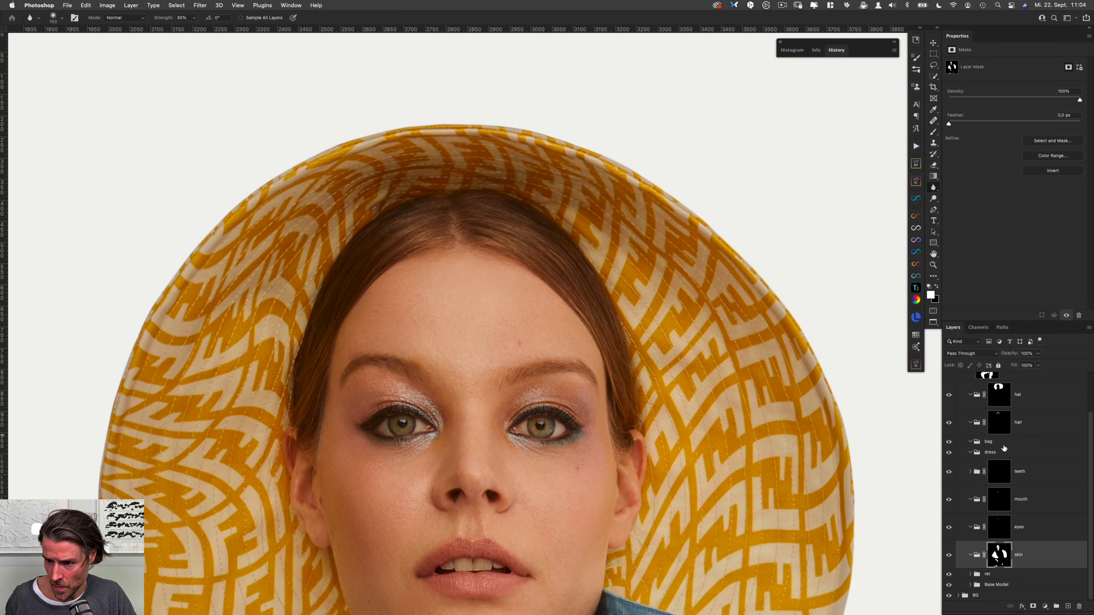
left_click(1007, 453)
key("super+p")
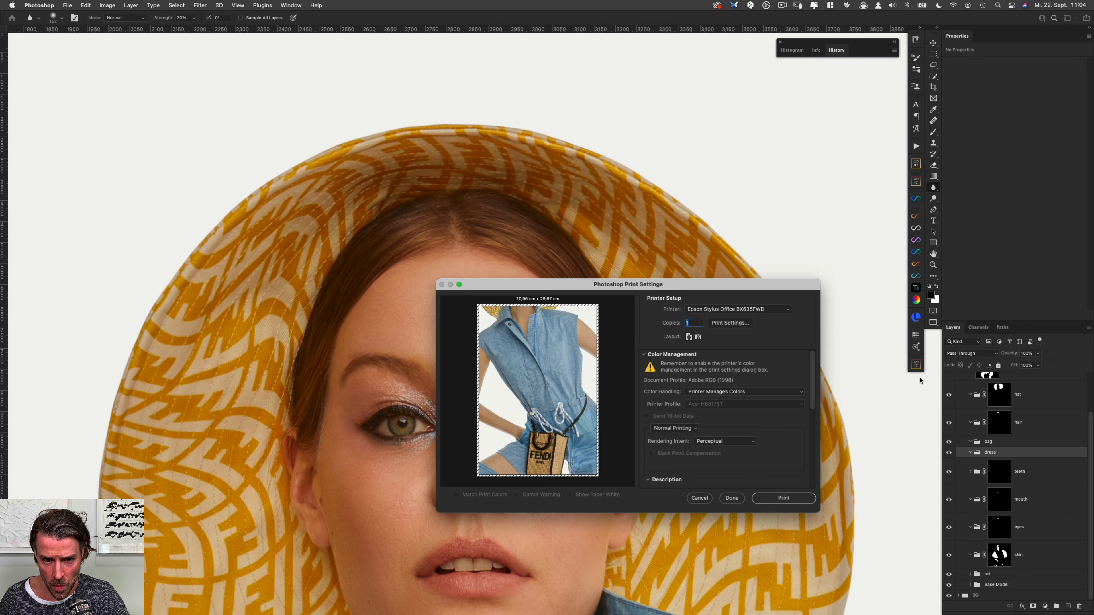
key("Escape")
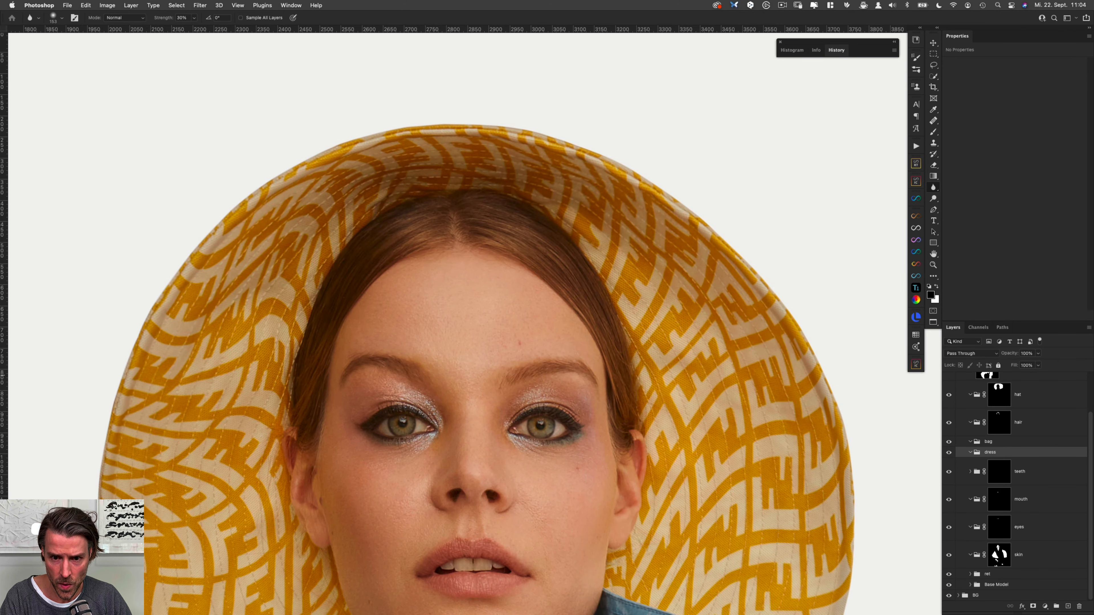
key("super+0")
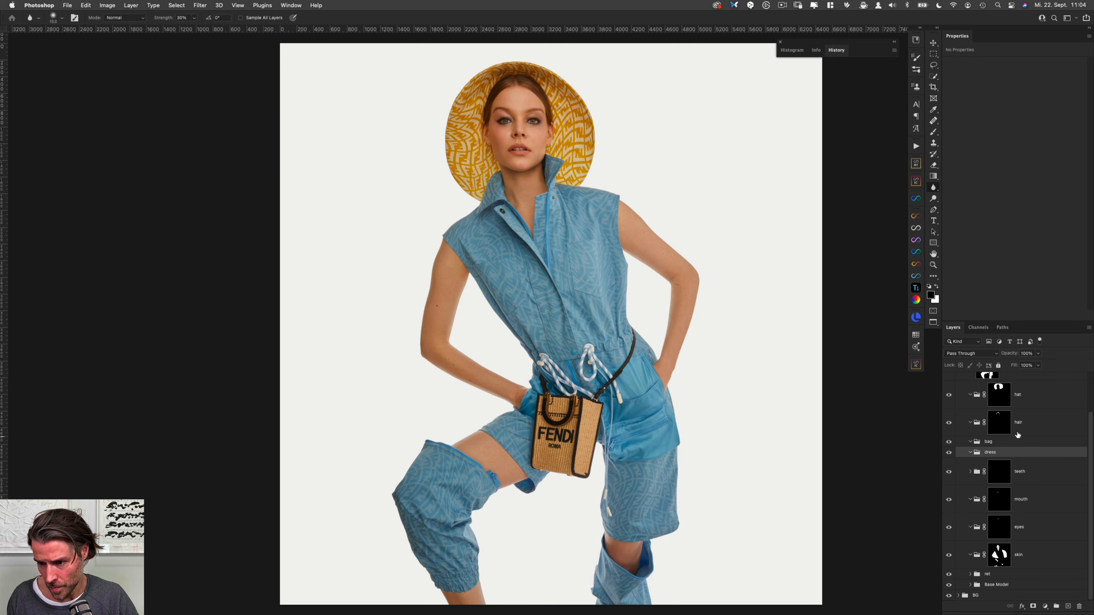
key("super+a")
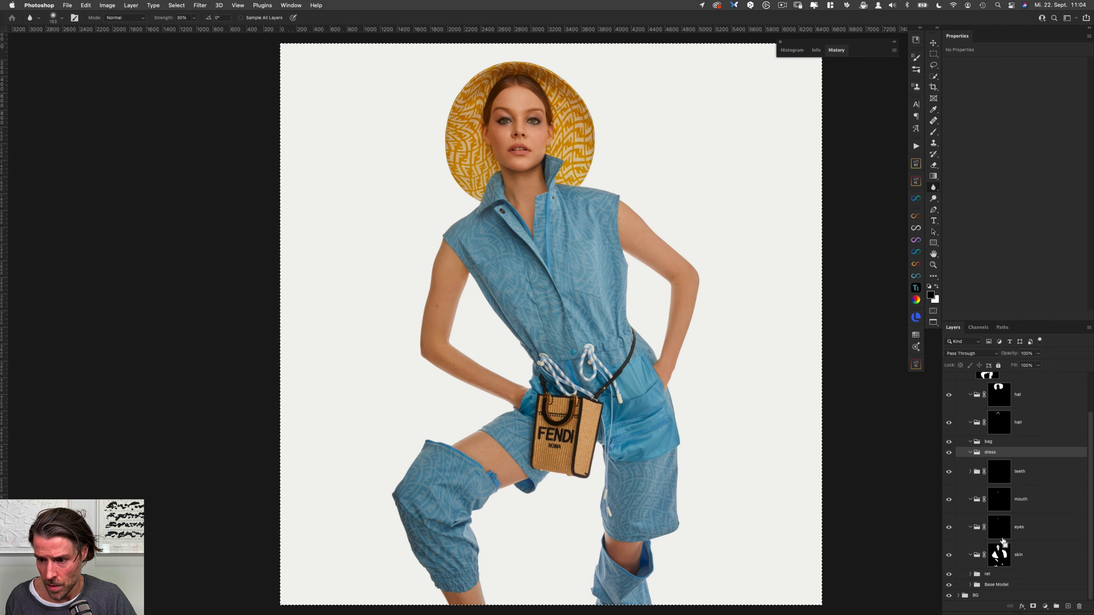
left_click(1000, 554, "super")
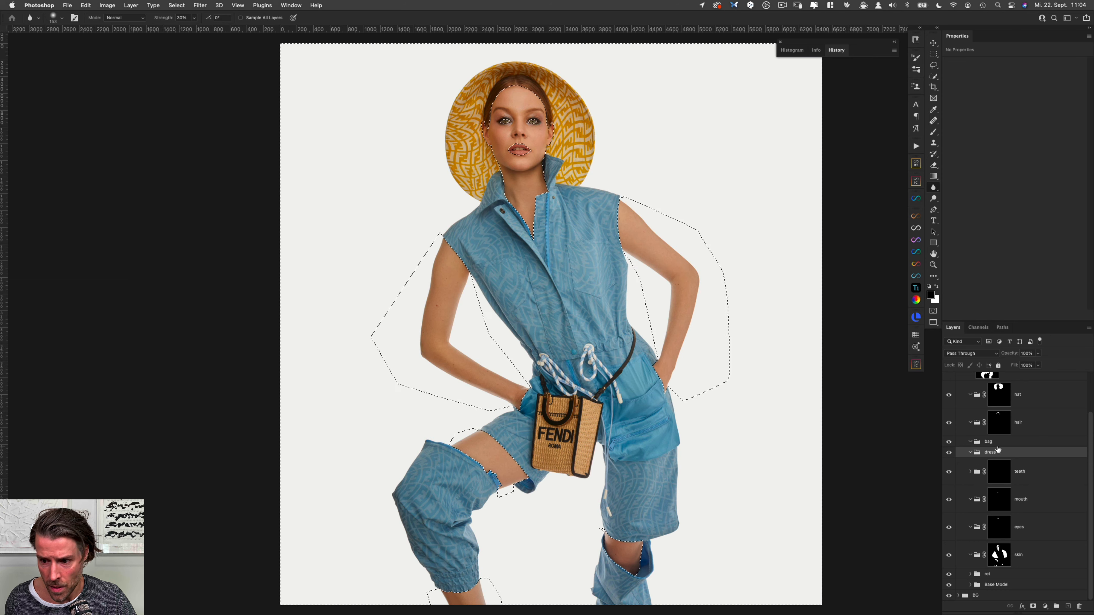
left_click(1003, 397, "shift+super")
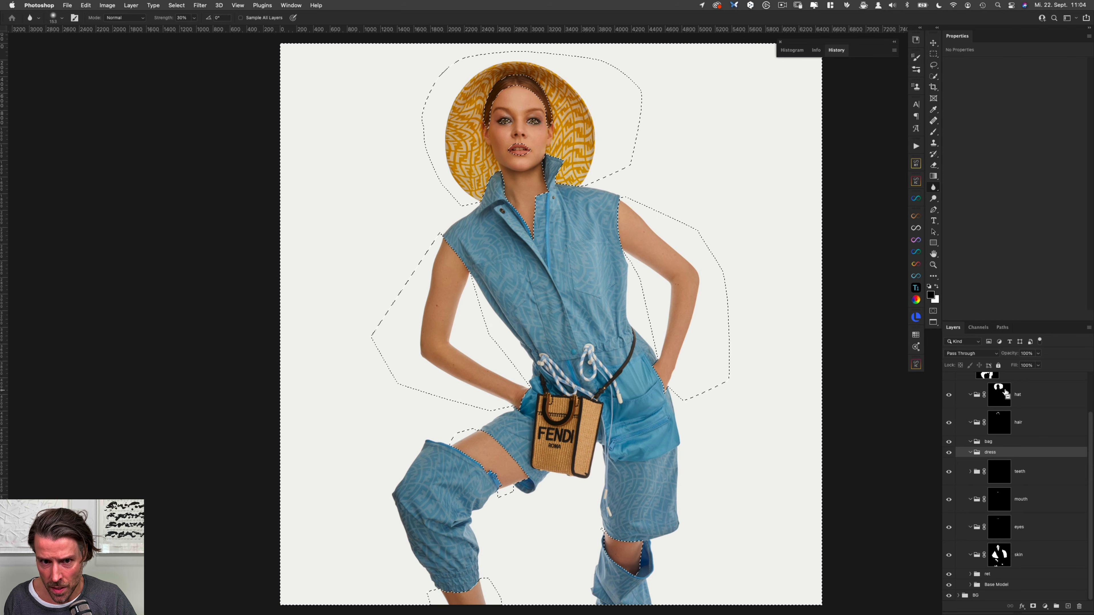
Exclude the hair, eyes and mouth from the selection by brushing white over the head in Quick Mask mode.
key("q")
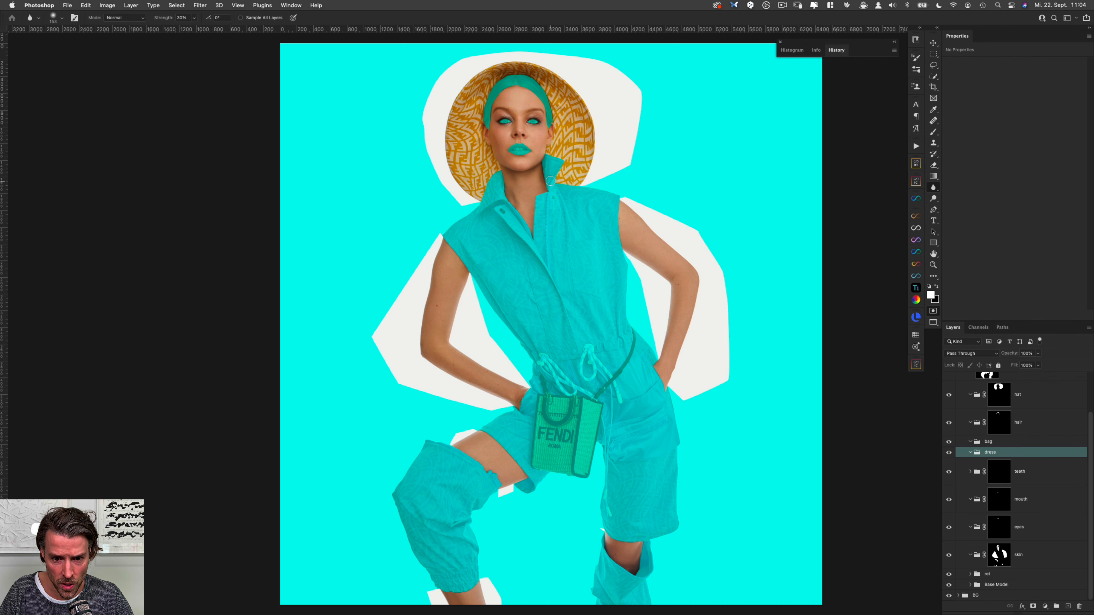
key("b")
mouse_move(495, 99)
left_mouse_down()
mouse_move(483, 129)
mouse_move(508, 81)
mouse_move(494, 95)
mouse_move(528, 82)
mouse_move(513, 106)
mouse_move(530, 128)
mouse_move(516, 153)
mouse_move(551, 121)
left_mouse_up()
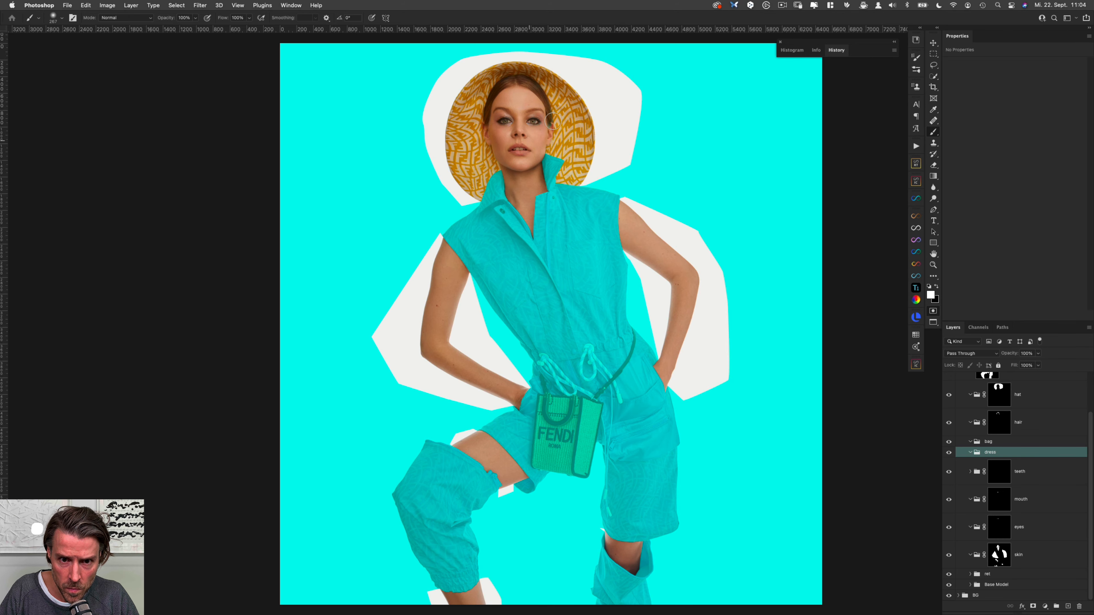
key("x")
key("q")
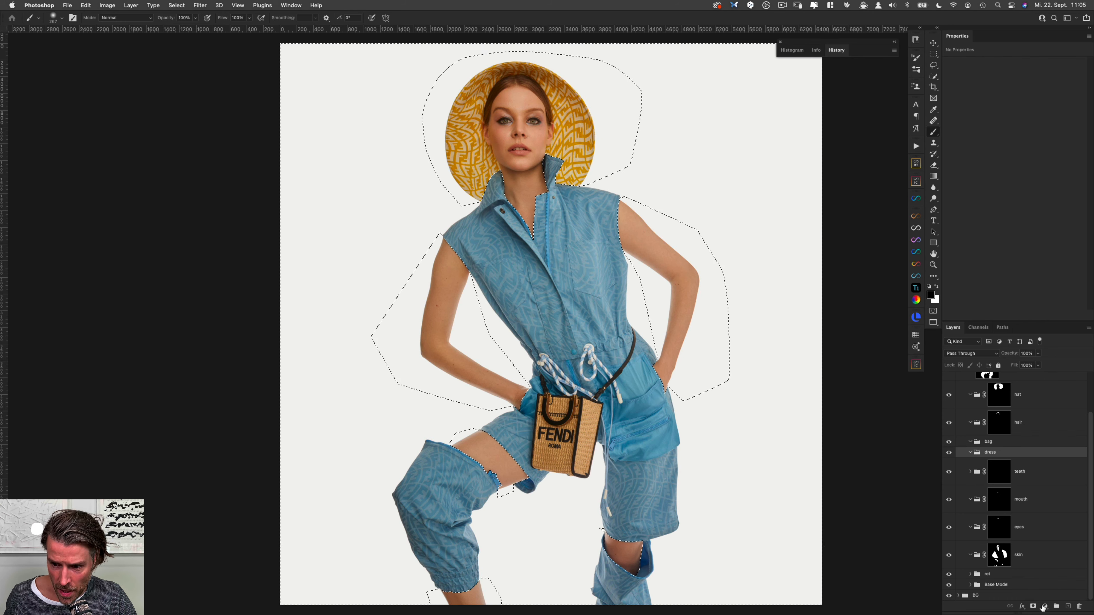
Add a layer mask to the dress group from the selection and check the mask on its own.
left_click(1034, 606)
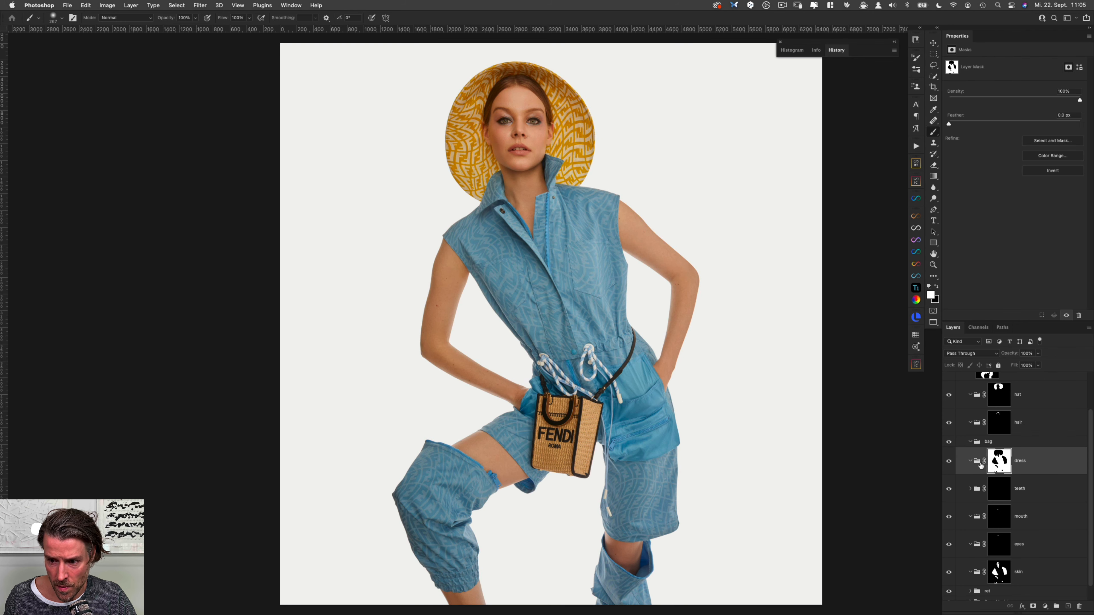
left_click(999, 460, "alt")
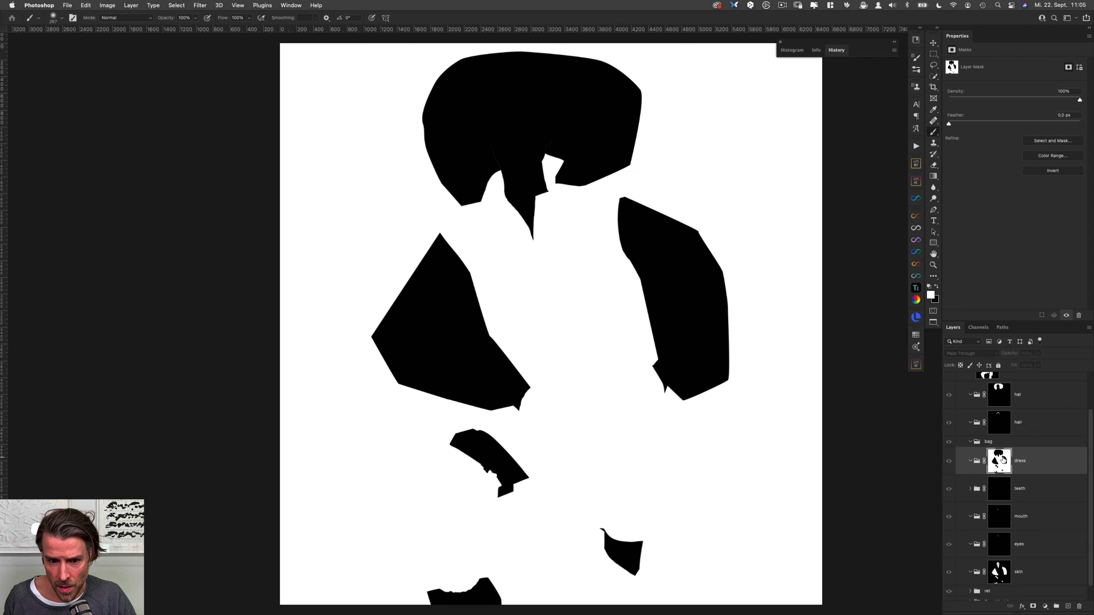
left_click(1002, 460, "alt")
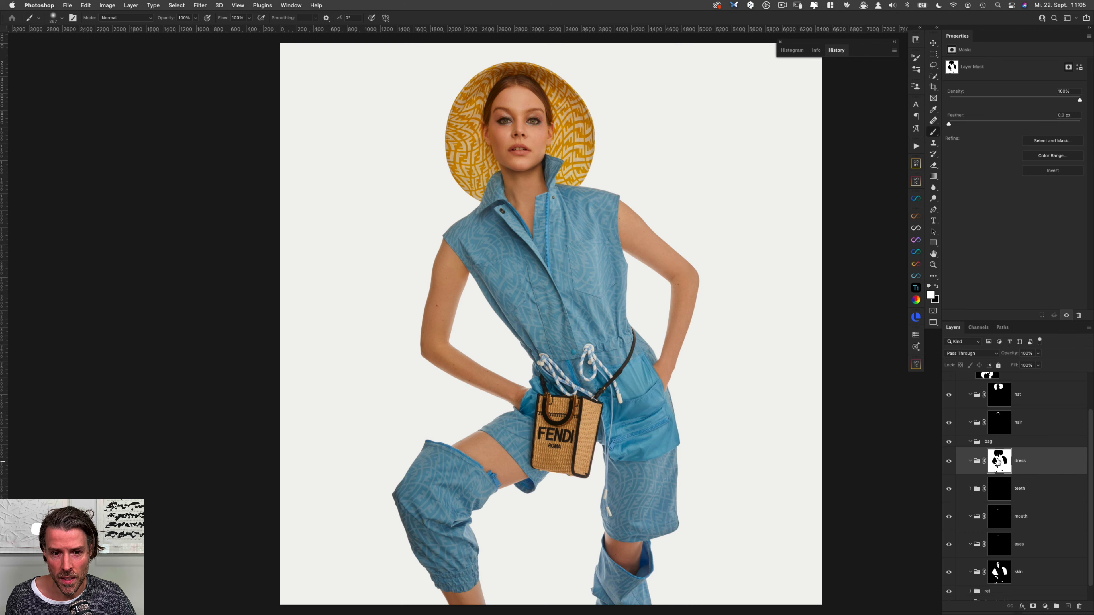
Start a Pen path for the bag group along the outer edge of the short strap to the bag's upper corner.
left_click(1006, 440)
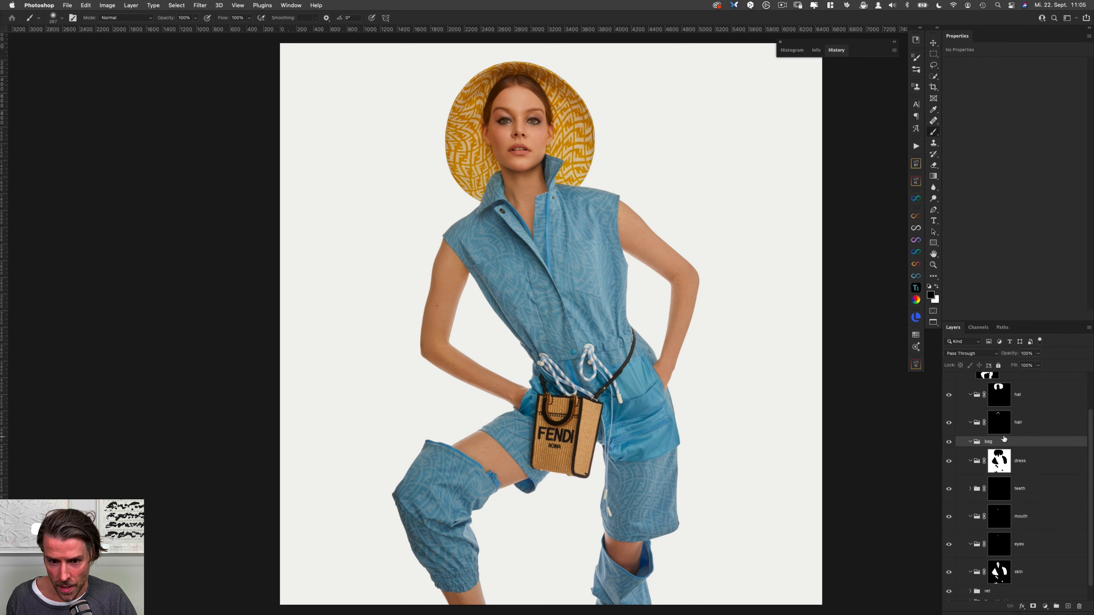
key("p")
left_click_drag(584, 435, 494, 361)
left_click_drag(459, 304, 521, 310)
left_click_drag(466, 335, 433, 194)
scroll(437, 198, "up", 2)
left_click(417, 133)
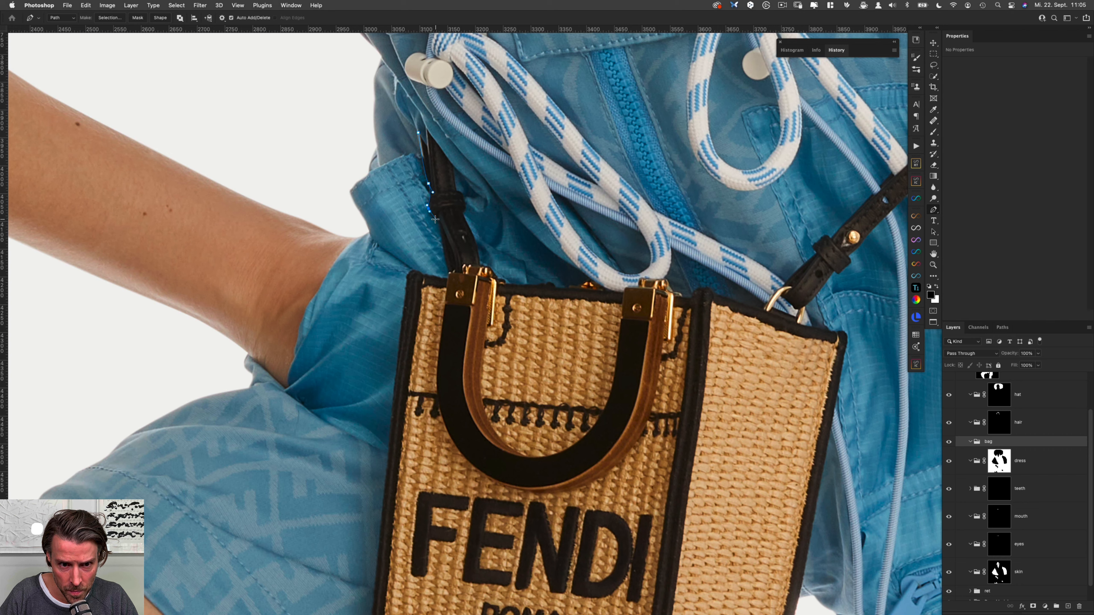
left_click(443, 244)
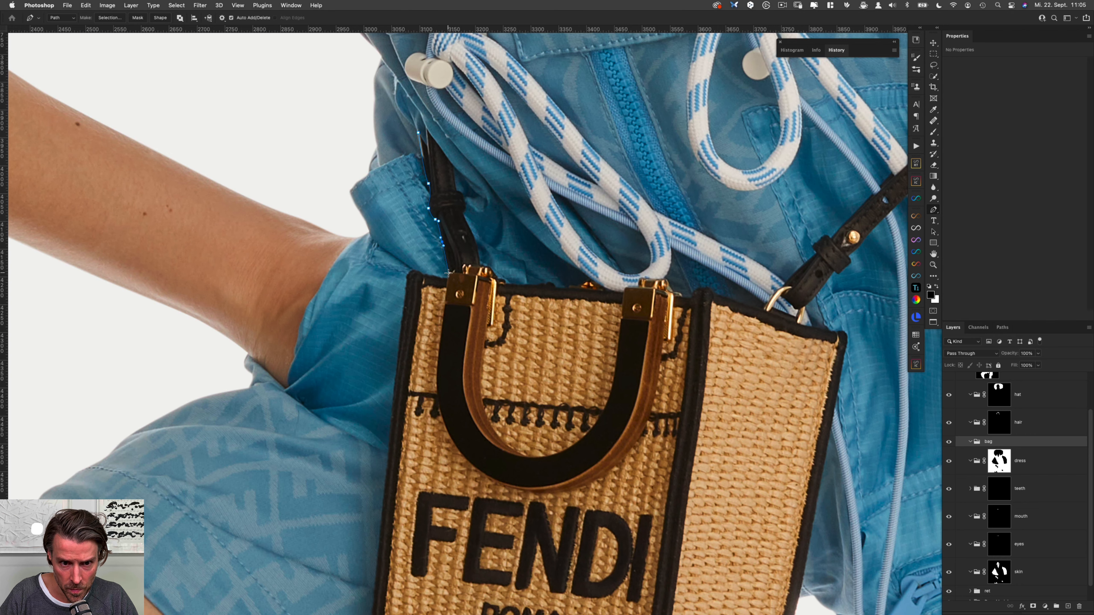
left_click(447, 277)
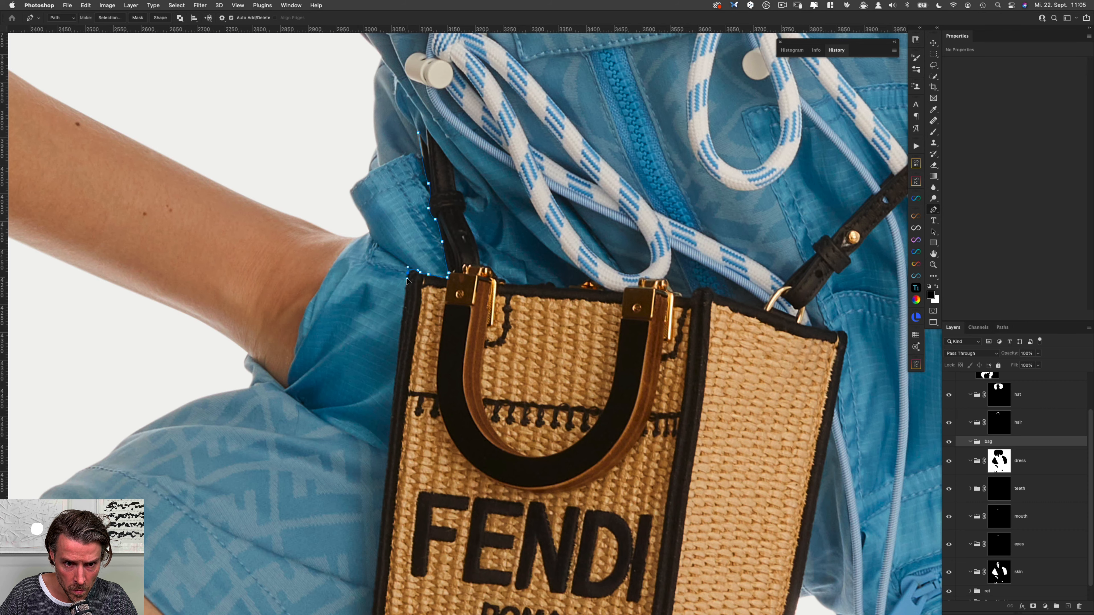
Continue the path down the bag's front side edge and around the lower corner beside the thigh.
scroll(408, 280, "down", 5)
left_click(386, 416)
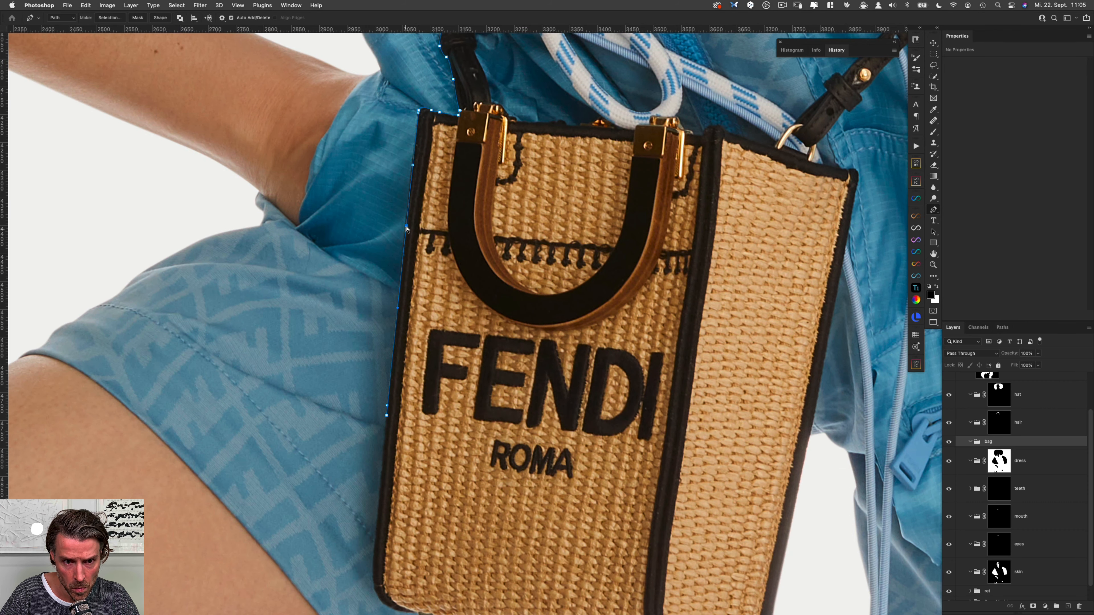
scroll(406, 233, "down", 5)
left_click(369, 396)
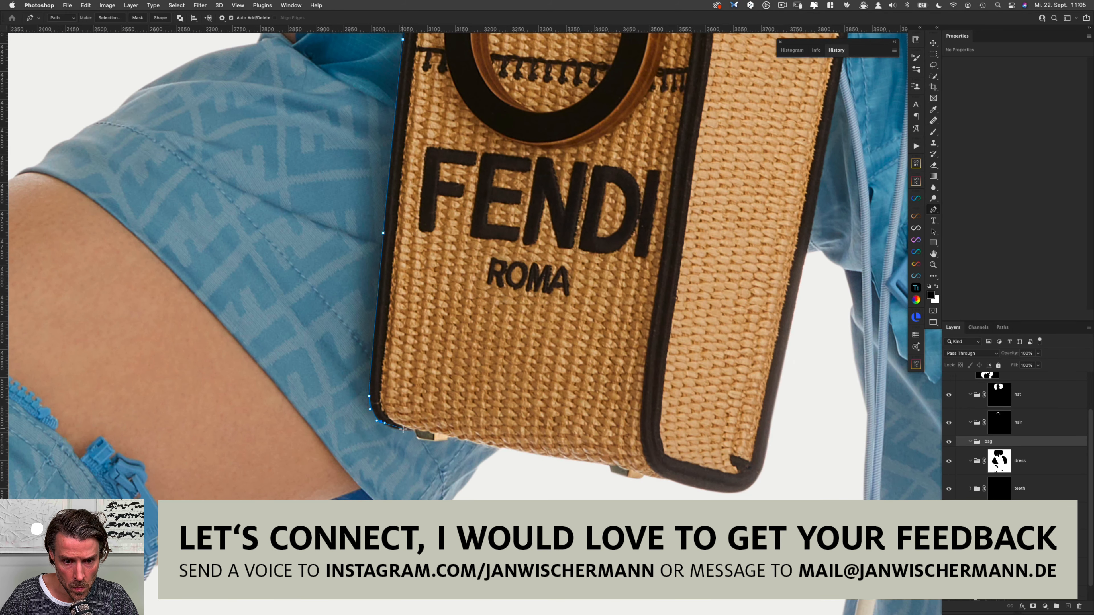
left_click(389, 426)
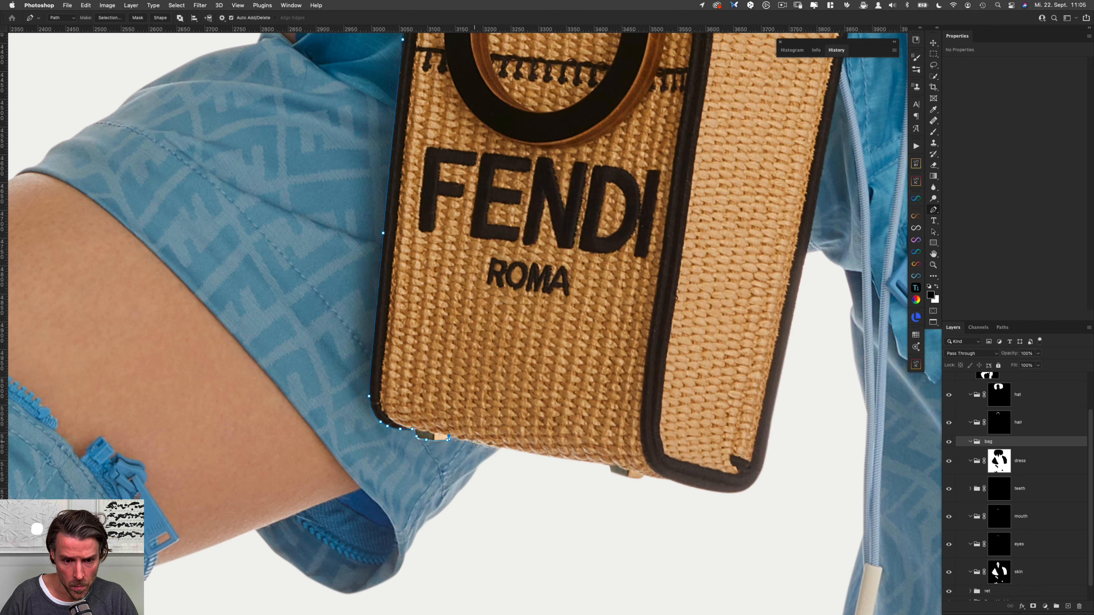
Route the path loosely through the plain background below the bag and up beside its woven side panel.
left_click(503, 493)
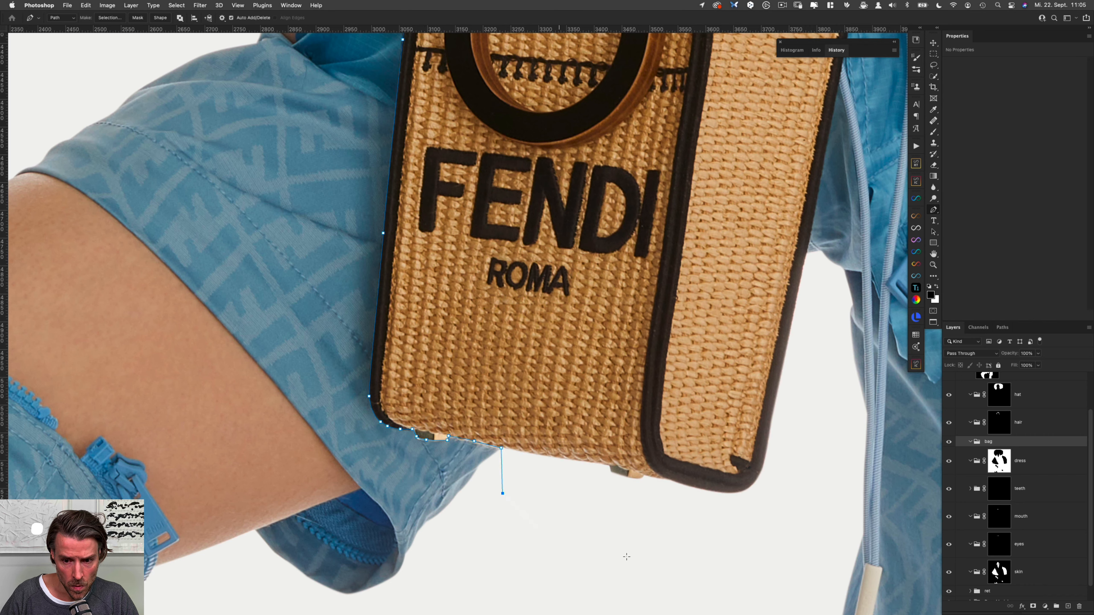
left_click(716, 574)
left_click(794, 497)
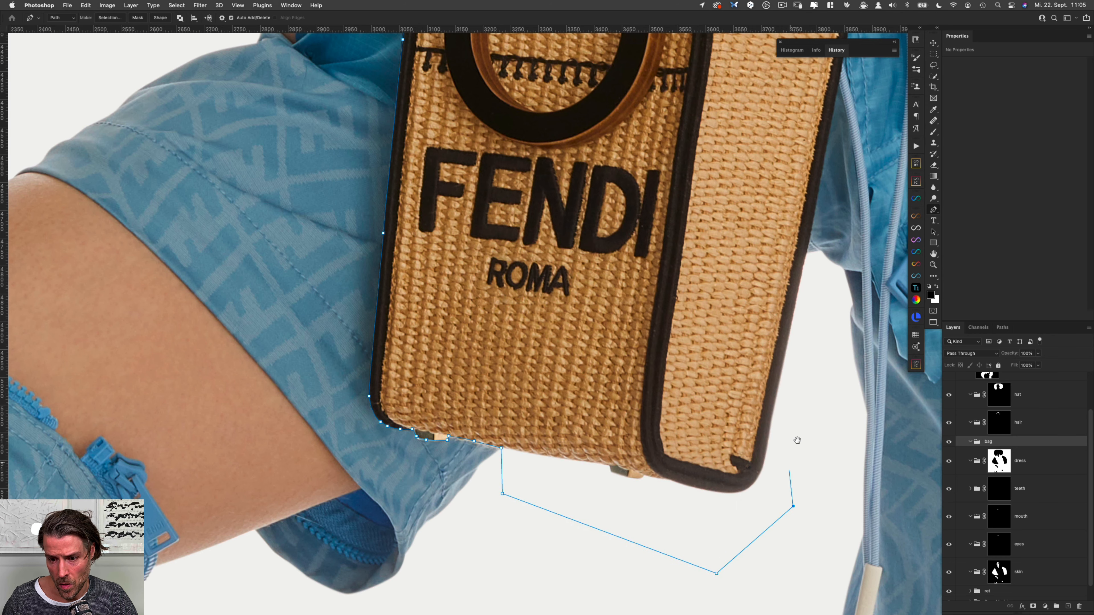
scroll(796, 442, "right", 6)
scroll(796, 442, "up", 3)
left_click(562, 432)
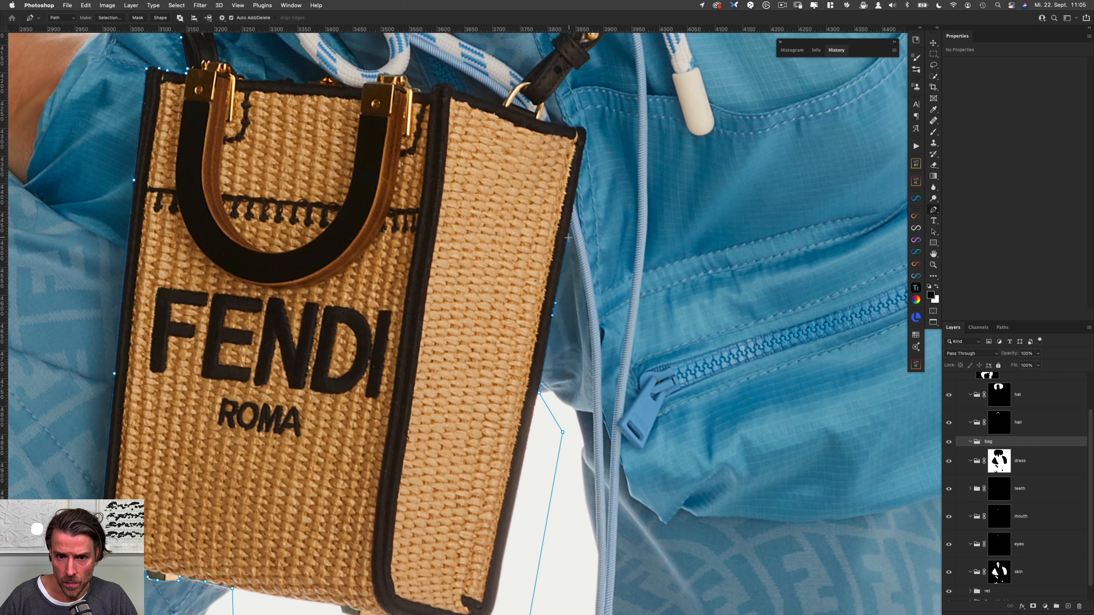
Trace the path up the woven side panel's outer edge, around its top corner and ring to the strap buckle.
left_click_drag(583, 151, 569, 240)
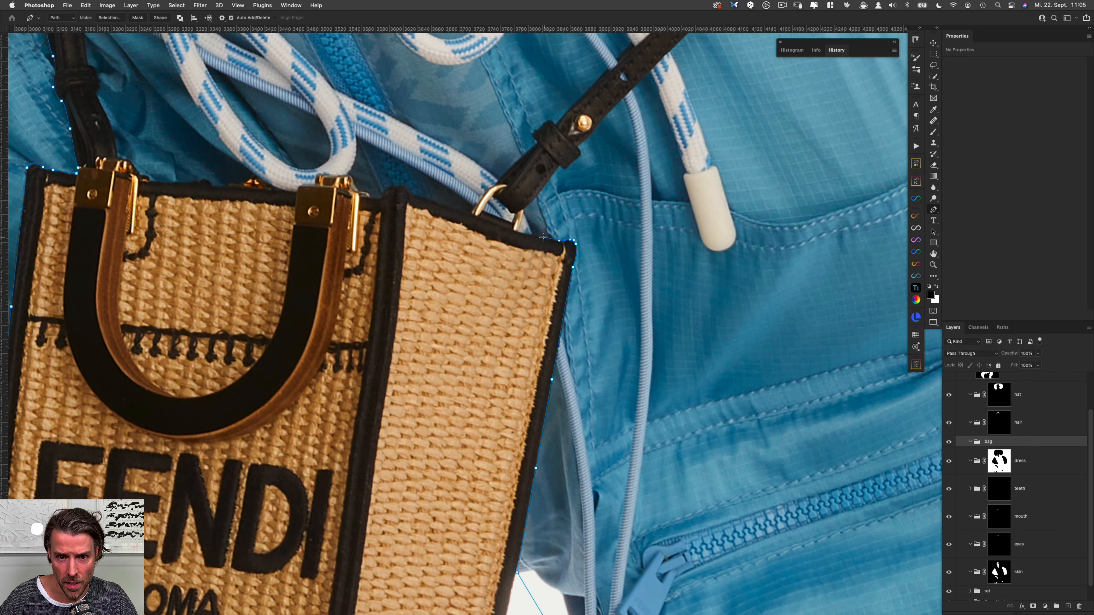
left_click(517, 232)
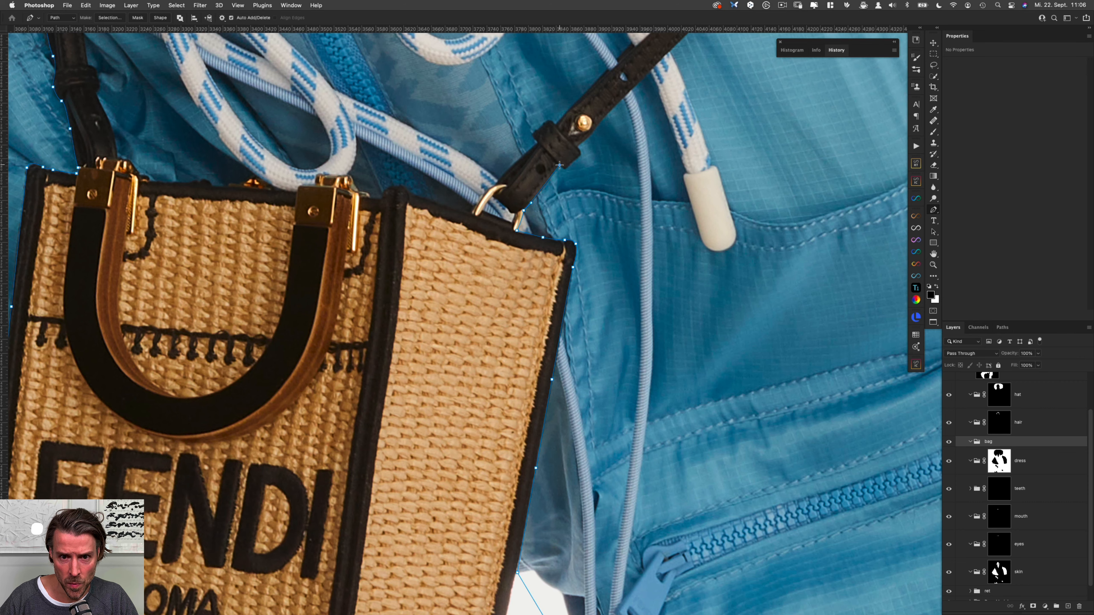
left_click_drag(555, 166, 537, 221)
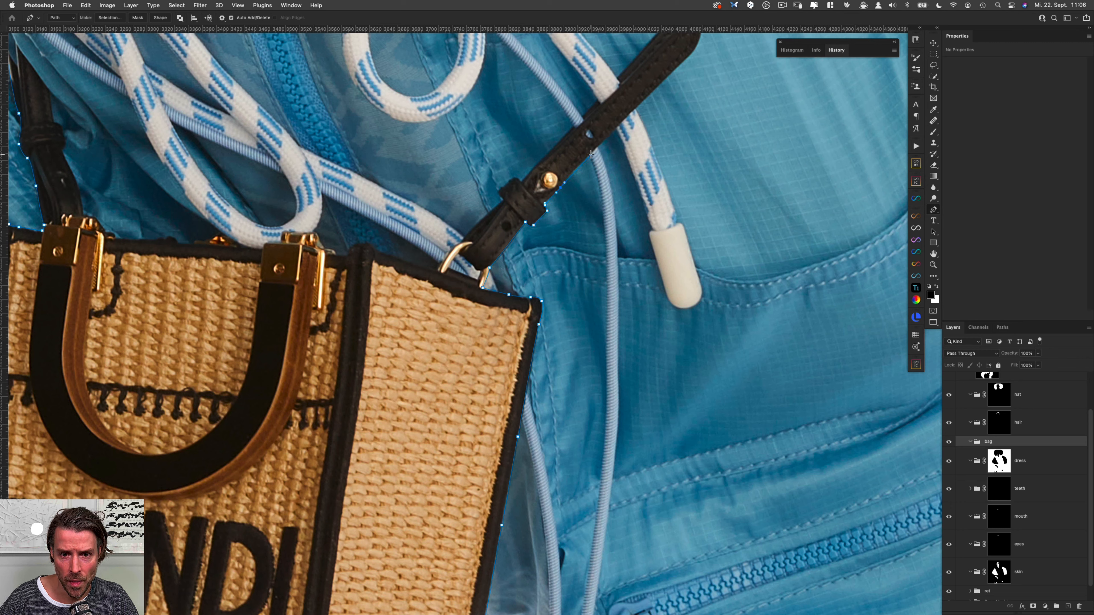
Extend the path along the outer edge of the long strap from the buckle up to the waist.
left_click(672, 74)
left_click_drag(672, 74, 481, 253)
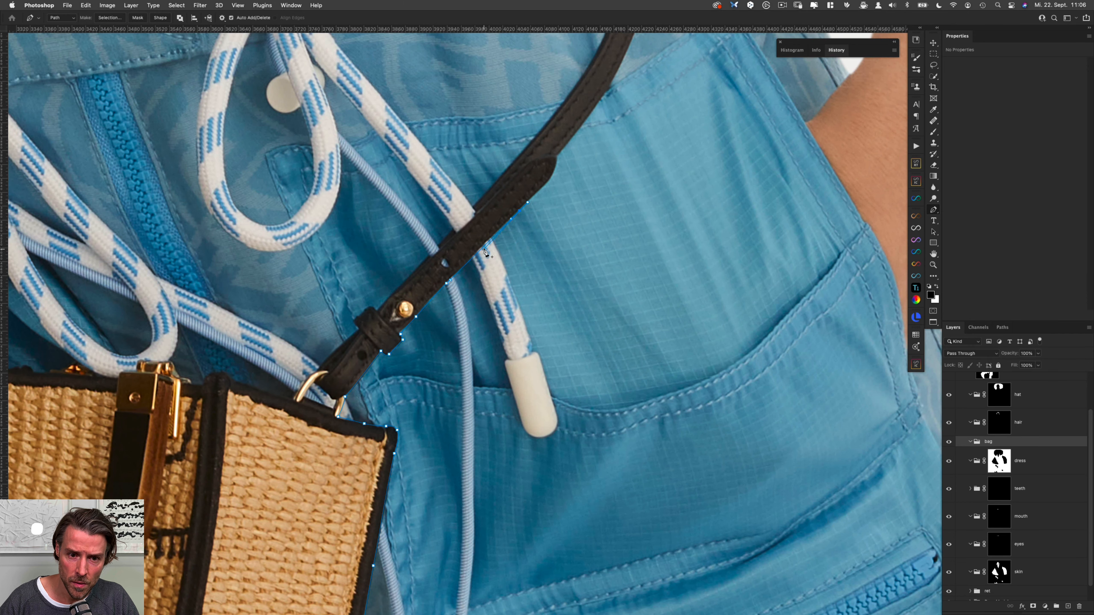
left_click(484, 247)
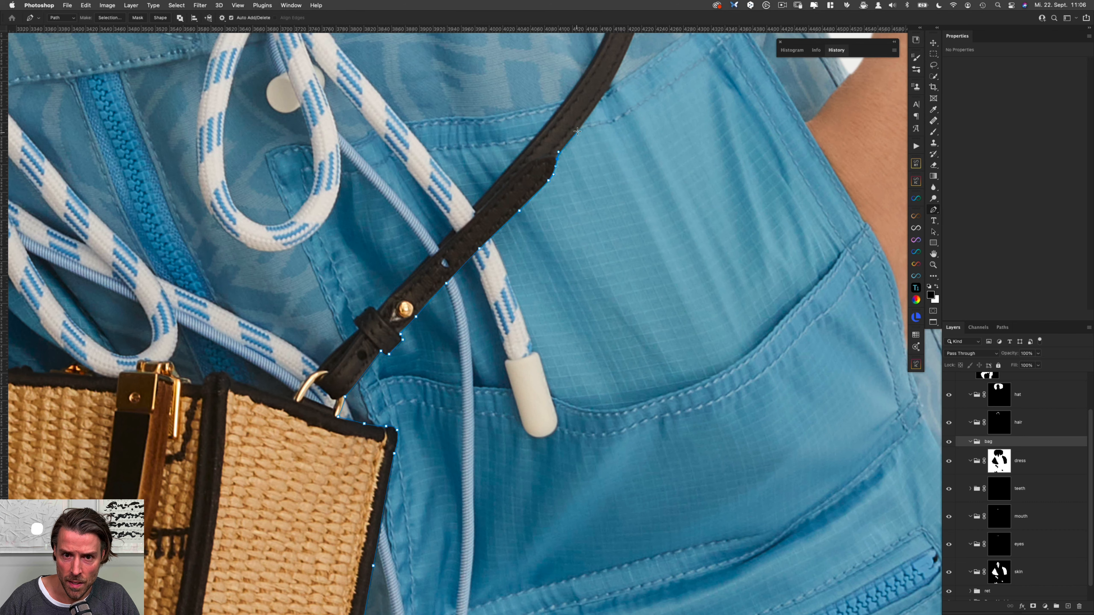
left_click_drag(582, 127, 483, 274)
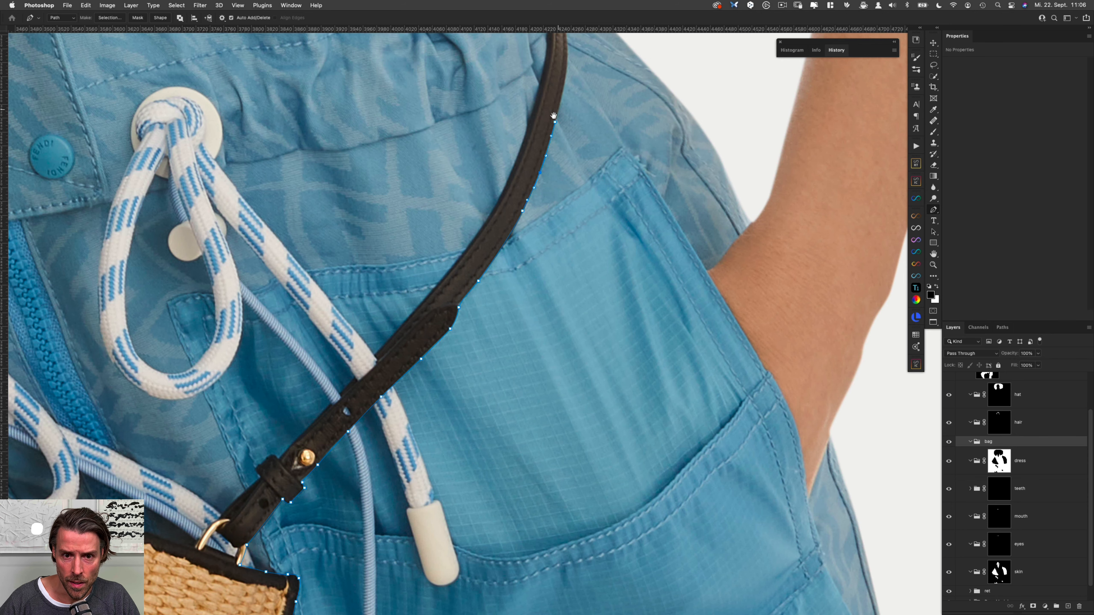
scroll(539, 174, "up", 5)
scroll(540, 174, "right", 2)
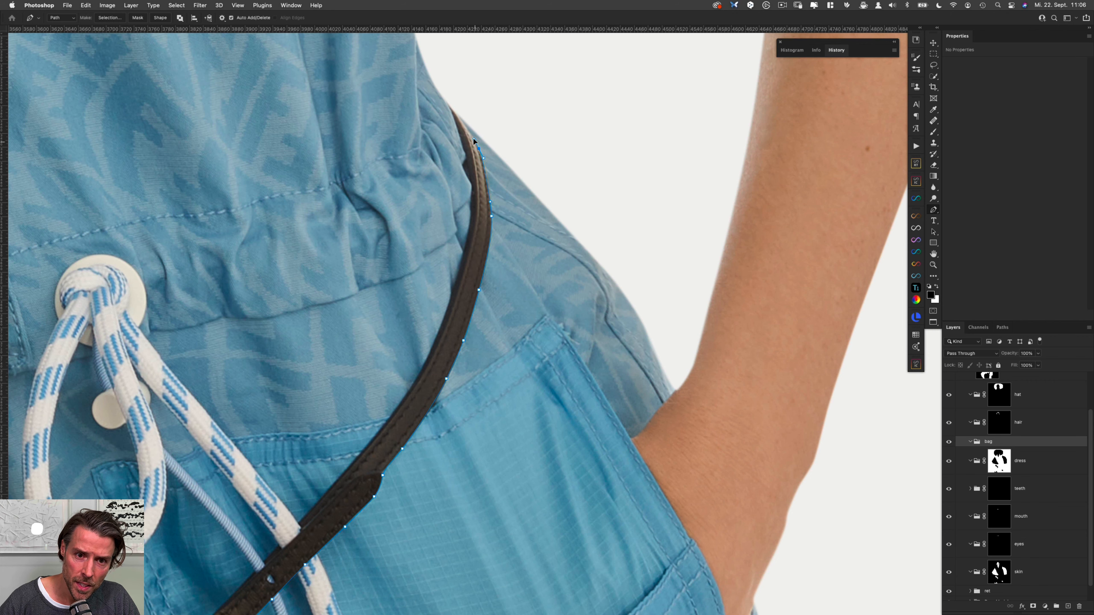
left_click(473, 138)
Wrap the path around the strap's upper end with a few points in the background beside the waist.
left_click(453, 107)
left_click(452, 72)
left_click(443, 88)
left_click(448, 106)
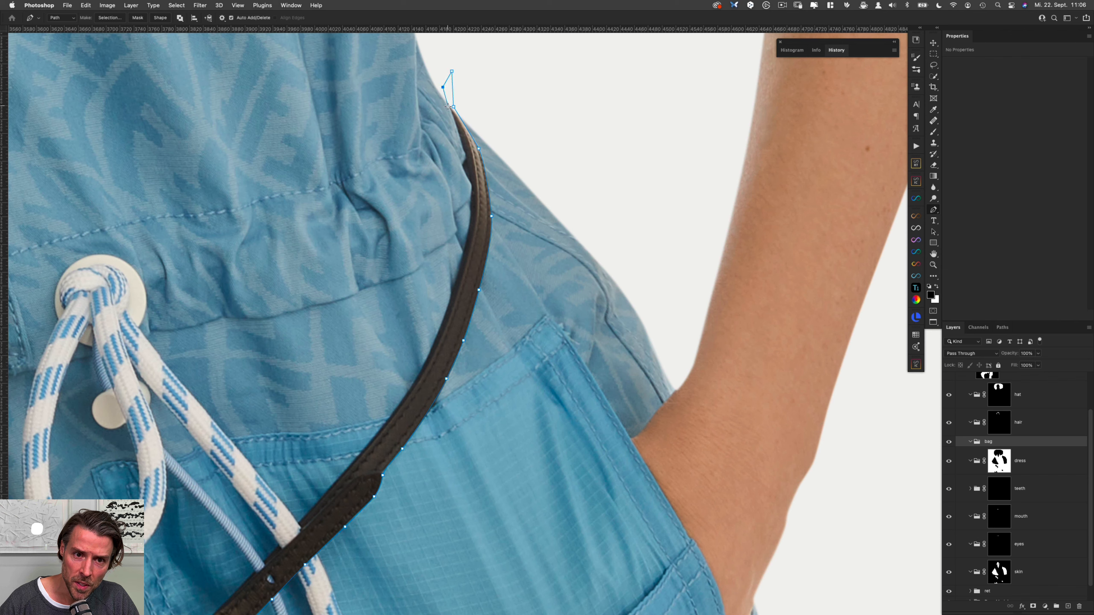
Trace the bag path down the inner edge of the long strap from the waist to above the blue pocket.
left_click(457, 128)
left_click(464, 151)
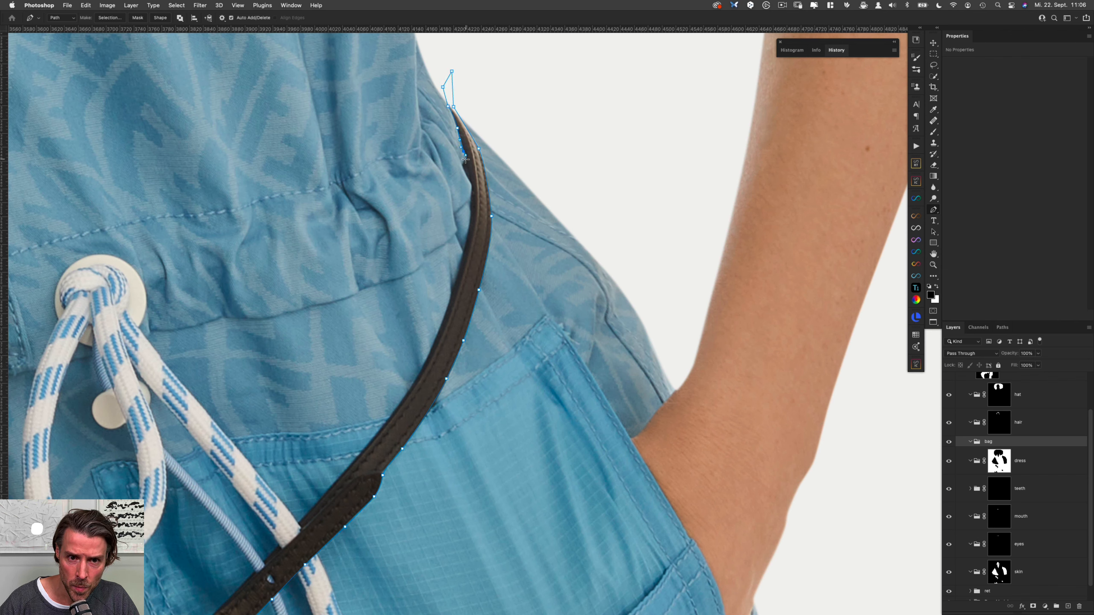
left_click_drag(465, 159, 463, 161)
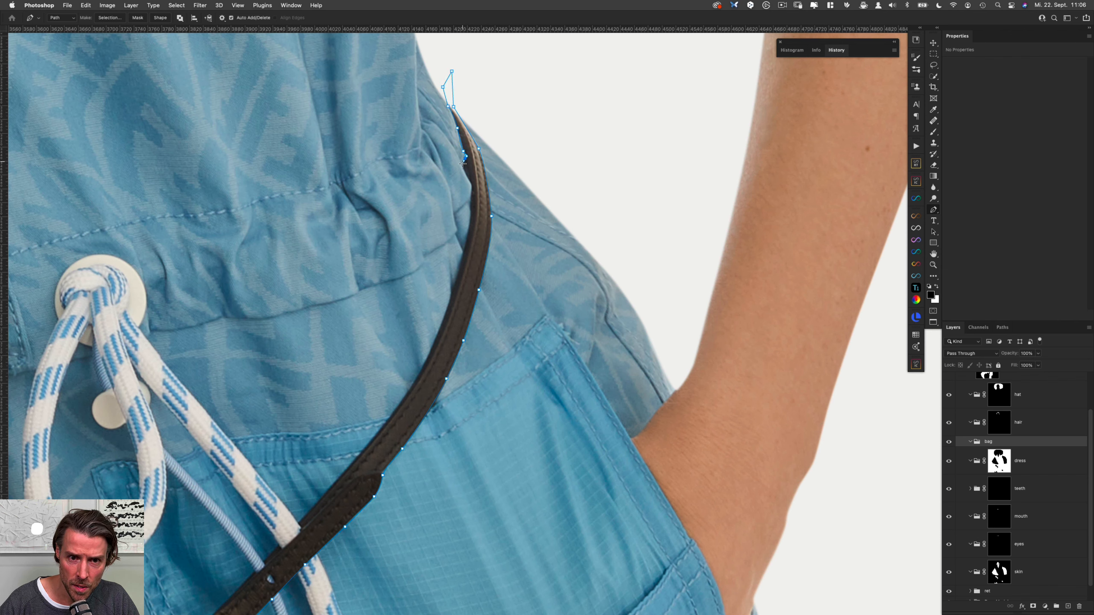
left_click(472, 185)
left_click_drag(470, 207, 471, 215)
left_click_drag(459, 250, 477, 160)
left_click_drag(456, 228, 440, 259)
left_click(463, 206)
left_click_drag(462, 206, 461, 208)
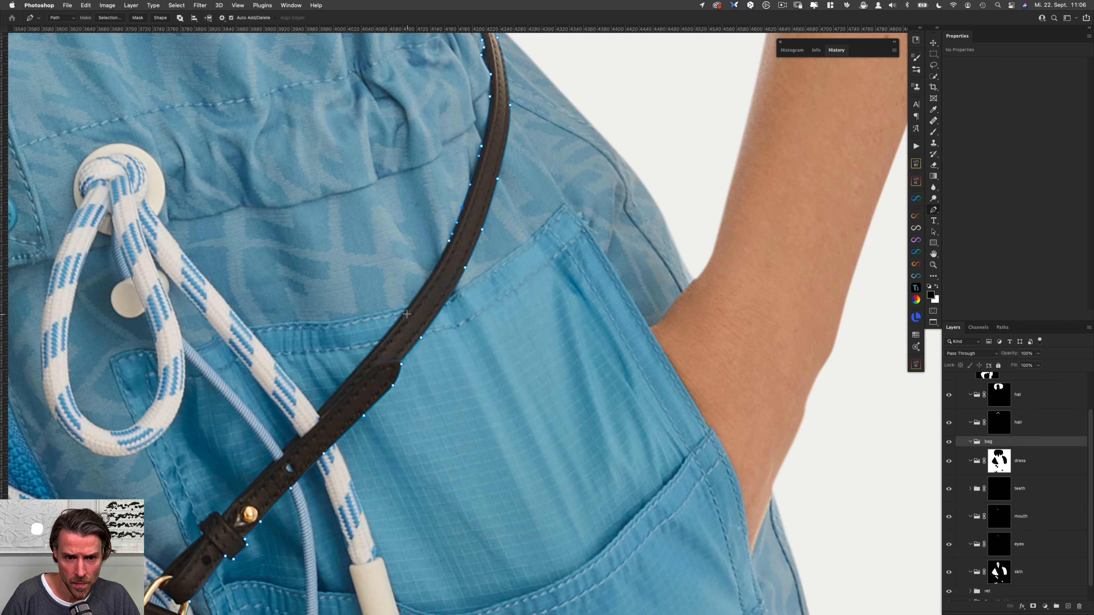
Extend the path along the strap's inner edge past the blue pocket's hem to the white-and-blue cord crossing.
left_click_drag(404, 312, 396, 322)
left_click(317, 409)
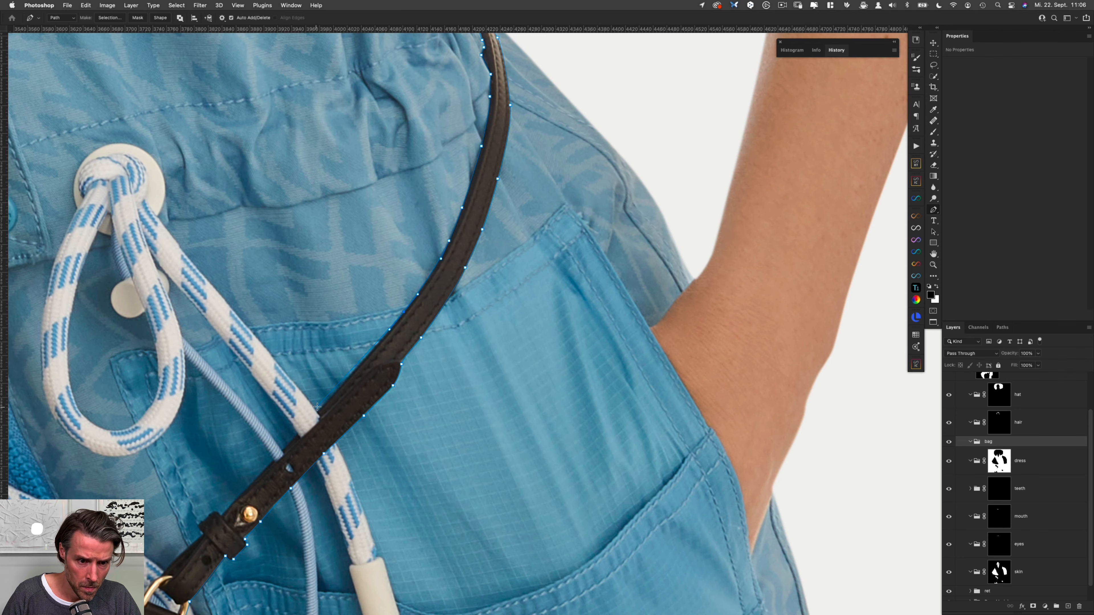
left_click_drag(353, 371, 400, 276)
left_click(399, 291)
left_click(403, 285)
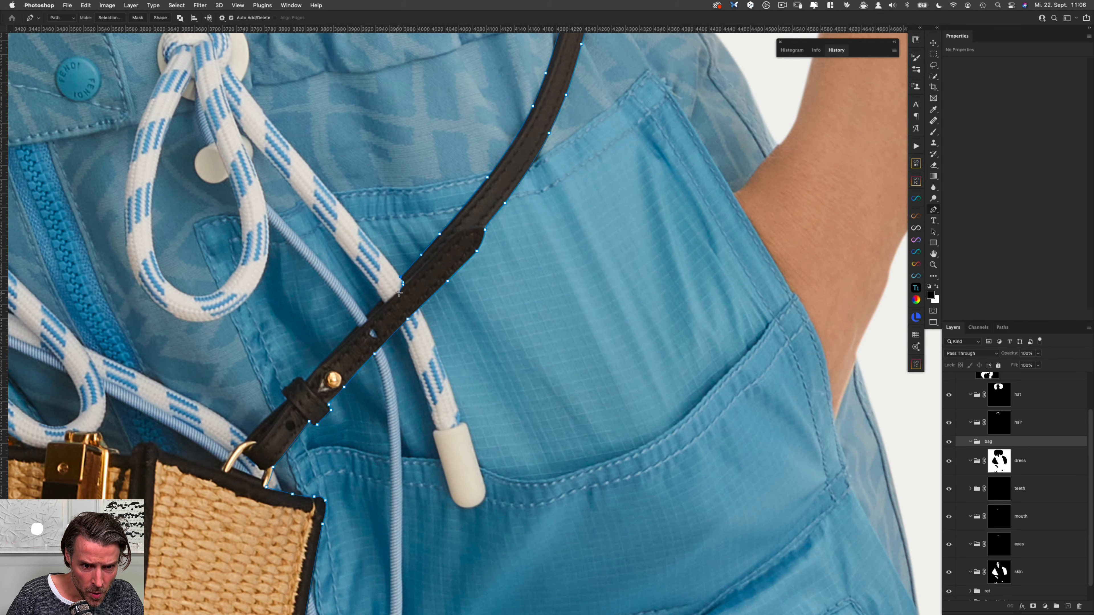
left_click(385, 304)
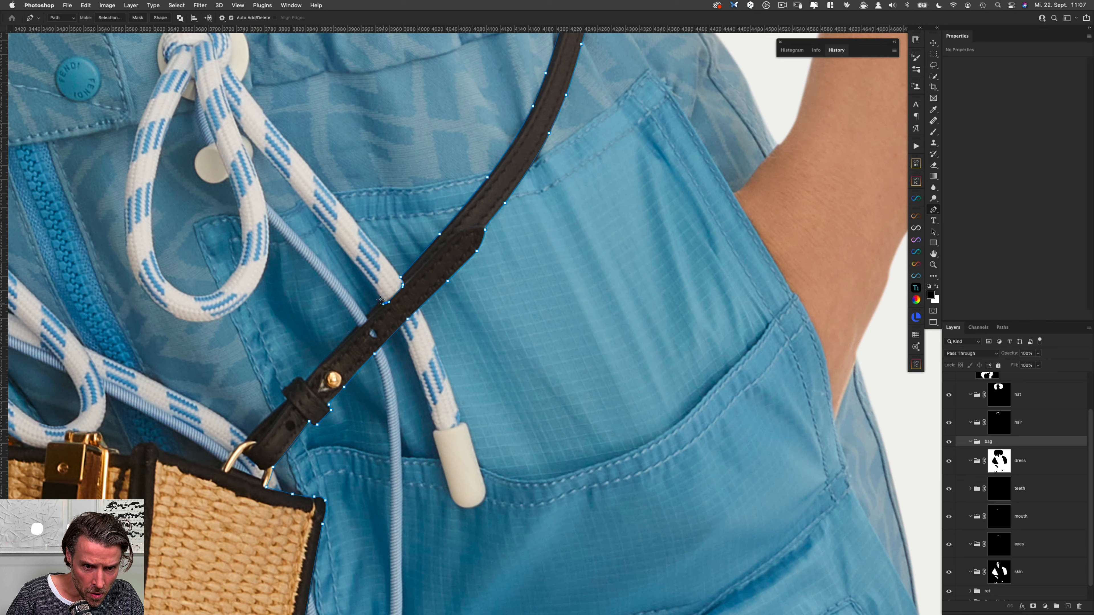
Continue the path past the thin cord, around the strap's keeper loop and down to the gold ring.
left_click(366, 316)
left_click(367, 319)
left_click(360, 326)
left_click_drag(351, 334, 344, 340)
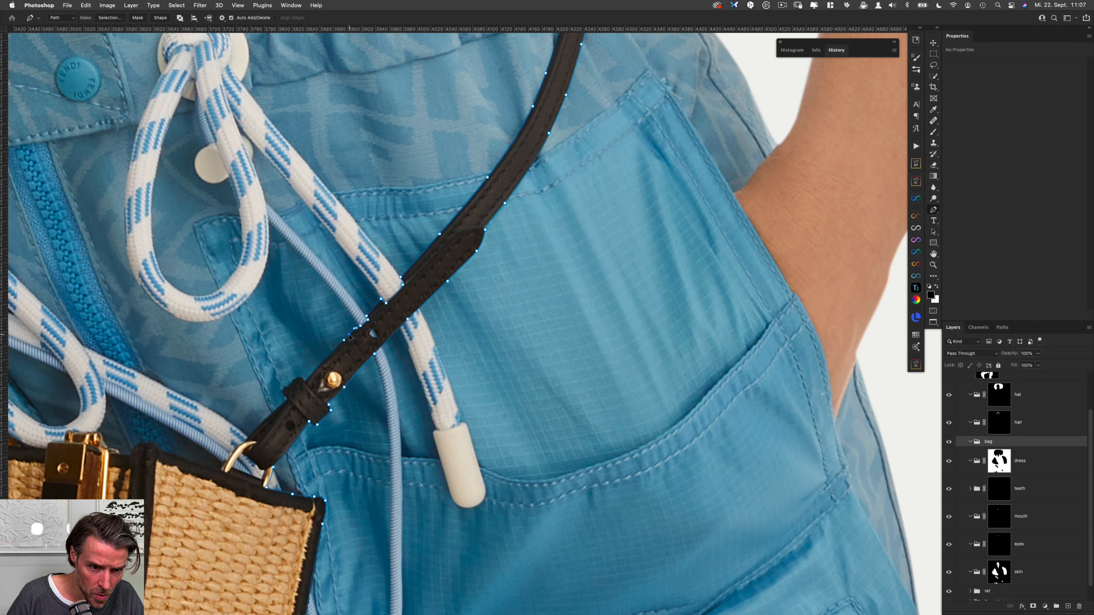
left_click(304, 381)
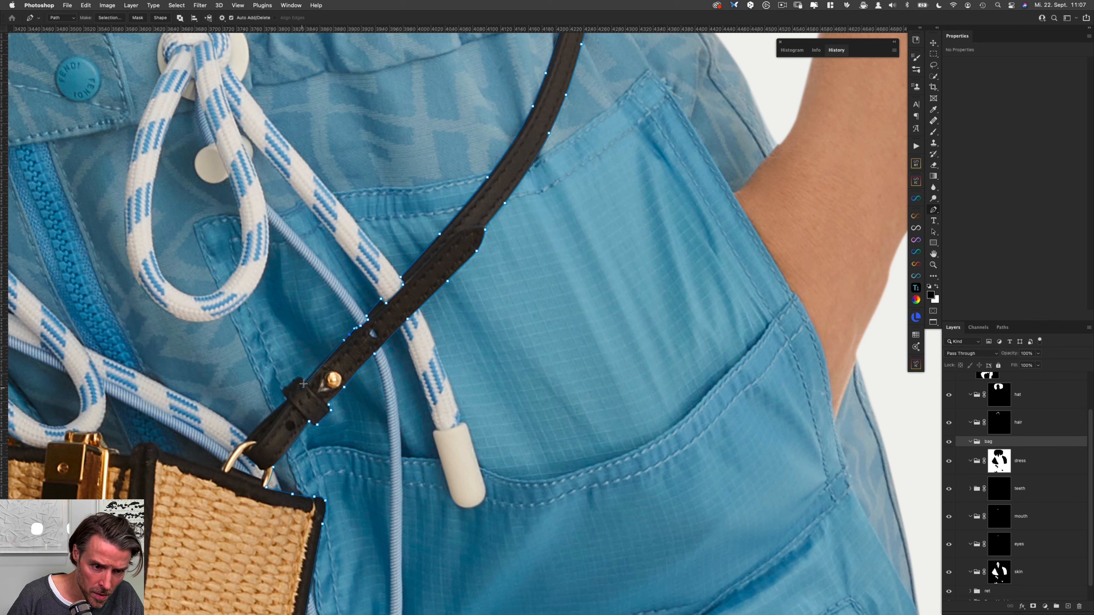
left_click(324, 360)
left_click_drag(323, 361, 287, 399)
left_click_drag(250, 432, 231, 451)
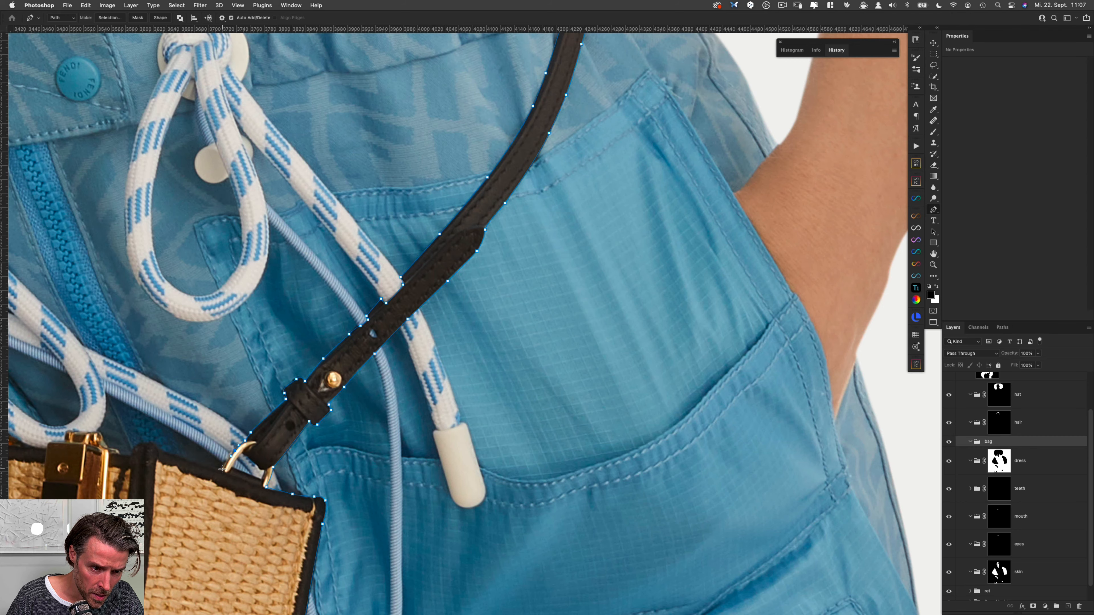
Trace the path along the side panel's top edge and around the raised corner of the bag's black piping.
scroll(223, 469, "down", 5)
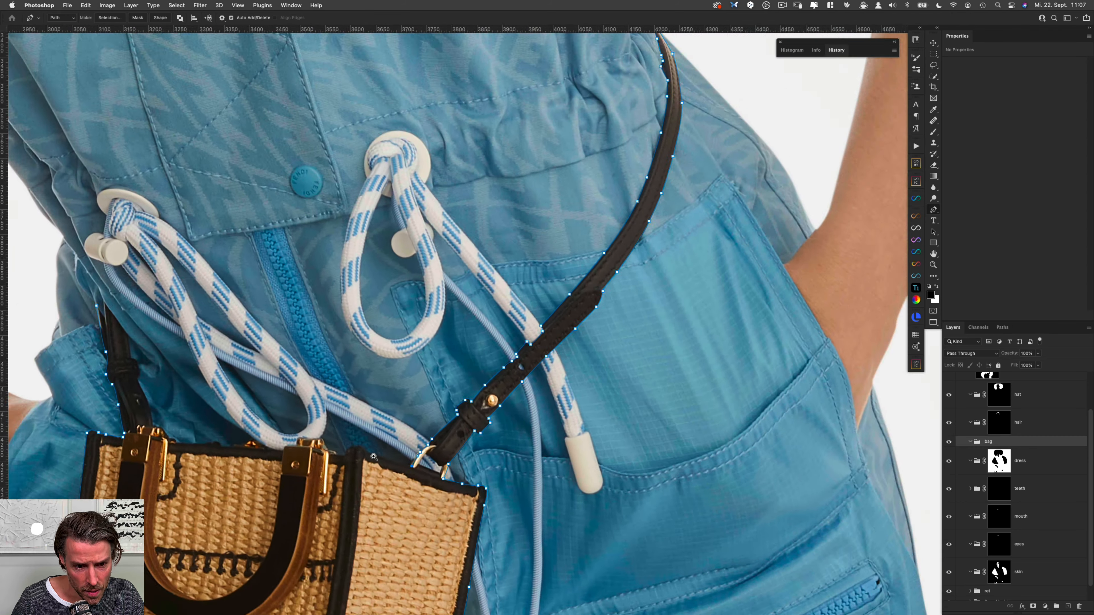
scroll(431, 429, "up", 3)
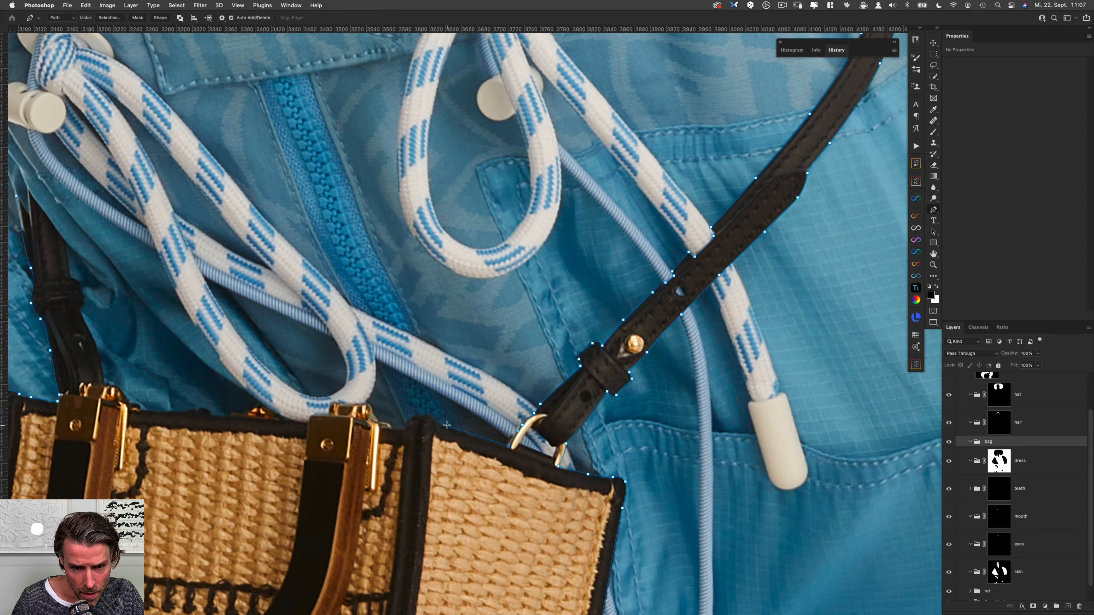
left_click(440, 414)
left_click(423, 416)
left_click(417, 417)
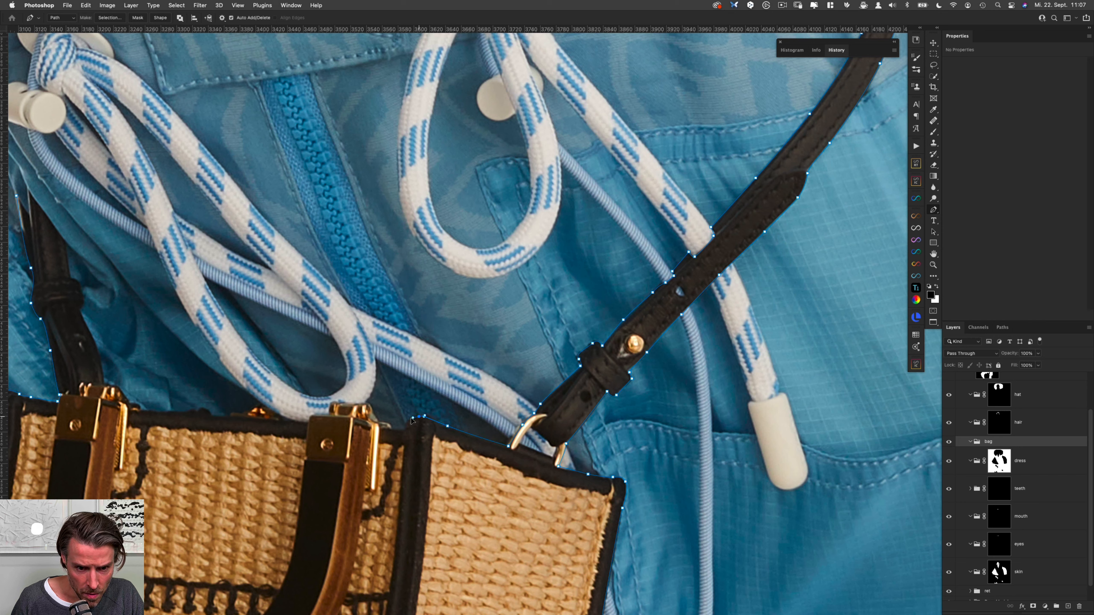
left_click(408, 418)
left_click(403, 431)
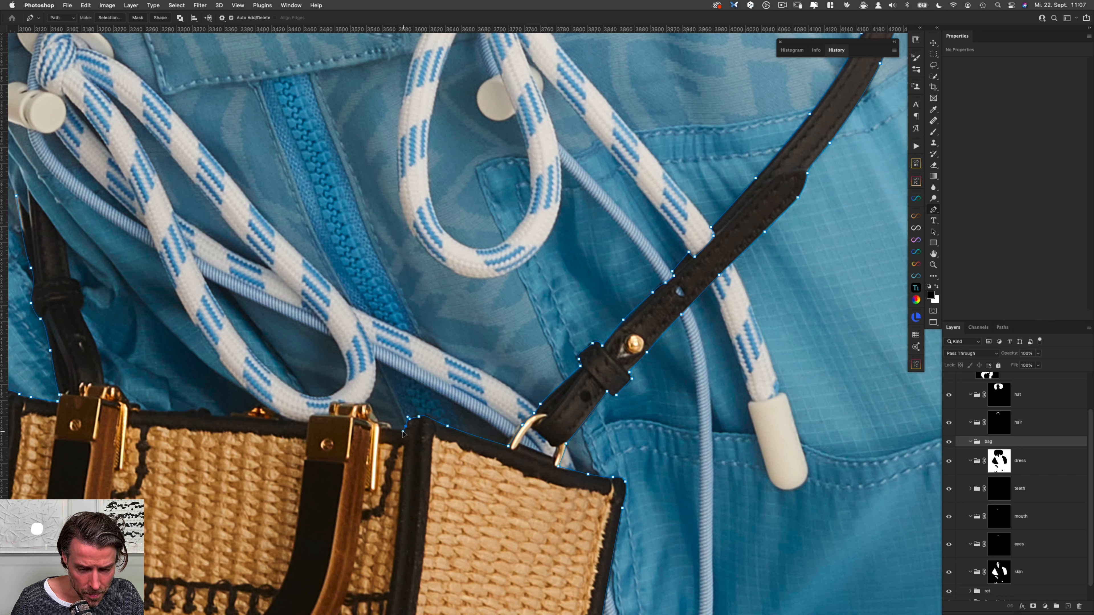
left_click(424, 417)
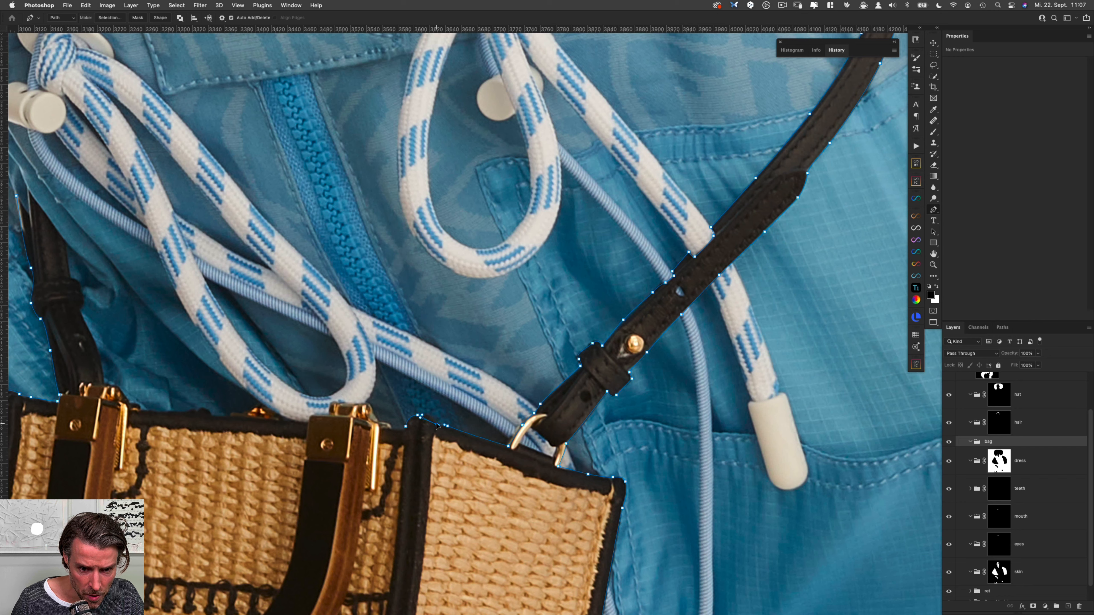
Continue the path along the bag's top edge and outline the nearer gold handle clasp beneath the cord loop.
left_click_drag(421, 417, 384, 423)
left_click(385, 424)
left_click(374, 420)
left_click(370, 415)
left_click(372, 408)
left_click(361, 403)
left_click(340, 402)
left_click(329, 404)
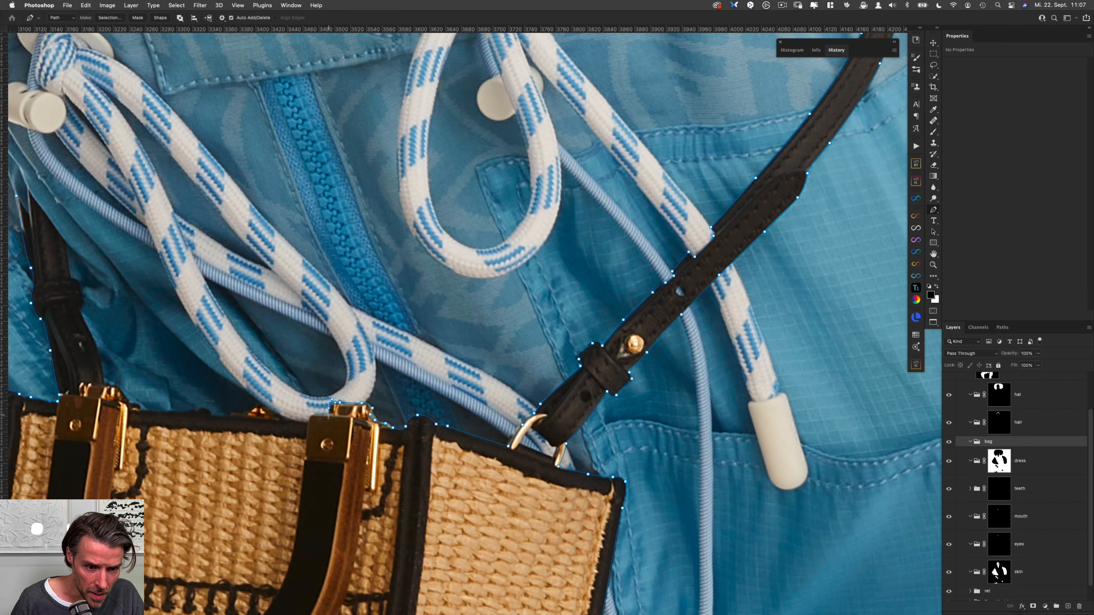
left_click(310, 414)
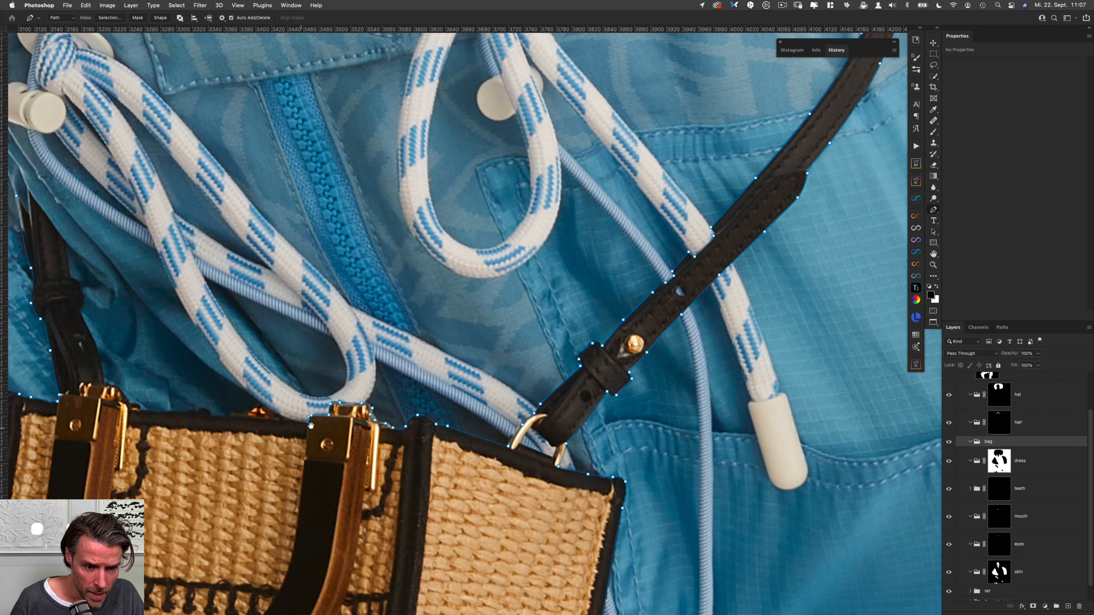
Finish the path along the bag's remaining top edge and up the short strap's inner edge, closing the outline.
scroll(310, 414, "left", 5)
left_click(400, 421)
left_click(385, 413)
left_click(323, 412)
left_click(260, 411)
left_click(205, 297)
left_click(189, 248)
left_click(139, 199)
scroll(217, 219, "down", 10)
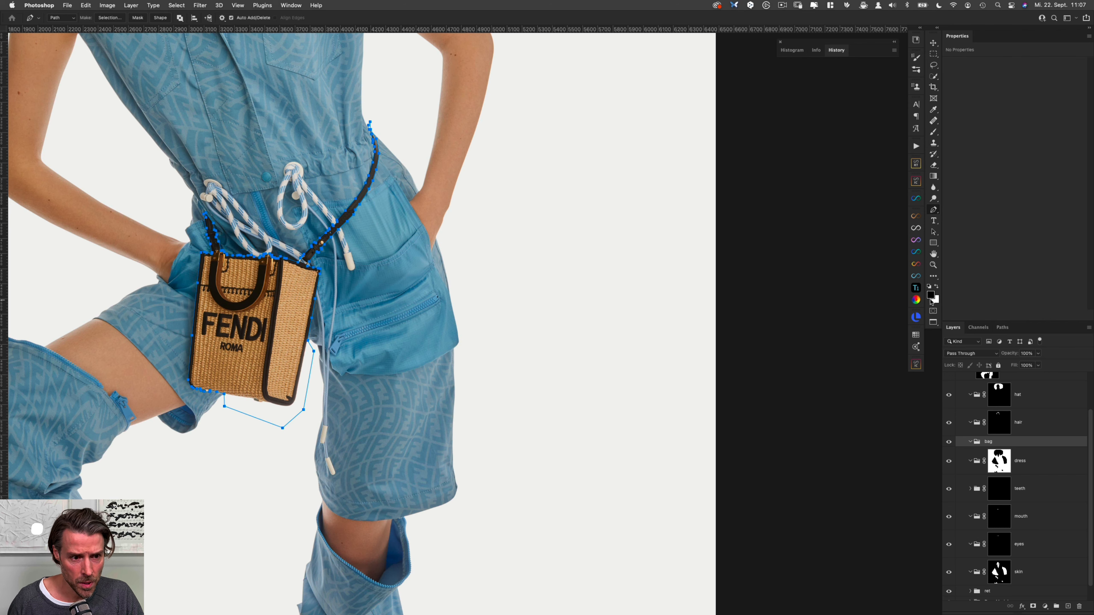
Save the work path under the name bag.
left_click(1002, 328)
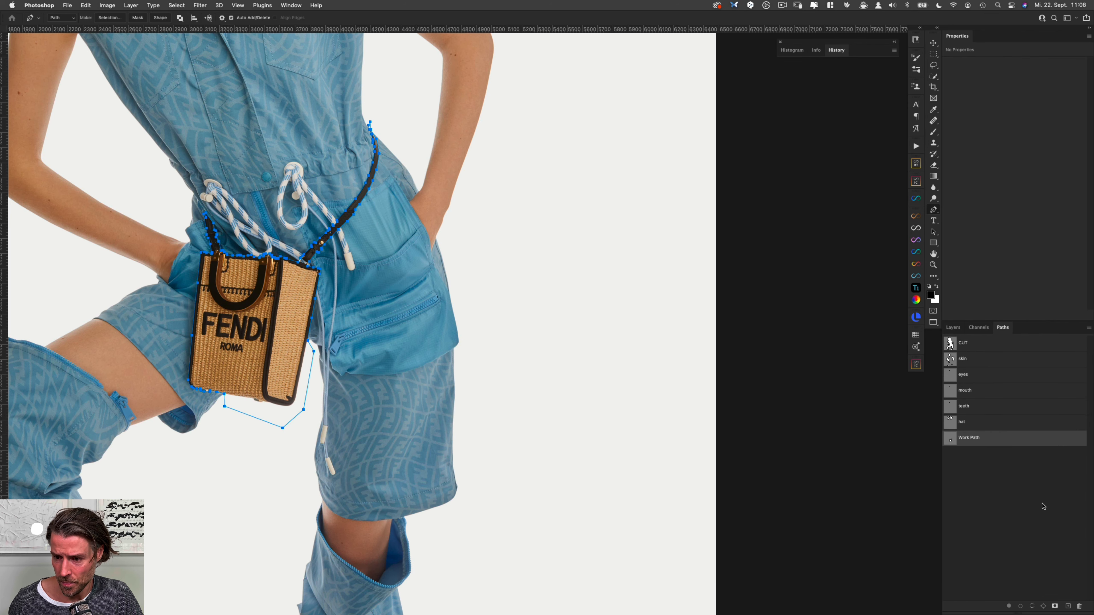
double_click(967, 437)
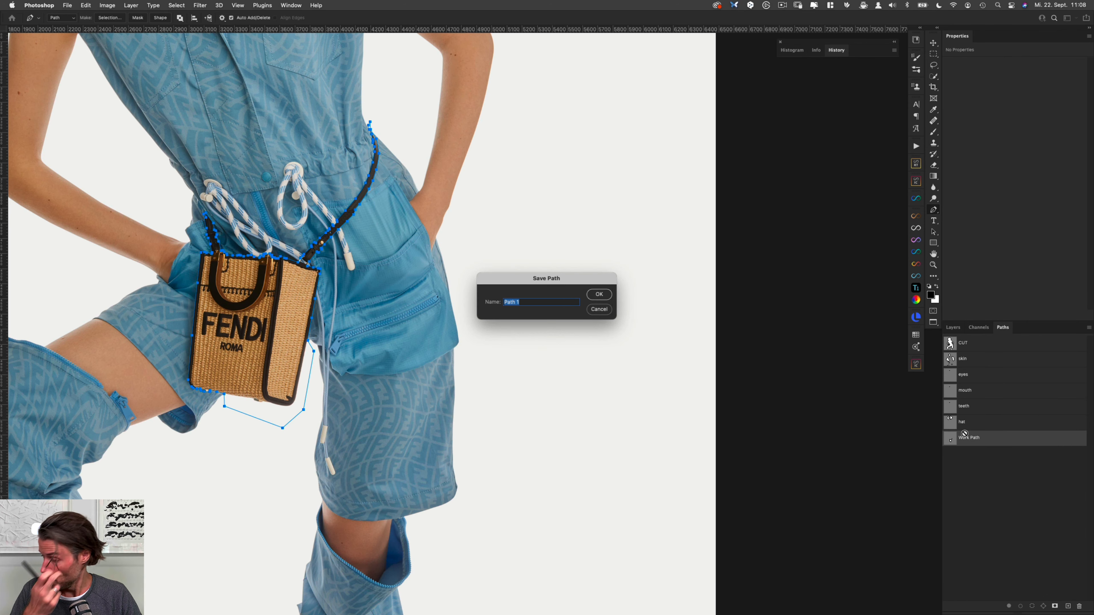
type("bag")
key("Return")
Load the bag path as a selection and use it as the layer mask of the bag group.
key("super+Return")
left_click(952, 327)
left_click(1018, 450)
left_click(1033, 606)
Load the bag mask as a selection and fill that area with black on the dress group's mask.
left_click(999, 451, "super")
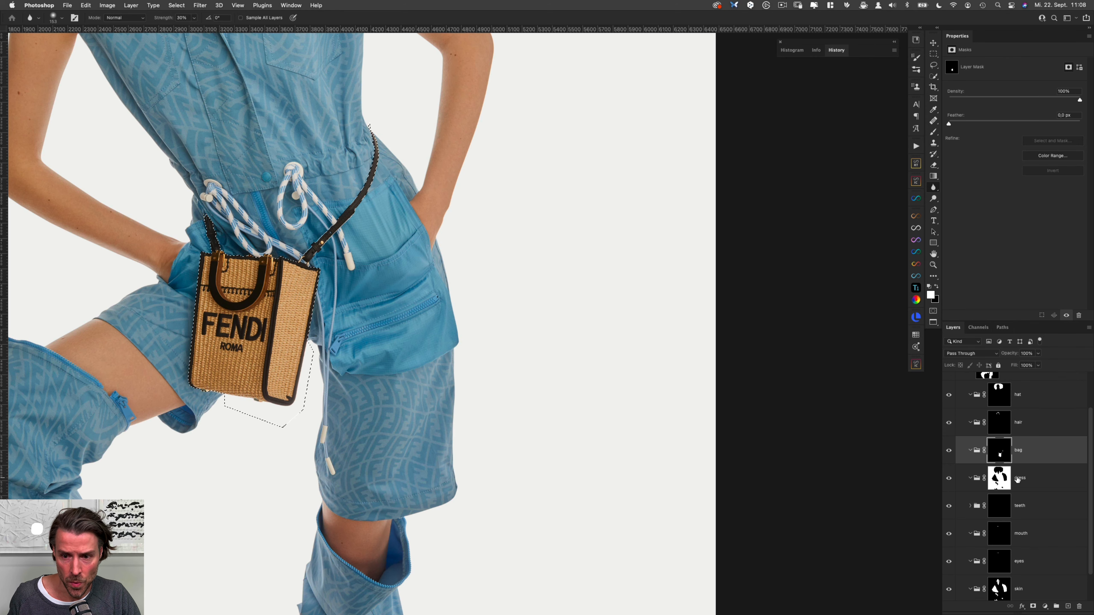
left_click(1003, 481)
left_click(1003, 481, "alt")
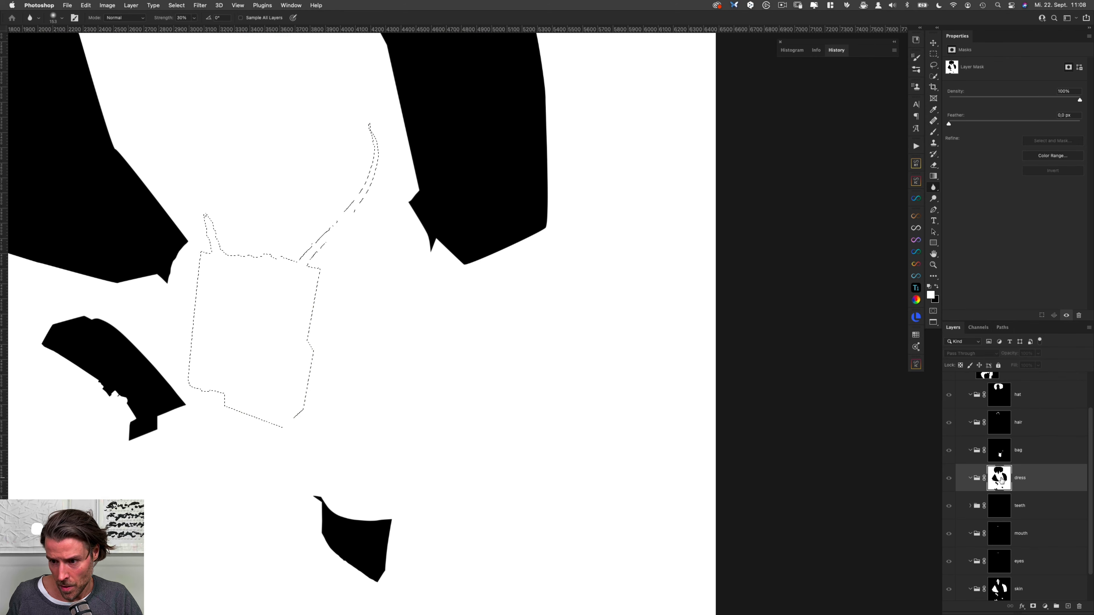
key("super+BackSpace")
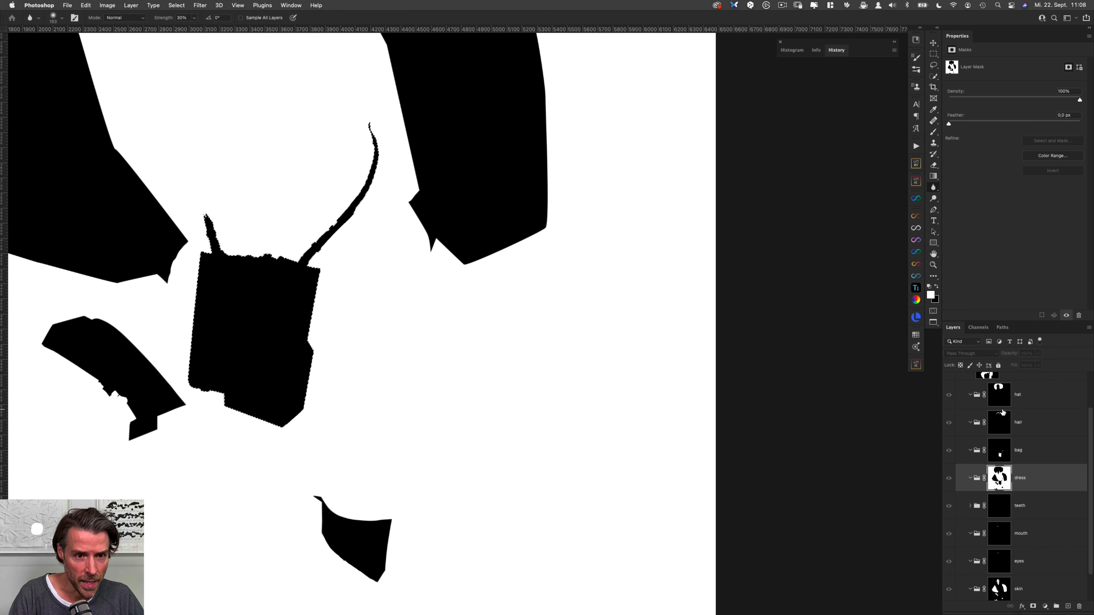
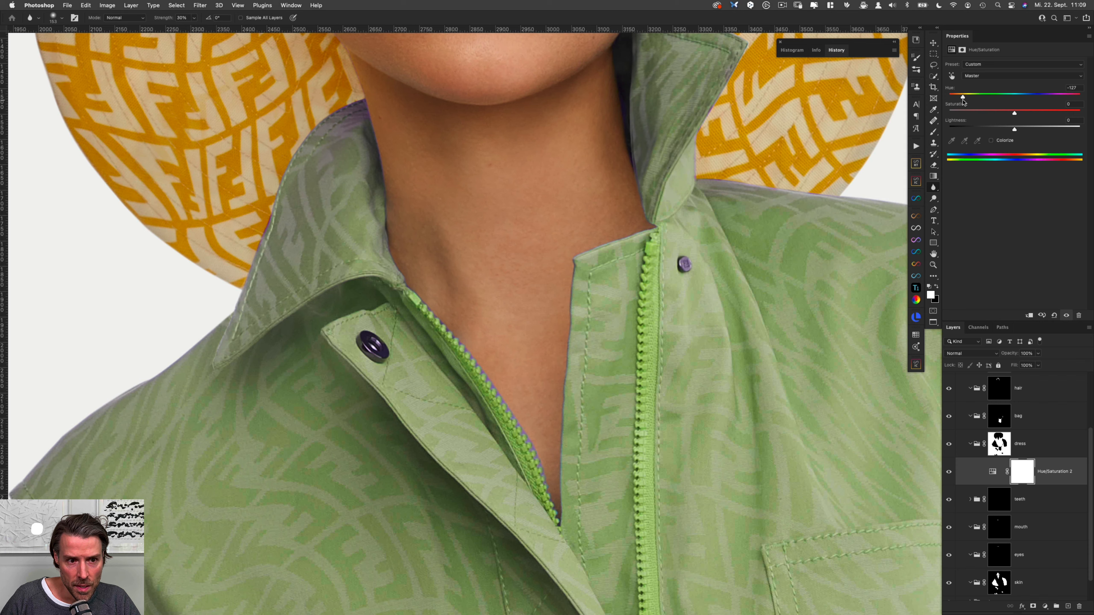
Smudge the dress group's mask edge outward over the upper zipper teeth at the neckline with the Smudge tool.
left_click(1000, 444)
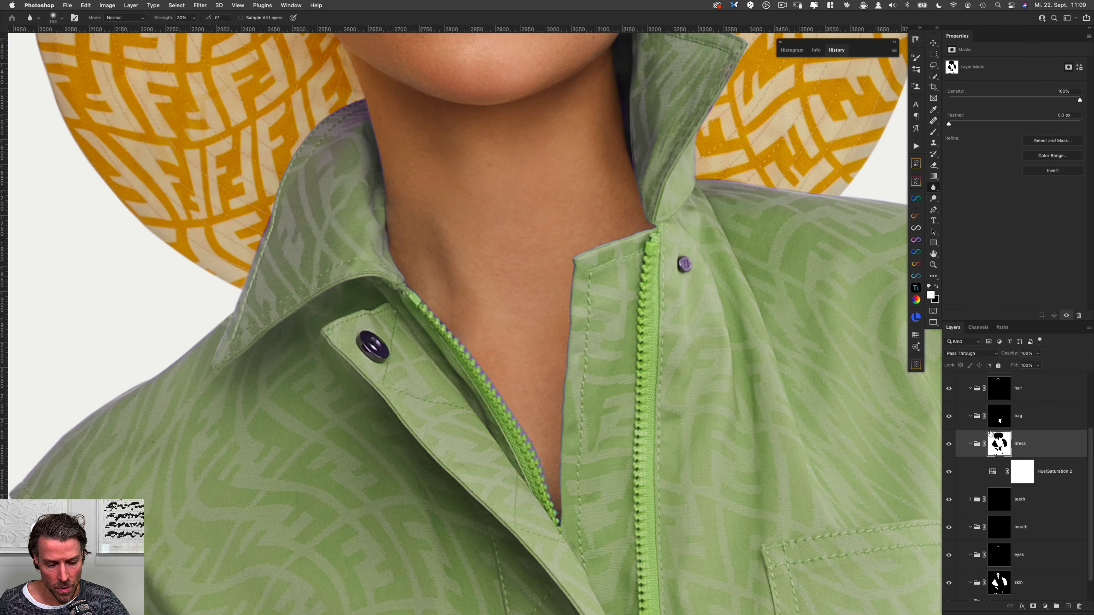
left_click(933, 187)
left_click(961, 207)
left_click_drag(268, 224, 306, 224)
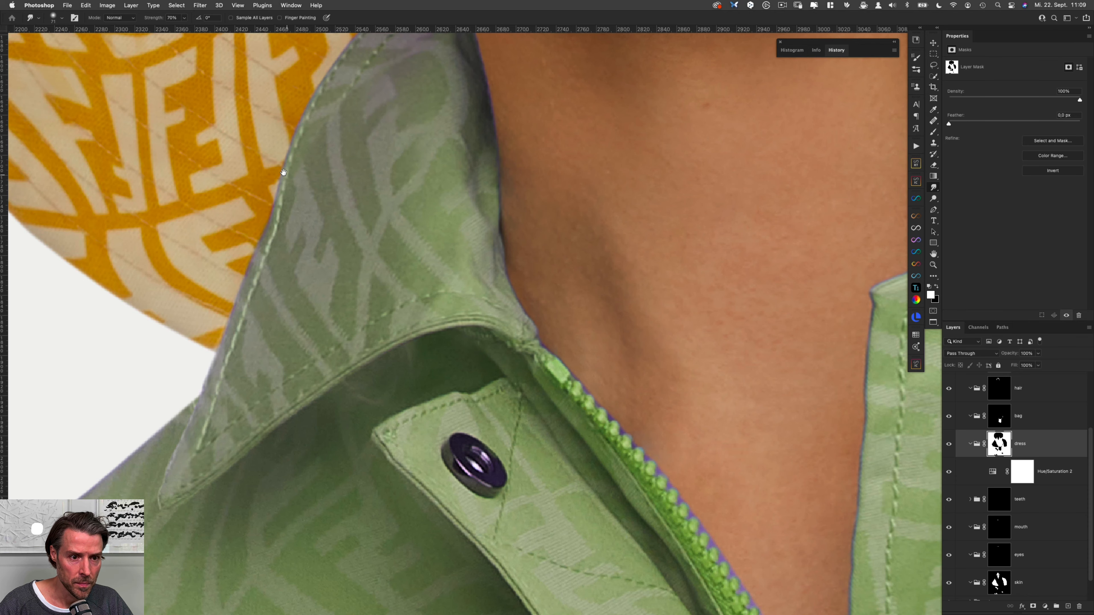
left_click_drag(284, 172, 460, 254)
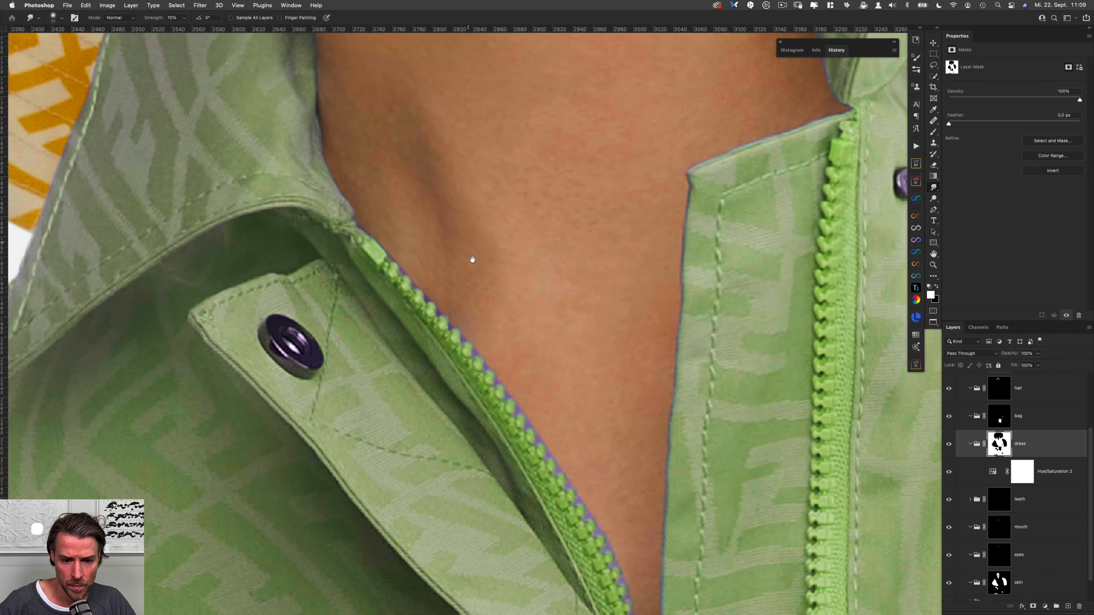
left_click_drag(492, 359, 461, 357)
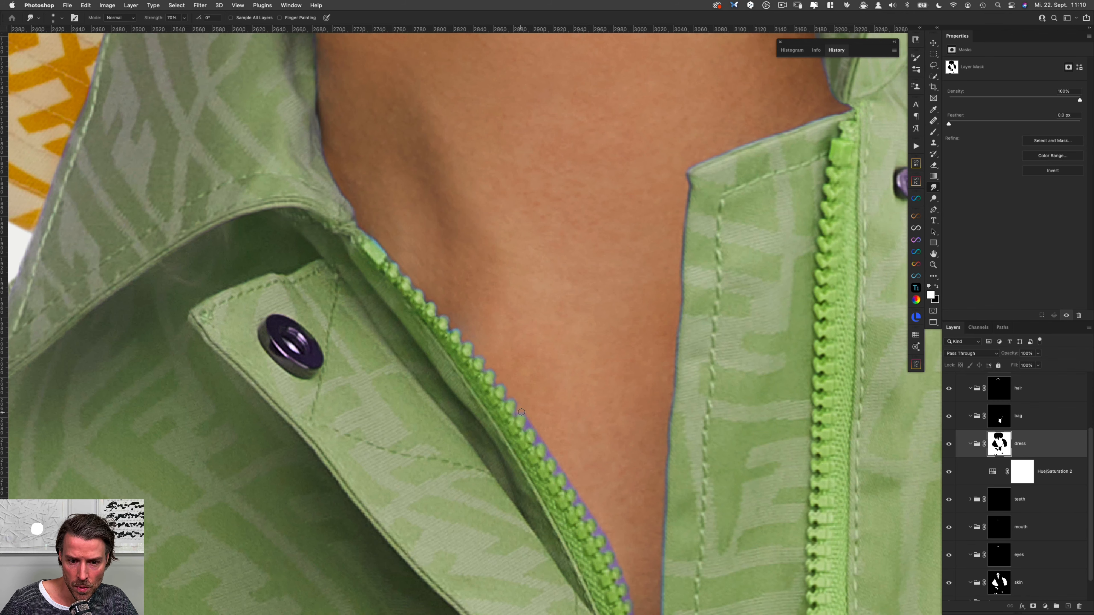
Smudge the dress mask's edge along the lower zipper teeth and check the collar edge beside the hat.
left_click_drag(530, 412, 479, 281)
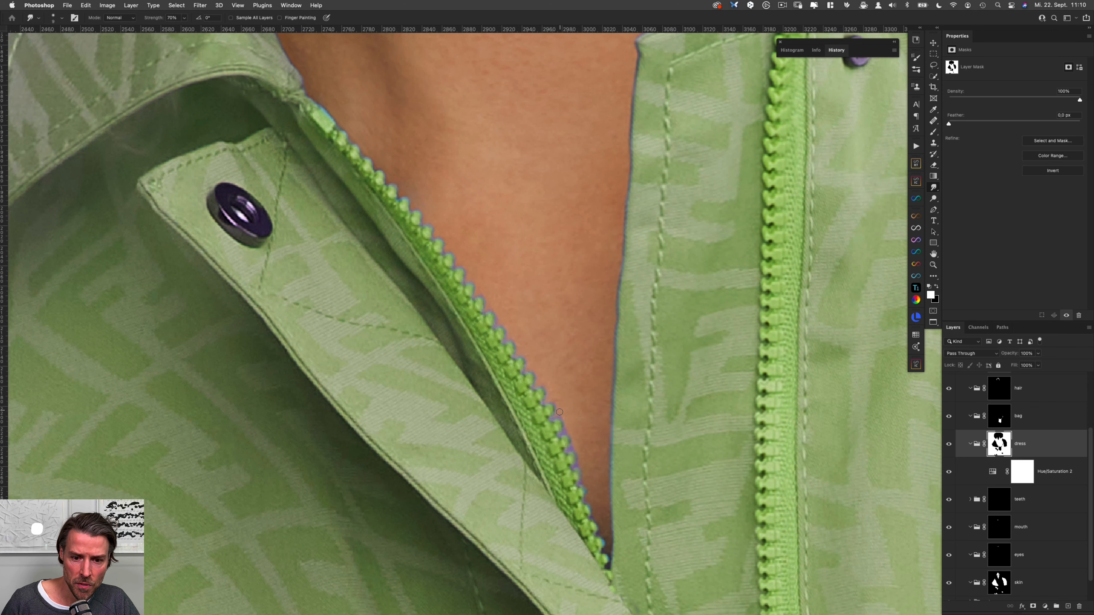
left_click_drag(577, 447, 582, 479)
left_click_drag(599, 414, 625, 414)
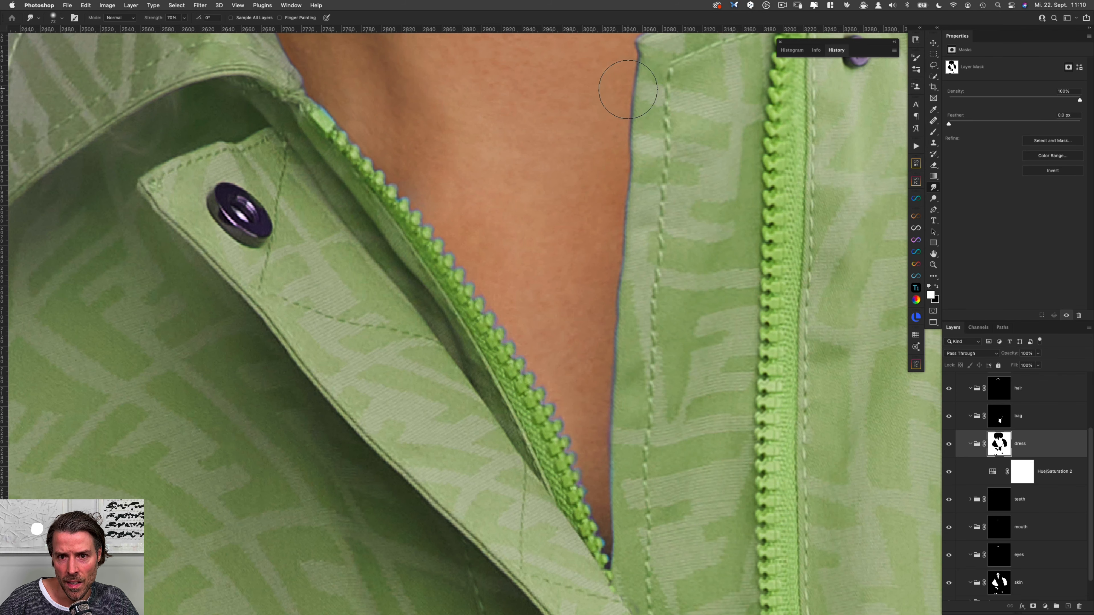
scroll(598, 232, "up", 10)
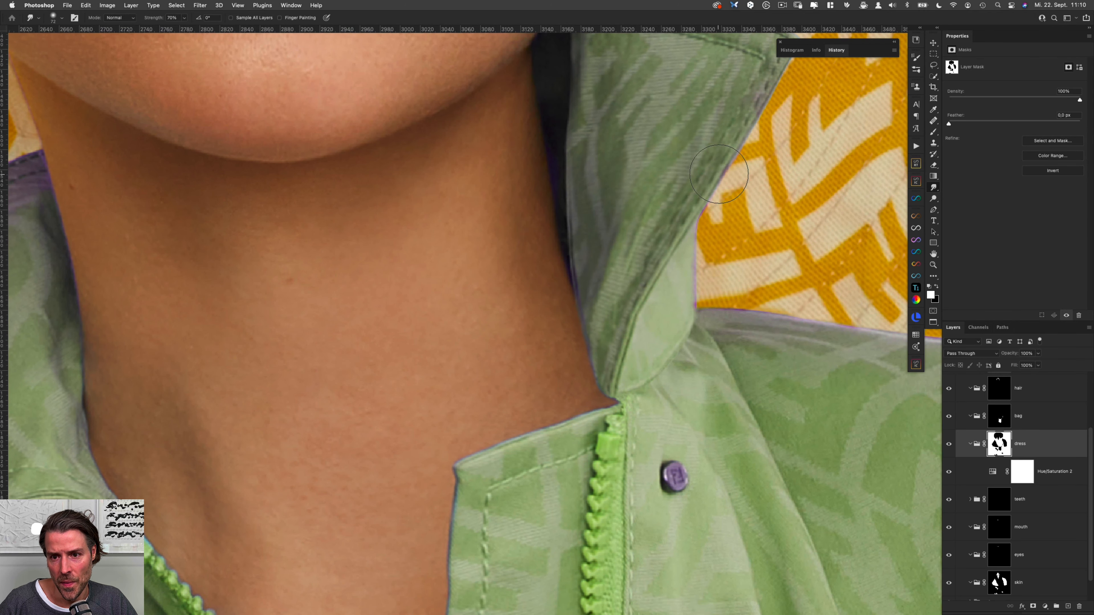
mouse_move(748, 136)
left_mouse_down()
mouse_move(702, 223)
mouse_move(706, 271)
left_mouse_up()
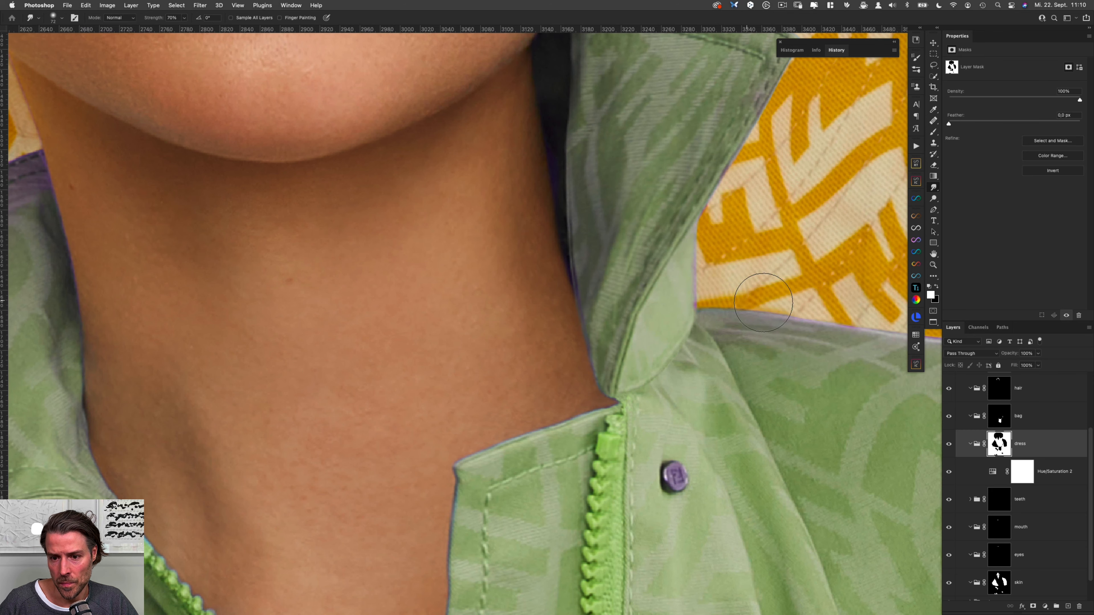
scroll(701, 287, "right", 6)
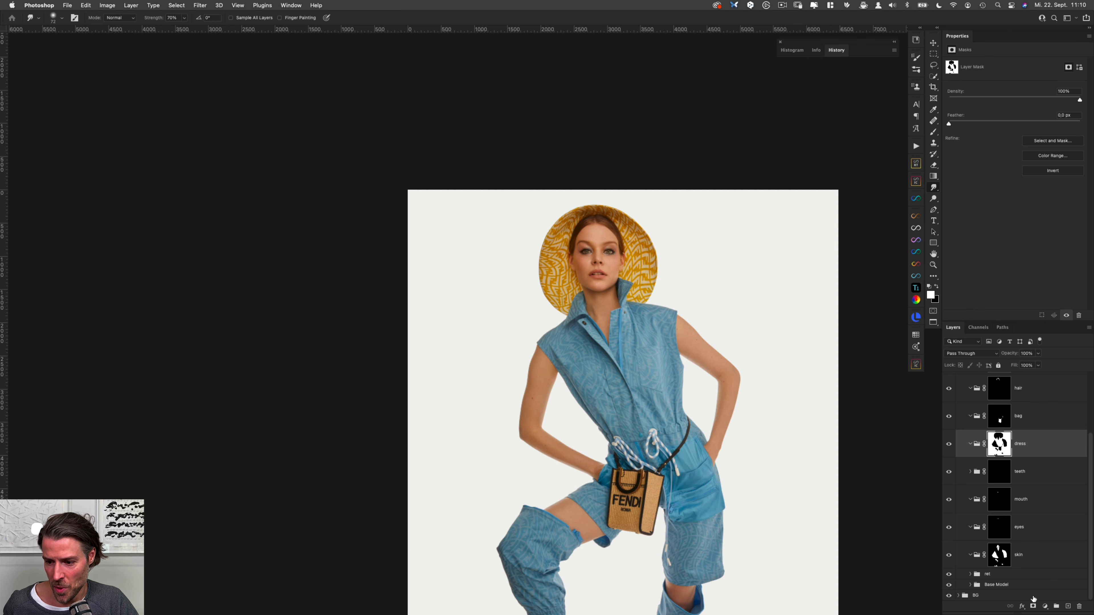
Add a Curves adjustment layer inside the dress group and place a point in the curve's shadow range.
left_click(1045, 607)
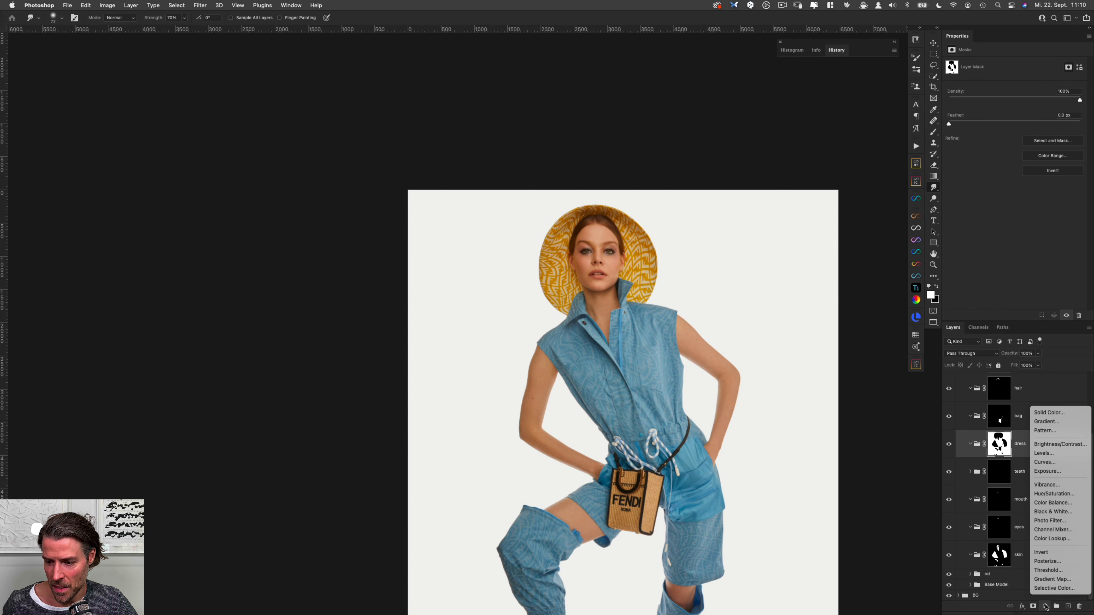
left_click(1063, 464)
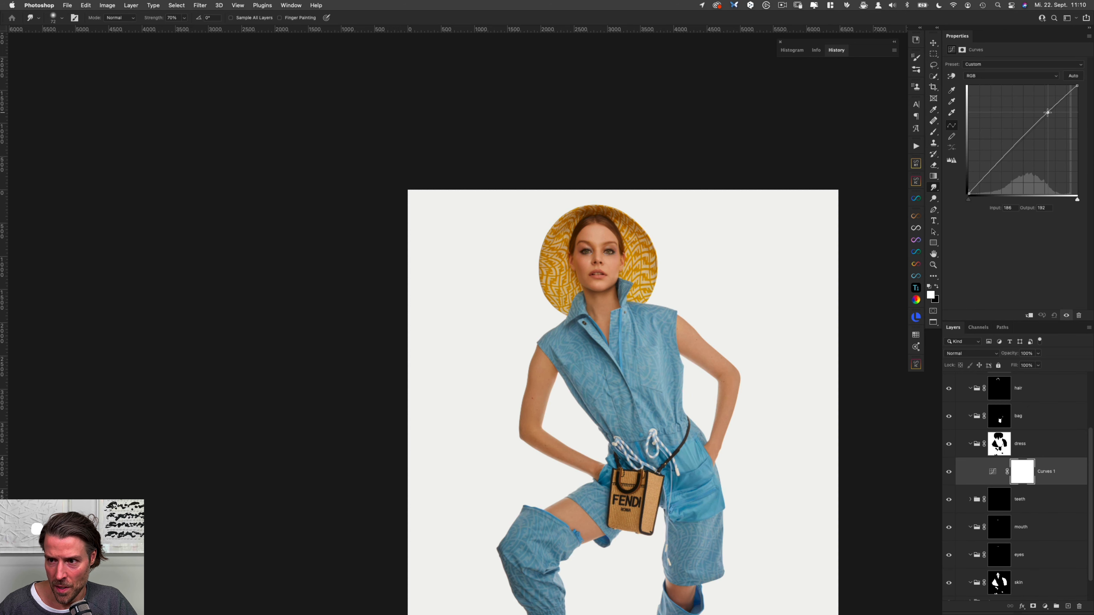
left_click(994, 170)
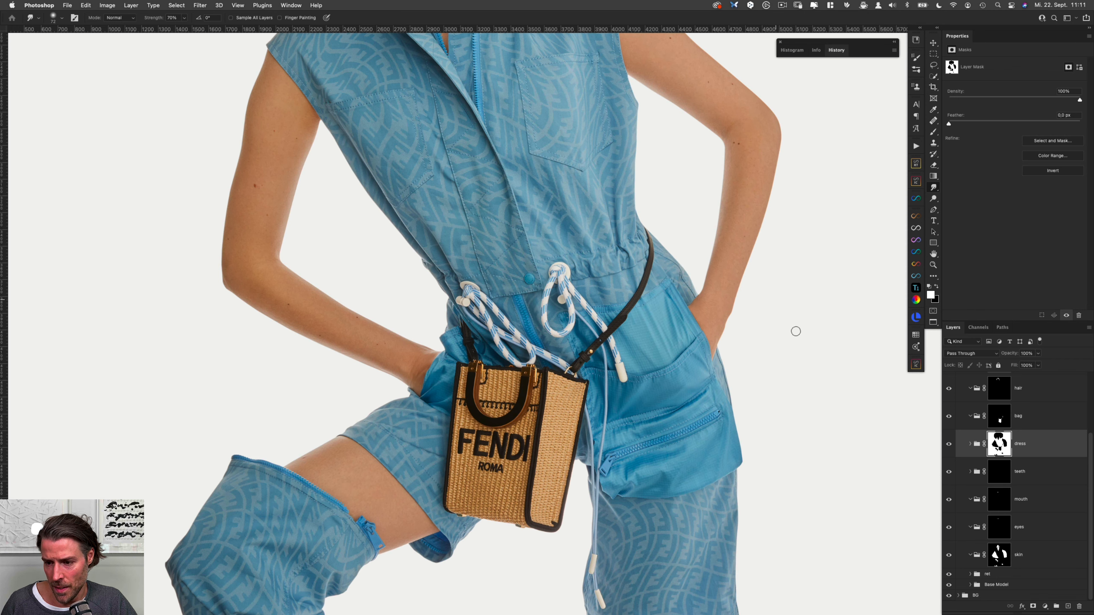
Stamp all visible layers into a new layer and place it inside the bag group.
scroll(1078, 439, "up", 3)
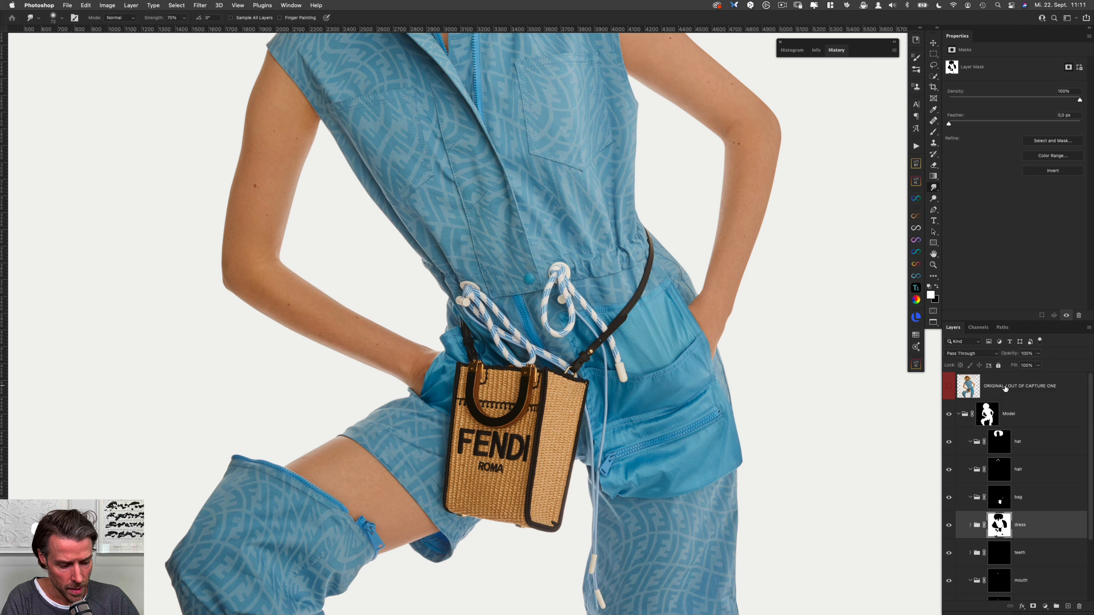
key("super+alt+shift+e")
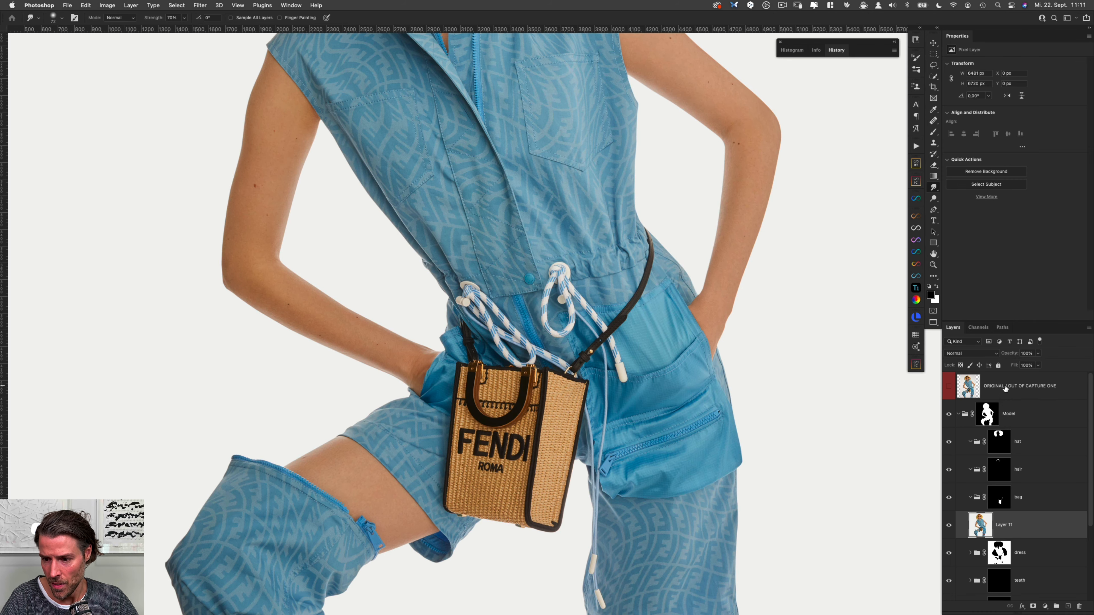
left_click_drag(990, 519, 1027, 543)
Reduce the stamped layer's saturation to -50 with Hue/Saturation and set its blend mode to Soft Light.
key("super+u")
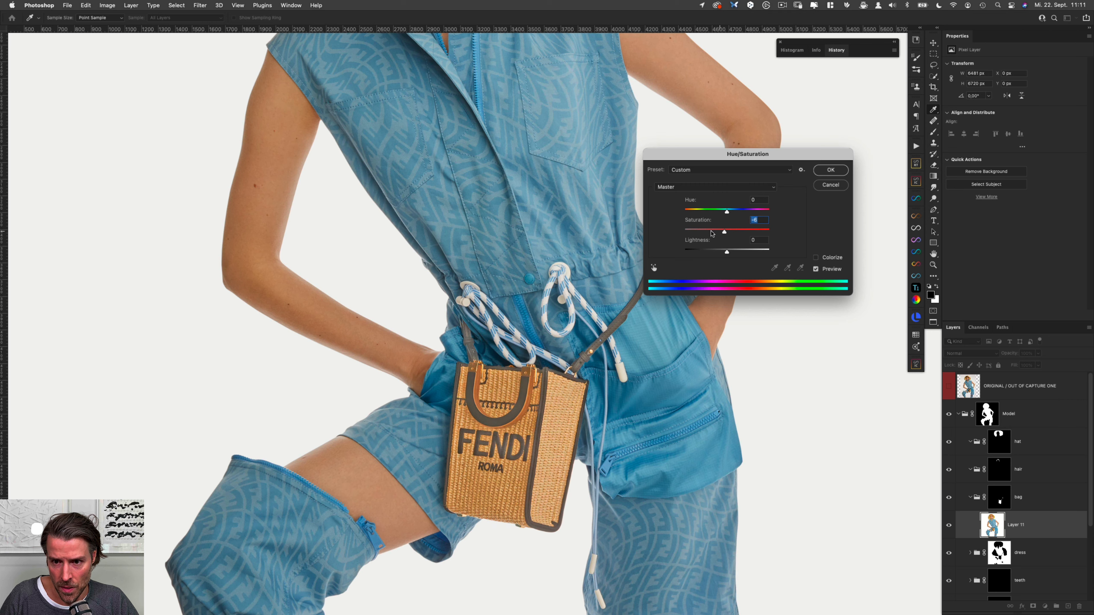
left_click_drag(727, 230, 706, 233)
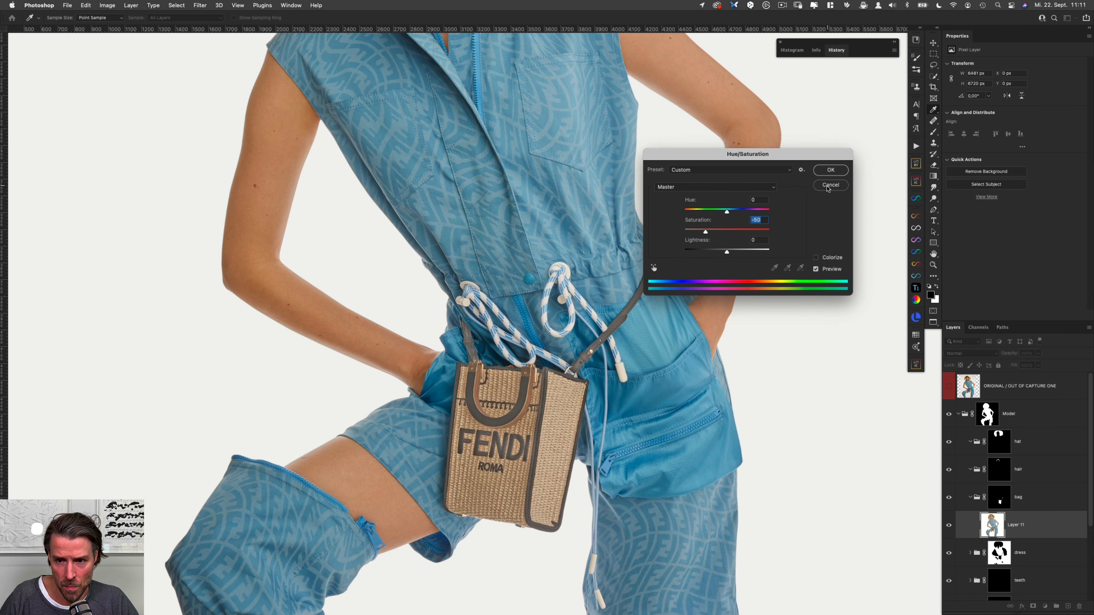
left_click(831, 170)
left_click(971, 353)
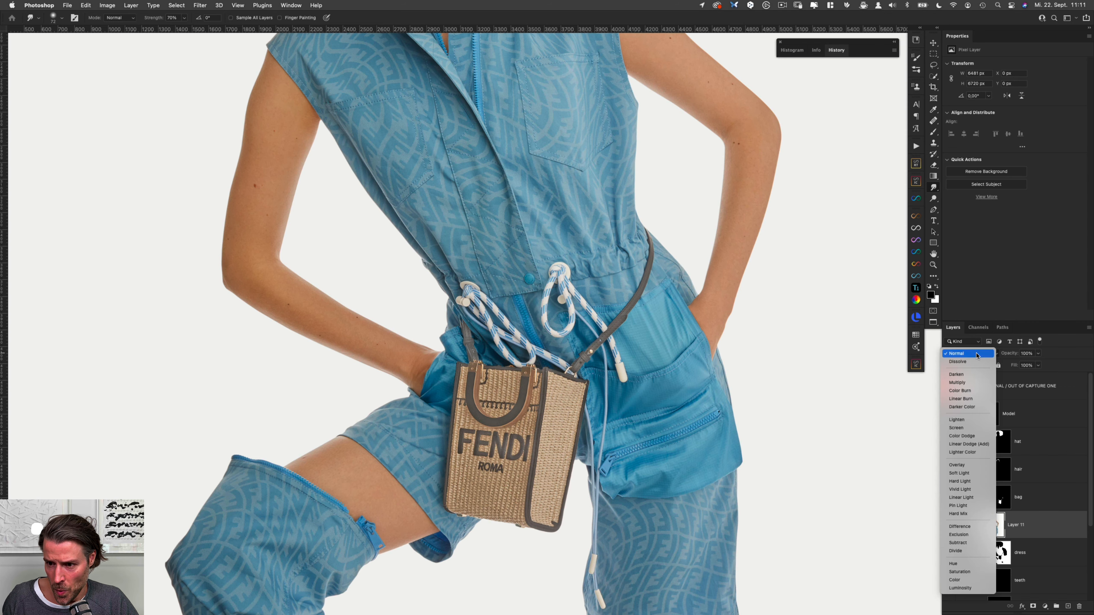
left_click(960, 472)
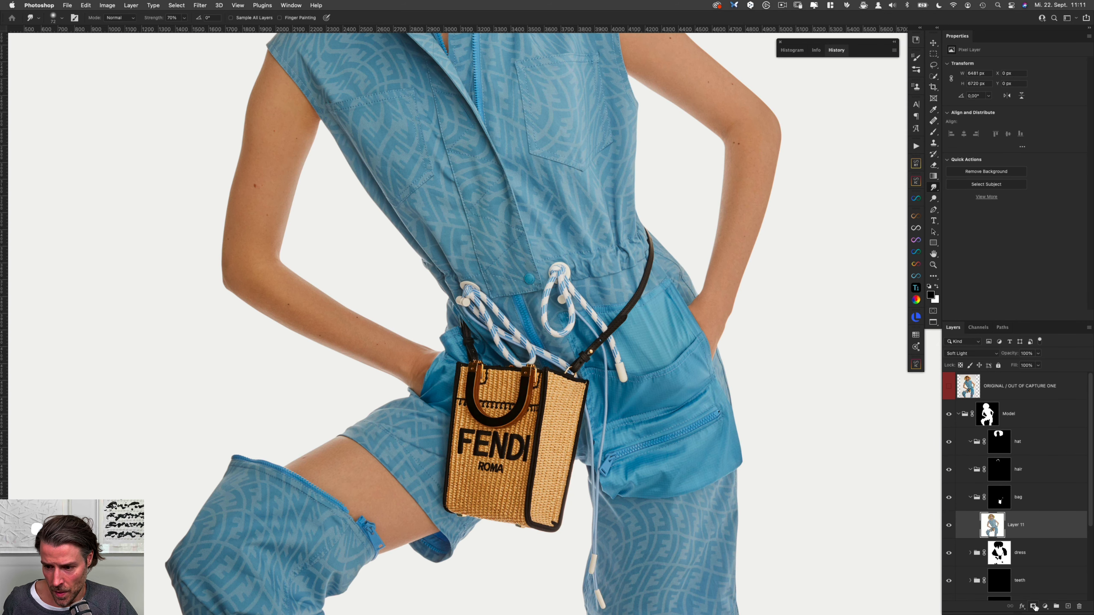
Set the bag's Soft Light layer to 40% opacity, comparing the bag with the layer hidden and shown.
key("super+comma")
key("super+comma")
key("super+comma")
key("super+comma")
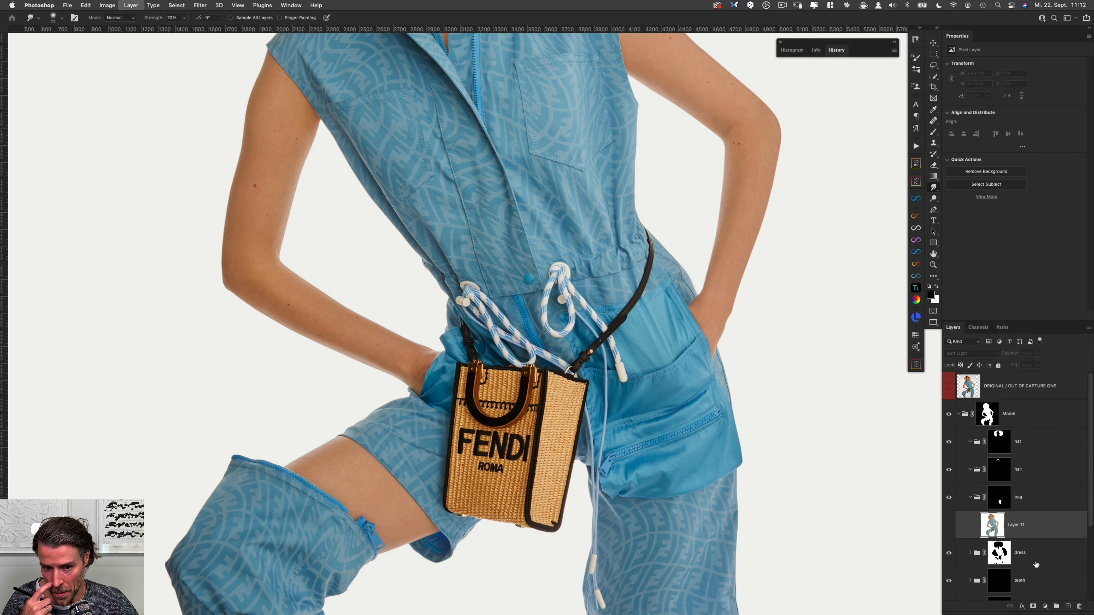
left_click_drag(531, 385, 553, 409)
left_click_drag(553, 414, 556, 267)
key("super+comma")
key("super+comma")
left_click_drag(1012, 355, 1008, 353)
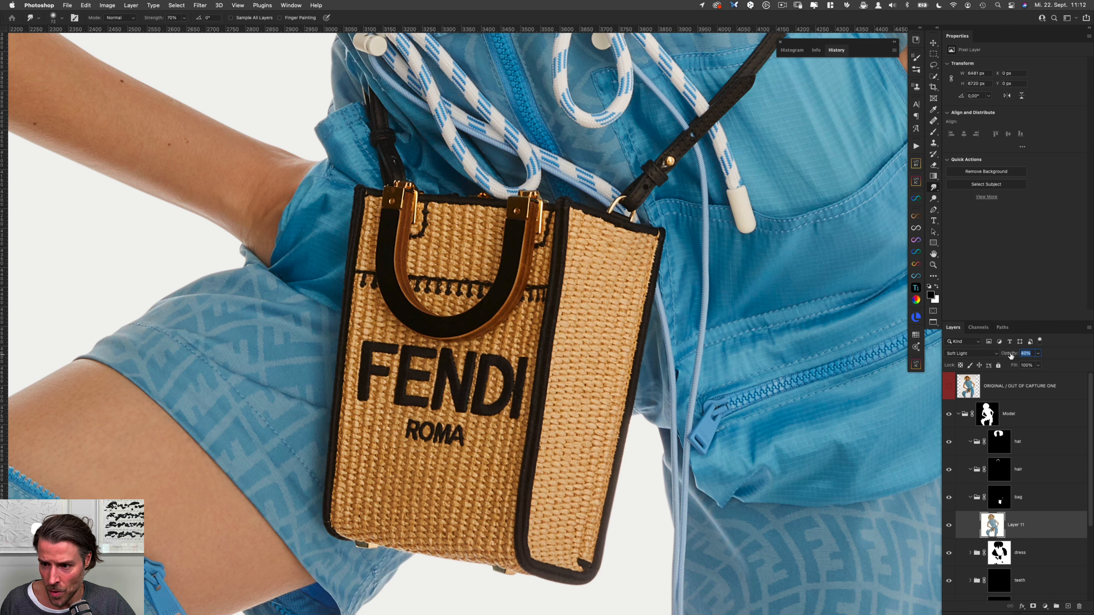
key("super+comma")
key("super+comma")
Rename the bag's Soft Light layer to "sh 100 -50 sat".
double_click(1016, 525)
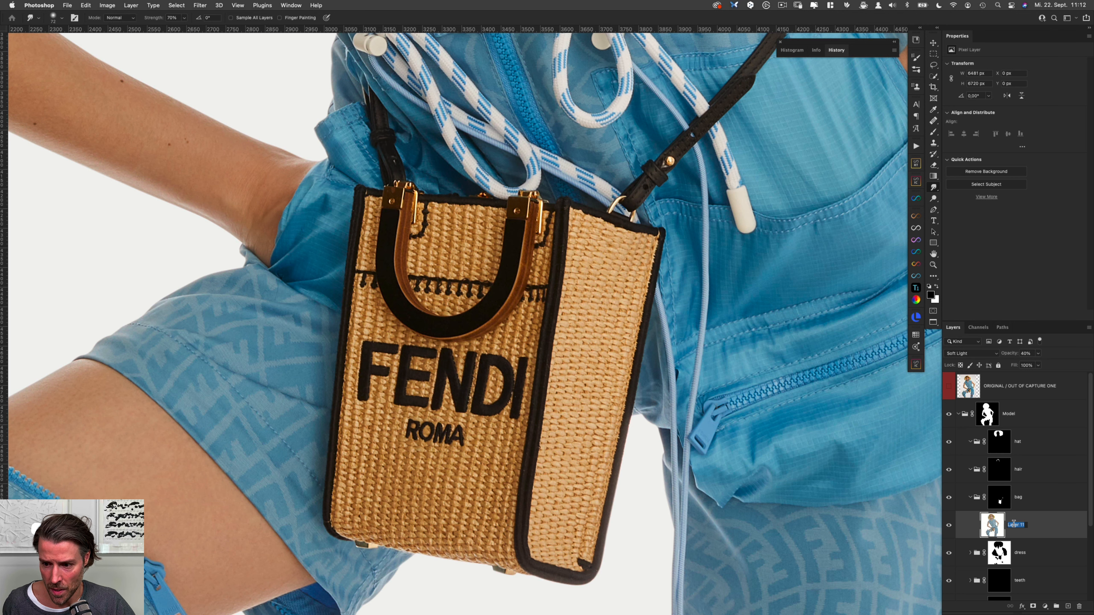
type("sh 100")
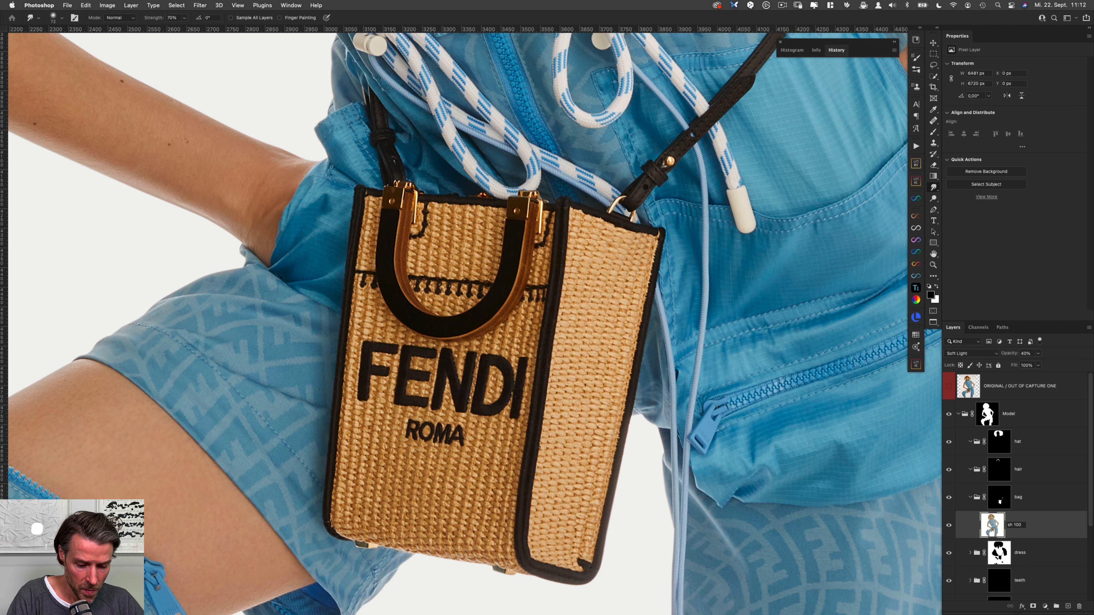
type(" -50 sat")
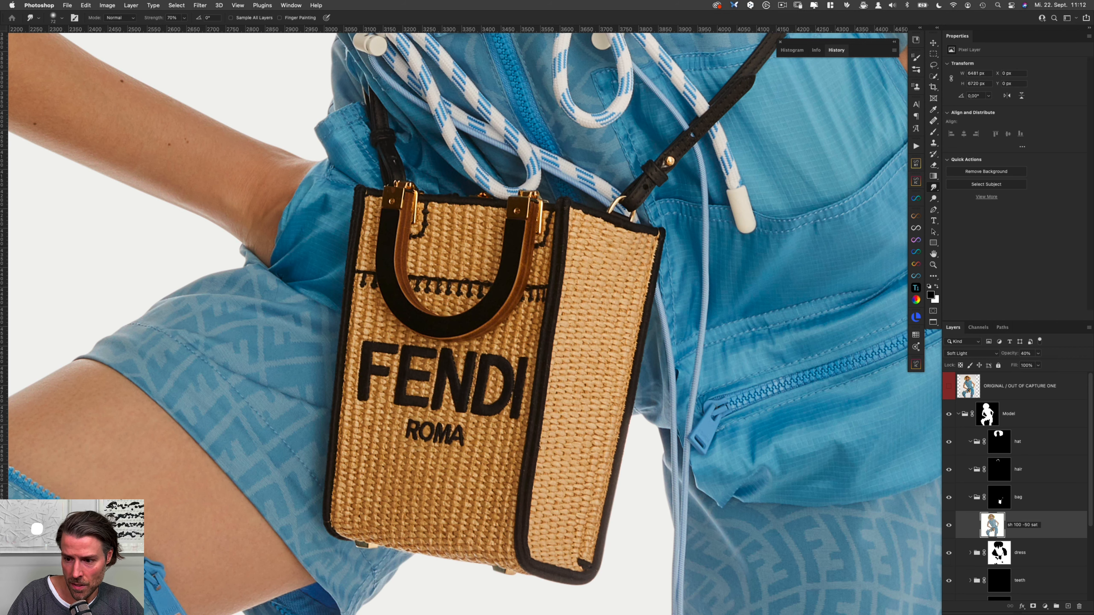
key("Return")
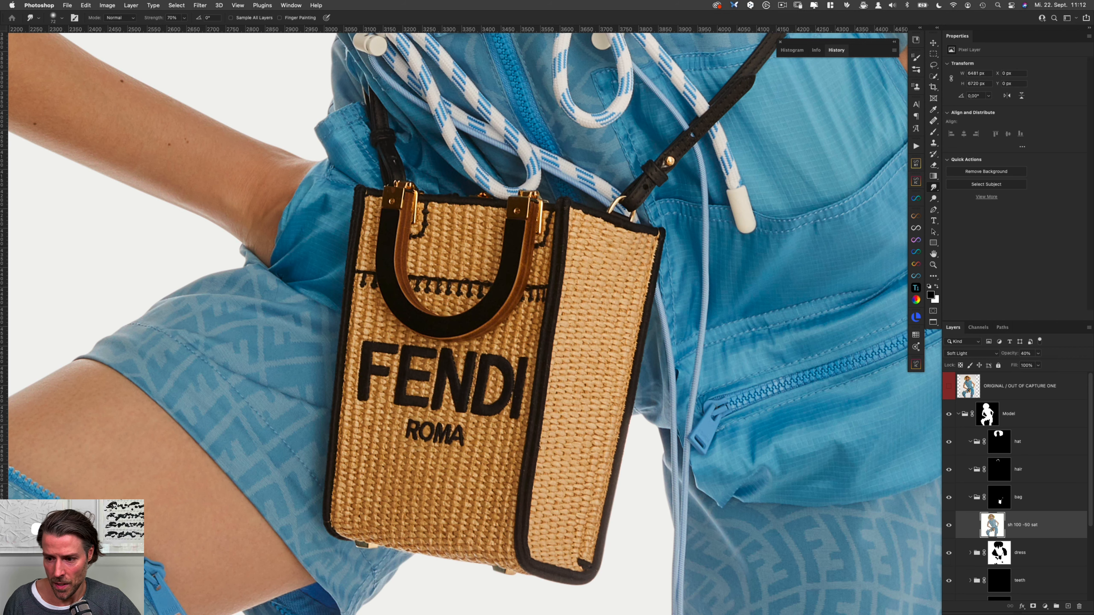
Copy the "sh 100 -50 sat" layer into the hat group and set the copy's opacity to 70%.
left_click_drag(613, 289, 534, 293)
left_click_drag(658, 257, 579, 485)
left_click_drag(576, 356, 583, 429)
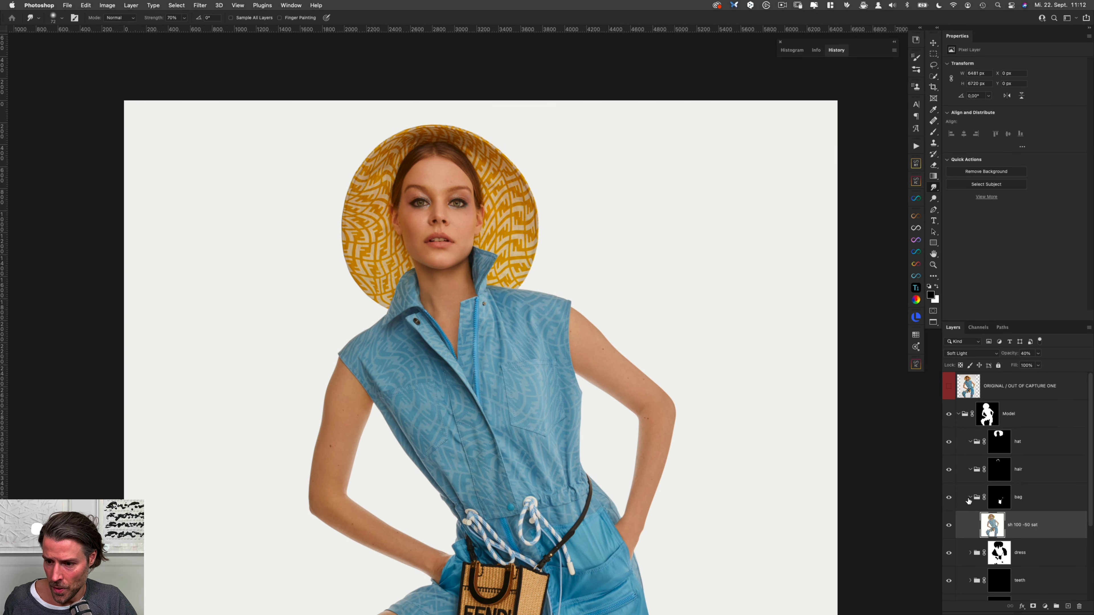
left_click_drag(1022, 525, 1017, 446)
left_click_drag(1008, 355, 1021, 355)
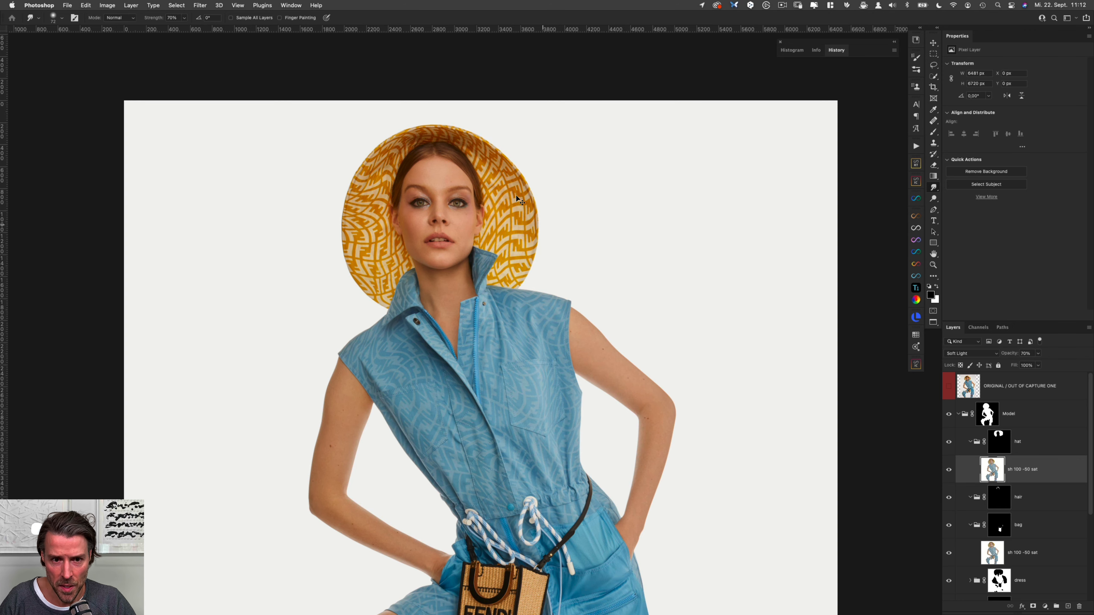
Compare the hat with its Soft Light layer hidden and shown, and set the layer's opacity to 55%.
left_click_drag(457, 168, 537, 174)
key("super+comma")
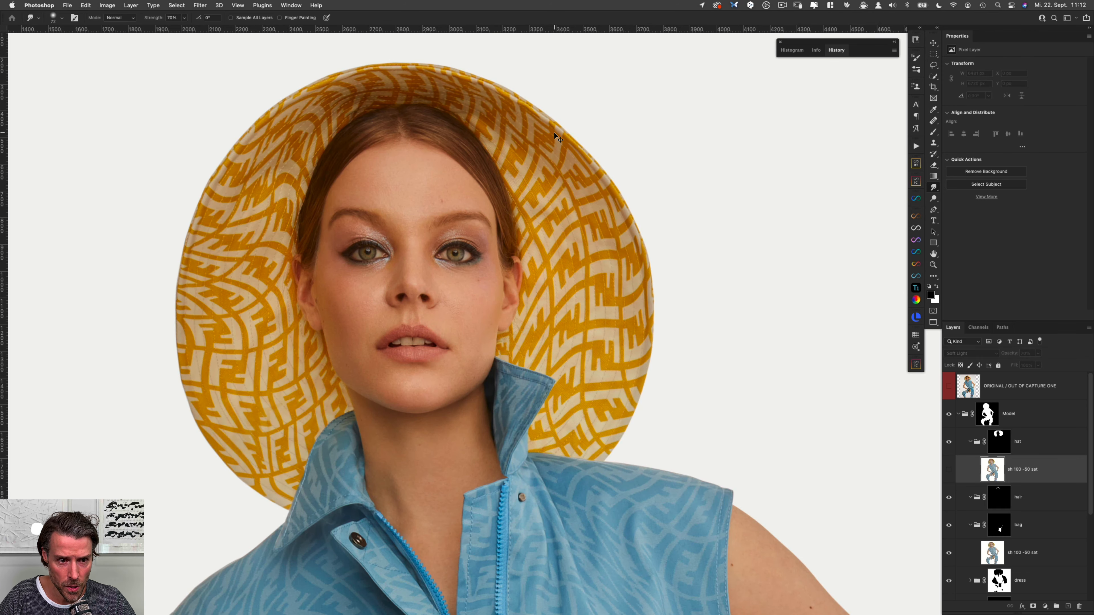
key("super+comma")
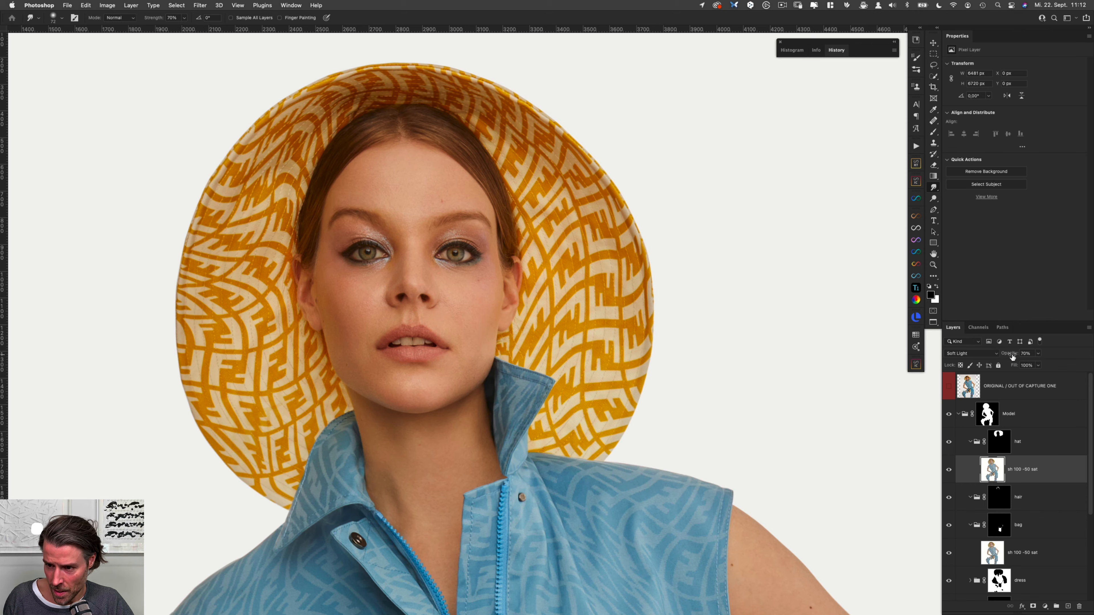
left_click_drag(1013, 354, 1006, 354)
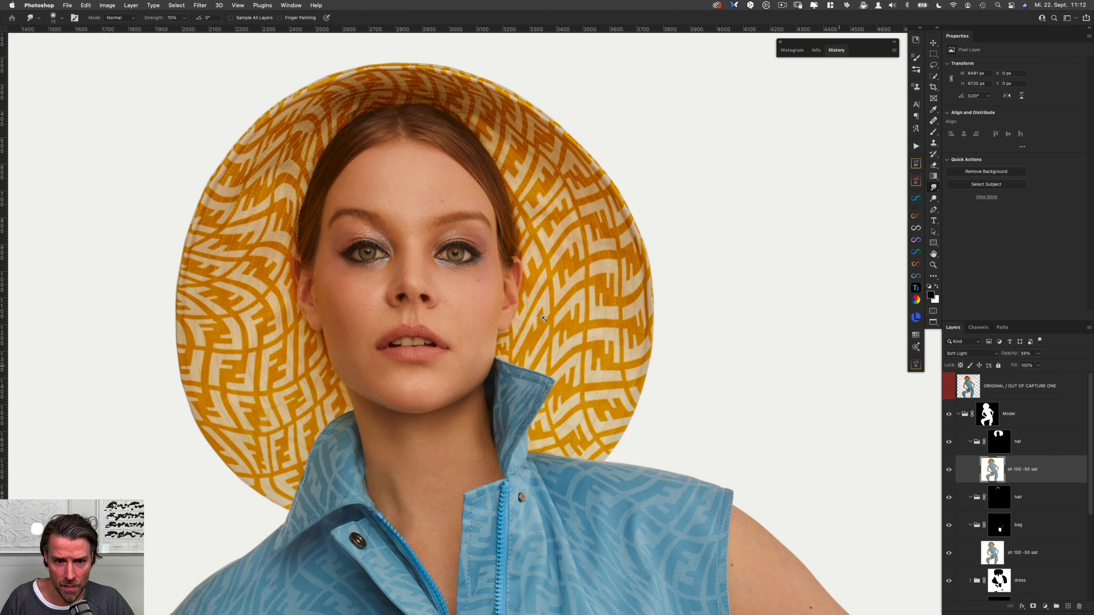
left_click_drag(570, 317, 527, 319)
left_click_drag(576, 429, 545, 335)
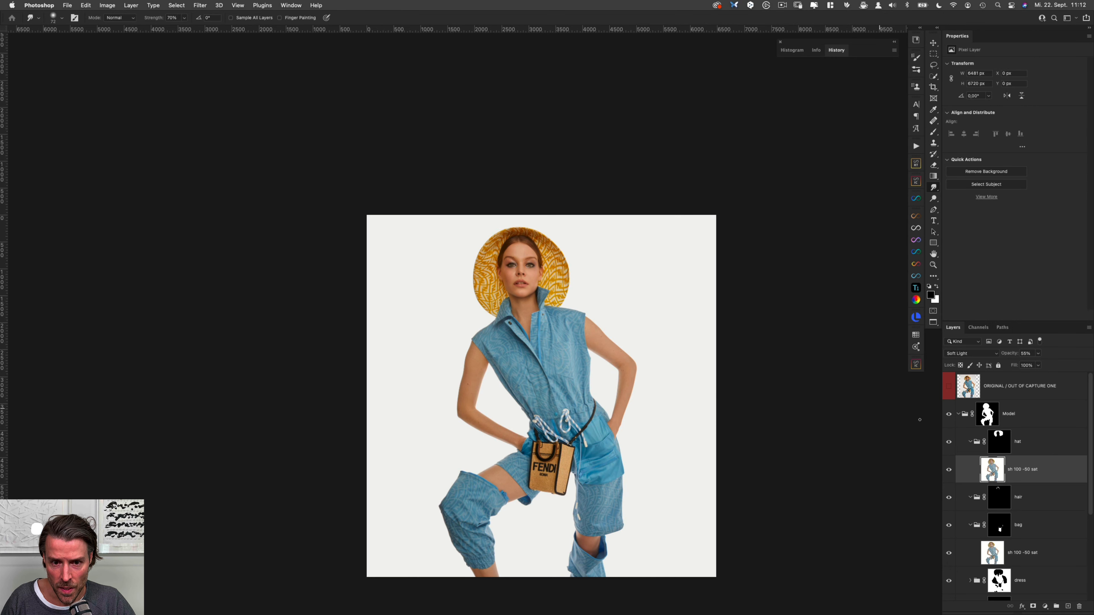
Collapse the hat and bag groups and add a Hue/Saturation adjustment layer above the teeth group.
left_click(970, 440)
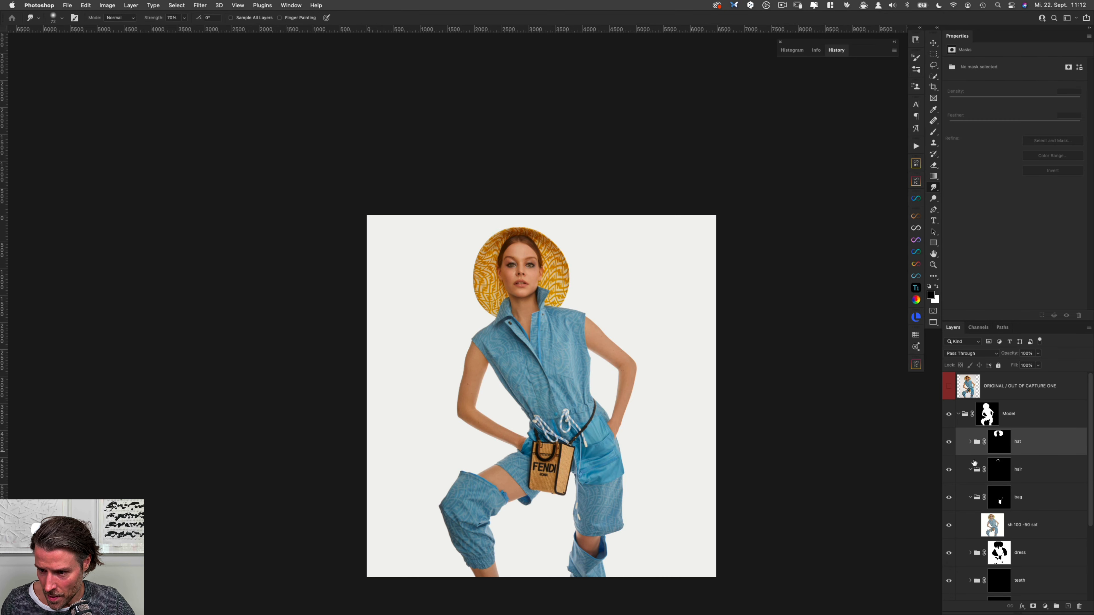
left_click(970, 497)
left_click(1044, 553)
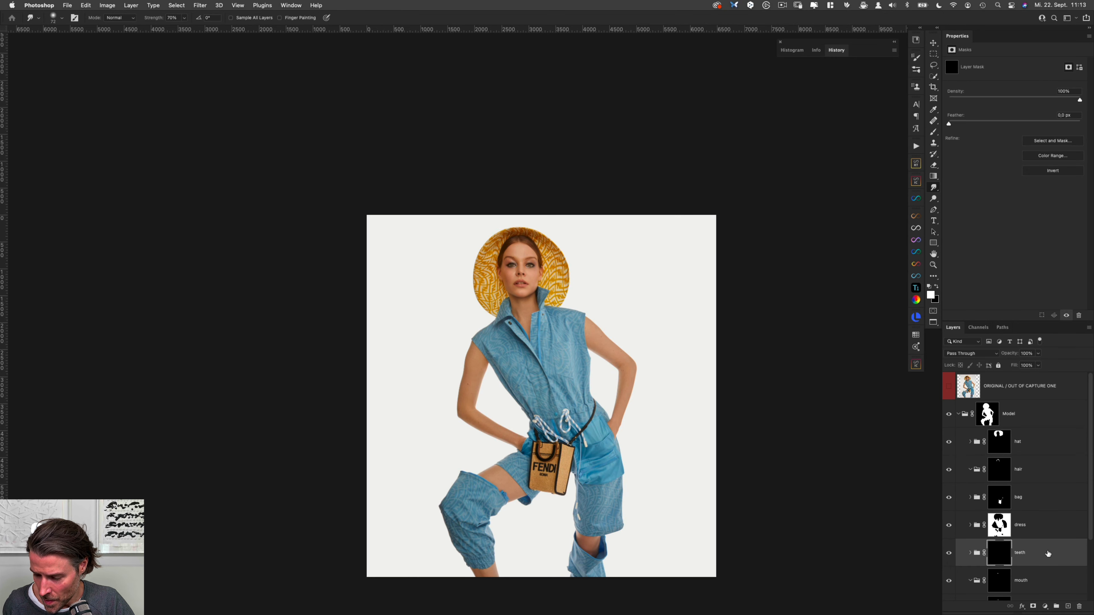
key("x")
mouse_move(521, 284)
left_mouse_down()
mouse_move(538, 279)
mouse_move(533, 290)
left_mouse_up()
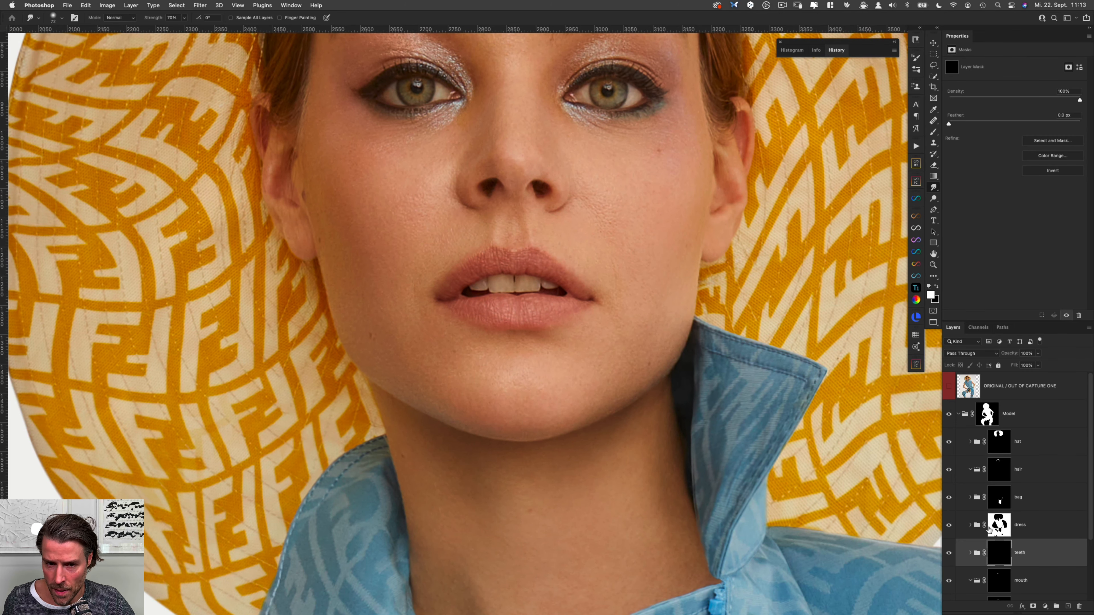
left_click(1046, 608)
left_click(1053, 489)
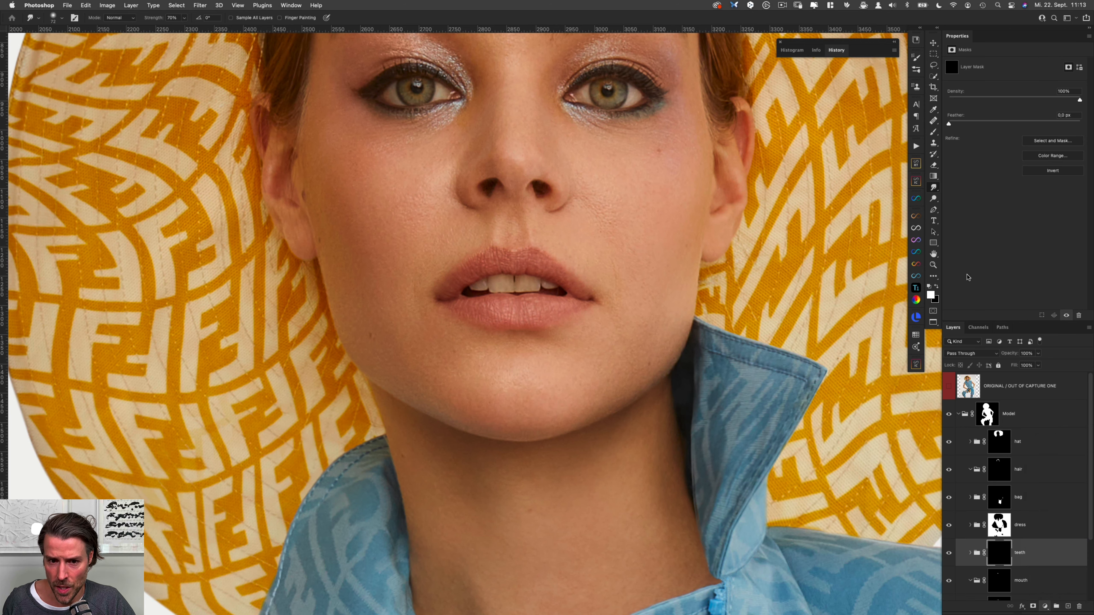
Desaturate the sampled tooth color with the on-image adjustment tool and move the Hue/Saturation layer into the teeth group.
left_click(951, 76)
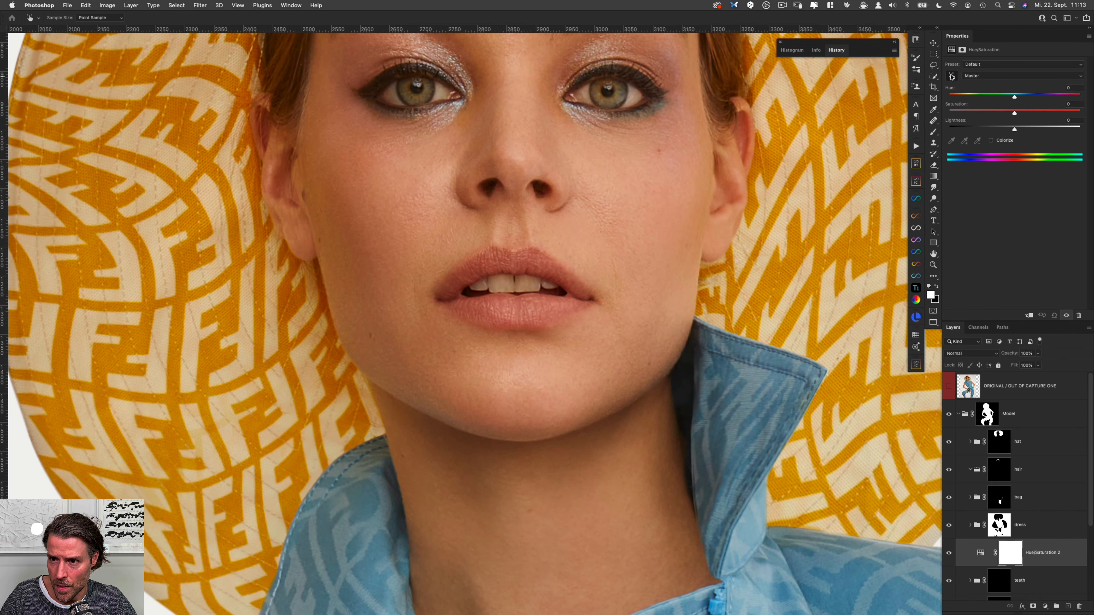
left_click_drag(502, 284, 469, 285)
left_click_drag(1042, 553, 1019, 580)
Lower the teeth Hue/Saturation layer's opacity to about 68%, compare the teeth before and after, and collapse the group.
left_click_drag(1012, 353, 999, 359)
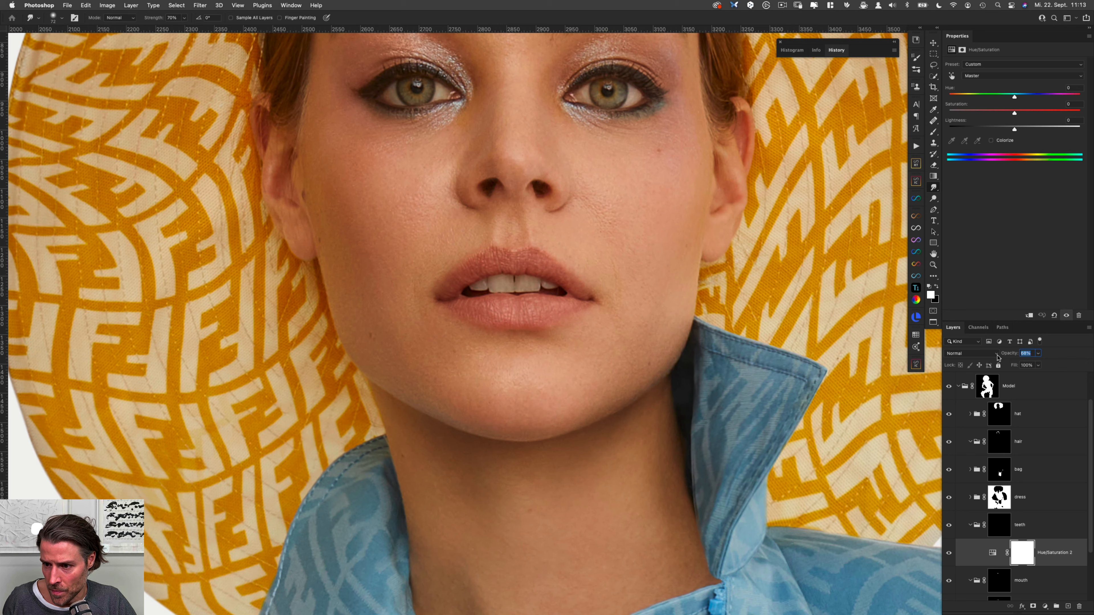
key("super+comma")
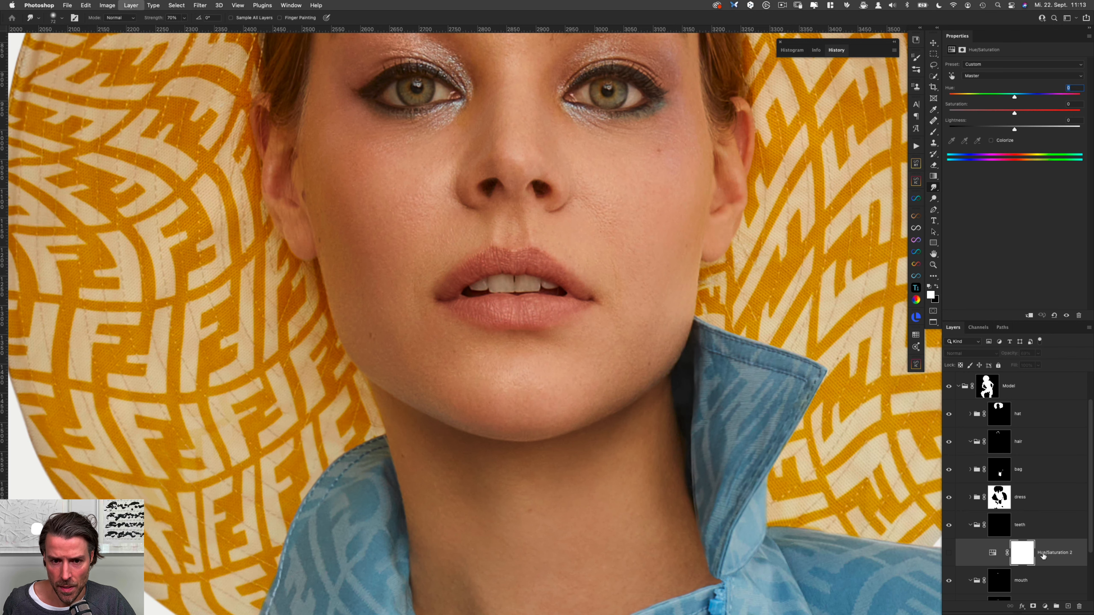
key("super+comma")
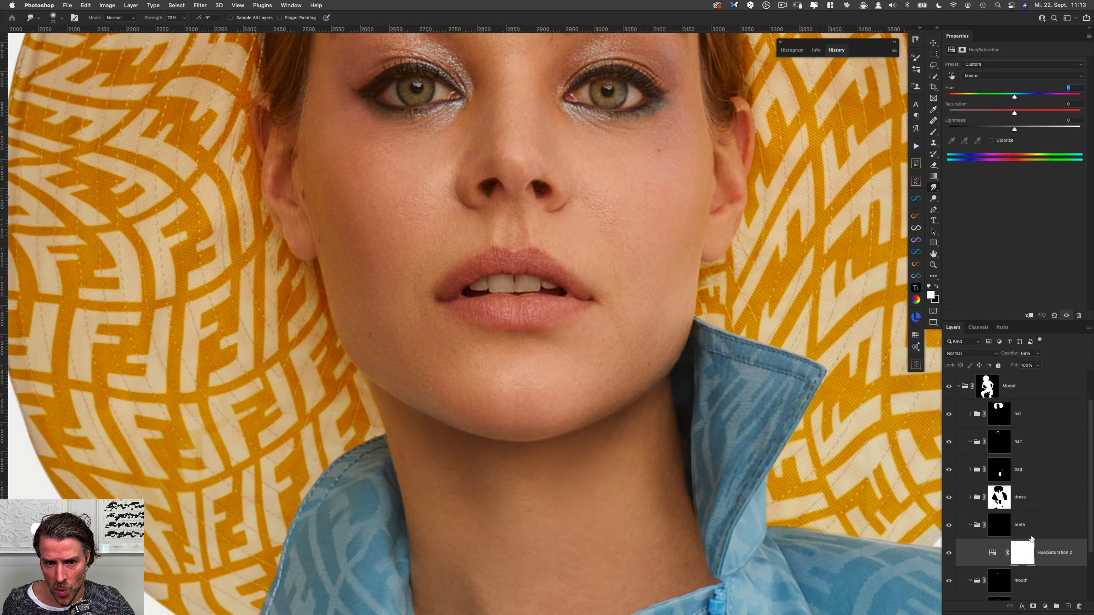
left_click_drag(579, 454, 536, 453)
left_click(970, 525)
Add a Curves adjustment layer inside the eyes group and raise the curve's upper part to brighten the eyes.
scroll(1051, 517, "down", 3)
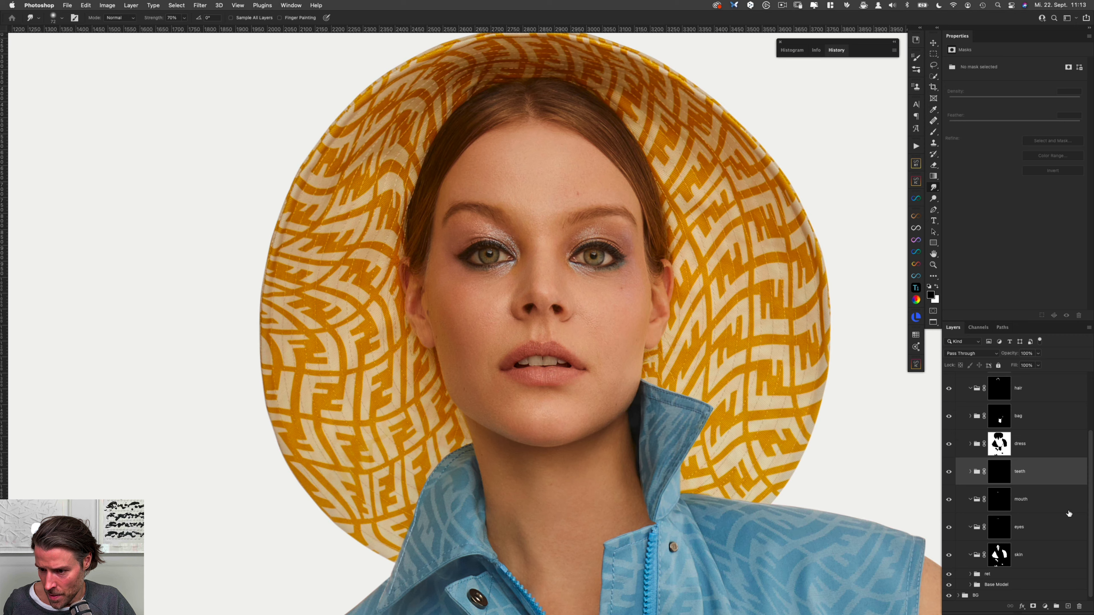
left_click(1037, 527)
left_click(1045, 606)
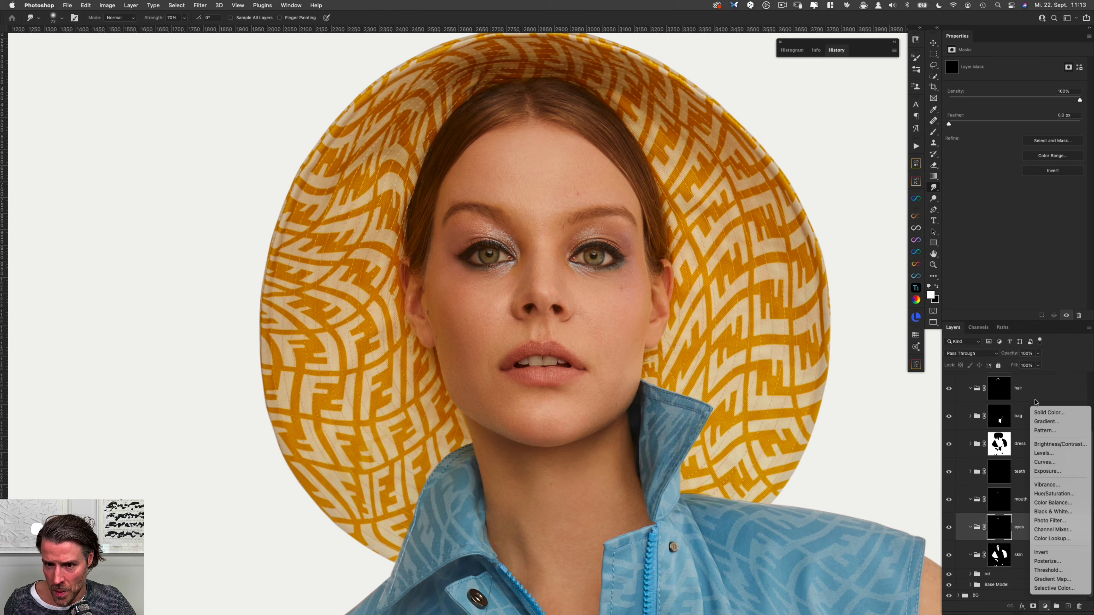
left_click(1051, 462)
scroll(577, 249, "up", 5)
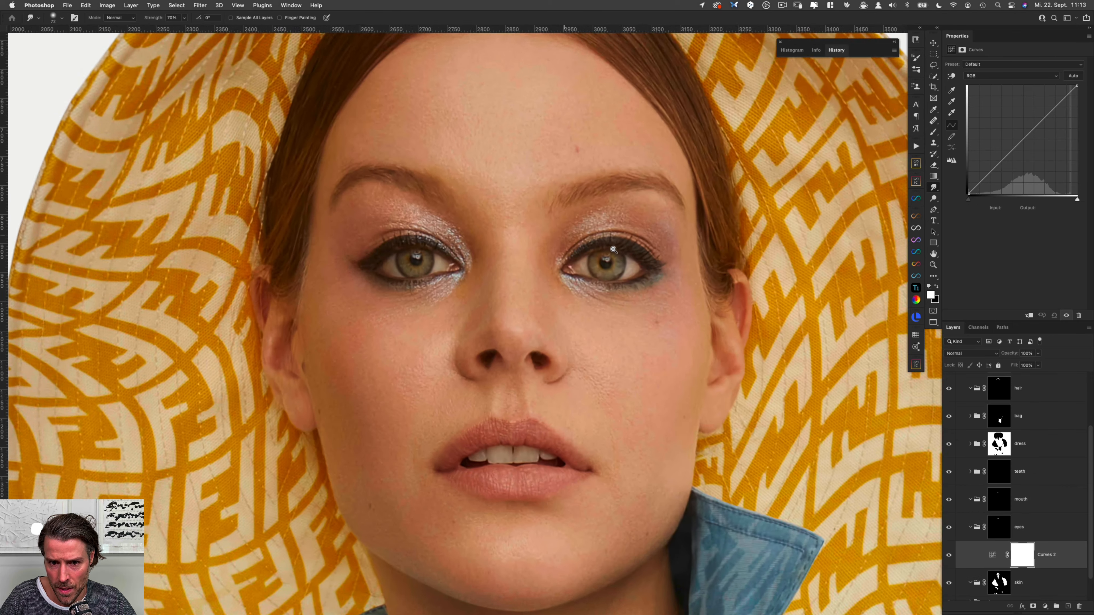
left_click_drag(1042, 121, 1037, 115)
Add a Hue/Saturation layer inside the eyes group with saturation around -51 and compare the eyes before and after.
left_click(1045, 606)
left_click(1051, 496)
left_click_drag(1014, 112, 981, 113)
key("super+comma")
key("super+comma")
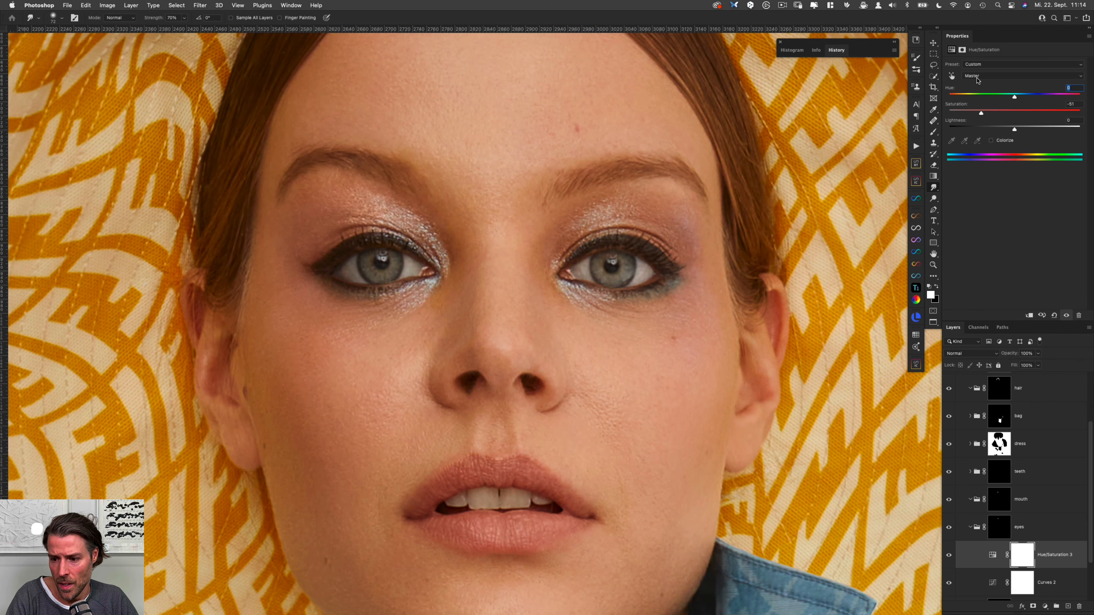
key("BackSpace")
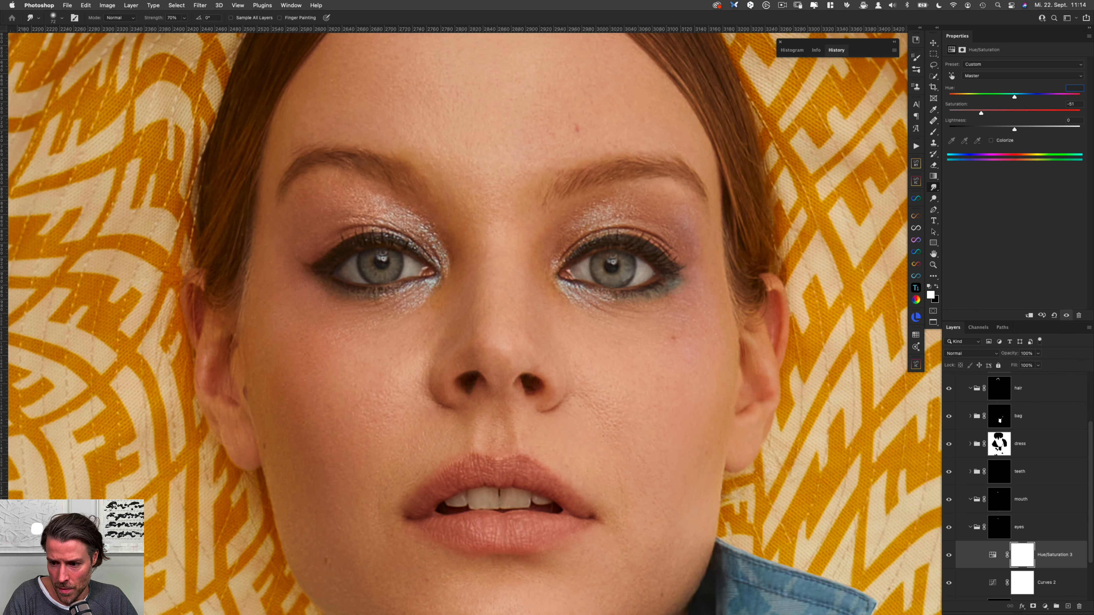
key("Return")
key("Return")
Invert the eyes Hue/Saturation layer's mask to black and paint the desaturation back in white with a small brush.
key("super+i")
key("b")
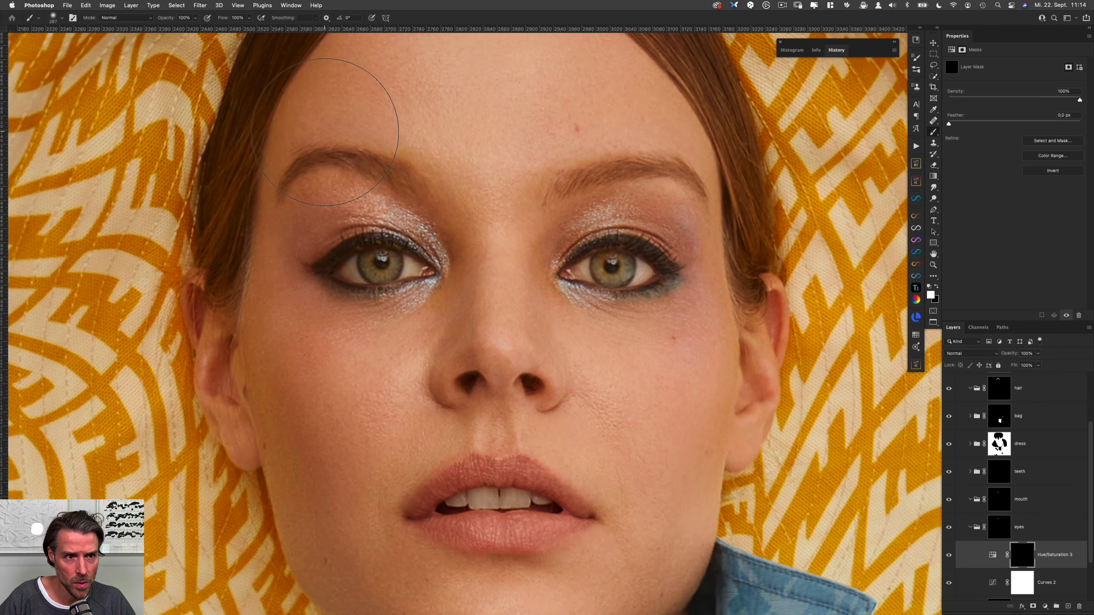
left_click_drag(343, 203, 280, 204)
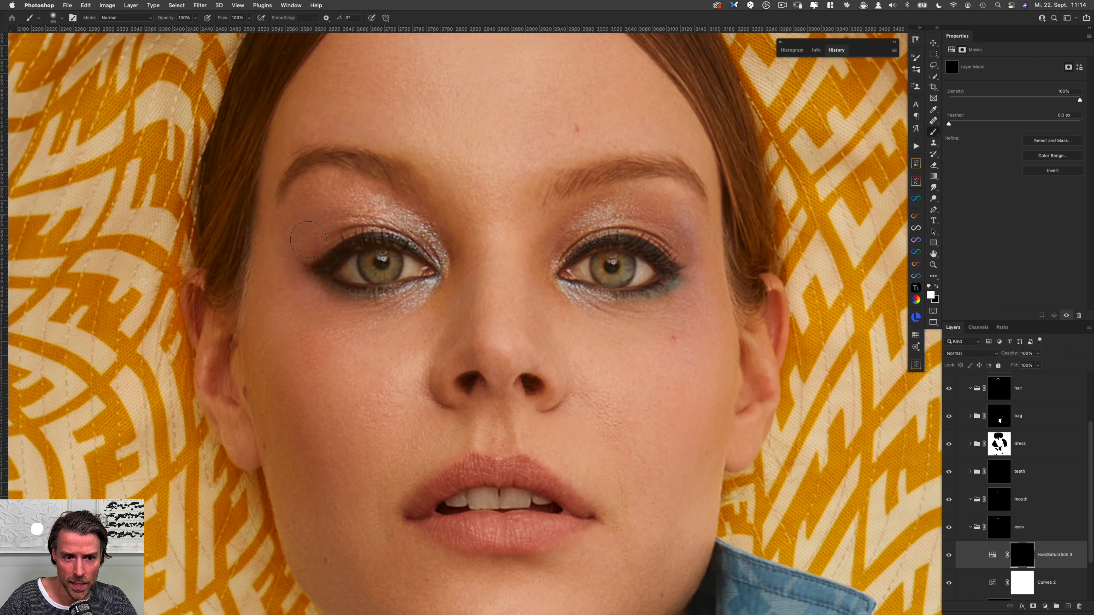
left_click_drag(335, 239, 325, 241)
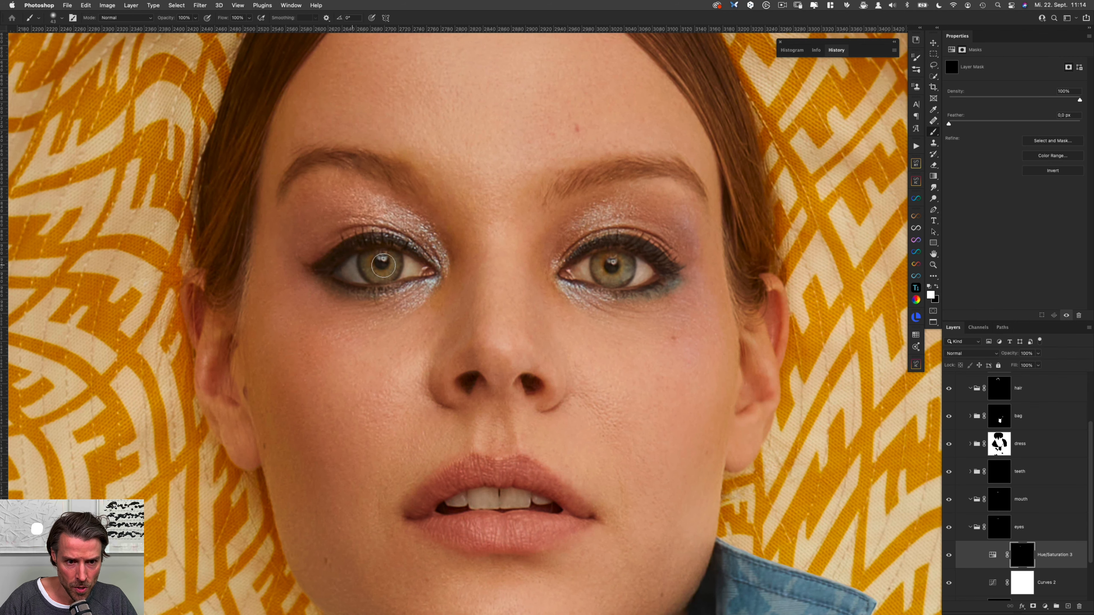
key("super+0")
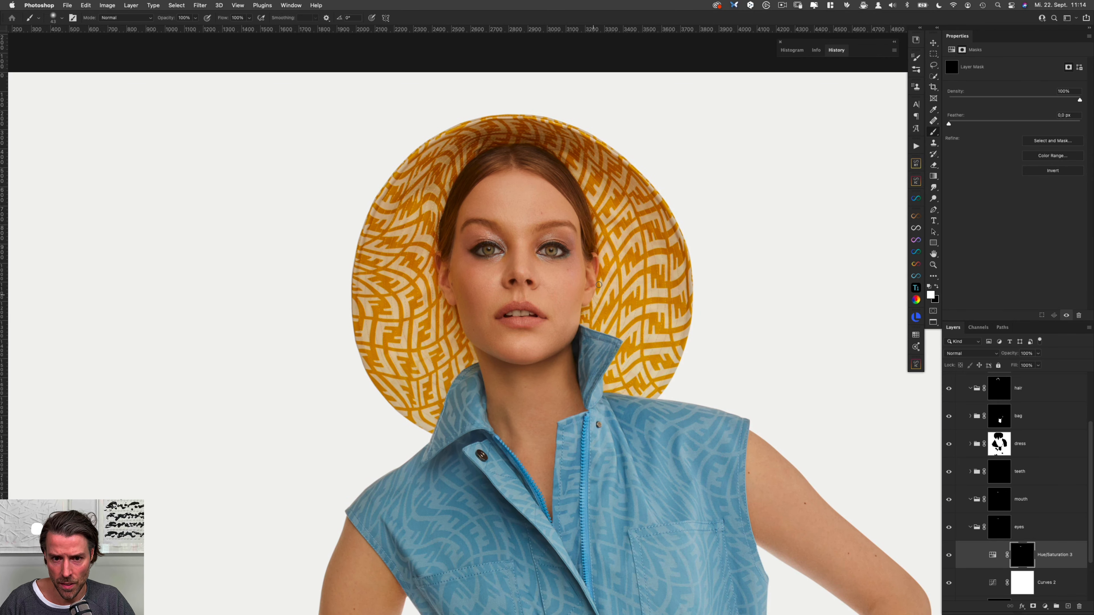
Collapse the eyes group and add a Curves adjustment layer inside the hair group.
left_click(970, 527)
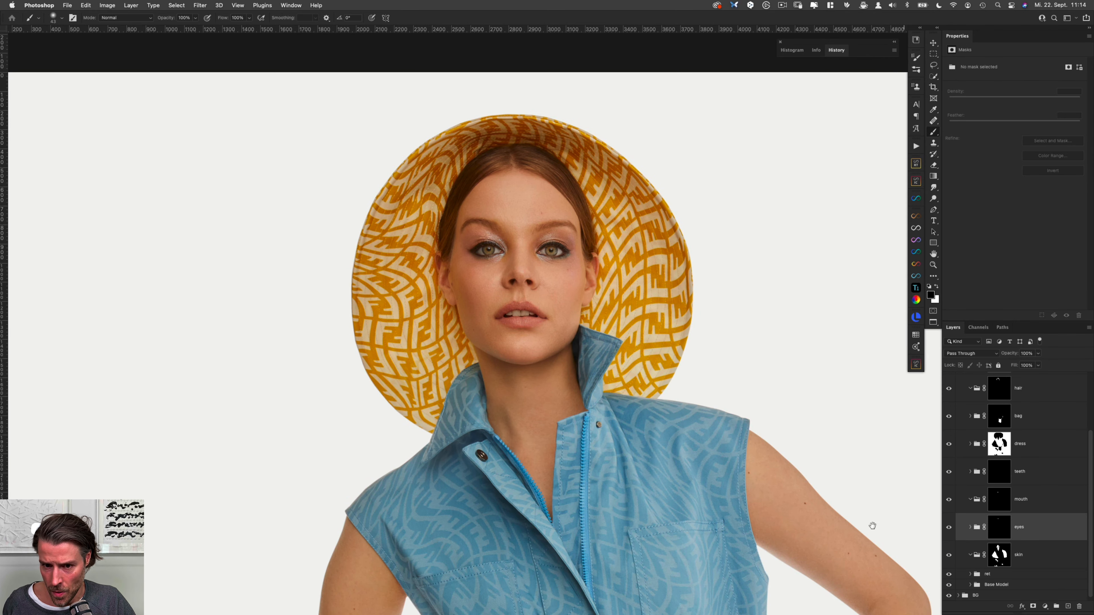
scroll(682, 325, "down", 10)
scroll(681, 325, "right", 5)
left_click_drag(680, 362, 616, 351)
left_click_drag(685, 409, 617, 336)
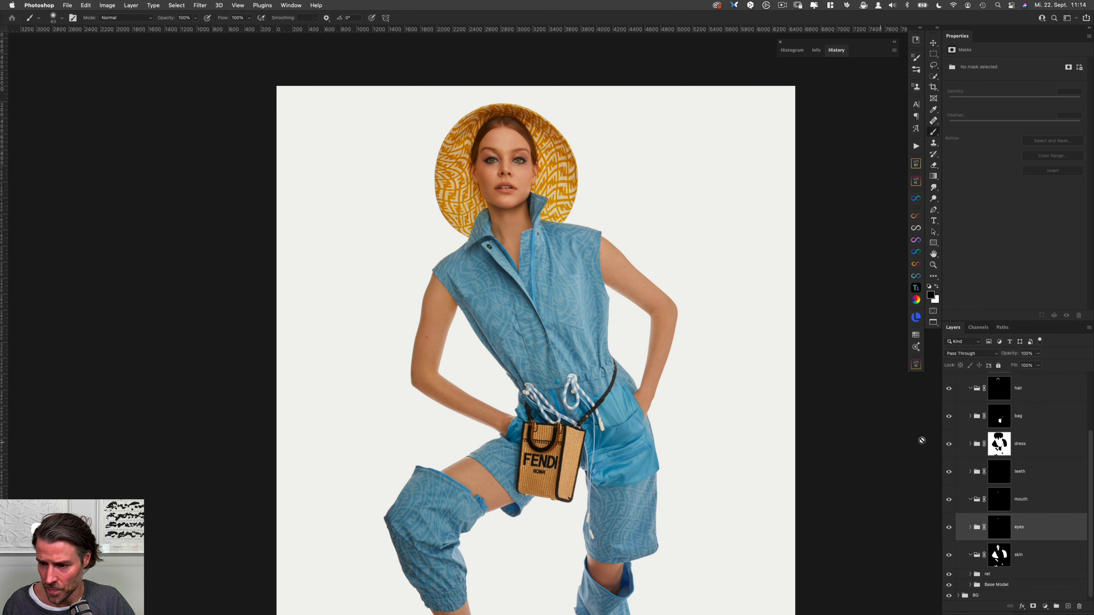
scroll(1016, 471, "up", 2)
scroll(1015, 471, "up", 3)
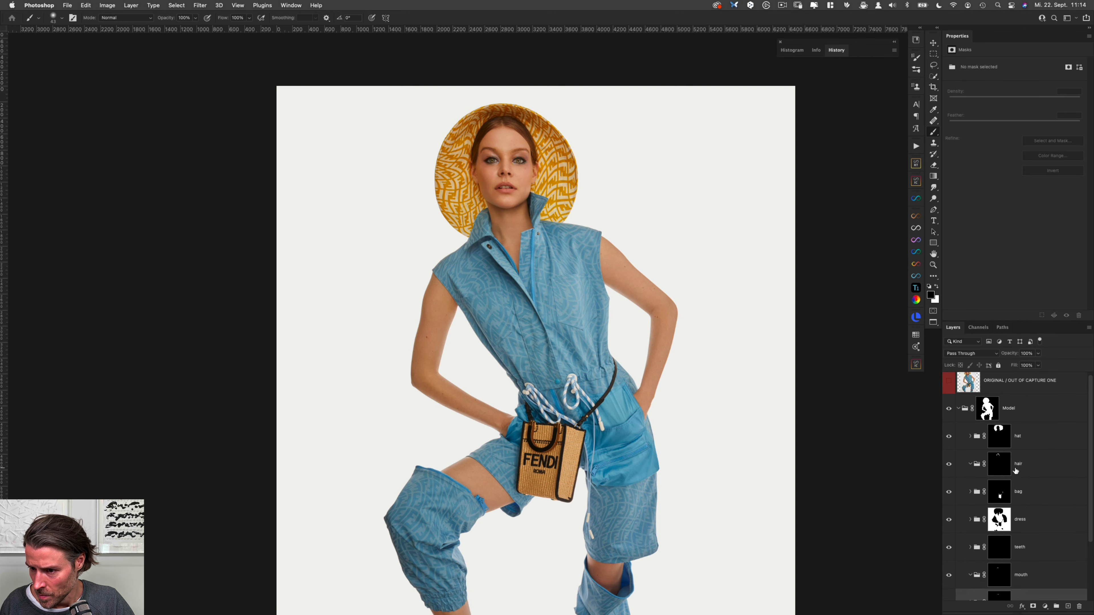
left_click(998, 464)
scroll(515, 96, "up", 6)
left_click(1045, 607)
left_click(1050, 464)
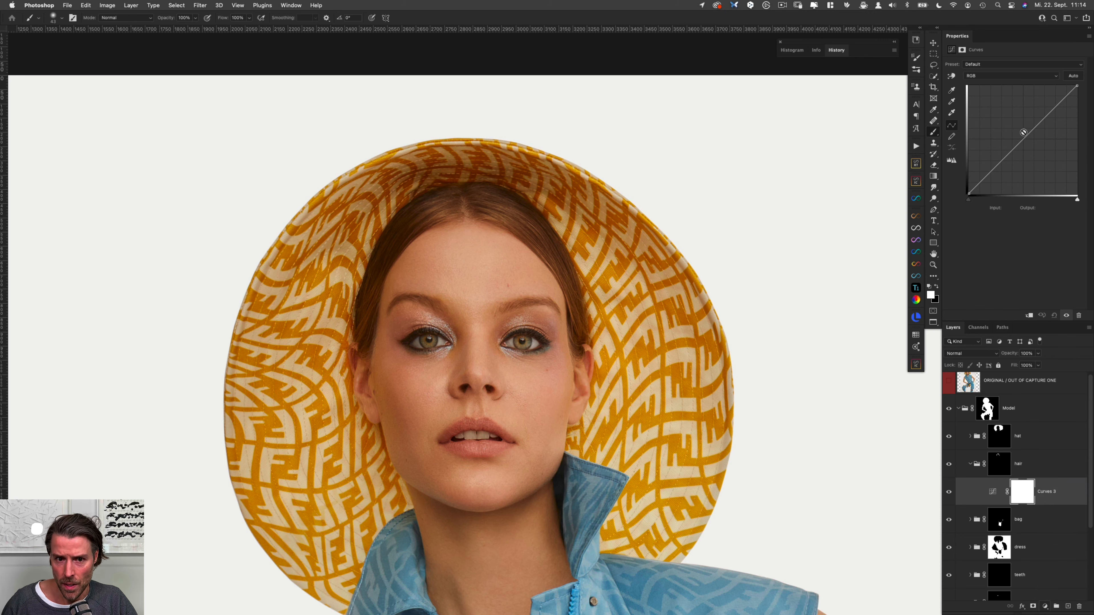
Shape the hair curve into a gentle S, raising the highlights and lowering the shadow point at input 58 to output 51.
left_click_drag(1051, 110, 1050, 108)
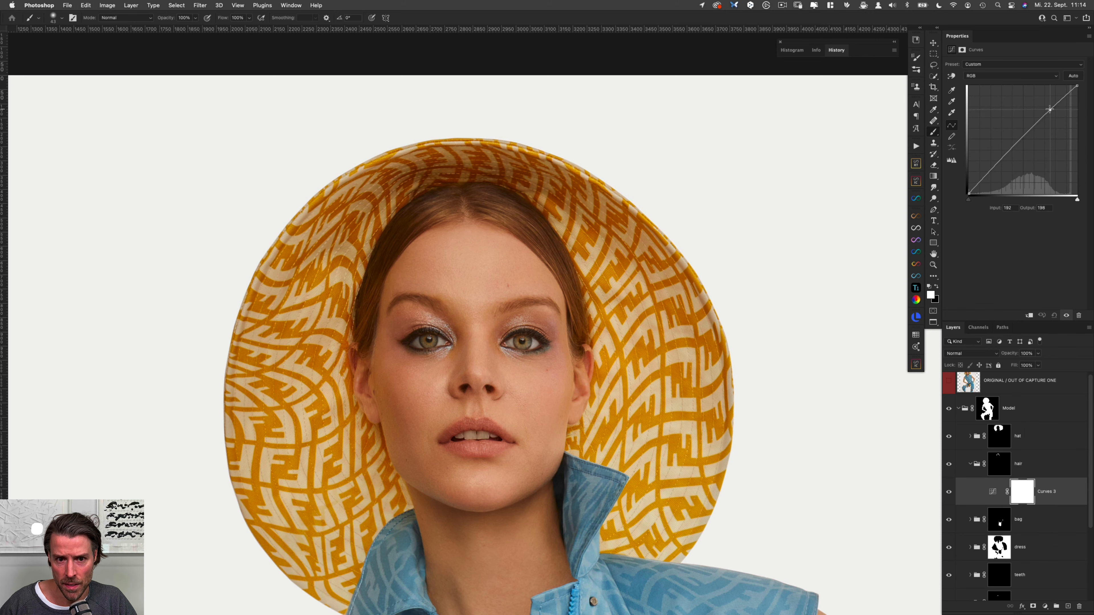
left_click_drag(994, 168, 994, 171)
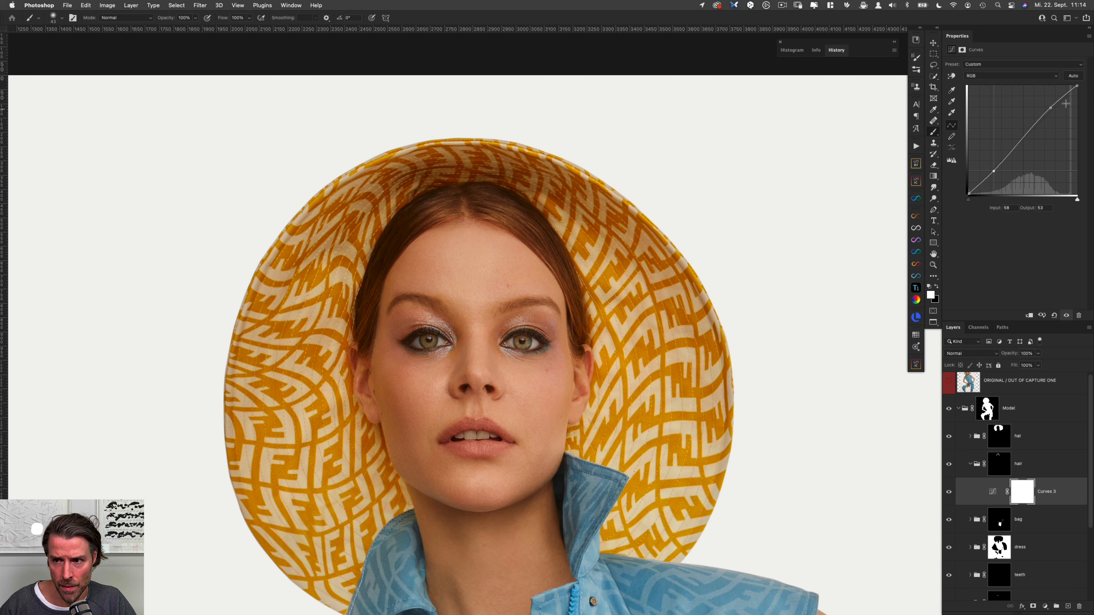
left_click_drag(1050, 108, 1051, 107)
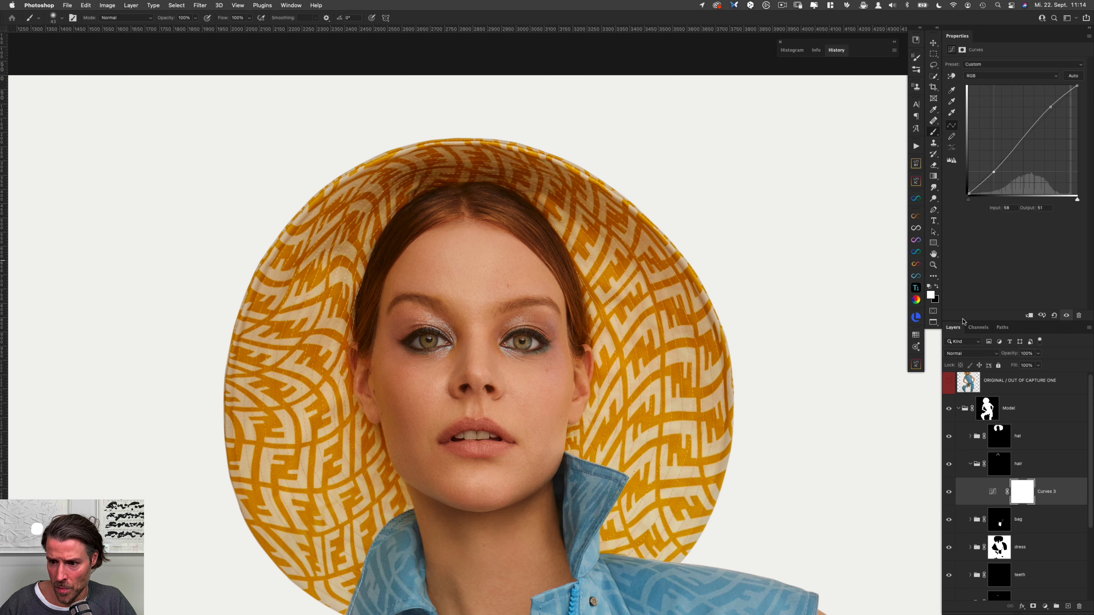
Smudge the hair group's mask along the forehead hairline at 70% strength, and collapse the group.
left_click(999, 464)
left_click_drag(489, 207, 524, 215)
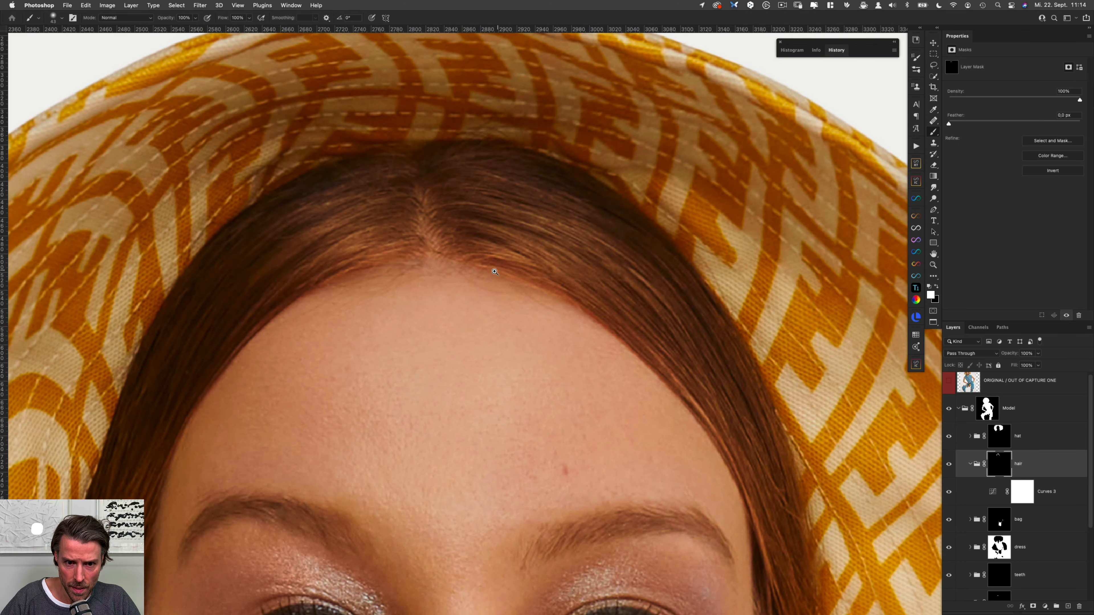
left_click_drag(483, 282, 481, 271)
key("r")
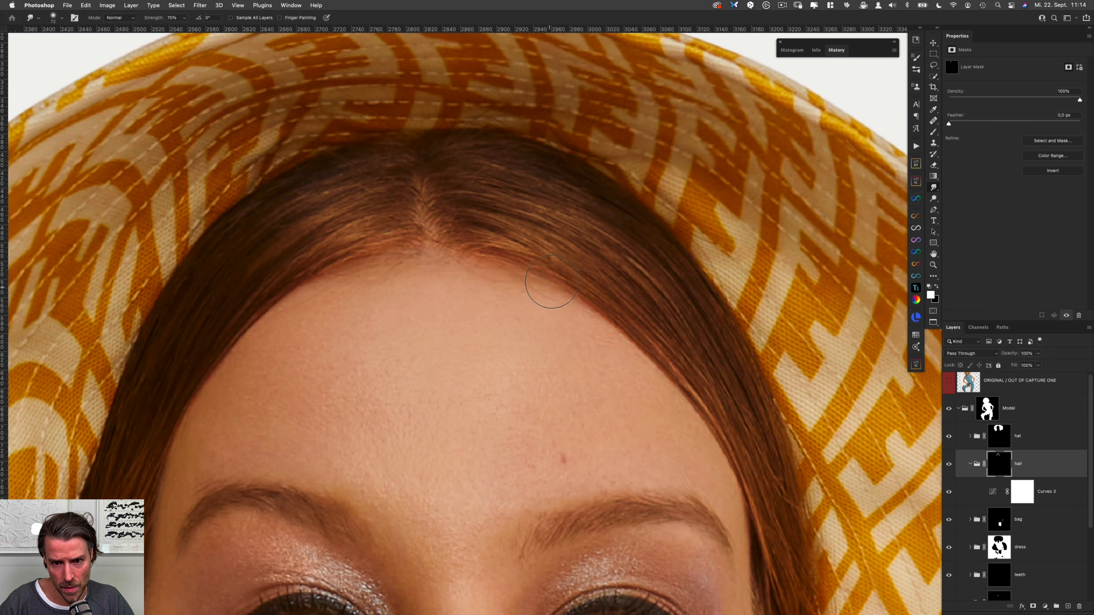
scroll(487, 173, "down", 10)
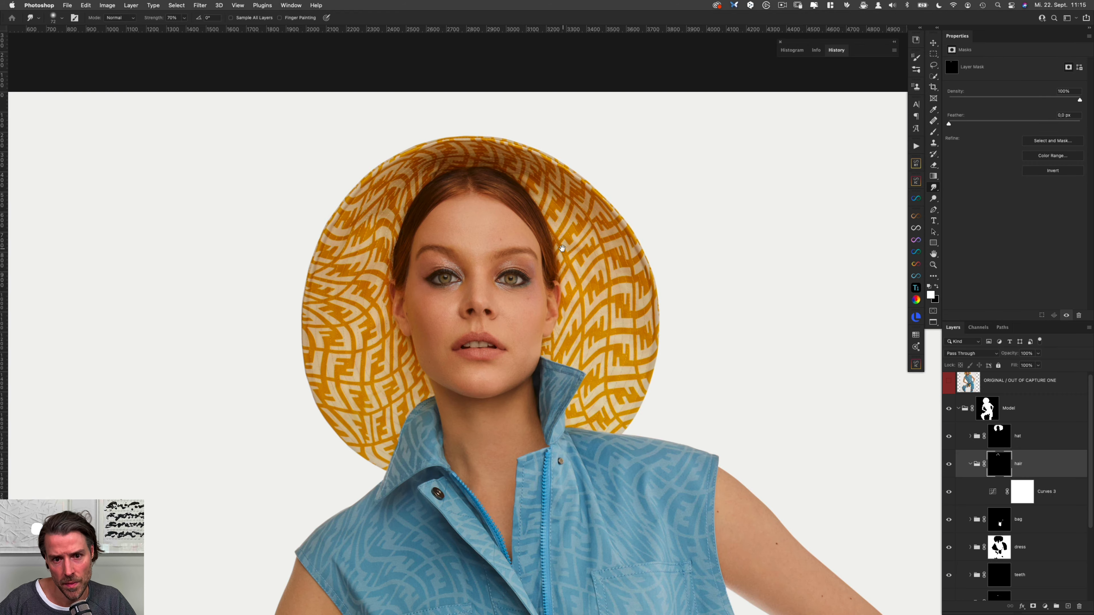
left_click_drag(535, 251, 486, 191)
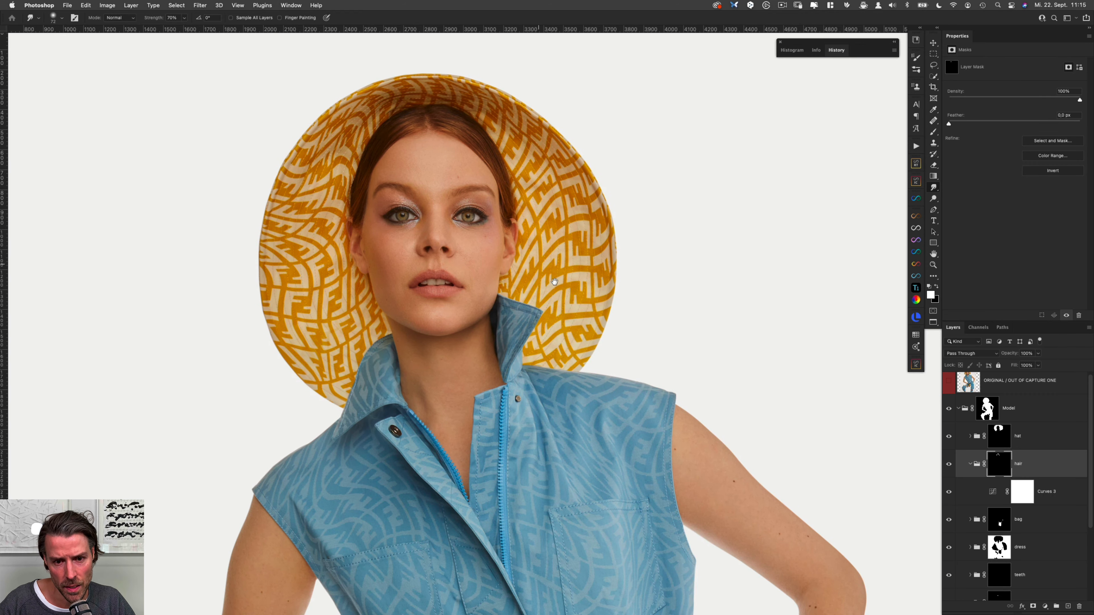
left_click(970, 464)
Add a Curves adjustment layer inside the skin group, slightly raise its highlights and anchor the shadows at input 44, output 44.
scroll(972, 461, "down", 2)
scroll(972, 461, "down", 1)
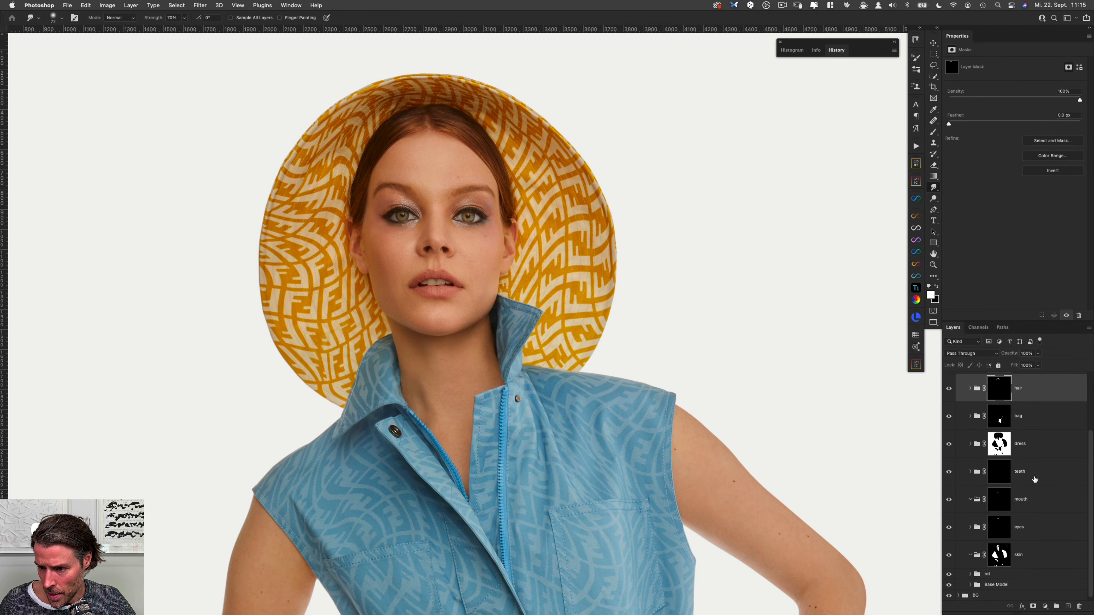
left_click(1027, 555)
scroll(532, 264, "up", 4)
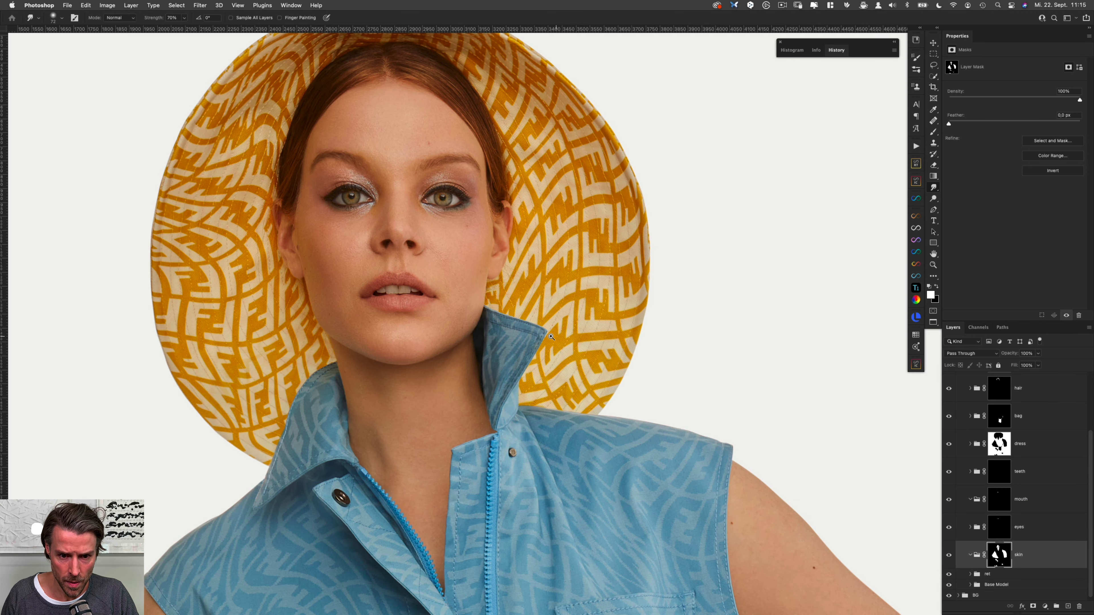
scroll(548, 333, "down", 3)
left_click_drag(547, 394, 525, 285)
left_click(1046, 606)
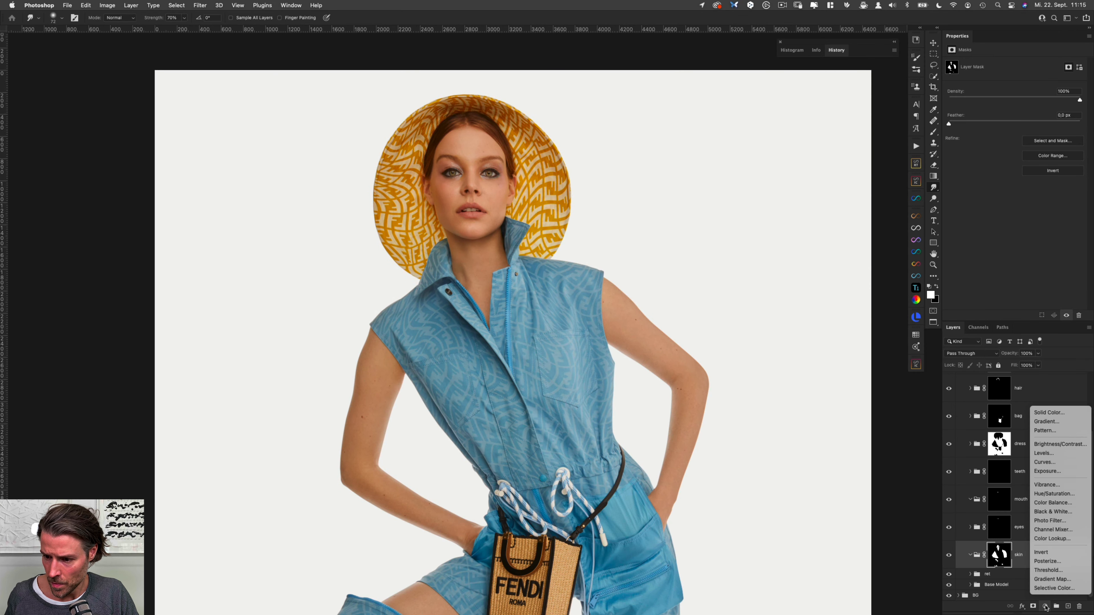
left_click(1044, 462)
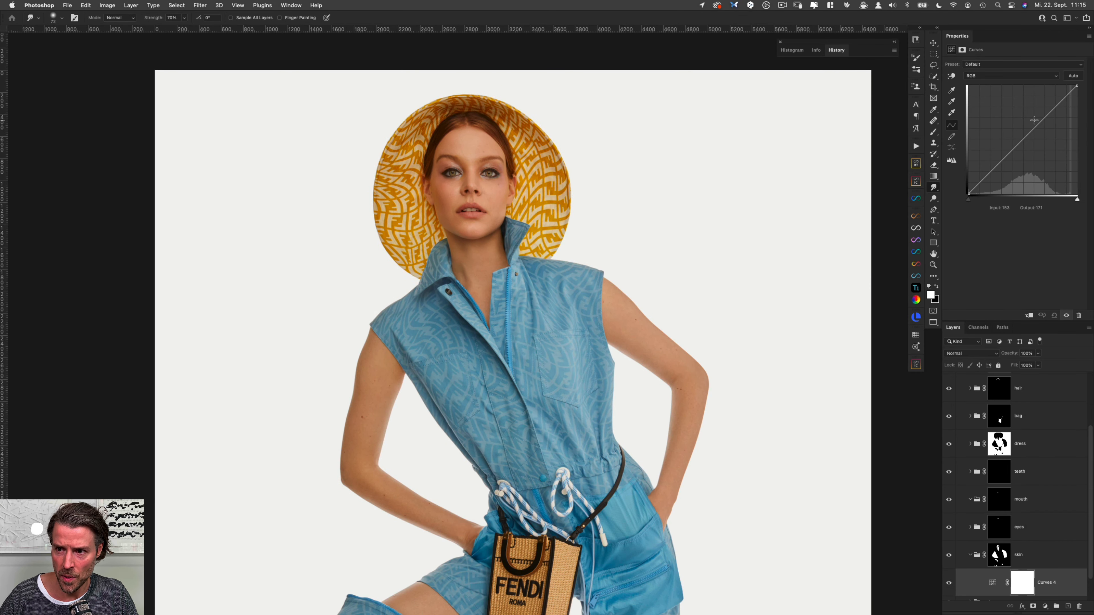
scroll(739, 246, "down", 1)
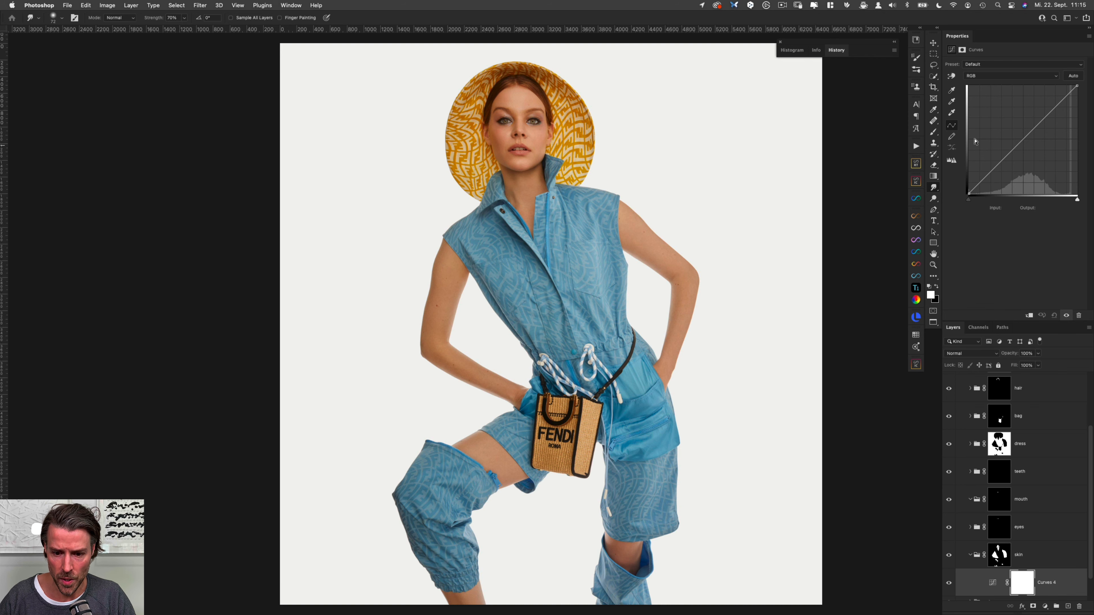
left_click_drag(1044, 118, 1044, 116)
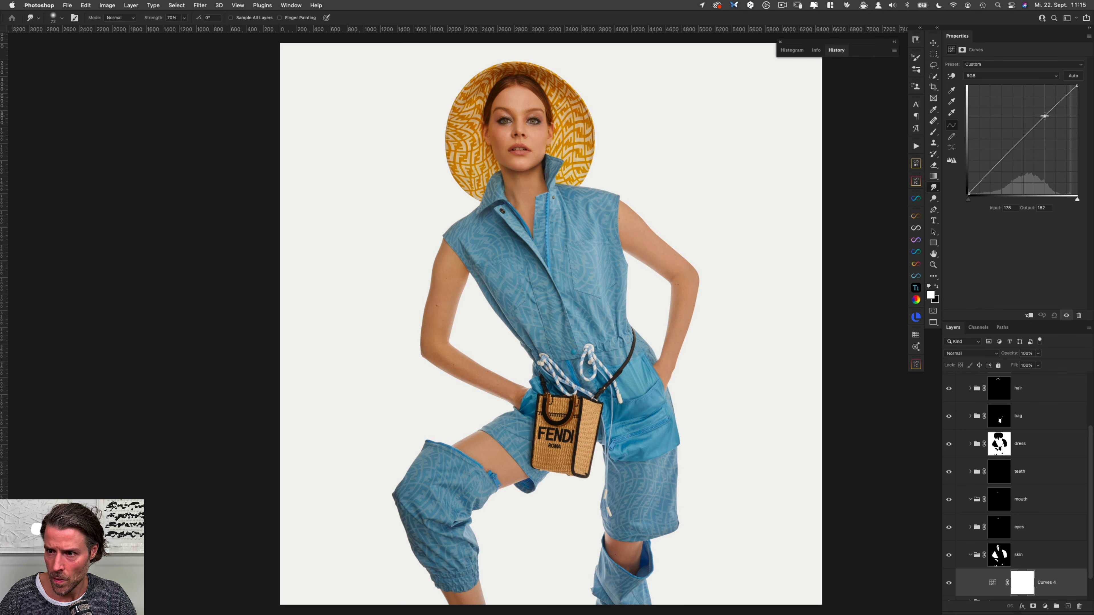
left_click(987, 175)
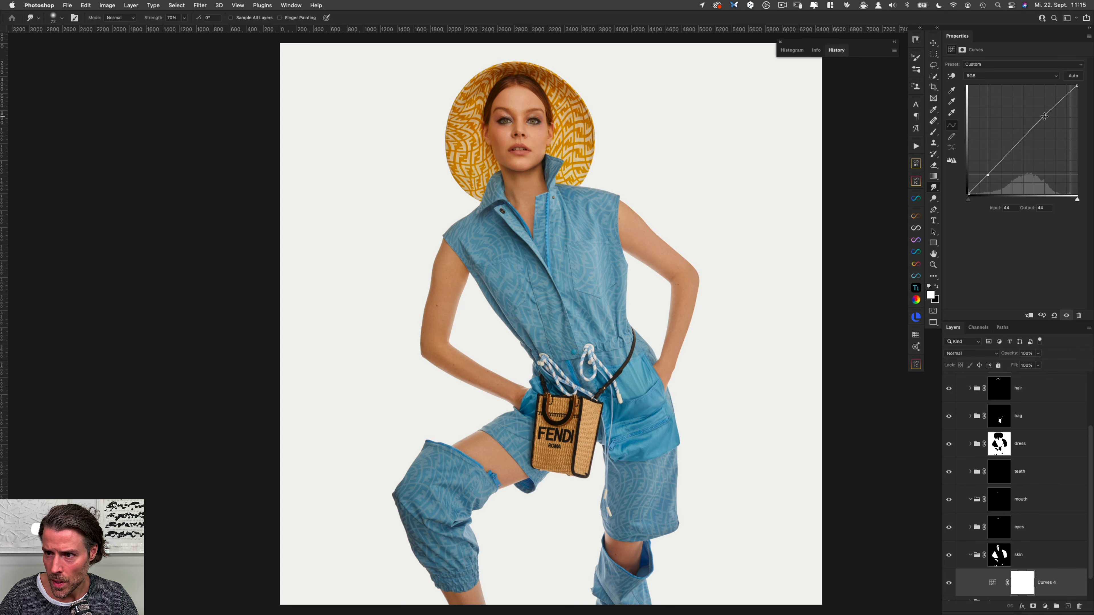
Lower the skin Curves layer's opacity to 50% and compare the skin before and after.
left_click_drag(1011, 356, 991, 354)
key("super+comma")
key("super+comma")
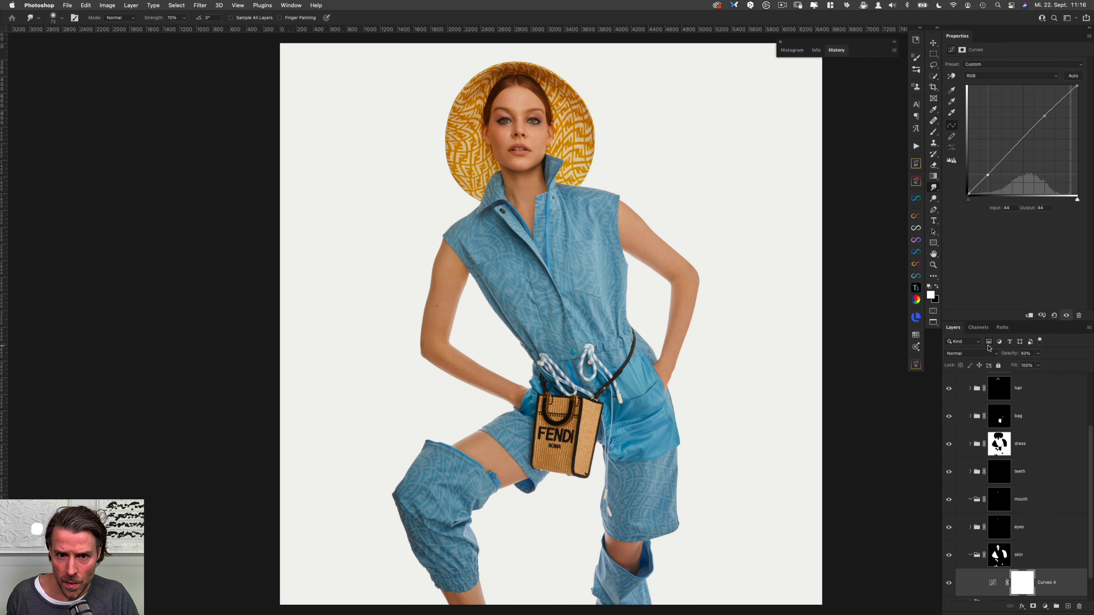
key("super+comma")
key("super+comma")
left_click_drag(546, 341, 487, 312)
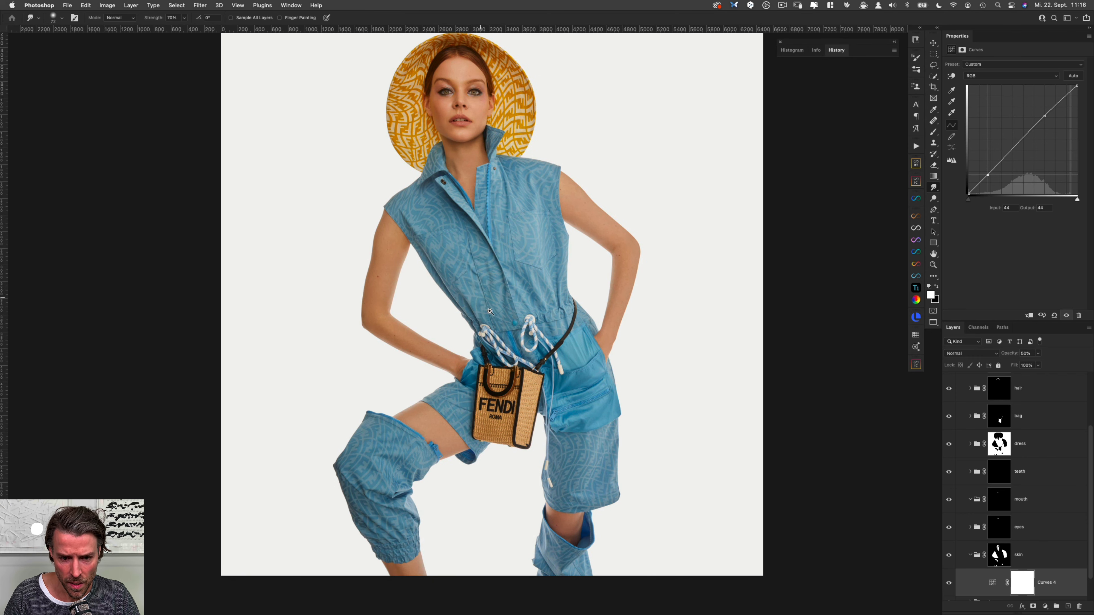
Lasso the lower legs and add a second skin Curves layer for that selection, raising input 76 to 83 to brighten it.
key("l")
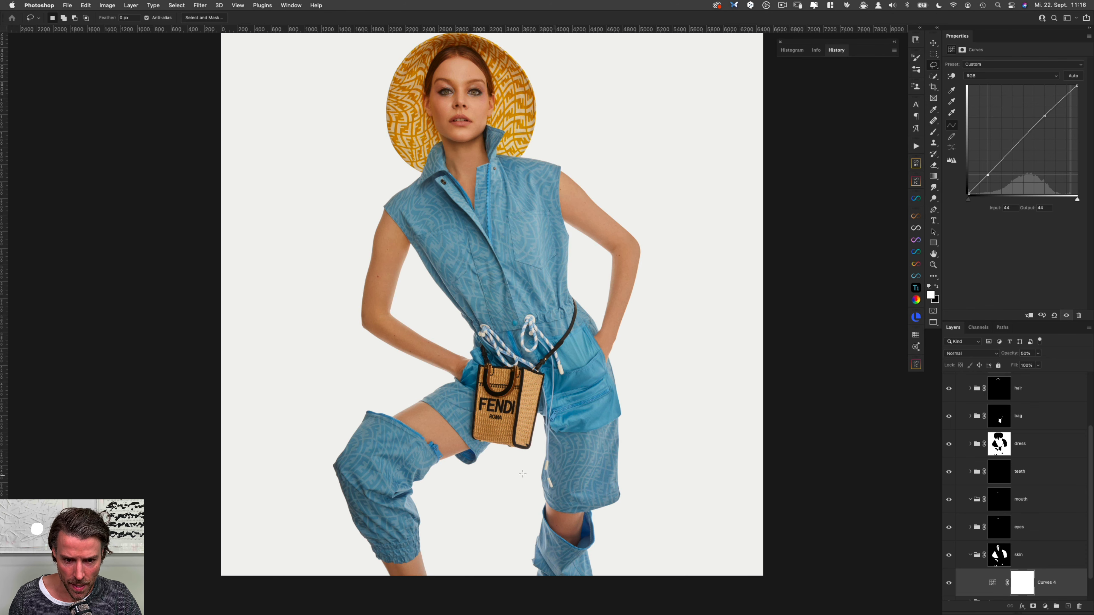
mouse_move(547, 480)
left_mouse_down()
mouse_move(325, 566)
mouse_move(642, 478)
left_mouse_up()
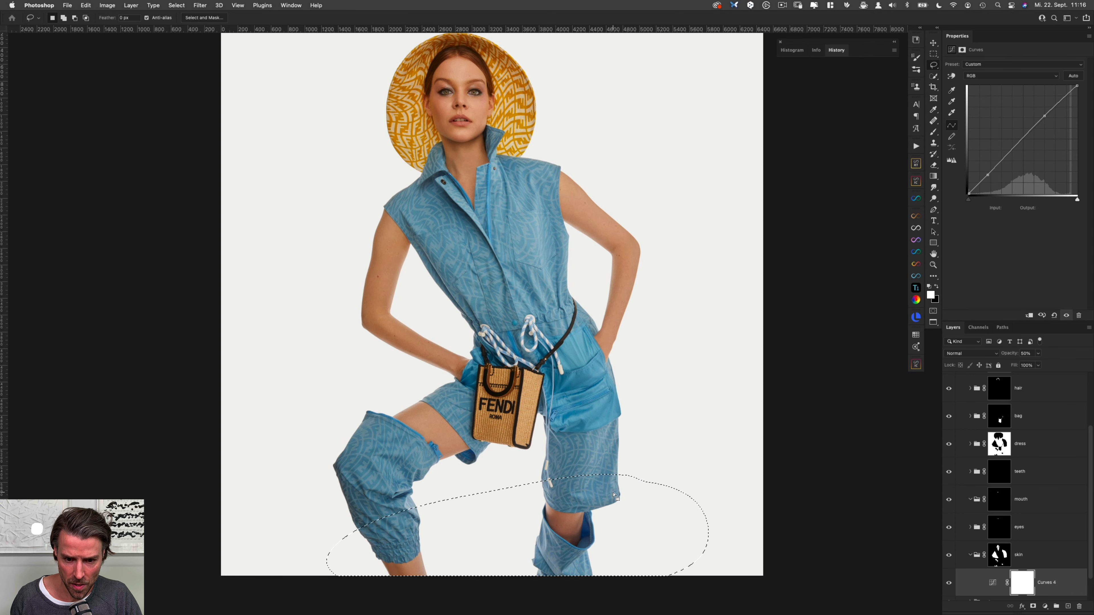
left_click(1045, 606)
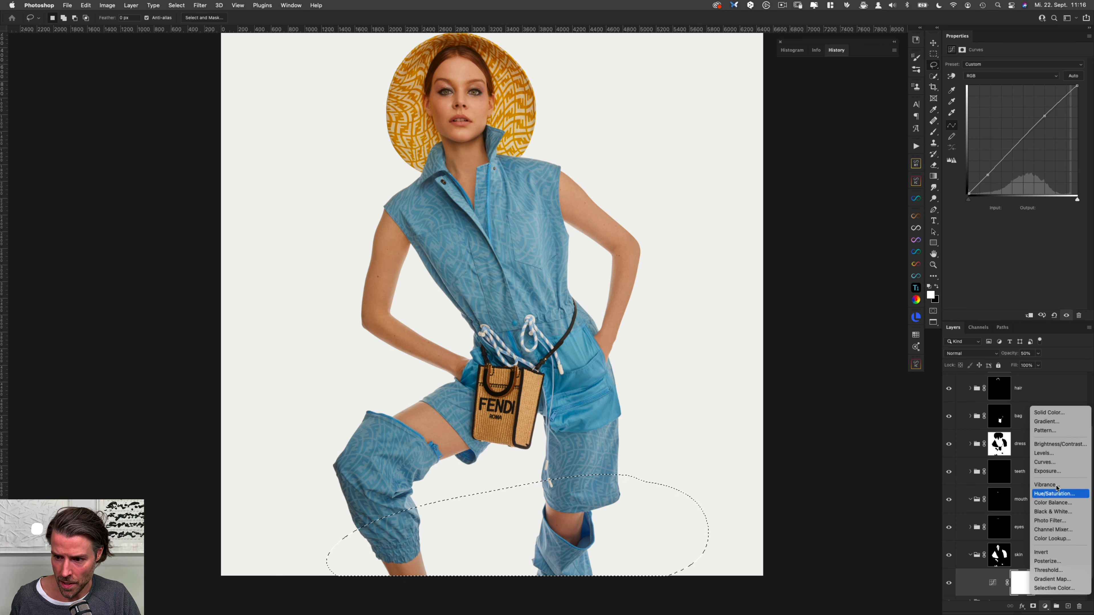
left_click(1051, 462)
mouse_move(1022, 125)
left_mouse_down()
mouse_move(1001, 158)
mouse_move(1032, 125)
left_mouse_up()
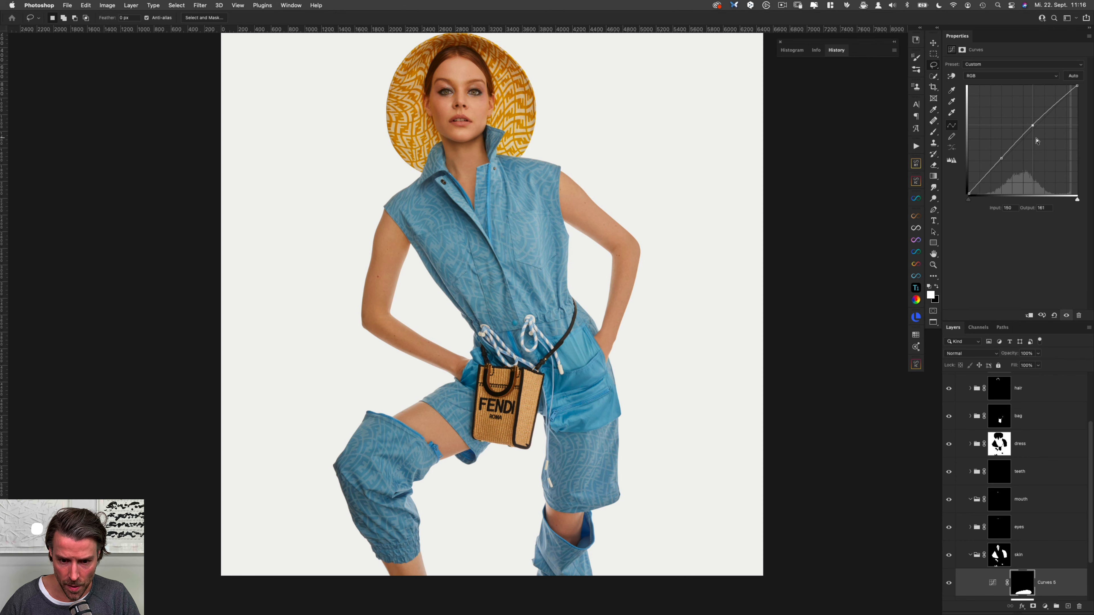
left_click(1001, 159)
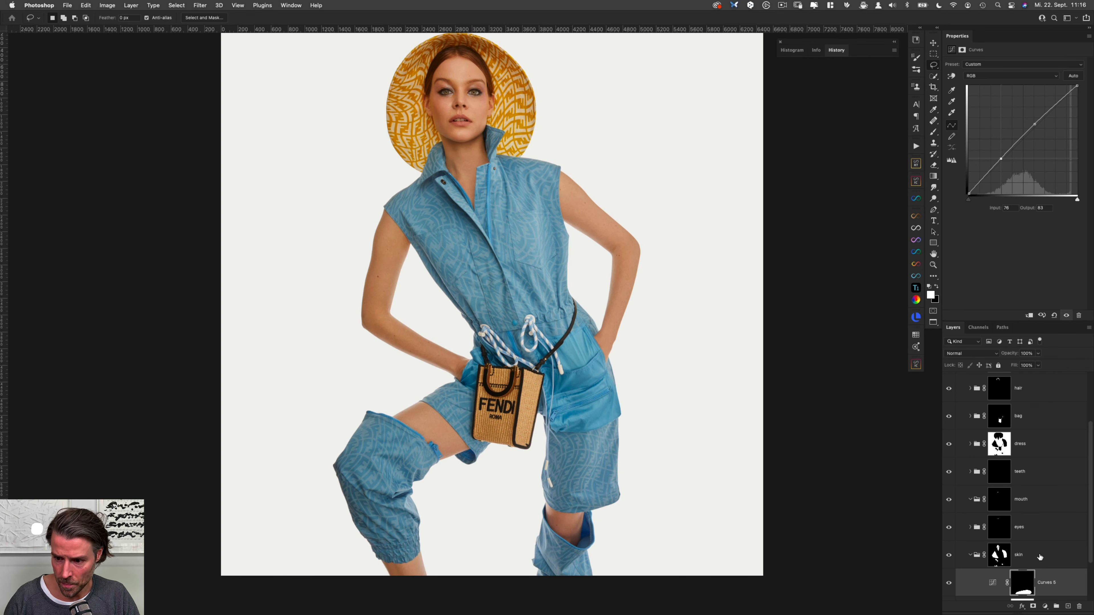
Fade the upper edge of the leg Curves mask with a large black brush, using 50% opacity, and compare before and after.
left_click(1025, 586)
key("b")
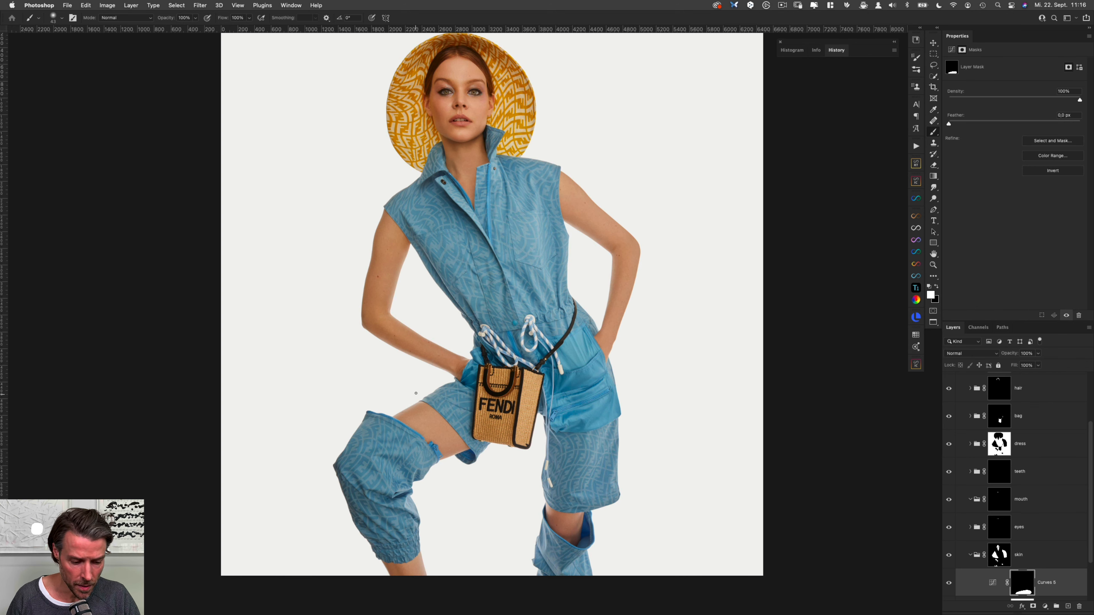
key("x")
left_click_drag(369, 472, 405, 466)
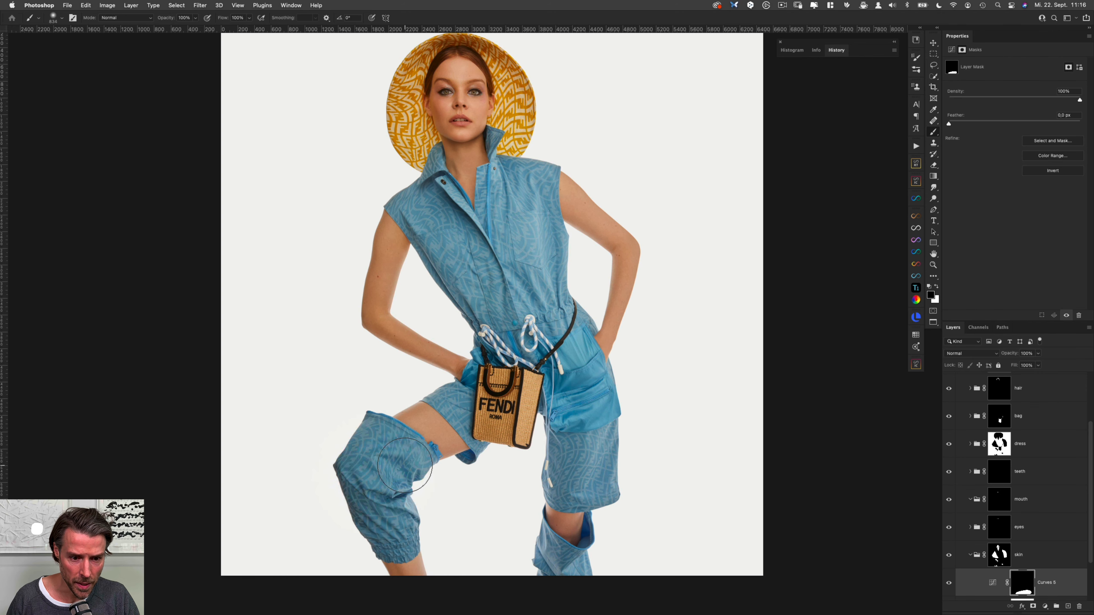
key("5")
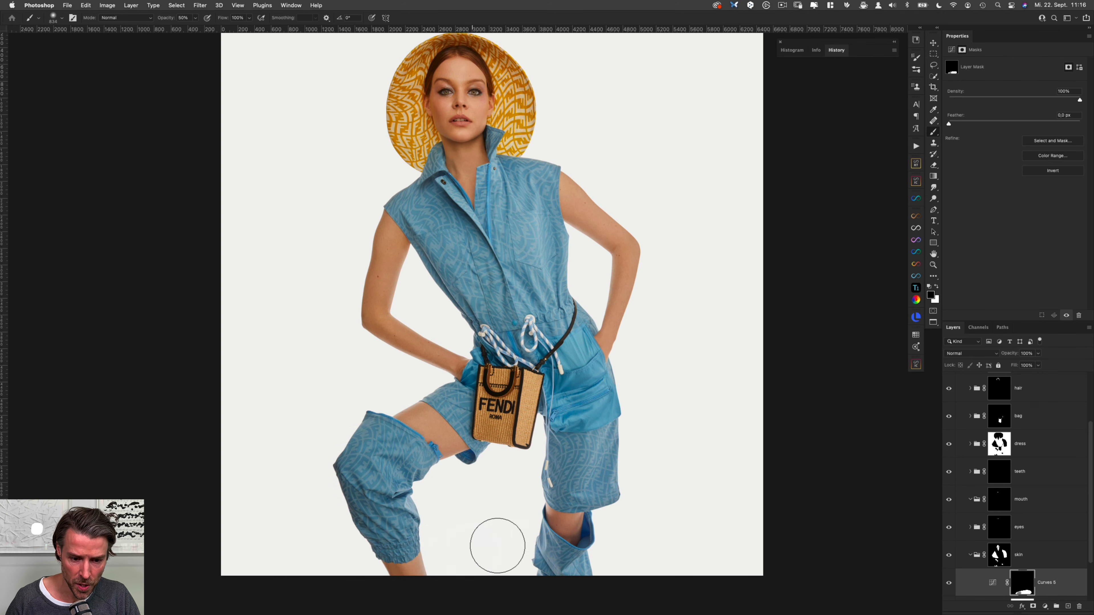
key("super+comma")
key("super+comma")
key("super+comma")
key("super+comma")
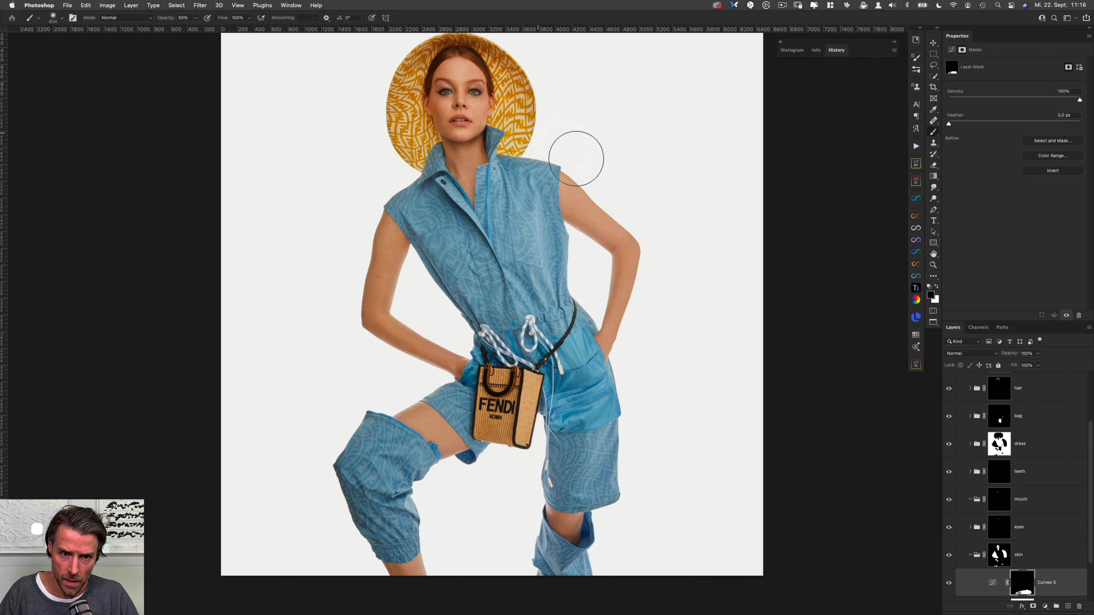
Frame the face closely and open the Infinite Unify plugin.
left_click_drag(484, 143, 483, 260)
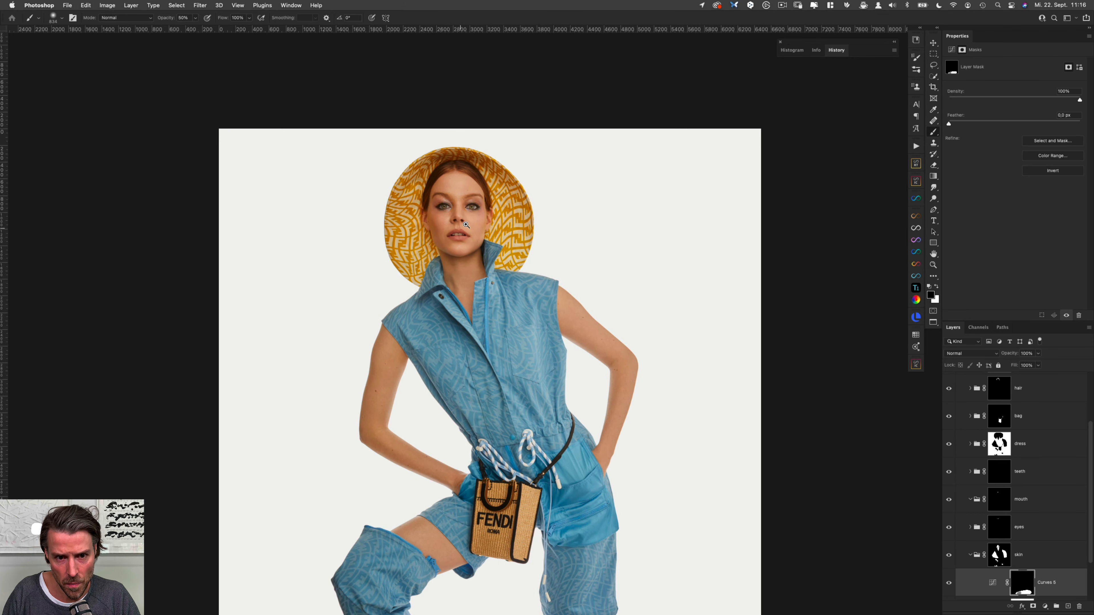
left_click_drag(454, 204, 495, 212)
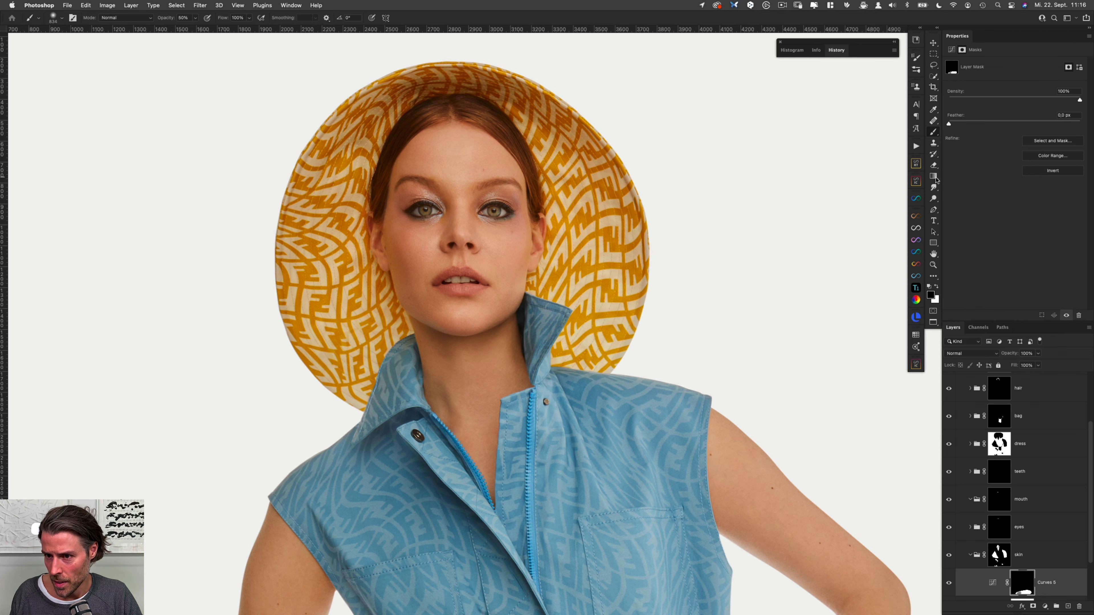
left_click(916, 219)
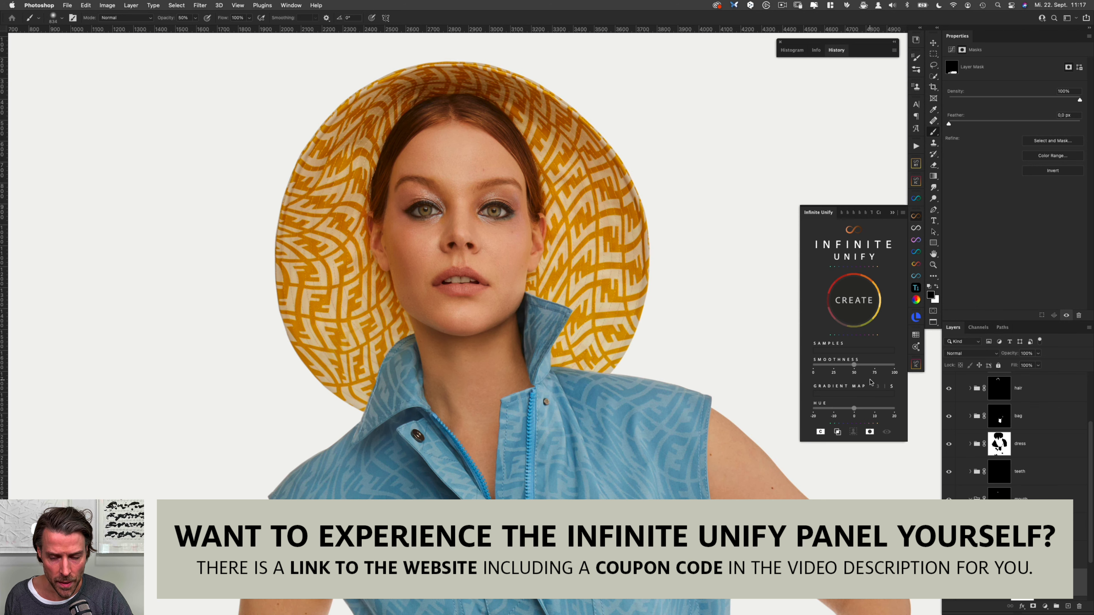
Lasso the forehead and both cheeks as colour samples and create an Infinite Unify layer from them.
key("l")
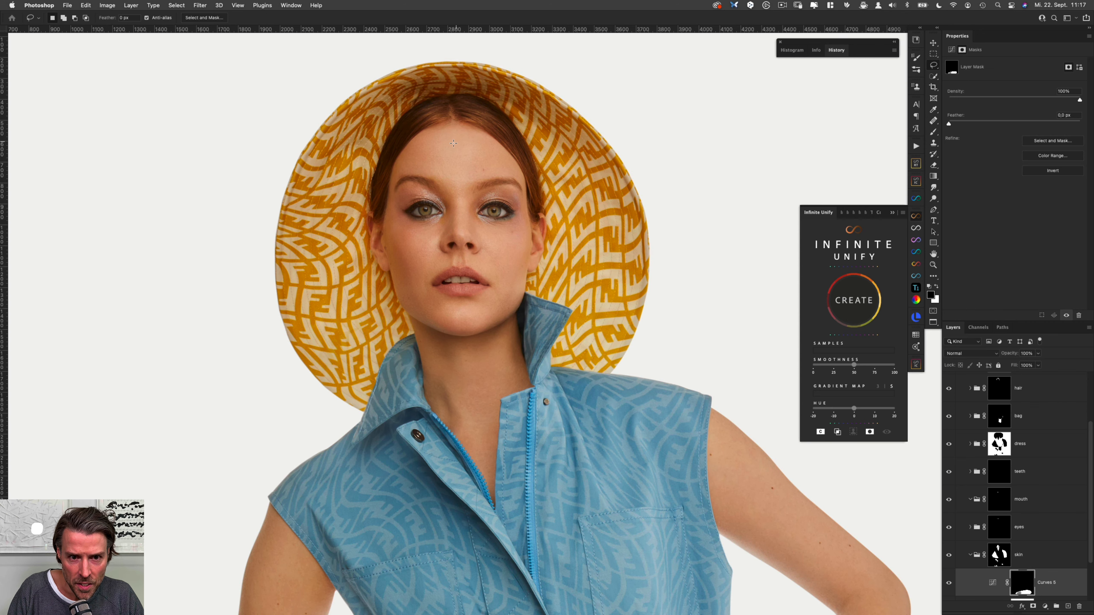
mouse_move(432, 138)
left_mouse_down()
mouse_move(490, 164)
mouse_move(463, 137)
left_mouse_up()
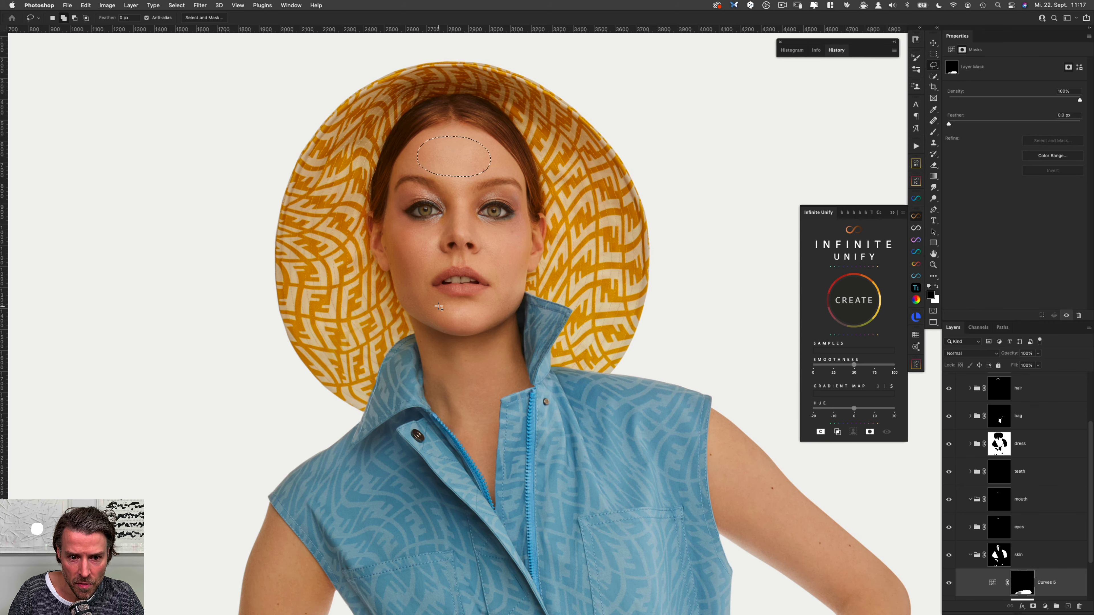
mouse_move(413, 230)
left_mouse_down()
mouse_move(394, 252)
mouse_move(412, 284)
left_mouse_up()
left_click_drag(429, 240, 431, 242)
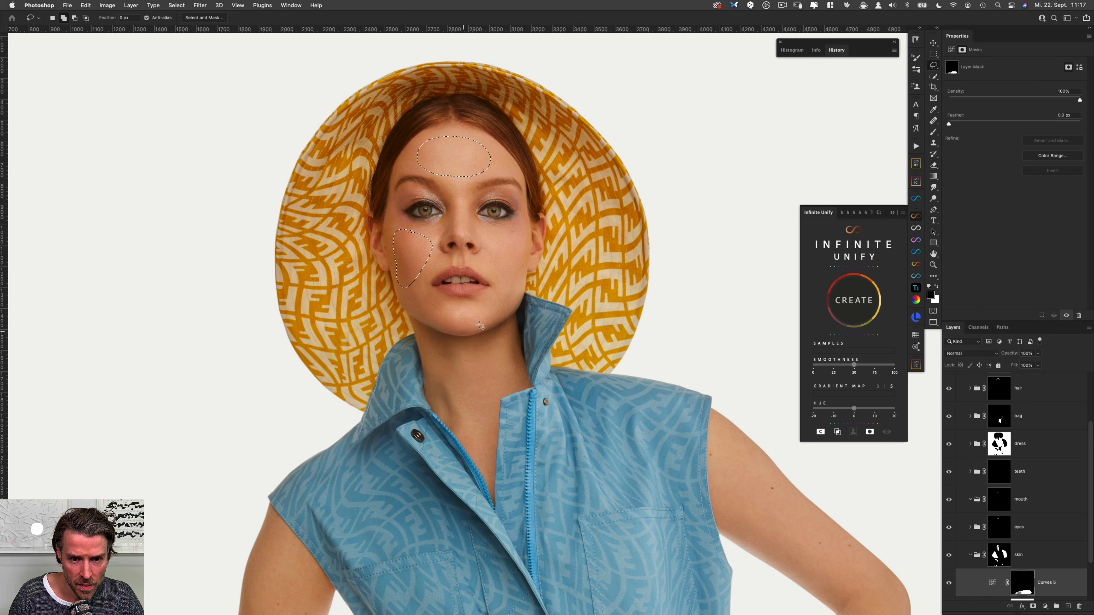
mouse_move(505, 235)
left_mouse_down()
mouse_move(507, 268)
mouse_move(516, 238)
left_mouse_up()
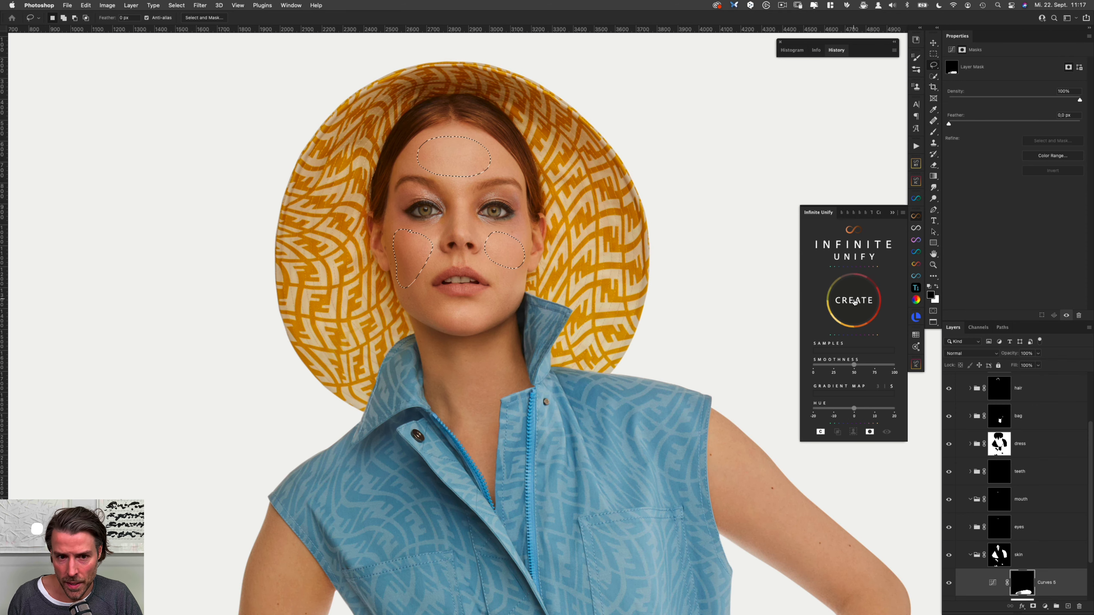
left_click(853, 301)
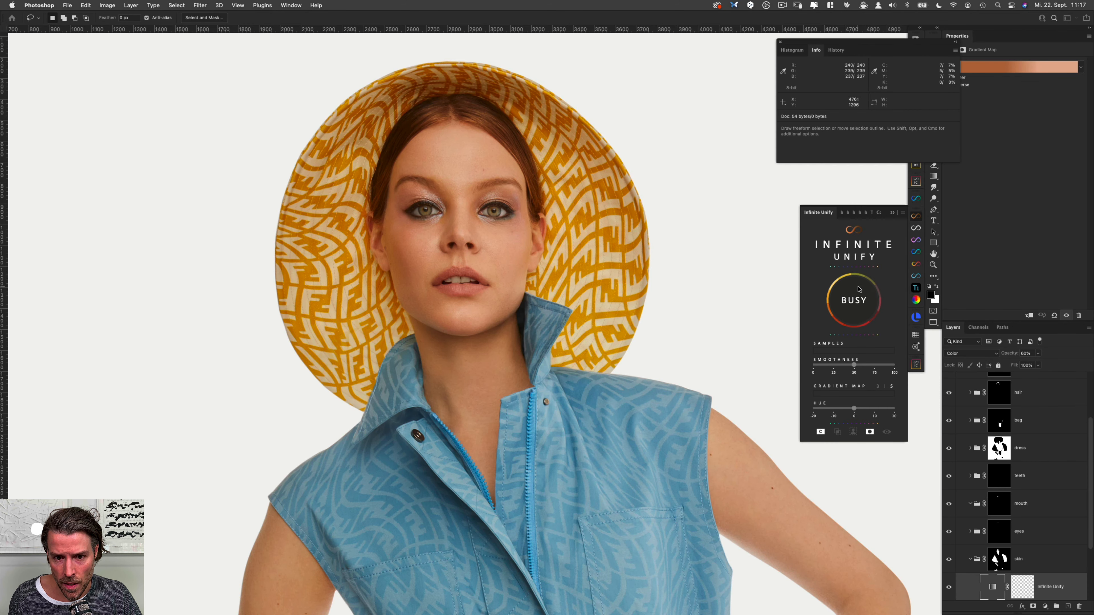
Preview the unify effect on the skin with its layer mask disabled, and re-enable and select the mask.
left_click(1023, 589, "shift")
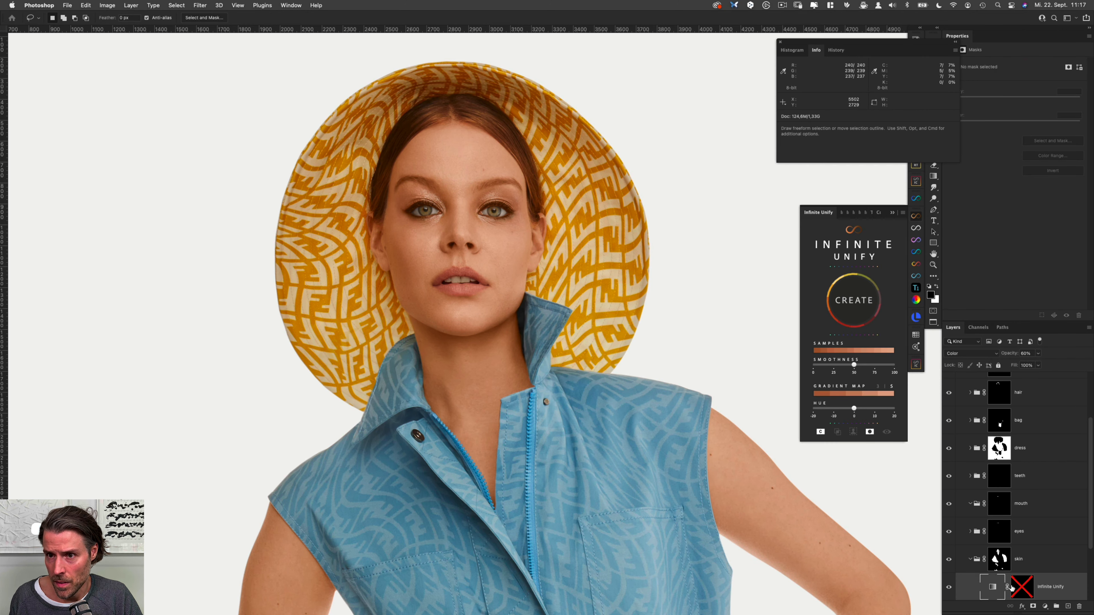
double_click(817, 51)
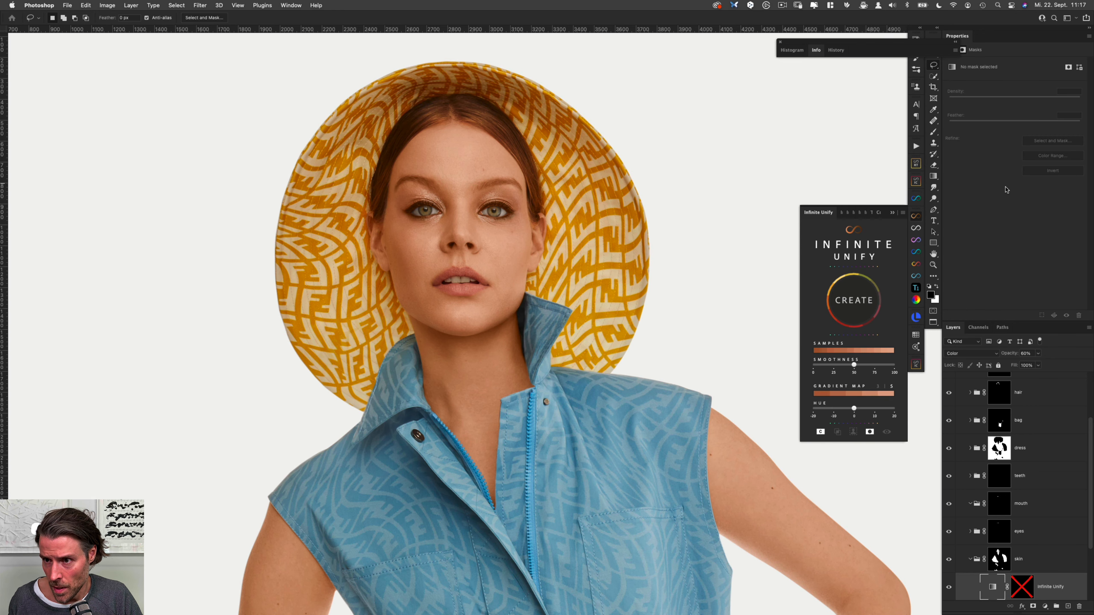
left_click(992, 588)
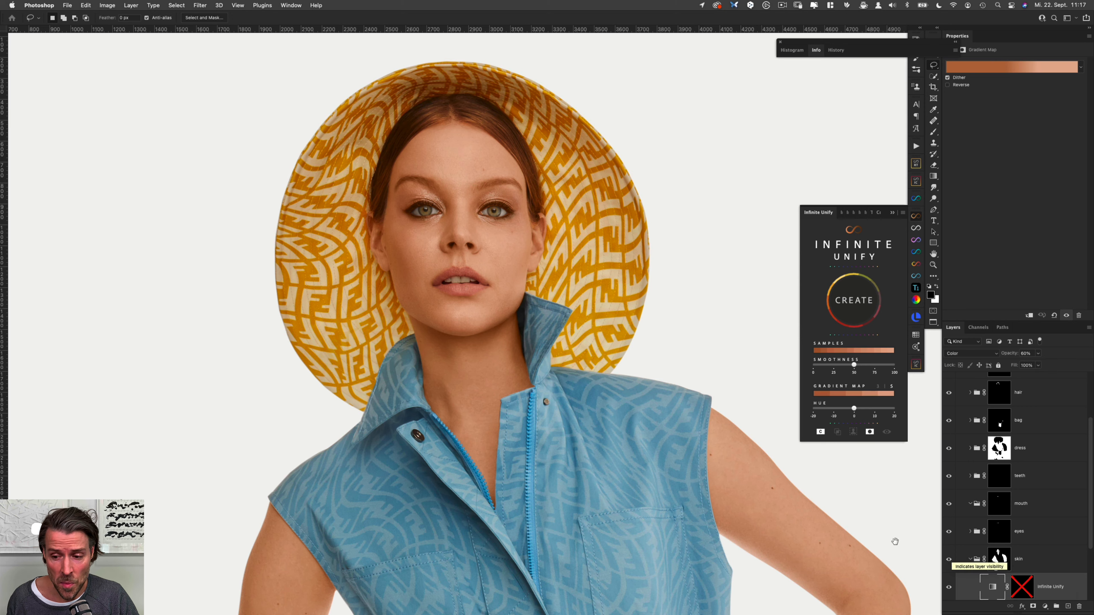
left_click_drag(752, 516, 706, 345)
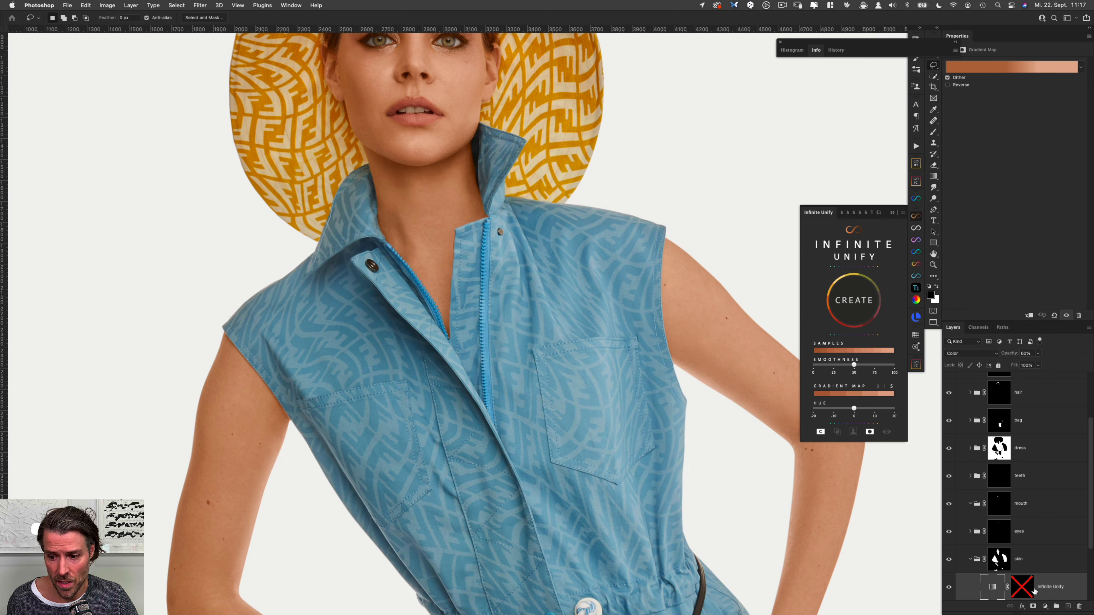
left_click(1024, 585, "shift")
left_click(1023, 590)
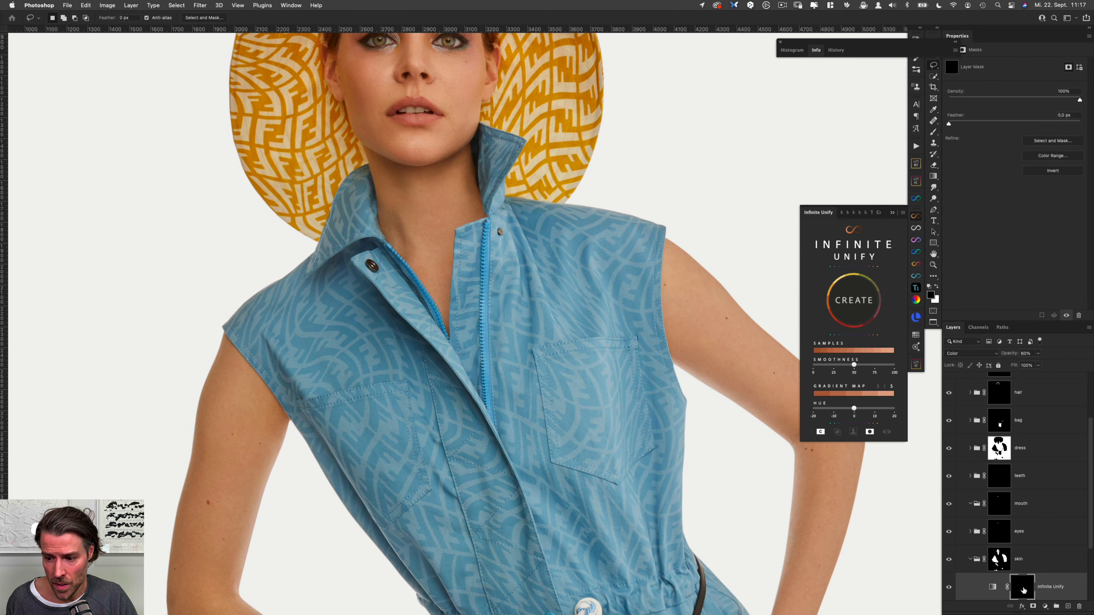
Reveal the unify effect on both arms and the legs by painting its mask with a large white brush at 50% opacity.
key("b")
scroll(857, 170, "up", 4)
scroll(857, 170, "right", 3)
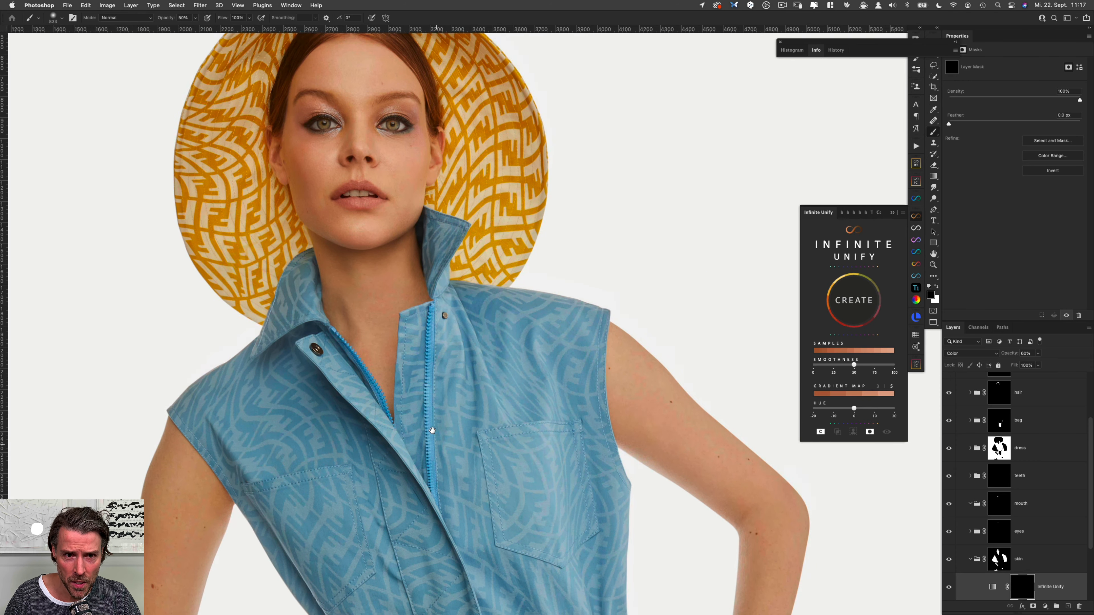
left_click(892, 212)
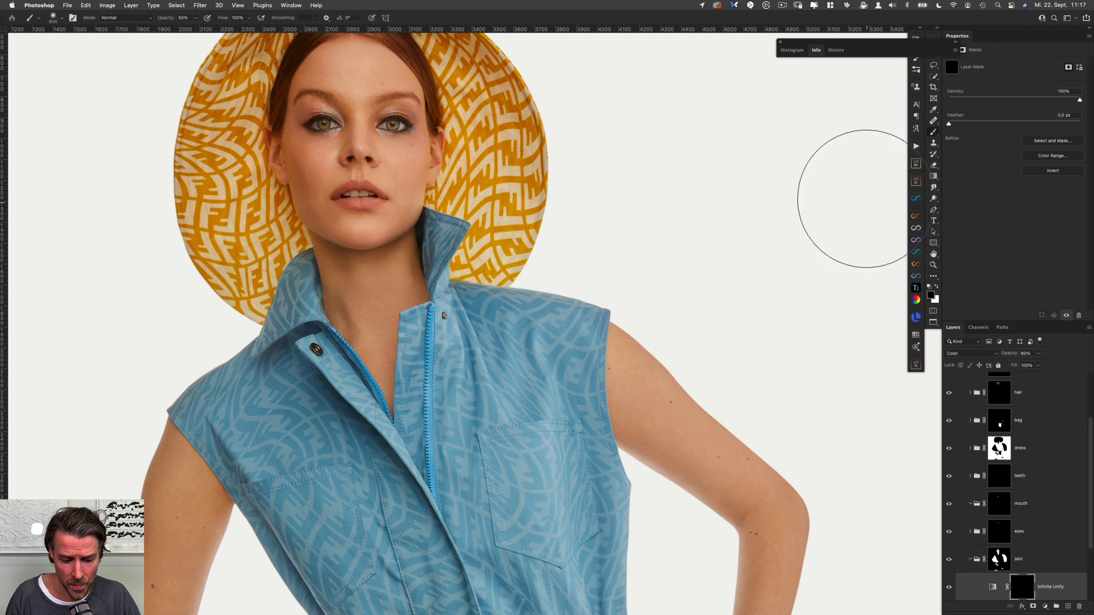
mouse_move(316, 402)
left_mouse_down()
mouse_move(346, 234)
mouse_move(295, 261)
left_mouse_up()
key("x")
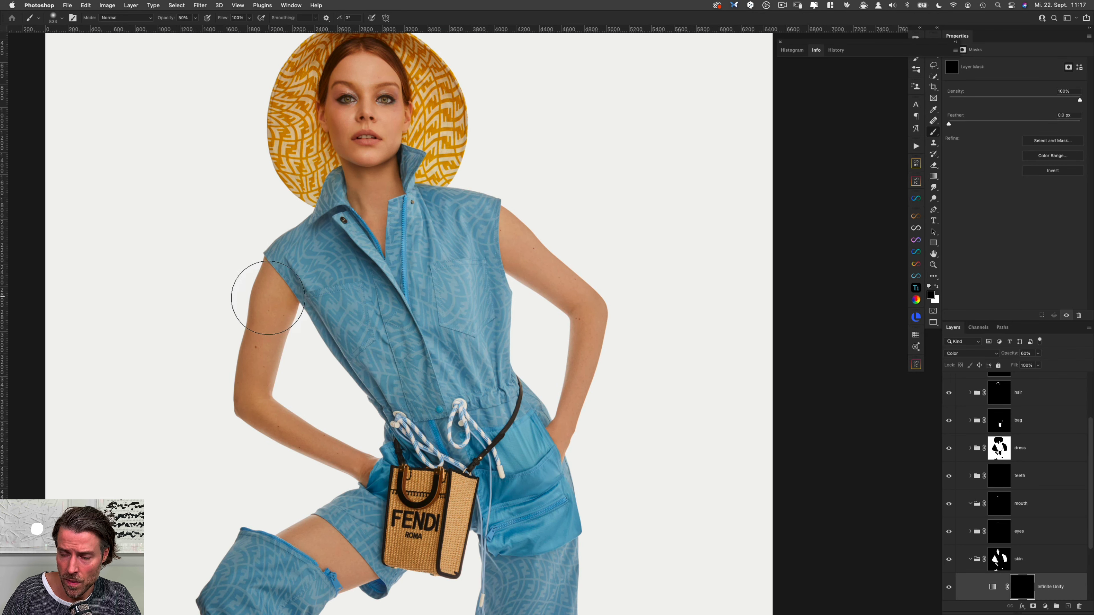
mouse_move(270, 298)
left_mouse_down()
mouse_move(284, 318)
mouse_move(265, 286)
mouse_move(280, 343)
mouse_move(265, 314)
mouse_move(271, 286)
mouse_move(243, 348)
mouse_move(281, 413)
mouse_move(340, 464)
mouse_move(306, 420)
mouse_move(250, 298)
mouse_move(254, 335)
left_mouse_up()
scroll(288, 513, "down", 10)
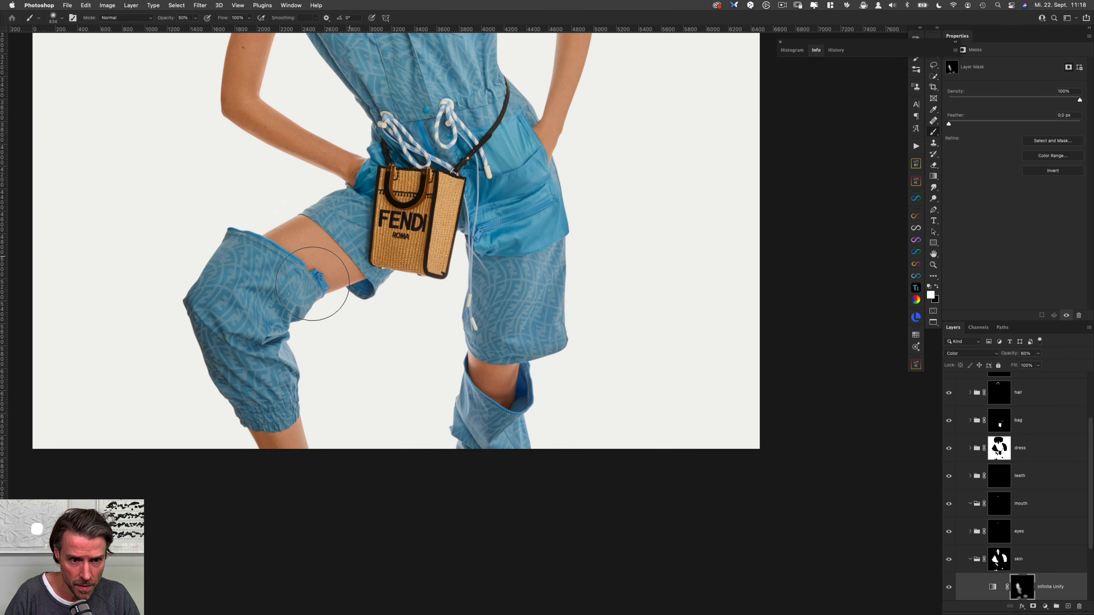
scroll(357, 281, "up", 8)
scroll(357, 280, "right", 2)
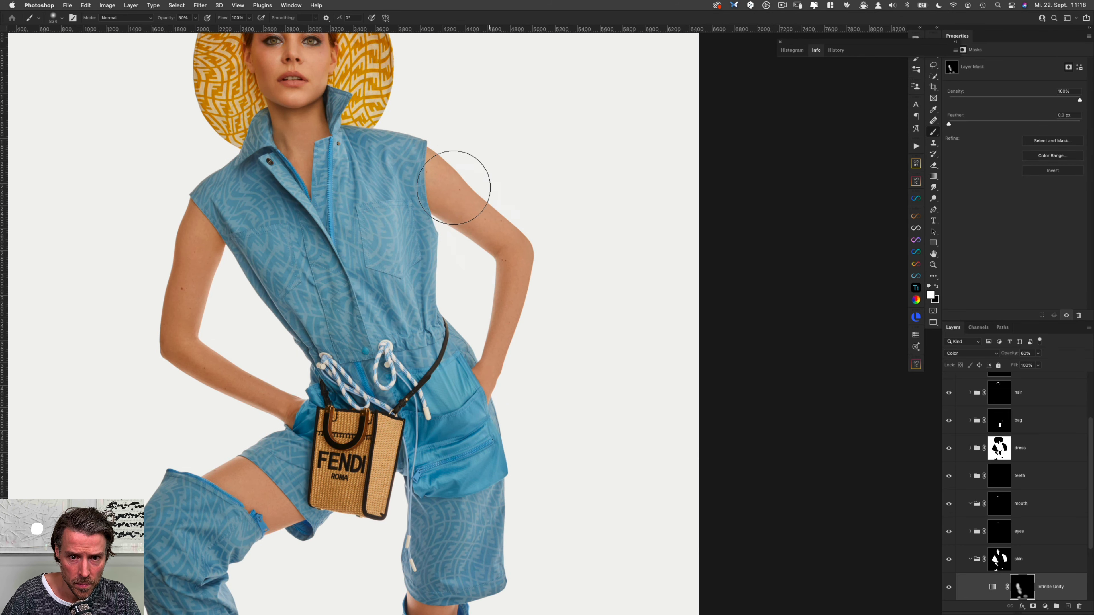
left_click_drag(283, 303, 289, 404)
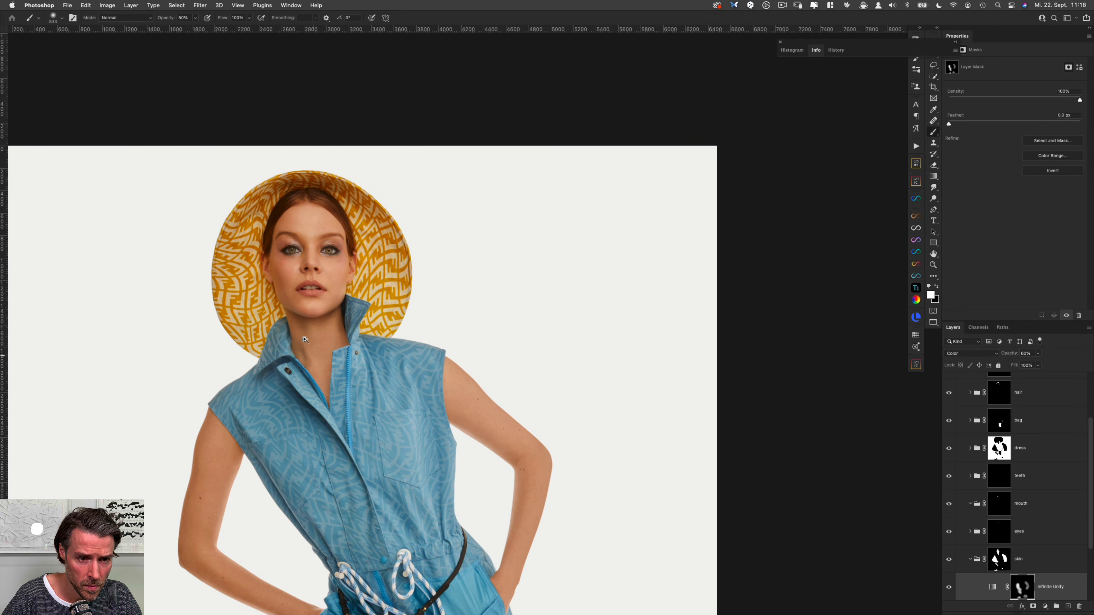
Paint the unify effect into the neck and face with a smaller white brush, and compare before and after.
left_click_drag(305, 339, 387, 339)
left_click_drag(337, 307, 273, 303)
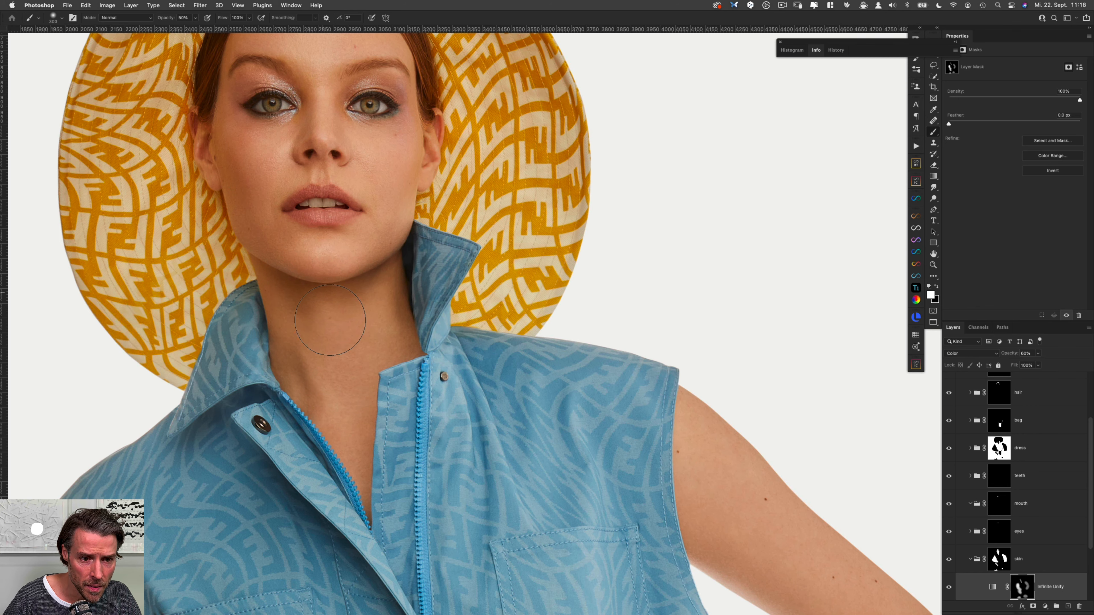
scroll(398, 215, "up", 5)
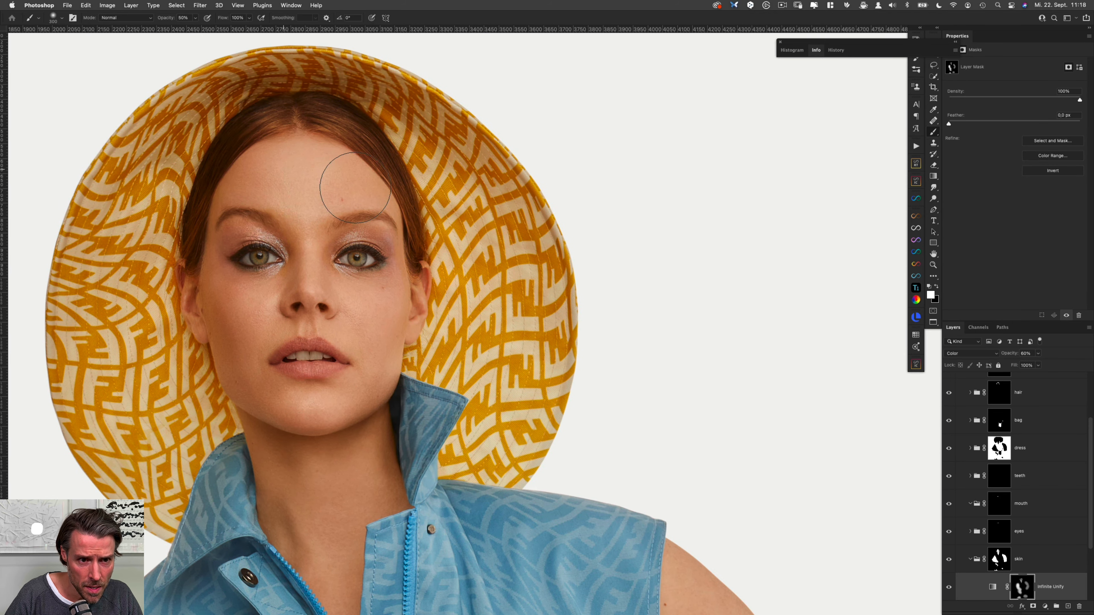
left_click_drag(442, 253, 420, 254)
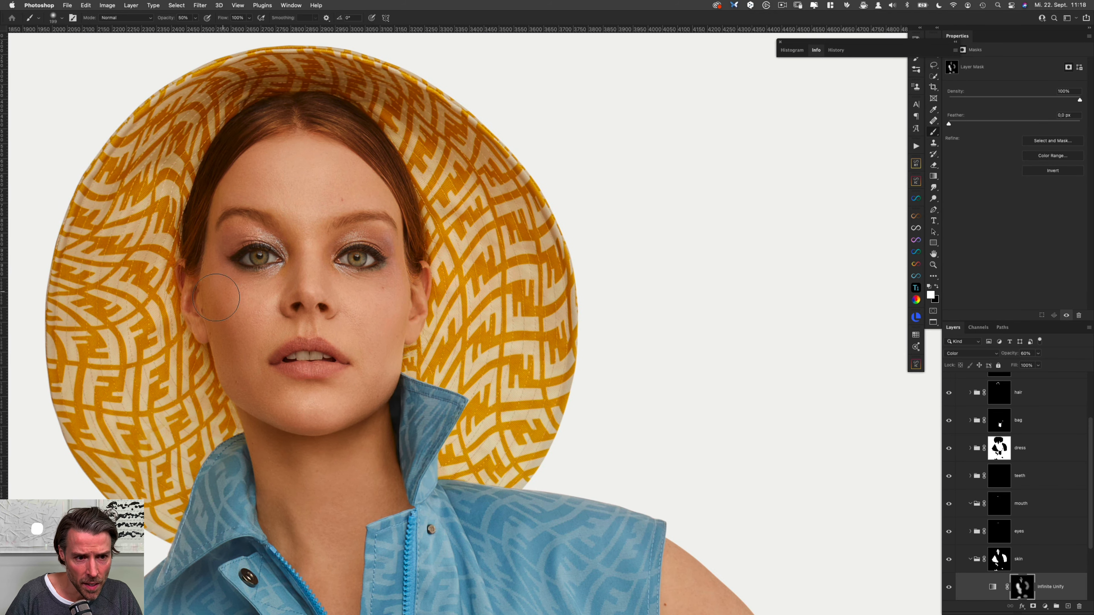
key("super+comma")
key("super+comma")
key("super+comma")
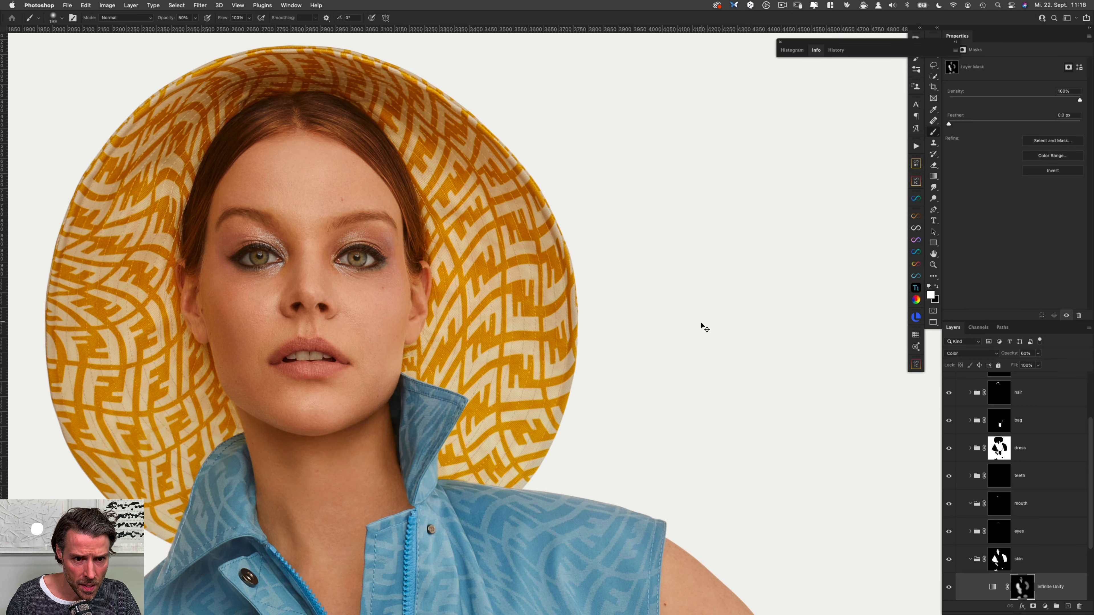
key("super+comma")
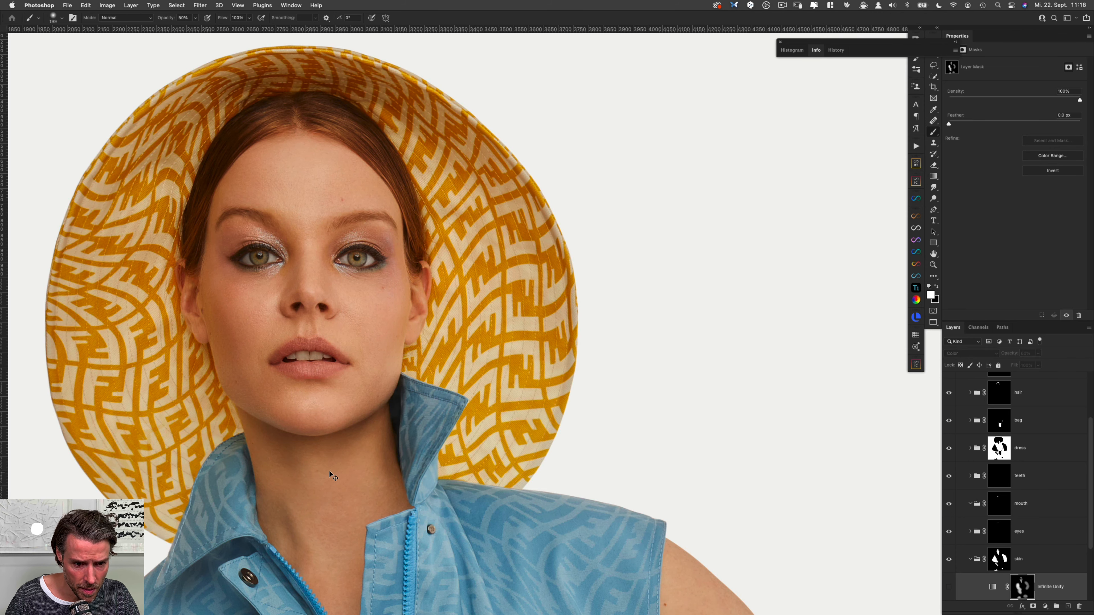
Check the unified neck, arms and face, and lower the Infinite Unify layer's opacity to 35%.
left_click_drag(301, 482, 293, 223)
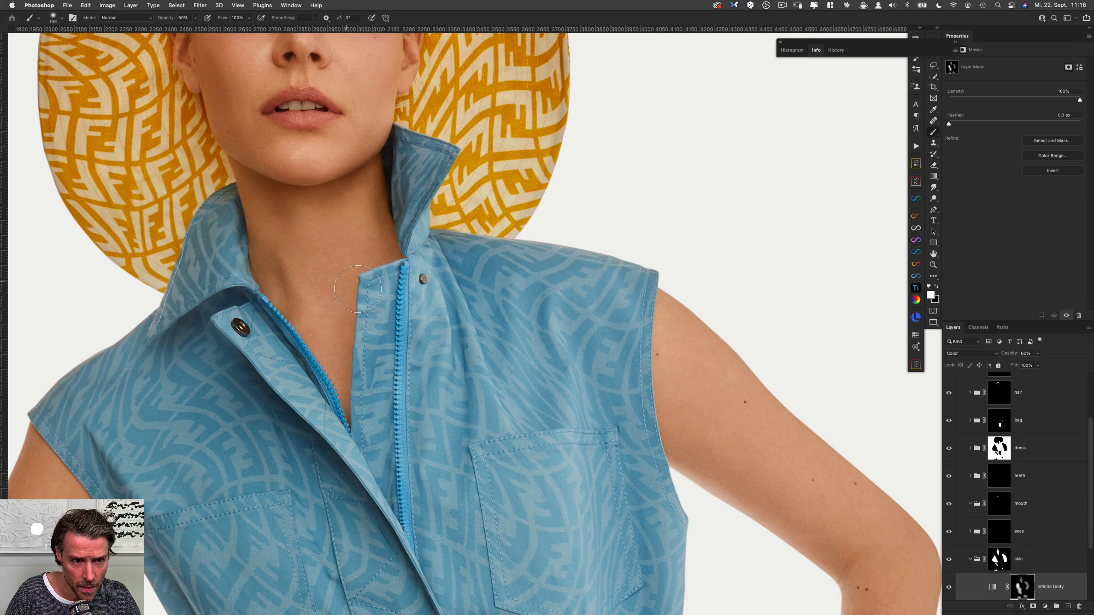
left_click_drag(616, 444, 464, 183)
left_click_drag(600, 335, 538, 329)
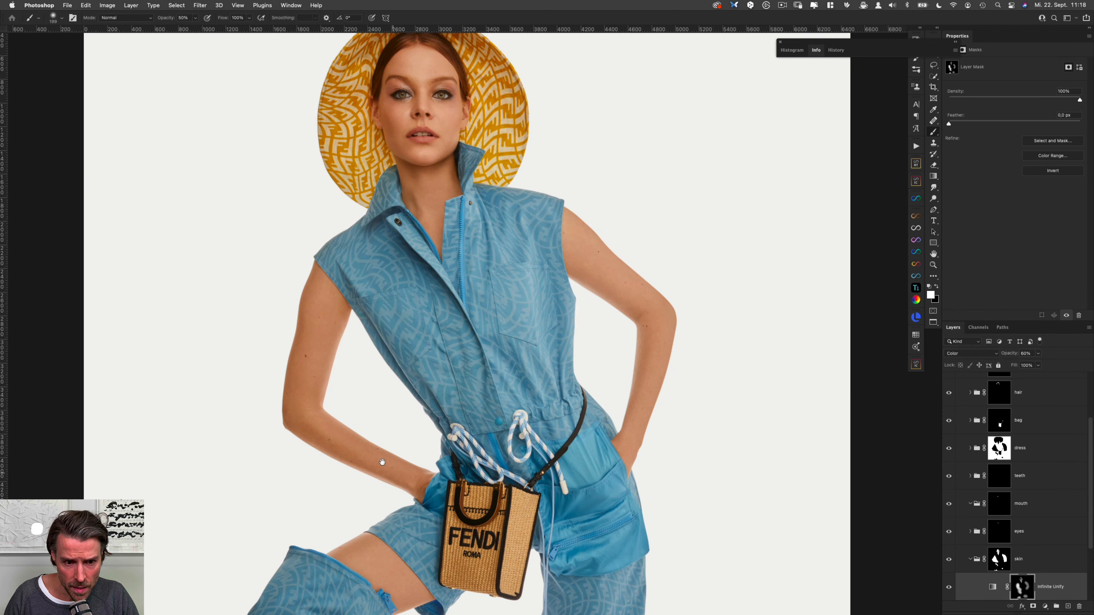
left_click_drag(427, 450, 387, 368)
mouse_move(473, 412)
left_mouse_down()
mouse_move(447, 405)
mouse_move(474, 438)
mouse_move(449, 449)
left_mouse_up()
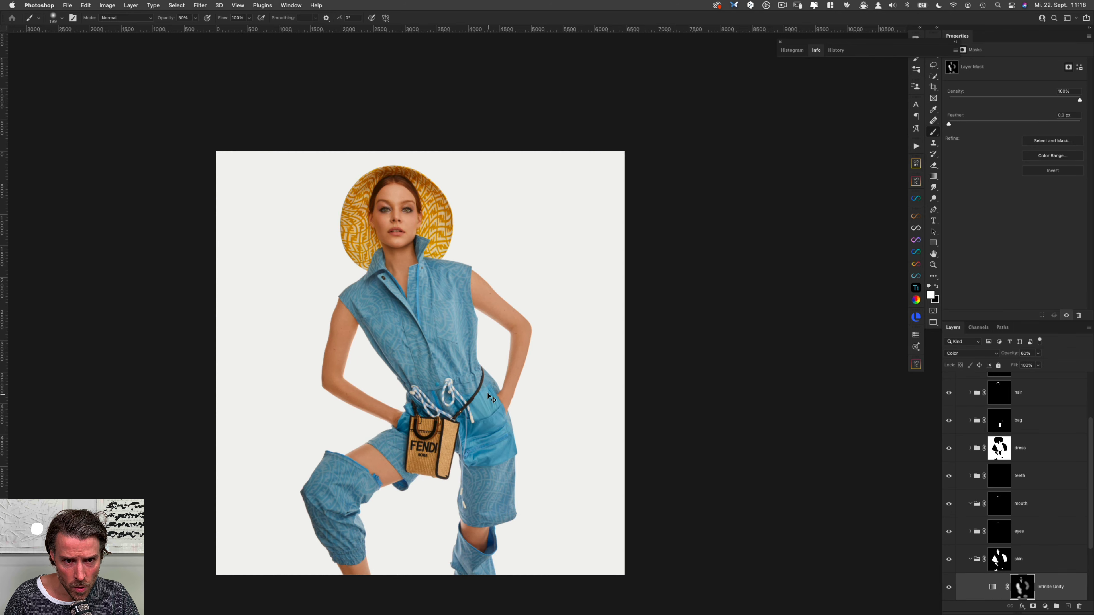
left_click_drag(430, 236, 537, 263)
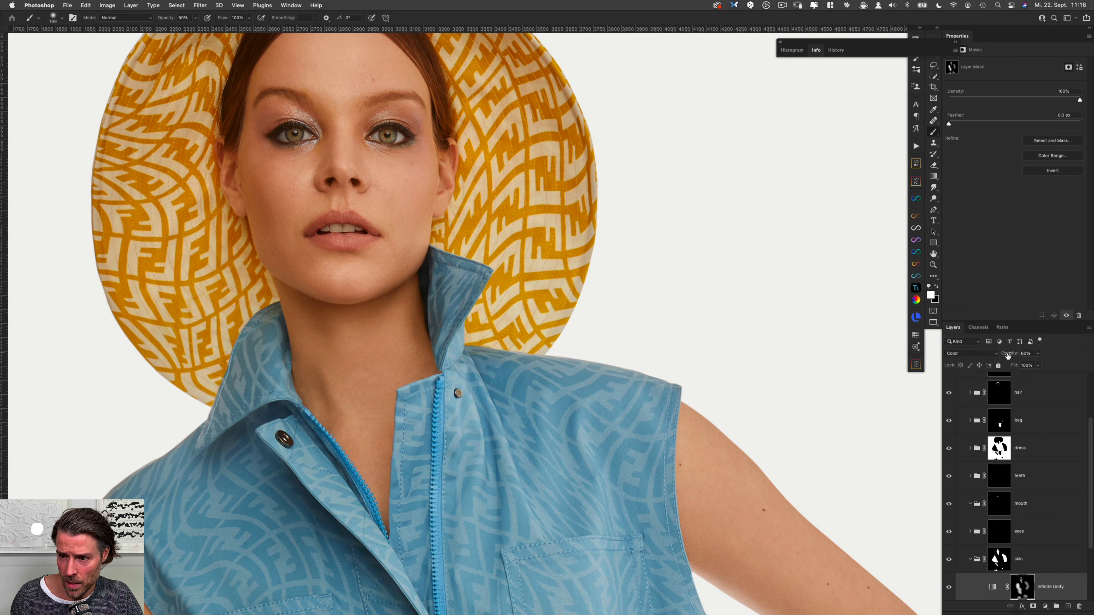
left_click_drag(1013, 355, 1008, 357)
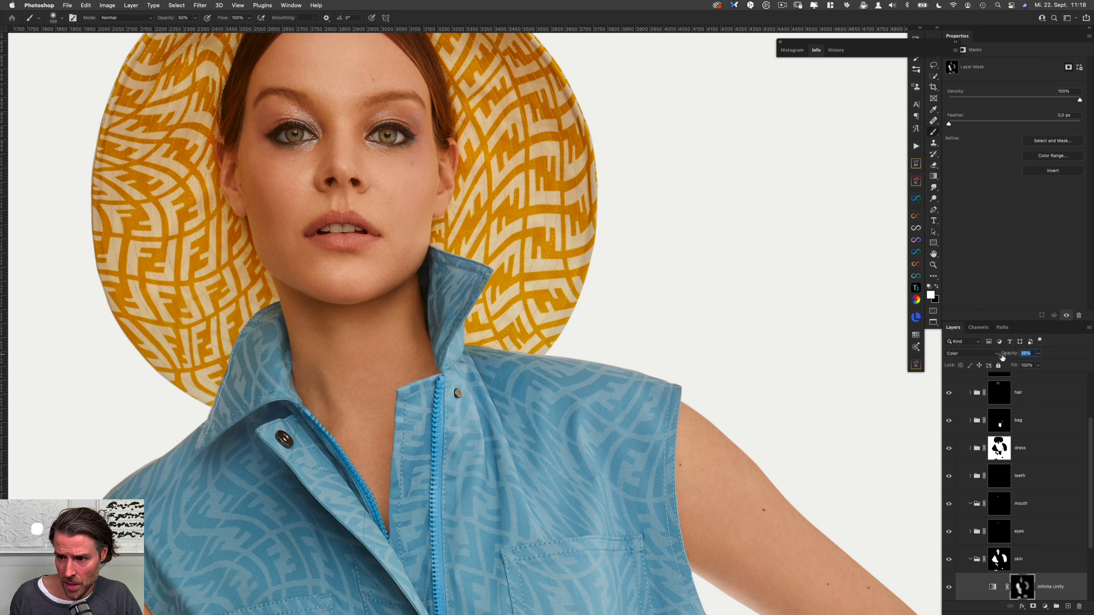
key("Return")
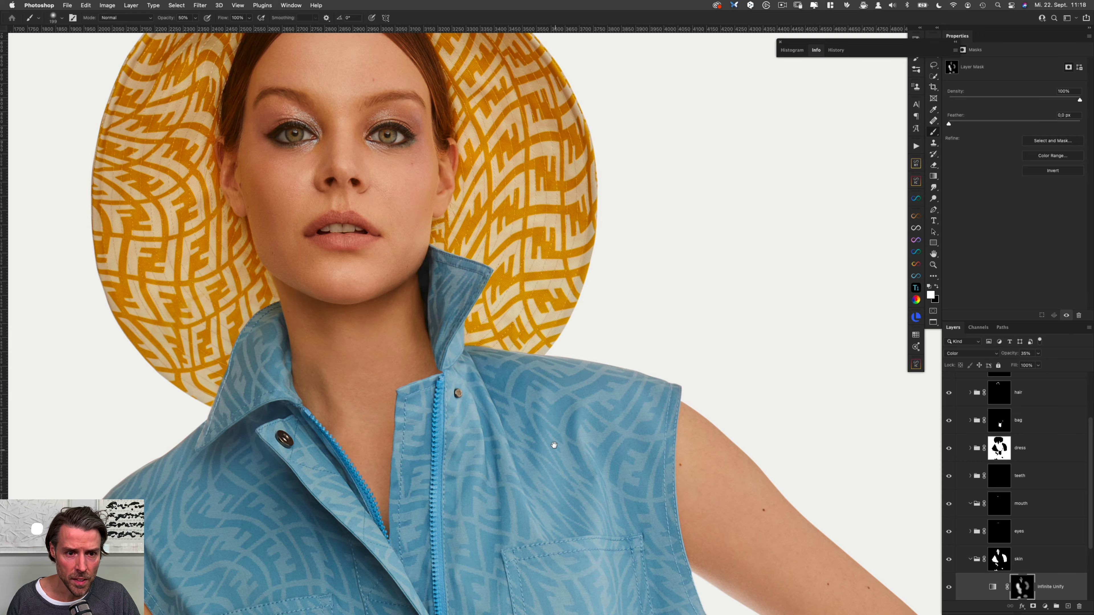
Lasso the arm with the hand beside the bag and add a skin Curves layer, raising input 128 to 140 to brighten it.
left_click_drag(551, 436, 559, 466)
left_click_drag(588, 505, 531, 334)
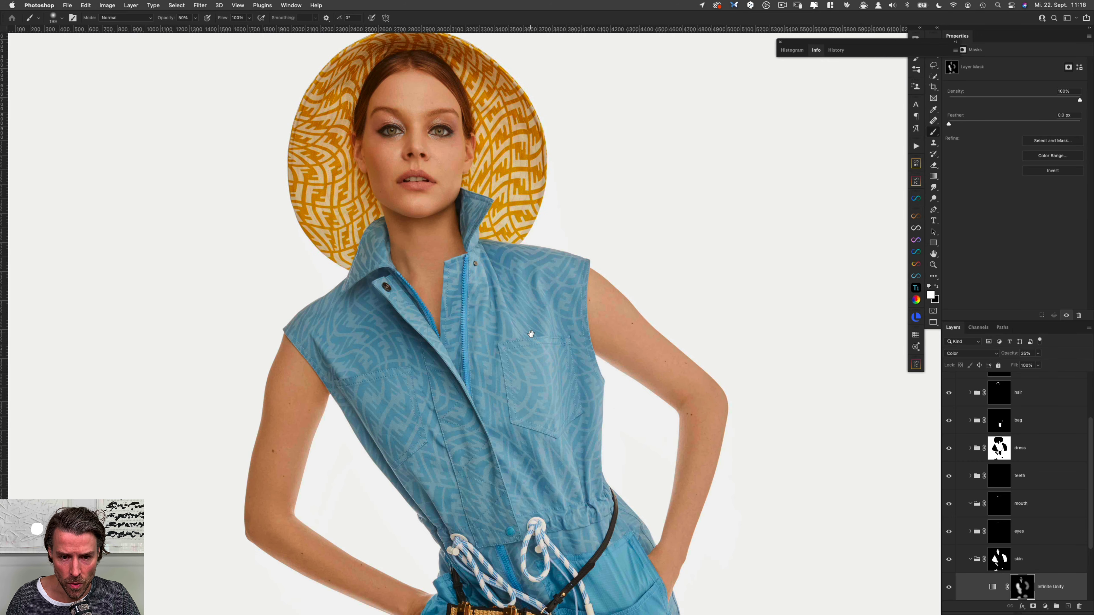
left_click_drag(537, 545, 504, 389)
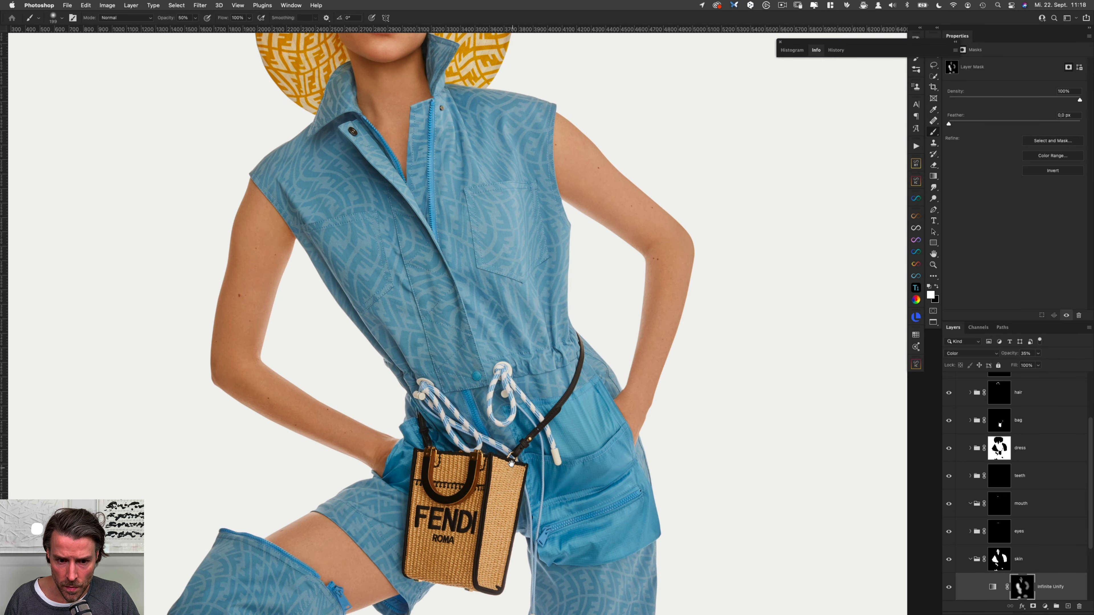
scroll(512, 463, "down", 6)
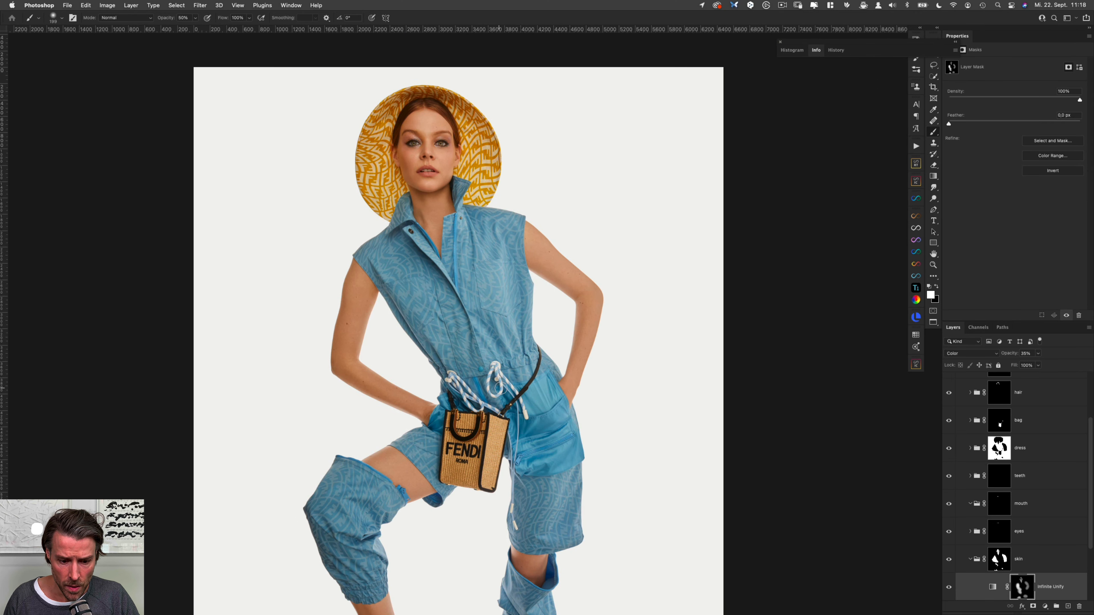
key("l")
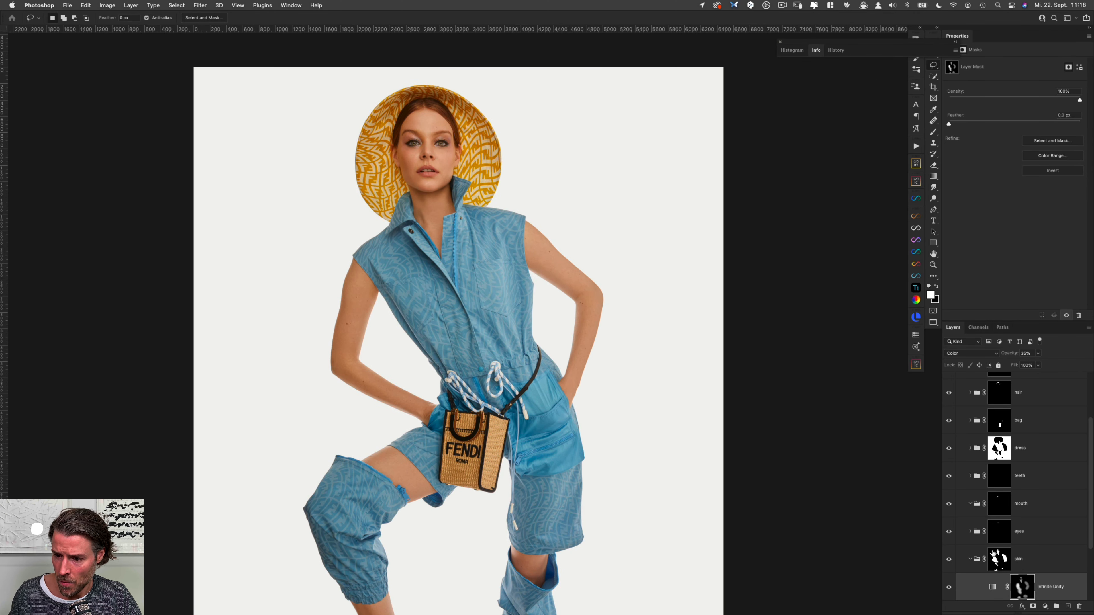
mouse_move(378, 268)
left_mouse_down()
mouse_move(452, 405)
mouse_move(254, 372)
mouse_move(329, 233)
left_mouse_up()
left_click(1044, 605)
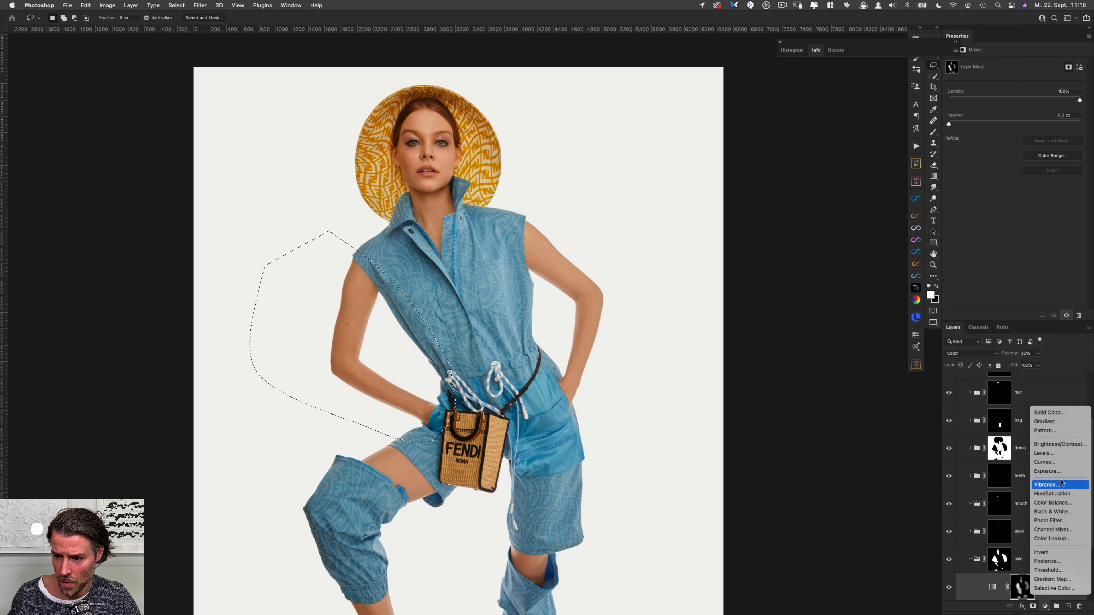
left_click(1051, 462)
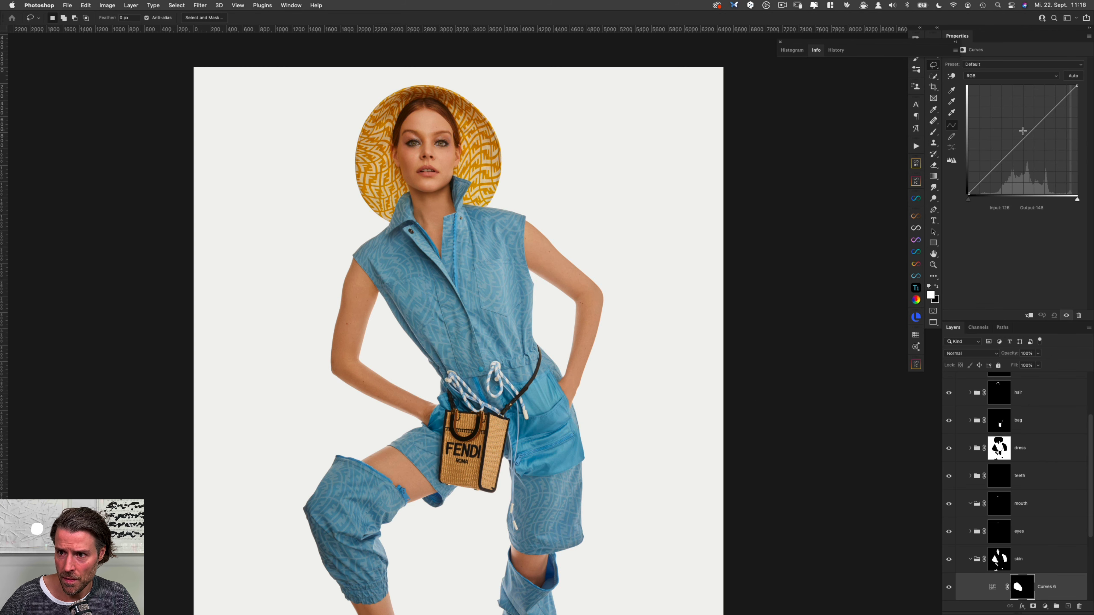
left_click_drag(1023, 140, 1023, 133)
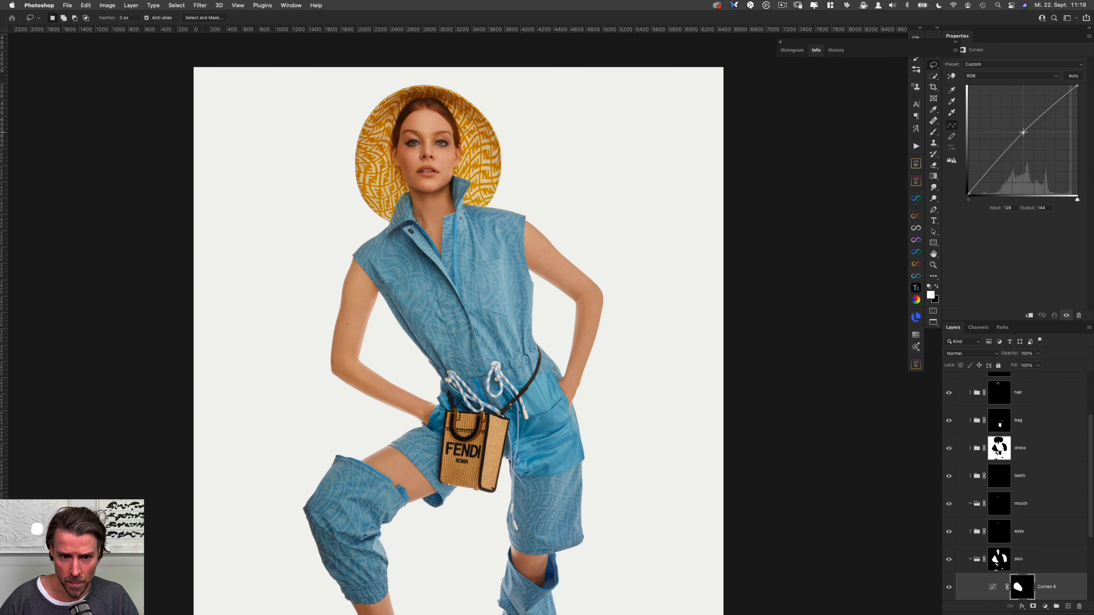
left_click_drag(1023, 132, 1023, 134)
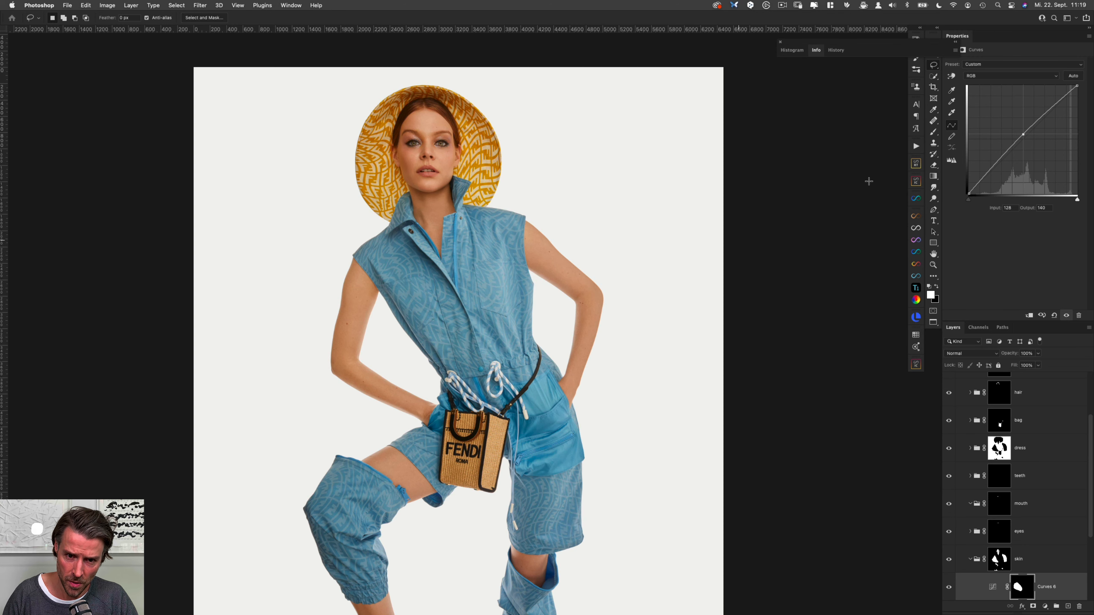
Fine-tune the arm's Curves layer by setting the RGB midpoint output to 138 and slightly raising the midtones of the Blue channel.
left_click_drag(1023, 134, 1023, 135)
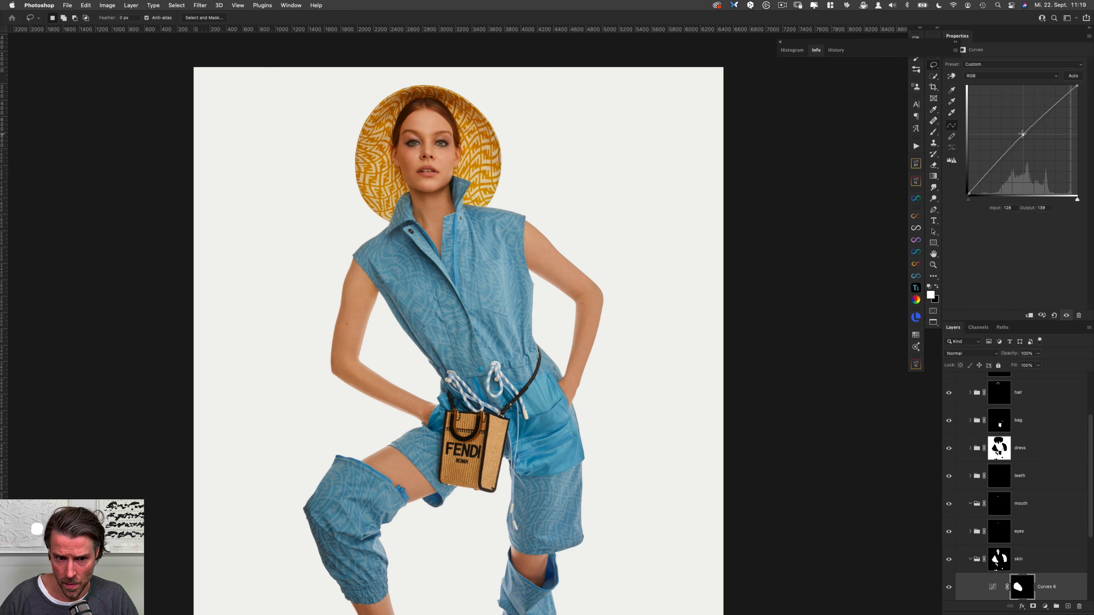
left_click(495, 285)
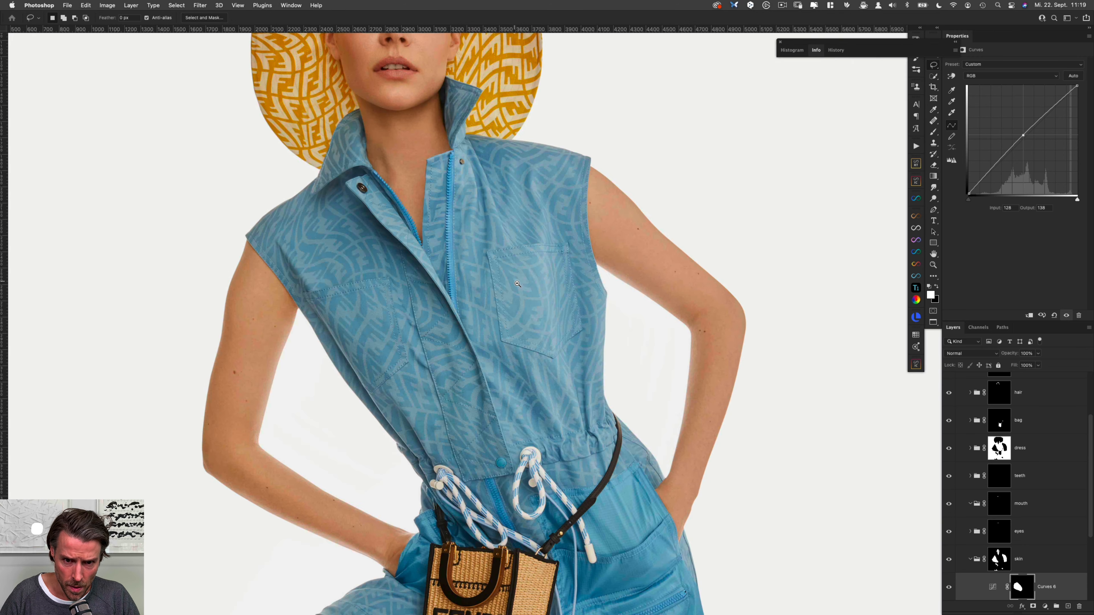
left_click_drag(510, 323, 500, 290)
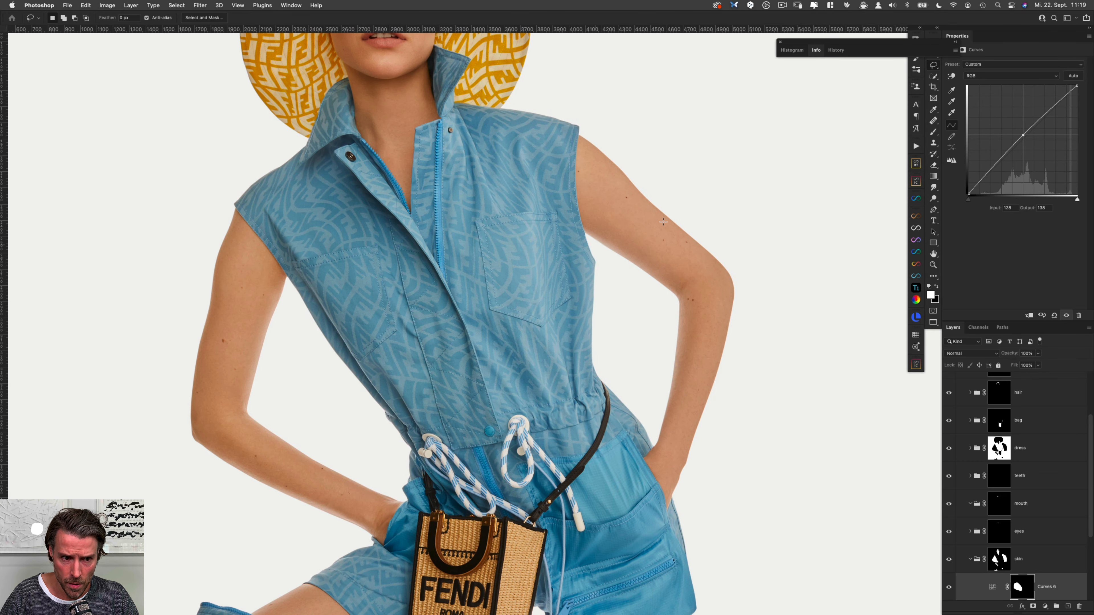
left_click(999, 84)
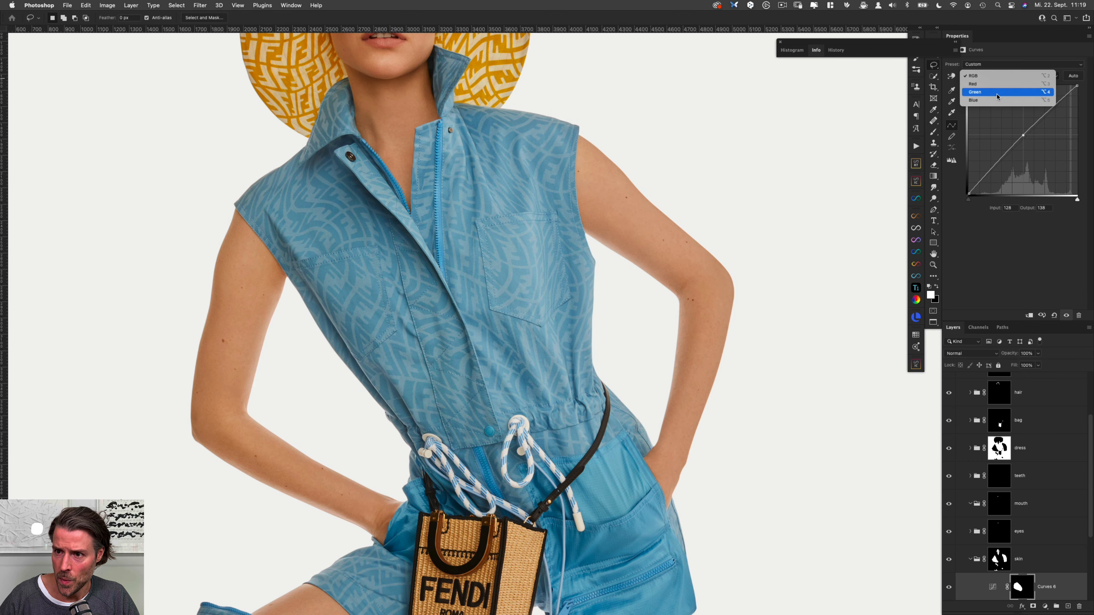
key("Return")
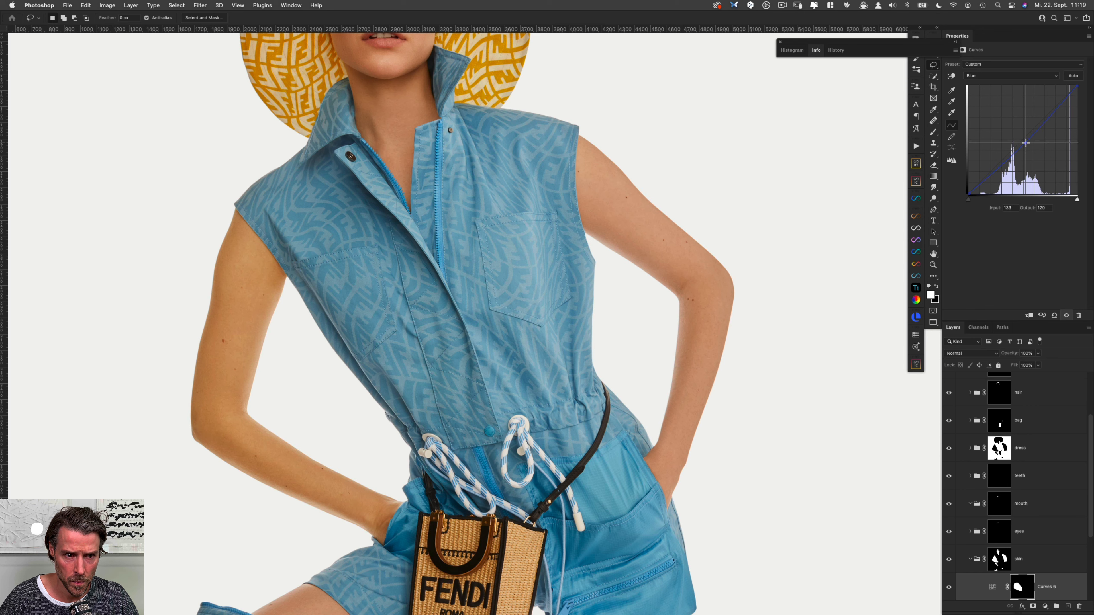
left_click_drag(1025, 139, 1025, 137)
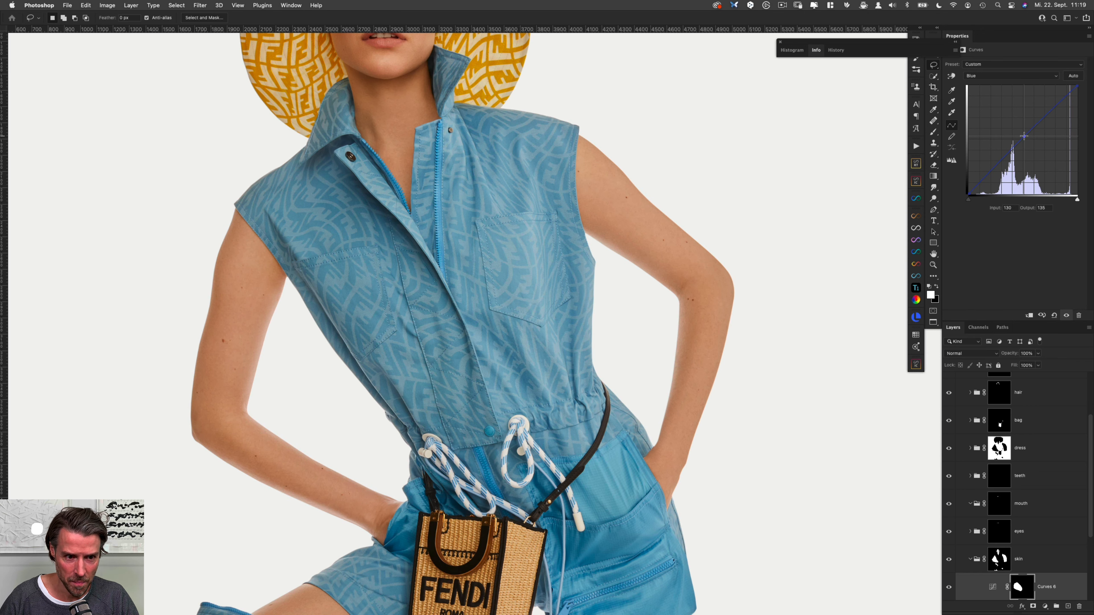
Compare the arm with and without the Curves correction, close up and in the full figure.
key("super+comma")
key("super+comma")
left_click_drag(553, 358, 509, 344)
mouse_move(524, 317)
left_mouse_down()
mouse_move(545, 319)
mouse_move(525, 317)
left_mouse_up()
Collapse the skin group, select all part groups from hat to skin, and toggle their visibility together to compare the model before and after.
scroll(990, 431, "up", 5)
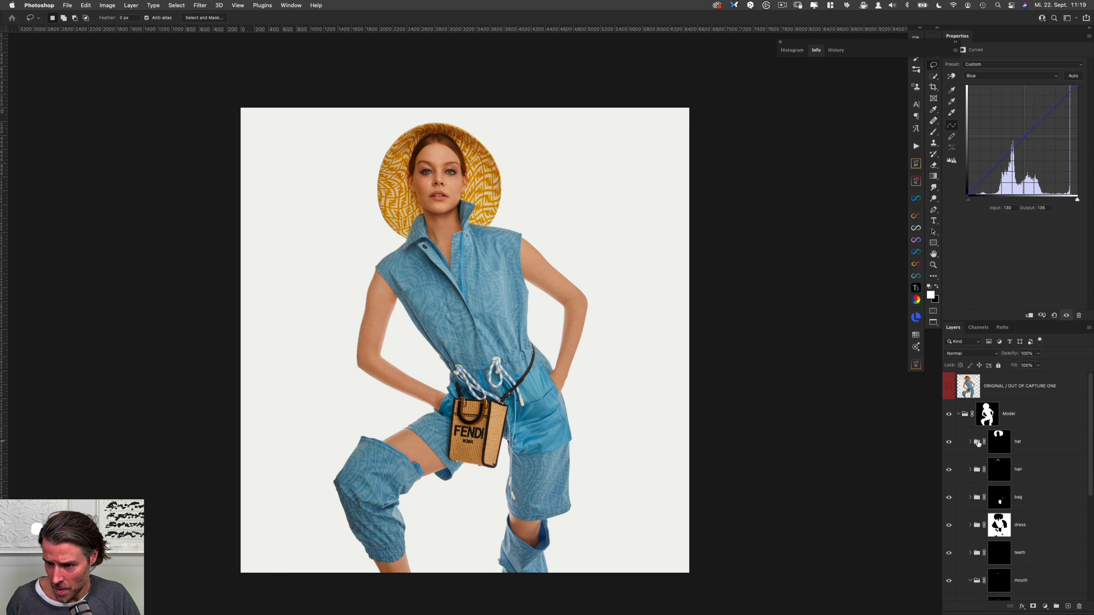
left_click(1042, 445)
left_click_drag(1090, 434, 1087, 488)
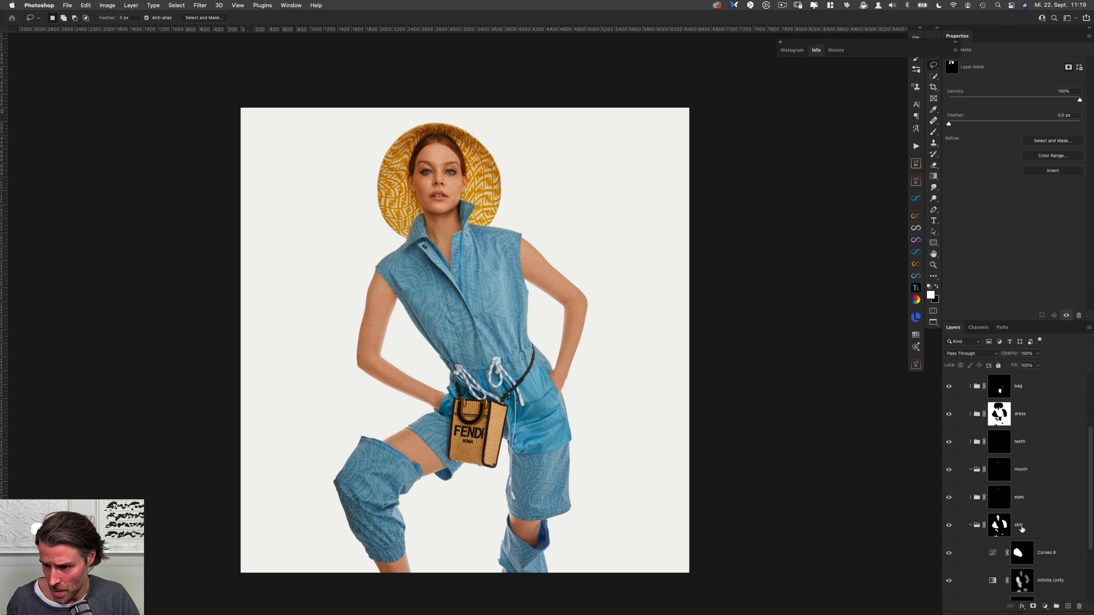
left_click(971, 527)
left_click(1047, 544, "shift")
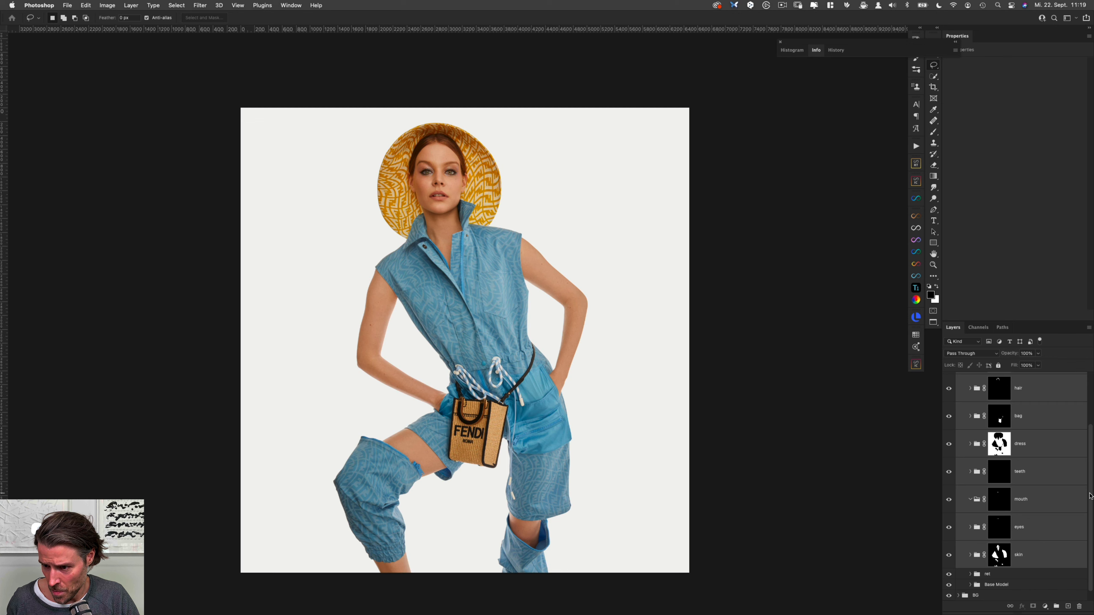
left_click_drag(1090, 496, 1090, 470)
key("super+alt+g")
key("super+alt+g")
key("super+alt+g")
key("super+alt+g")
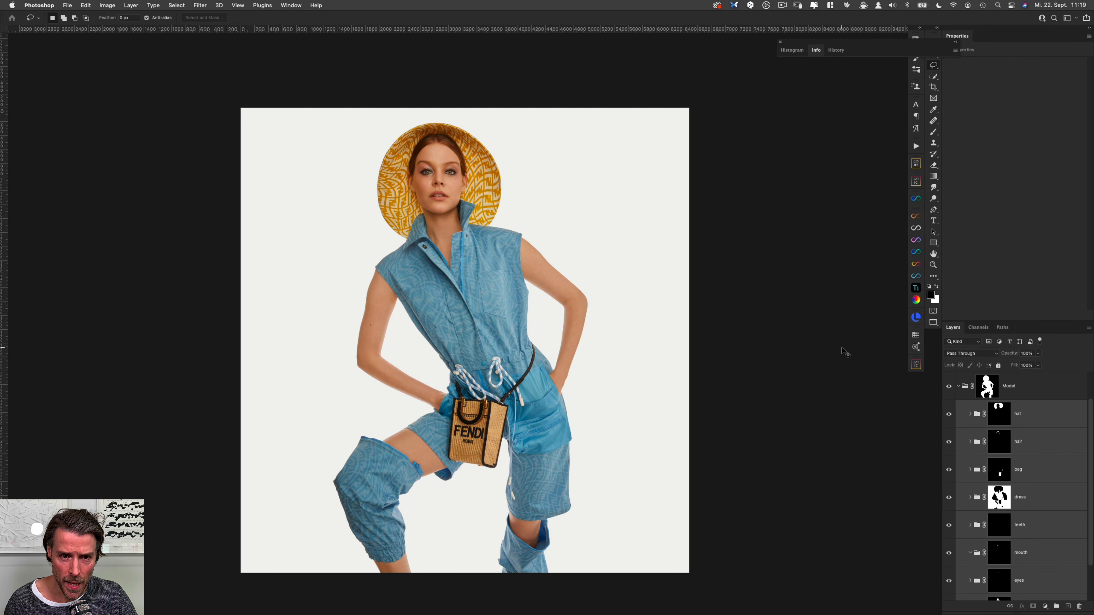
key("super+alt+g")
key("super+alt+g")
key("super+alt+g")
key("super+alt+g")
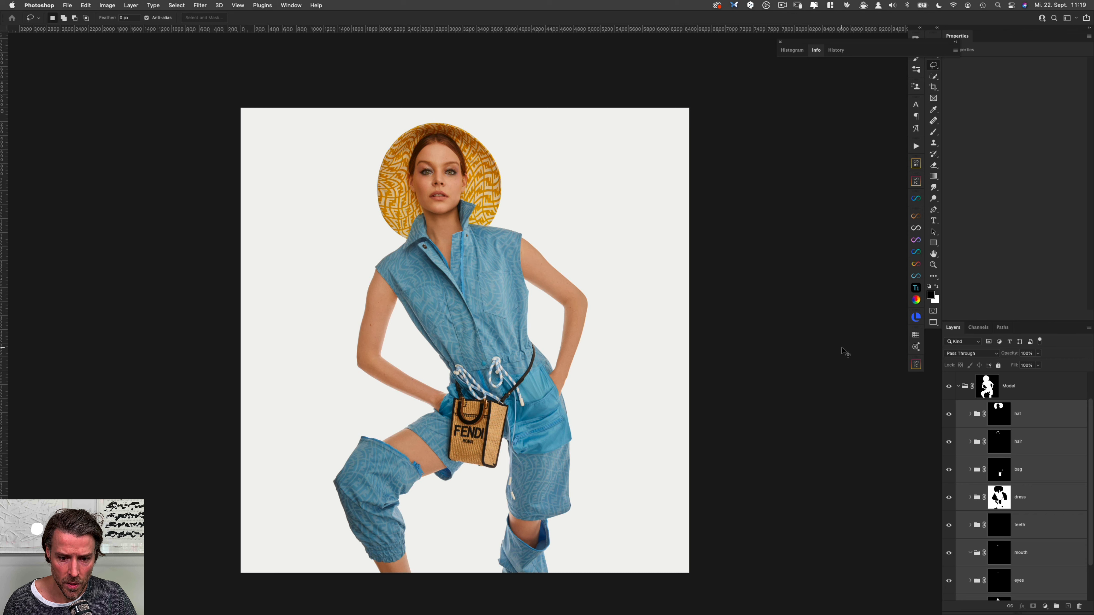
key("super+alt+g")
key("super+alt+g")
key("super+alt+g")
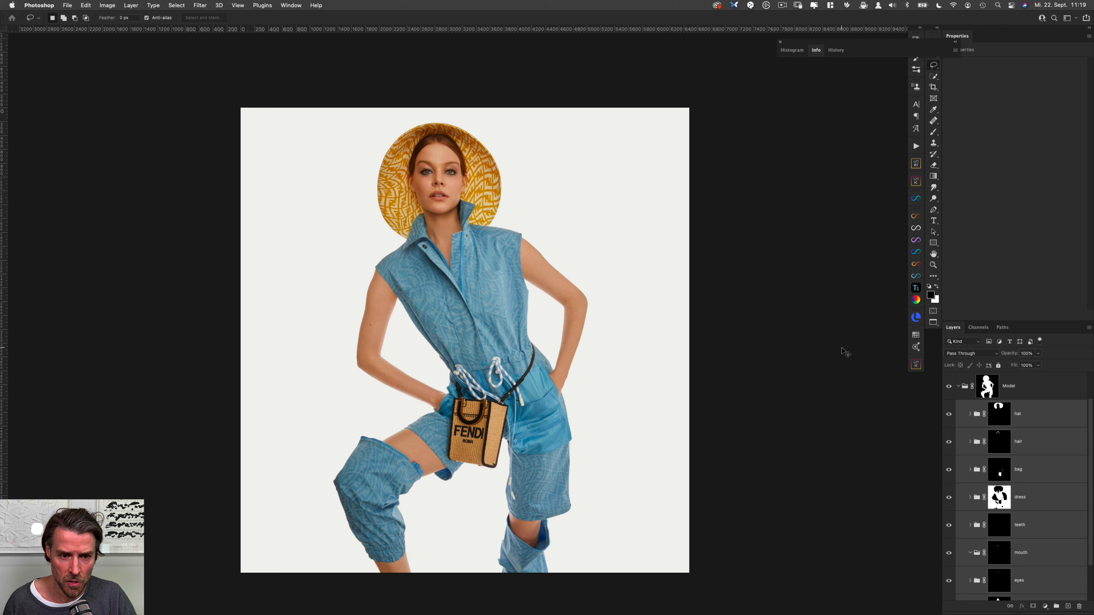
key("super+alt+g")
key("super+alt+g")
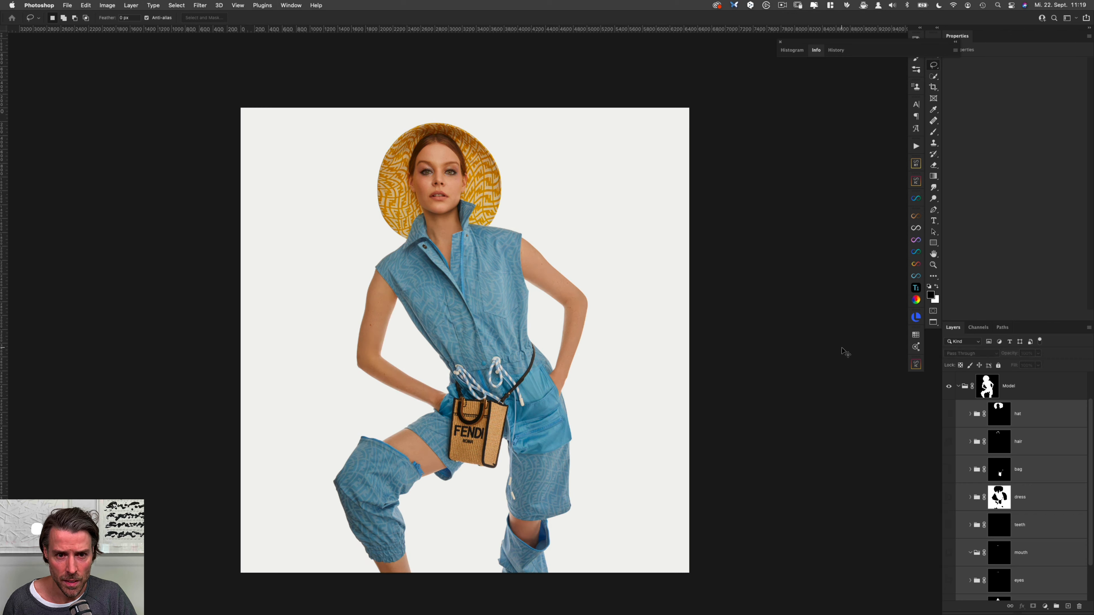
key("super+alt+g")
key("super+alt+g")
key("super+alt+g")
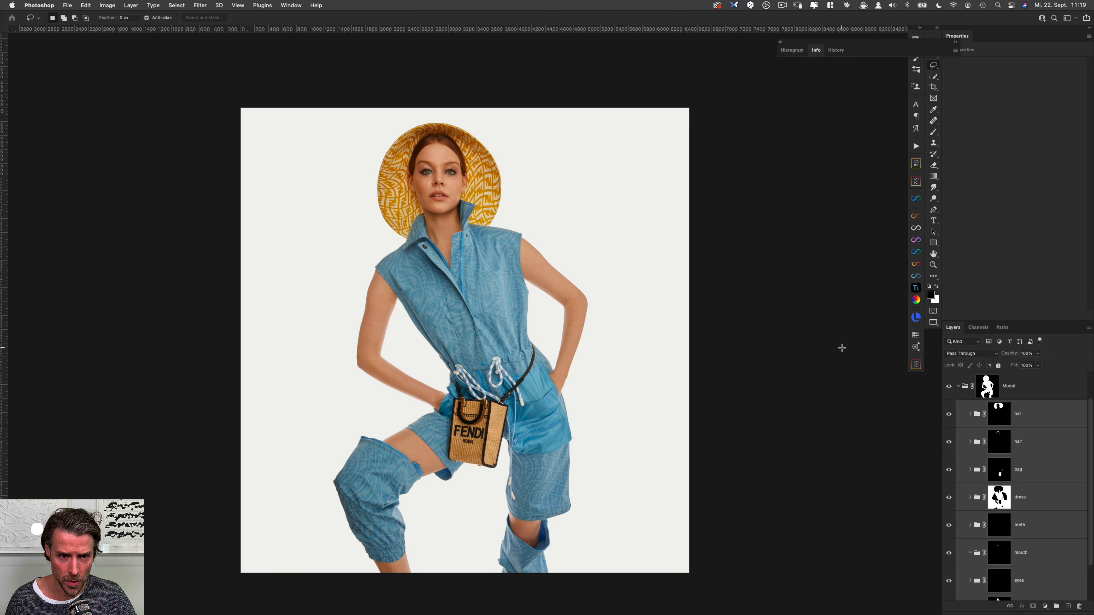
Collapse the Model group and add a pattern fill layer above it, using one of the gray grain patterns at 100% scale.
left_click(958, 387)
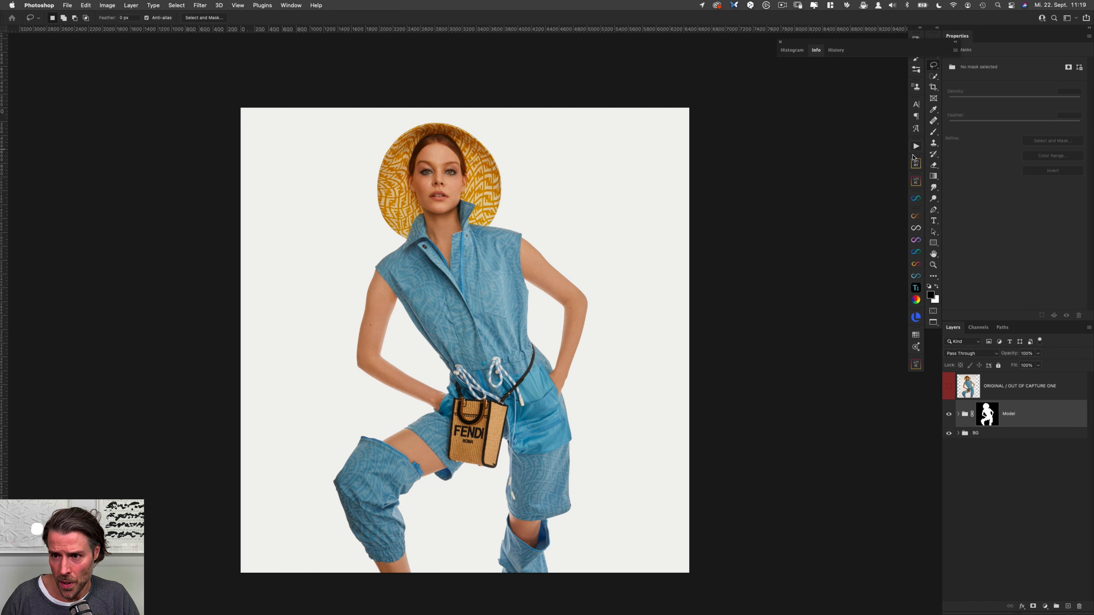
left_click(1045, 607)
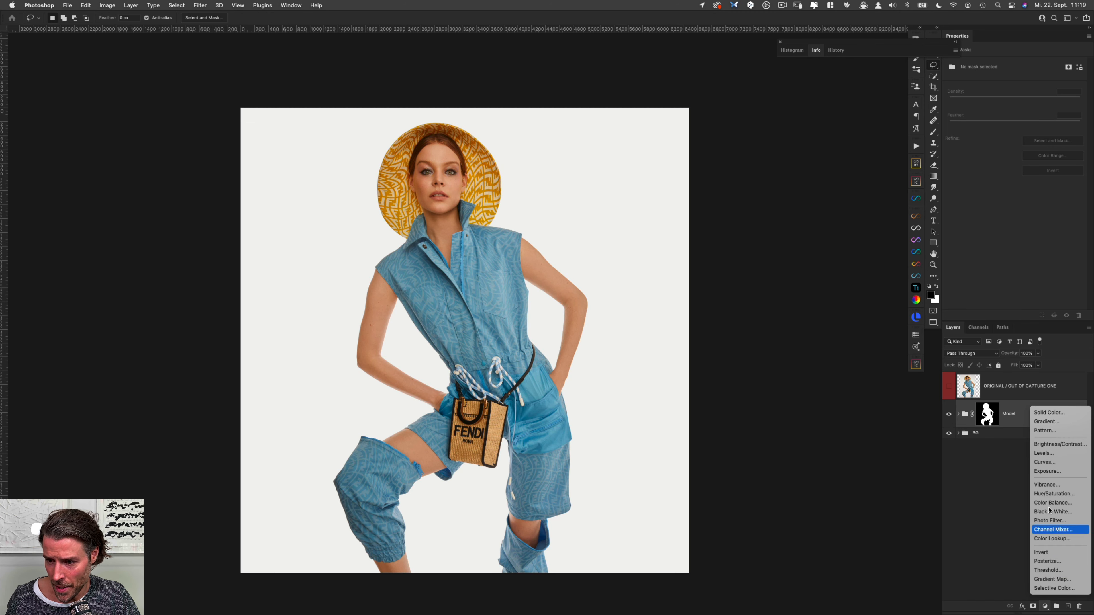
left_click(1056, 431)
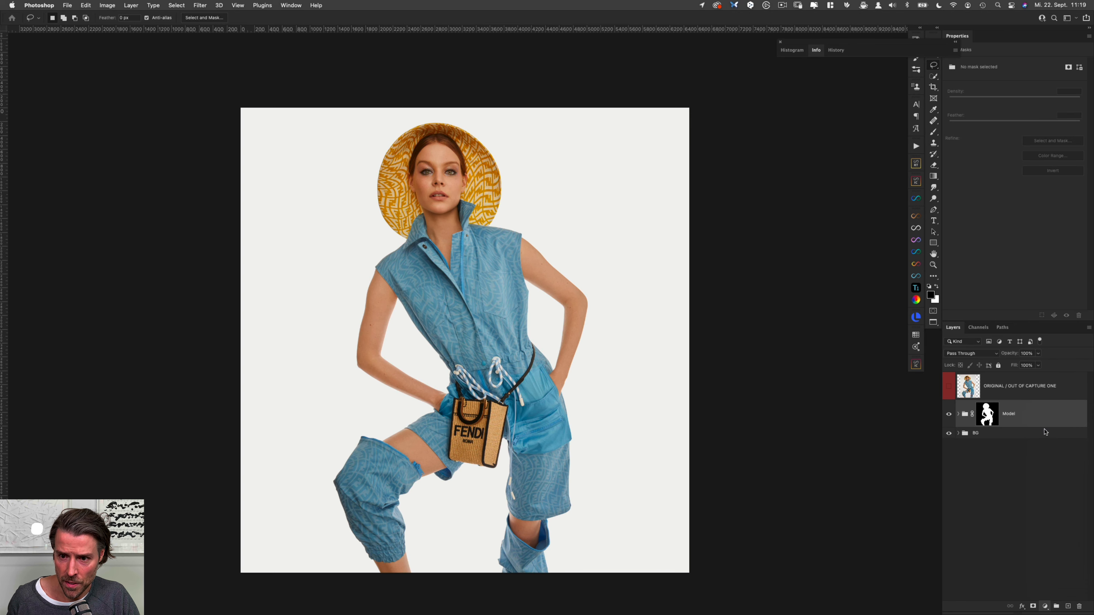
left_click(681, 335)
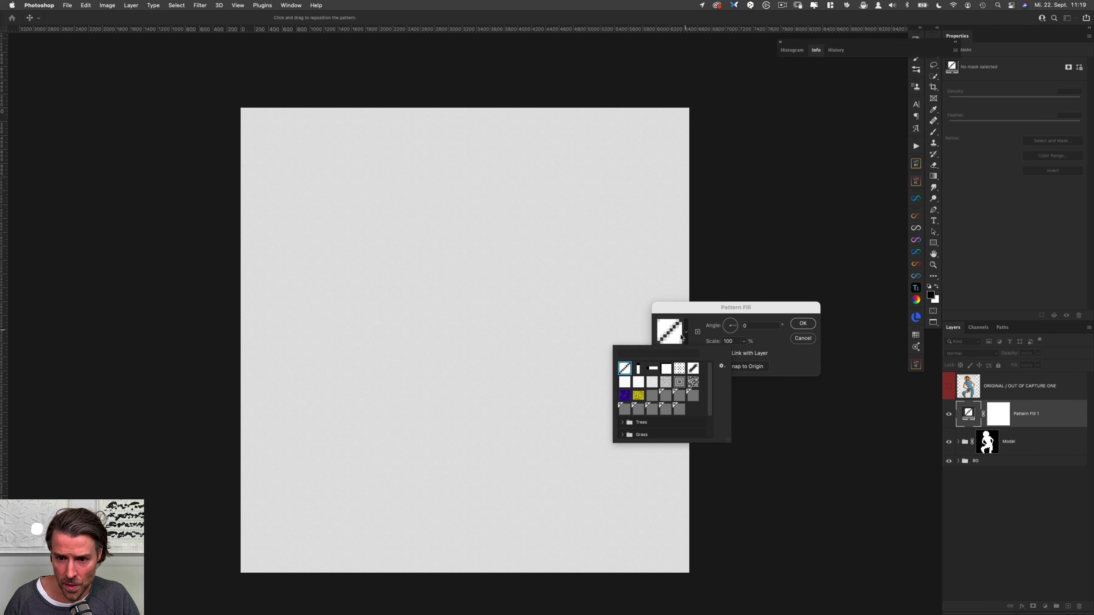
left_click(652, 410)
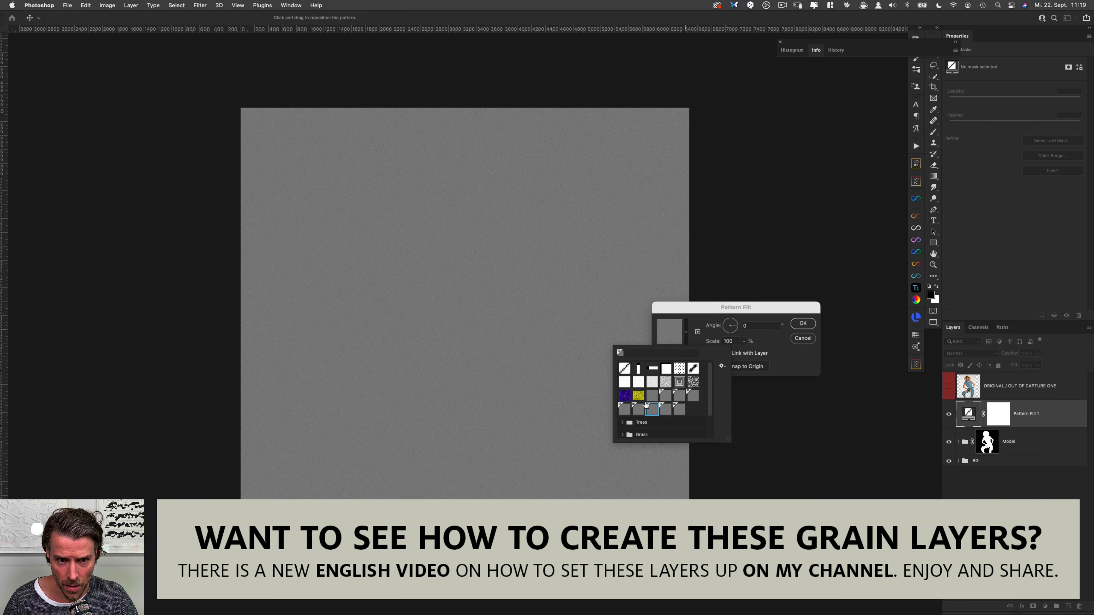
mouse_move(457, 265)
left_mouse_down()
mouse_move(484, 268)
mouse_move(460, 272)
left_mouse_up()
left_click(687, 333)
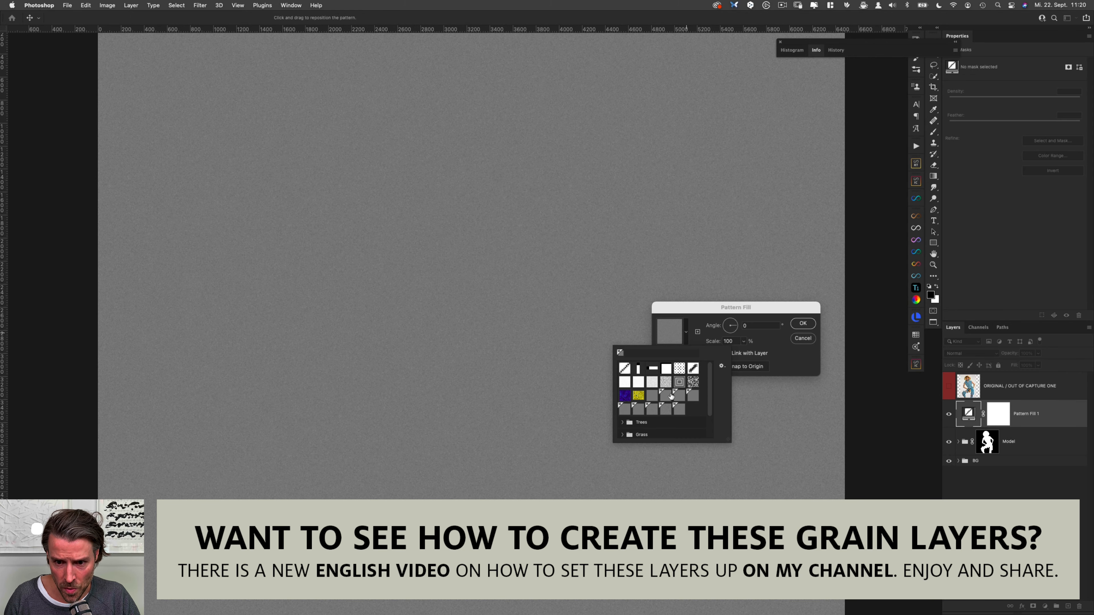
left_click(664, 410)
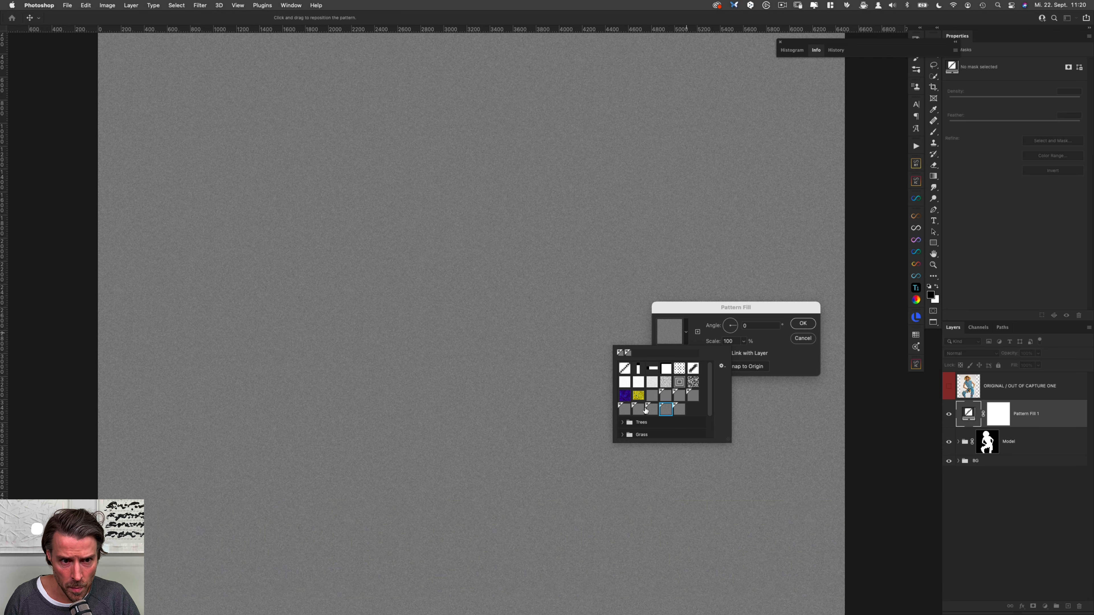
left_click(803, 325)
Set the grain pattern layer to Soft Light at 50% opacity and check the grain on the face, clothing and full figure.
left_click(968, 357)
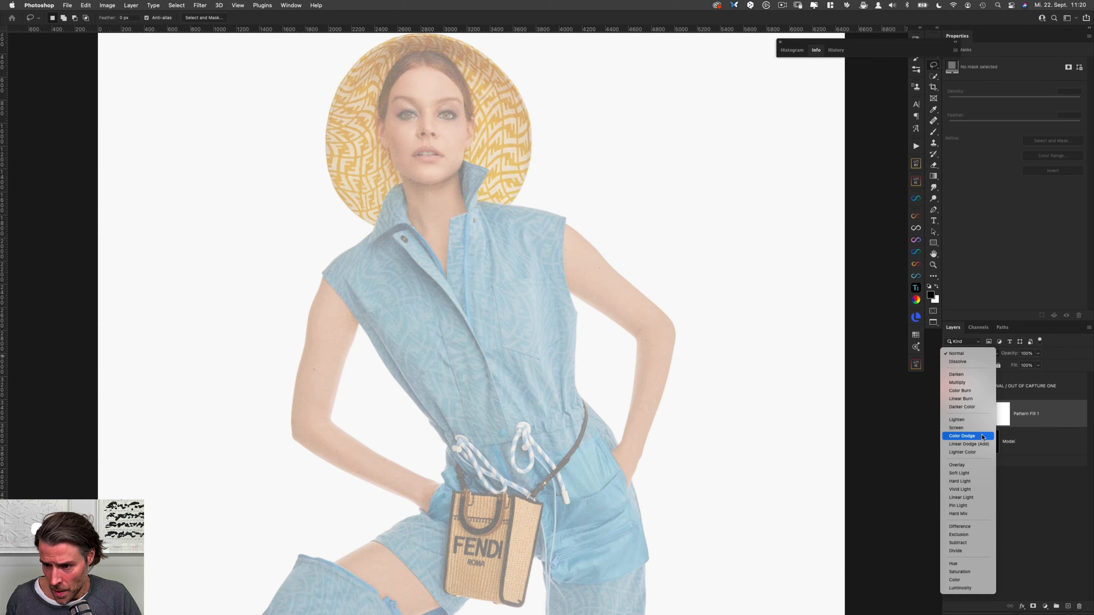
left_click(975, 471)
scroll(584, 174, "up", 5)
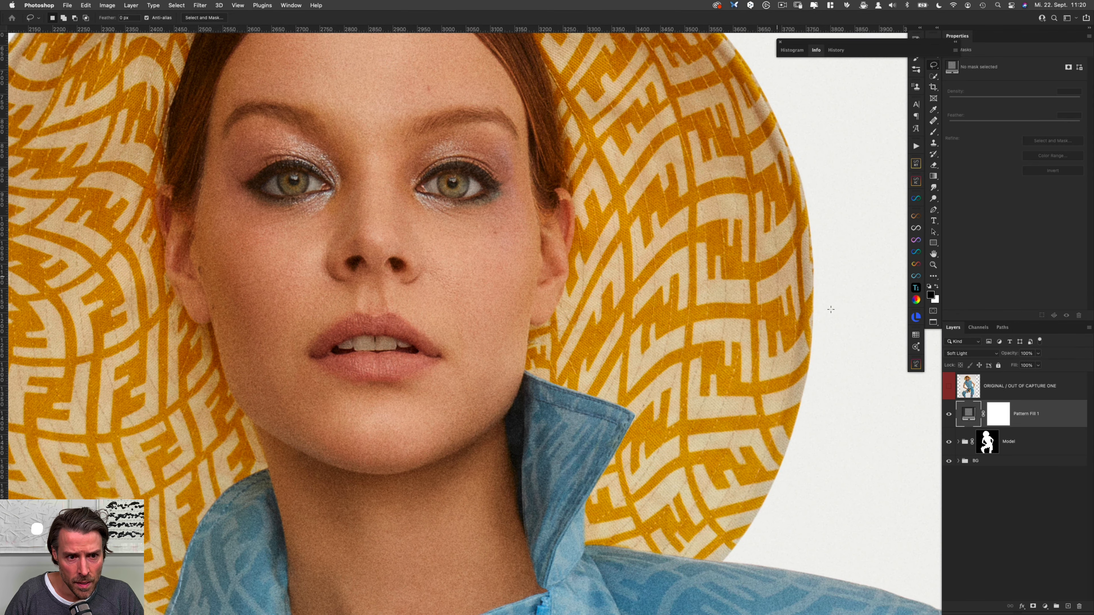
left_click(1033, 353)
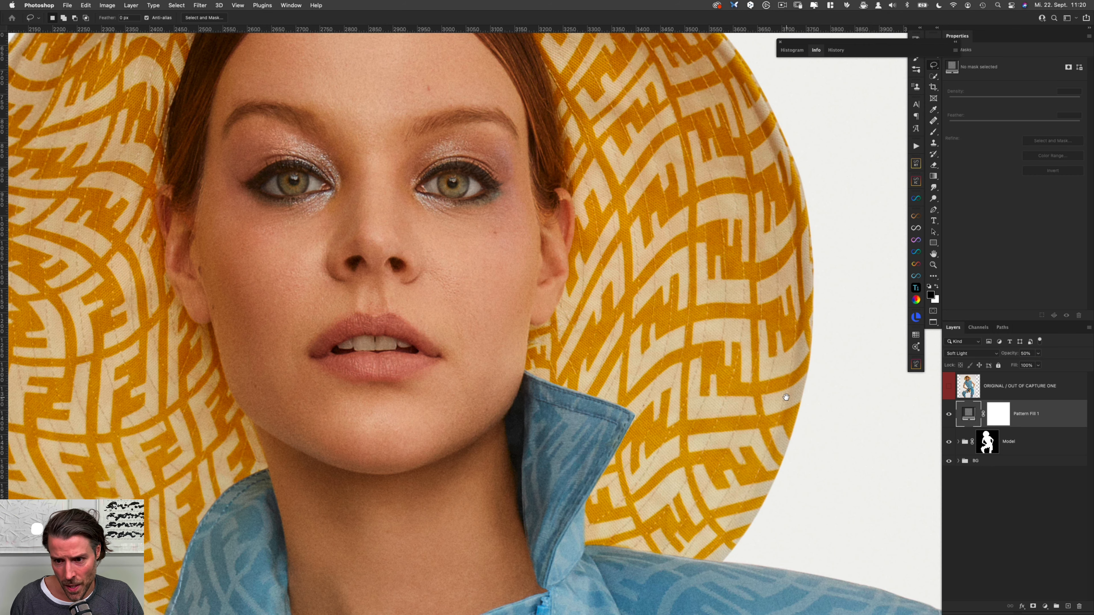
scroll(764, 374, "right", 4)
scroll(763, 374, "down", 2)
left_click_drag(763, 374, 735, 375)
left_click_drag(746, 436, 627, 254)
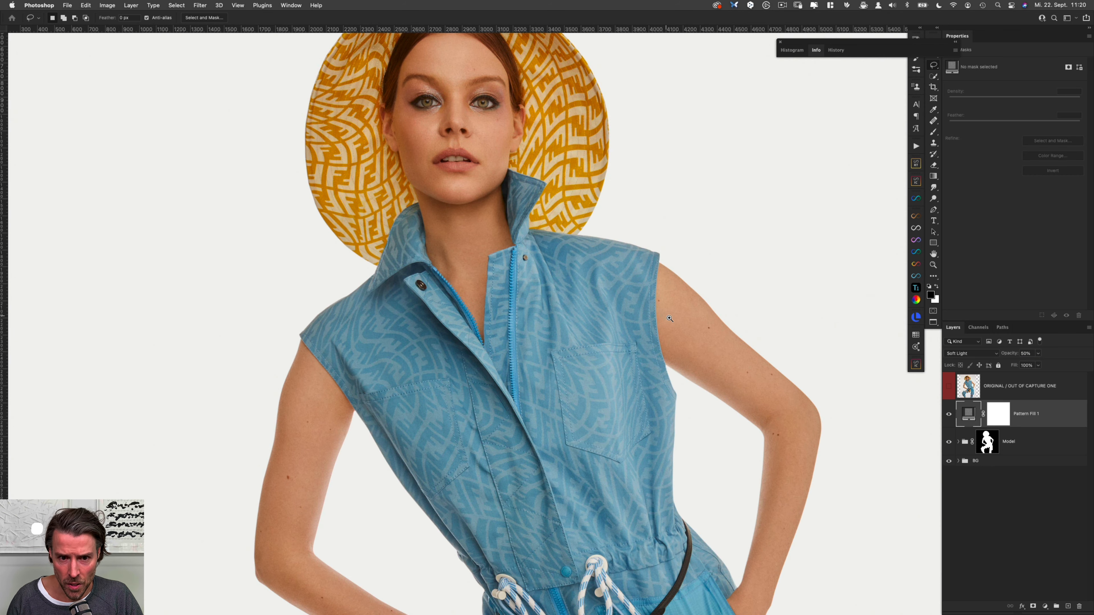
left_click_drag(667, 323, 553, 248)
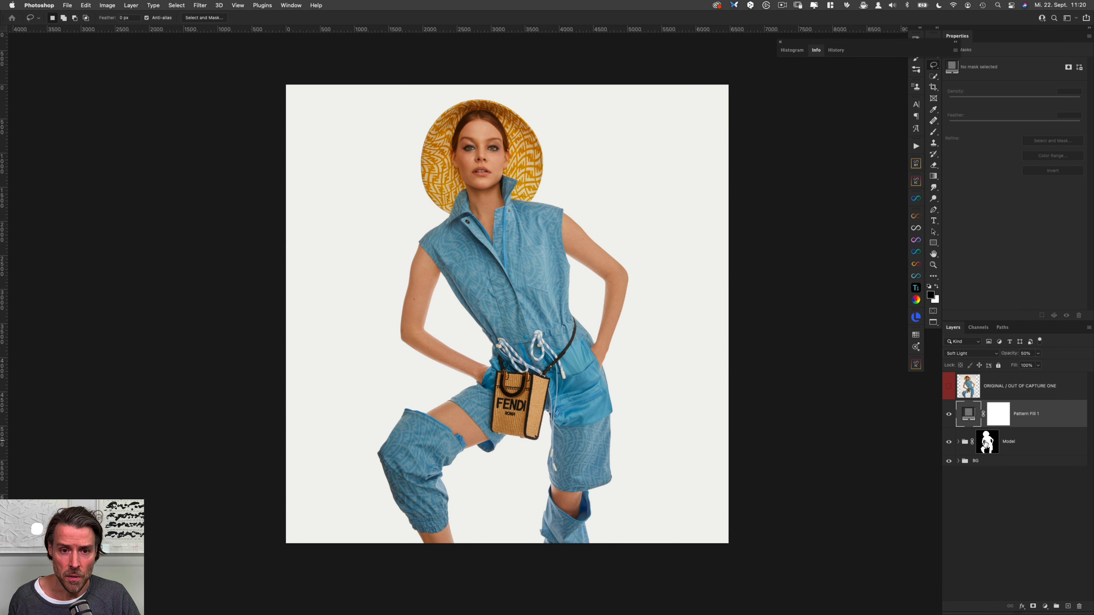
Expand the BG group and duplicate its uppermost color fill layer.
left_click(996, 464)
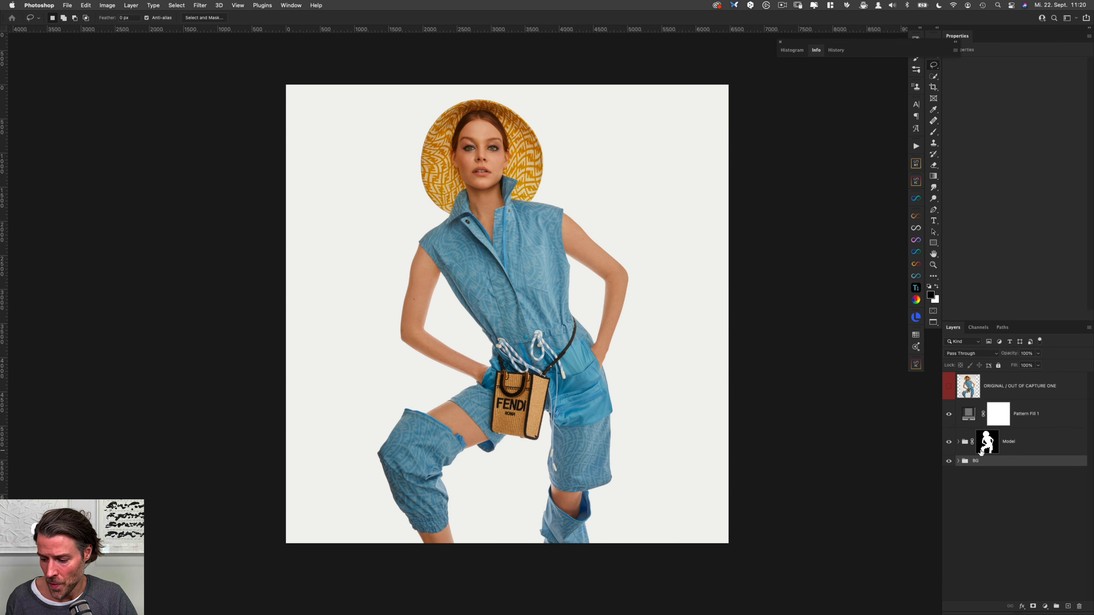
left_click(958, 461)
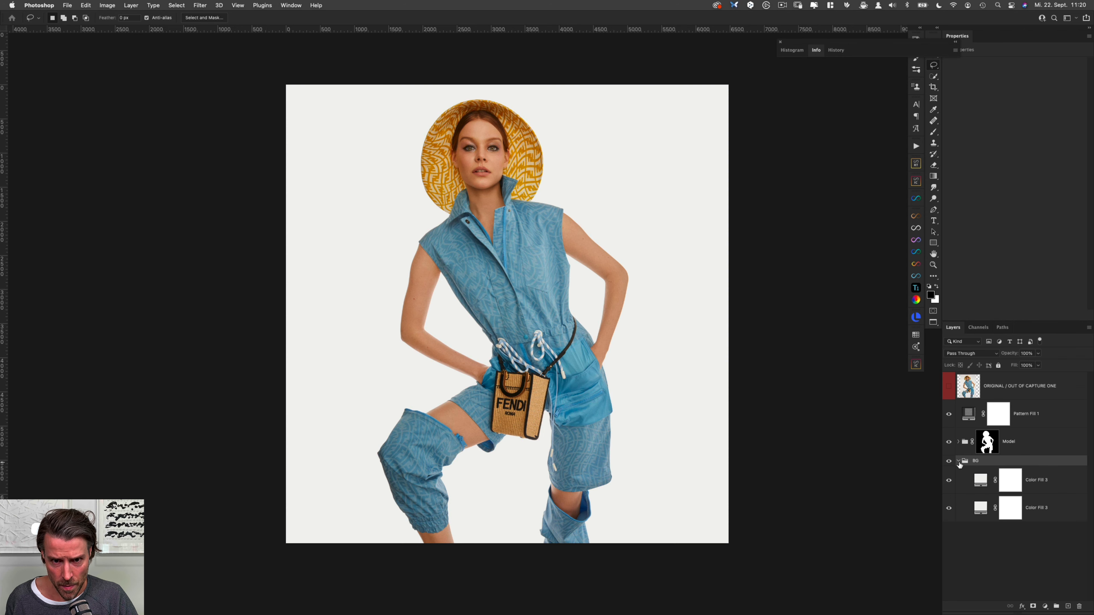
left_click(1053, 483)
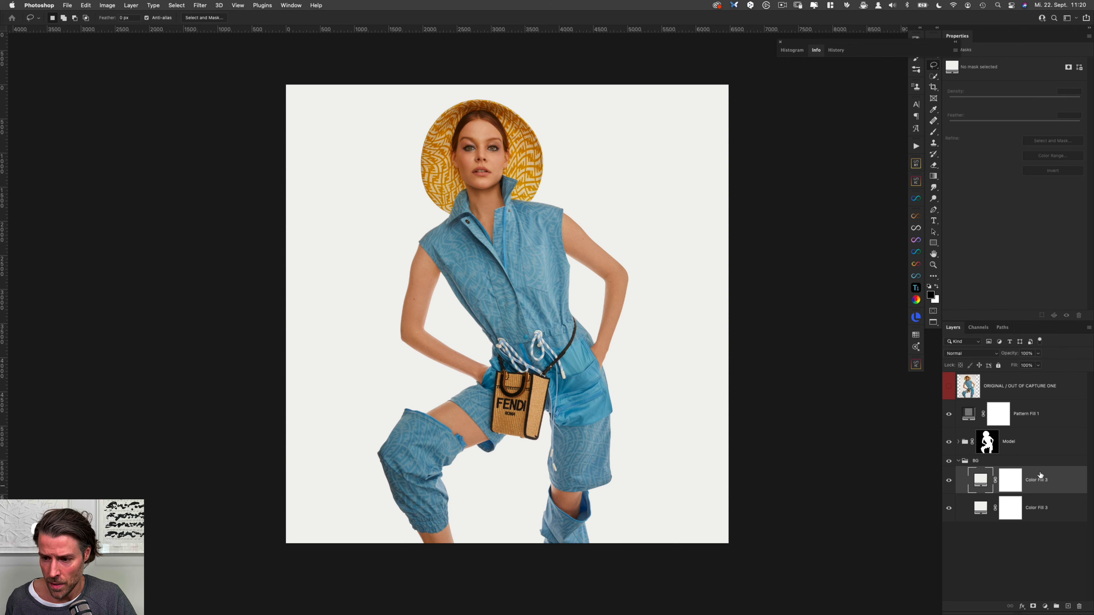
left_click_drag(1057, 482, 1057, 472, "alt")
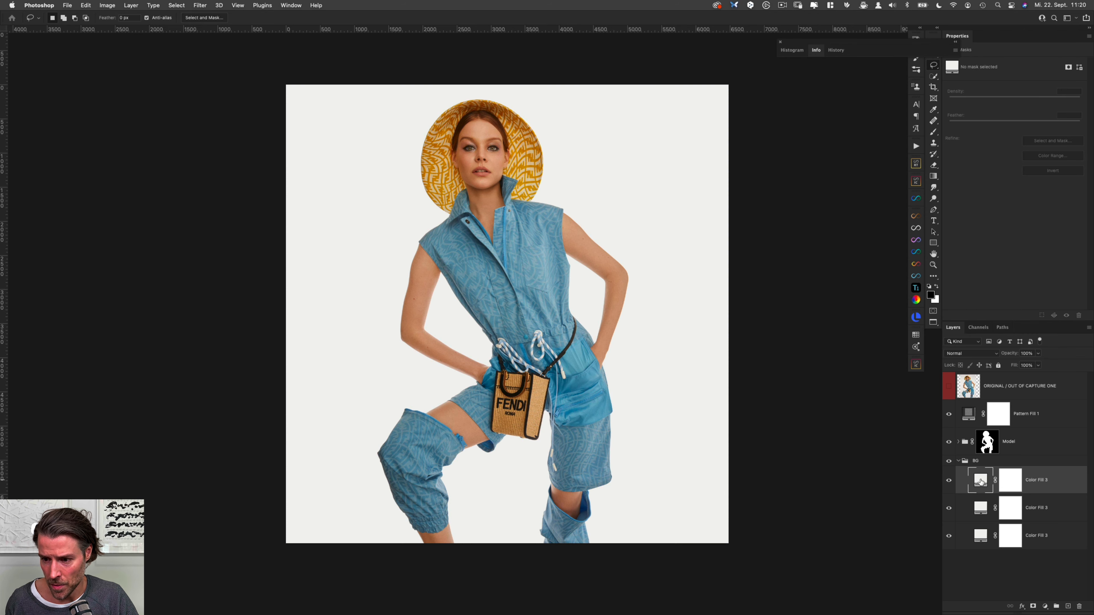
Recolor the duplicated background fill with blue #69889c sampled from the jumpsuit, and lower the layer's opacity to 35%.
double_click(981, 480)
left_click_drag(82, 257, 80, 254)
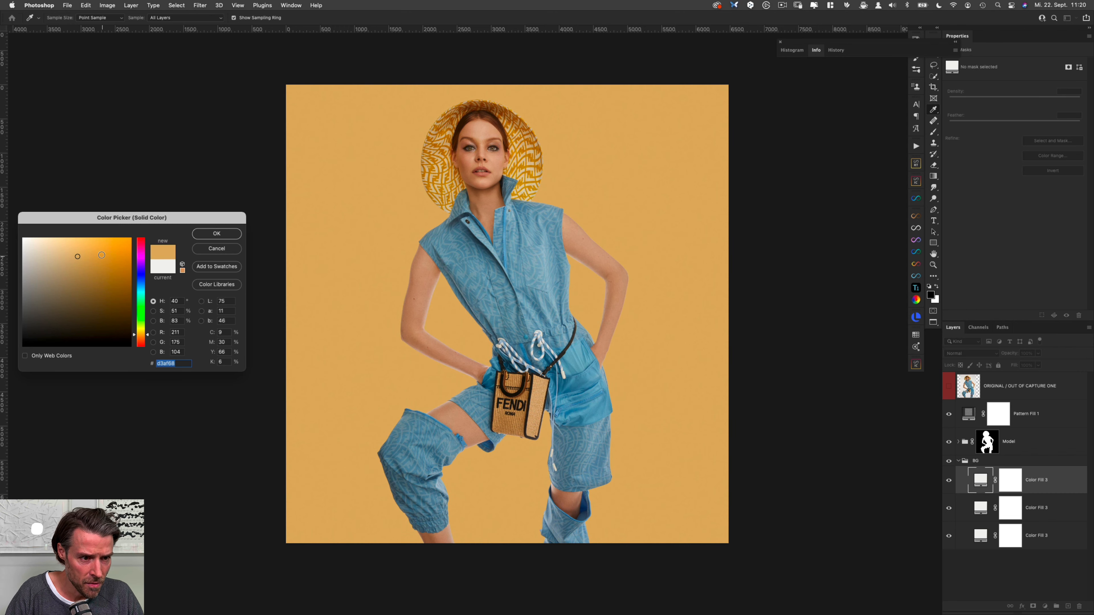
left_click(439, 145)
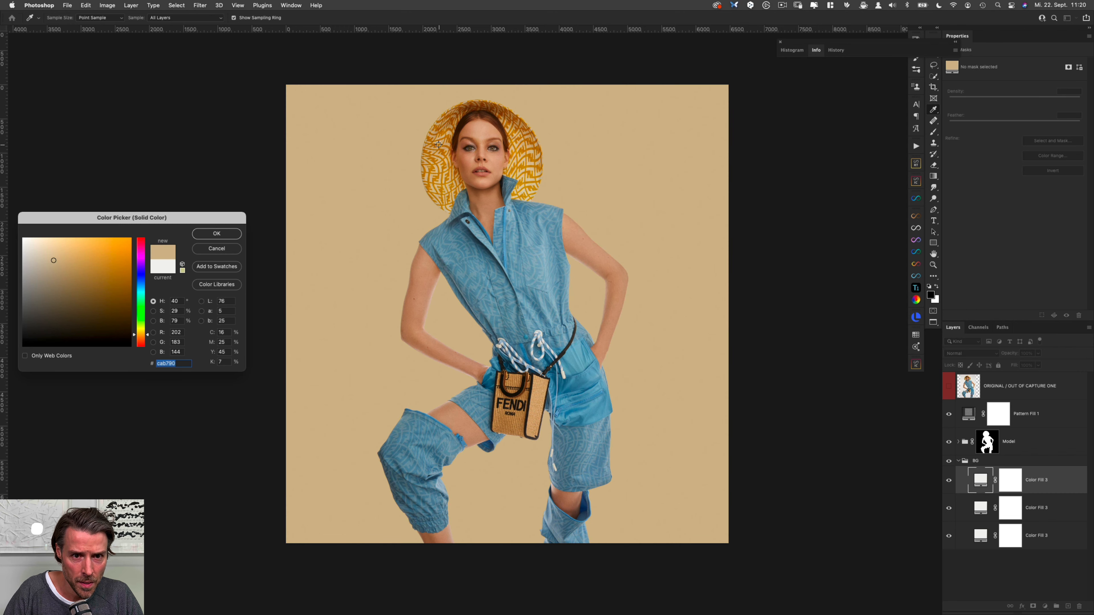
left_click(452, 242)
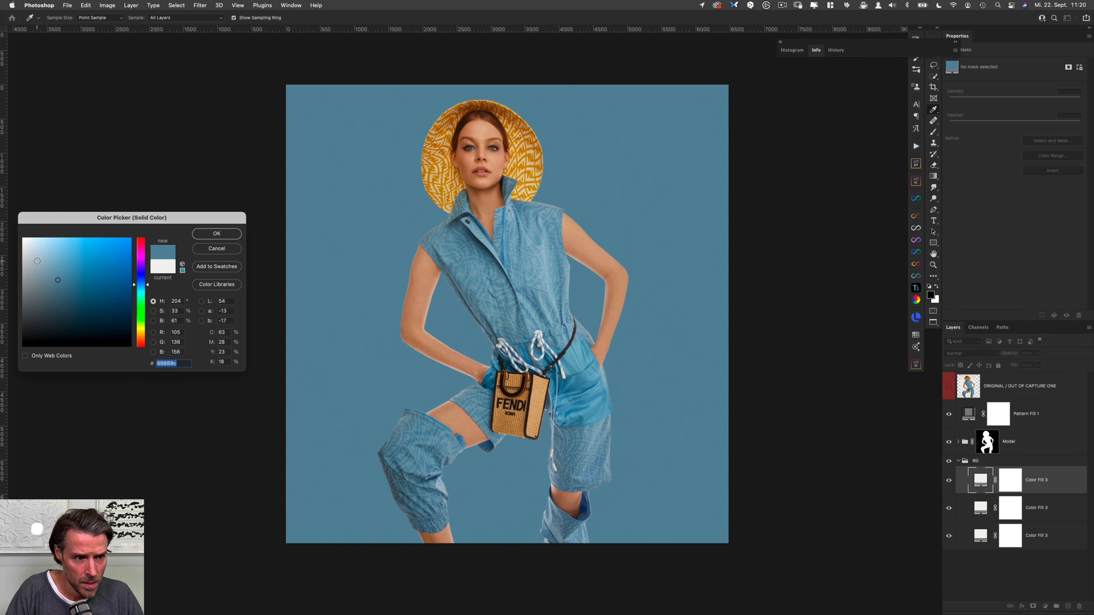
left_click(216, 234)
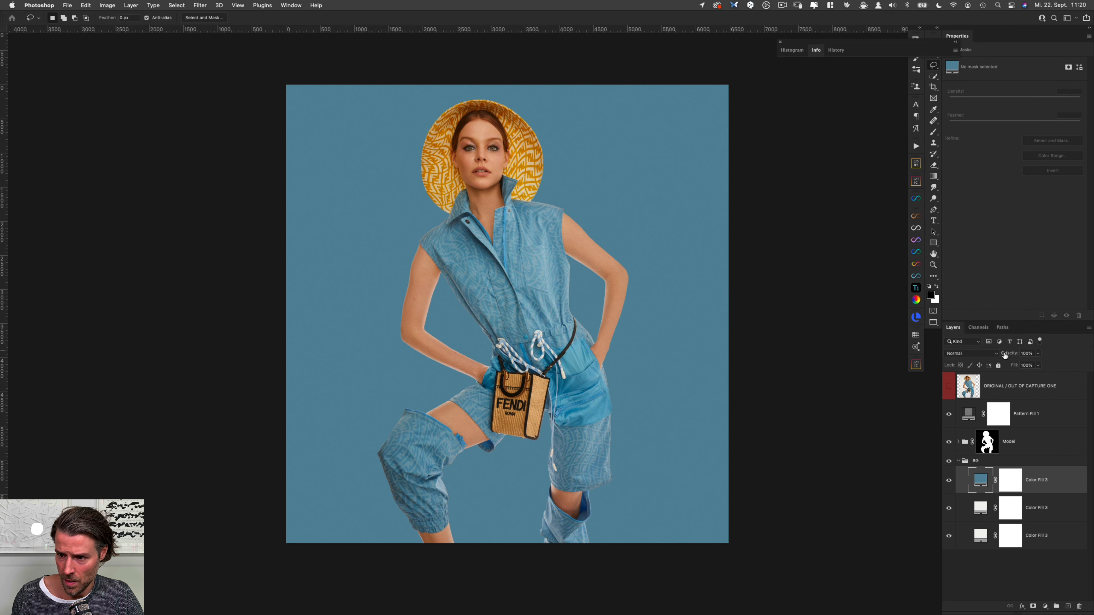
left_click_drag(1016, 356, 1012, 355)
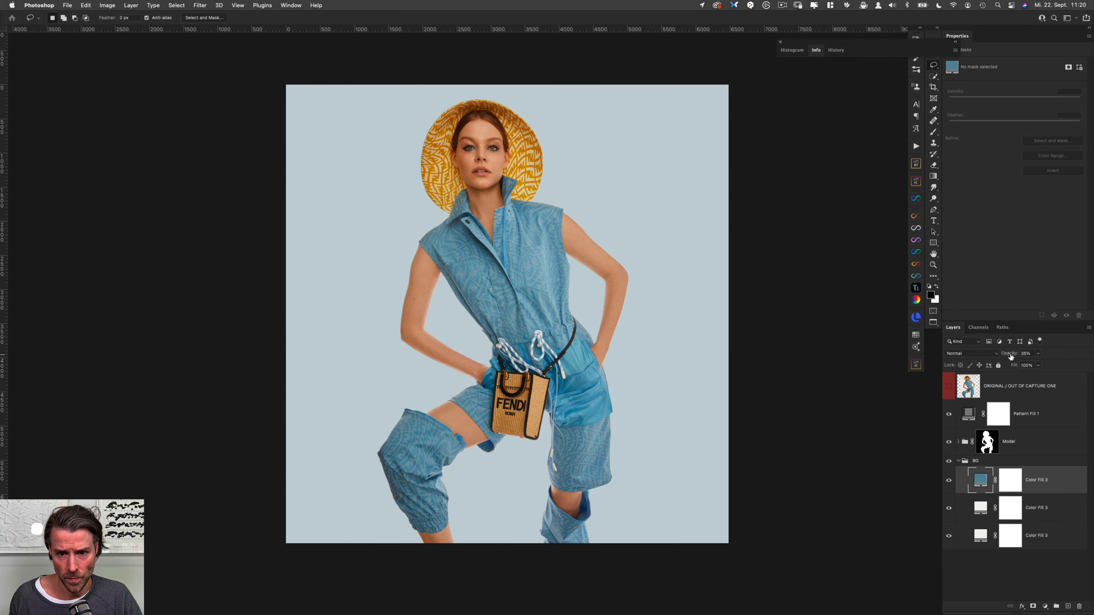
Examine the arm contours, jumpsuit fabric and full figure against the blue-tinted background.
left_click_drag(597, 264, 689, 272)
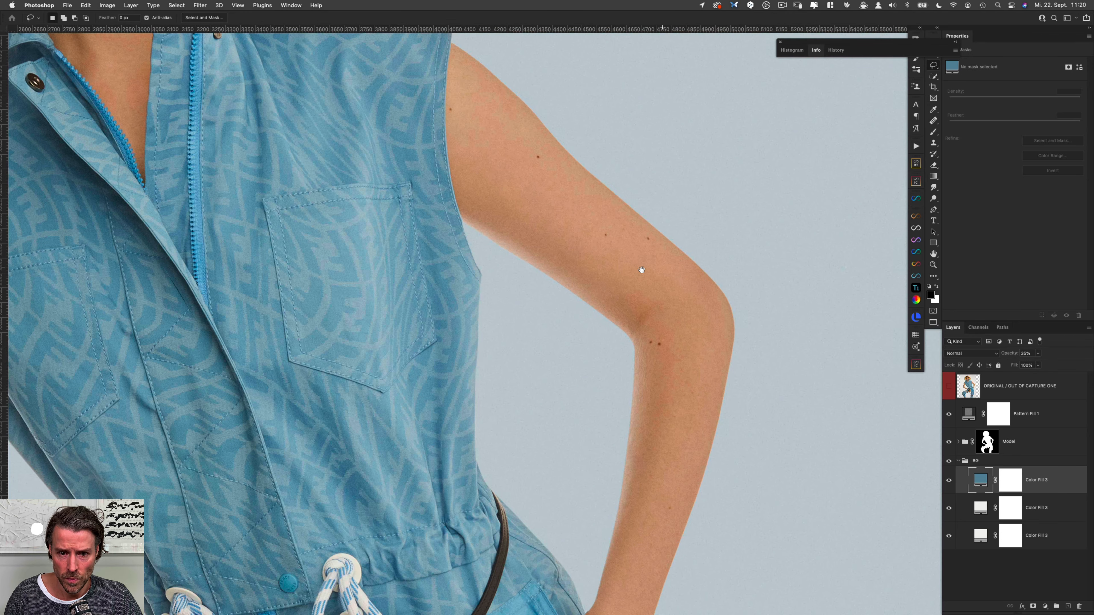
left_click_drag(574, 288, 762, 230)
left_click_drag(531, 284, 570, 269)
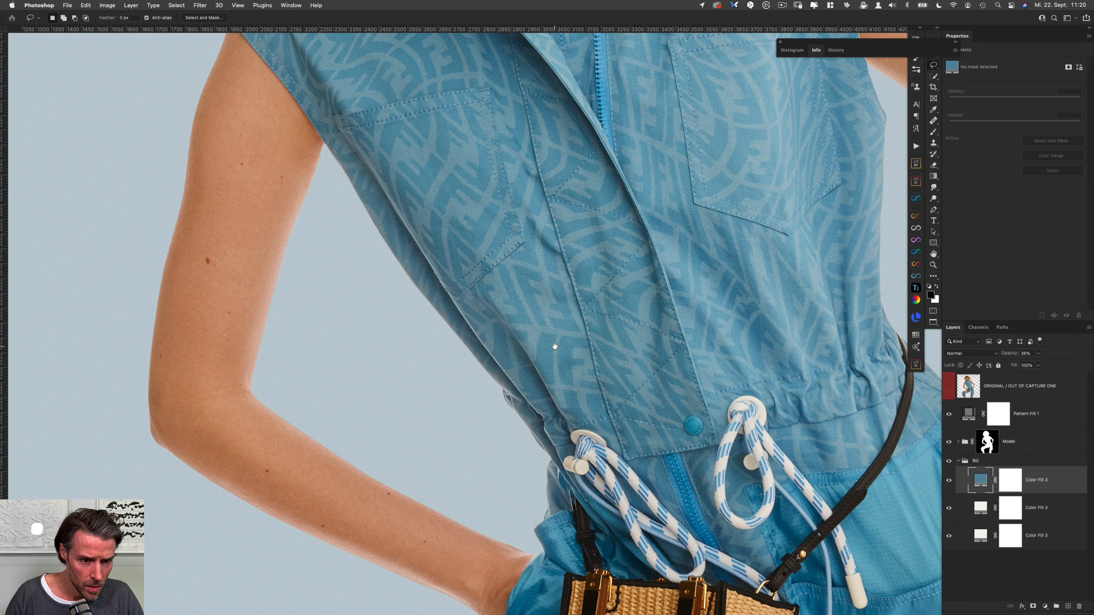
left_click_drag(555, 346, 545, 327)
left_click_drag(599, 243, 532, 407)
left_click_drag(620, 215, 589, 301)
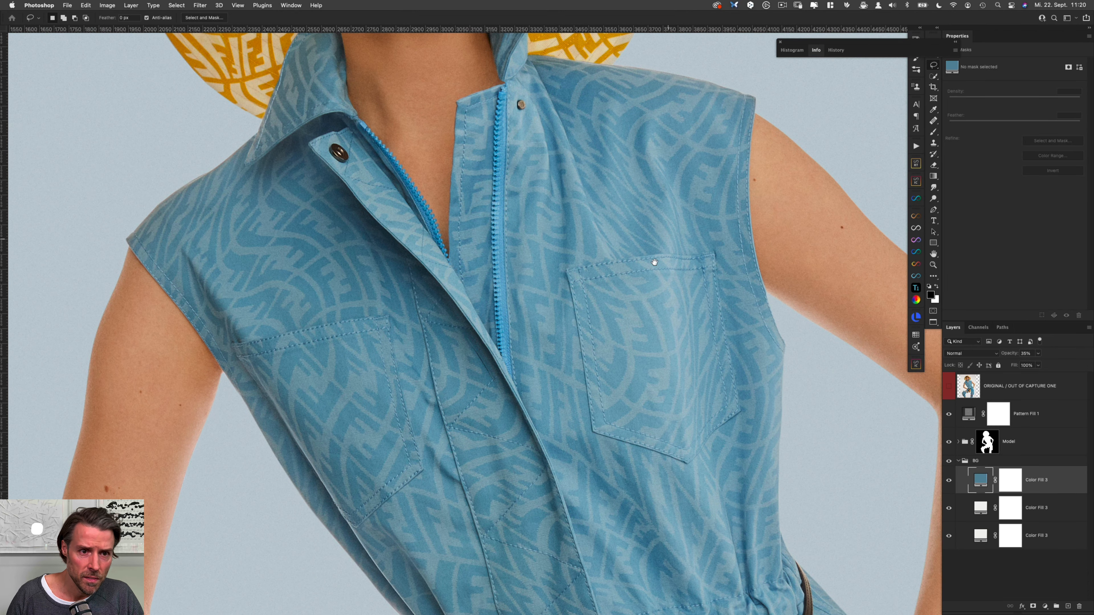
left_click_drag(654, 262, 549, 271)
scroll(621, 302, "down", 10)
left_click_drag(743, 218, 701, 327)
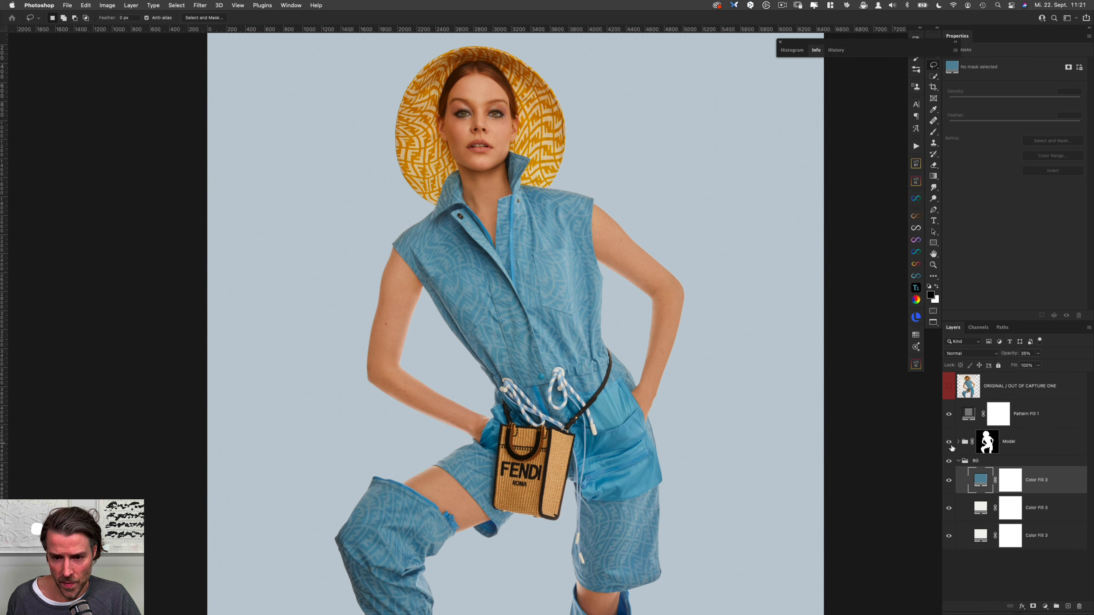
Recolor the uppermost background fill with orange #b67c00 sampled from the hat, and raise the layer's opacity for a more saturated backdrop.
double_click(980, 481)
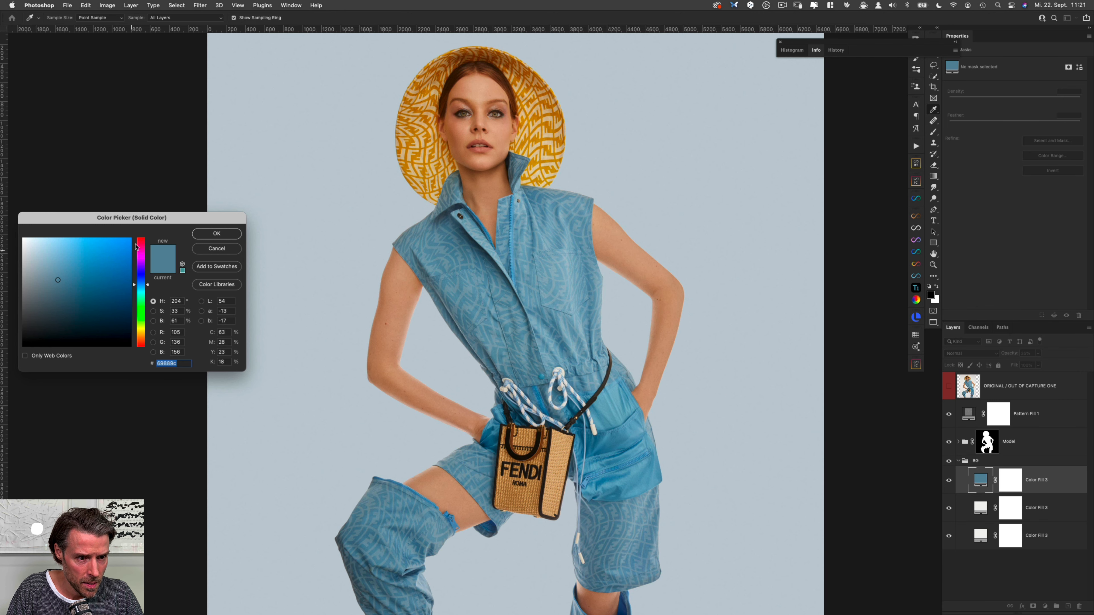
left_click(142, 336)
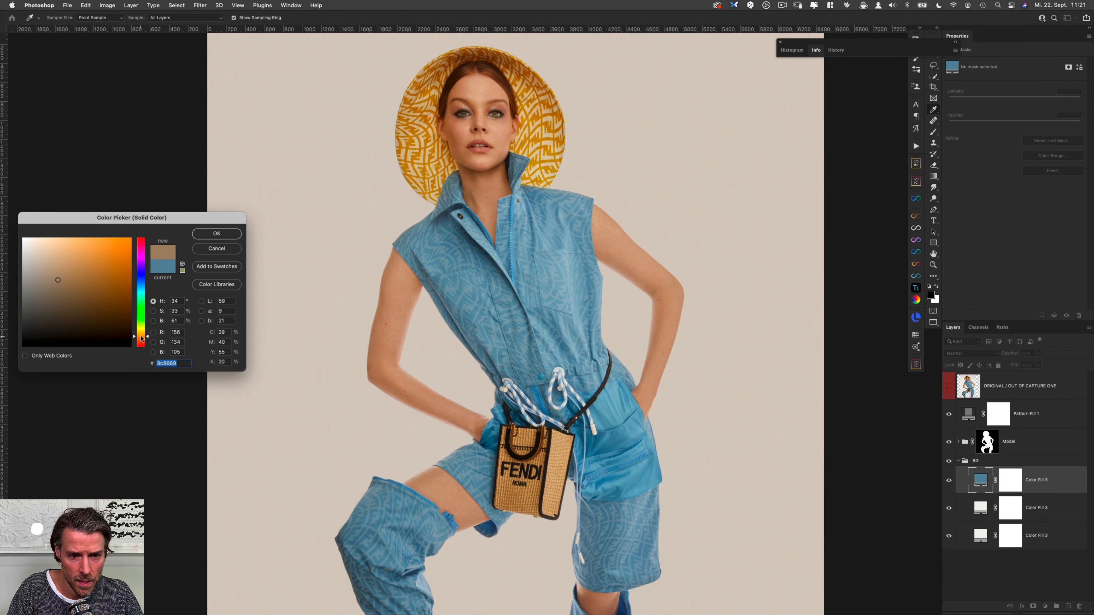
left_click_drag(141, 337, 141, 329)
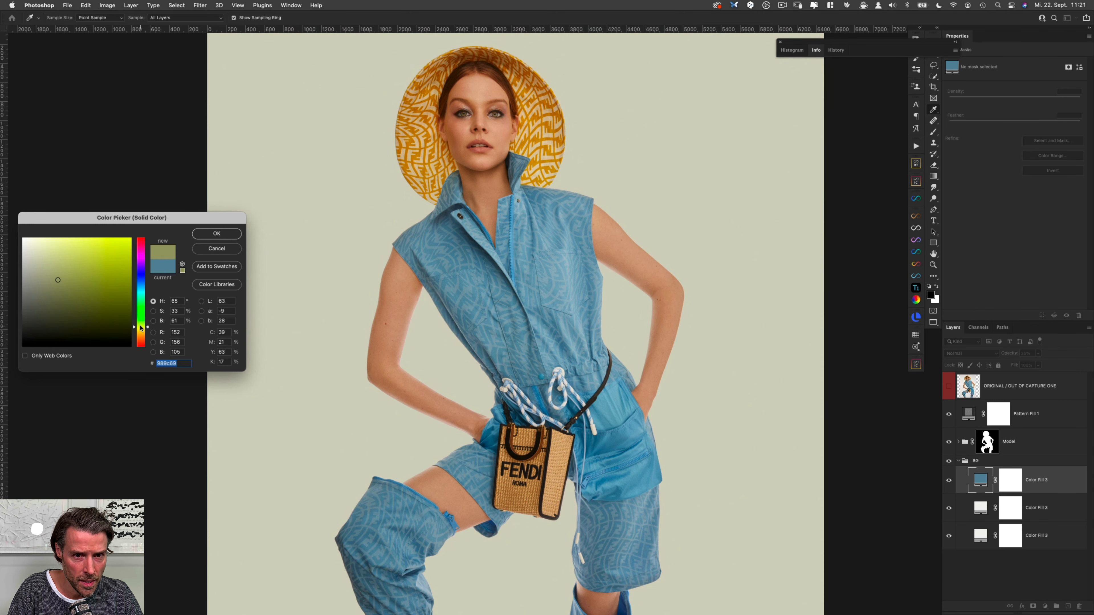
left_click(431, 102)
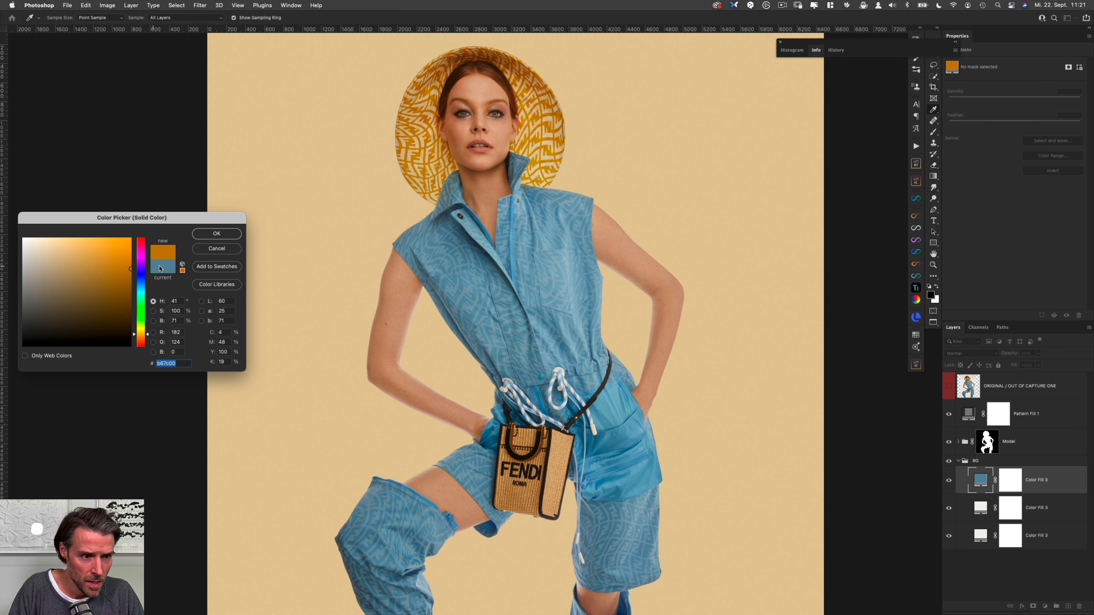
left_click(216, 233)
left_click_drag(1008, 354, 1022, 351)
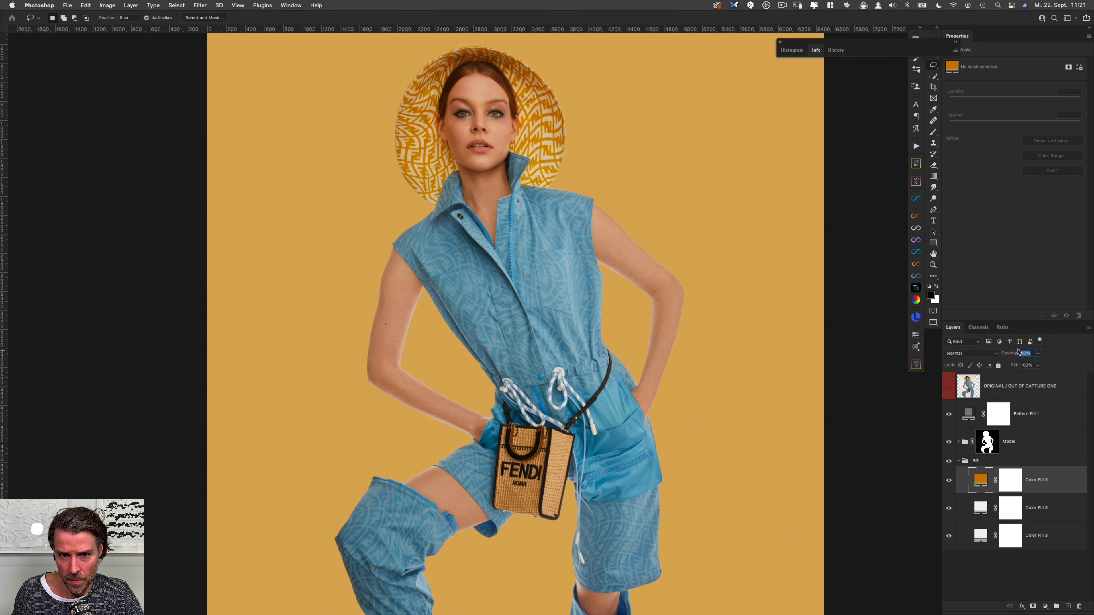
left_click_drag(1019, 351, 1020, 350)
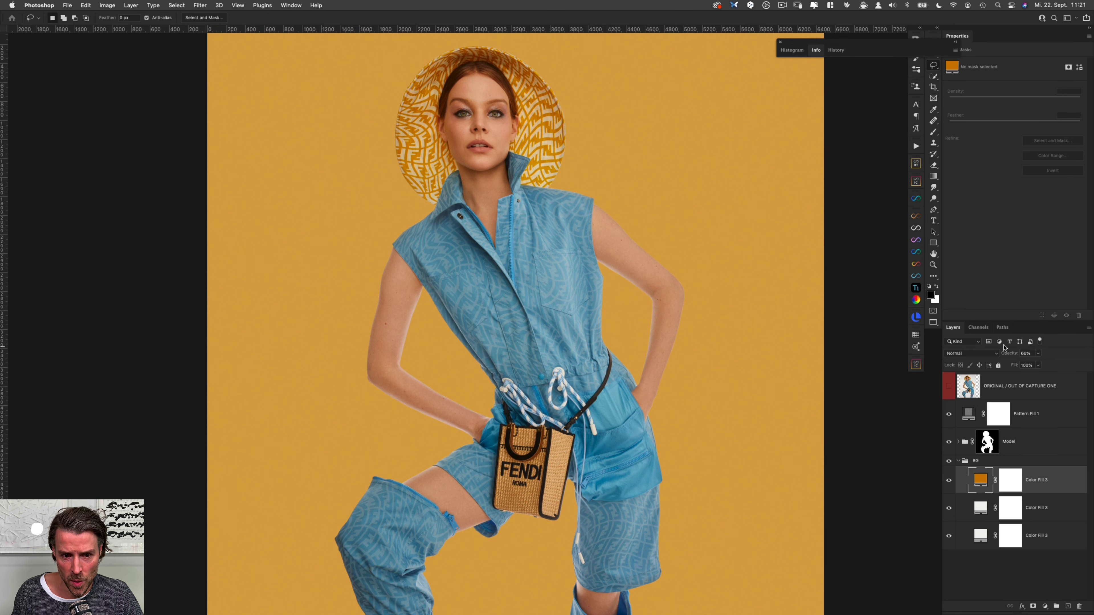
Collapse the BG group, expand the Model group and select its hat group.
left_click(959, 460)
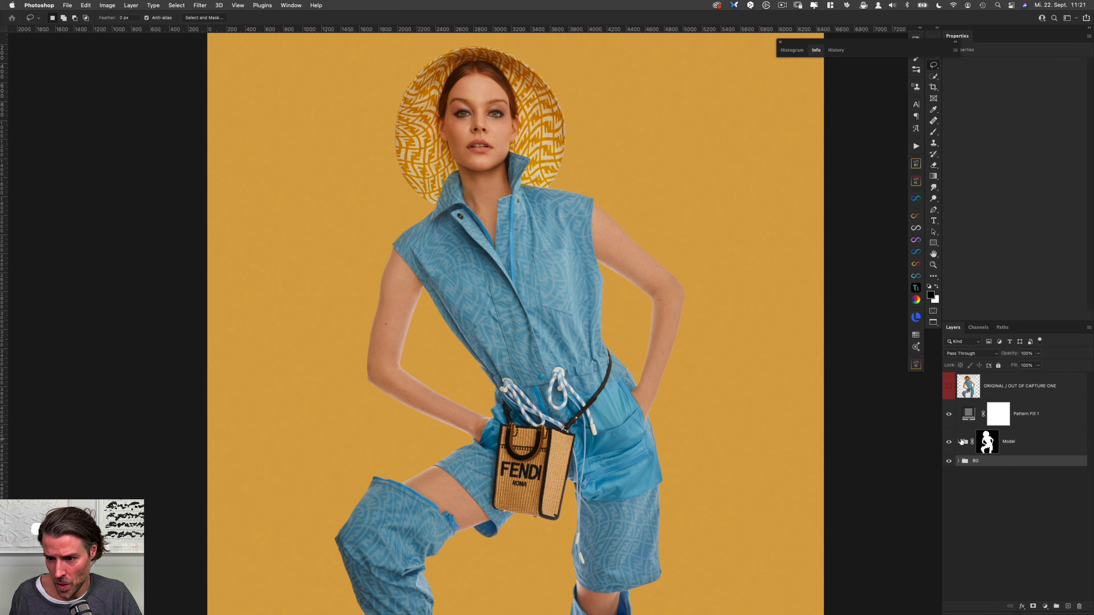
left_click(958, 441)
left_click(1045, 469)
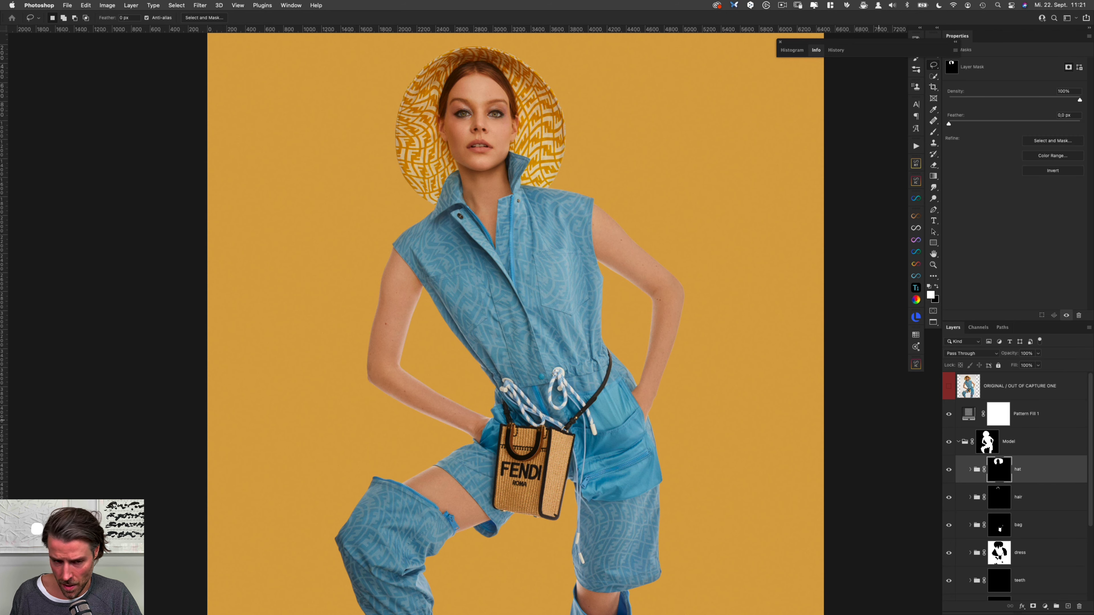
Examine the cutout edges of both arms and the jumpsuit against the orange background.
left_click_drag(590, 324, 510, 300)
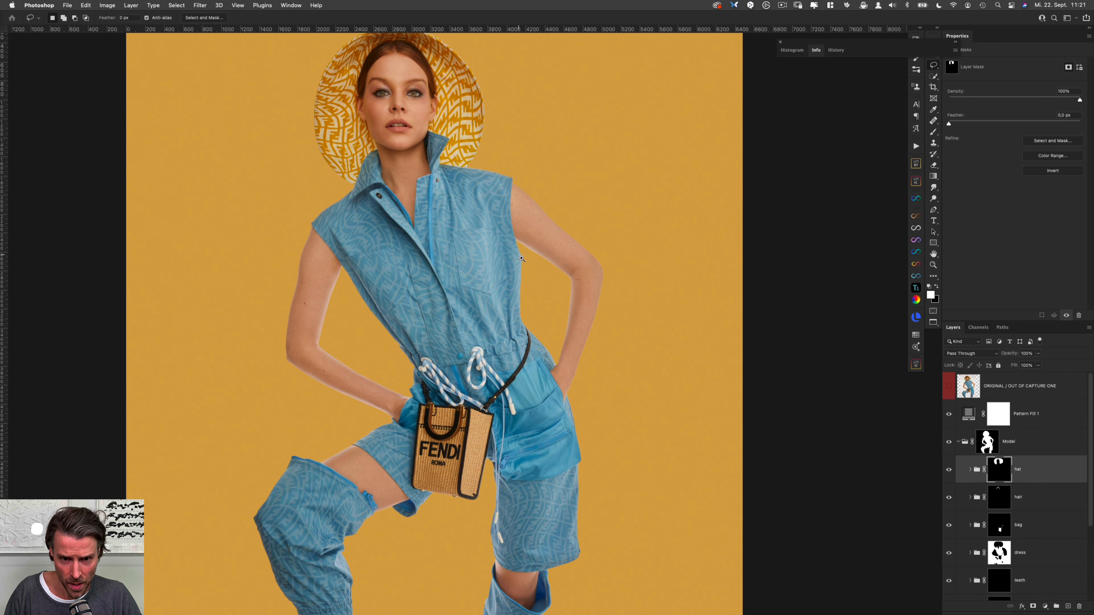
mouse_move(516, 257)
left_mouse_down()
mouse_move(576, 262)
mouse_move(552, 247)
mouse_move(521, 263)
left_mouse_up()
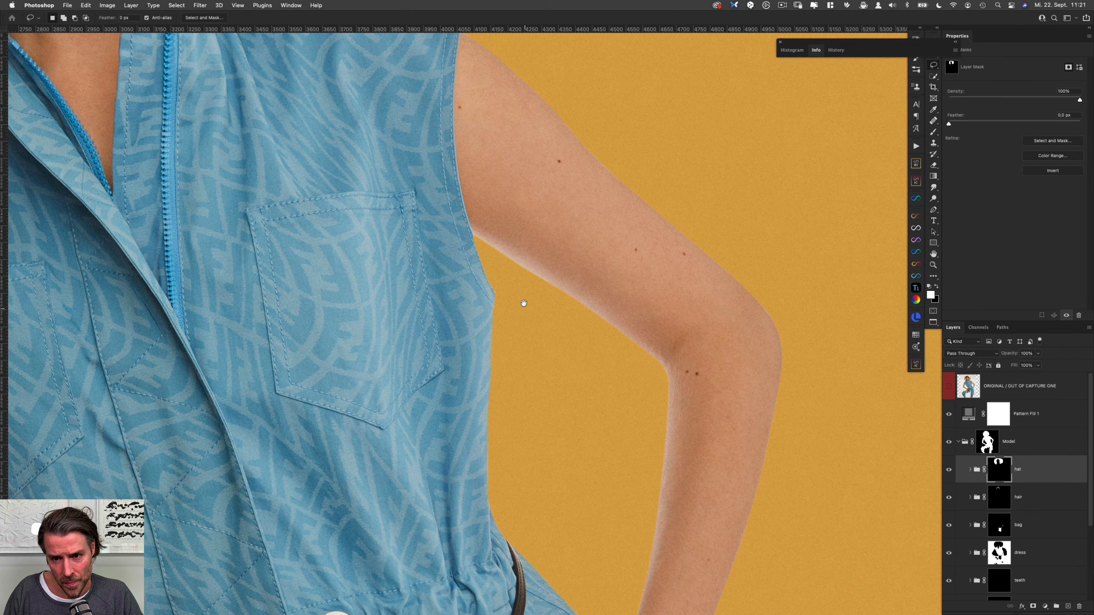
left_click_drag(524, 343, 670, 191)
left_click_drag(375, 363, 596, 205)
left_click_drag(387, 285, 424, 259)
left_click_drag(326, 469, 435, 445)
left_click_drag(401, 199, 344, 287)
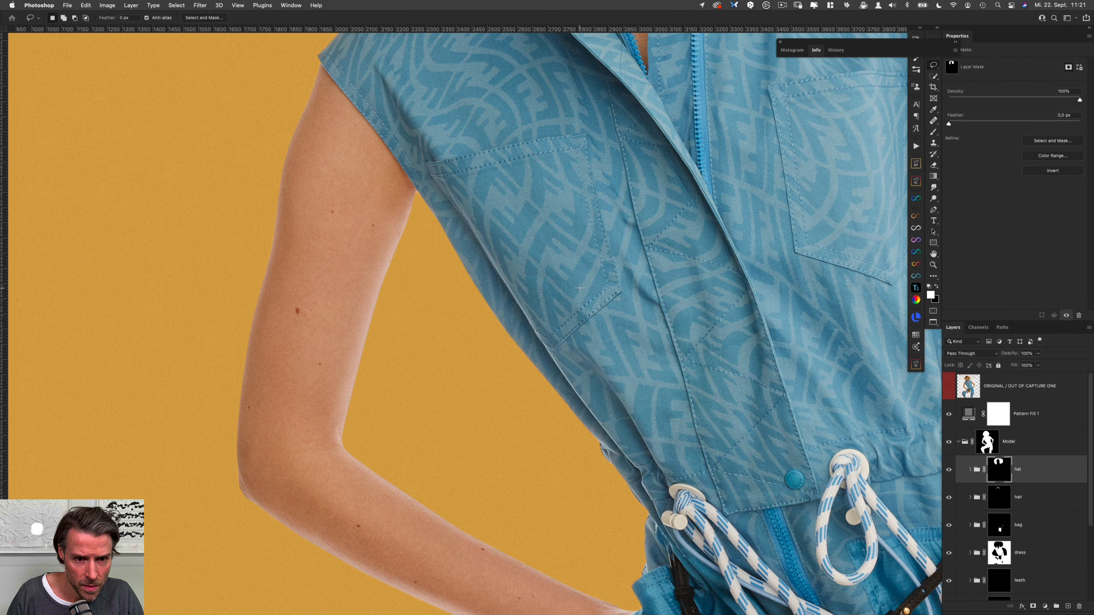
Select the Model group's mask with the Smudge tool active and examine the light rim along the bent arm from shoulder to wrist.
left_click(986, 440)
key("r")
mouse_move(275, 250)
left_mouse_down()
mouse_move(299, 249)
mouse_move(301, 231)
mouse_move(316, 236)
left_mouse_up()
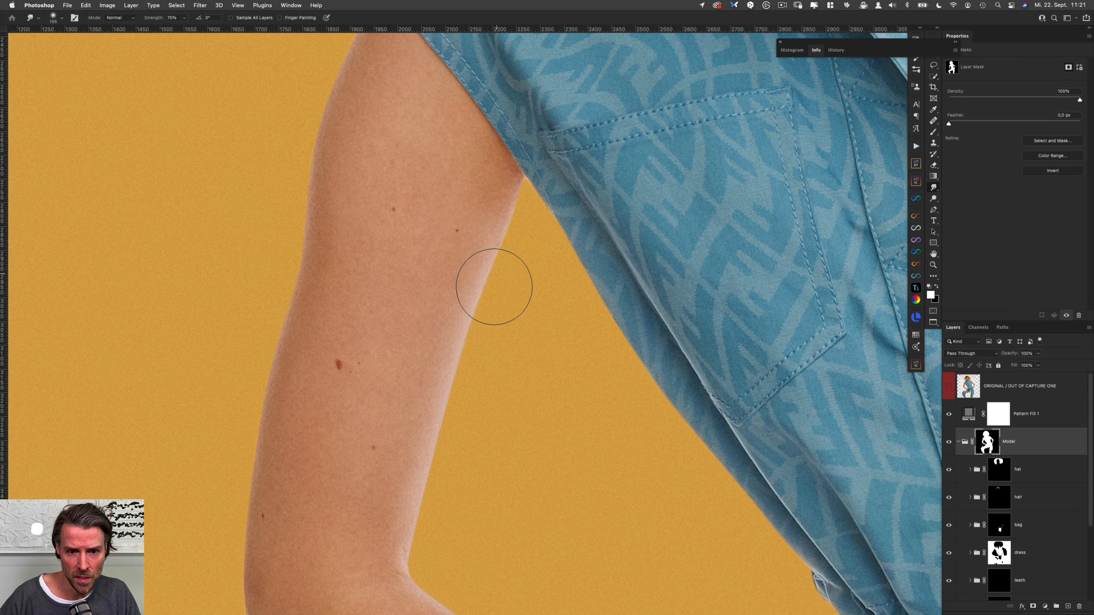
scroll(493, 286, "down", 5)
scroll(493, 286, "right", 2)
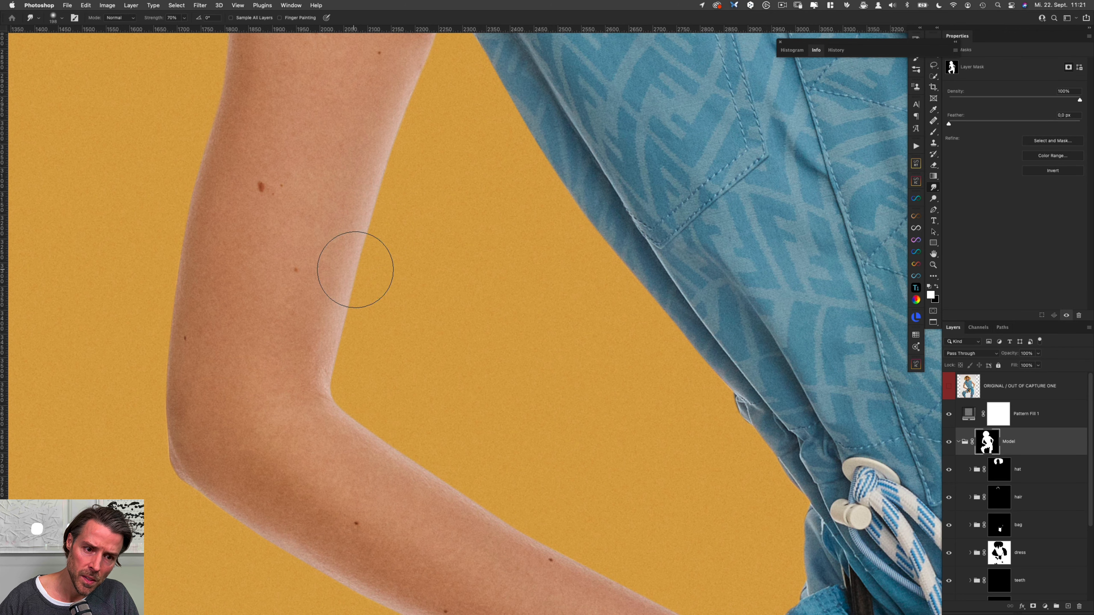
scroll(301, 459, "down", 3)
scroll(301, 459, "right", 1)
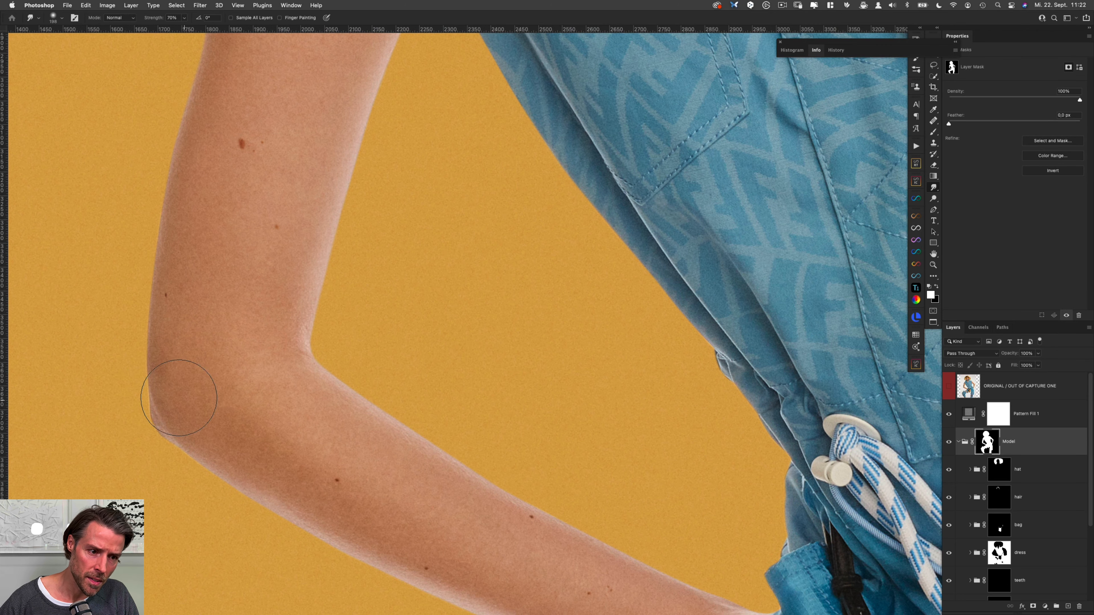
scroll(336, 364, "down", 3)
scroll(336, 364, "right", 1)
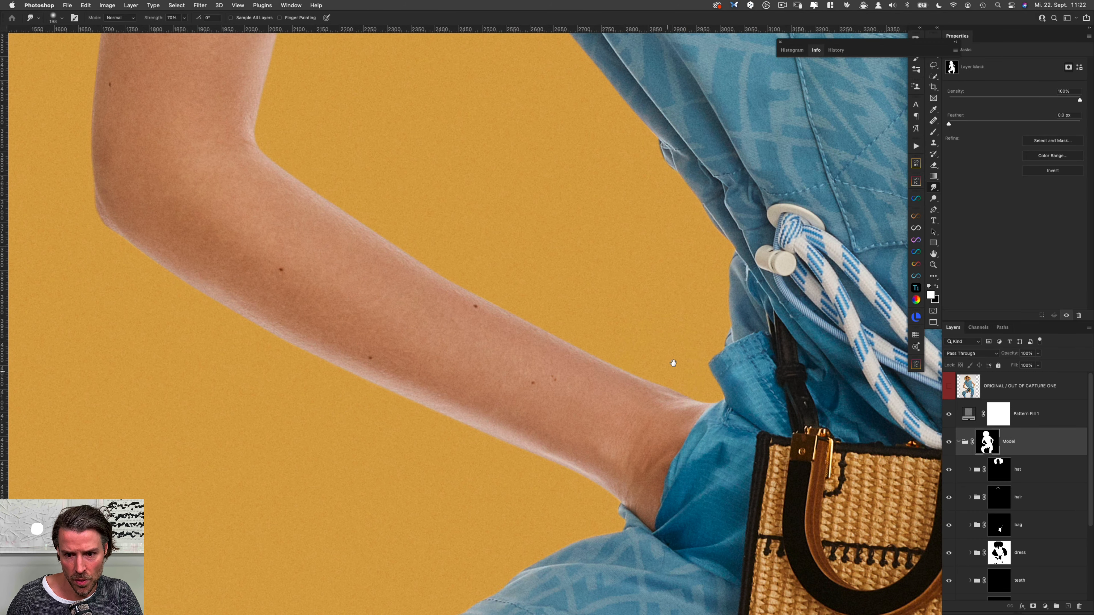
mouse_move(674, 364)
left_mouse_down()
mouse_move(646, 142)
mouse_move(557, 355)
left_mouse_up()
scroll(448, 332, "up", 5)
scroll(448, 331, "left", 2)
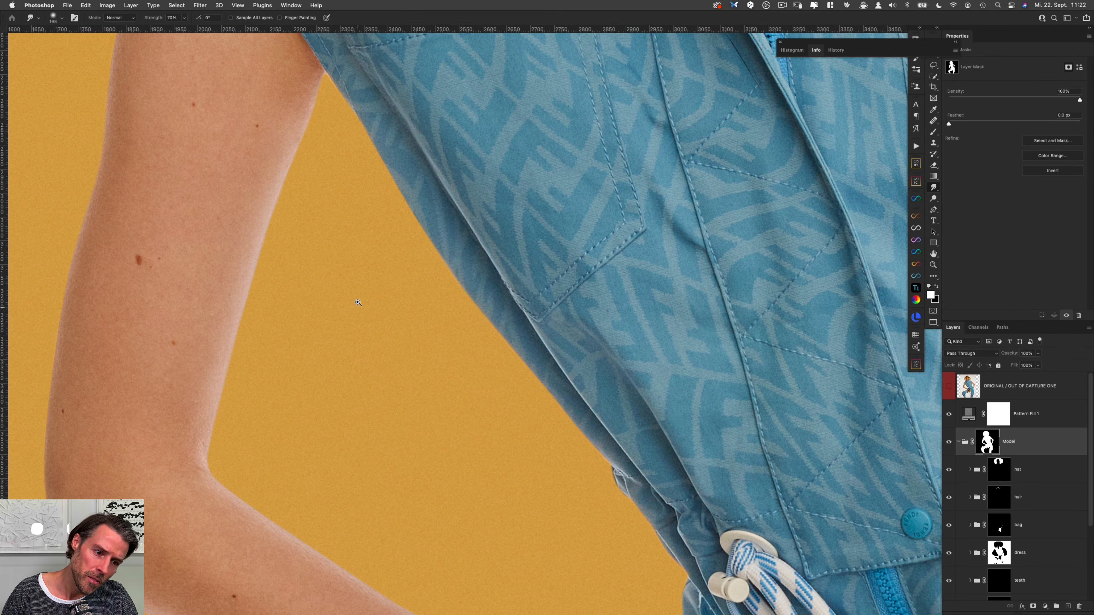
scroll(358, 300, "down", 3)
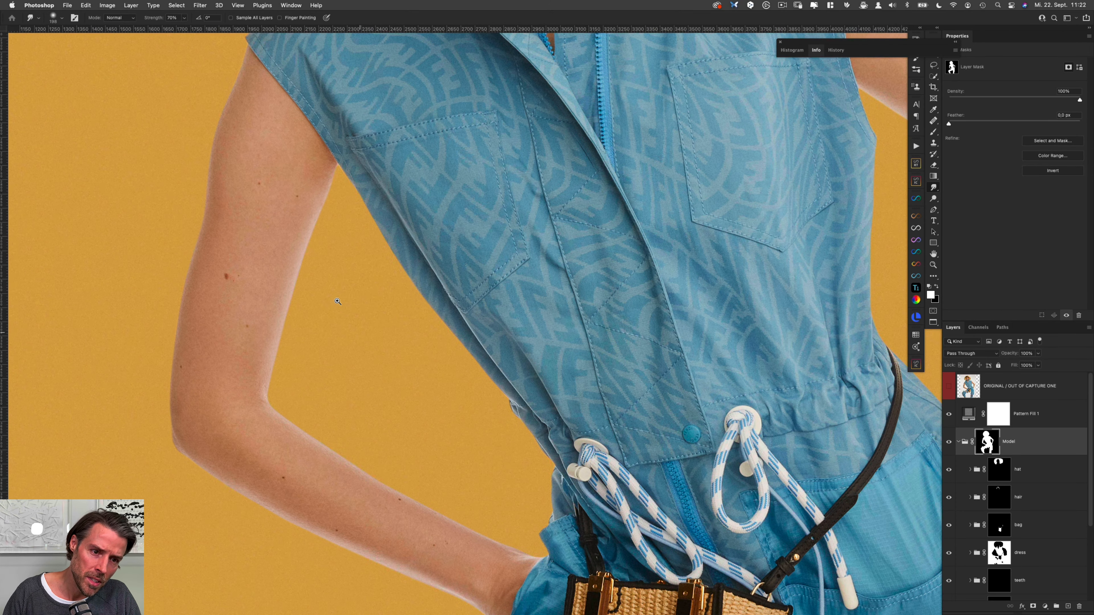
Create a new group named "outline" above the hat group inside the Model group.
left_click(1045, 473)
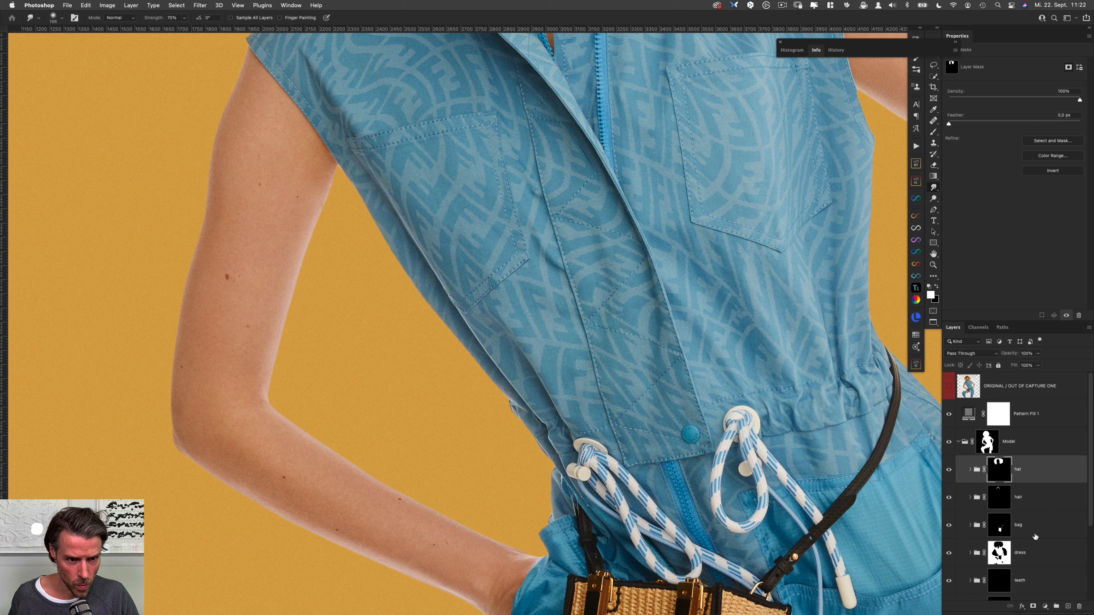
left_click(1056, 607)
double_click(993, 461)
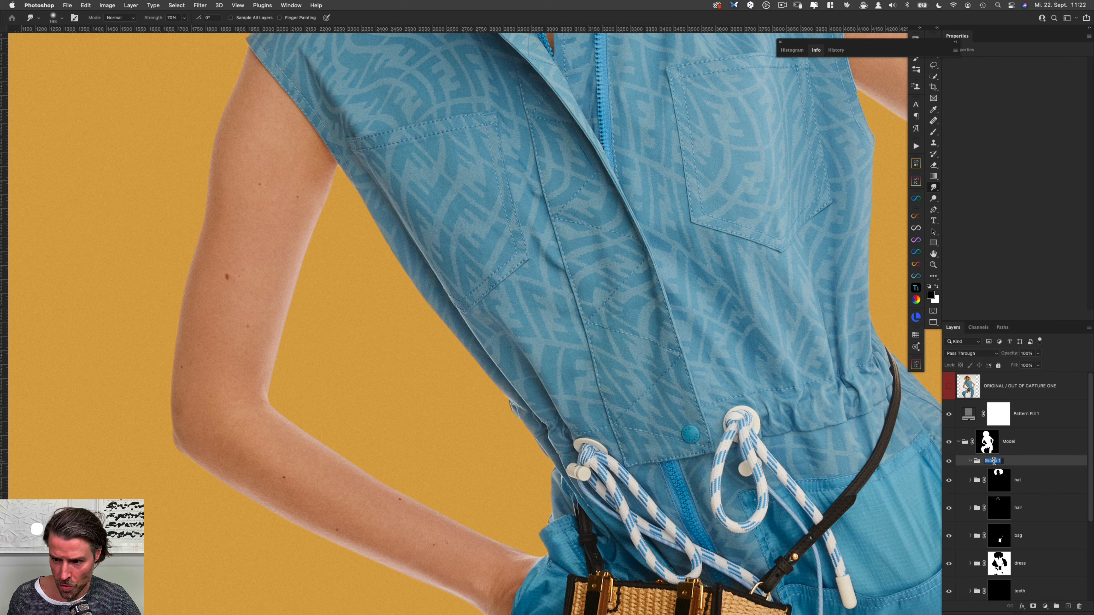
type("outline")
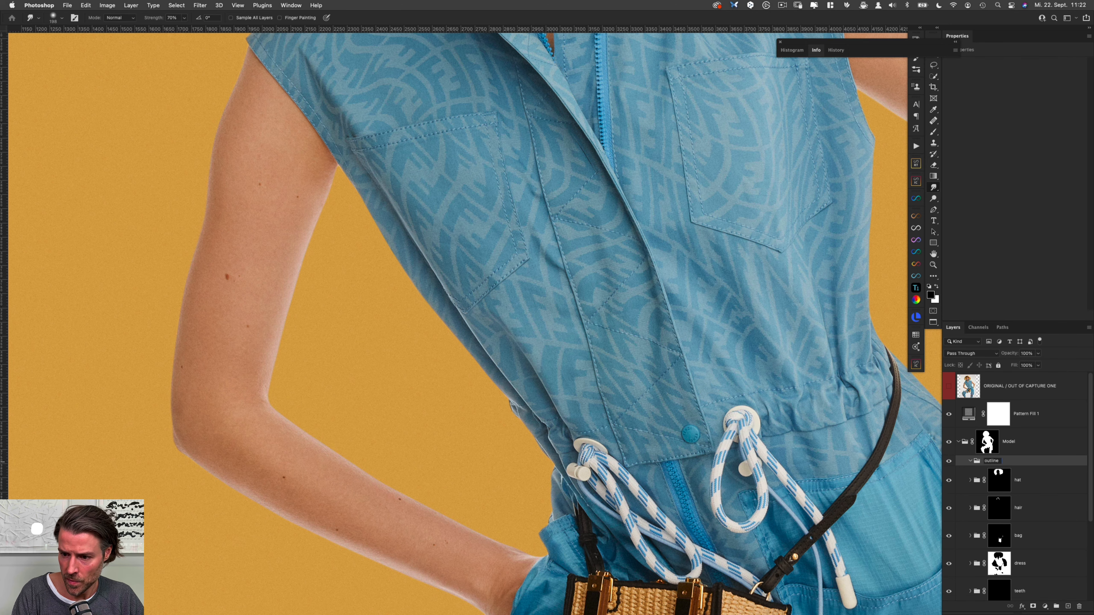
key("Return")
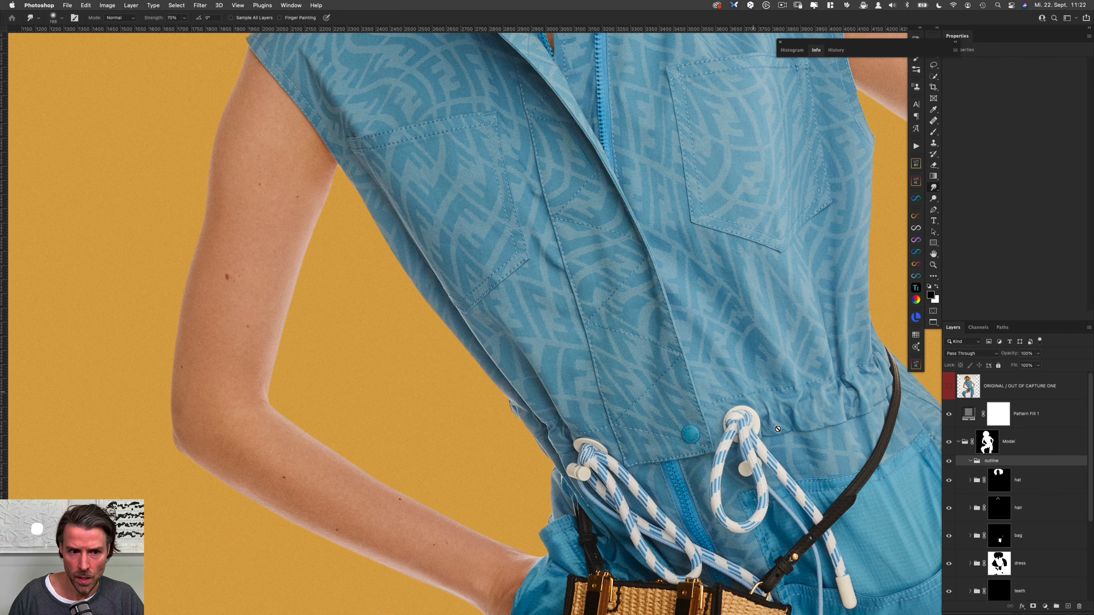
Lasso the inner rim of the bent arm from armpit to wrist and soften the selection in Quick Mask with a 20-pixel Gaussian Blur.
key("l")
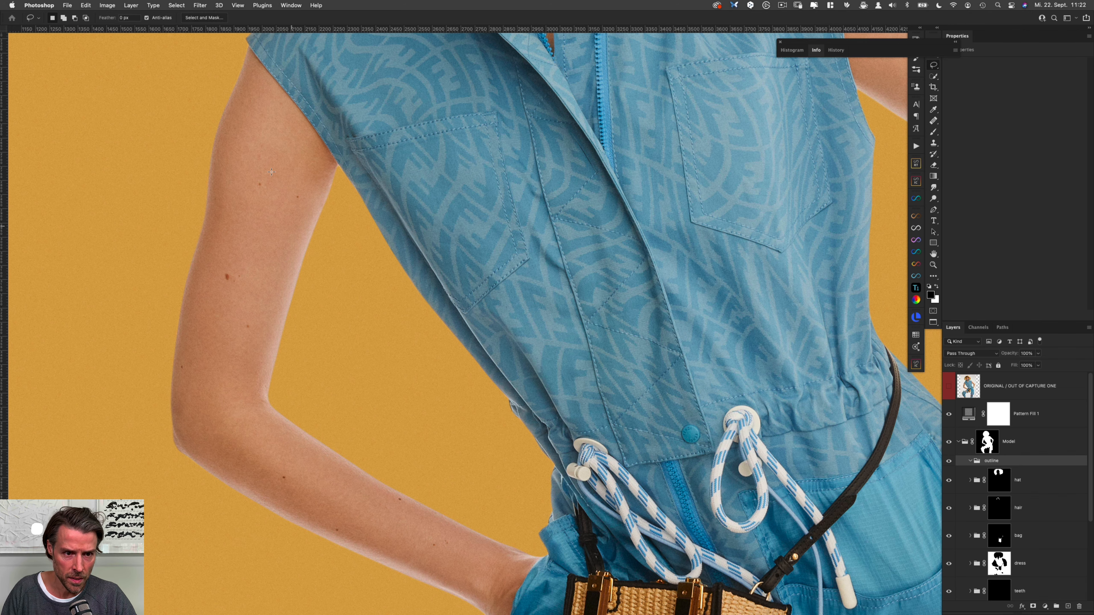
mouse_move(324, 172)
left_mouse_down()
mouse_move(260, 329)
mouse_move(262, 412)
mouse_move(333, 470)
mouse_move(525, 562)
mouse_move(544, 549)
mouse_move(343, 390)
mouse_move(330, 246)
mouse_move(342, 172)
left_mouse_up()
key("alt+BackSpace")
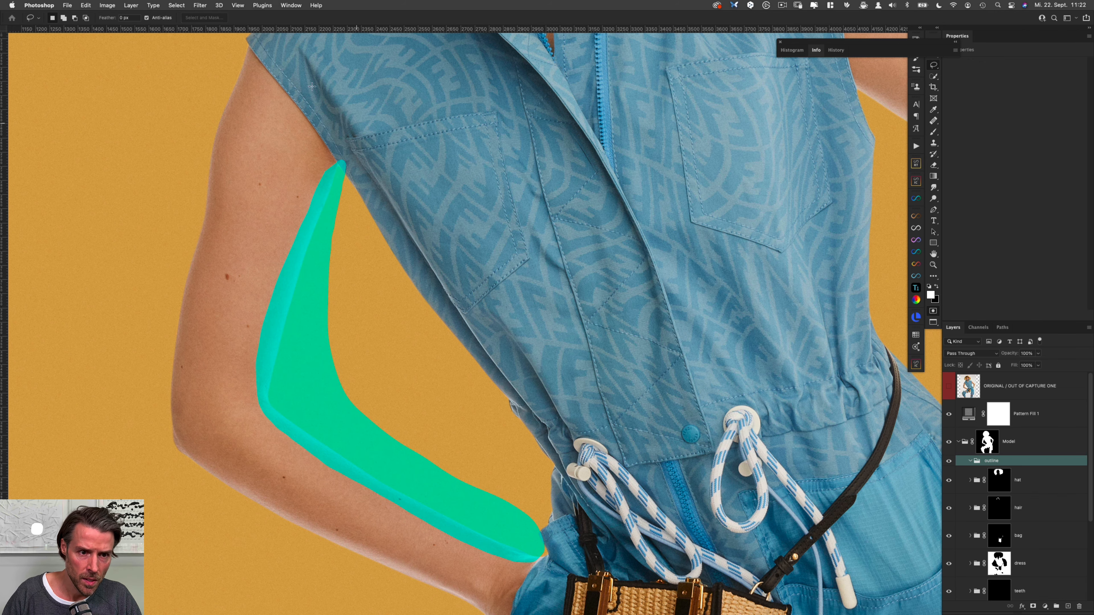
left_click(205, 7)
mouse_move(293, 115)
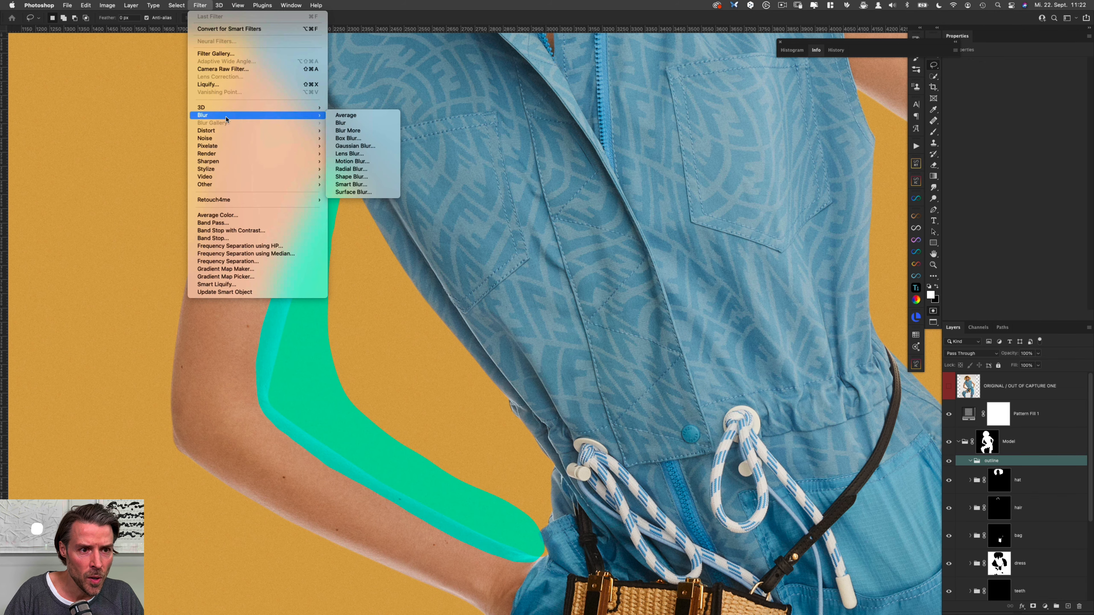
left_click(355, 146)
type("20")
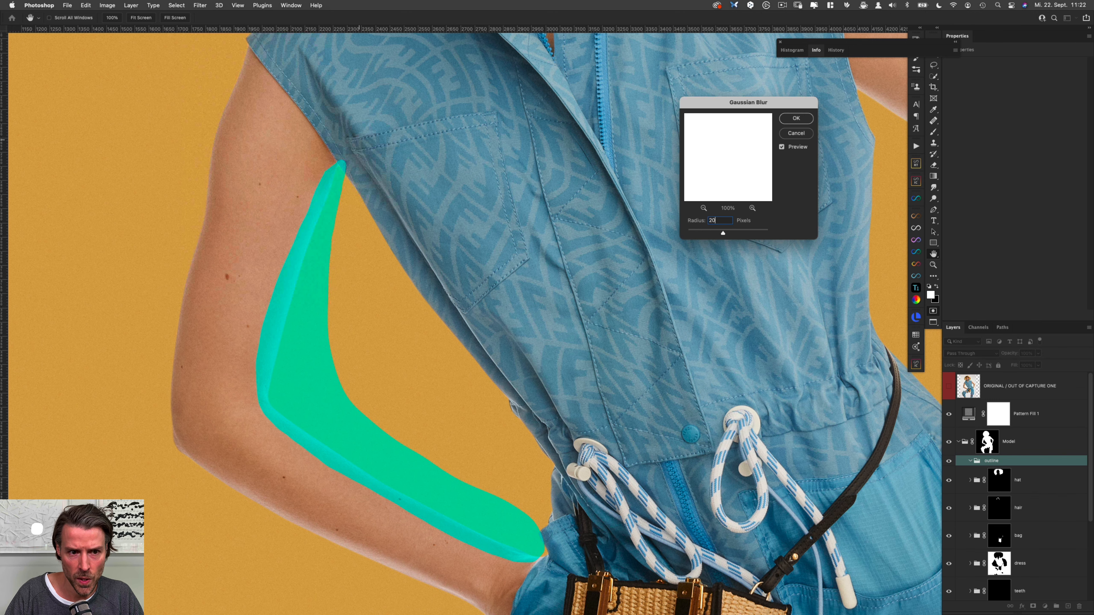
key("Return")
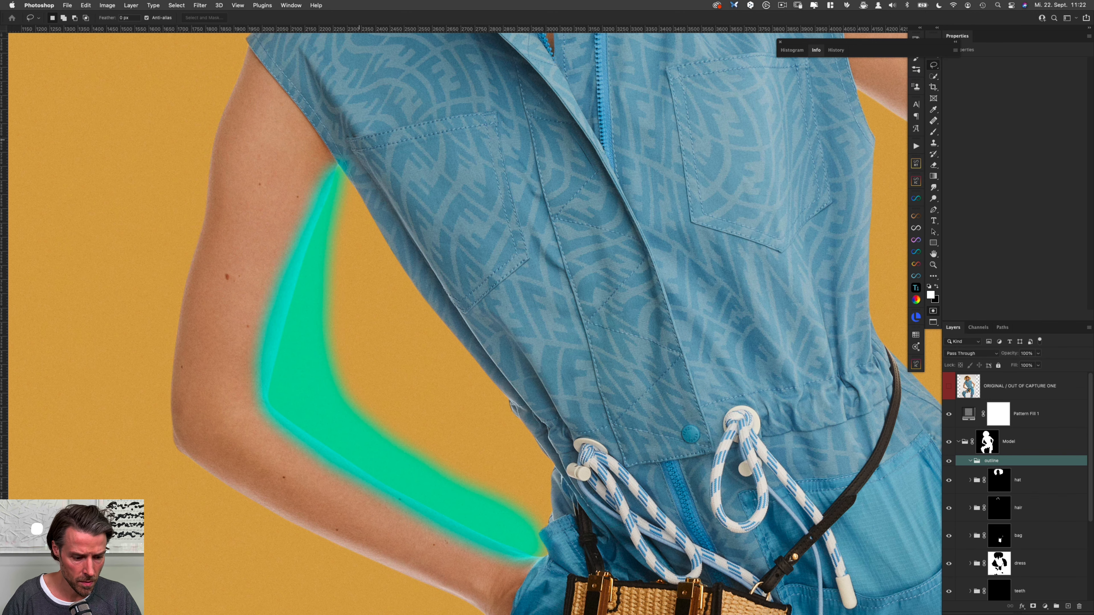
key("q")
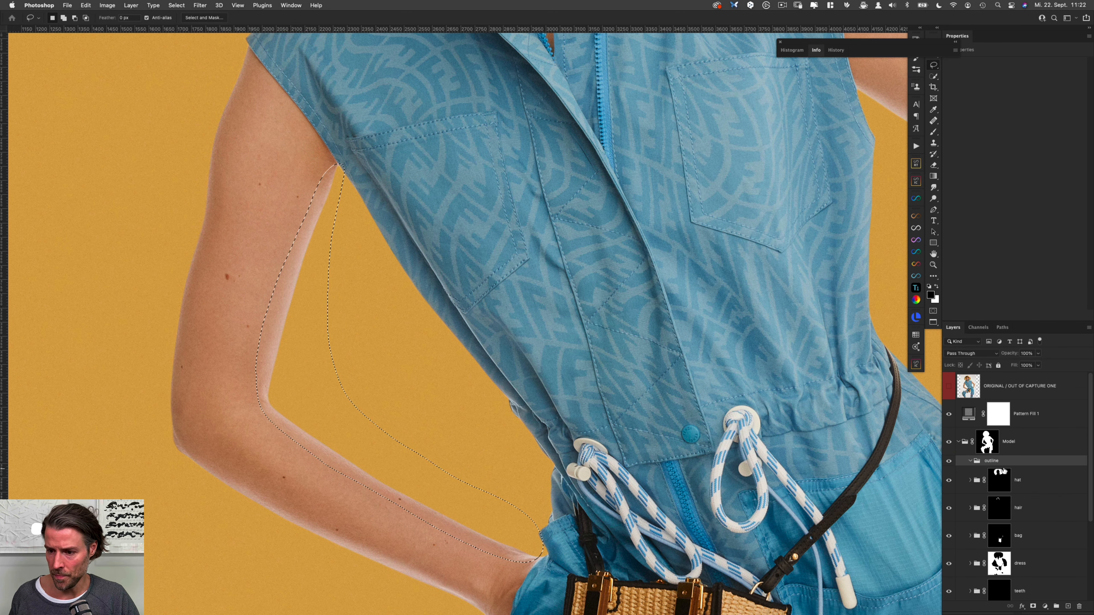
Add a Curves adjustment masked to the arm selection, lowering the white point output to 239 in green and 234 in blue.
left_click(1046, 606)
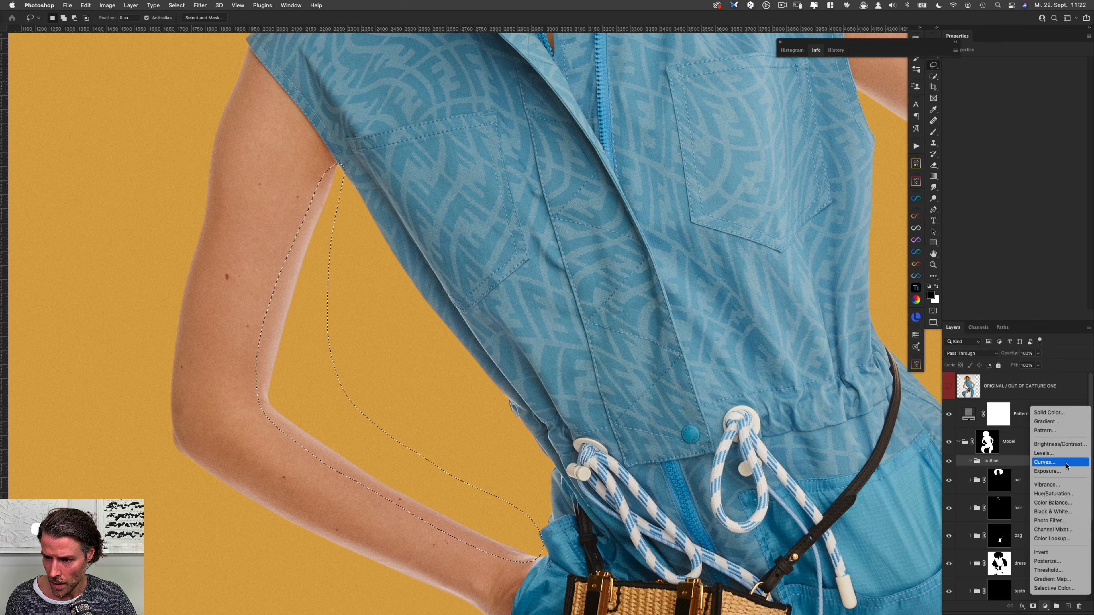
left_click(1055, 462)
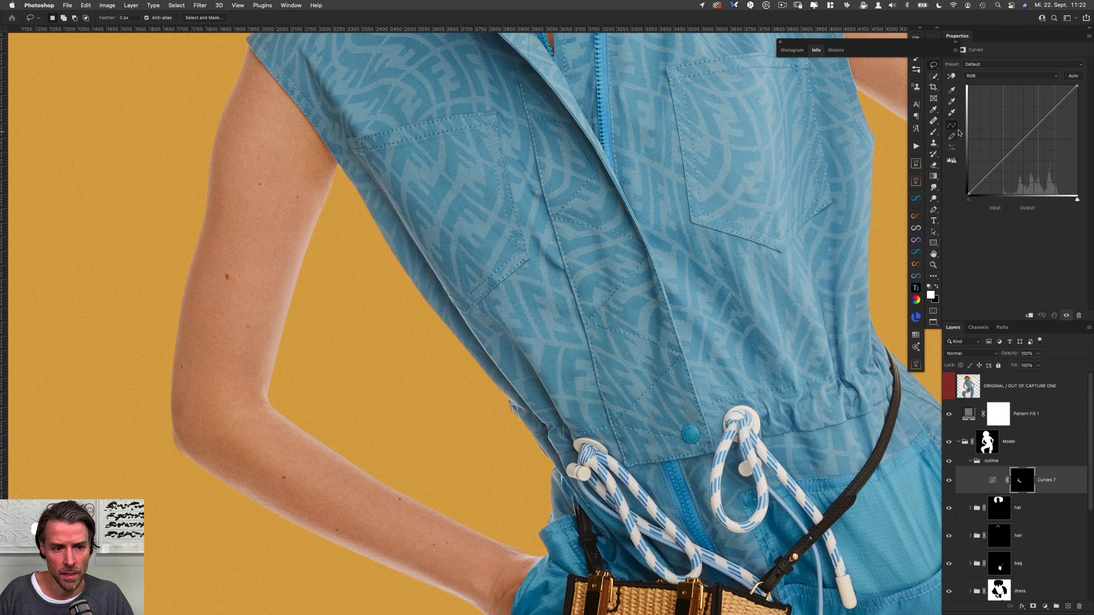
left_click(1007, 78)
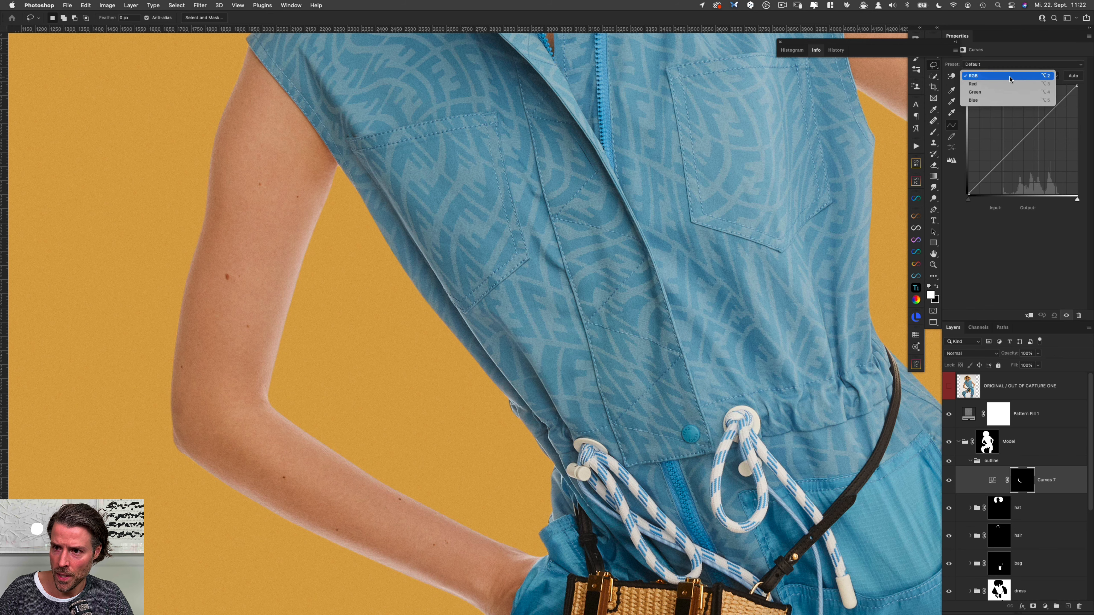
left_click(1009, 92)
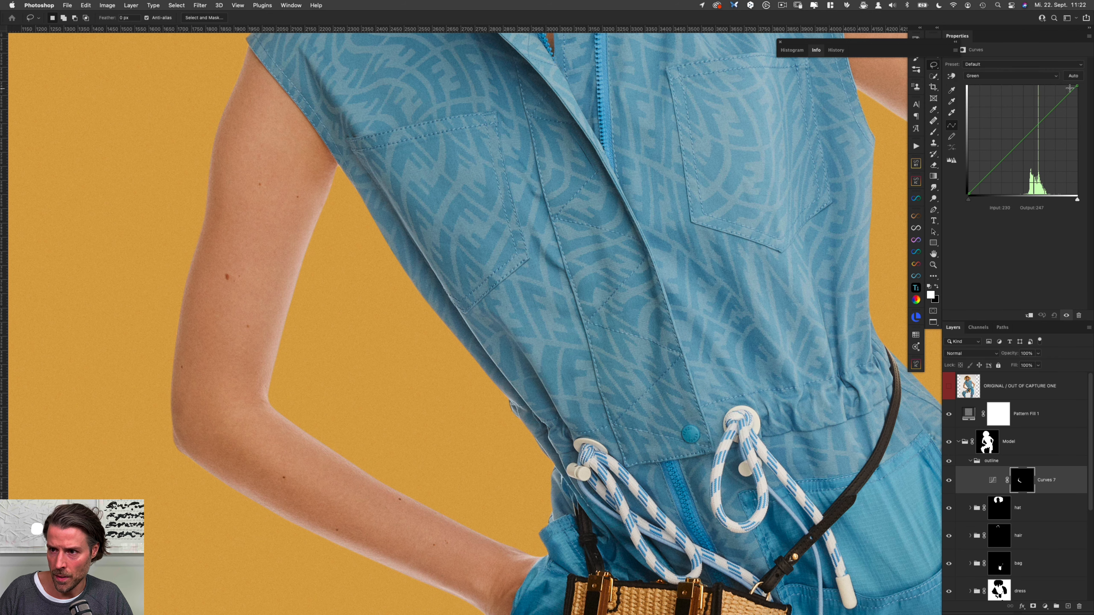
left_click_drag(1077, 90, 1077, 93)
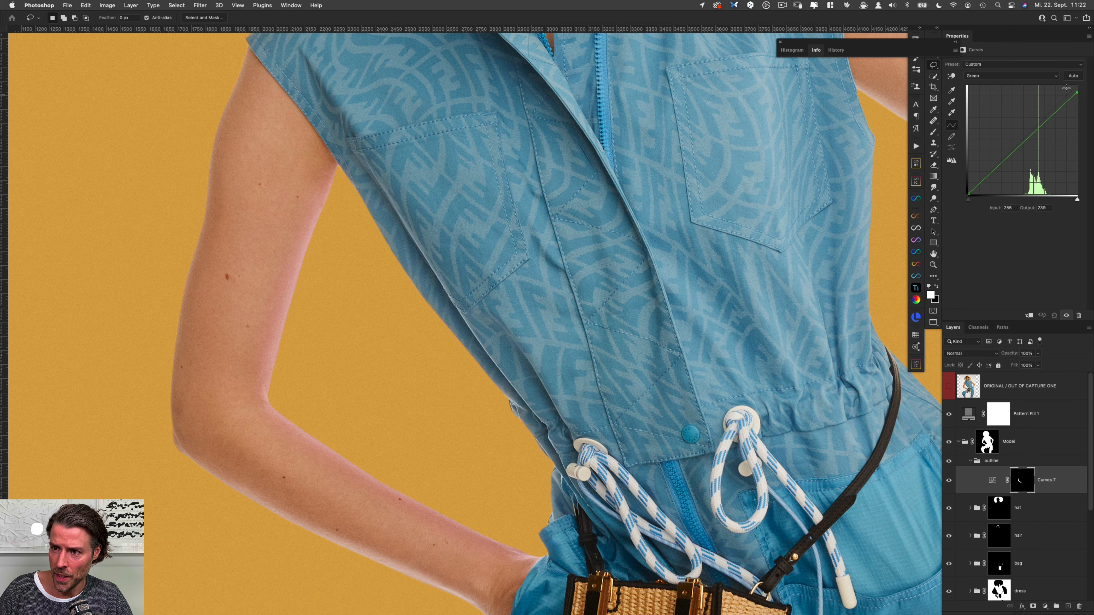
left_click(1027, 78)
left_click(1029, 84)
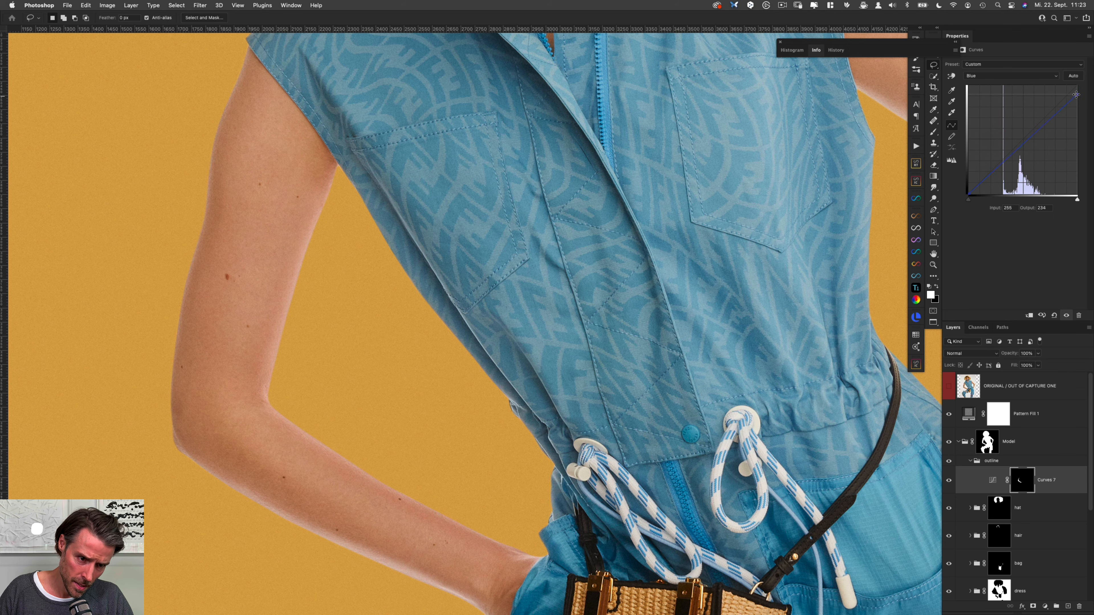
Set the green channel's white point output to 253 and compare the arm edge with the Curves adjustment off and on.
left_click(1038, 76)
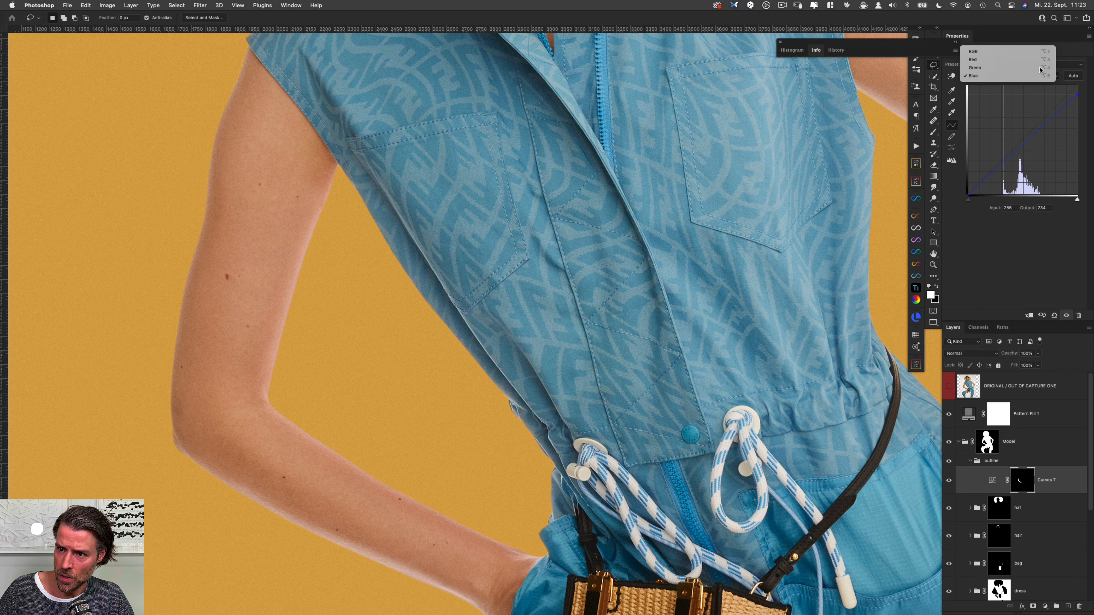
left_click(1036, 69)
left_click_drag(1081, 88, 1077, 84)
key("super+comma")
key("super+comma")
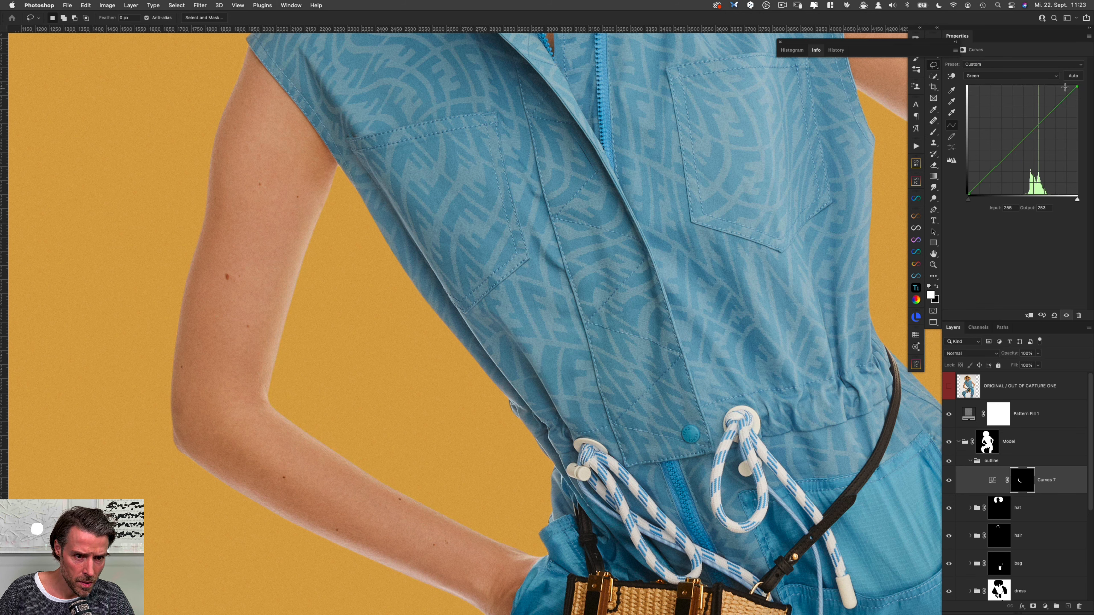
Darken the RGB curve by setting its white point output to 245 and a midpoint at input 133 to 114.
left_click(1035, 78)
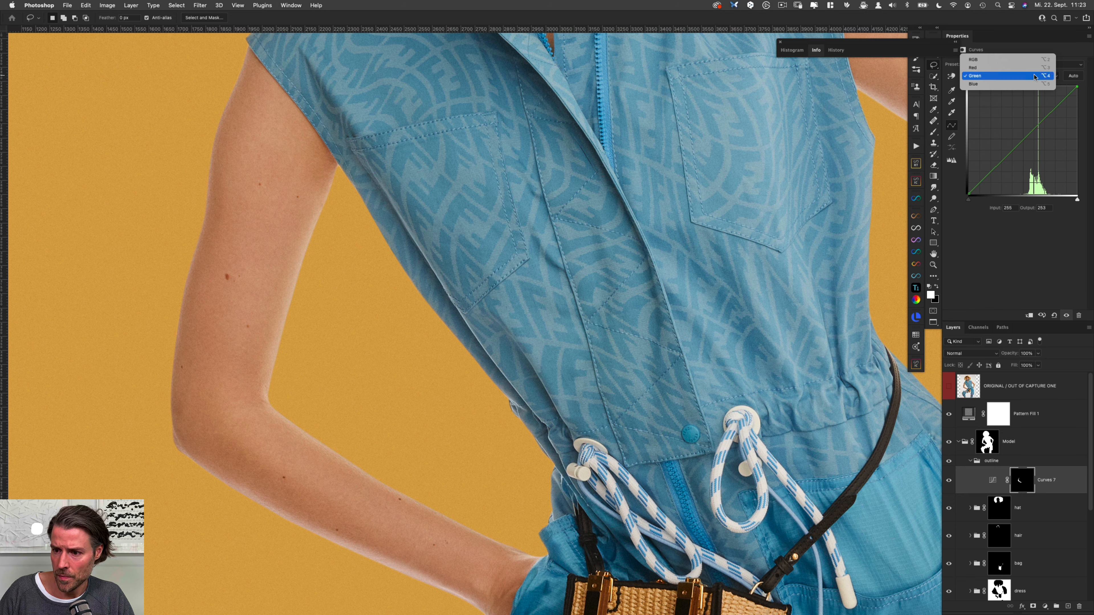
left_click(1034, 60)
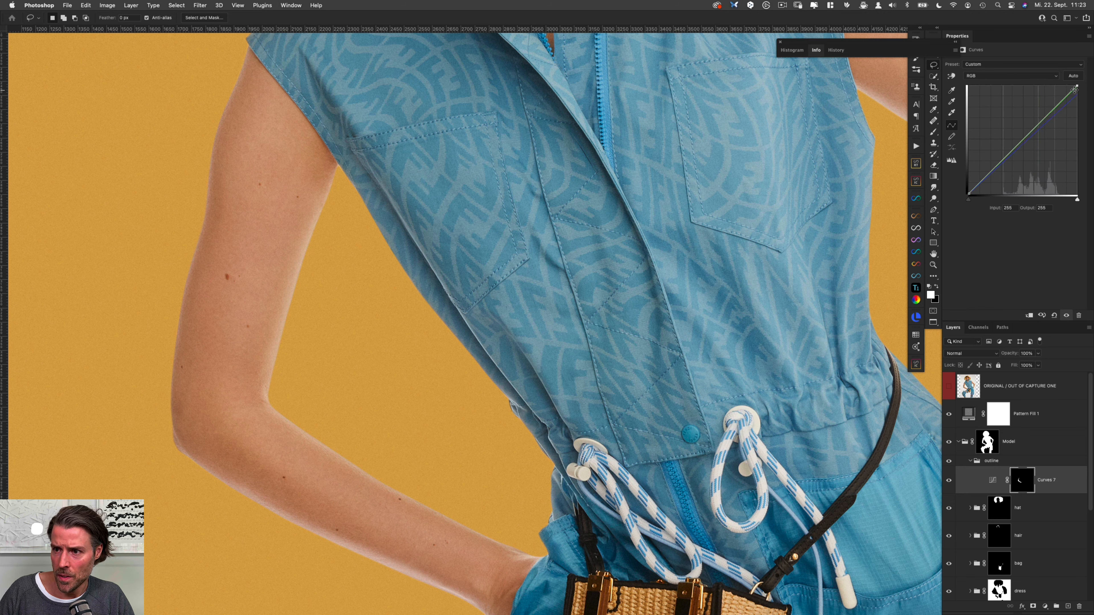
mouse_move(1077, 85)
left_mouse_down()
mouse_move(1074, 108)
mouse_move(1083, 89)
left_mouse_up()
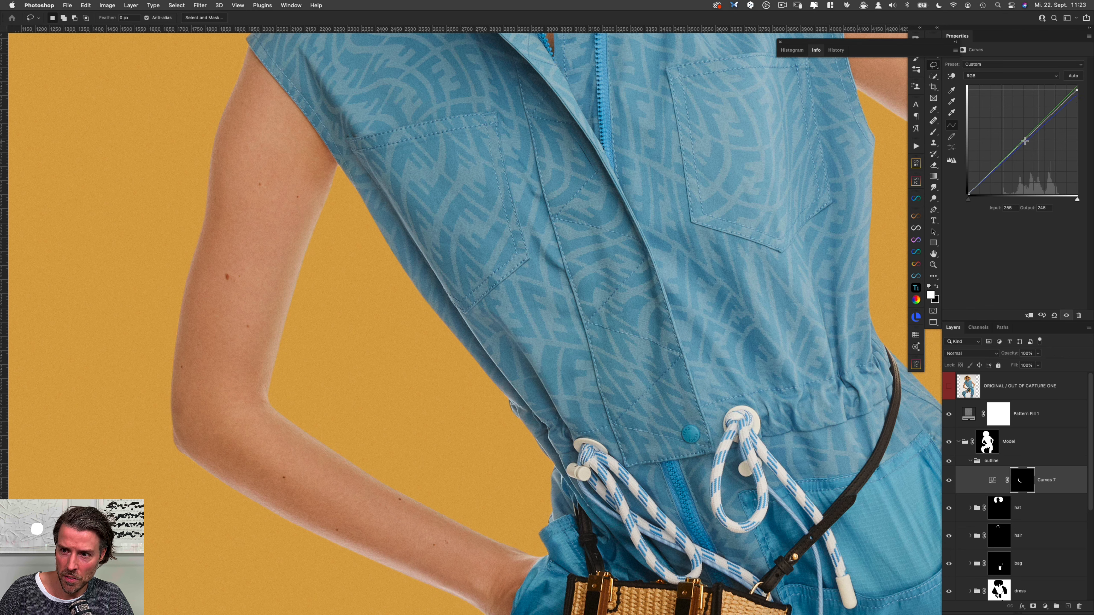
left_click_drag(1025, 141, 1026, 146)
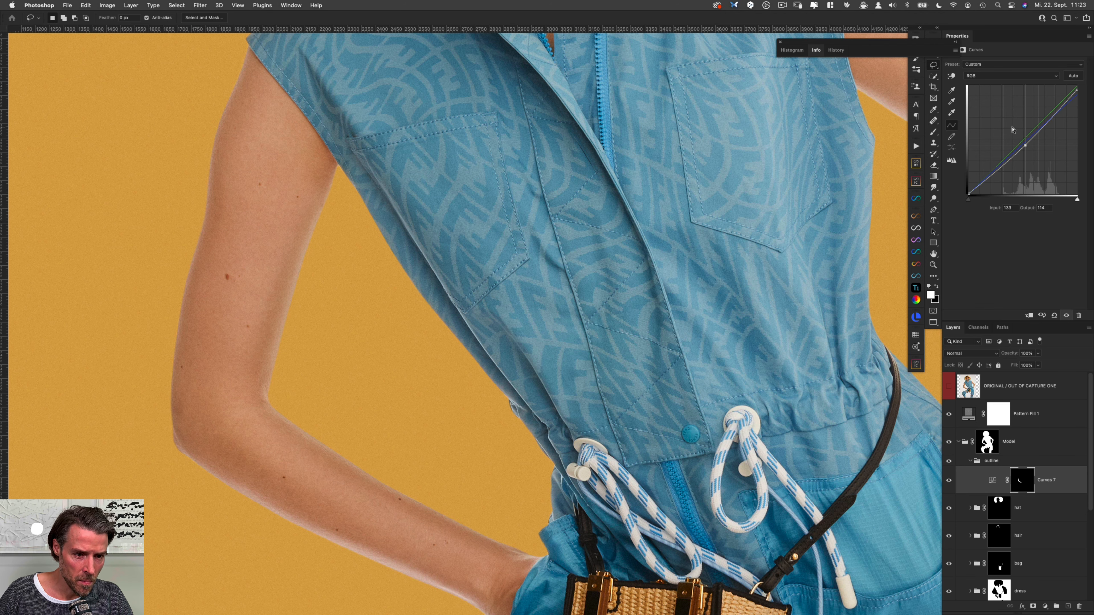
Add a midpoint to the green curve at input 132 with output 122.
left_click(1006, 74)
left_click(1003, 90)
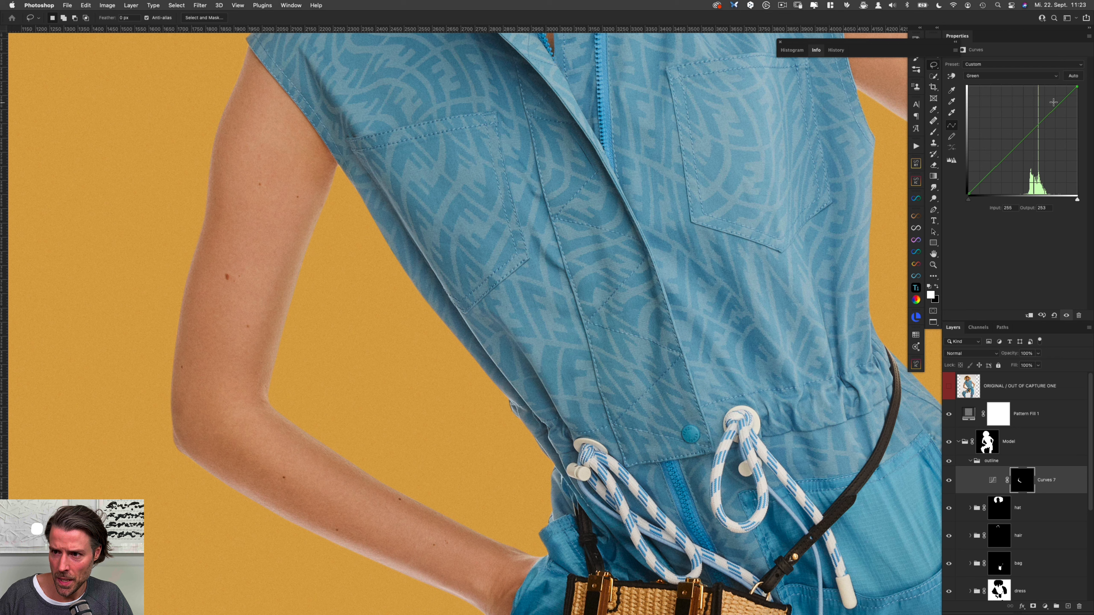
left_click(1025, 141)
left_click_drag(1024, 142, 1025, 143)
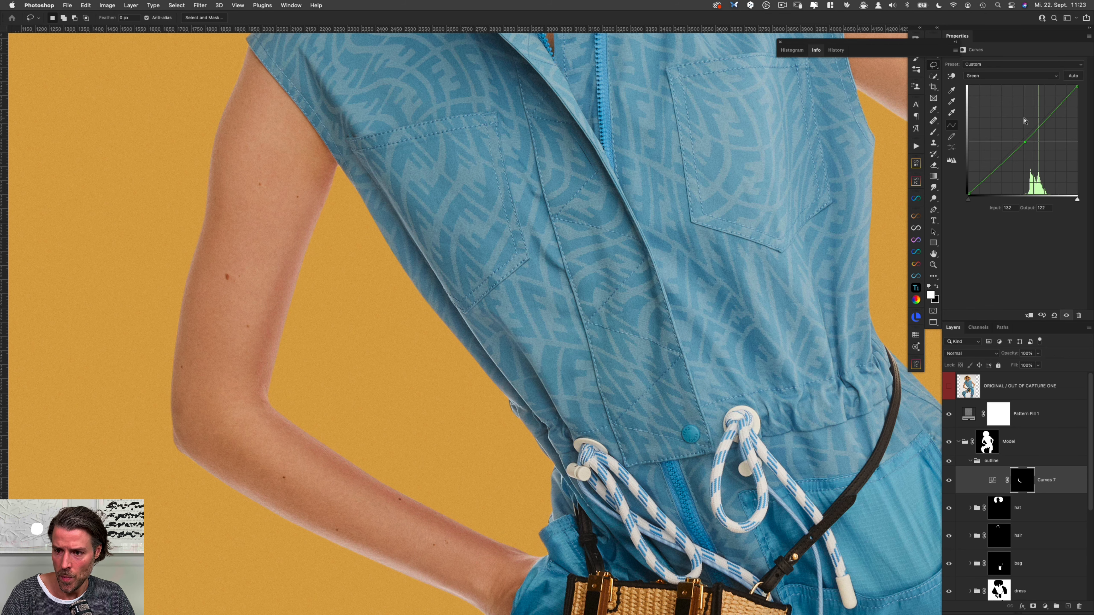
Fill the Curves mask with black, paint white at 20% opacity along the bent arm's light edges and compare before and after.
key("super+BackSpace")
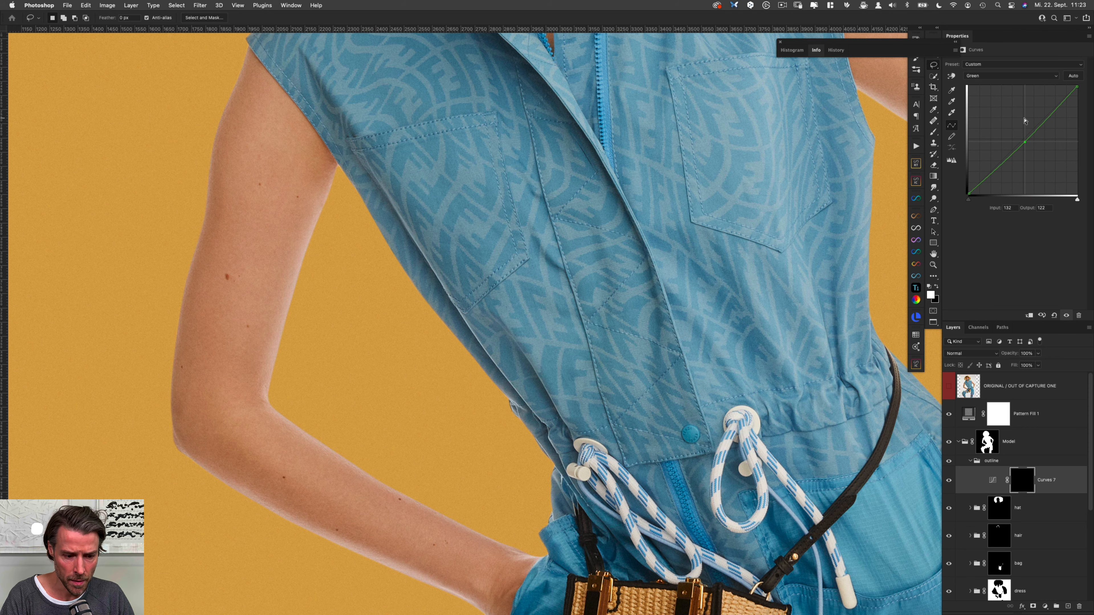
key("b")
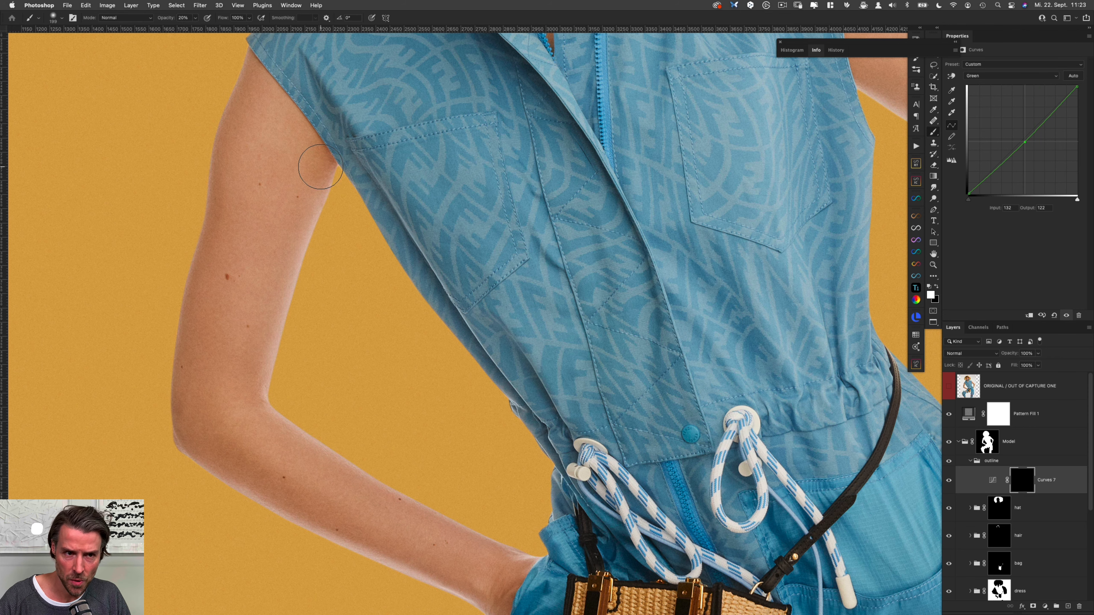
left_click_drag(340, 200, 328, 201)
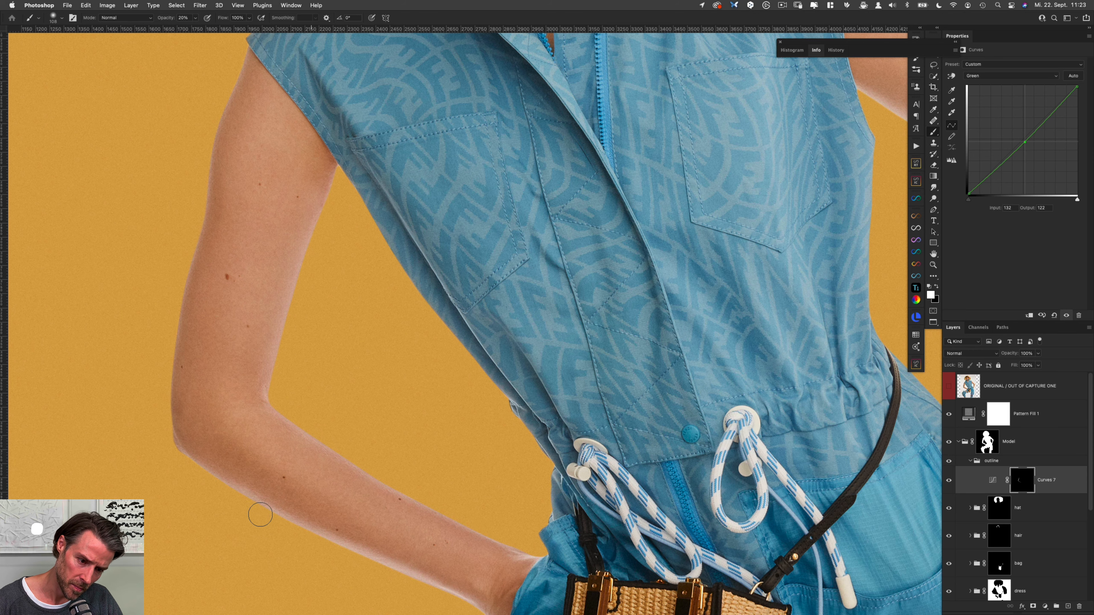
scroll(260, 514, "down", 5)
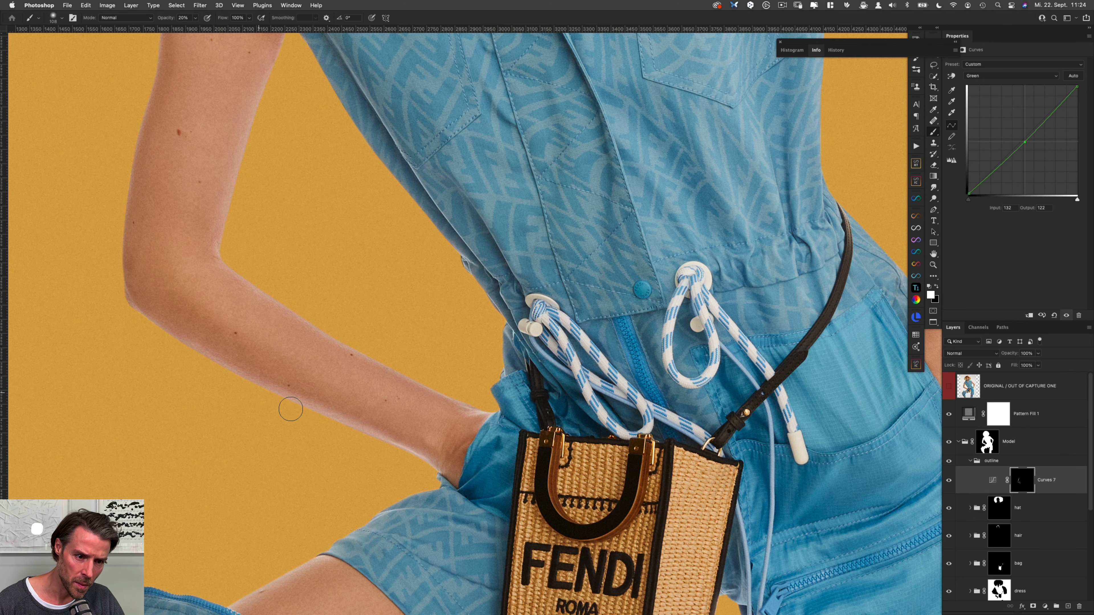
key("super+comma")
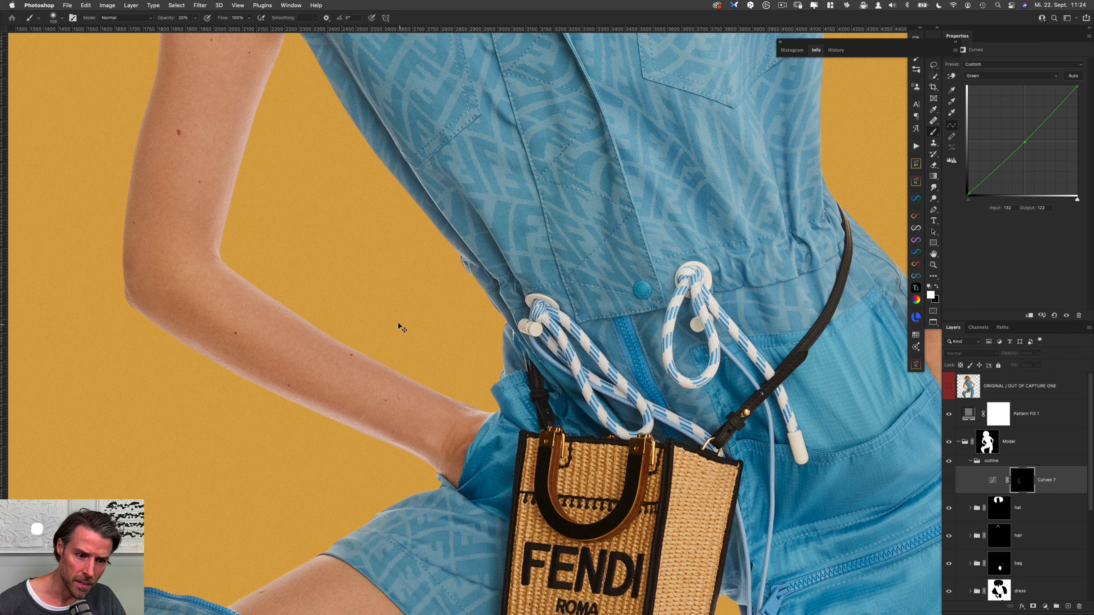
key("super+comma")
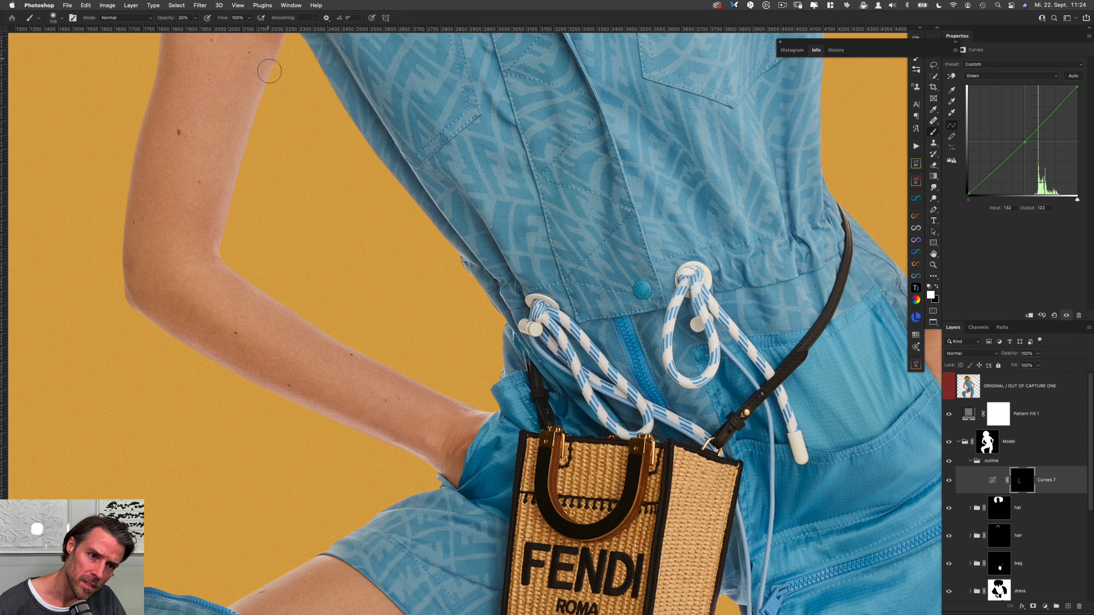
left_click_drag(265, 152, 332, 232)
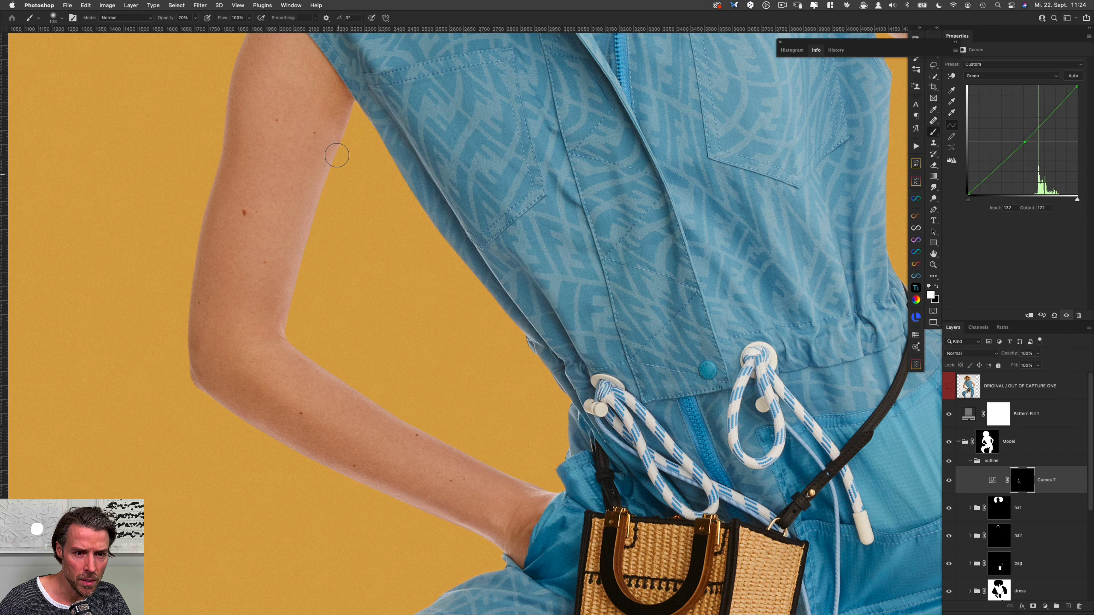
Create a layer named "color" above the Curves in the outline group, set it to Color blending and sample the orange background.
left_click(1068, 606)
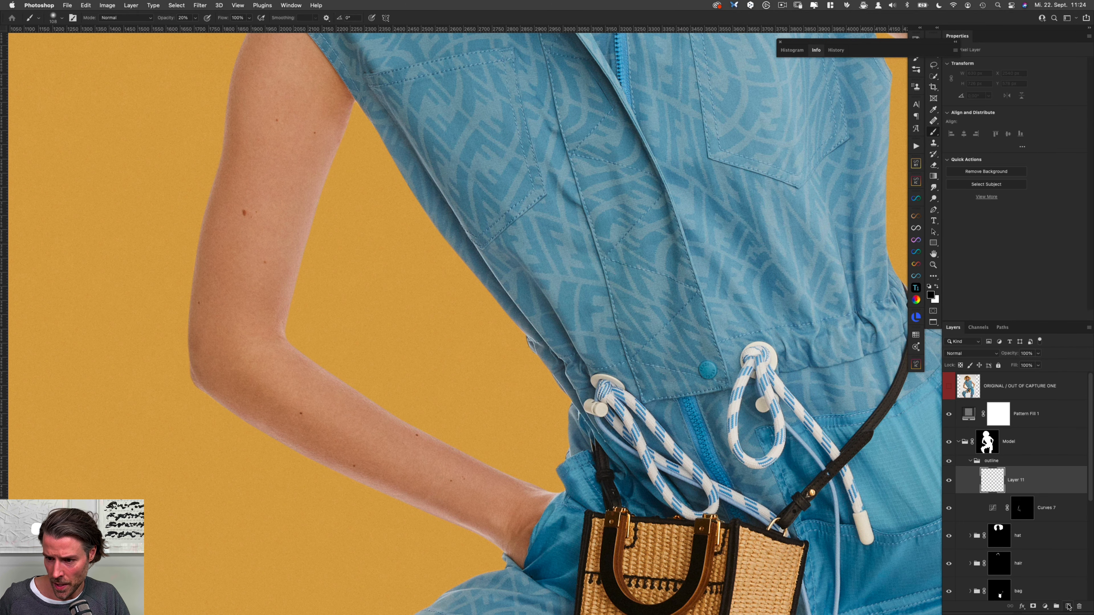
double_click(1018, 480)
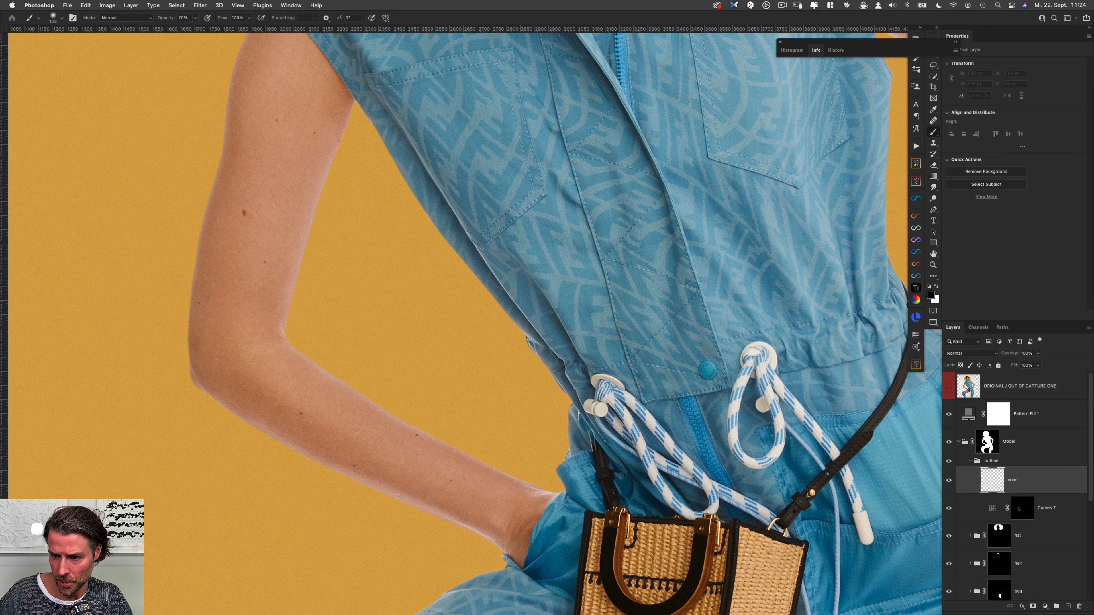
left_click(969, 354)
left_click(967, 582)
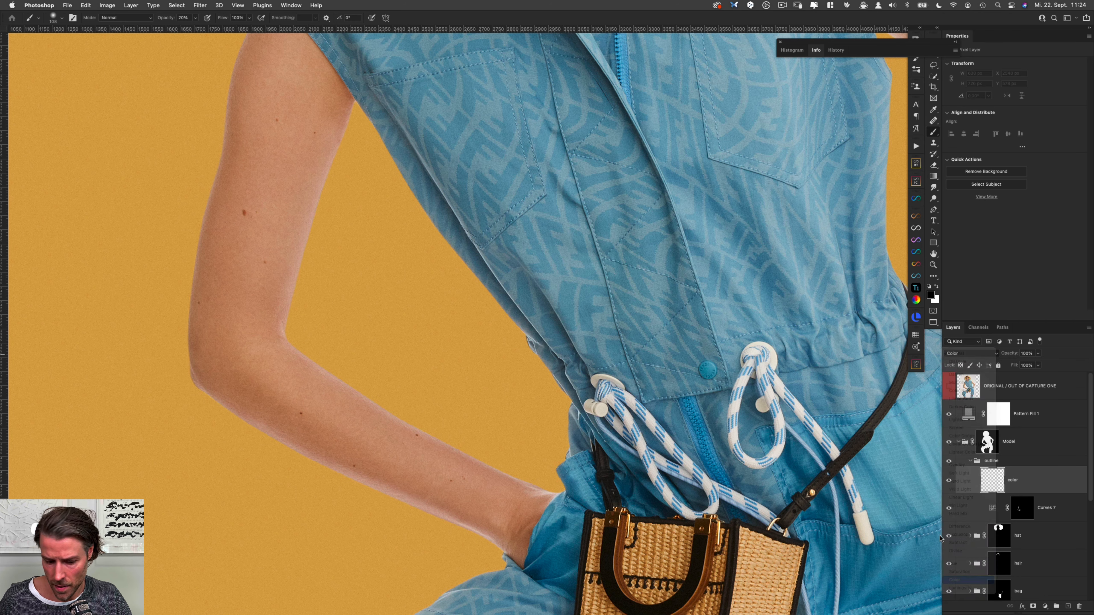
left_click(361, 142, "alt")
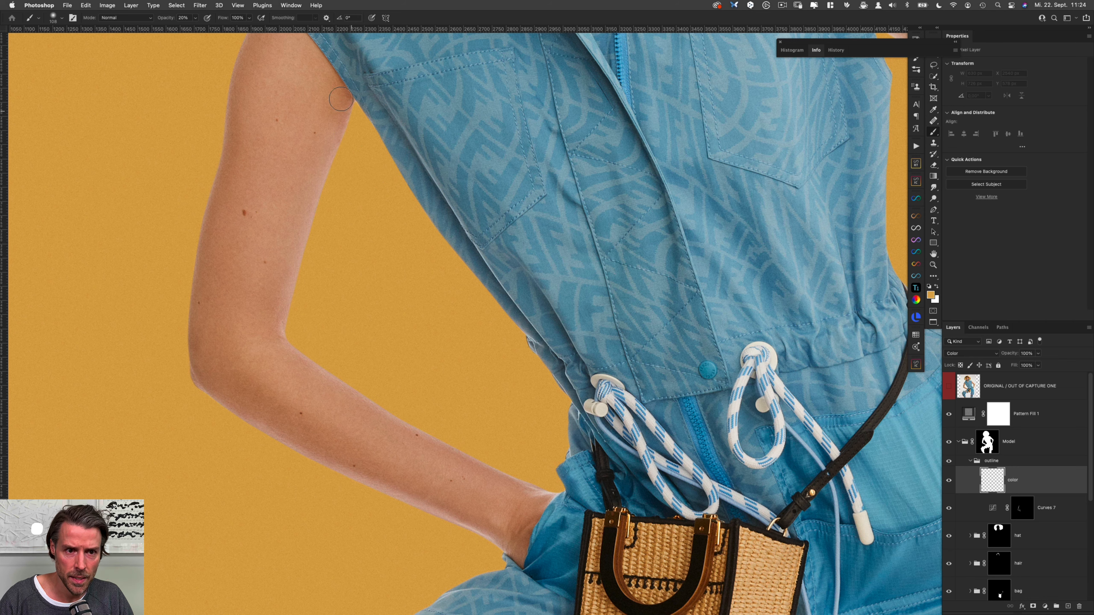
Paint the sampled orange at 20% opacity along the bent arm's inner and lower edges, comparing with the color layer off and on.
left_click_drag(355, 113, 324, 211)
mouse_move(357, 109)
left_mouse_down()
mouse_move(283, 347)
mouse_move(296, 278)
mouse_move(319, 295)
mouse_move(317, 350)
mouse_move(519, 465)
left_mouse_up()
left_click_drag(274, 437, 265, 436)
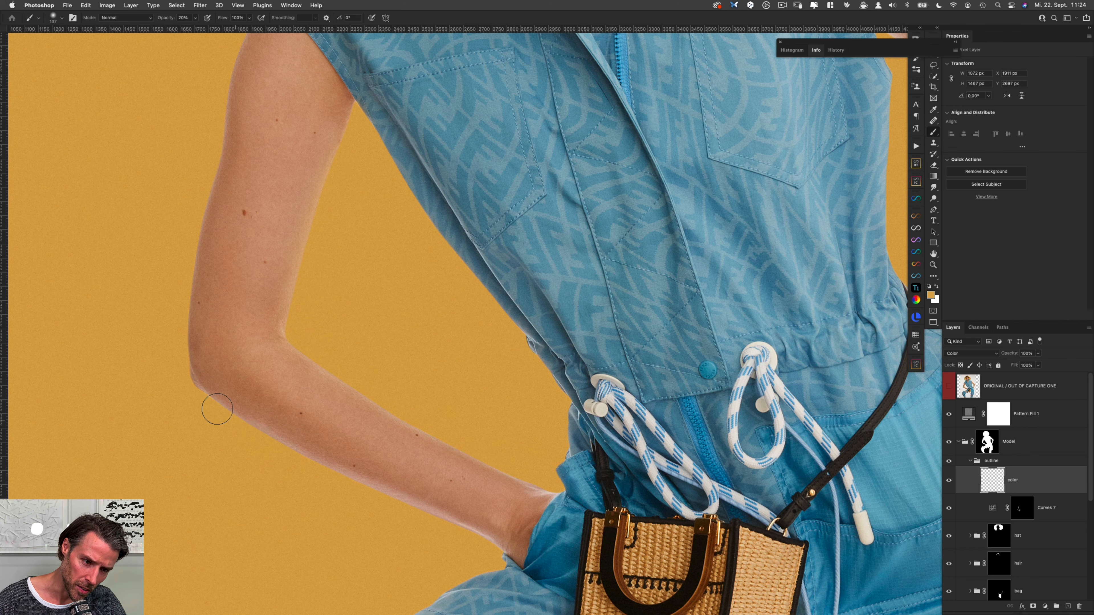
mouse_move(202, 396)
left_mouse_down()
mouse_move(292, 467)
mouse_move(243, 424)
mouse_move(352, 498)
mouse_move(329, 479)
mouse_move(474, 546)
mouse_move(298, 459)
left_mouse_up()
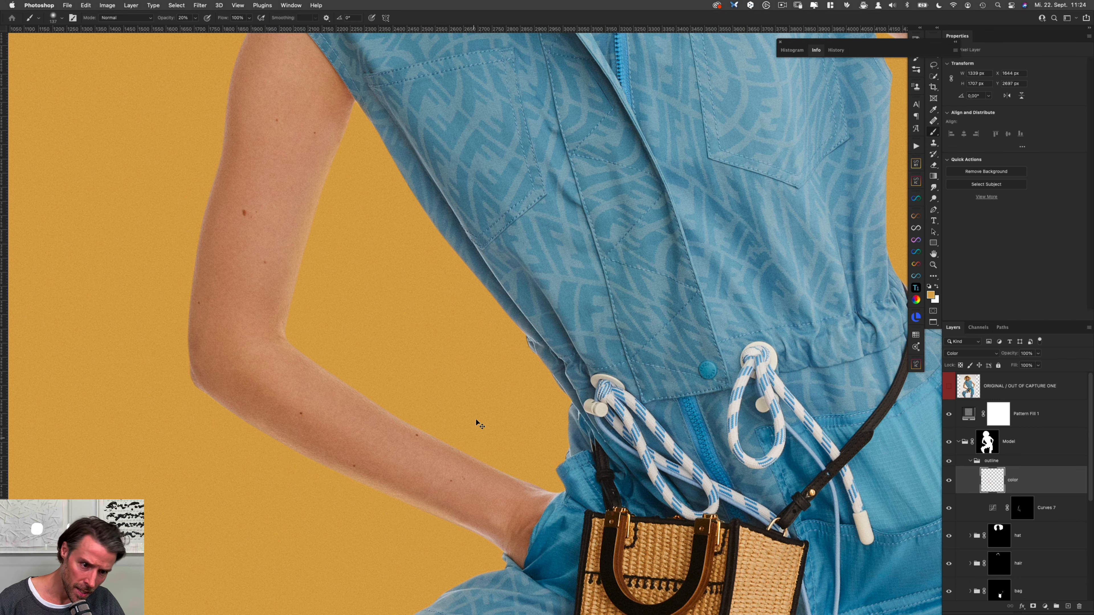
key("super+comma")
key("super+comma")
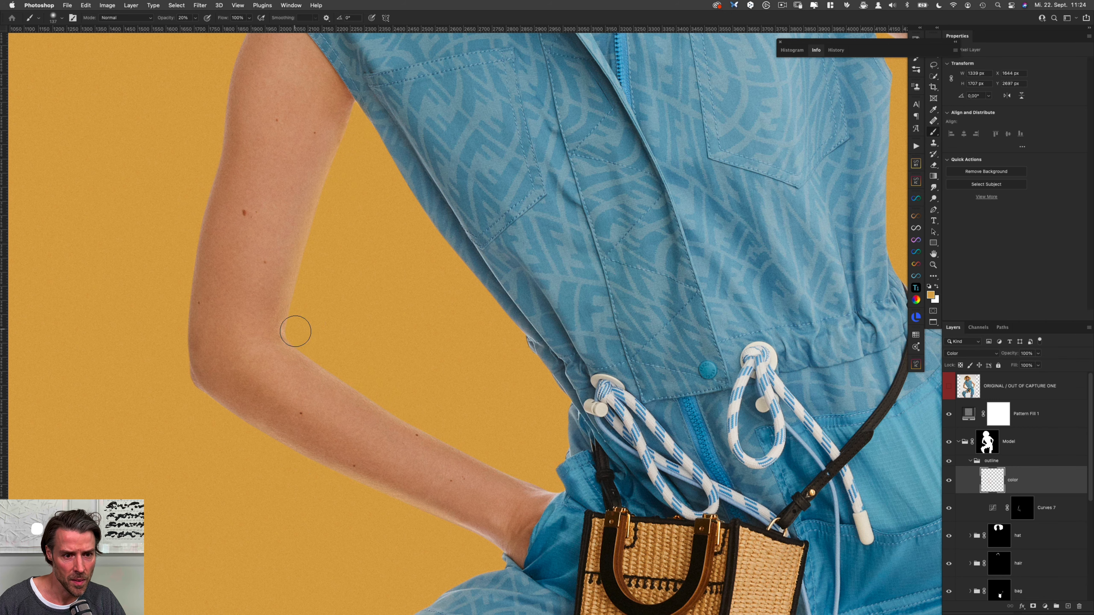
left_click_drag(483, 543, 487, 546)
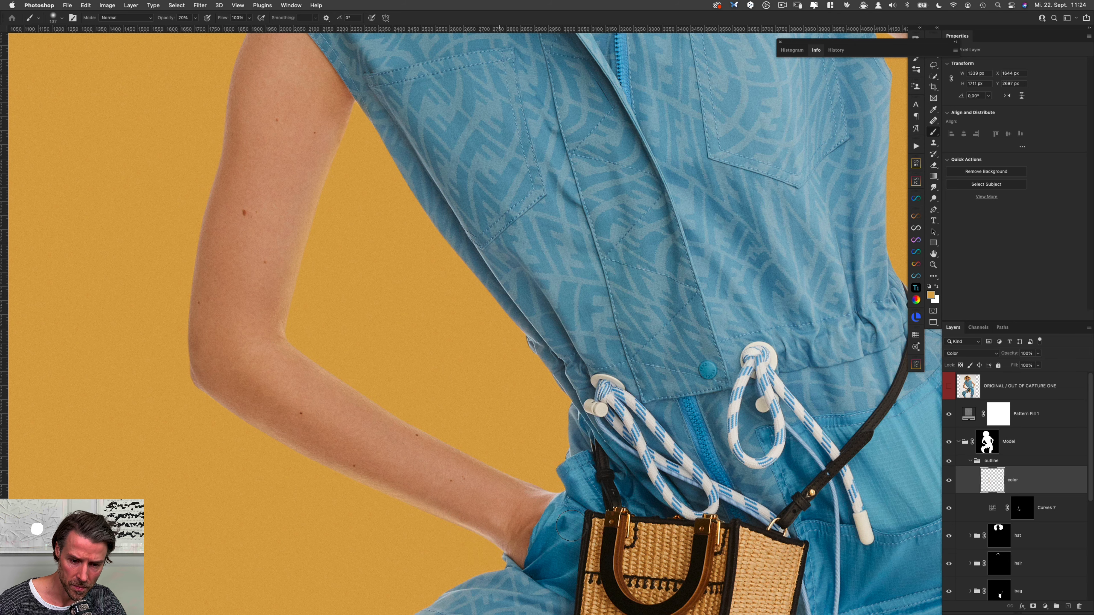
Collapse the outline group and compare the arm edges with it off and on, both close up and in the full image.
left_click_drag(647, 339, 519, 445)
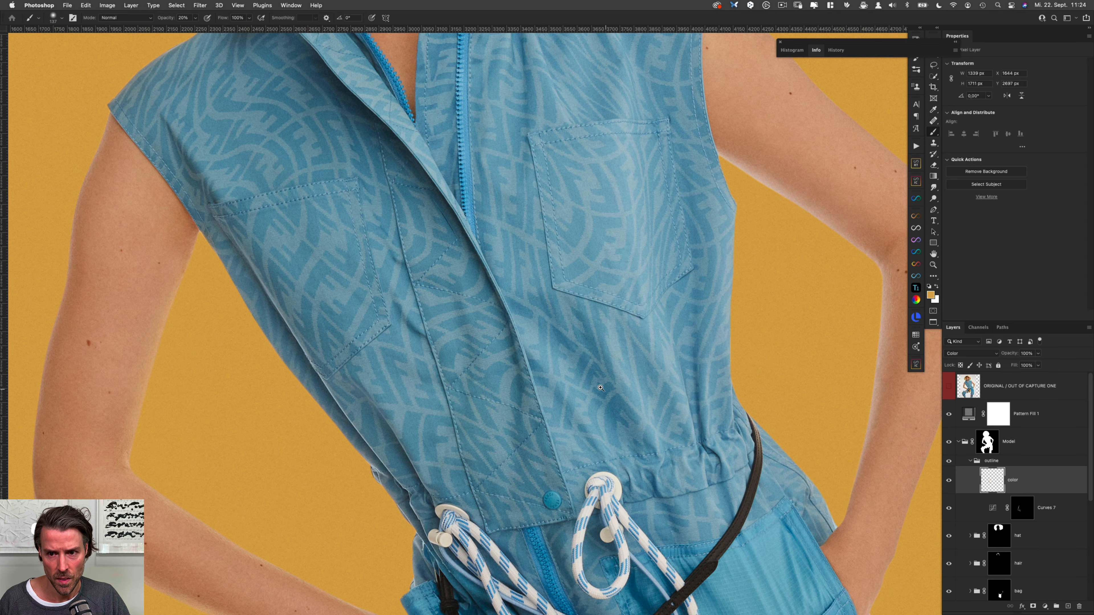
left_click_drag(552, 386, 544, 387)
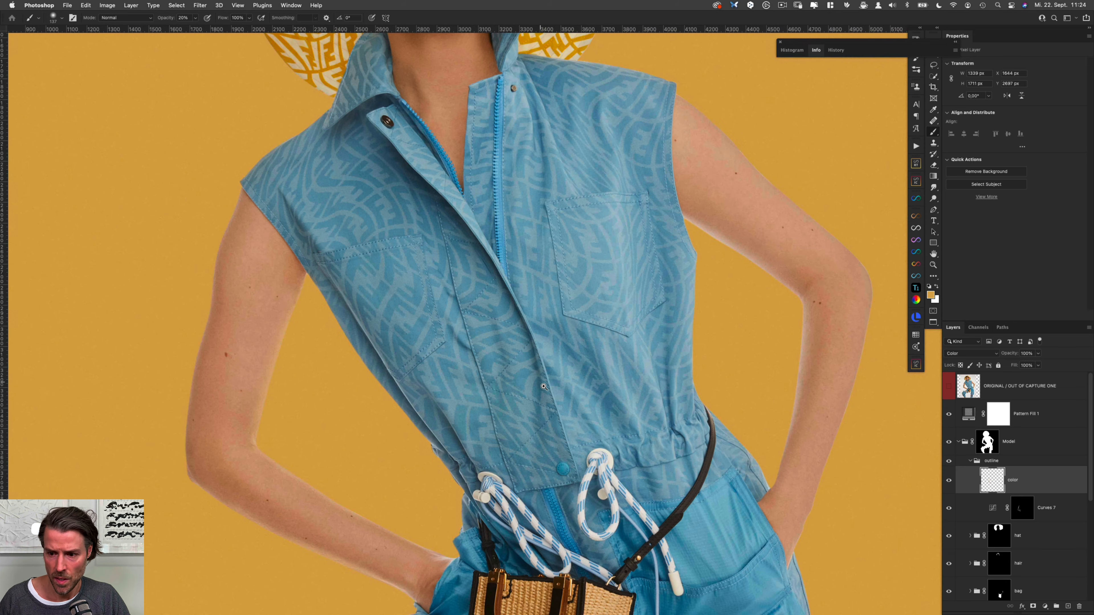
left_click(1006, 461)
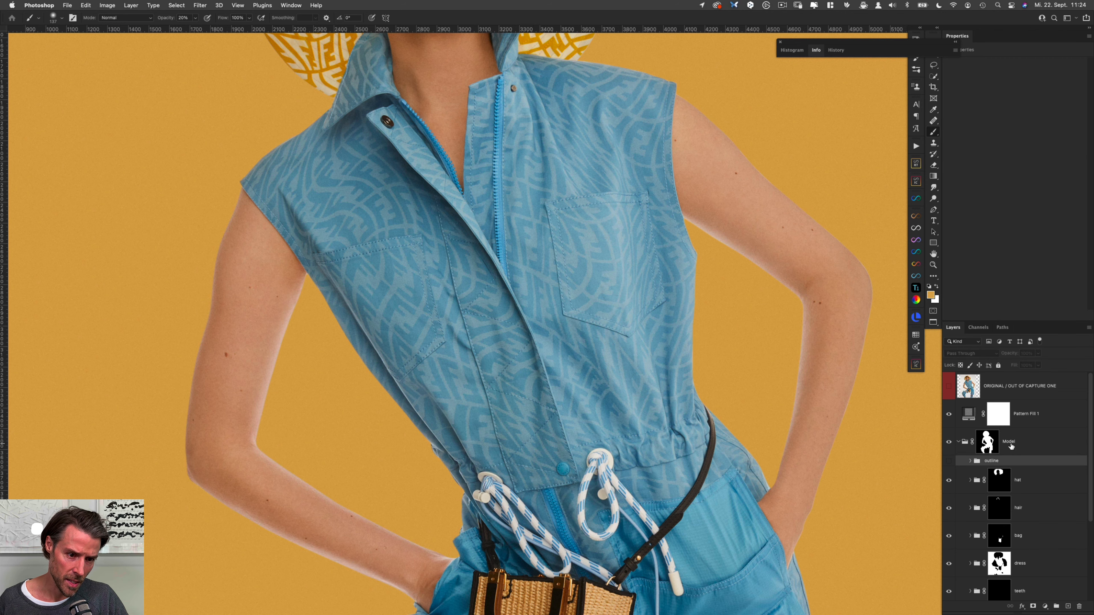
key("super+comma")
key("super+comma")
key("super+comma")
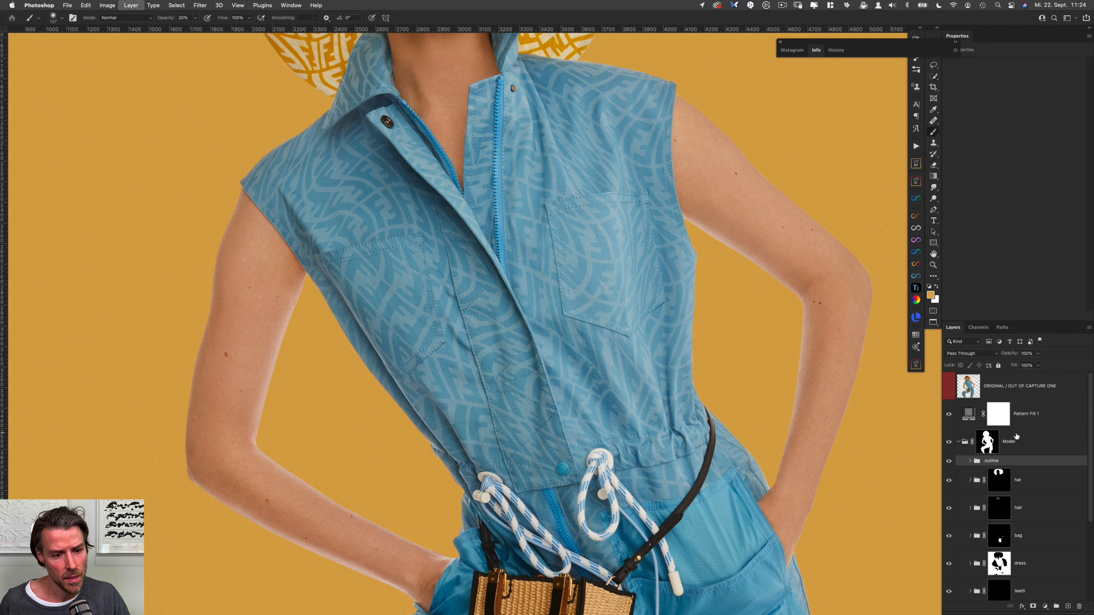
key("super+comma")
key("super+minus")
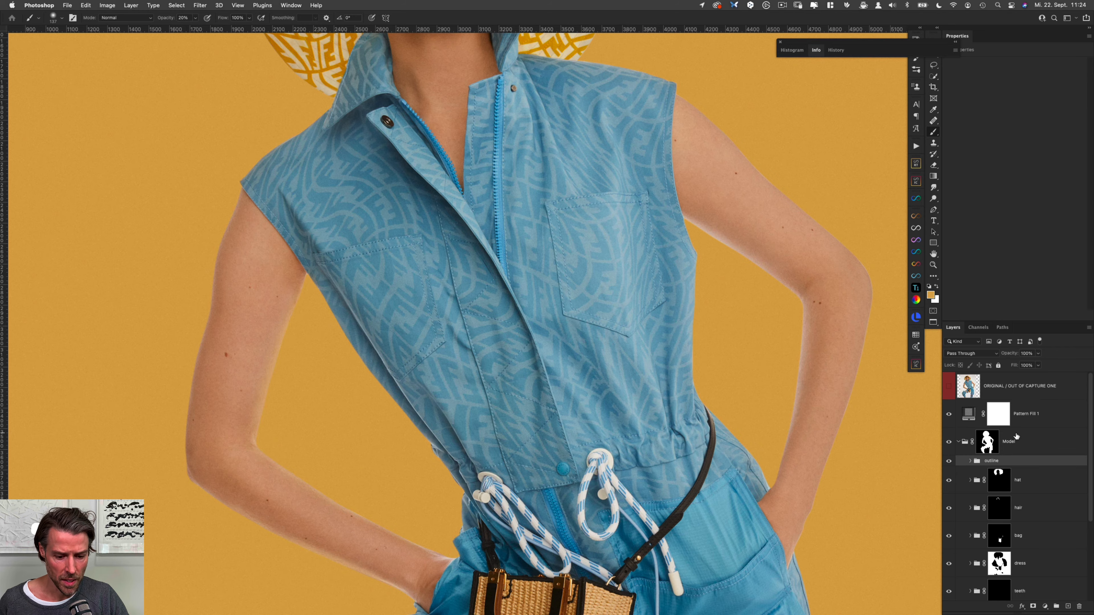
key("super+0")
key("super+comma")
key("super+comma")
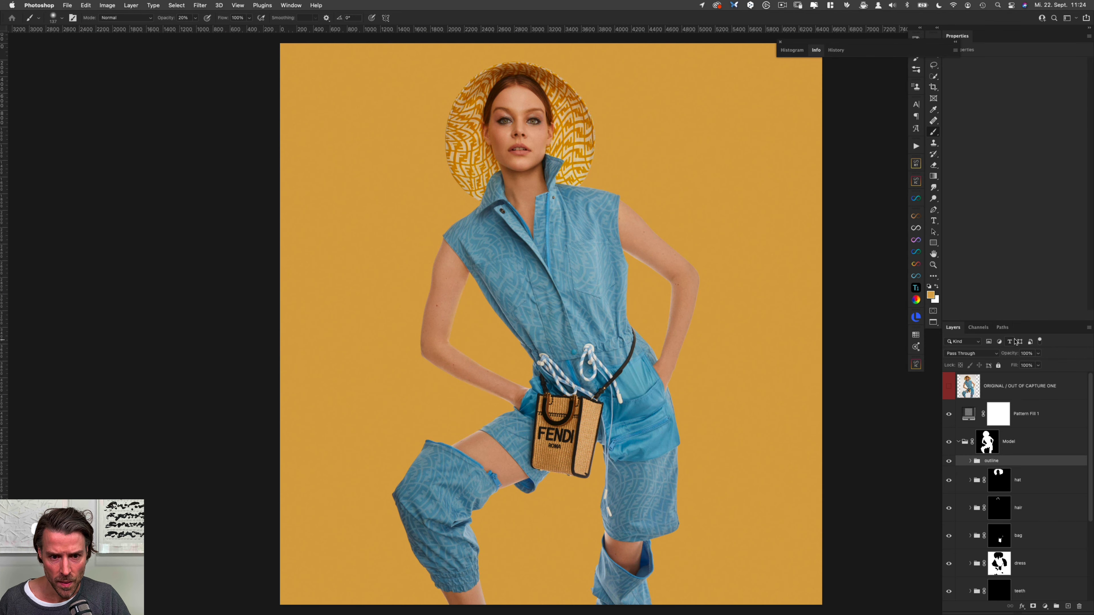
Hide the outline group and collapse the Model group.
left_click(948, 462)
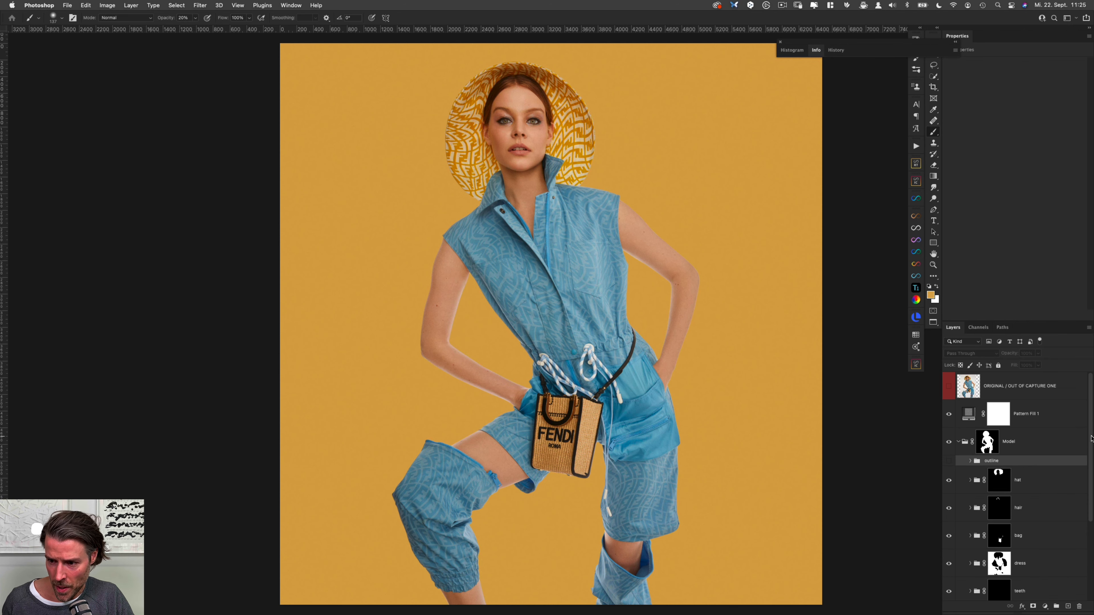
scroll(1090, 439, "down", 1)
left_click(959, 414)
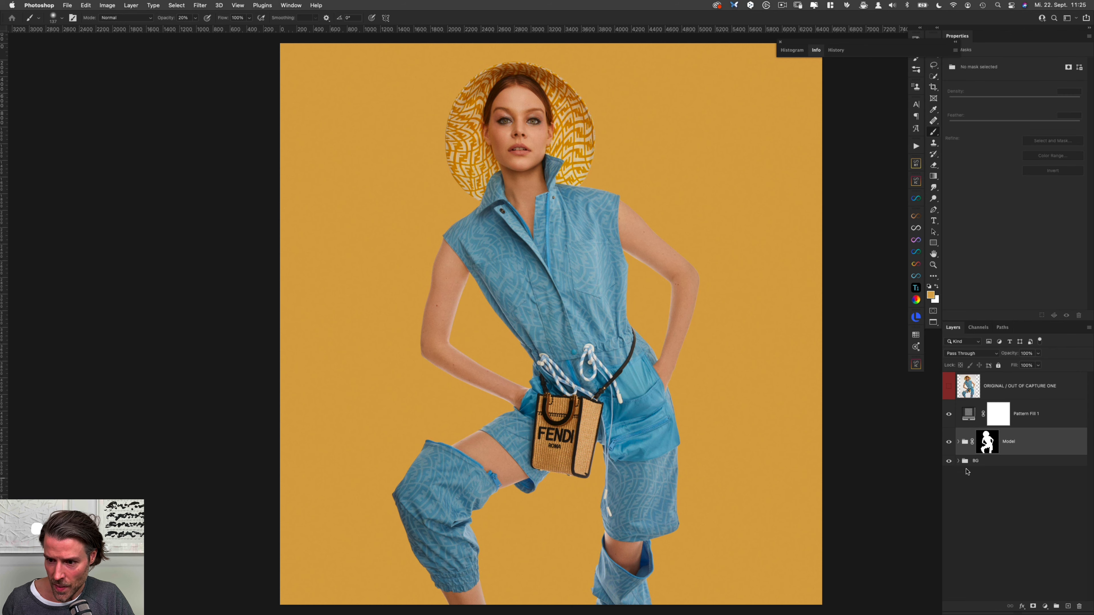
Hide the orange color fill in the BG group, collapse the group and select the Pattern Fill 1 layer.
left_click(959, 461)
left_click(949, 480)
left_click(965, 462)
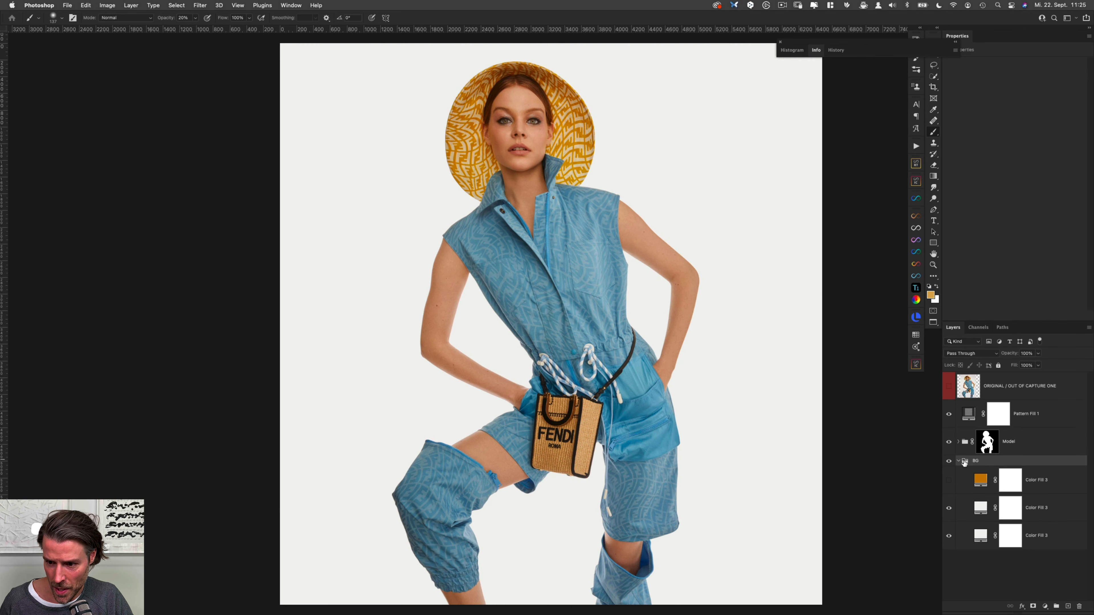
left_click(959, 461)
left_click(1044, 415)
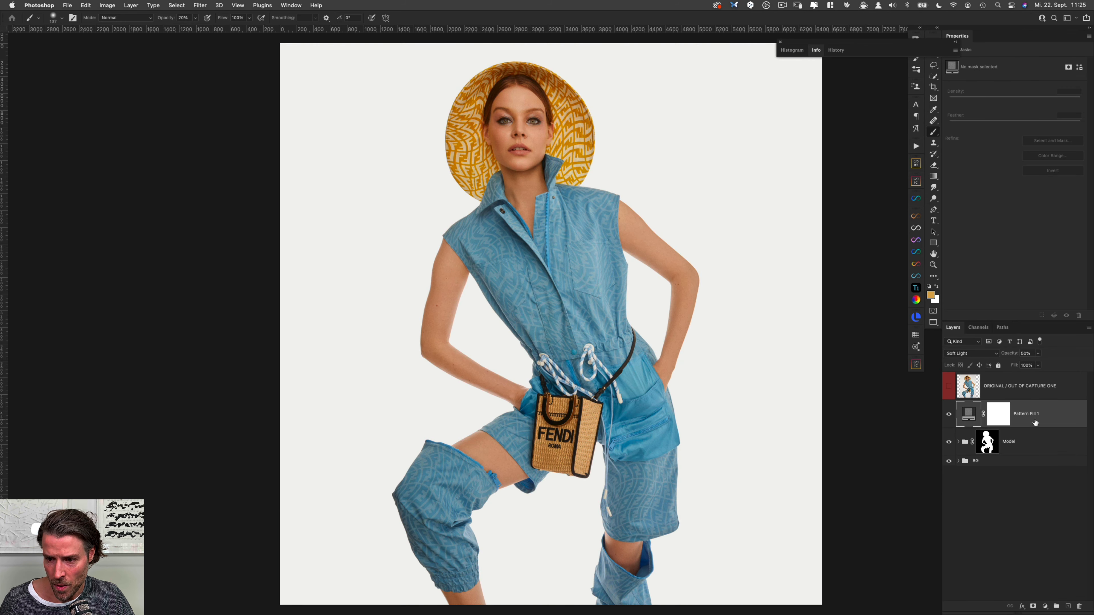